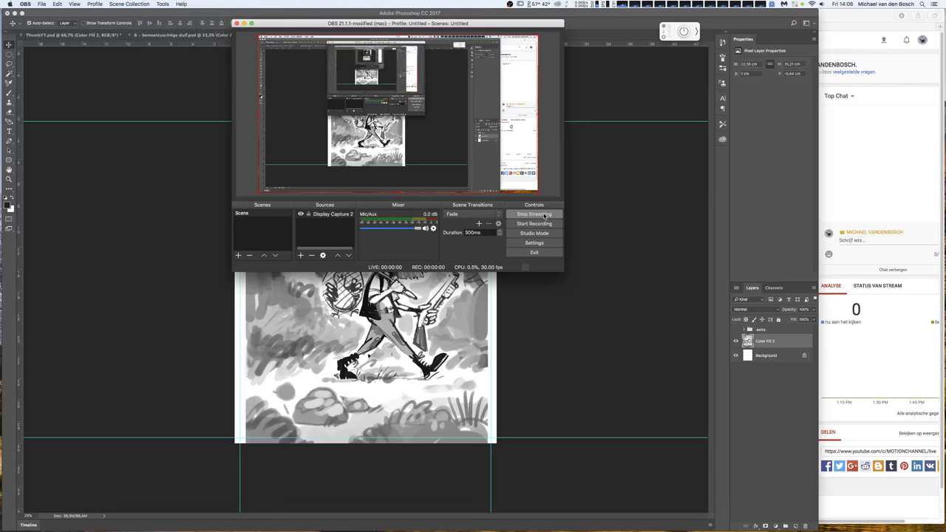
- Bring Photoshop back in front of OBS and zoom the forest canvas to 33.3%
click(603, 188)
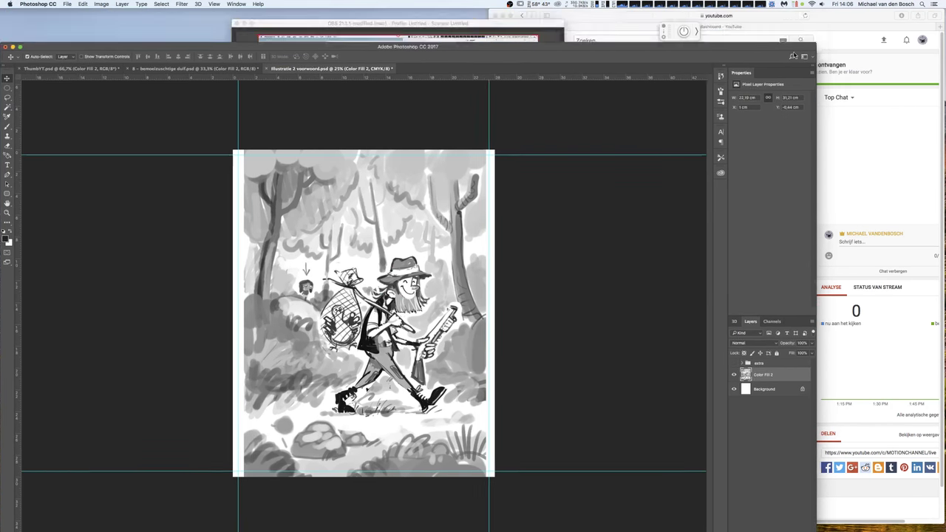
mouse_move(797, 16)
mouse_down()
mouse_move(793, 111)
mouse_move(804, 159)
mouse_up()
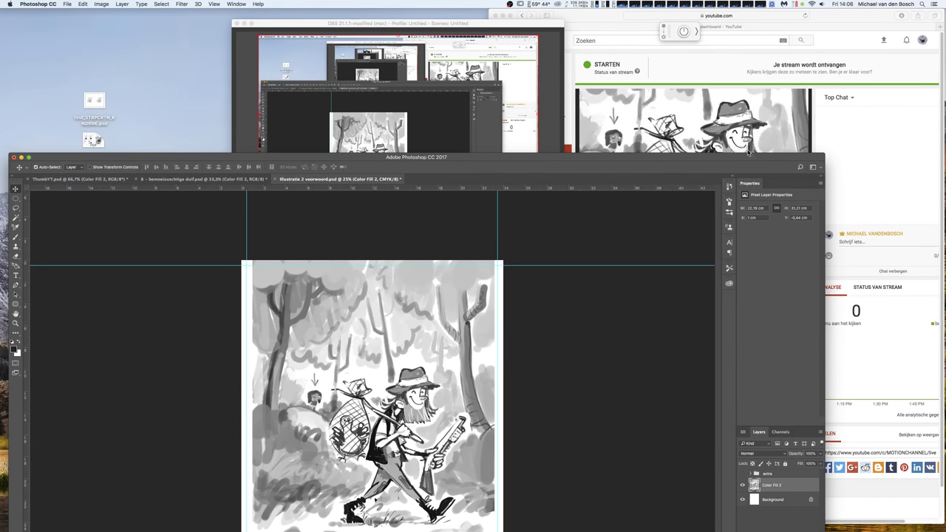
drag(700, 159, 693, 10)
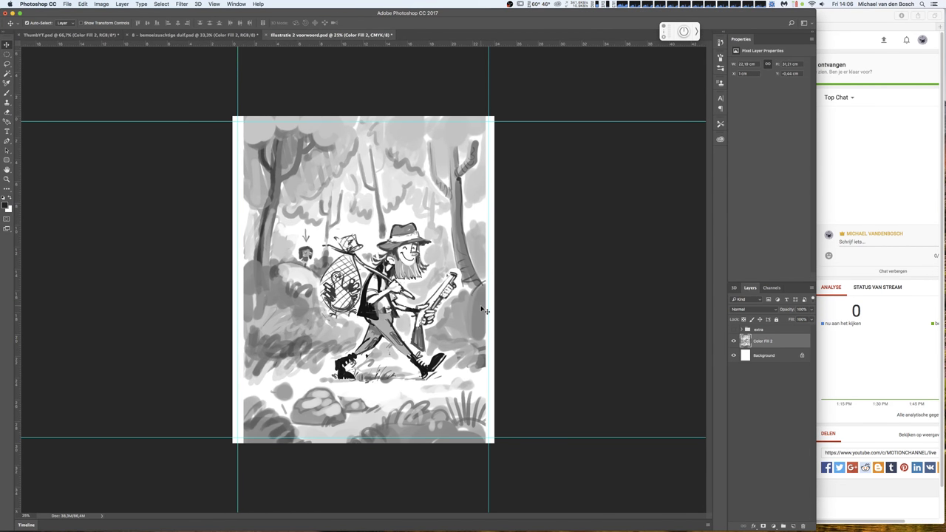
key(super+plus)
mouse_move(759, 17)
mouse_down()
mouse_move(636, 416)
mouse_move(665, 273)
mouse_move(756, 9)
mouse_move(787, 19)
mouse_up()
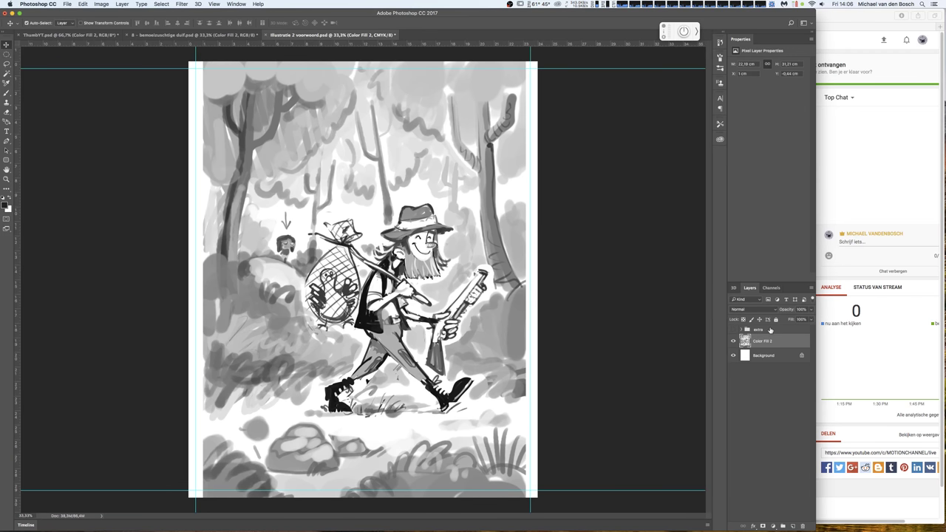
- Switch to the Lasso tool to start outlining the hiker
click(8, 63)
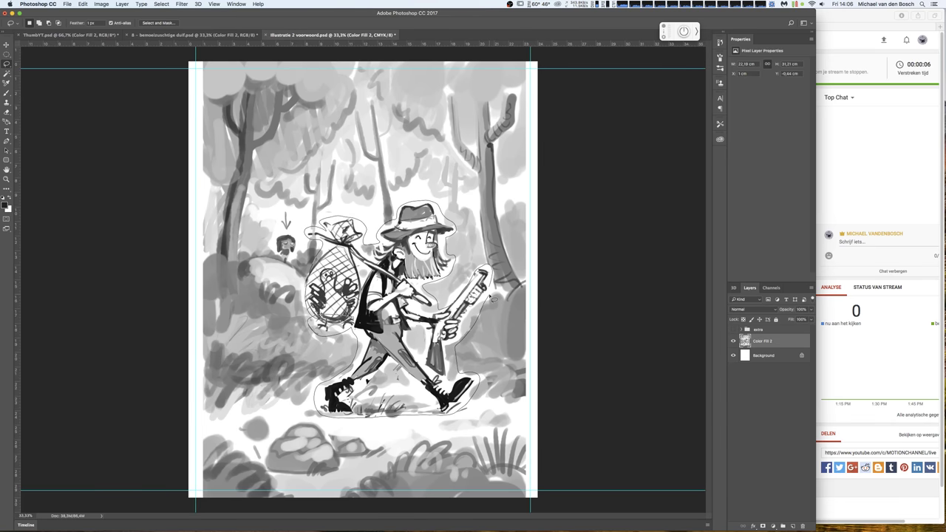
- Close the lasso around the hiker and copy it onto new Layer 49
drag(491, 297, 489, 295)
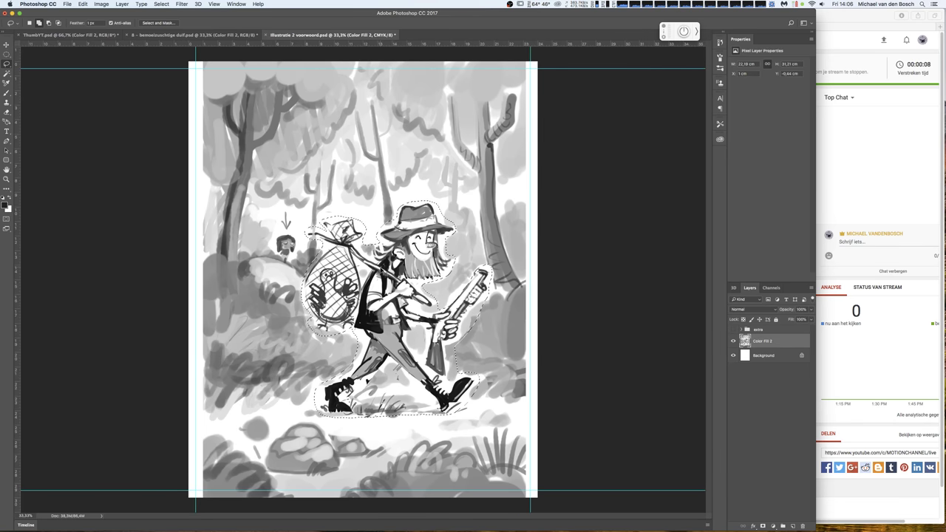
key(super+j)
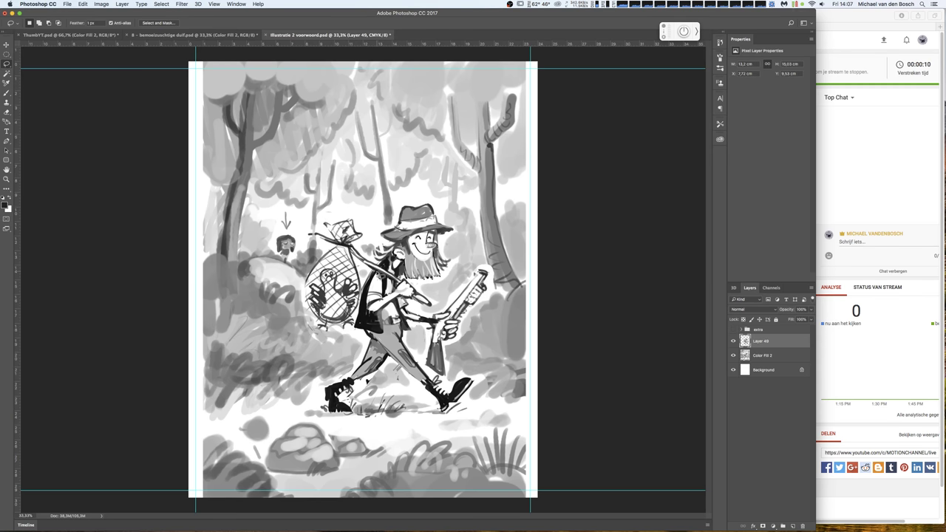
click(764, 355)
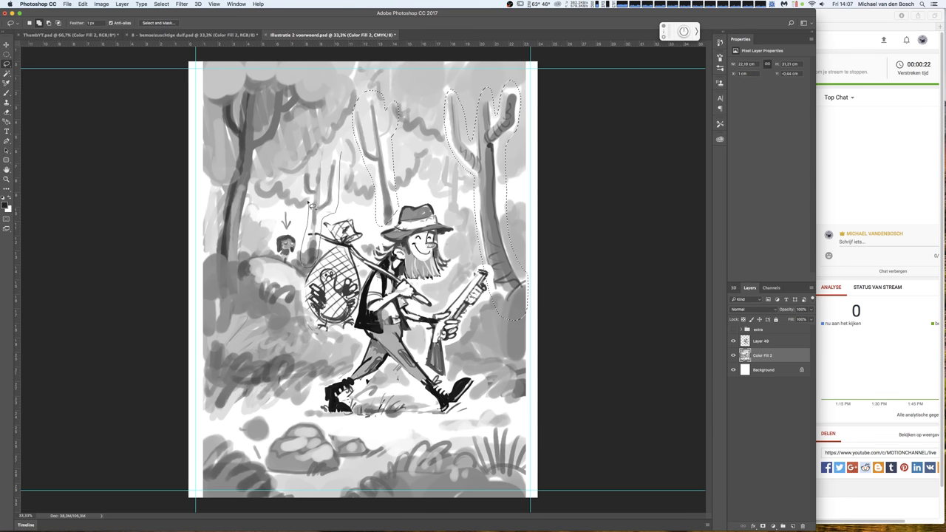
- Copy the right tree trunks, upper-right canopy and bottom rock from Color Fill 2 into Layer 50
drag(348, 166, 279, 159)
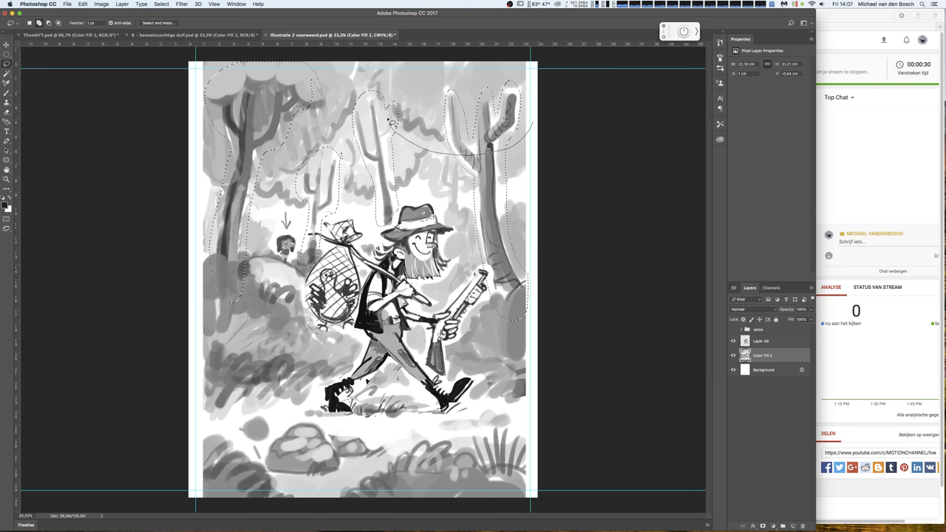
drag(565, 112, 568, 131)
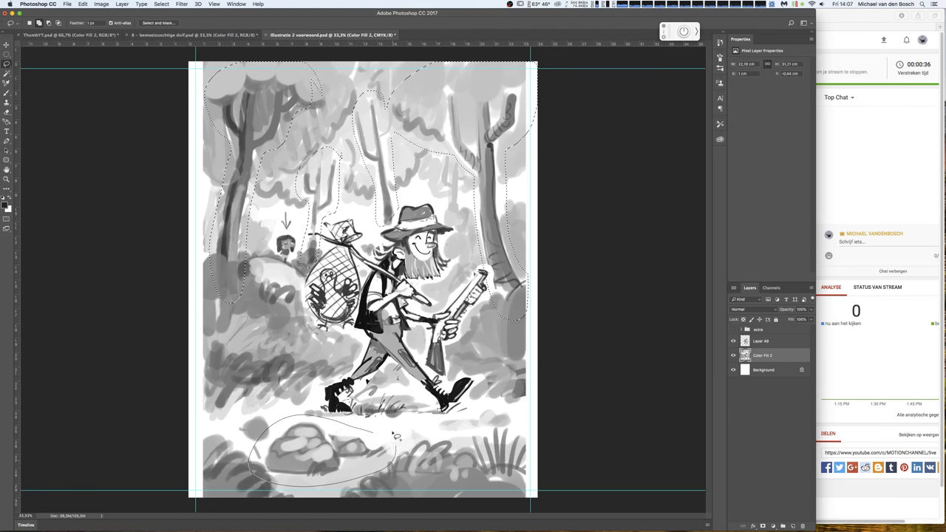
drag(396, 436, 397, 434)
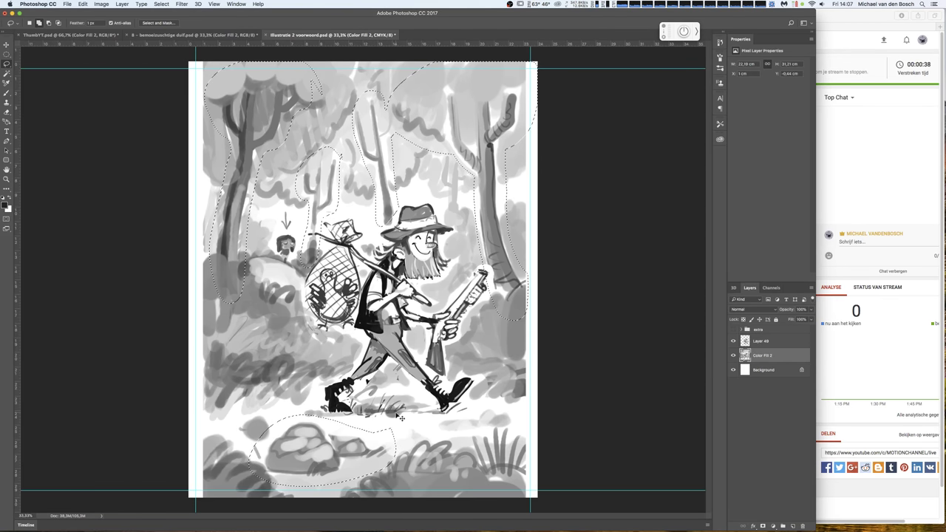
key(ctrl+c)
key(ctrl+v)
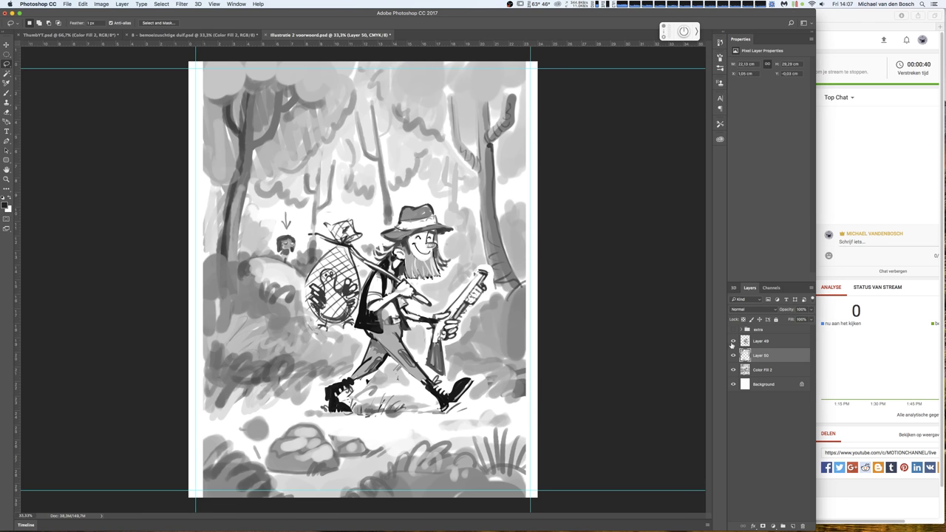
- Toggle Color Fill 2's visibility to check the cut-outs, then reselect it for brush painting
click(732, 369)
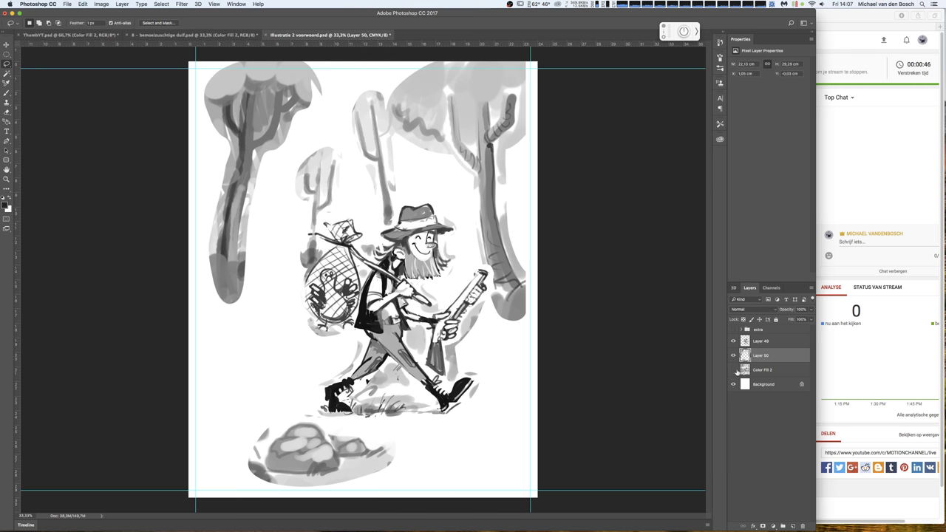
click(733, 369)
click(763, 368)
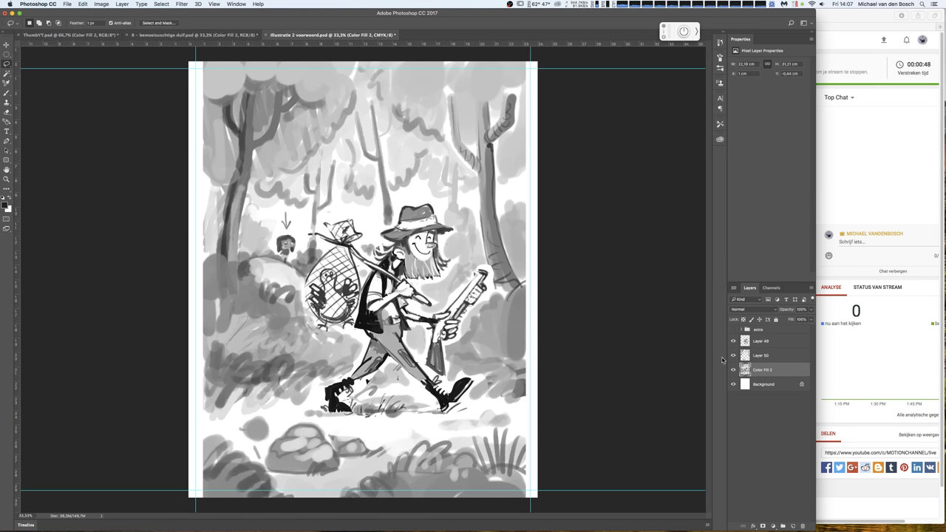
key(b)
right_click(526, 382)
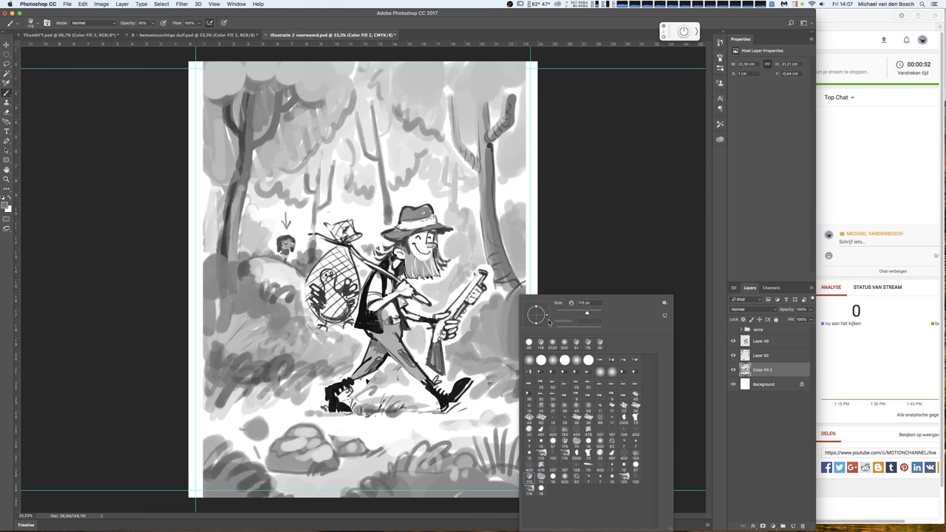
- Shade the right-side and lower-right bushes darker on Color Fill 2
click(496, 345)
drag(518, 318, 528, 359)
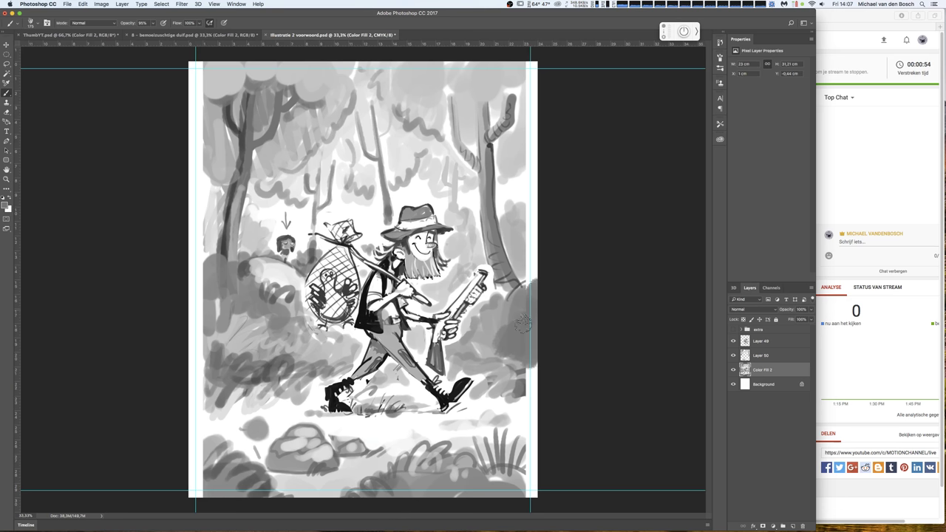
drag(485, 356, 533, 354)
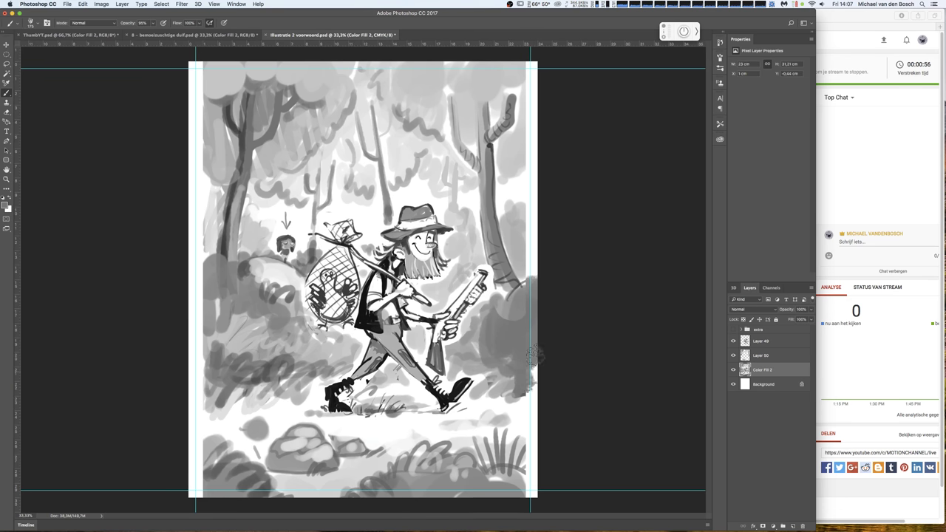
drag(518, 416, 408, 423)
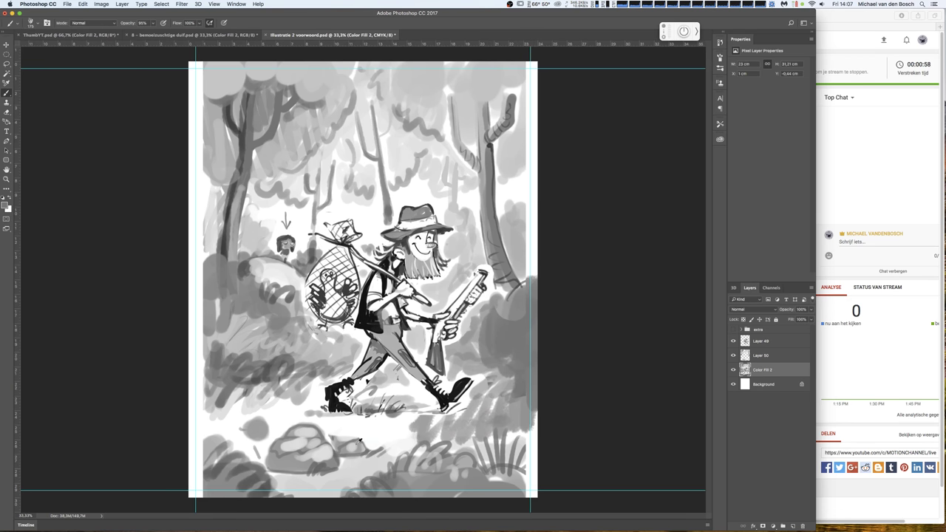
- Enlarge the brush and paint lighter grey over the lower-left bushes and ground
right_click(528, 418)
drag(609, 314, 615, 315)
key(Return)
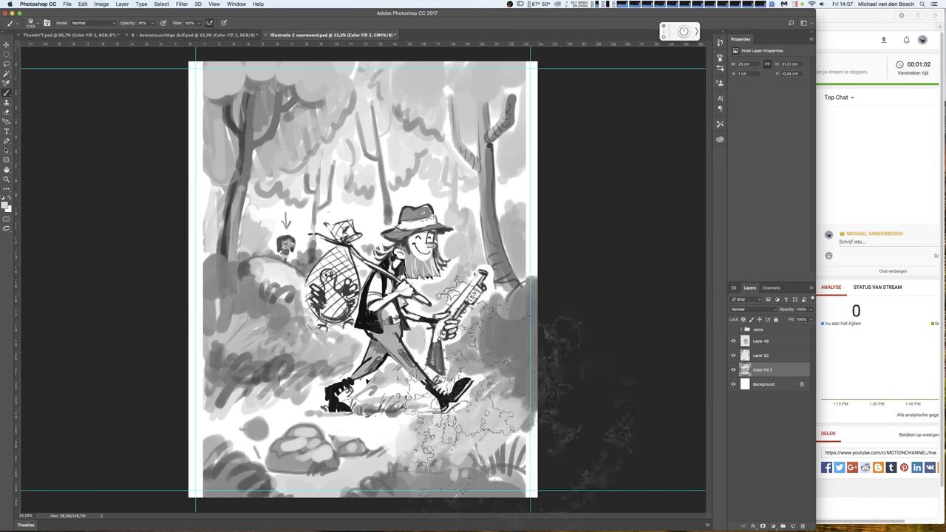
drag(275, 362, 465, 332)
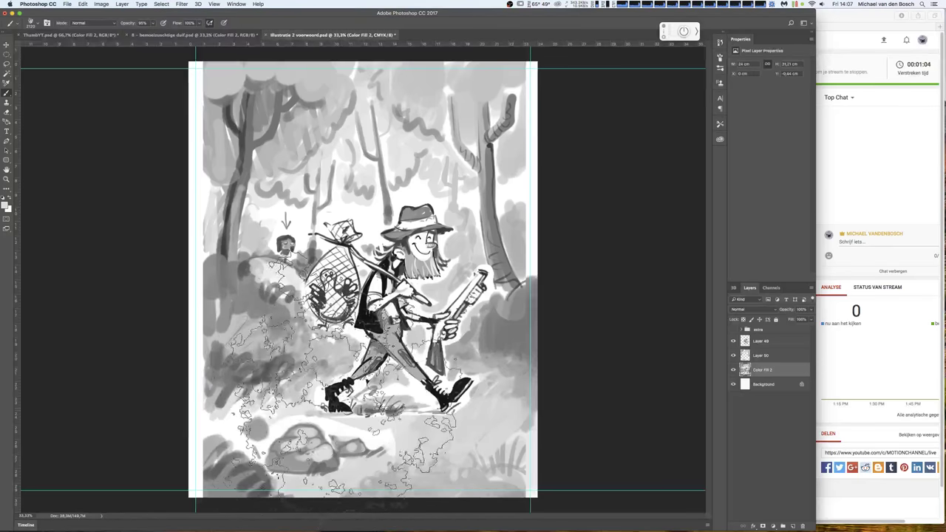
- Paint a broad dark band across the left middle, darken around the gun, add mid-grey by the trunk
right_click(433, 296)
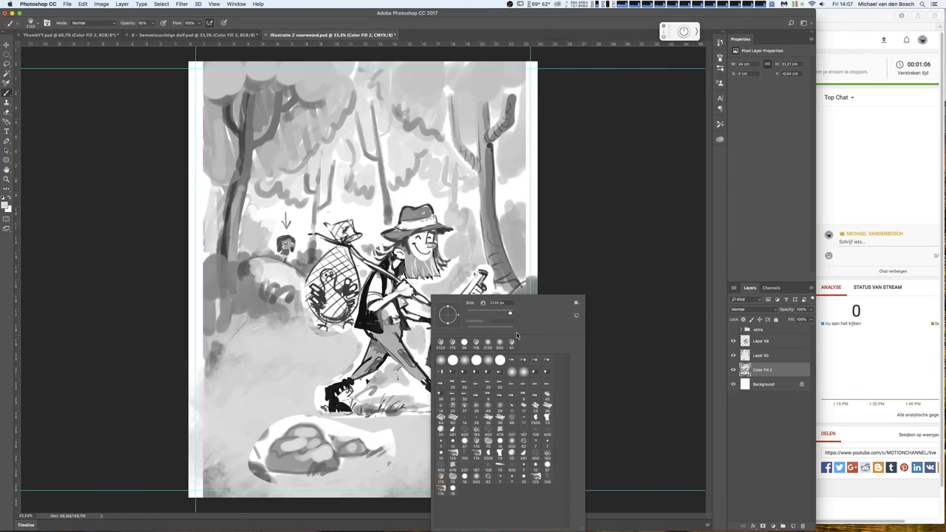
key(Return)
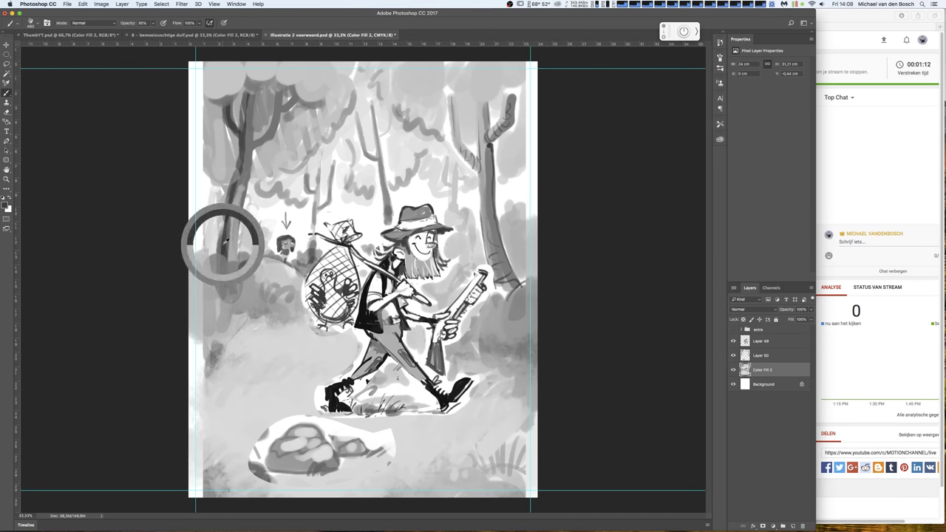
drag(173, 303, 281, 299)
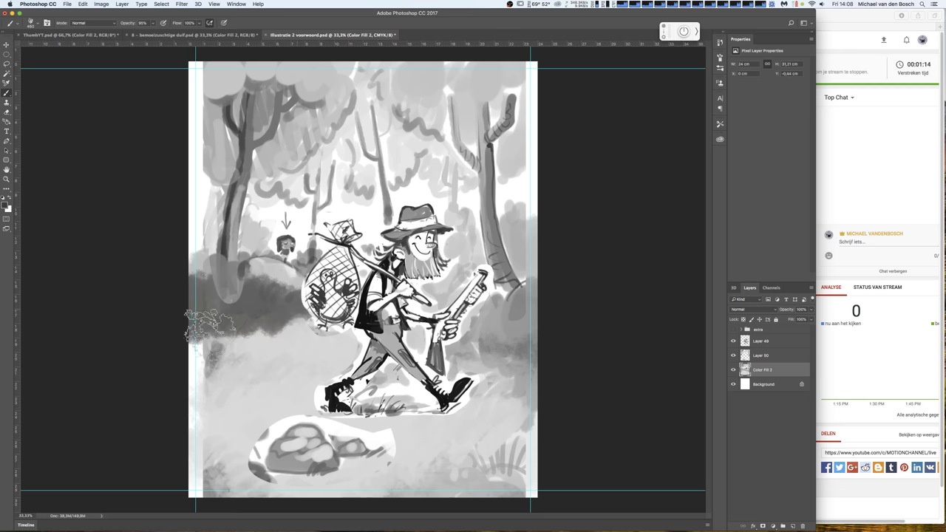
drag(192, 325, 325, 325)
mouse_move(478, 285)
mouse_down()
mouse_move(538, 274)
mouse_move(532, 259)
mouse_move(554, 239)
mouse_move(432, 305)
mouse_up()
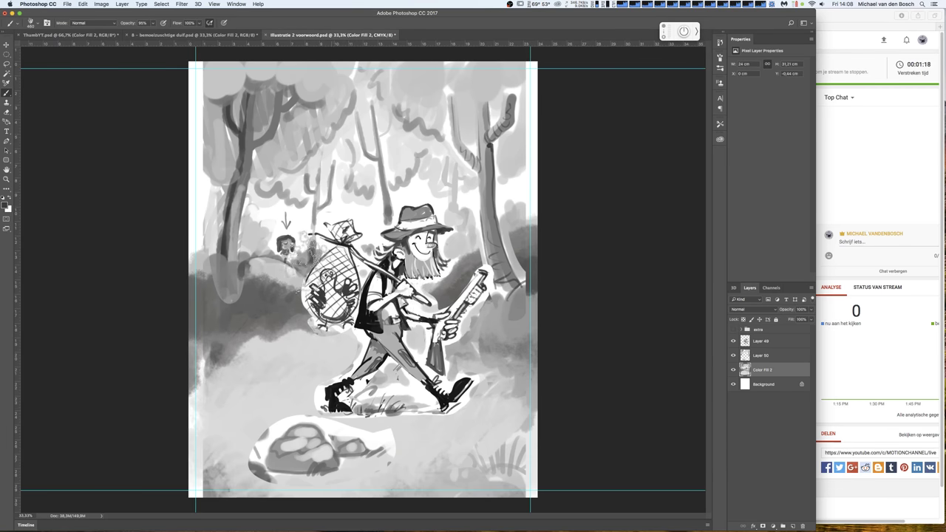
mouse_move(203, 244)
mouse_down()
mouse_move(231, 223)
mouse_move(318, 244)
mouse_up()
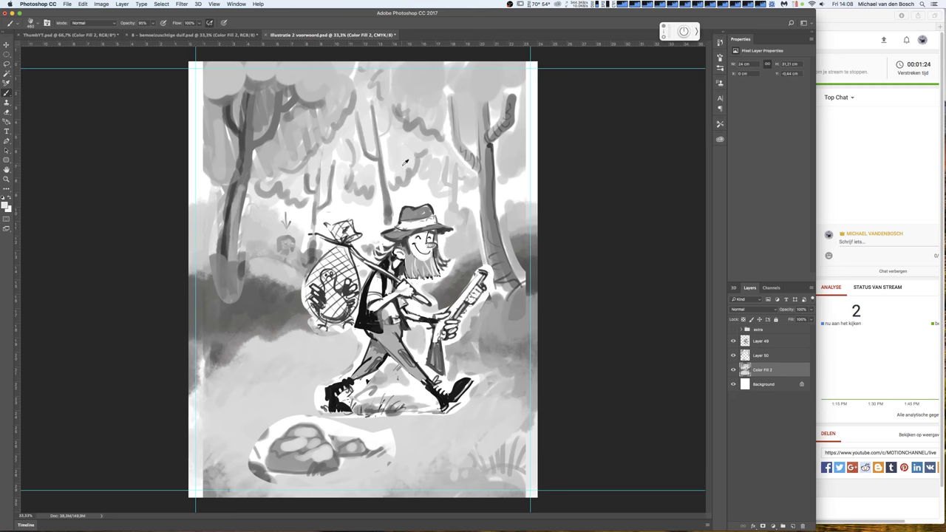
- Lighten the top-left canopy and lower-left, darken the bottom-right and left band, then hide Layers 49 and 50
mouse_move(209, 78)
mouse_down()
mouse_move(201, 148)
mouse_move(255, 174)
mouse_move(299, 157)
mouse_move(369, 96)
mouse_move(451, 71)
mouse_move(519, 144)
mouse_move(538, 200)
mouse_up()
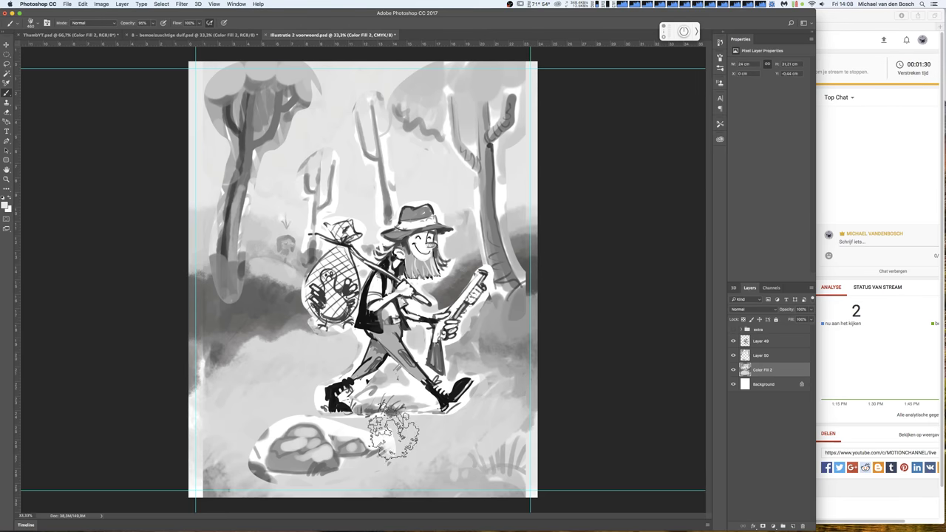
mouse_move(393, 432)
mouse_down()
mouse_move(379, 466)
mouse_move(201, 443)
mouse_move(204, 390)
mouse_move(193, 366)
mouse_move(232, 444)
mouse_move(507, 443)
mouse_move(507, 486)
mouse_up()
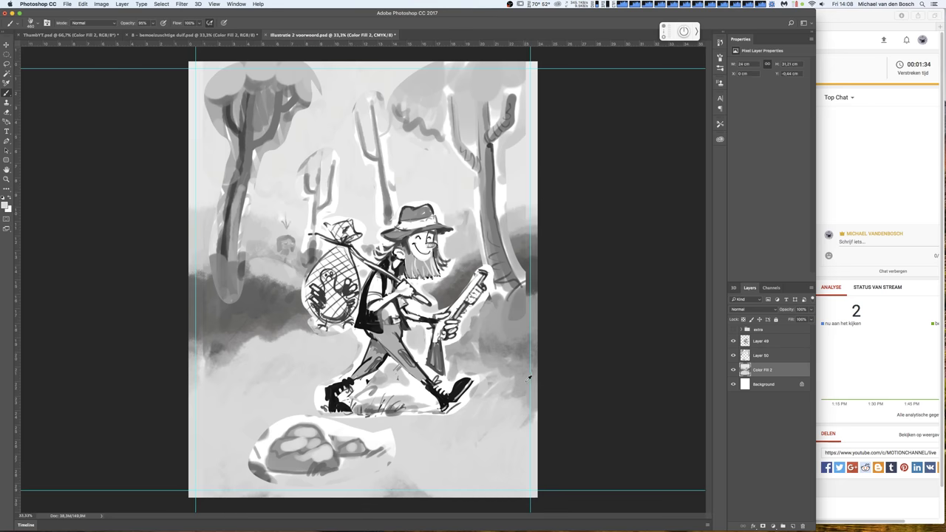
mouse_move(528, 378)
mouse_down()
mouse_move(517, 433)
mouse_move(433, 496)
mouse_move(490, 448)
mouse_move(560, 464)
mouse_up()
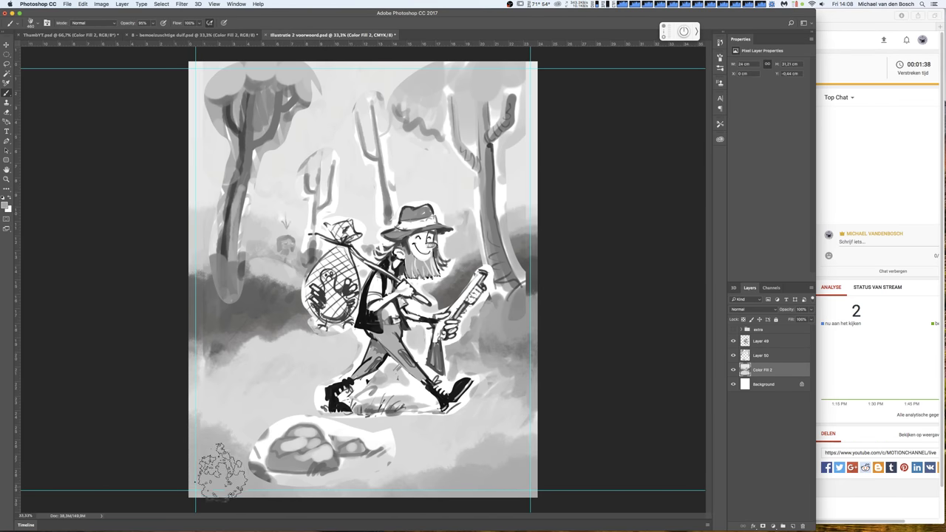
mouse_move(295, 433)
mouse_down()
mouse_move(211, 338)
mouse_move(263, 348)
mouse_move(208, 331)
mouse_up()
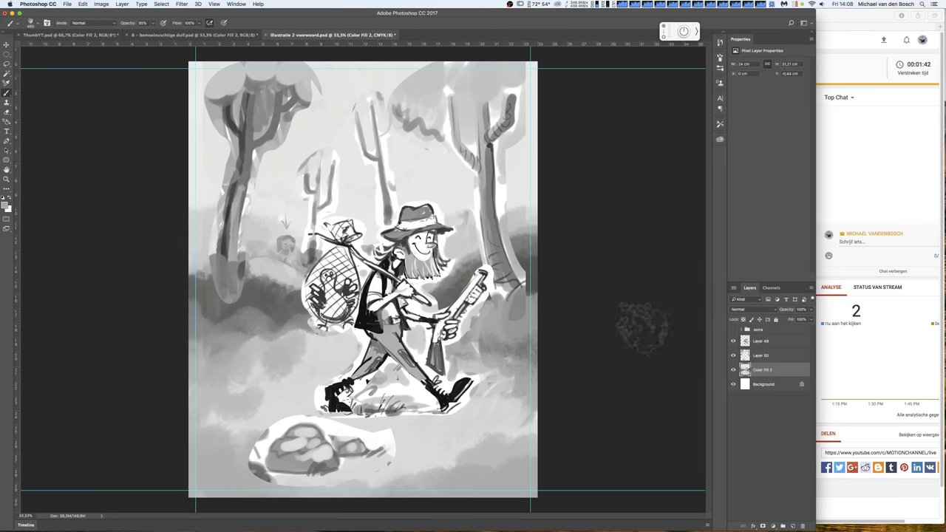
drag(733, 341, 733, 355)
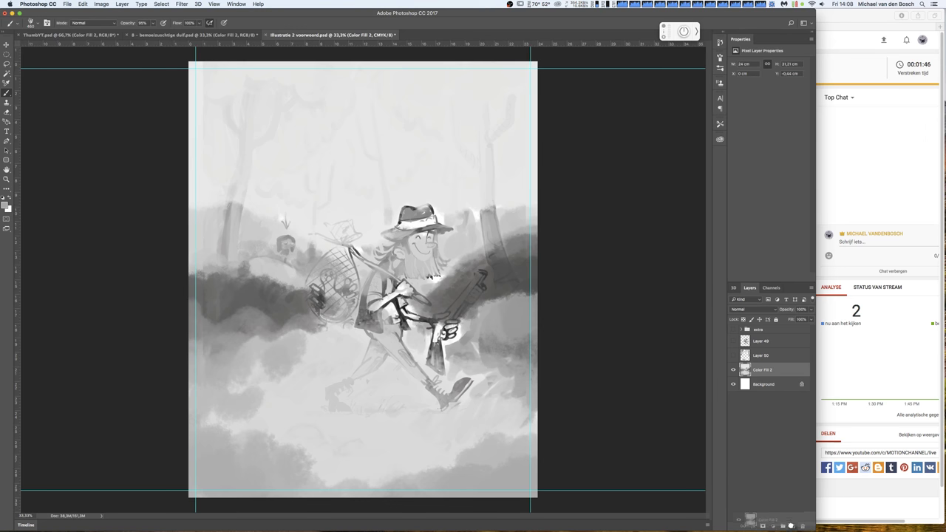
- Duplicate Color Fill 2, merge the copy back down, and paint over faint trunks at the top
drag(786, 381, 793, 524)
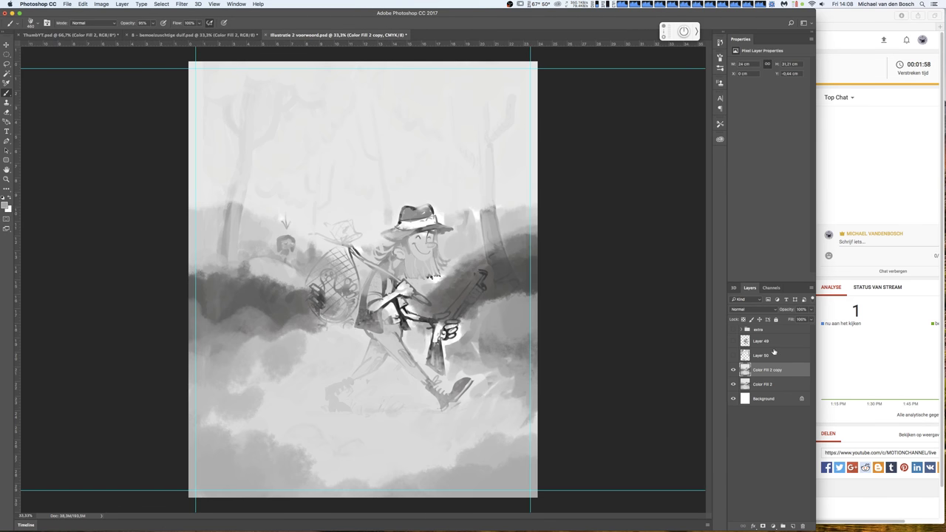
key(ctrl+e)
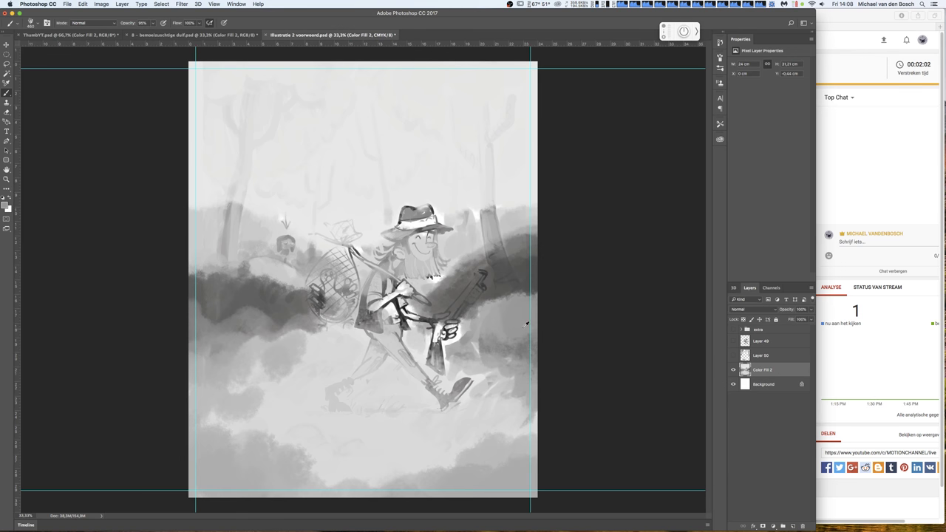
mouse_move(526, 323)
mouse_down()
mouse_move(464, 325)
mouse_move(528, 303)
mouse_move(532, 277)
mouse_move(479, 306)
mouse_move(417, 314)
mouse_move(399, 300)
mouse_move(421, 273)
mouse_move(488, 243)
mouse_move(531, 244)
mouse_move(536, 255)
mouse_move(517, 210)
mouse_move(450, 244)
mouse_move(502, 236)
mouse_move(432, 232)
mouse_move(402, 211)
mouse_move(338, 249)
mouse_move(257, 255)
mouse_move(186, 214)
mouse_move(268, 229)
mouse_up()
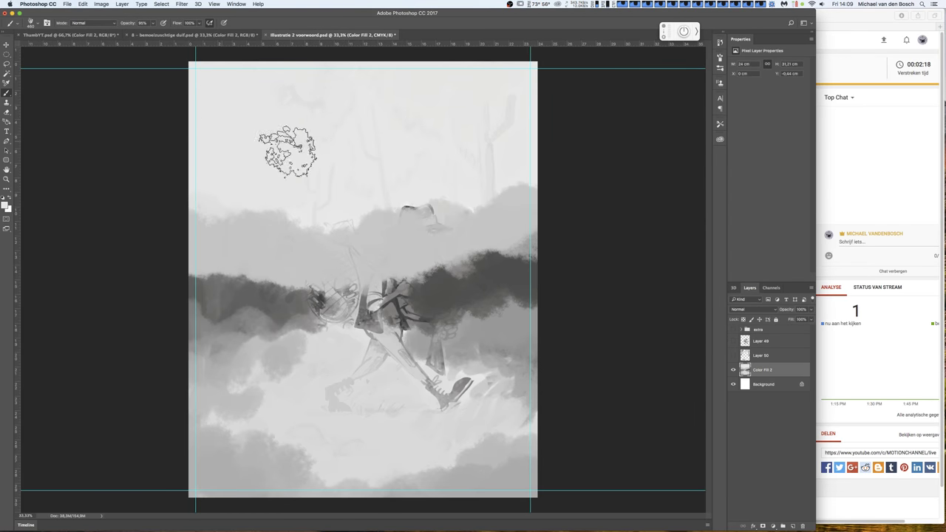
mouse_move(287, 152)
mouse_down()
mouse_move(395, 74)
mouse_move(469, 158)
mouse_move(536, 142)
mouse_move(470, 198)
mouse_move(418, 200)
mouse_move(407, 212)
mouse_move(355, 180)
mouse_move(308, 200)
mouse_up()
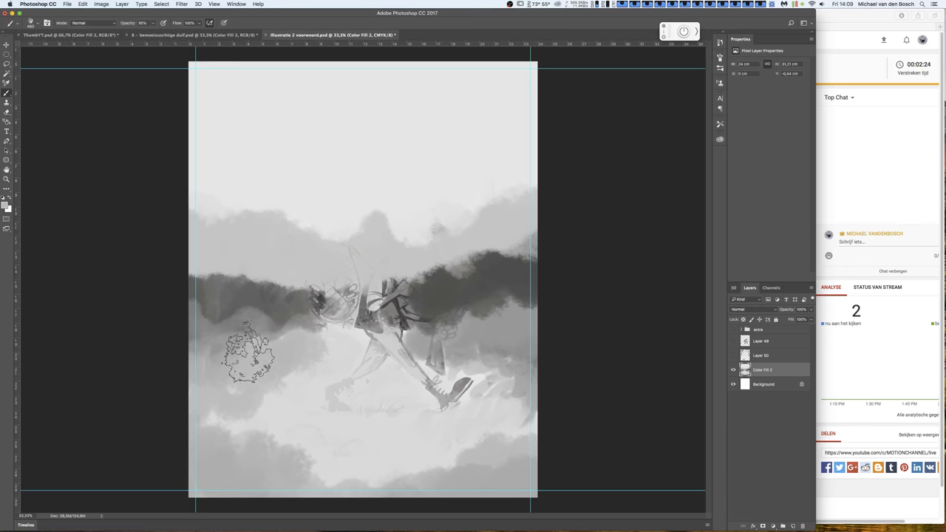
- Thicken the dark tree band and cover the figure's head, body and legs with grey fog
mouse_move(249, 353)
mouse_down()
mouse_move(200, 317)
mouse_move(276, 328)
mouse_up()
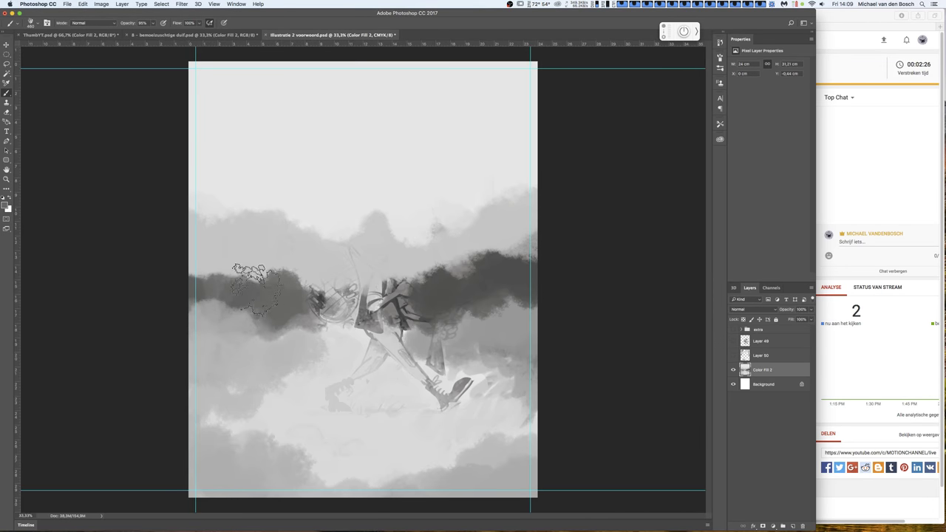
mouse_move(256, 289)
mouse_down()
mouse_move(214, 310)
mouse_move(211, 249)
mouse_move(336, 299)
mouse_move(380, 277)
mouse_move(380, 260)
mouse_up()
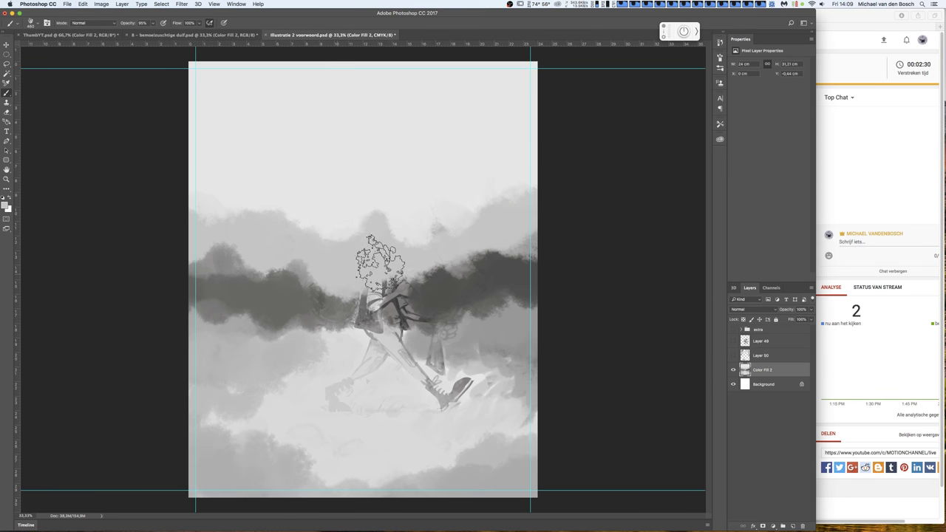
mouse_move(318, 292)
mouse_down()
mouse_move(340, 316)
mouse_move(387, 265)
mouse_move(390, 275)
mouse_up()
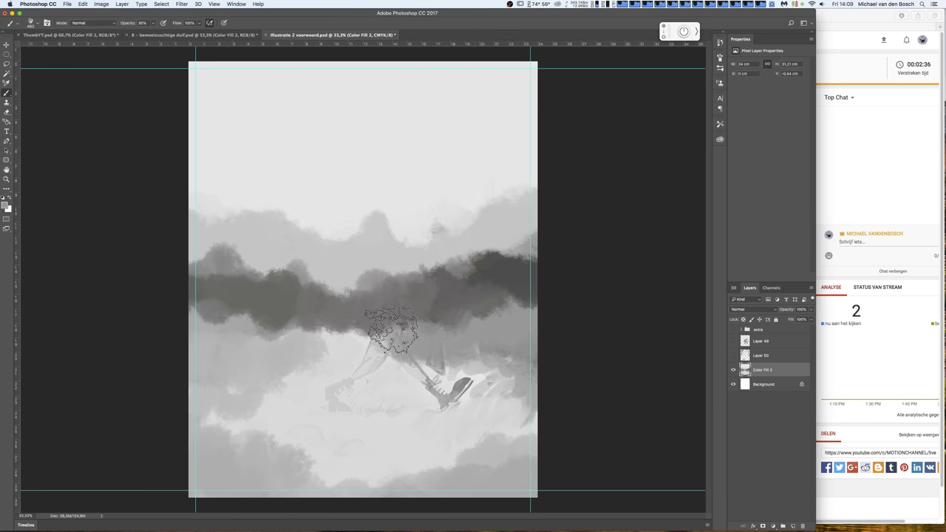
mouse_move(391, 329)
mouse_down()
mouse_move(486, 338)
mouse_move(517, 316)
mouse_move(414, 340)
mouse_up()
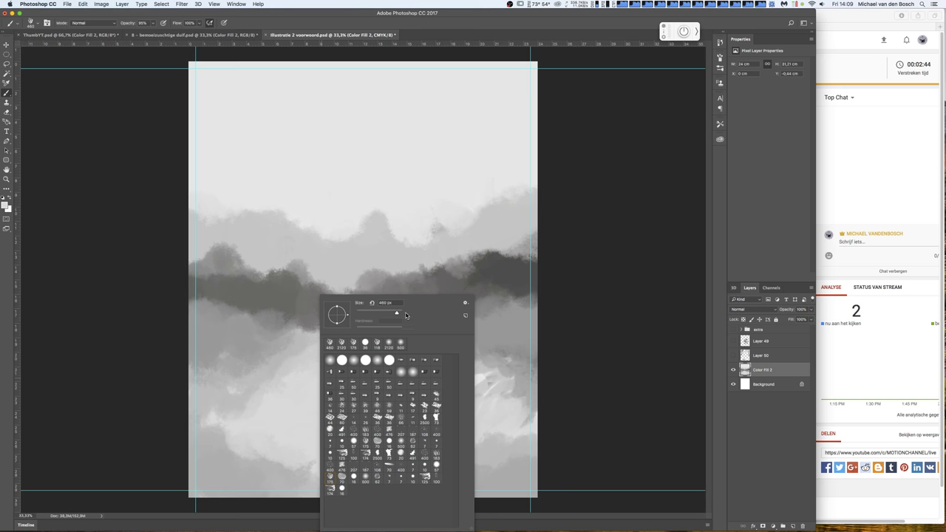
click(296, 388)
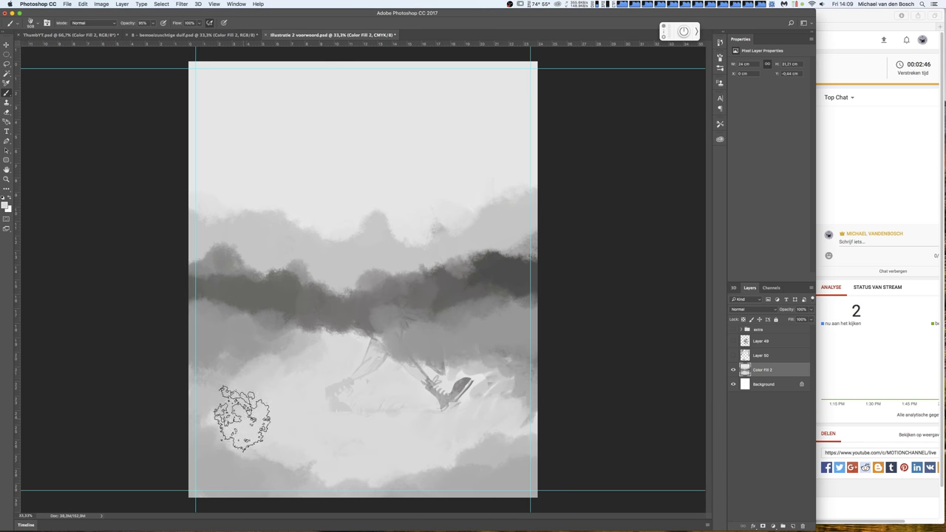
mouse_move(383, 442)
mouse_down()
mouse_move(380, 327)
mouse_move(380, 348)
mouse_move(433, 390)
mouse_move(481, 375)
mouse_move(459, 381)
mouse_up()
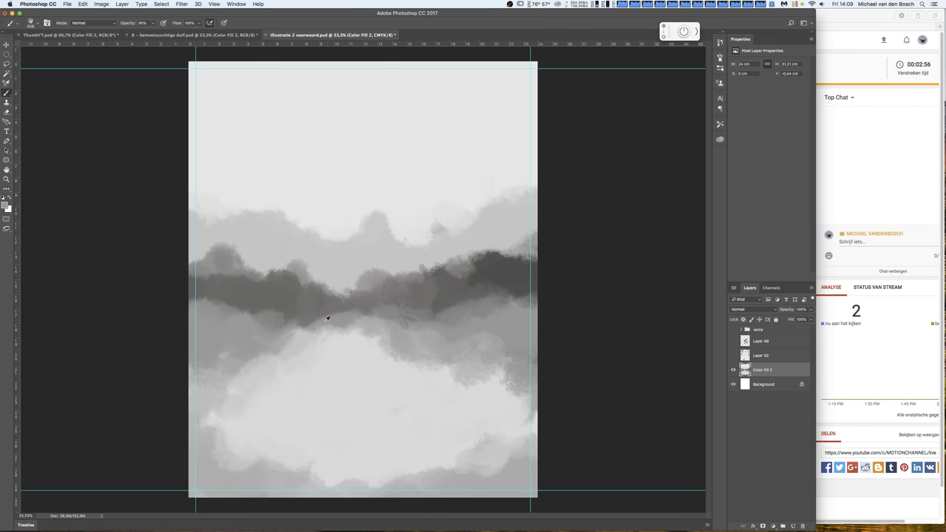
- Sweep speckled light fog across the lower-left using a 2480 px brush
drag(349, 318, 193, 390)
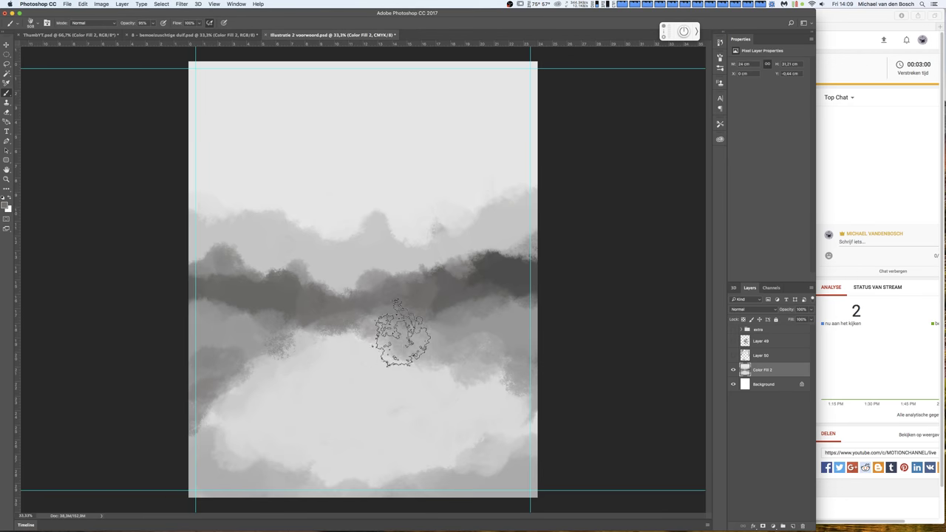
right_click(518, 452)
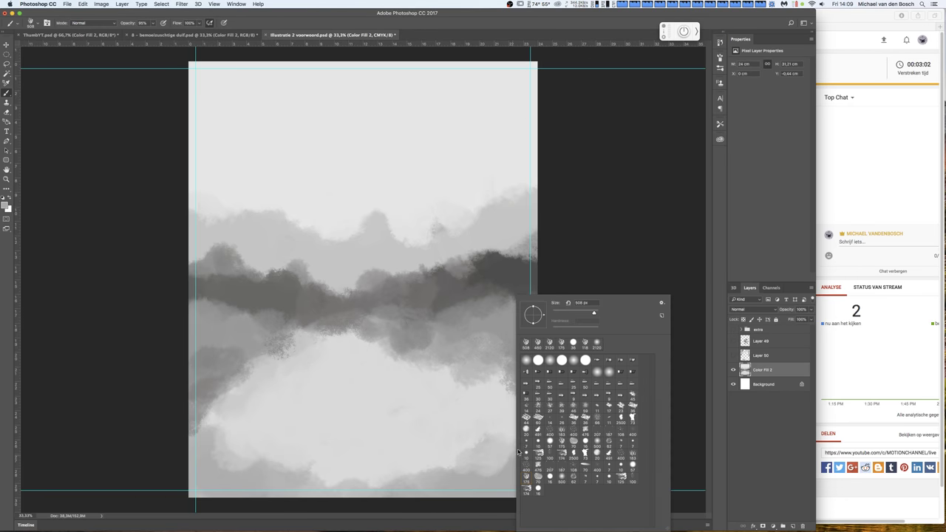
click(487, 471)
right_click(468, 422)
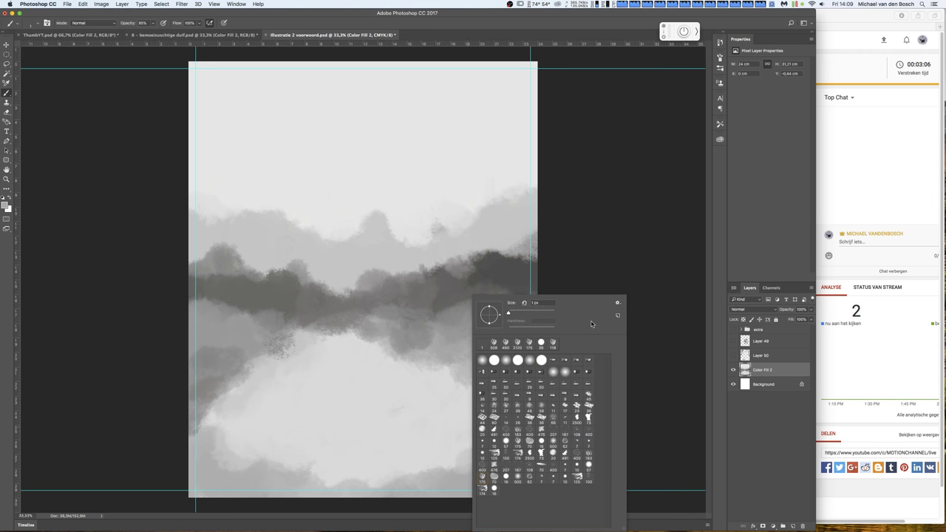
click(553, 314)
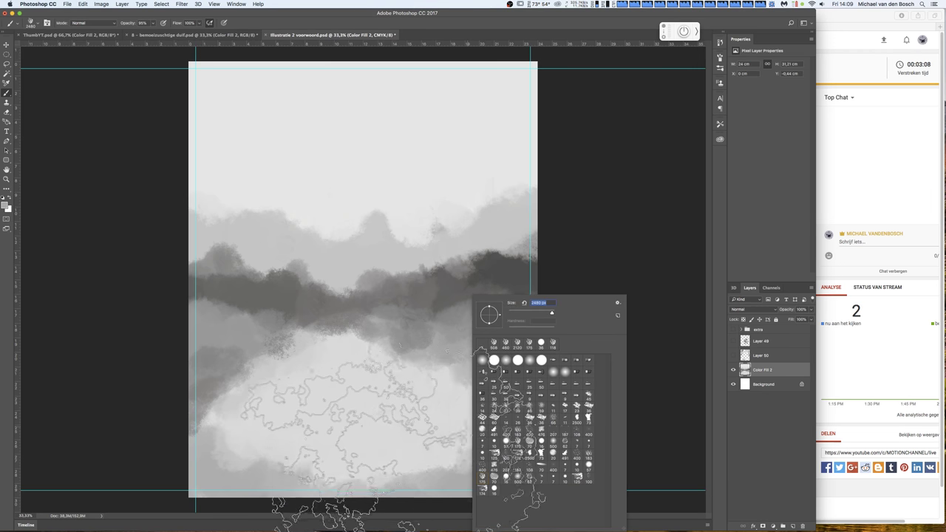
click(227, 444)
mouse_move(226, 436)
mouse_down()
mouse_move(473, 417)
mouse_move(388, 325)
mouse_move(577, 300)
mouse_up()
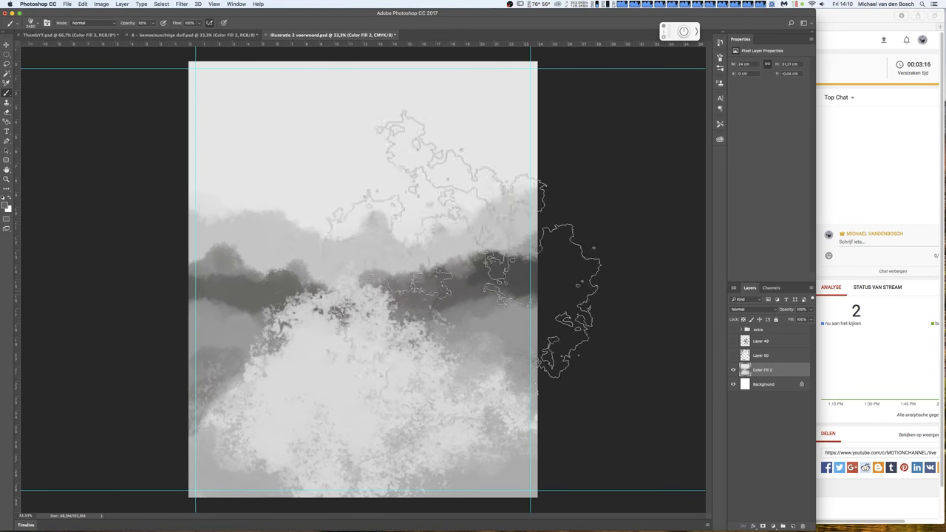
- With a smaller brush, extend the dark band leftward with darker paint
right_click(529, 211)
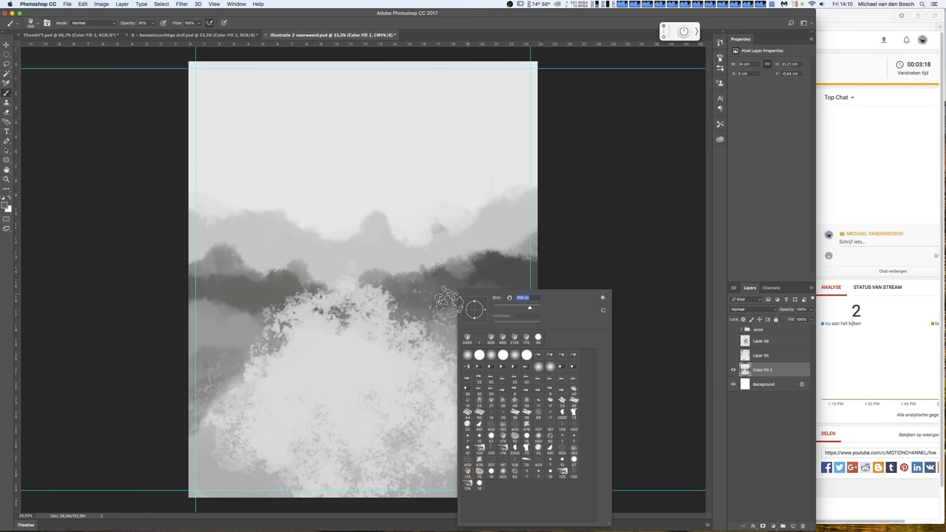
click(432, 294)
mouse_move(406, 292)
mouse_down()
mouse_move(272, 290)
mouse_move(289, 310)
mouse_move(271, 328)
mouse_move(336, 292)
mouse_up()
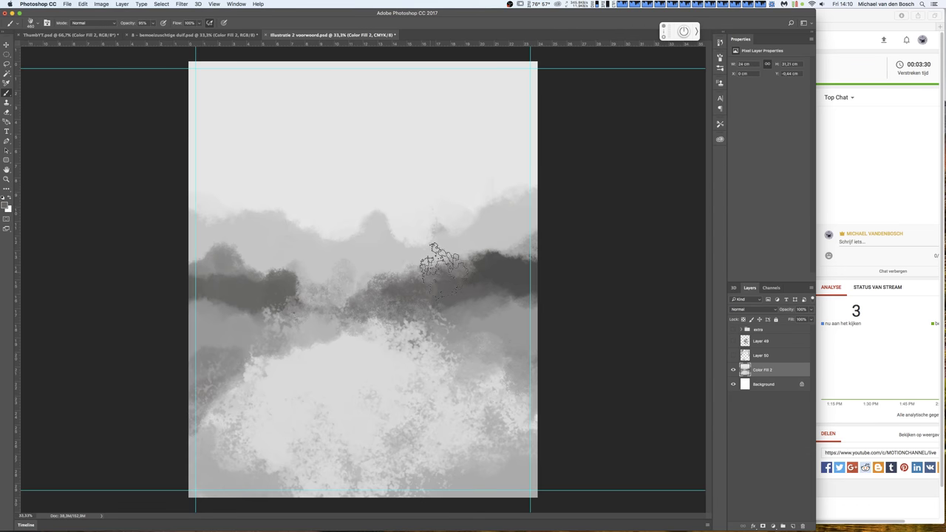
drag(319, 301, 291, 321)
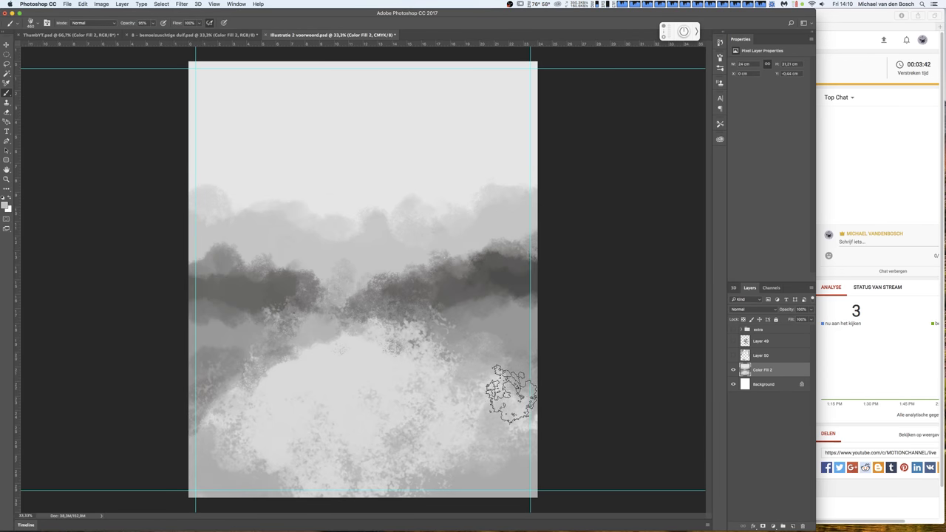
- Smooth the lower middle fog with a 1400 px brush and show Layer 50 again
right_click(551, 345)
key(Return)
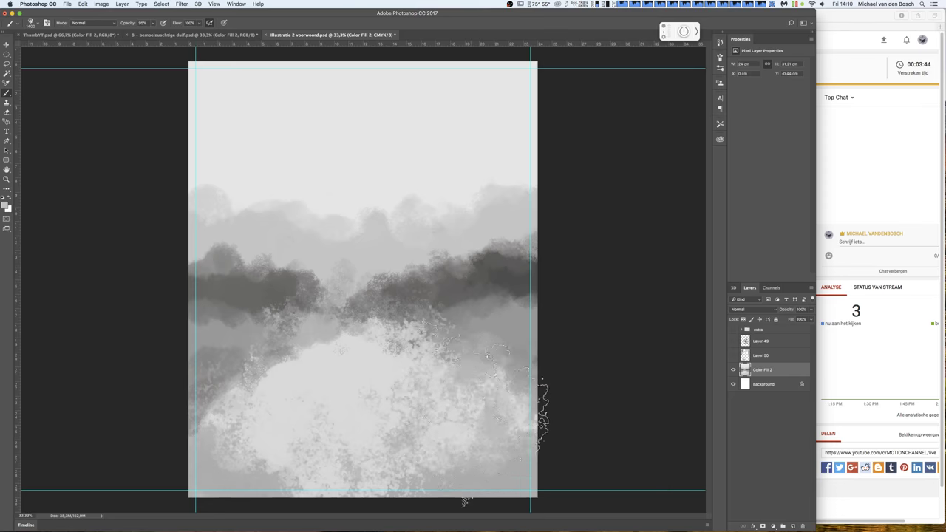
drag(255, 436, 510, 381)
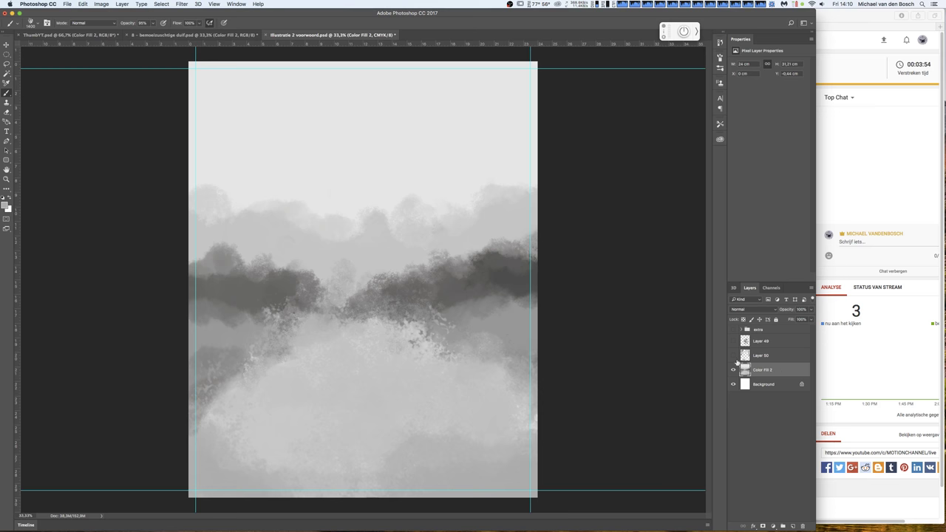
click(733, 356)
- Select Layer 50 and set the Eraser to the 175 px soft brush
click(765, 355)
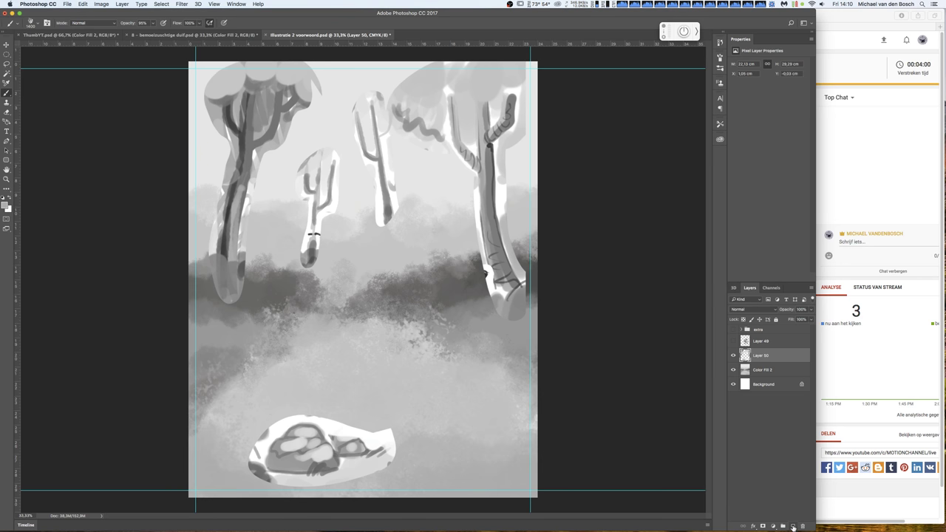
key(e)
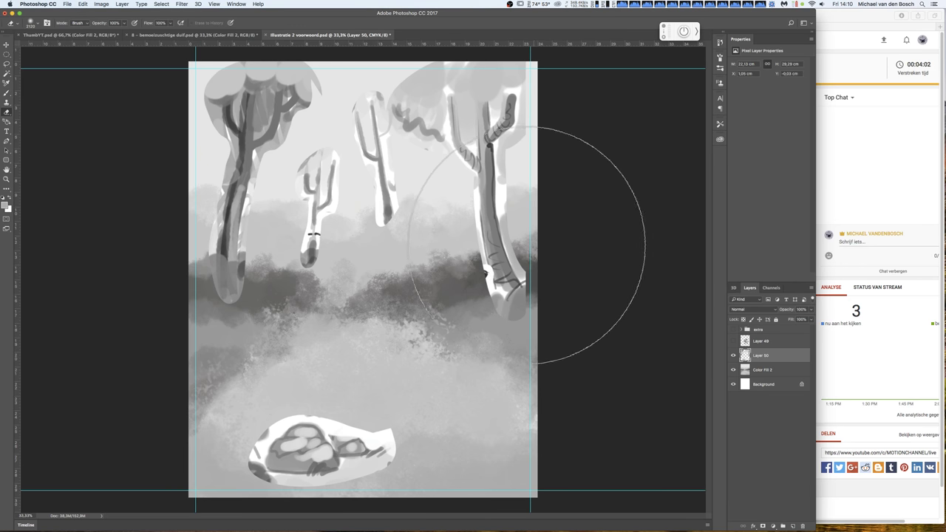
right_click(529, 323)
click(533, 434)
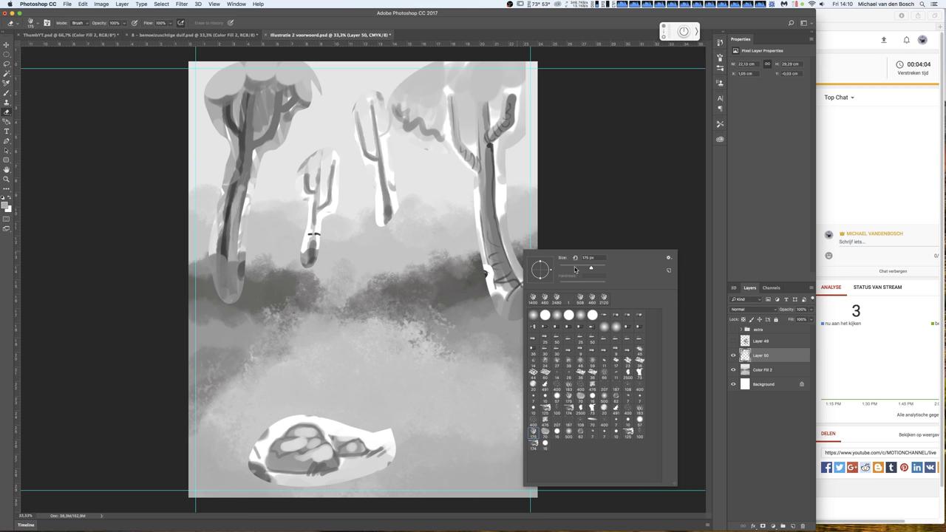
key(Return)
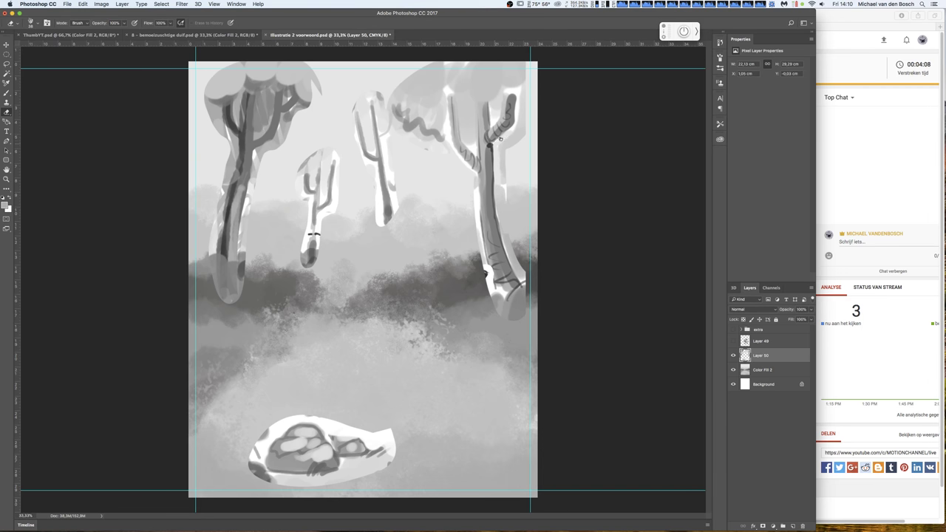
- Erase the upper-right tree canopy and touch up the right trunk's edges
drag(523, 83, 522, 143)
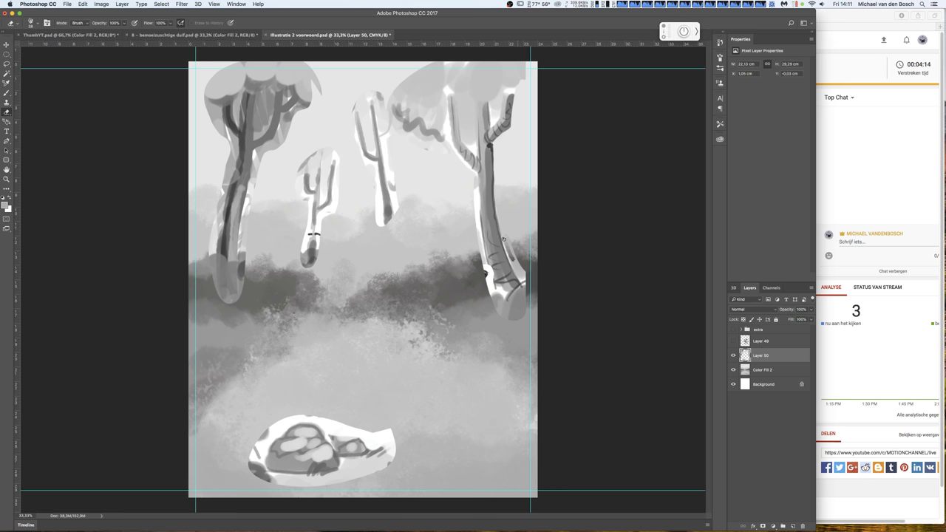
drag(504, 238, 519, 275)
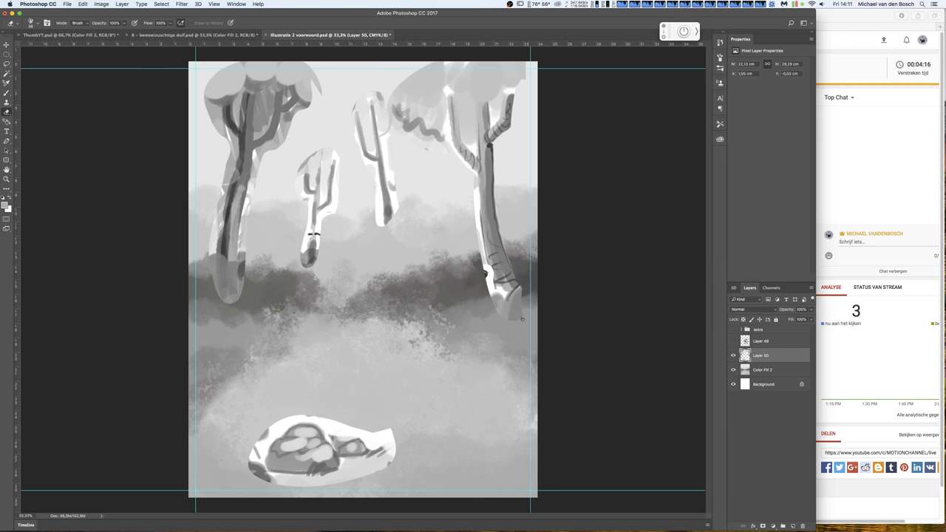
drag(483, 263, 494, 297)
drag(476, 223, 476, 192)
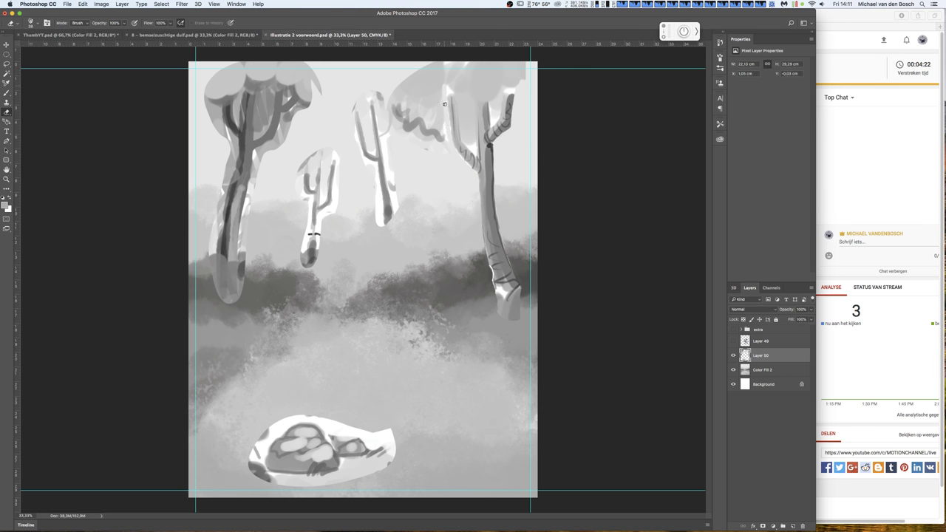
drag(440, 130, 443, 86)
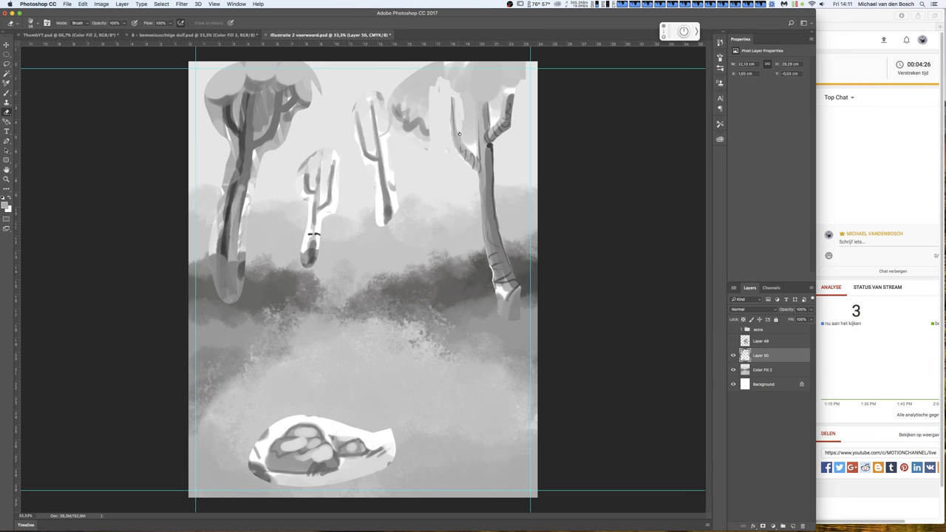
drag(474, 156, 474, 94)
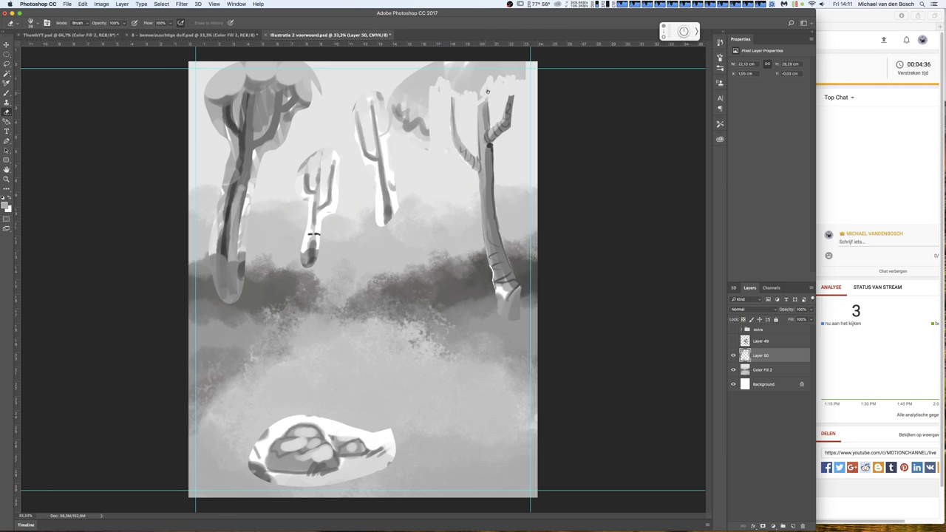
right_click(436, 106)
key(Return)
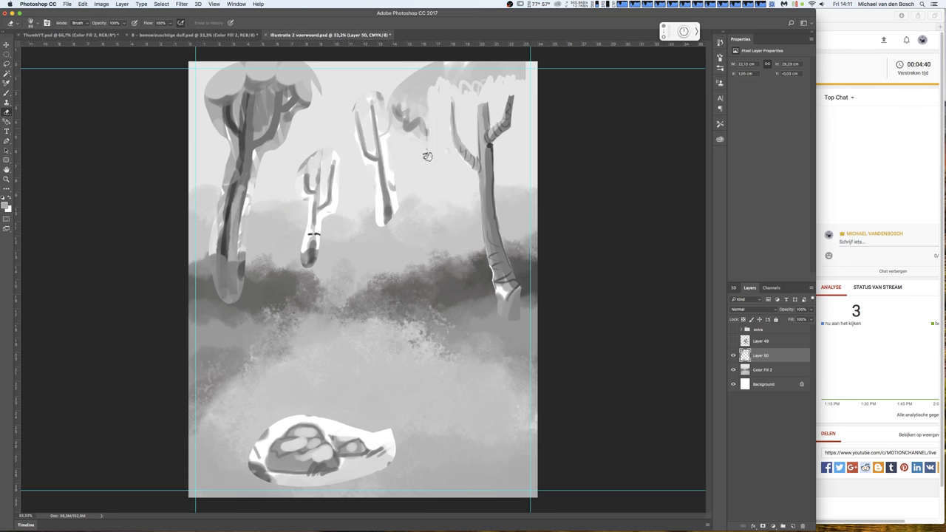
mouse_move(427, 148)
mouse_down()
mouse_move(421, 99)
mouse_move(414, 108)
mouse_move(512, 64)
mouse_move(534, 102)
mouse_up()
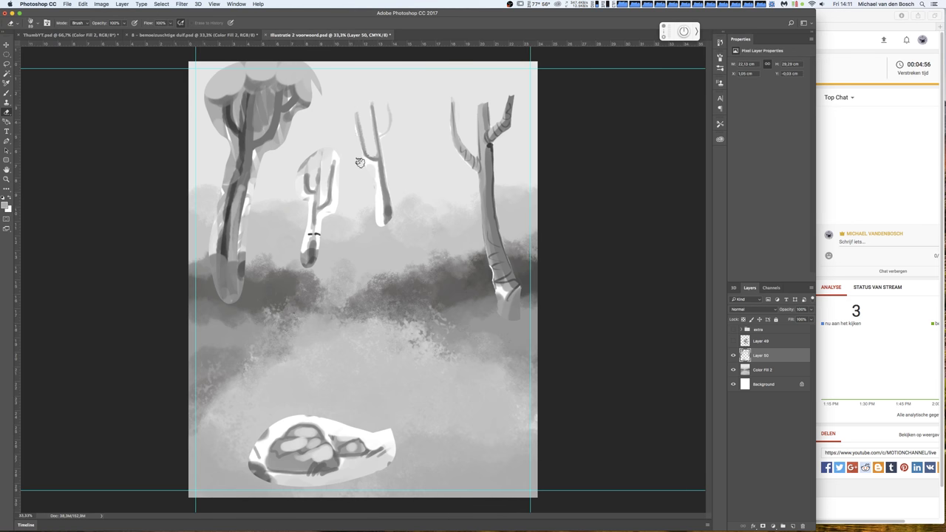
- Smudge the small middle trees into shape, uprighting an arm and lengthening a trunk
drag(365, 163, 380, 238)
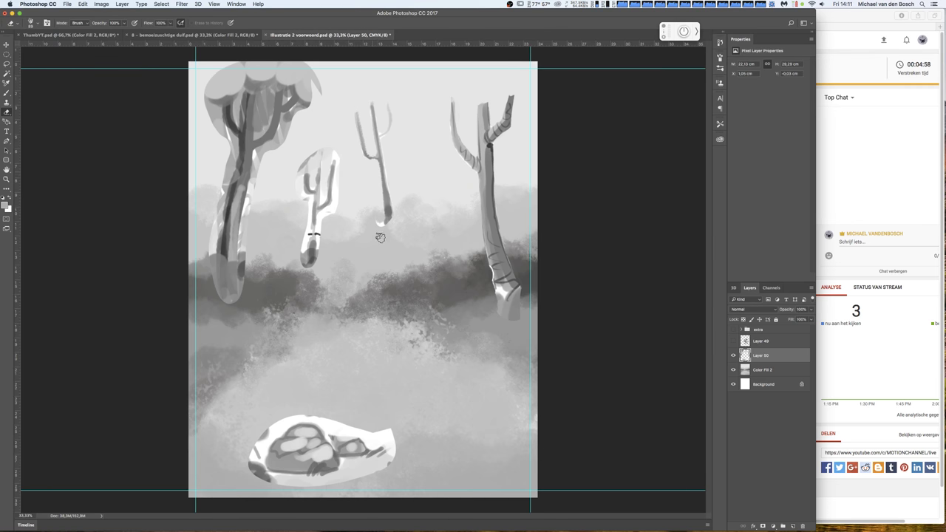
drag(322, 226, 338, 155)
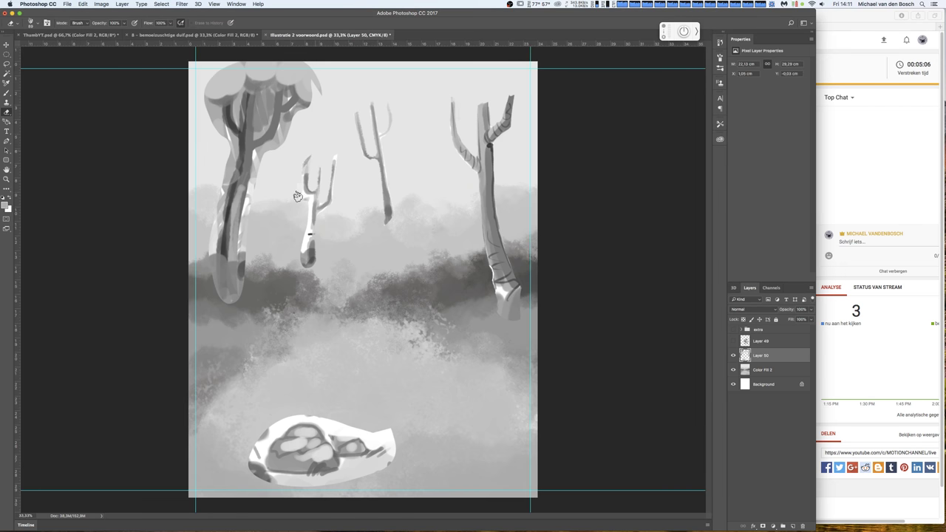
drag(298, 195, 304, 155)
drag(308, 200, 302, 262)
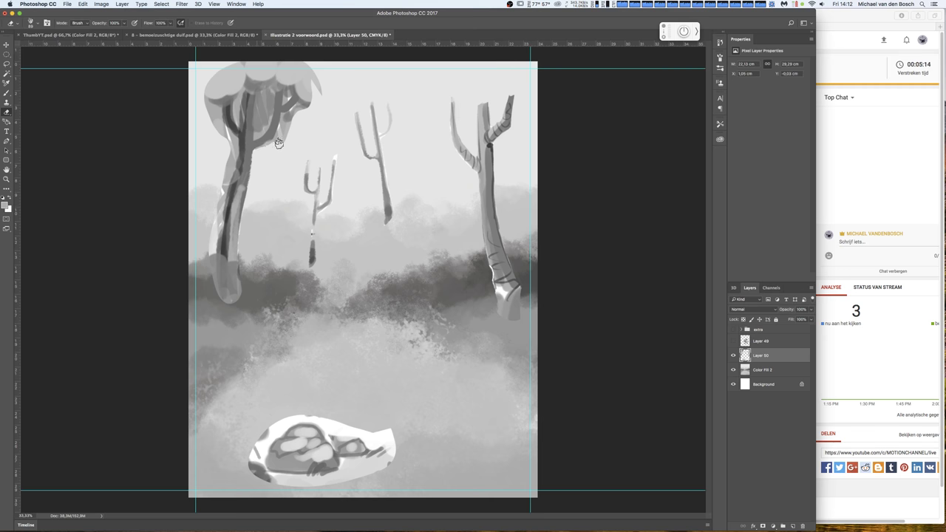
- Reshape the left tree's branches, narrow its trunk base and erase its leafy crown
drag(281, 140, 296, 81)
mouse_move(256, 137)
mouse_down()
mouse_move(262, 83)
mouse_move(248, 74)
mouse_move(219, 116)
mouse_move(235, 144)
mouse_move(215, 104)
mouse_move(213, 168)
mouse_move(235, 147)
mouse_move(218, 262)
mouse_up()
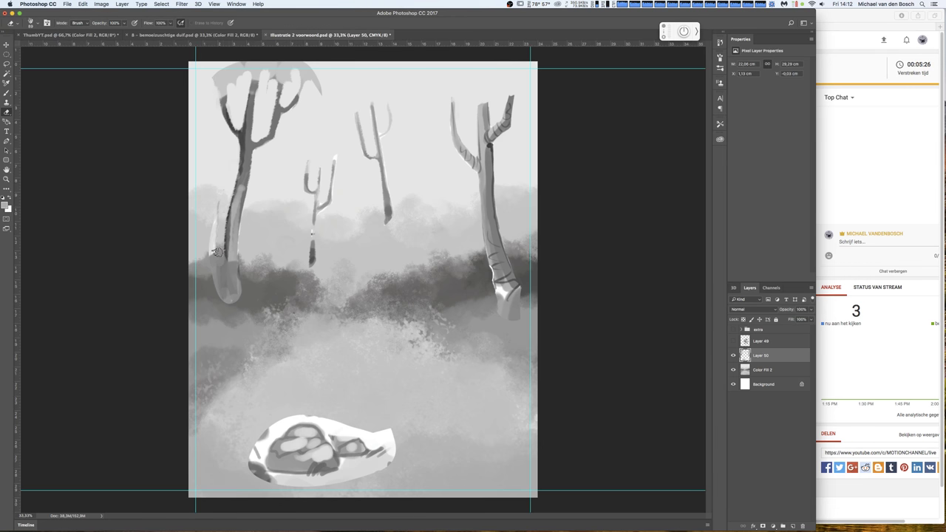
mouse_move(220, 299)
mouse_down()
mouse_move(210, 248)
mouse_move(237, 297)
mouse_up()
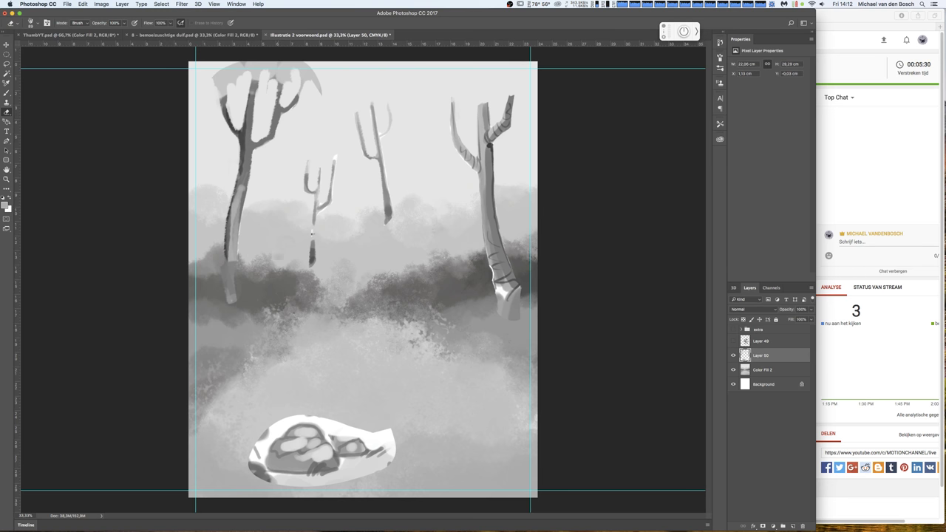
mouse_move(292, 77)
mouse_down()
mouse_move(314, 77)
mouse_move(265, 67)
mouse_move(222, 87)
mouse_move(230, 68)
mouse_up()
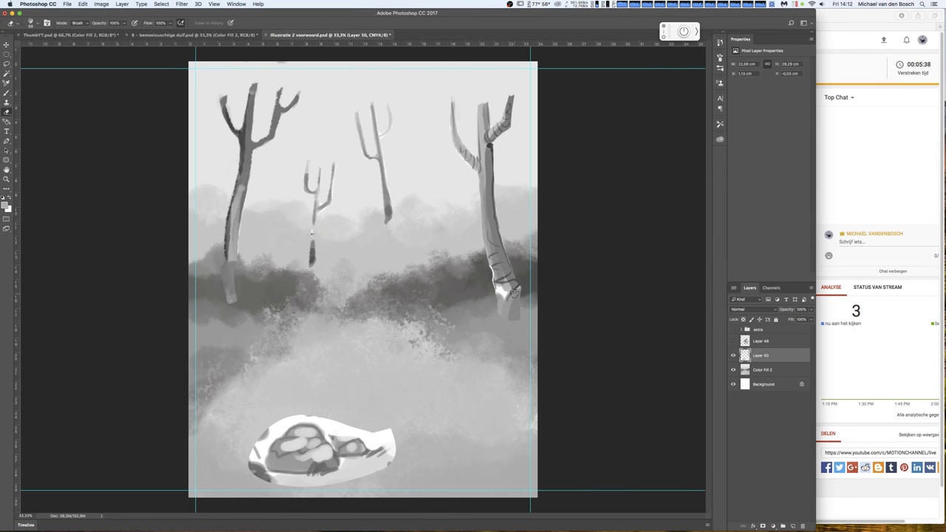
click(7, 64)
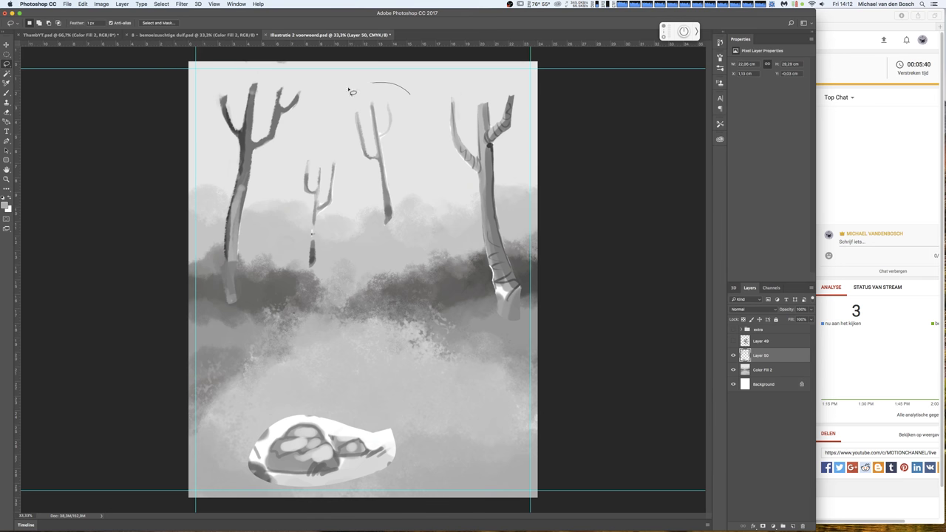
- Cut the two small middle trees, paste them onto a new layer, and transform them
drag(352, 92, 437, 148)
key(Delete)
key(ctrl+d)
key(ctrl+shift+v)
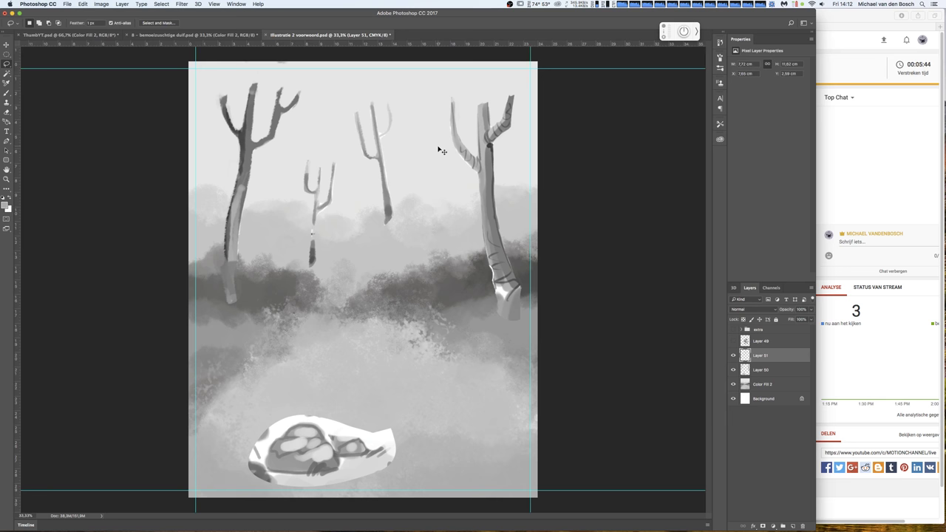
key(ctrl+t)
mouse_move(414, 215)
mouse_down()
mouse_move(447, 218)
mouse_move(449, 198)
mouse_up()
key(Return)
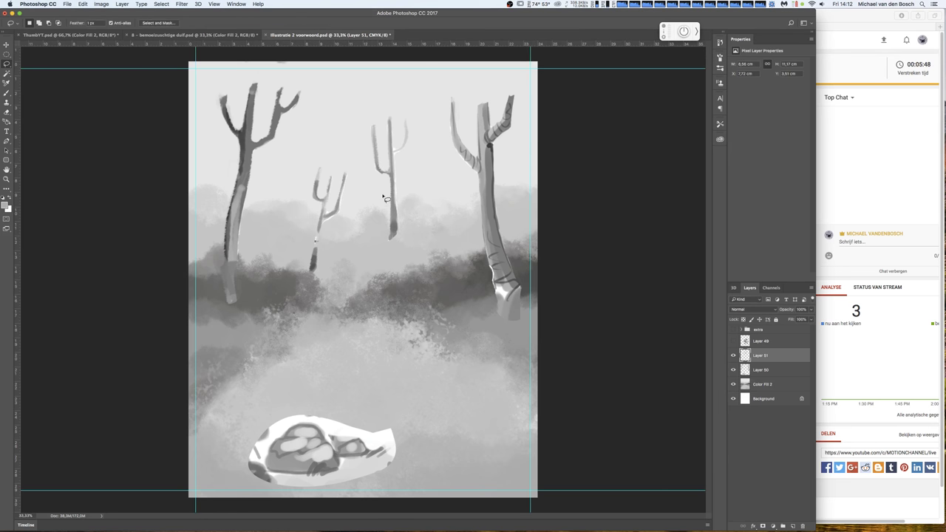
- Nudge the leftmost small tree left, then shift both middle trees slightly right and down
mouse_move(358, 198)
mouse_down()
mouse_move(348, 196)
mouse_move(349, 182)
mouse_move(327, 205)
mouse_up()
key(ctrl+t)
key(Return)
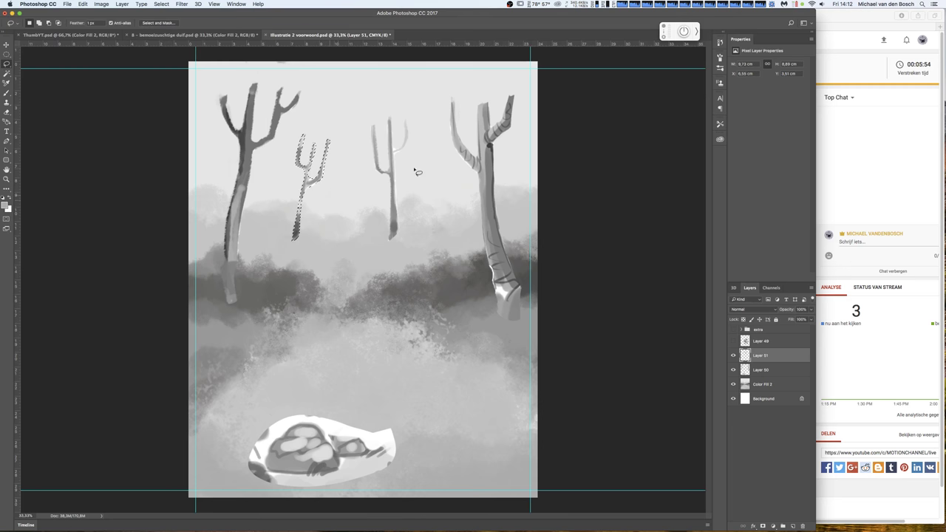
key(ctrl+t)
drag(421, 199, 431, 194)
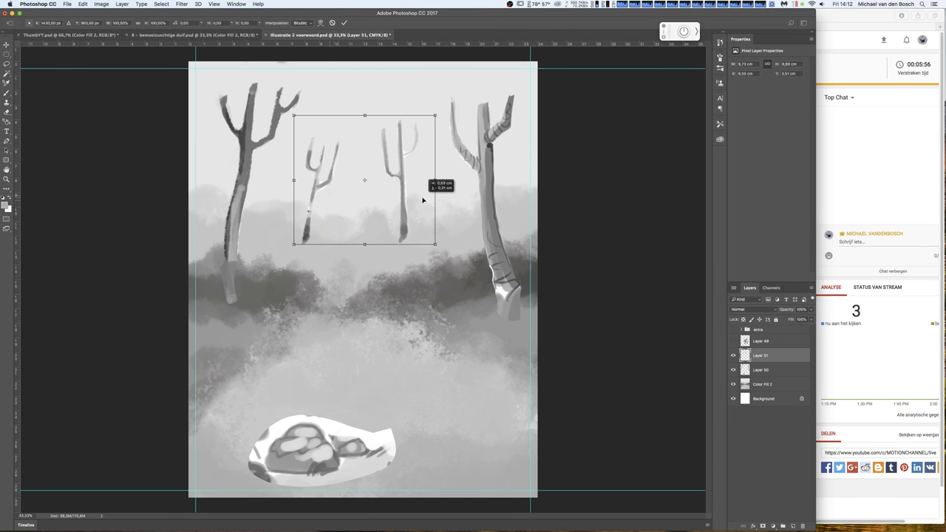
key(Return)
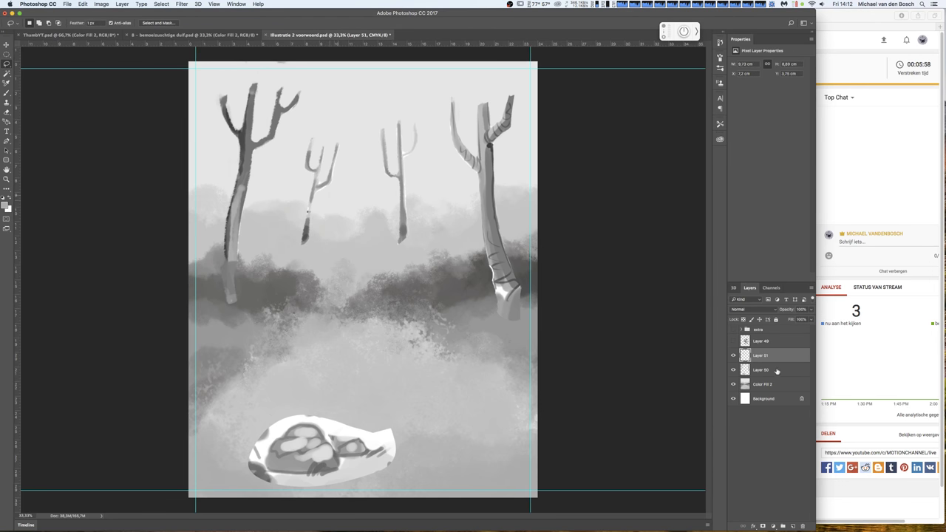
- Shift Layer 50's big trees and rock slightly down
click(764, 370)
key(ctrl+t)
drag(501, 311, 500, 319)
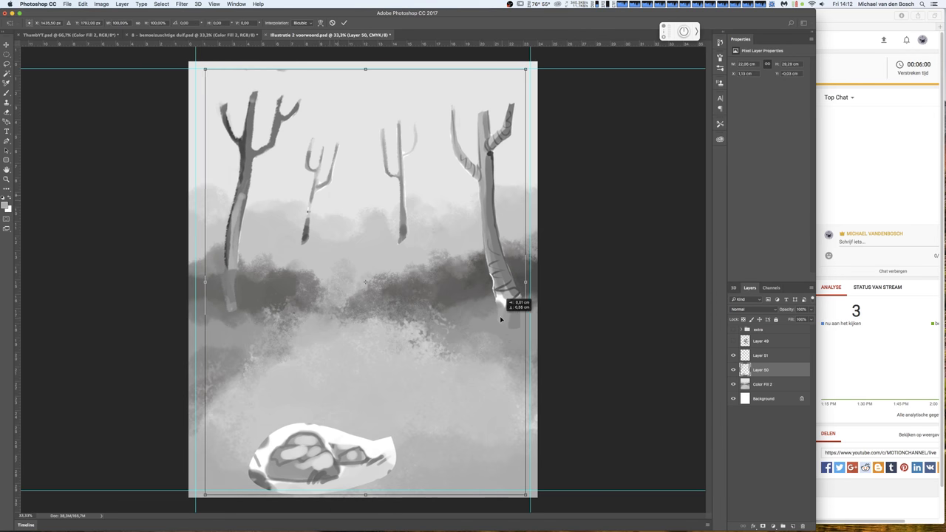
key(Return)
- Shrink the bottom rock to 90% height, move it up, and deselect it
mouse_move(343, 411)
mouse_down()
mouse_move(240, 493)
mouse_move(407, 423)
mouse_up()
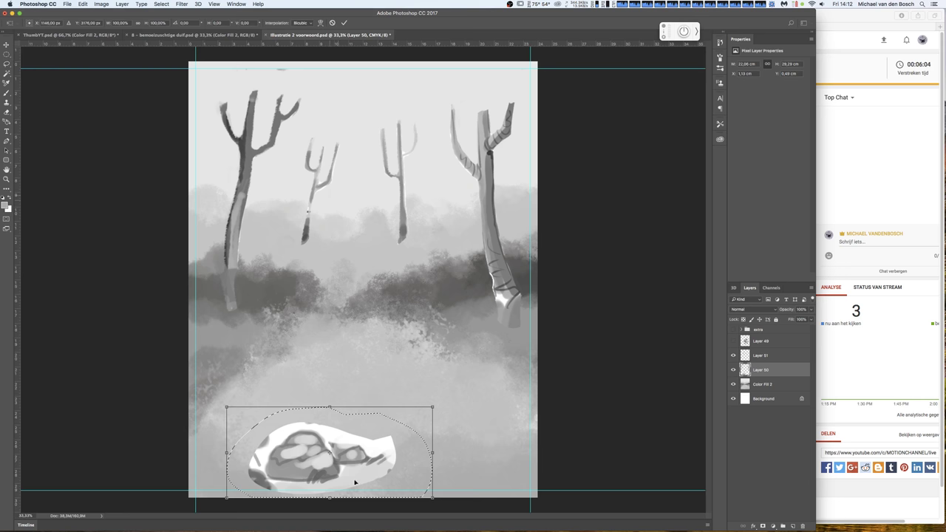
drag(329, 497, 329, 488)
mouse_move(377, 462)
mouse_down()
mouse_move(388, 422)
mouse_move(357, 439)
mouse_move(362, 411)
mouse_move(326, 416)
mouse_move(324, 404)
mouse_move(260, 417)
mouse_move(254, 451)
mouse_move(350, 446)
mouse_up()
key(Return)
key(ctrl+d)
key(e)
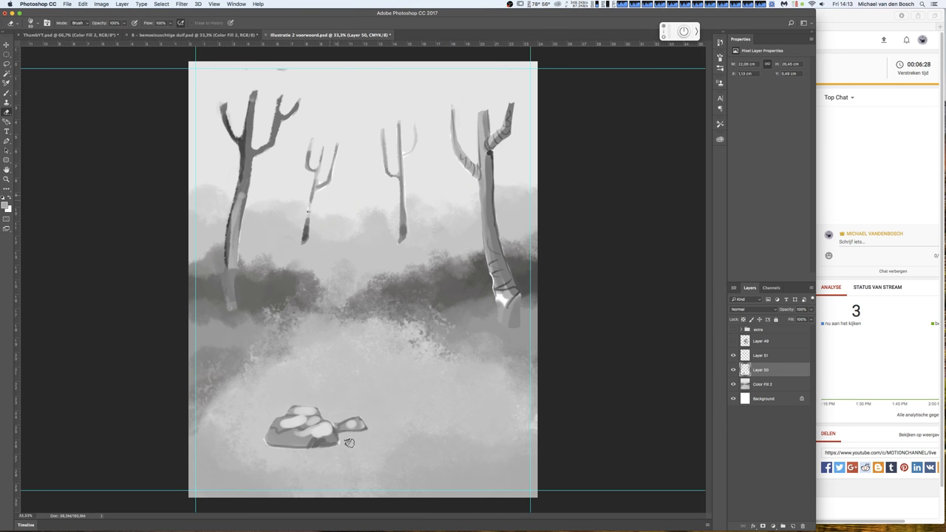
- Add a new layer clipped to Layer 50 and set up a smaller brush
click(734, 371)
click(733, 370)
click(794, 526)
alt+click(768, 377)
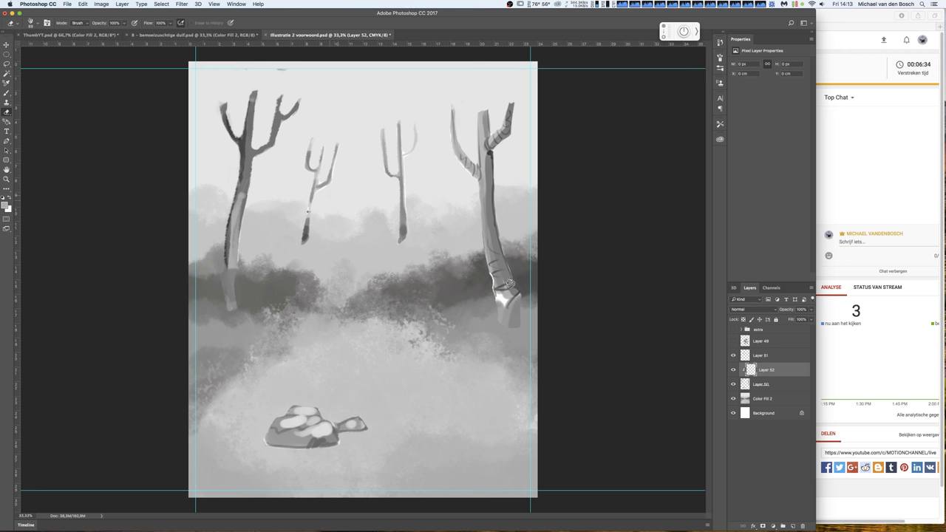
key(b)
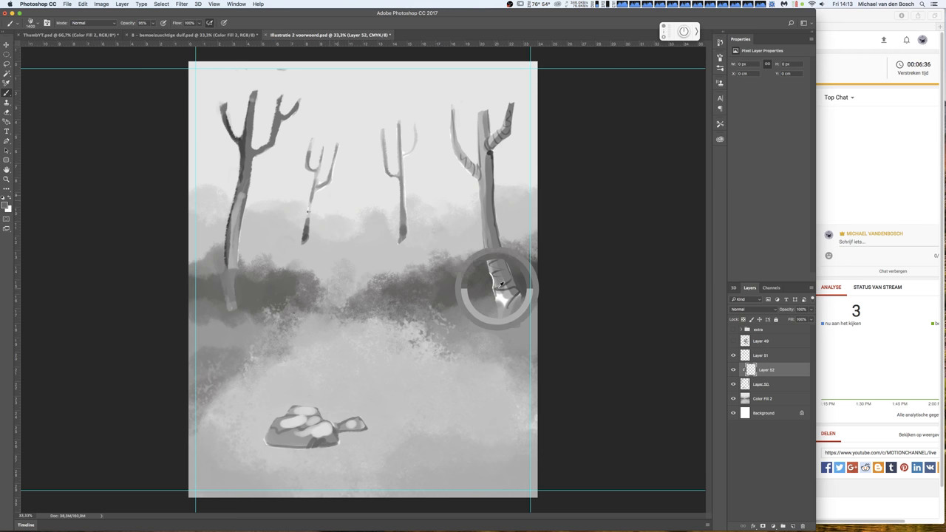
right_click(500, 281)
drag(555, 303, 546, 304)
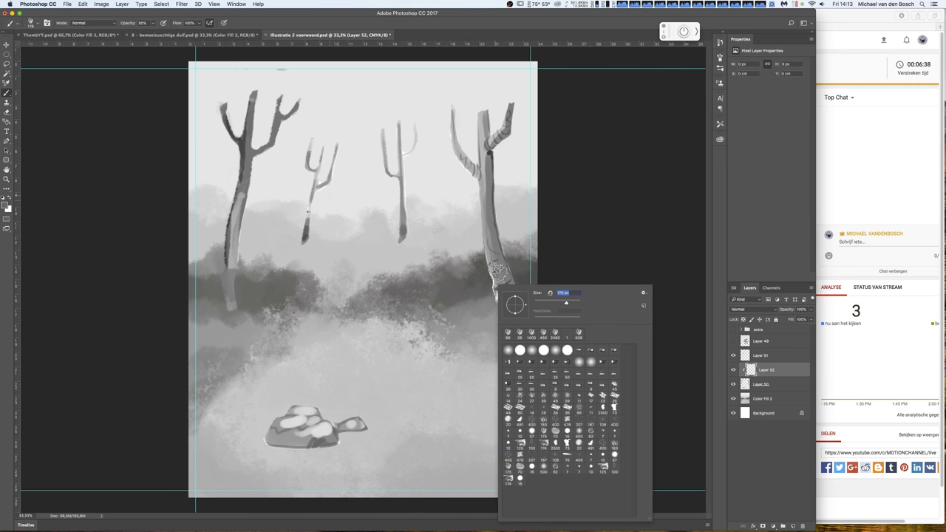
key(Return)
- Darken both front trees' trunks and upper branches, then merge the paint into Layer 50
mouse_move(494, 263)
mouse_down()
mouse_move(510, 314)
mouse_move(483, 117)
mouse_move(510, 103)
mouse_up()
drag(474, 181, 453, 100)
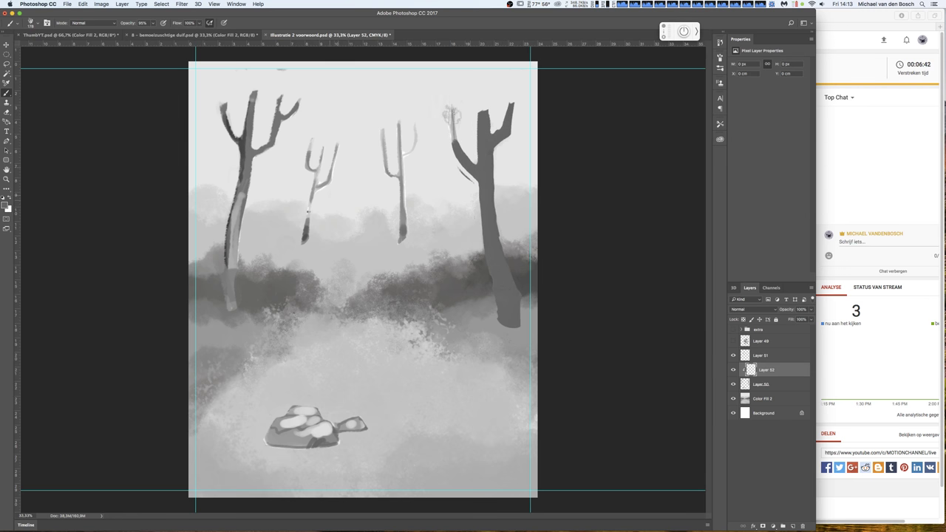
drag(251, 192, 305, 90)
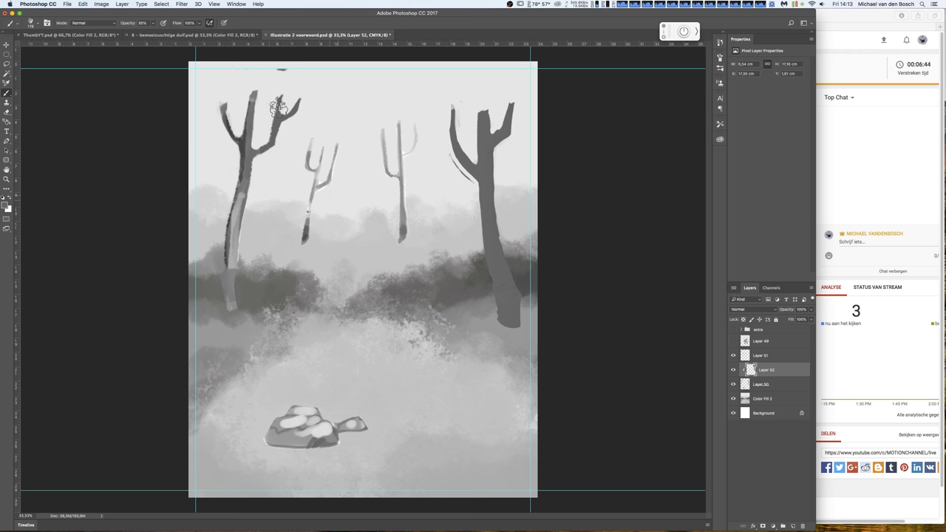
drag(255, 147, 218, 95)
drag(241, 184, 235, 329)
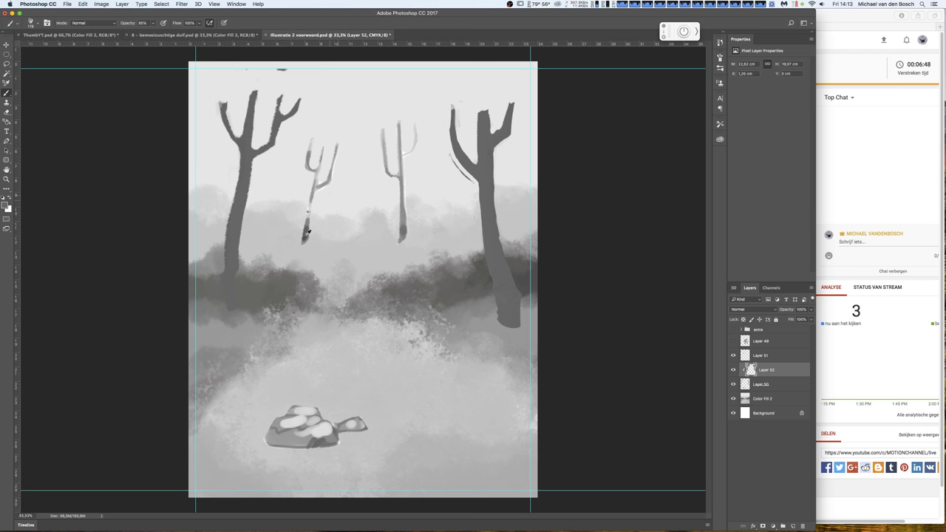
drag(248, 252, 230, 314)
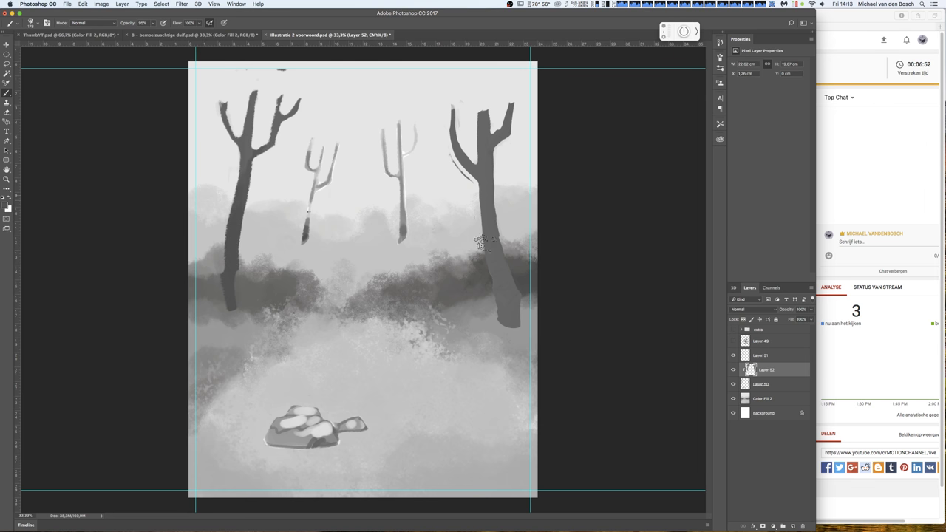
drag(480, 242, 513, 325)
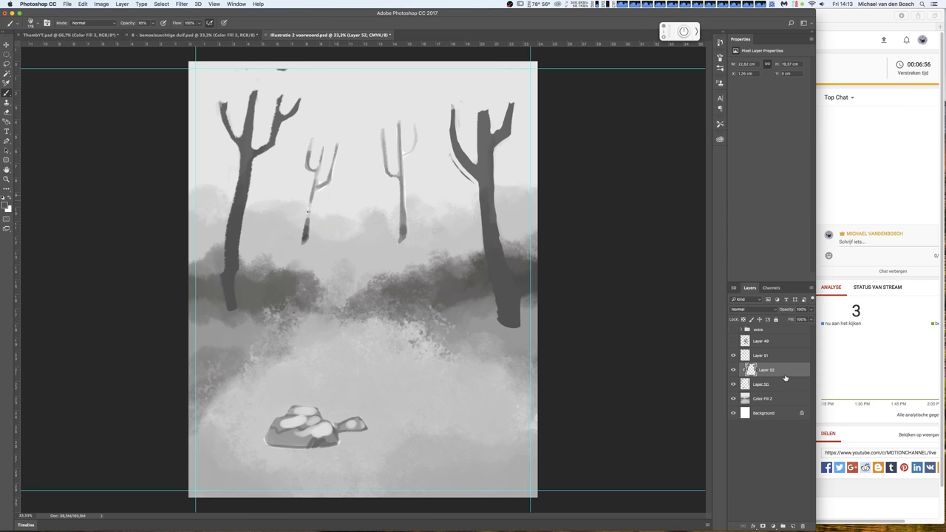
key(ctrl+e)
- Trim the left tree's branch tip and repaint its trunk edges and upper branches
key(e)
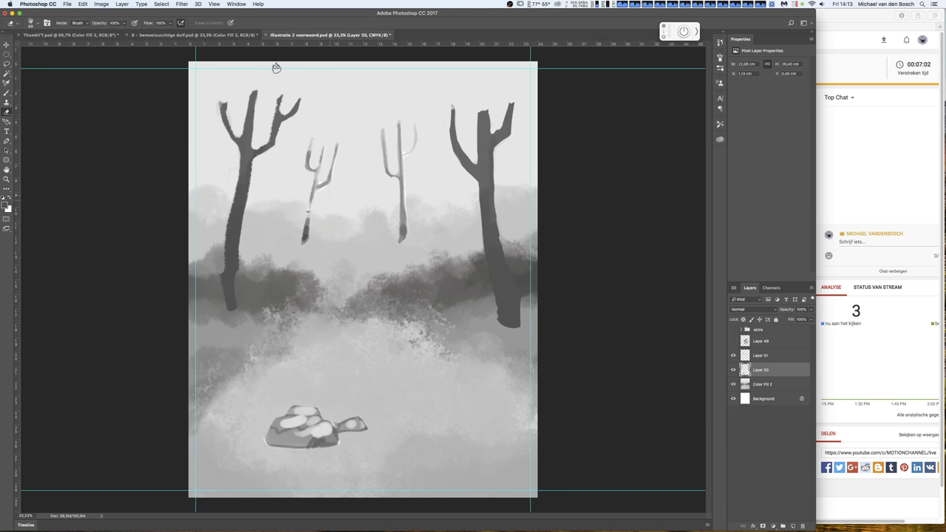
drag(296, 117, 307, 98)
key(b)
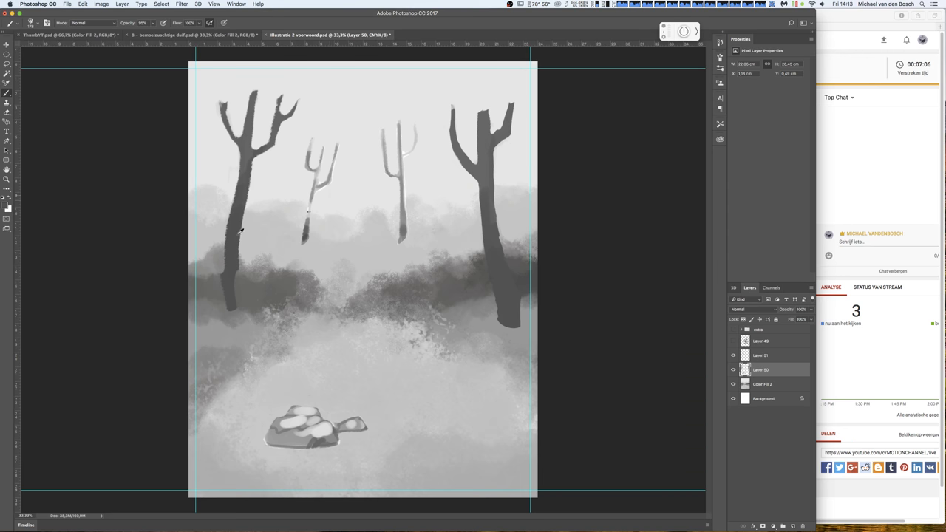
right_click(241, 231)
click(228, 241)
drag(226, 269, 244, 148)
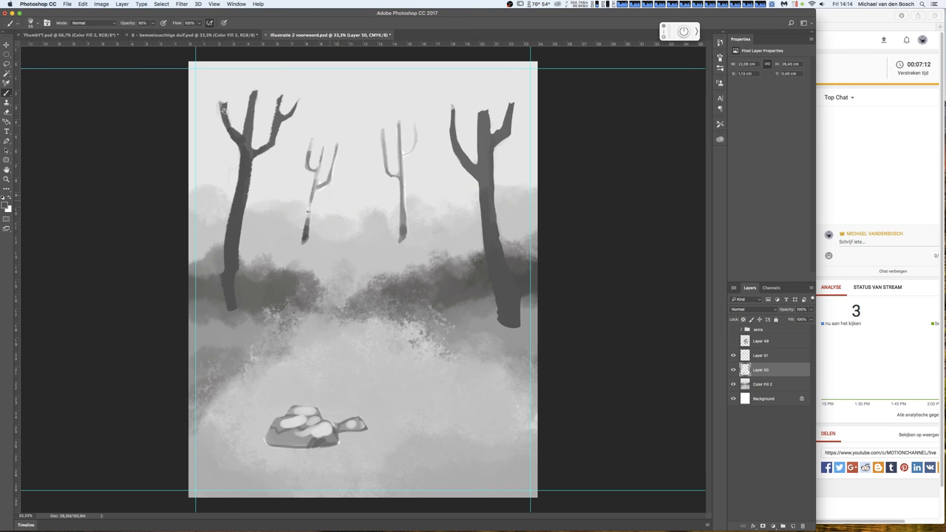
mouse_move(223, 109)
mouse_down()
mouse_move(229, 80)
mouse_move(213, 89)
mouse_up()
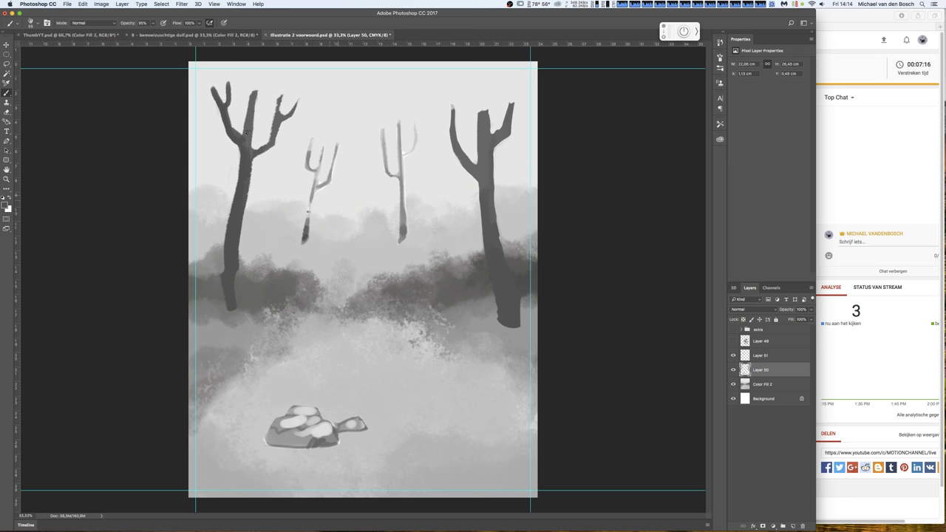
mouse_move(247, 148)
mouse_down()
mouse_move(257, 87)
mouse_move(255, 111)
mouse_up()
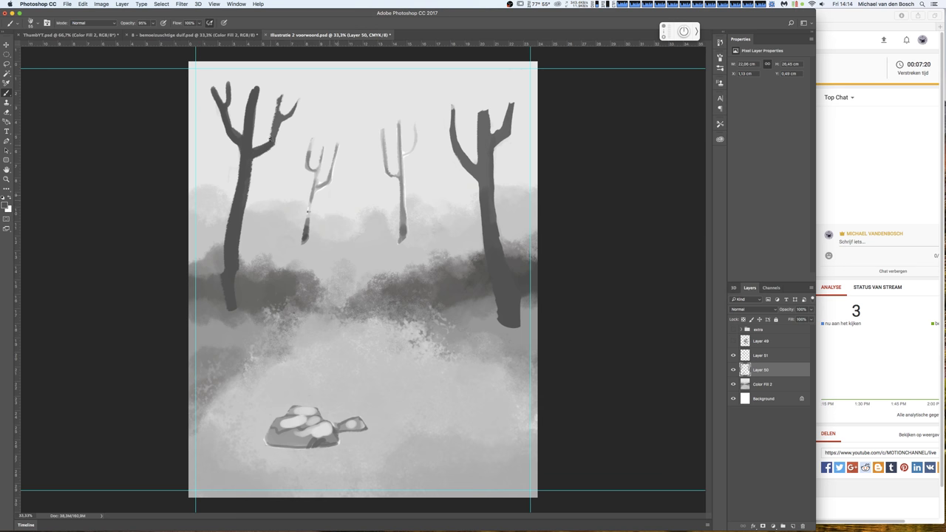
mouse_move(270, 139)
mouse_down()
mouse_move(287, 87)
mouse_move(286, 118)
mouse_move(302, 85)
mouse_up()
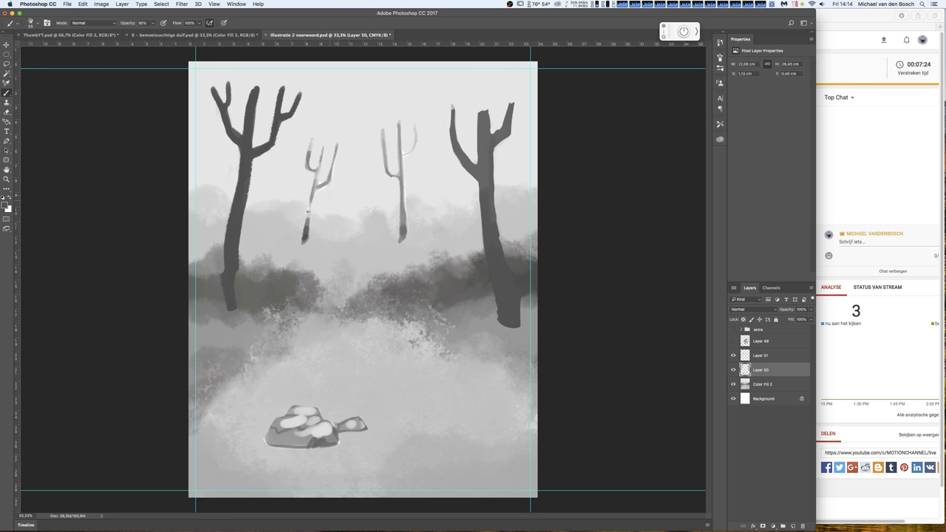
drag(238, 262, 248, 318)
drag(235, 275, 239, 311)
drag(223, 256, 221, 244)
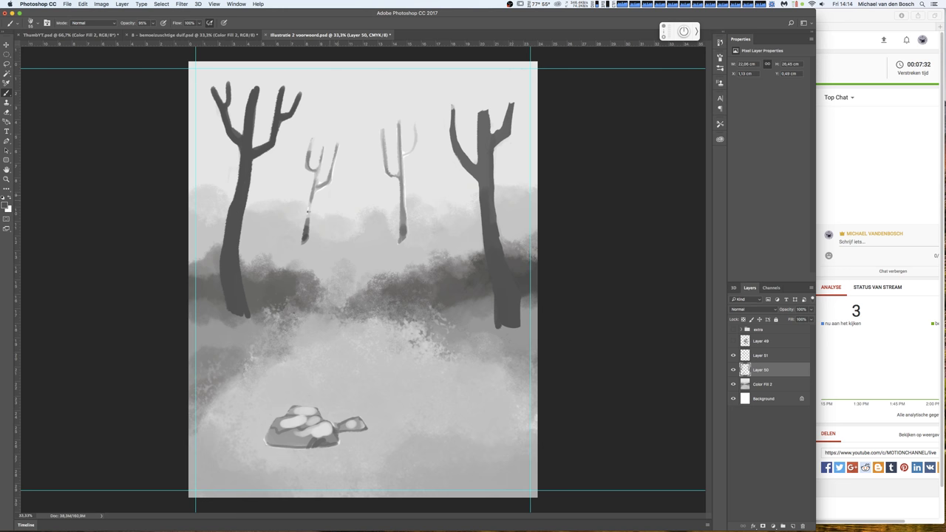
- Darken the right tree's trunk and left branch, then erase its upper branch edge
drag(501, 244, 494, 198)
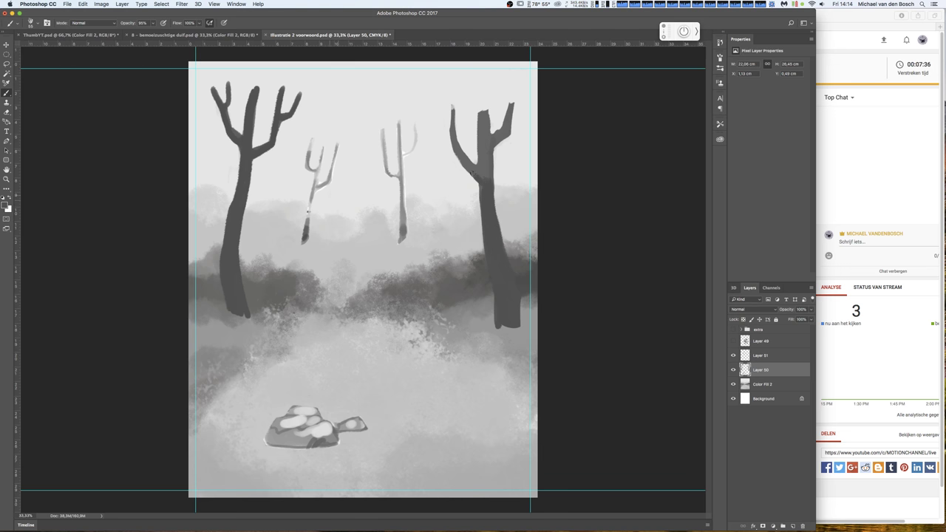
mouse_move(471, 172)
mouse_down()
mouse_move(433, 107)
mouse_move(448, 129)
mouse_move(453, 103)
mouse_up()
mouse_move(458, 155)
mouse_down()
mouse_move(457, 127)
mouse_move(480, 173)
mouse_move(467, 99)
mouse_up()
key(e)
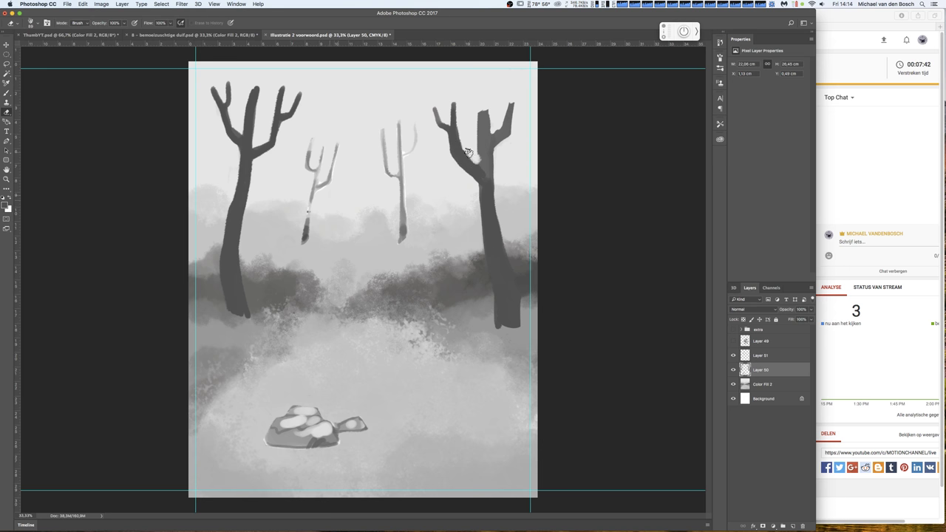
key(b)
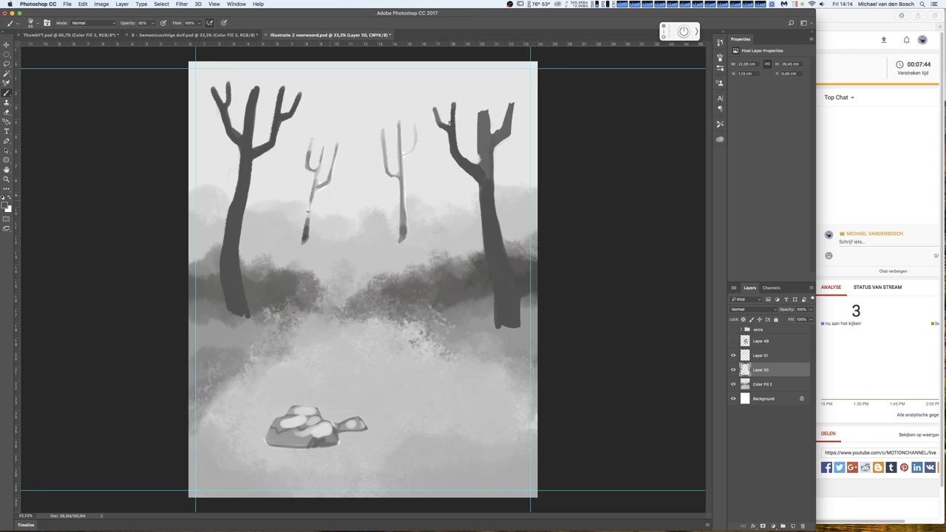
mouse_move(467, 160)
mouse_down()
mouse_move(483, 150)
mouse_move(480, 121)
mouse_move(499, 229)
mouse_up()
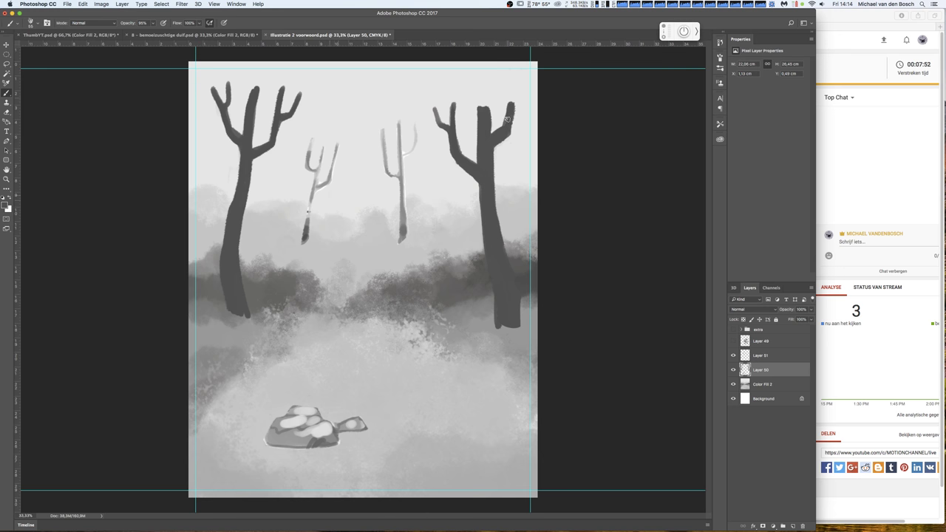
key(e)
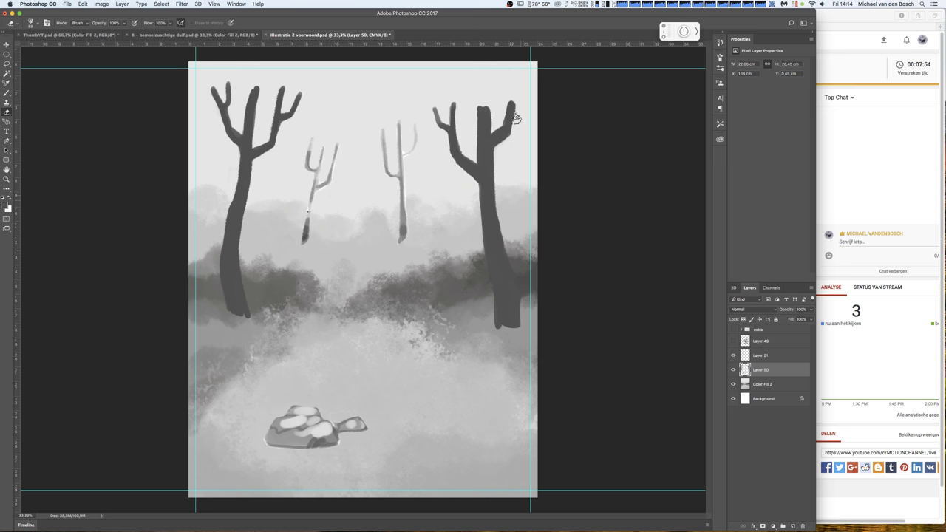
drag(516, 122, 503, 142)
click(776, 357)
key(b)
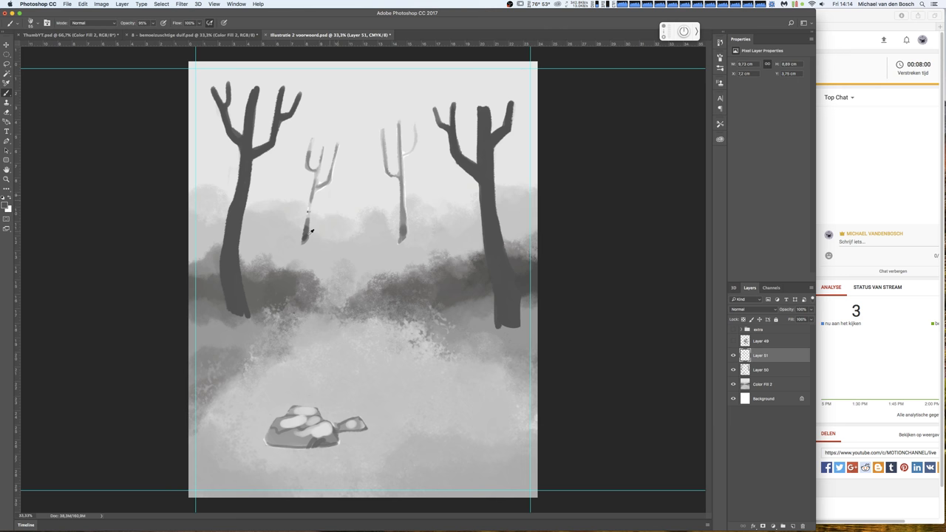
- Paint the two distant trees on Layer 51 as solid dark trunks and branches
right_click(321, 247)
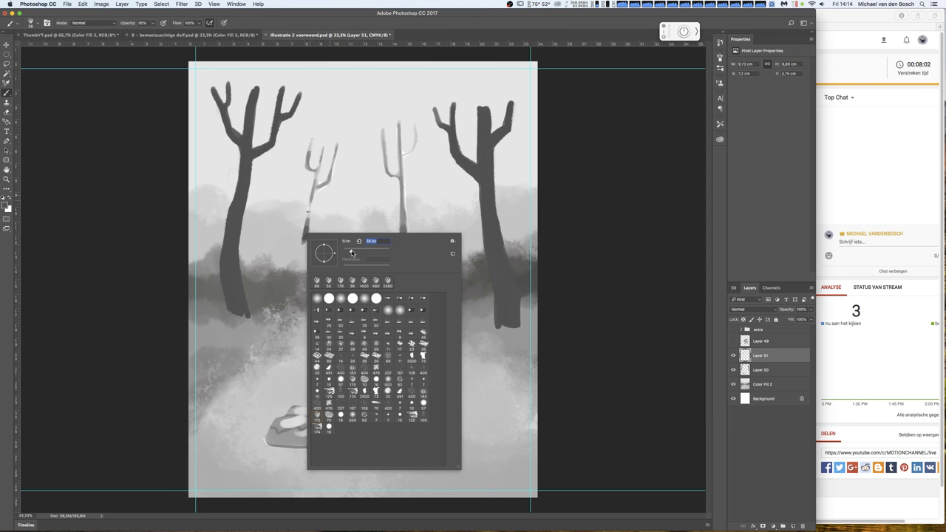
key(Return)
mouse_move(307, 222)
mouse_down()
mouse_move(310, 259)
mouse_move(323, 133)
mouse_move(310, 170)
mouse_move(329, 181)
mouse_move(338, 139)
mouse_up()
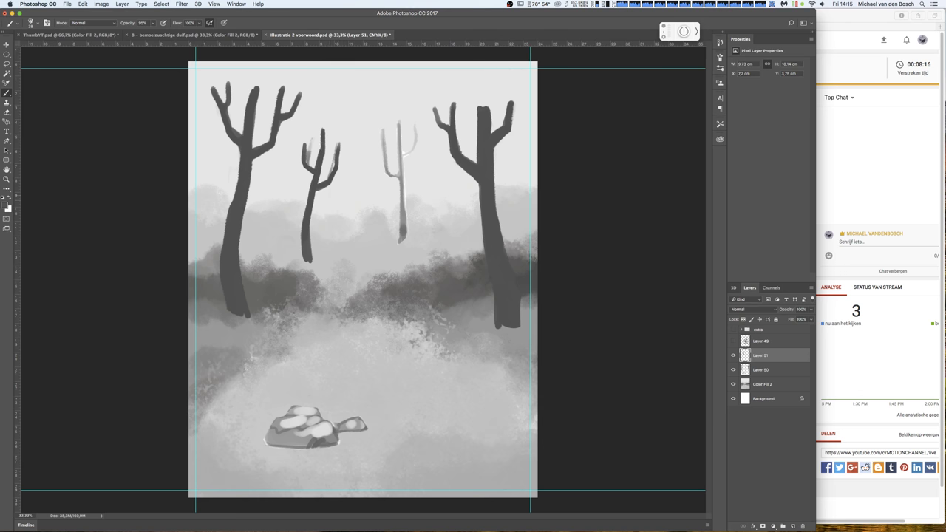
drag(404, 210, 402, 250)
mouse_move(404, 189)
mouse_down()
mouse_move(405, 219)
mouse_move(399, 120)
mouse_move(399, 185)
mouse_up()
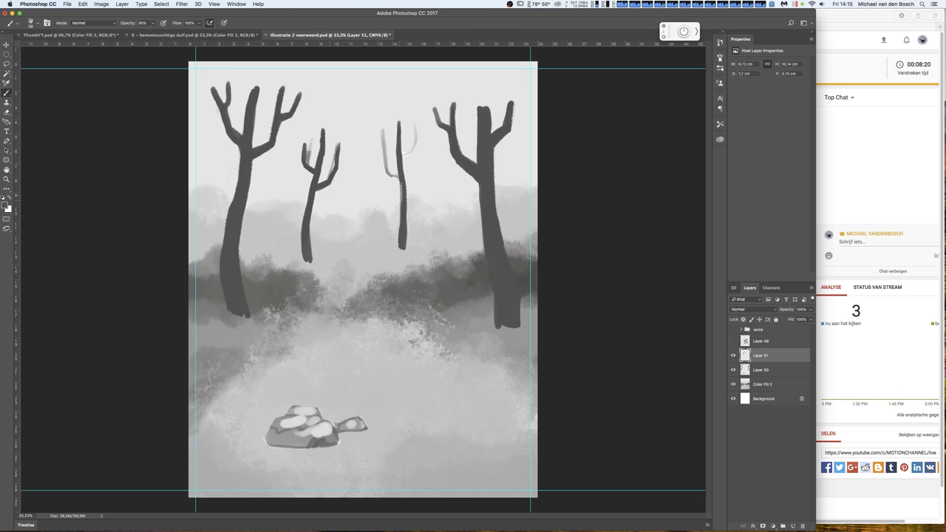
mouse_move(404, 153)
mouse_down()
mouse_move(412, 128)
mouse_move(403, 154)
mouse_move(406, 221)
mouse_up()
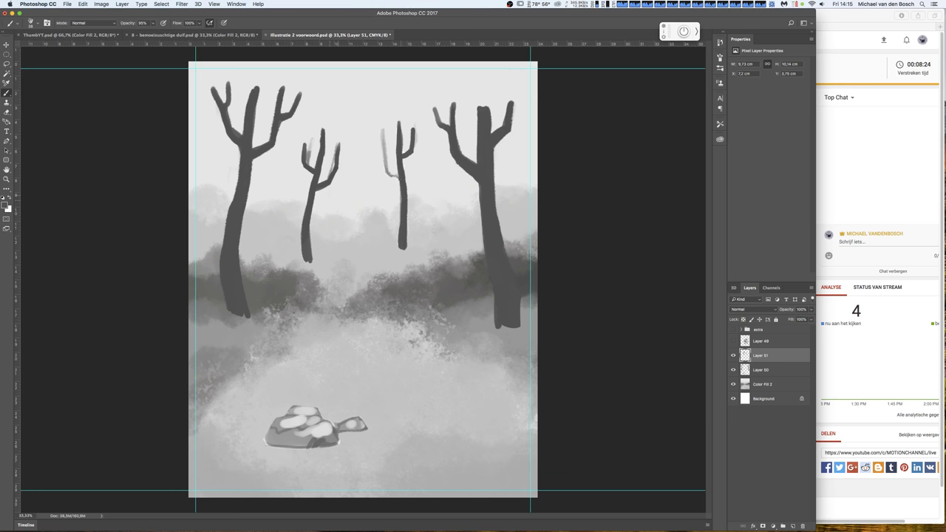
drag(397, 176, 381, 161)
key(e)
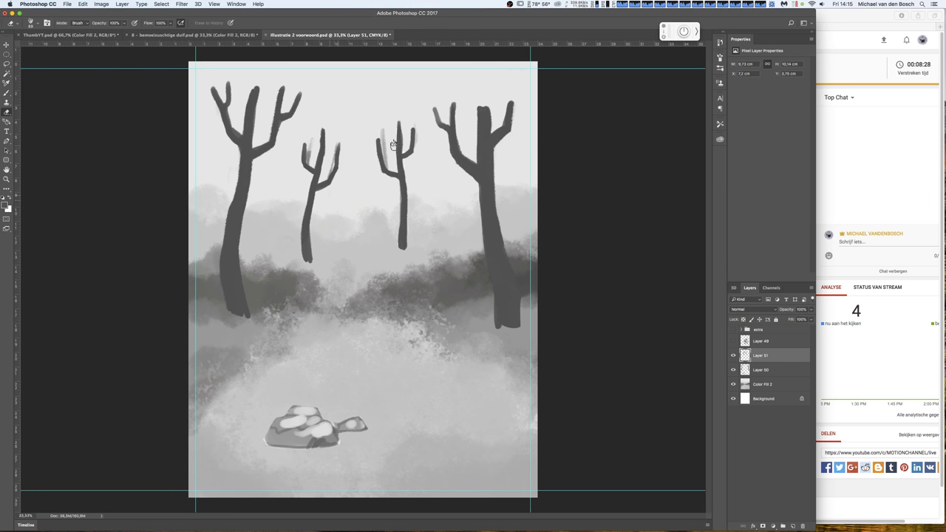
right_click(397, 148)
key(Return)
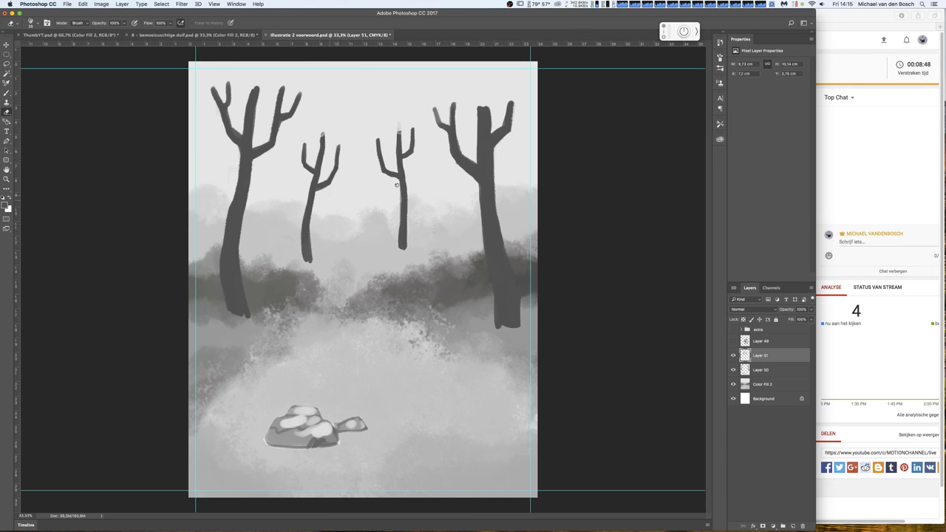
- Raise Layer 51's Hue/Saturation lightness so the distant trees fade into the mist
click(102, 4)
mouse_move(114, 24)
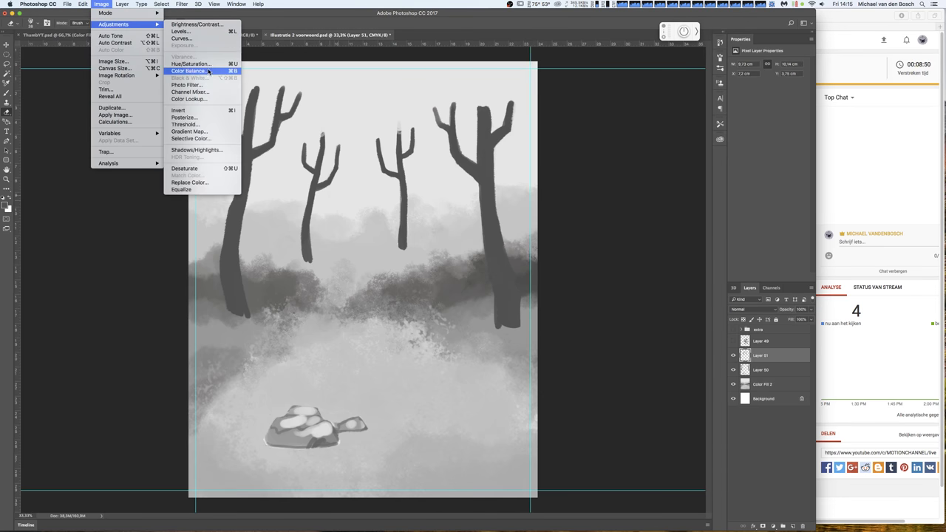
click(193, 64)
drag(727, 260, 746, 263)
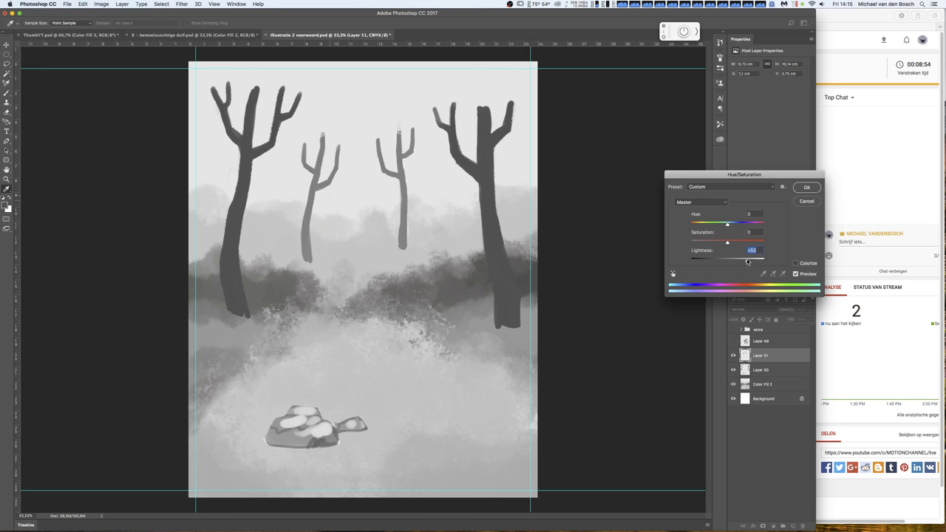
click(804, 188)
- Add Layer 52 above Layer 50 and clip it to the front trunks
click(786, 371)
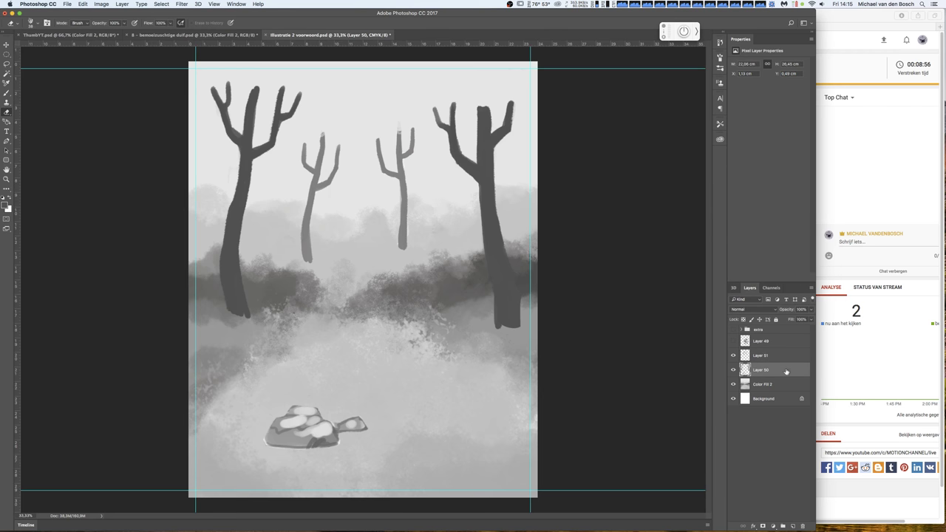
click(792, 526)
drag(787, 373, 769, 363)
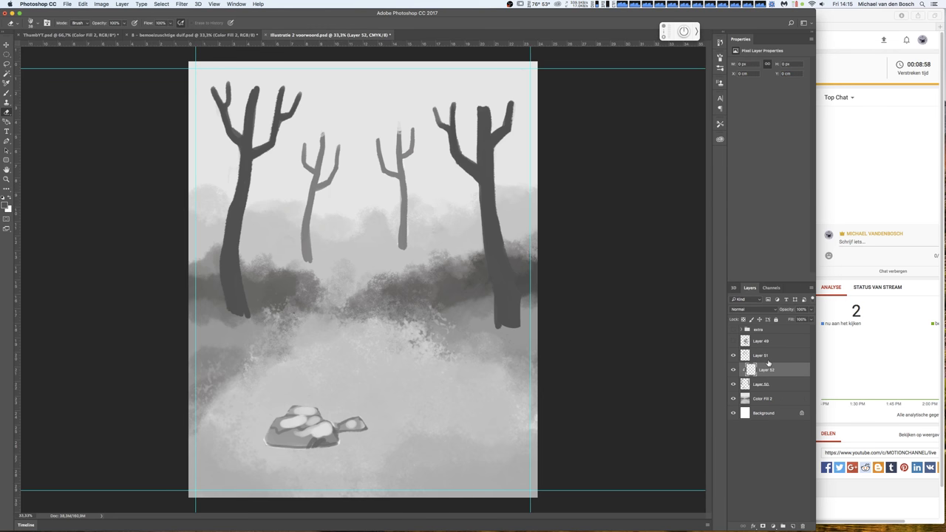
- Paint dark grey bark stripes on both front trunks on Layer 52
key(b)
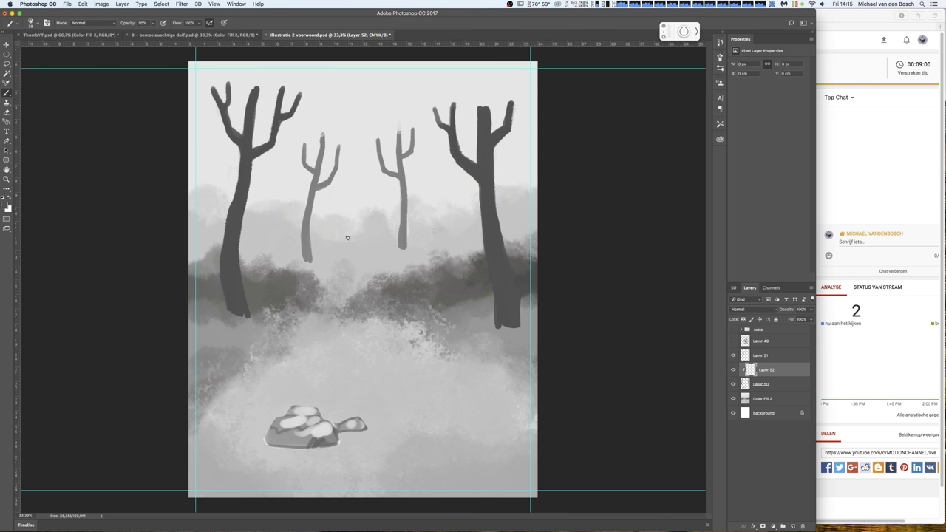
click(6, 204)
click(646, 215)
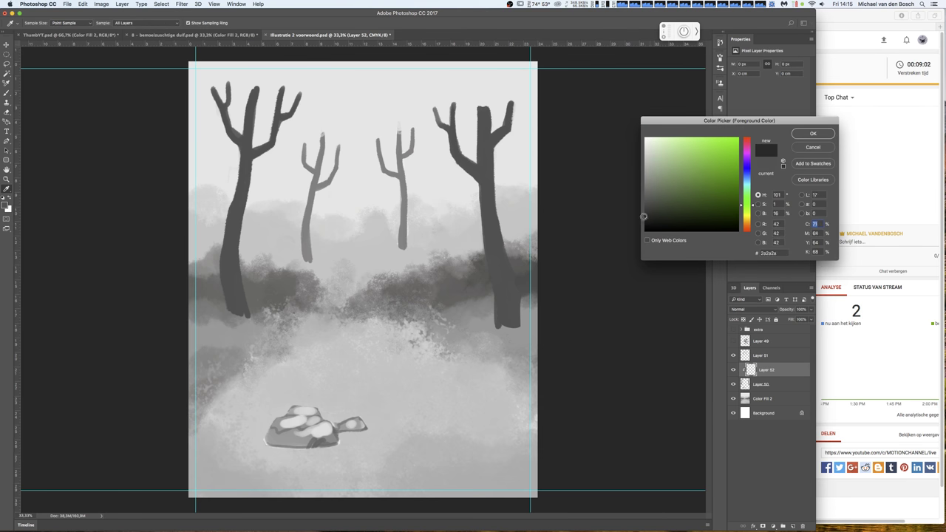
click(812, 134)
right_click(490, 249)
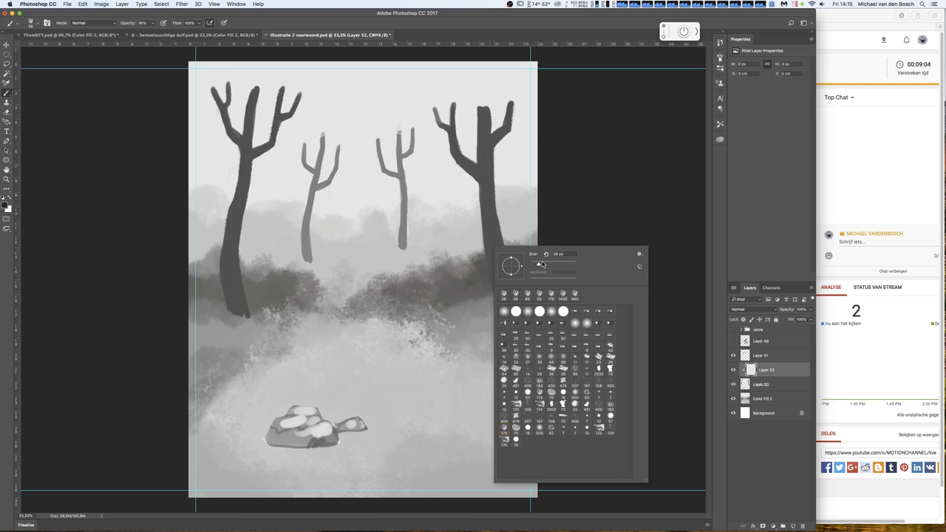
mouse_move(494, 275)
mouse_down()
mouse_move(509, 260)
mouse_move(495, 254)
mouse_move(488, 210)
mouse_move(507, 191)
mouse_up()
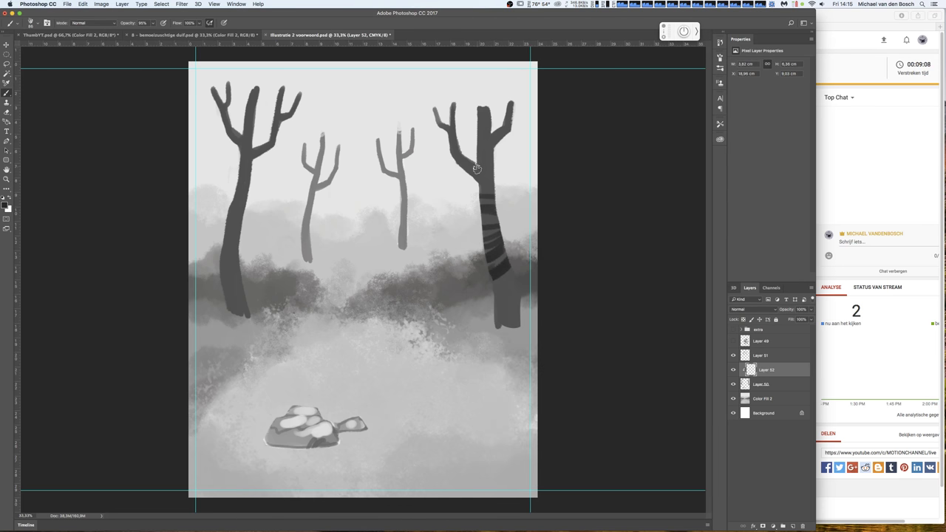
drag(477, 157, 474, 189)
mouse_move(469, 157)
mouse_down()
mouse_move(455, 182)
mouse_move(456, 119)
mouse_move(490, 115)
mouse_move(494, 152)
mouse_move(485, 140)
mouse_move(477, 164)
mouse_up()
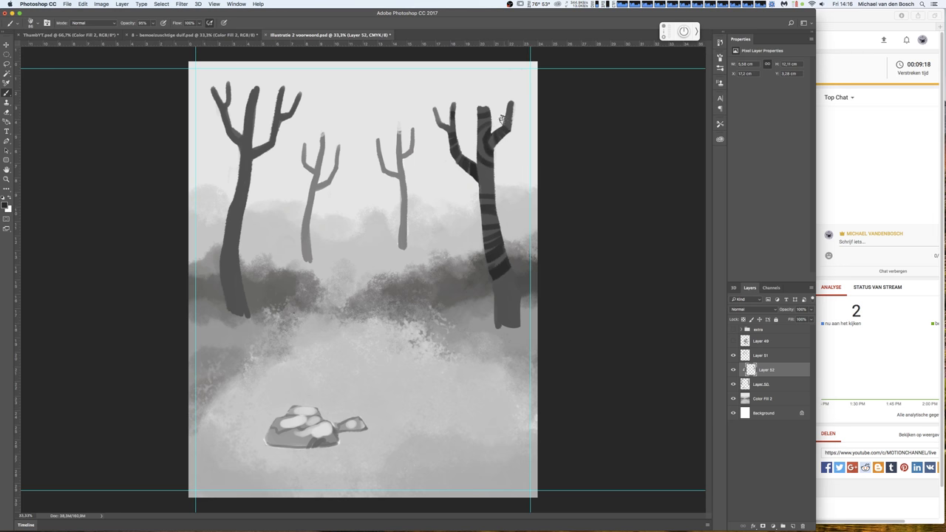
mouse_move(494, 172)
mouse_down()
mouse_move(475, 177)
mouse_move(477, 189)
mouse_up()
mouse_move(518, 286)
mouse_down()
mouse_move(495, 296)
mouse_move(497, 326)
mouse_up()
mouse_move(254, 148)
mouse_down()
mouse_move(247, 161)
mouse_move(260, 142)
mouse_move(263, 159)
mouse_move(274, 153)
mouse_move(280, 110)
mouse_move(275, 103)
mouse_move(257, 128)
mouse_move(245, 111)
mouse_move(250, 96)
mouse_move(237, 144)
mouse_move(225, 126)
mouse_move(229, 105)
mouse_up()
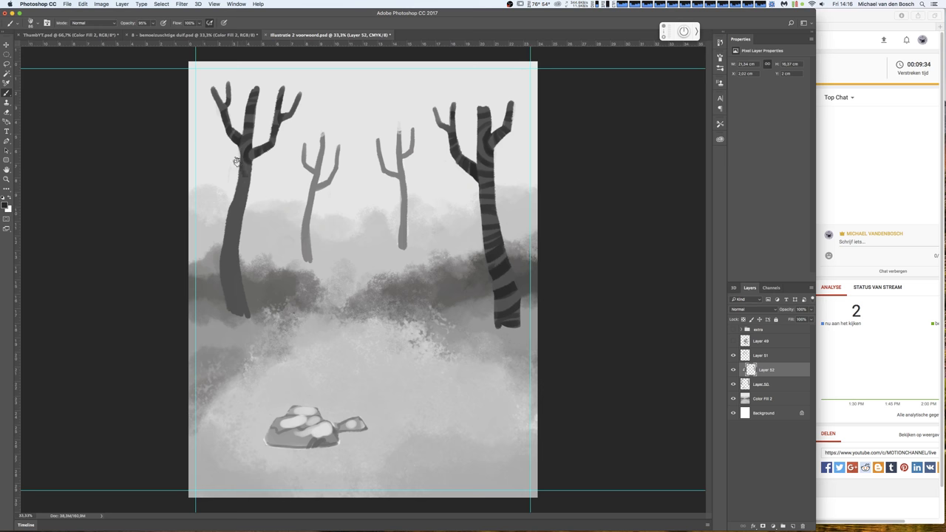
mouse_move(237, 162)
mouse_down()
mouse_move(244, 193)
mouse_move(217, 214)
mouse_move(236, 299)
mouse_move(258, 305)
mouse_up()
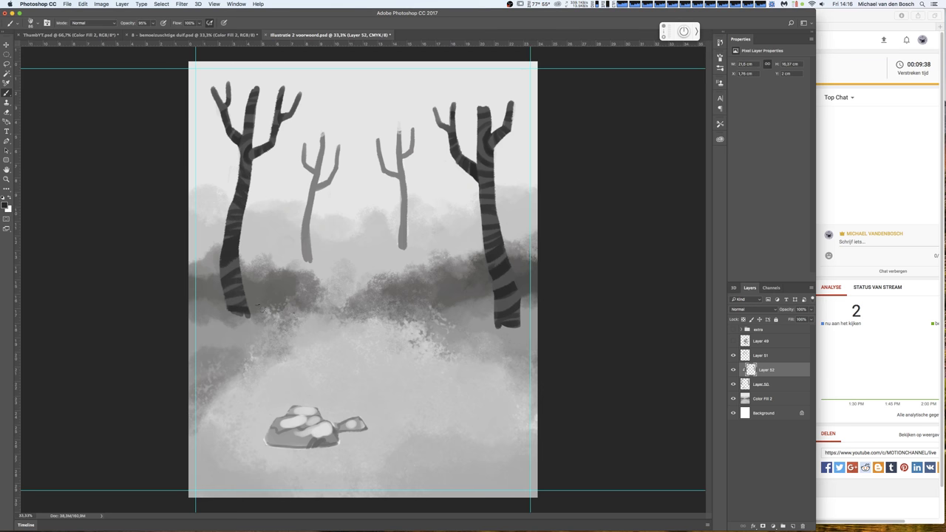
- Lower Layer 52 to 49% opacity and add Layer 53 clipped above it
click(810, 309)
drag(810, 318, 788, 322)
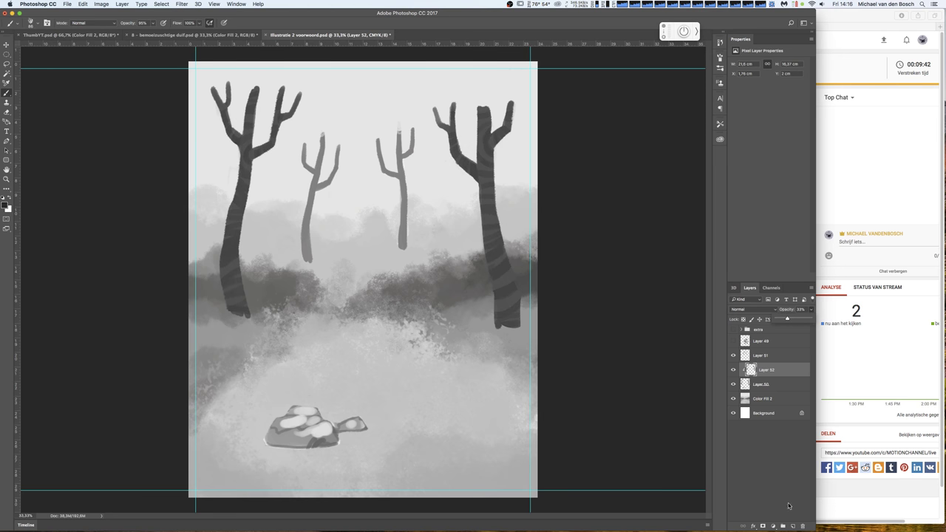
click(793, 525)
alt+click(783, 377)
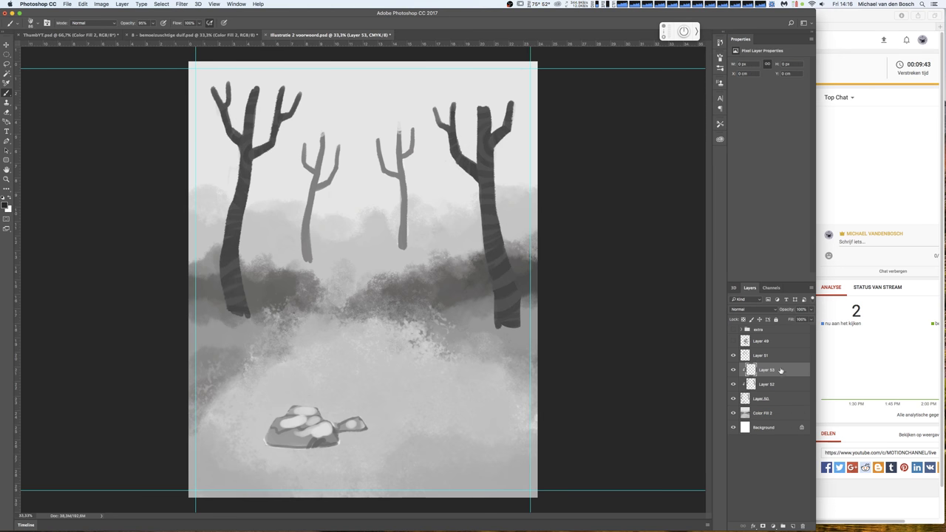
- Draw bark lines on the trunks with a 17 px brush, fading Layer 53 to 24%
right_click(472, 324)
click(500, 287)
right_click(523, 255)
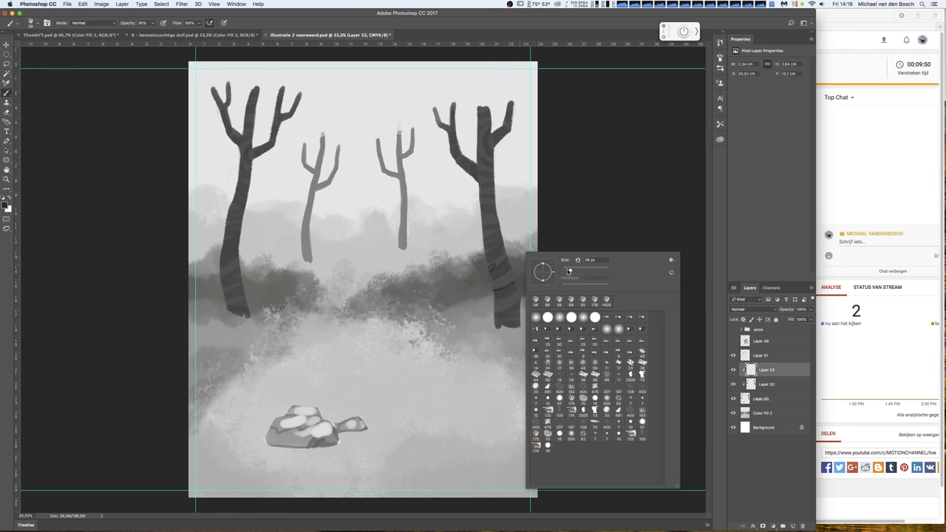
key(Return)
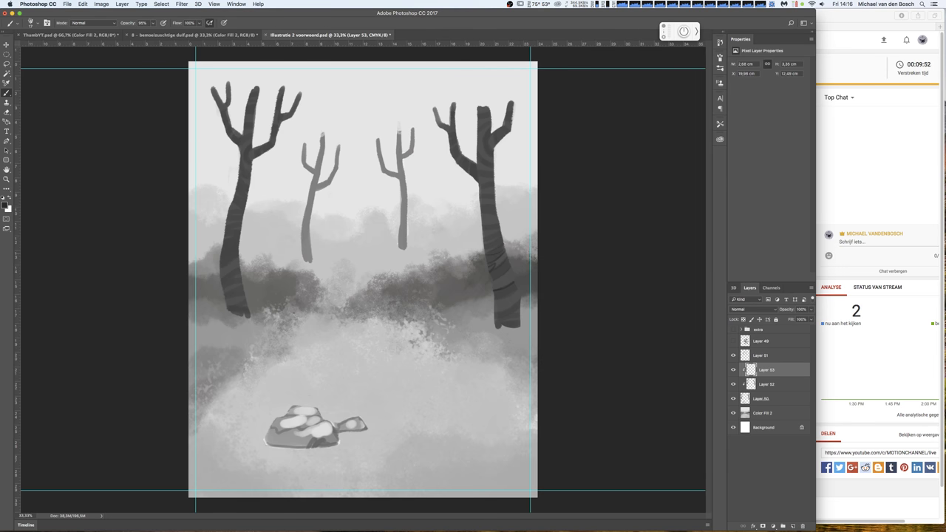
click(506, 264)
drag(481, 204, 495, 203)
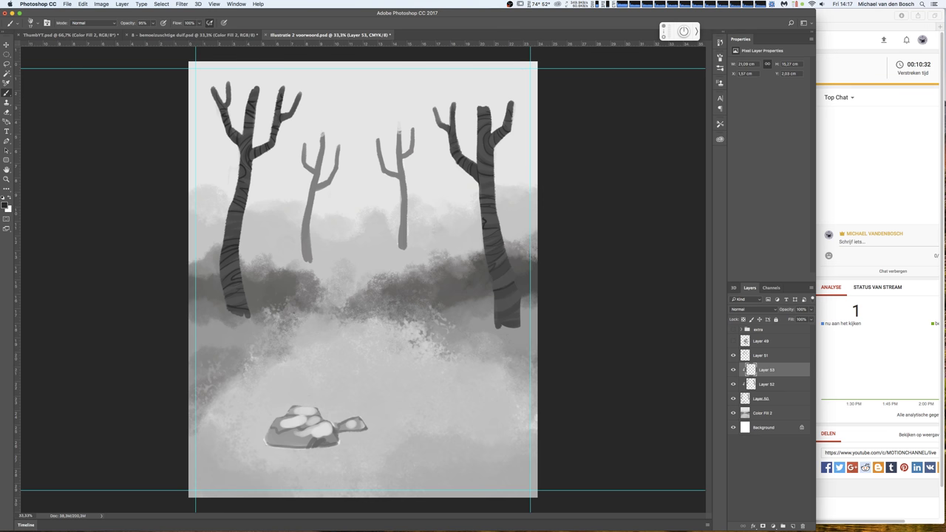
drag(810, 310, 789, 321)
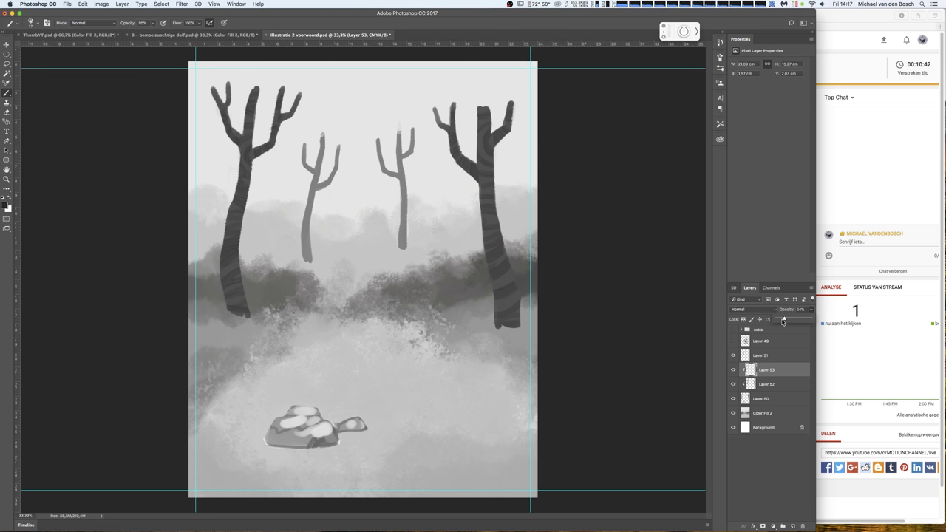
click(67, 4)
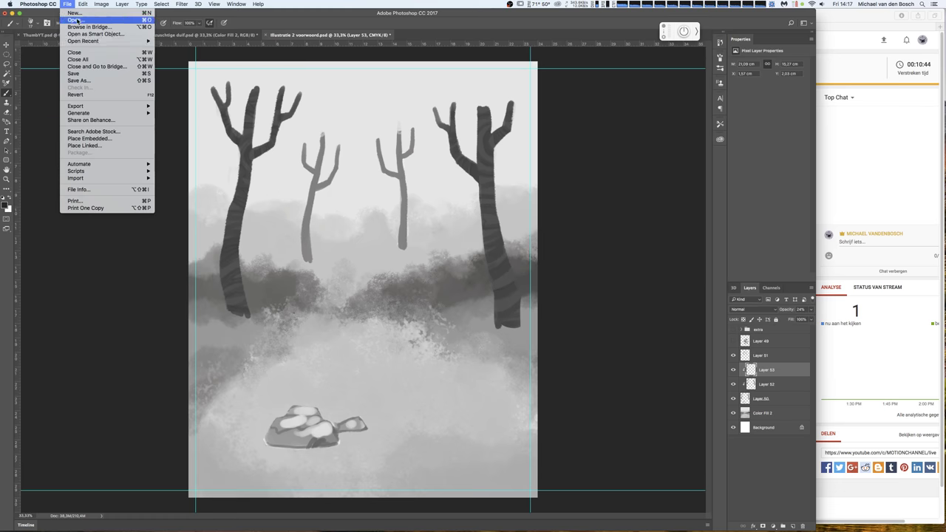
- Save as Illustratie Jager.psd with maximized compatibility, then fade Layer 52 to 18% opacity
click(104, 82)
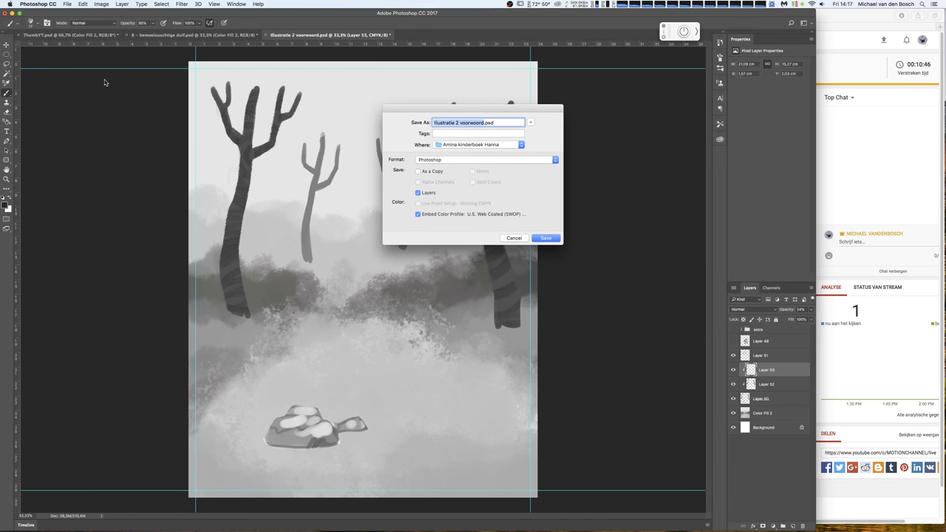
key(Right)
key(BackSpace)
key(BackSpace)
key(BackSpace)
key(BackSpace)
key(BackSpace)
text(ger)
key(Return)
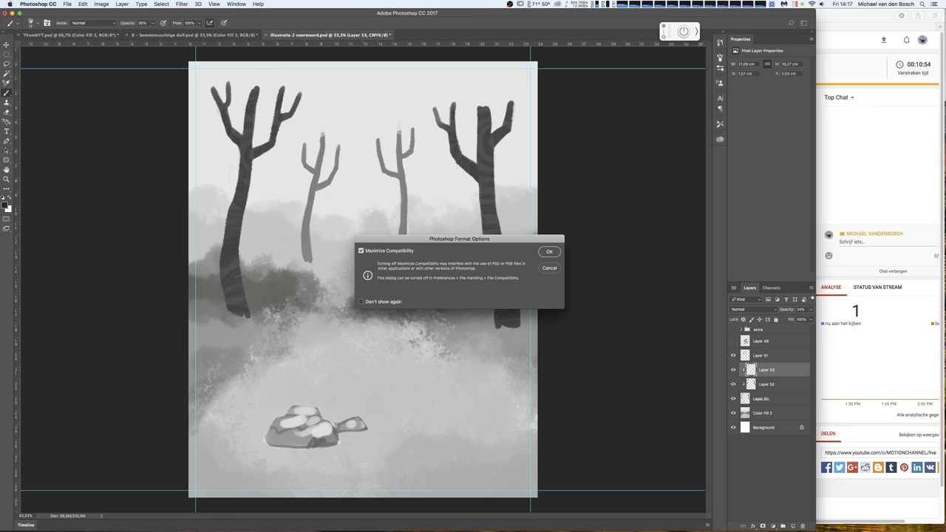
key(Return)
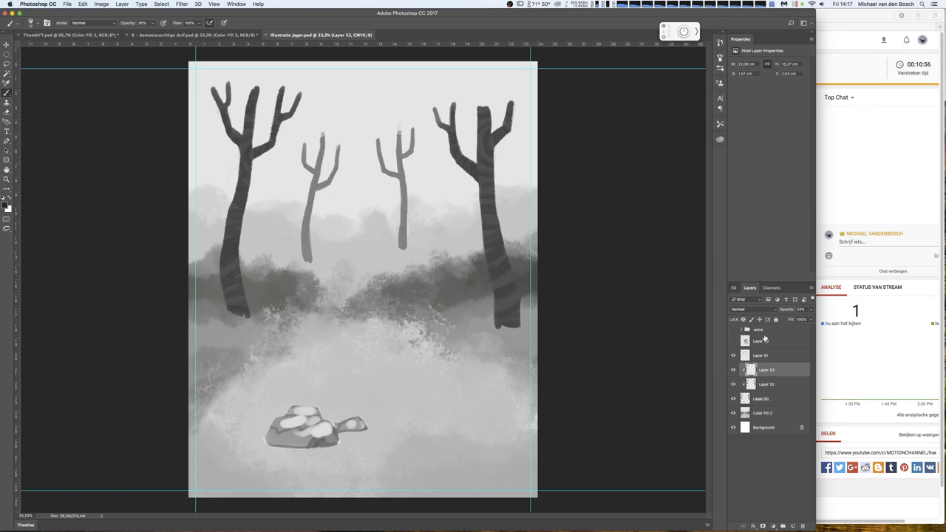
click(768, 384)
drag(811, 309, 782, 320)
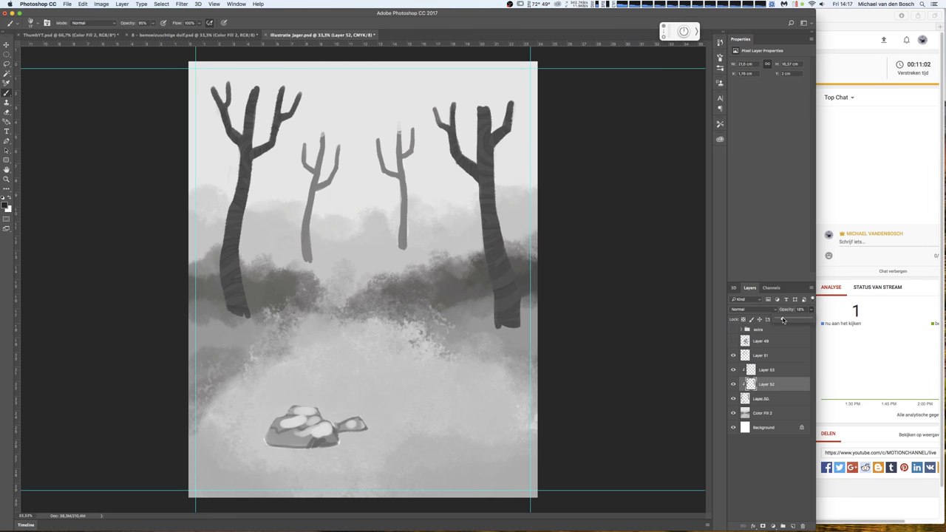
- Add a new layer above Layer 53, clip it, and darken the right trunk
click(786, 370)
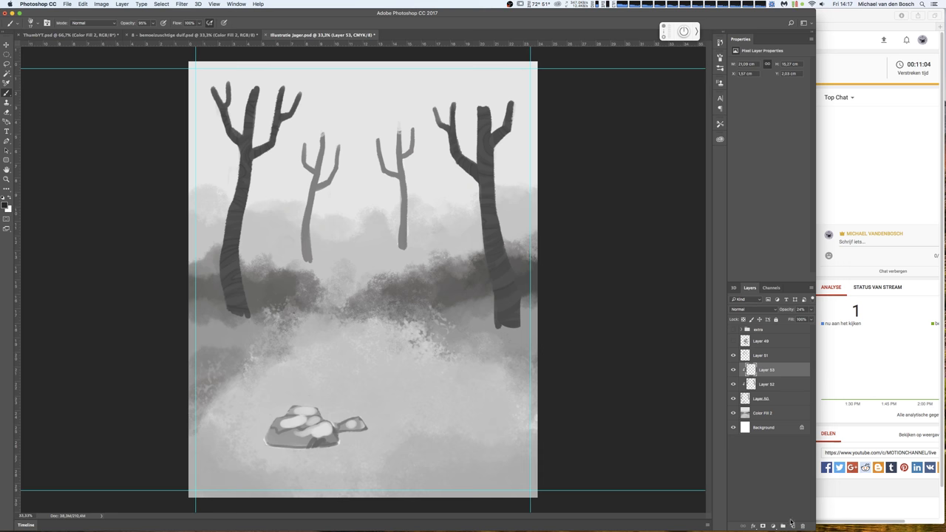
click(791, 525)
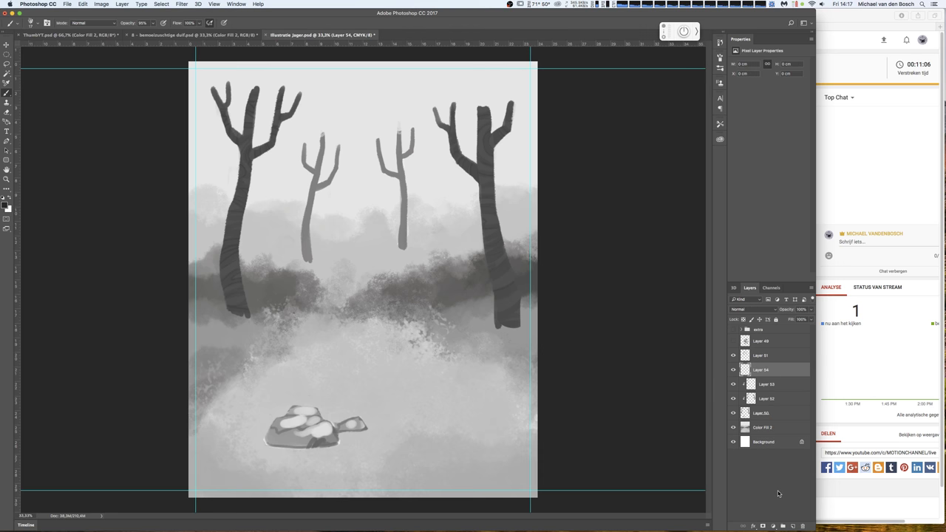
right_click(515, 294)
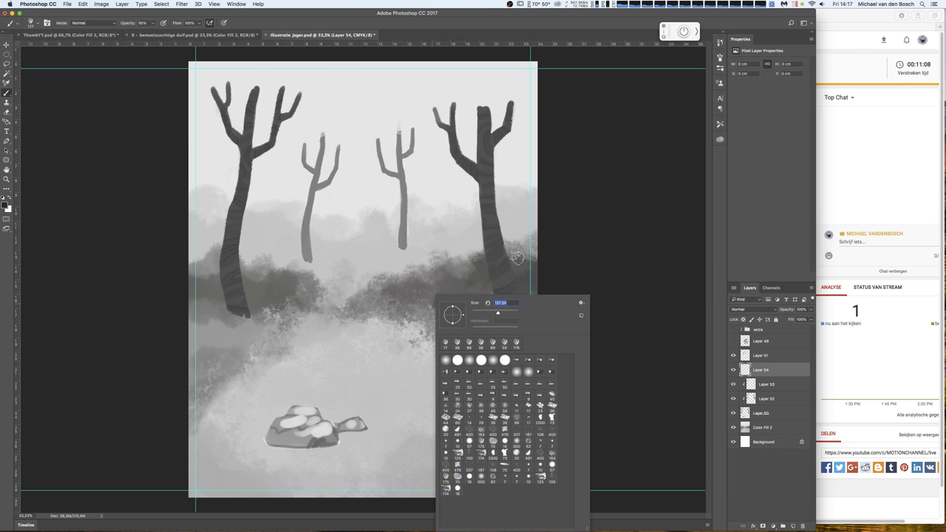
key(Return)
drag(516, 294, 517, 329)
alt+click(779, 377)
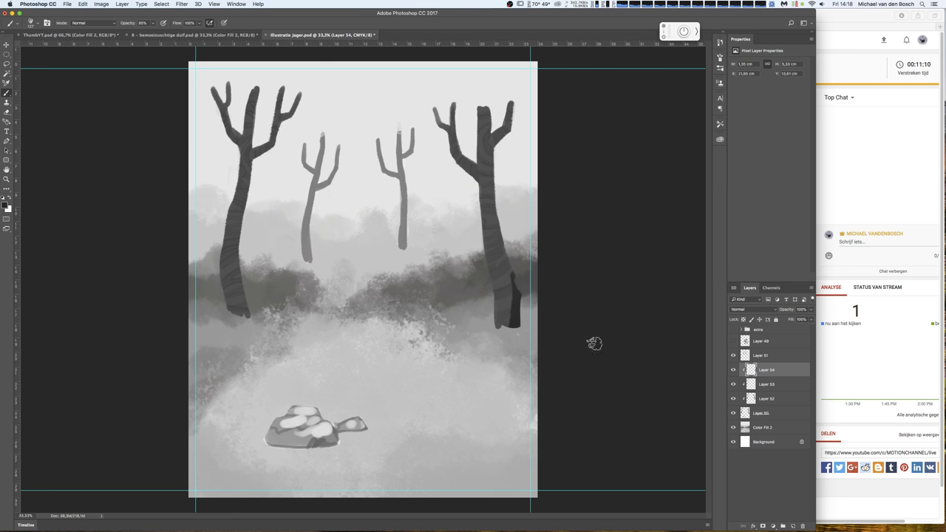
drag(510, 285, 485, 107)
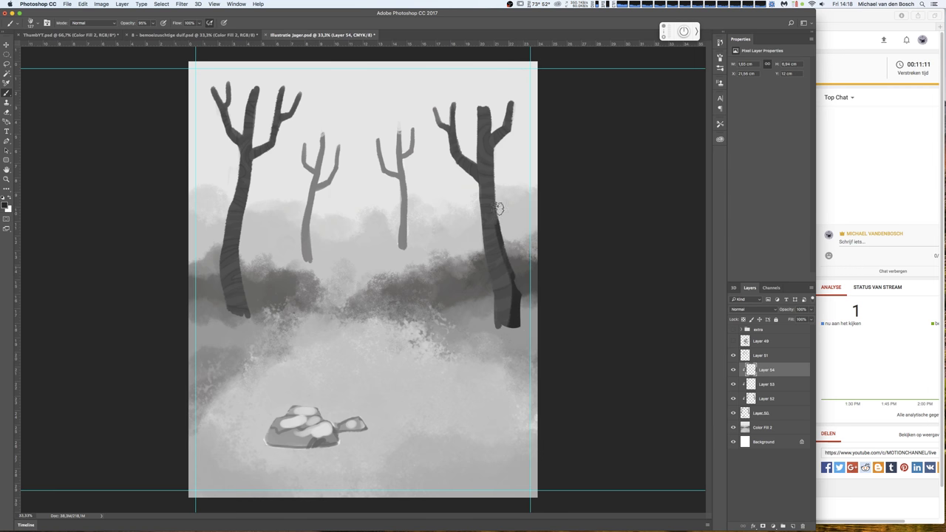
- Switch to near-black and darken the right tree's upper branches
right_click(482, 163)
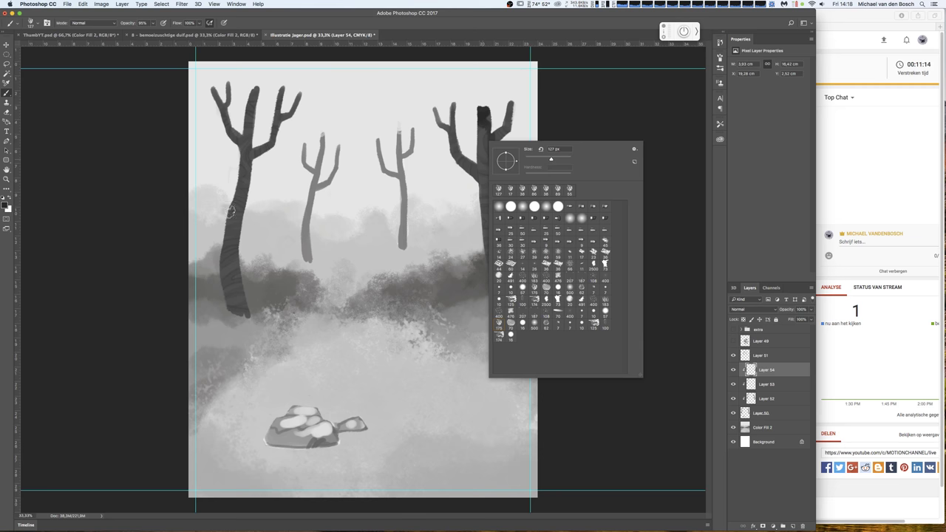
click(6, 205)
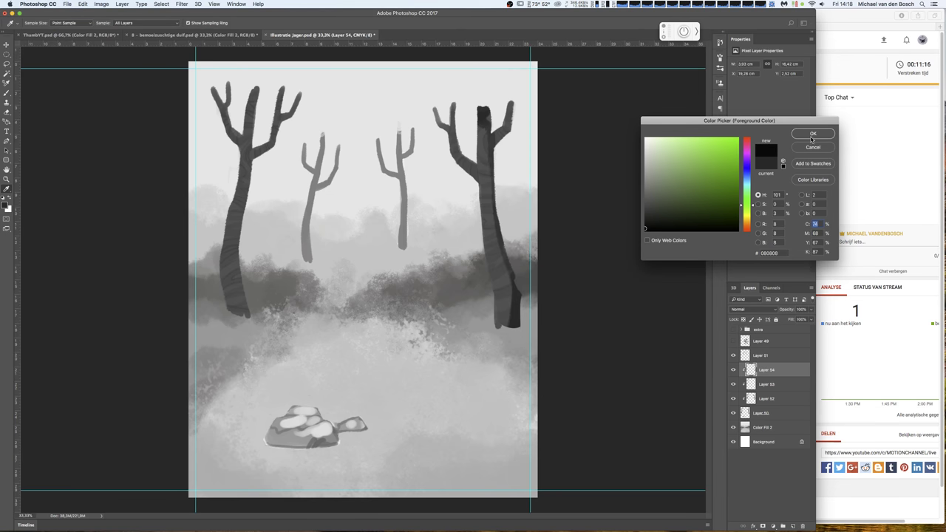
click(812, 133)
right_click(474, 143)
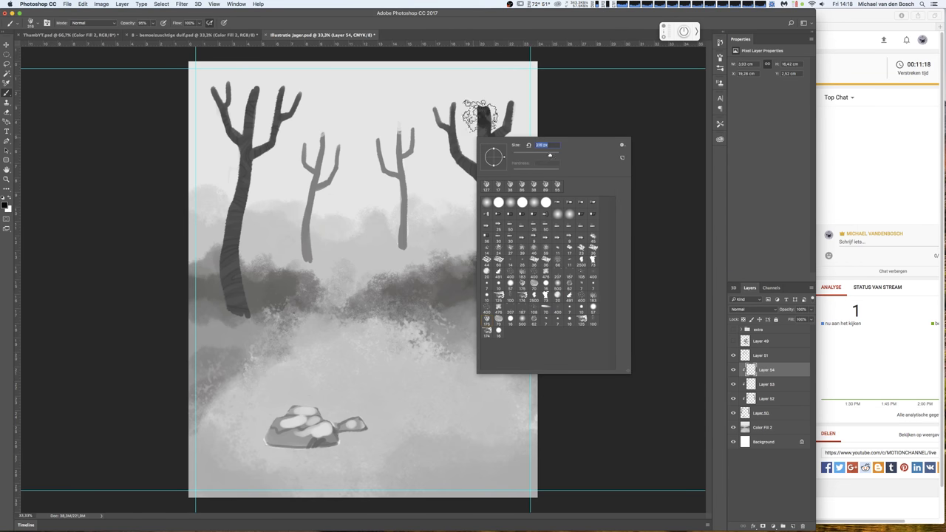
click(476, 111)
drag(480, 103, 521, 103)
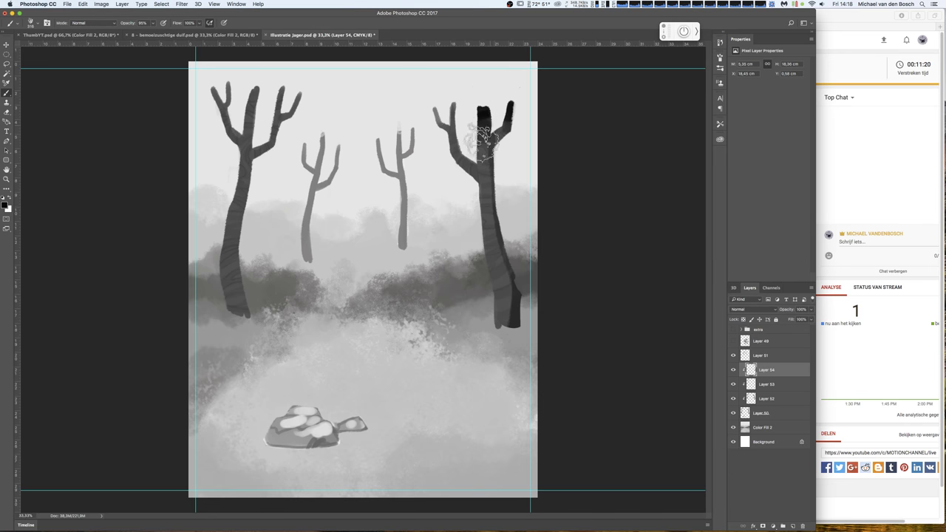
drag(484, 159, 484, 111)
drag(510, 148, 512, 102)
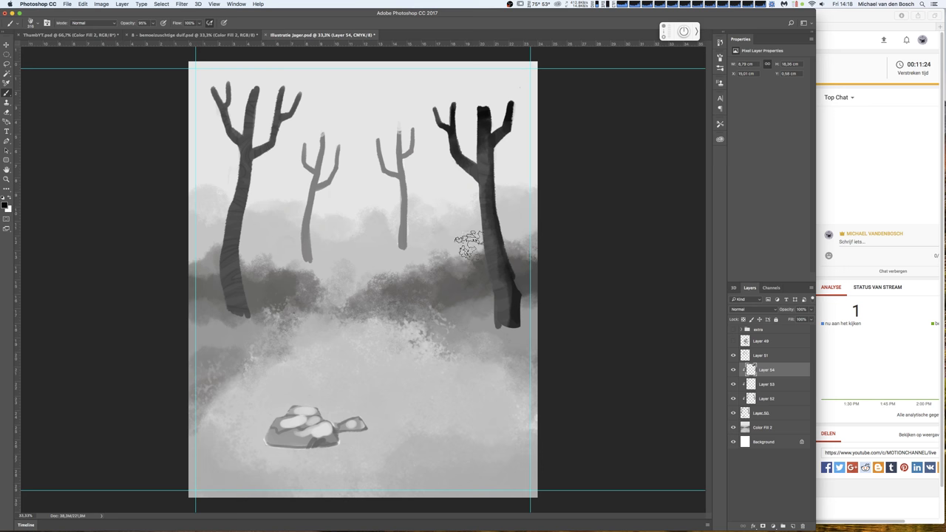
- Darken the left trunk and right trunk top, then lower the layer to 41% opacity
drag(240, 288, 235, 314)
mouse_move(213, 269)
mouse_down()
mouse_move(271, 86)
mouse_move(249, 94)
mouse_up()
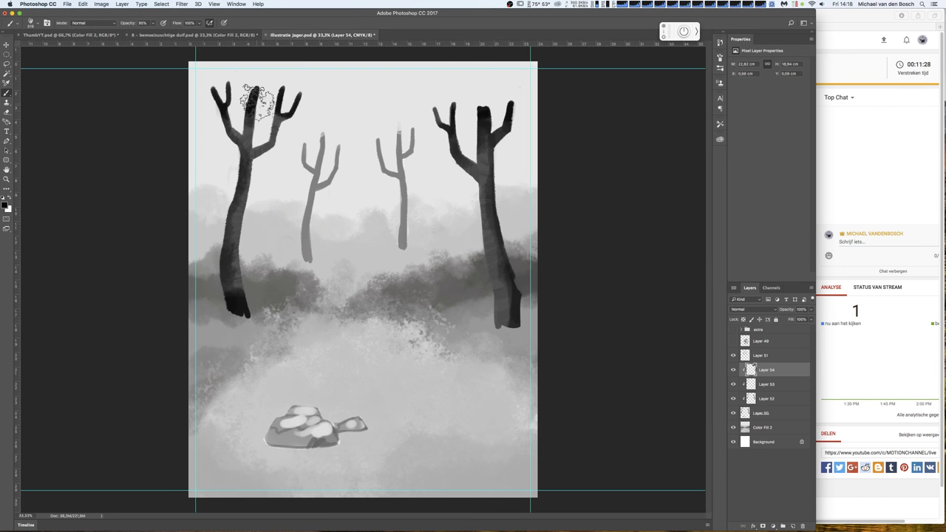
drag(473, 126, 484, 111)
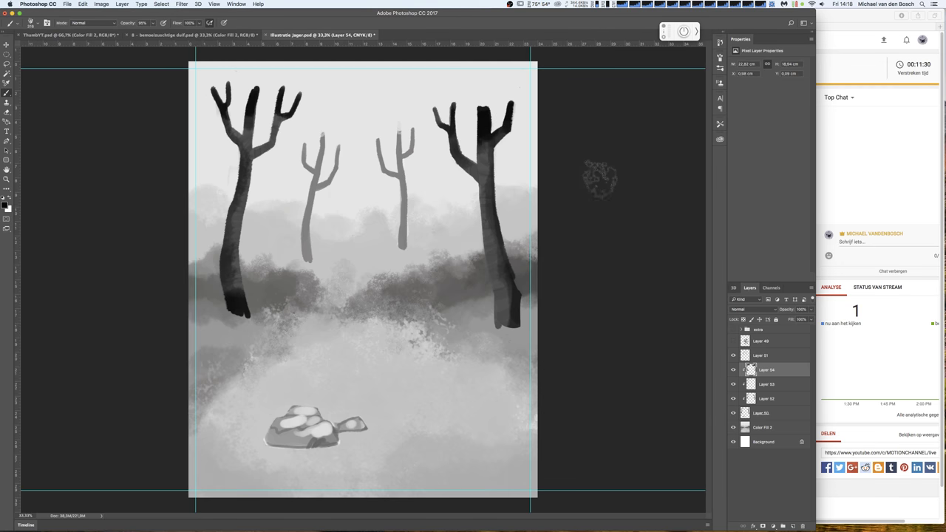
drag(814, 312, 795, 319)
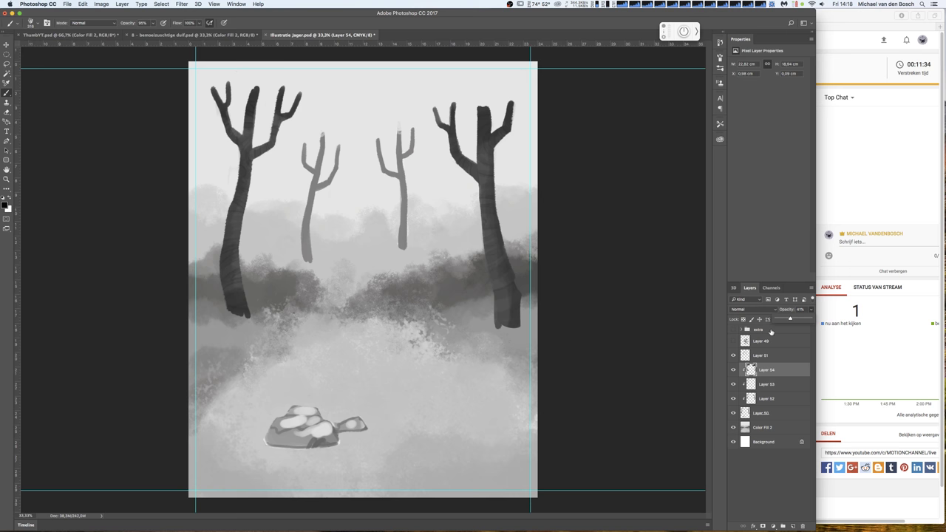
shift+click(782, 415)
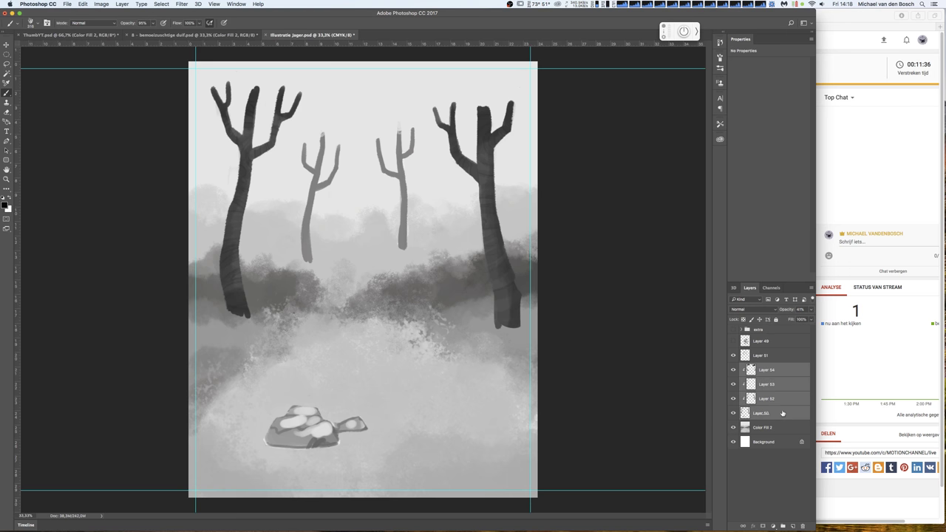
- Merge the selected tree layers and paint a grey canopy over the right tree on new Layer 55
key(ctrl+e)
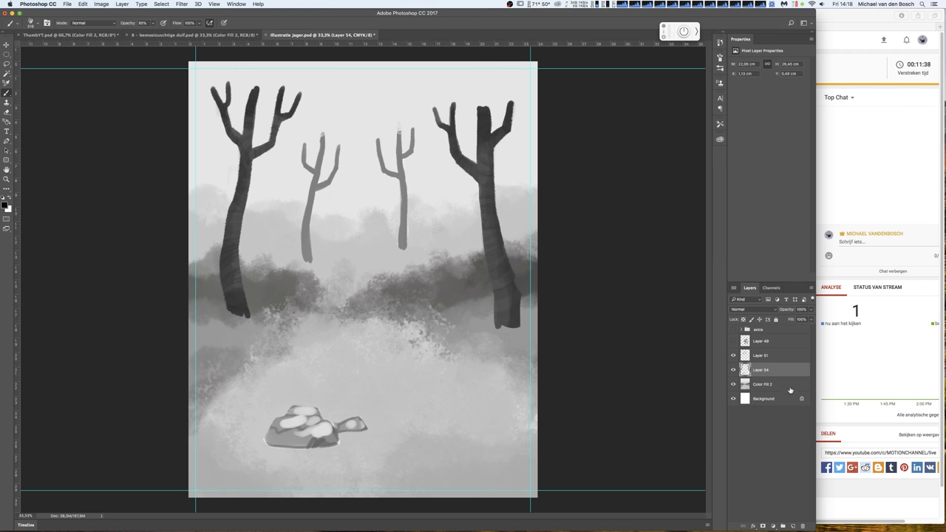
click(793, 525)
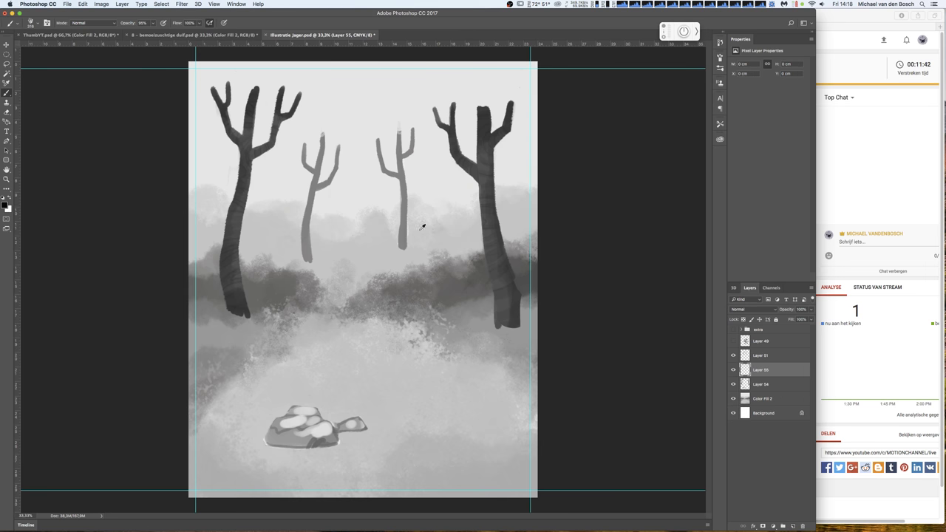
click(493, 102)
drag(493, 102, 543, 114)
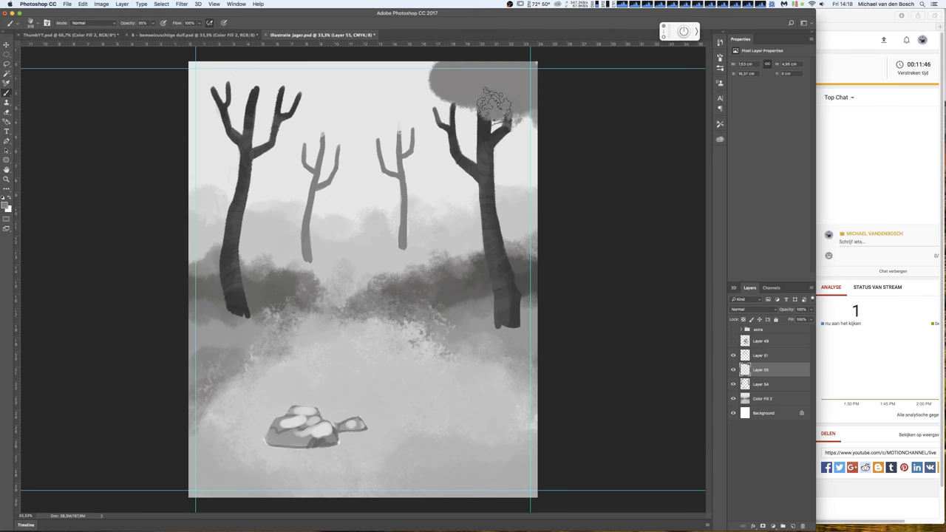
mouse_move(543, 114)
mouse_down()
mouse_move(444, 87)
mouse_move(388, 88)
mouse_move(405, 70)
mouse_move(425, 76)
mouse_move(414, 89)
mouse_move(481, 77)
mouse_move(521, 89)
mouse_move(453, 96)
mouse_move(462, 85)
mouse_move(430, 108)
mouse_move(433, 100)
mouse_up()
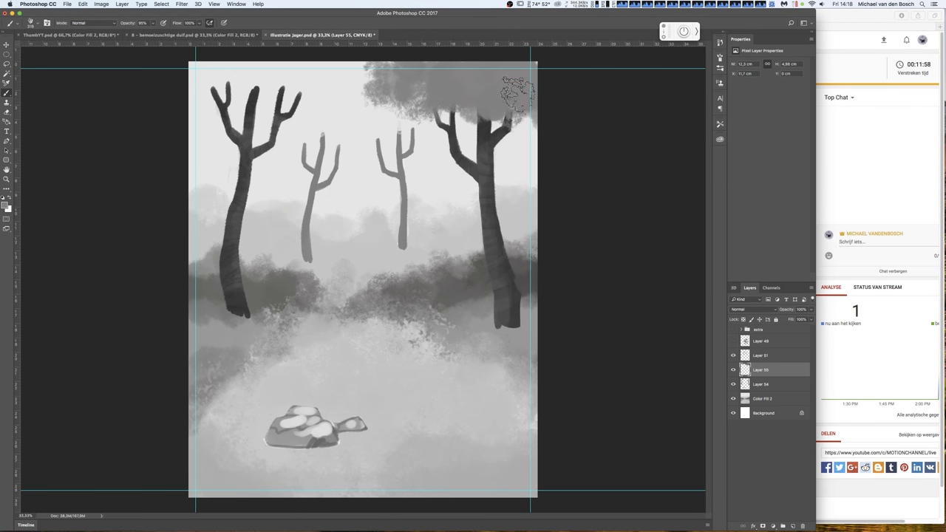
- Extend the grey canopy over the left tree to the top-left edge and fill the upper gap
right_click(251, 119)
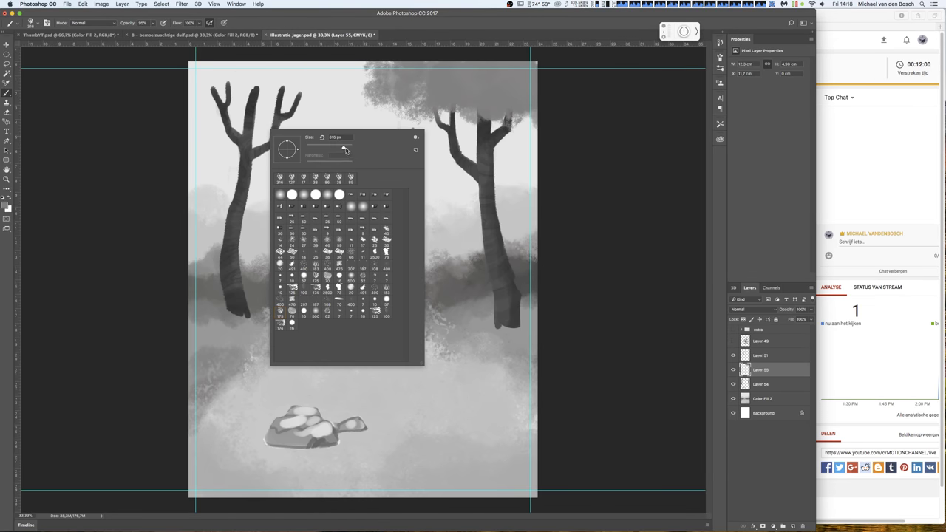
click(253, 260)
drag(270, 103, 214, 78)
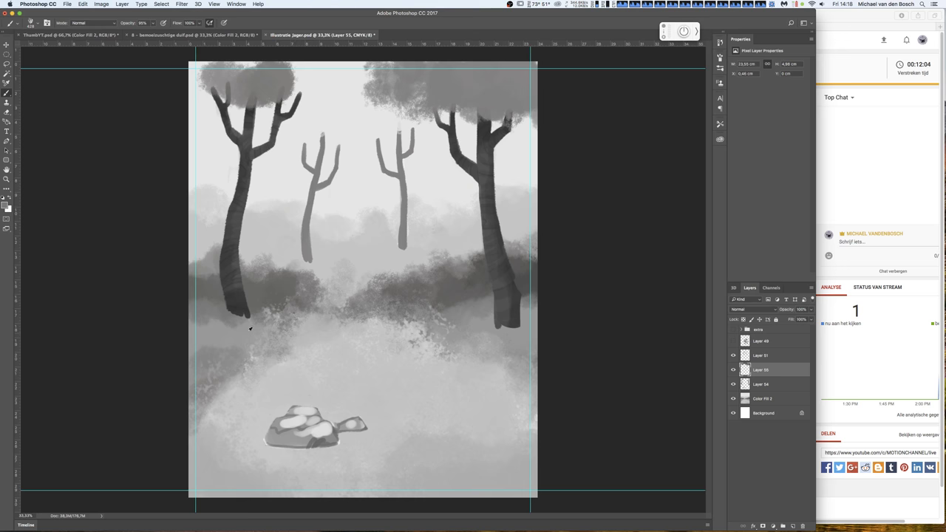
mouse_move(221, 82)
mouse_down()
mouse_move(196, 70)
mouse_move(345, 82)
mouse_move(255, 77)
mouse_up()
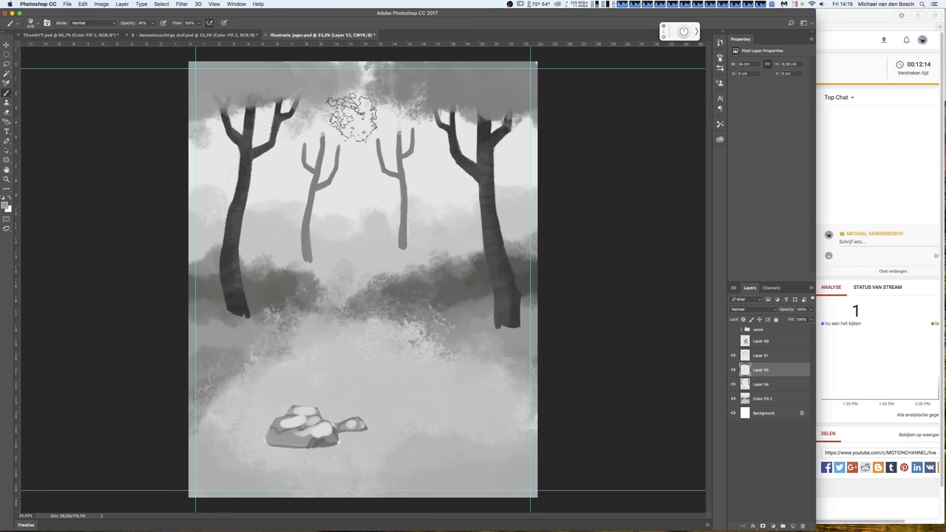
mouse_move(436, 97)
mouse_down()
mouse_move(391, 137)
mouse_move(473, 125)
mouse_move(518, 144)
mouse_up()
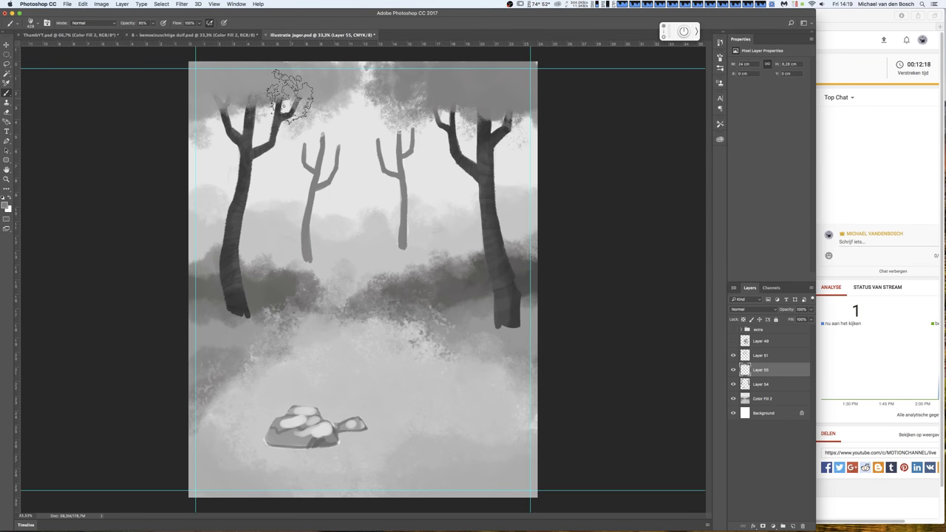
click(788, 399)
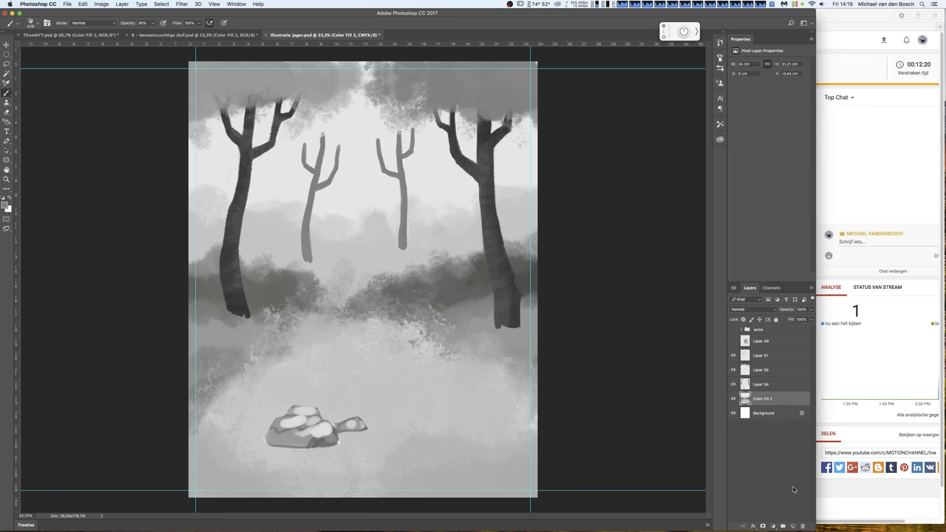
- On new Layer 56 above Color Fill 2, brush darker foliage into the right tree's canopy
click(791, 526)
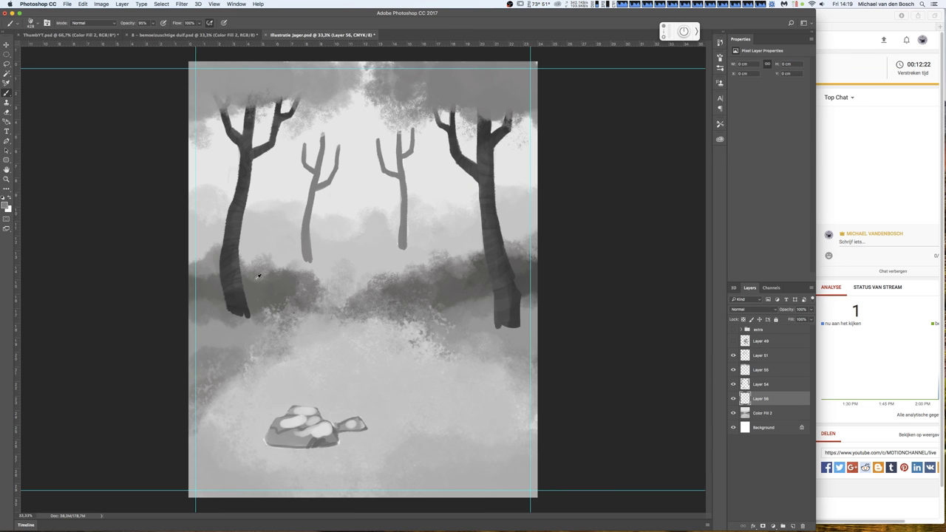
click(490, 100)
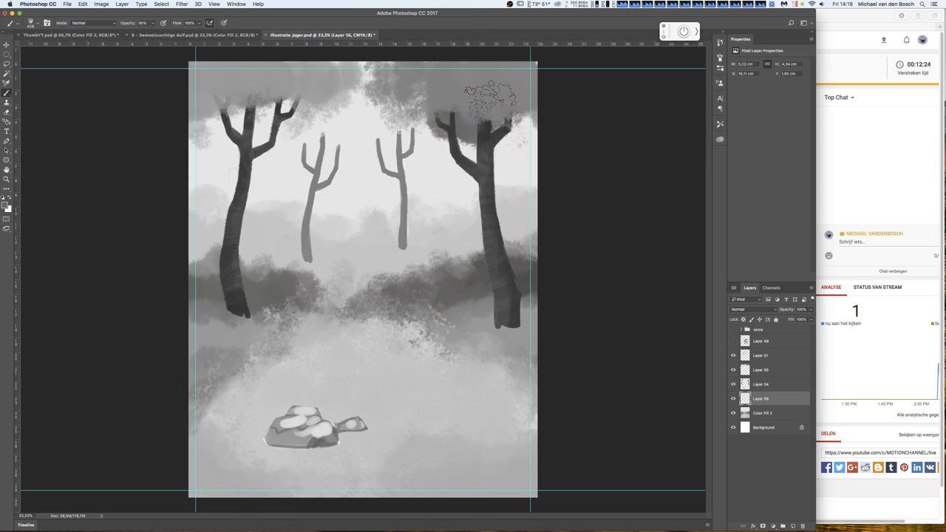
mouse_move(490, 96)
mouse_down()
mouse_move(433, 124)
mouse_move(425, 102)
mouse_up()
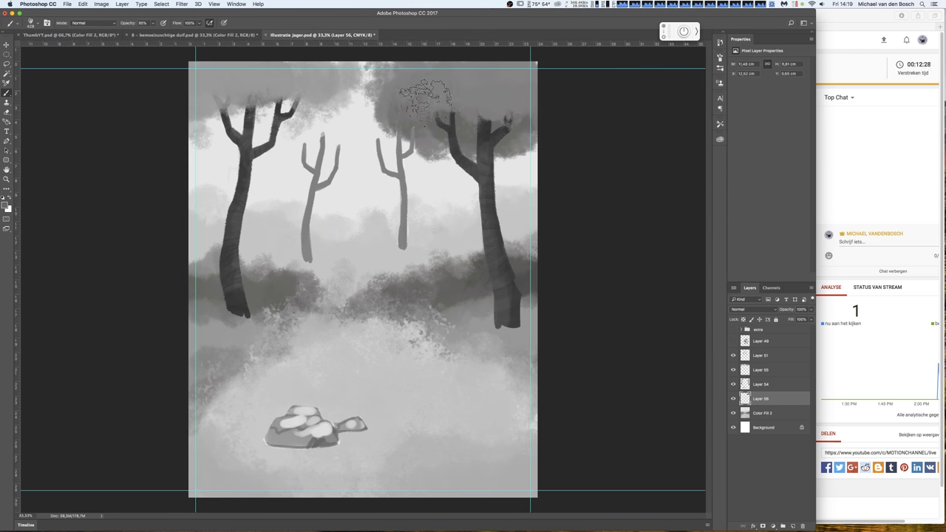
mouse_move(507, 126)
mouse_down()
mouse_move(359, 84)
mouse_move(312, 105)
mouse_move(233, 104)
mouse_move(194, 118)
mouse_move(209, 157)
mouse_move(242, 144)
mouse_move(284, 148)
mouse_move(305, 115)
mouse_up()
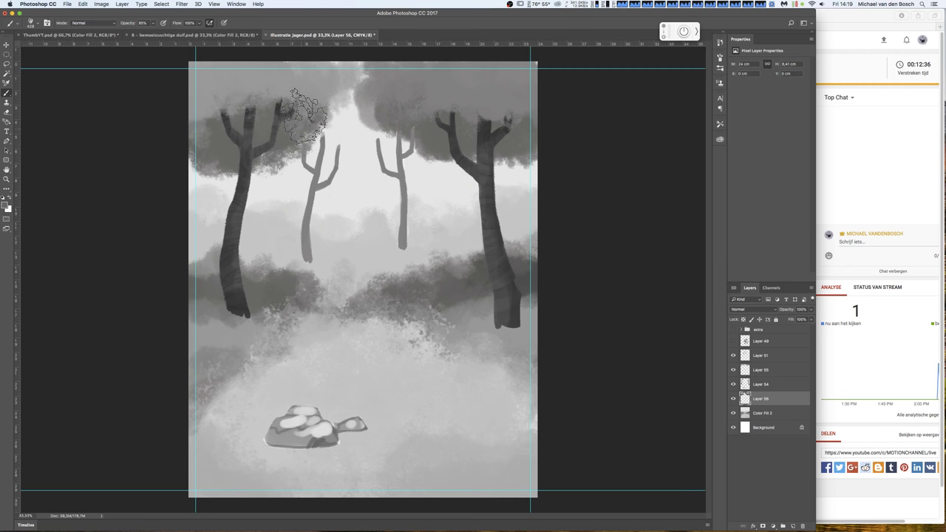
- Shrink the brush to about 126 px and add darker foliage across the gap and left tree's top
right_click(332, 133)
drag(403, 139, 393, 139)
click(450, 123)
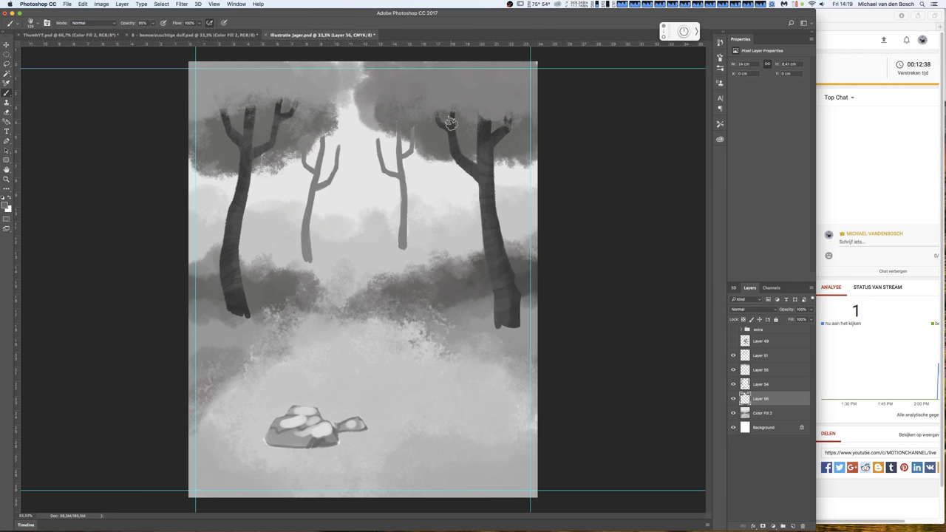
drag(451, 122, 447, 114)
mouse_move(390, 133)
mouse_down()
mouse_move(359, 98)
mouse_move(367, 74)
mouse_move(323, 67)
mouse_up()
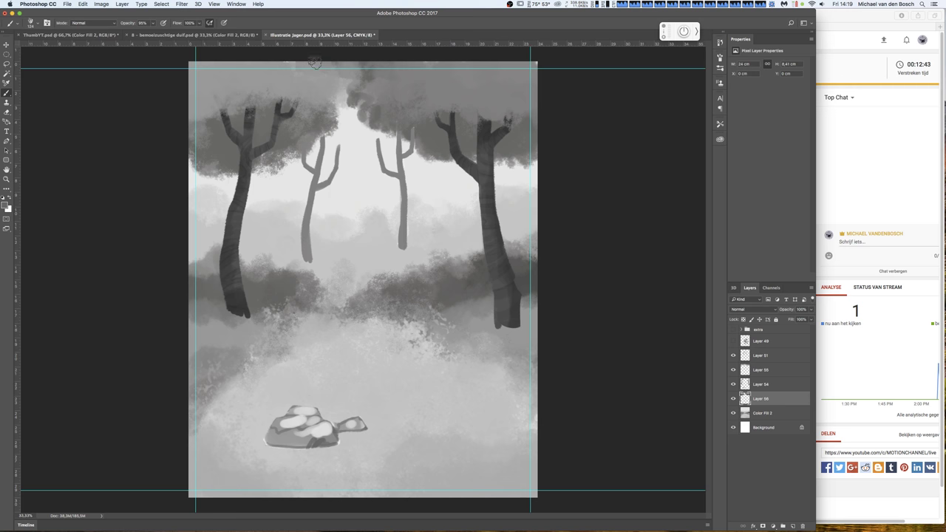
mouse_move(260, 130)
mouse_down()
mouse_move(273, 102)
mouse_move(289, 111)
mouse_move(222, 96)
mouse_move(243, 81)
mouse_move(296, 96)
mouse_move(221, 100)
mouse_up()
right_click(292, 130)
key(Return)
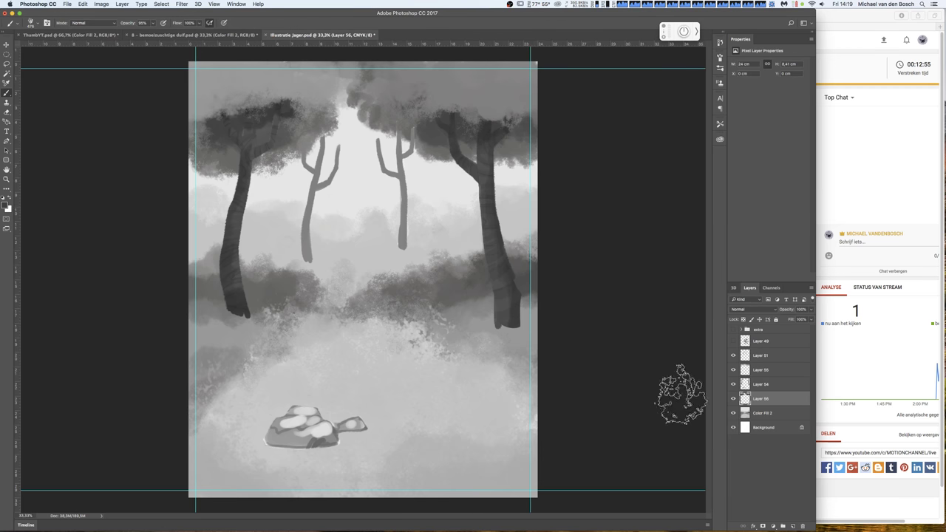
- Compare Layer 54 on and off, then set its Hue/Saturation lightness to -20
click(733, 384)
click(733, 384)
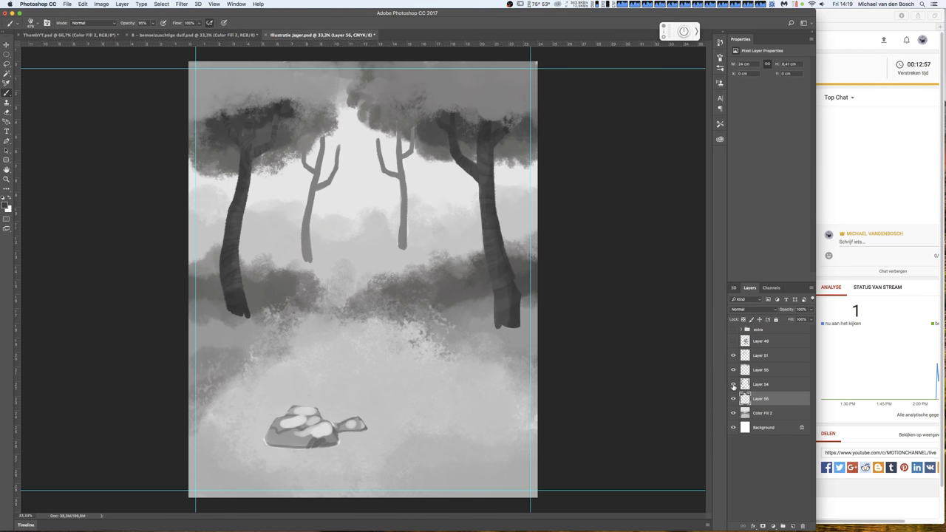
click(733, 384)
click(733, 384)
click(761, 384)
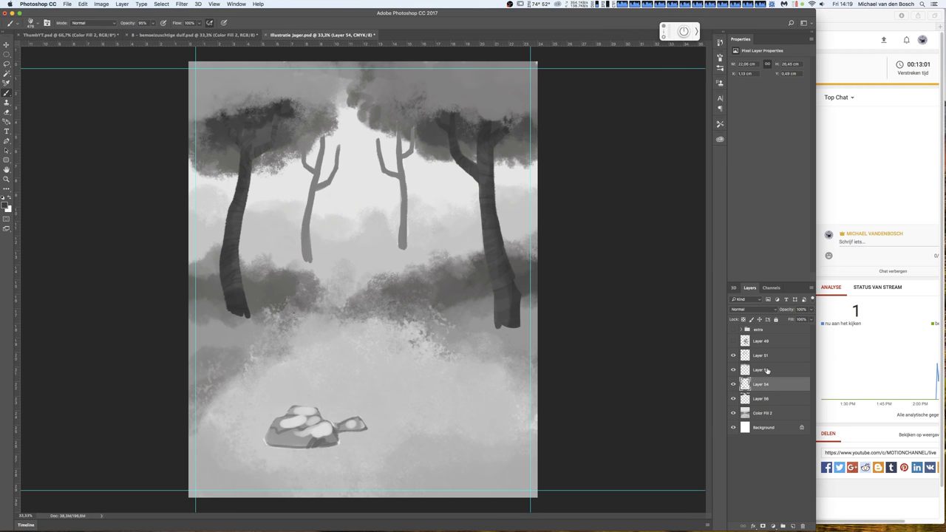
click(101, 4)
click(200, 66)
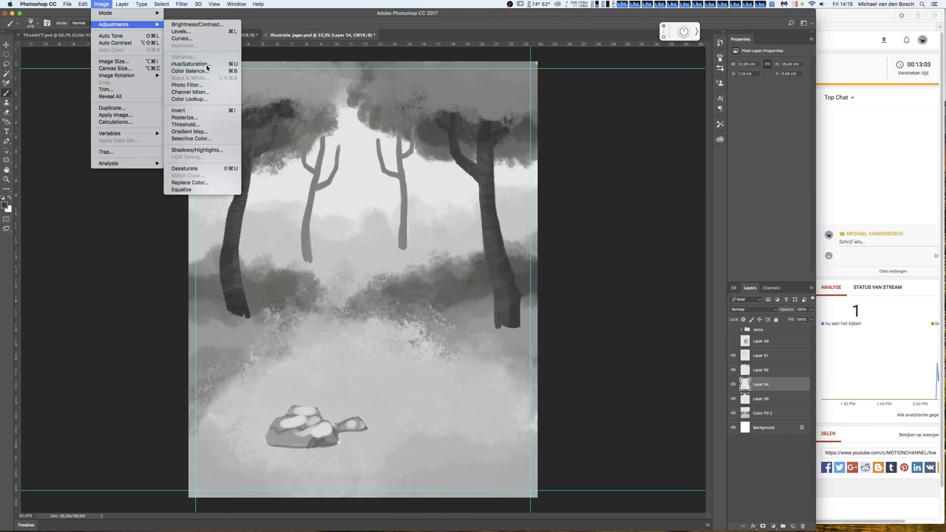
click(719, 261)
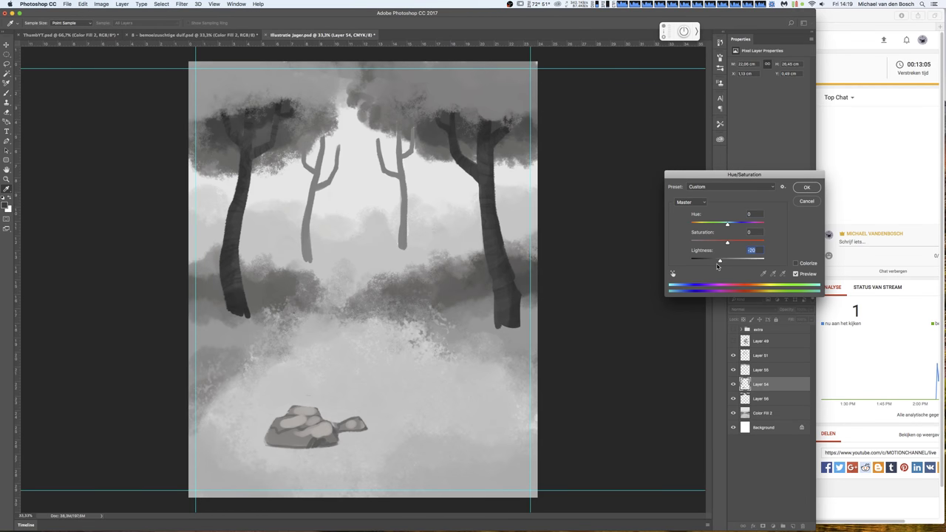
click(805, 189)
click(775, 400)
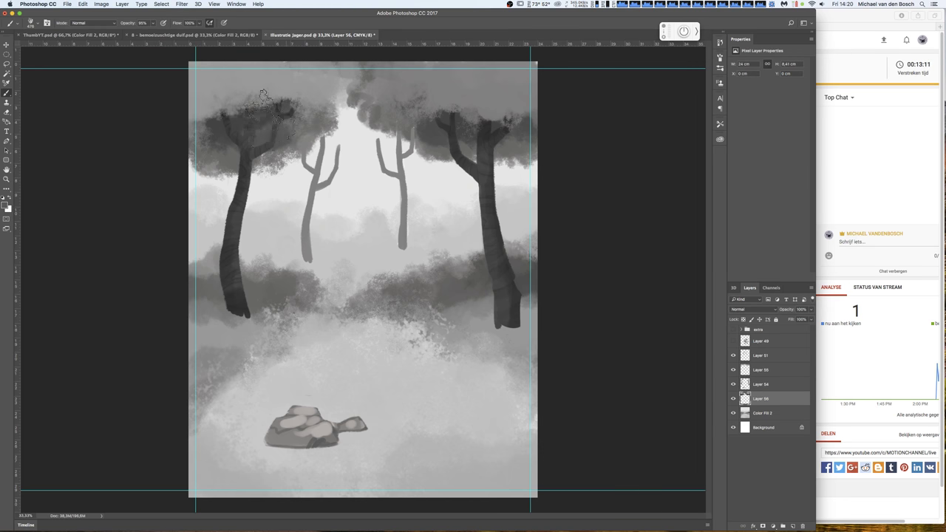
- Add foliage to the left tree crown, move Layer 51 above Color Fill 2, and add a layer
drag(251, 109, 227, 167)
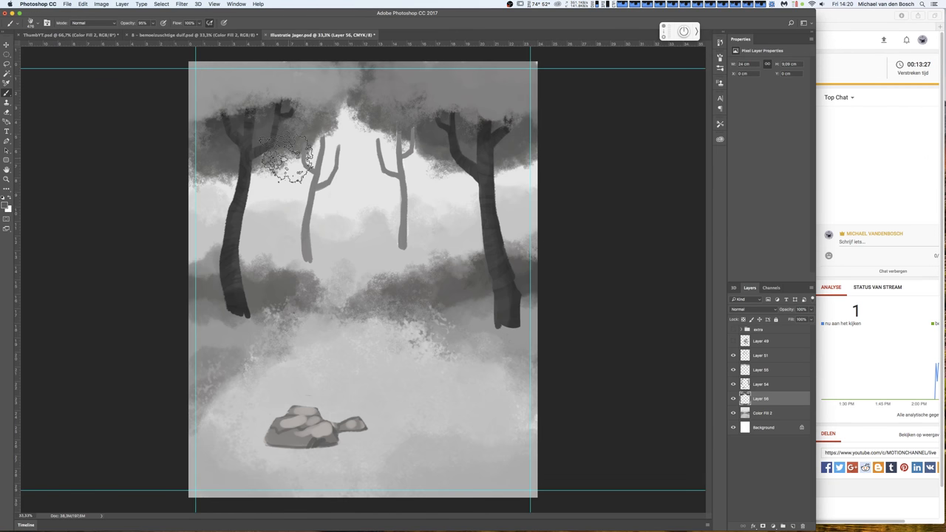
drag(774, 358, 776, 402)
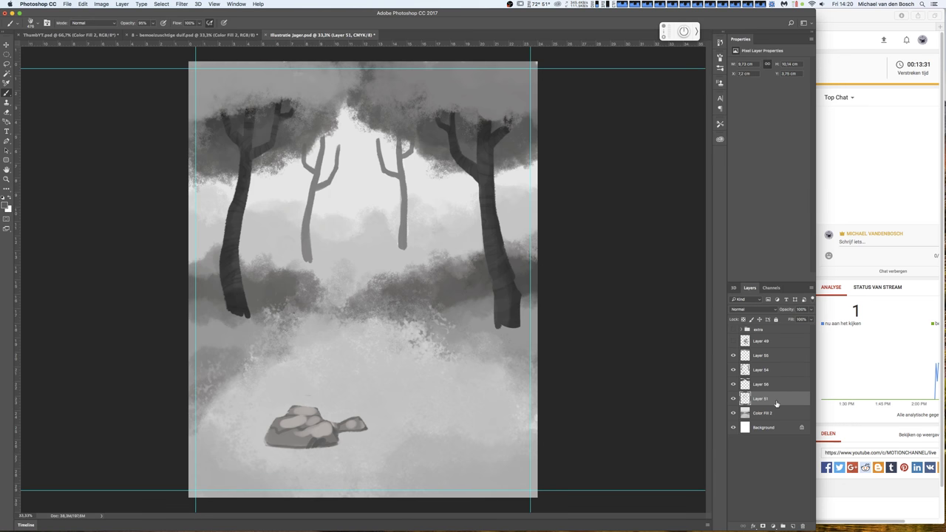
click(792, 525)
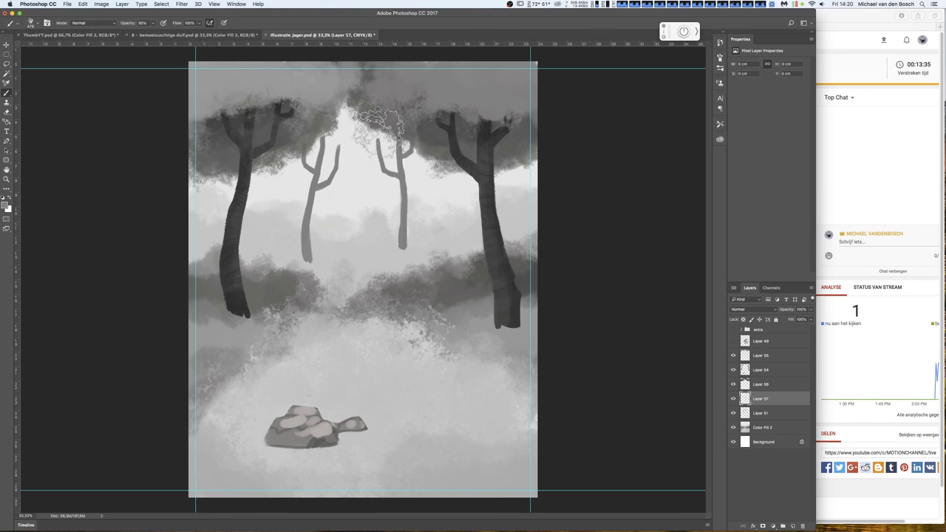
- Paint soft grey foliage on Layer 57 across the two thin middle treetops, then select Layer 55
mouse_move(345, 142)
mouse_down()
mouse_move(316, 129)
mouse_move(322, 140)
mouse_move(429, 148)
mouse_move(375, 140)
mouse_move(360, 73)
mouse_move(325, 122)
mouse_move(397, 122)
mouse_move(345, 123)
mouse_move(299, 166)
mouse_move(410, 156)
mouse_move(366, 99)
mouse_up()
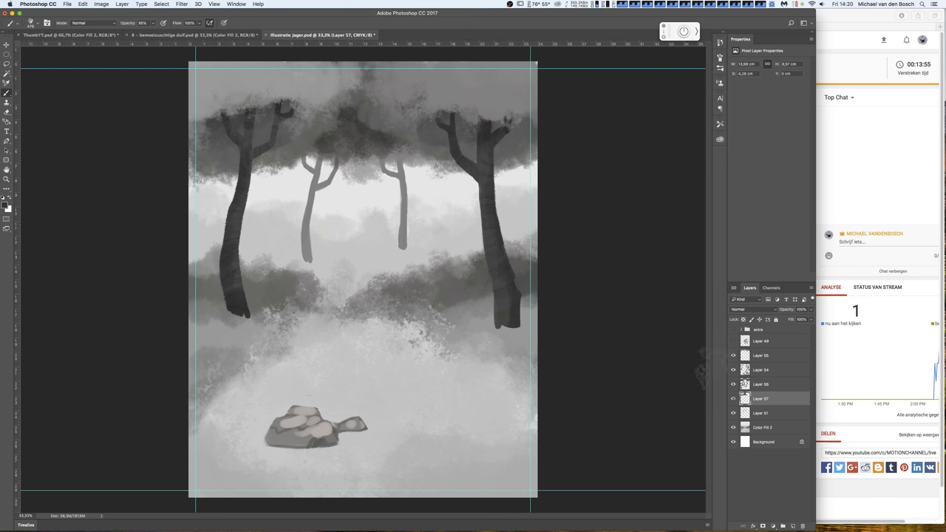
click(733, 355)
click(733, 355)
click(762, 361)
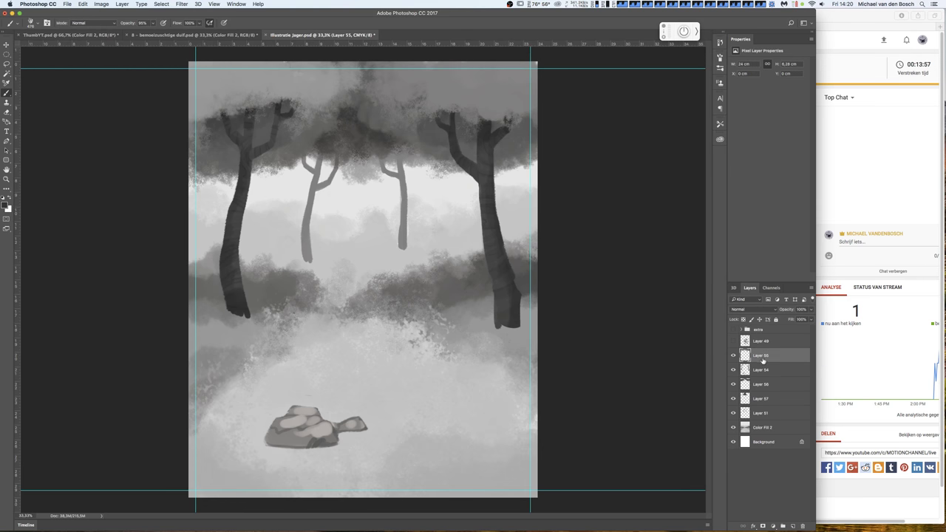
- Erase into the right tree crown on Layer 56 to roughen its foliage
click(733, 384)
click(733, 384)
click(761, 384)
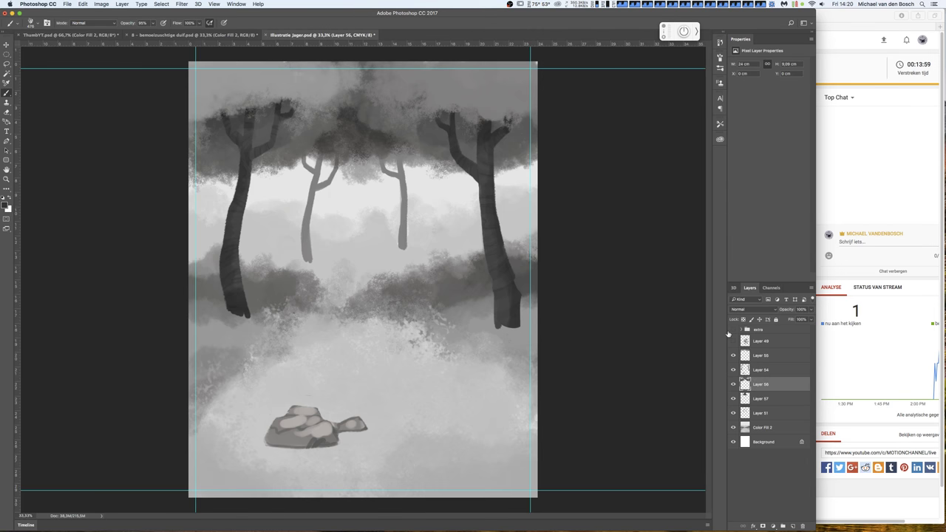
key(e)
right_click(383, 129)
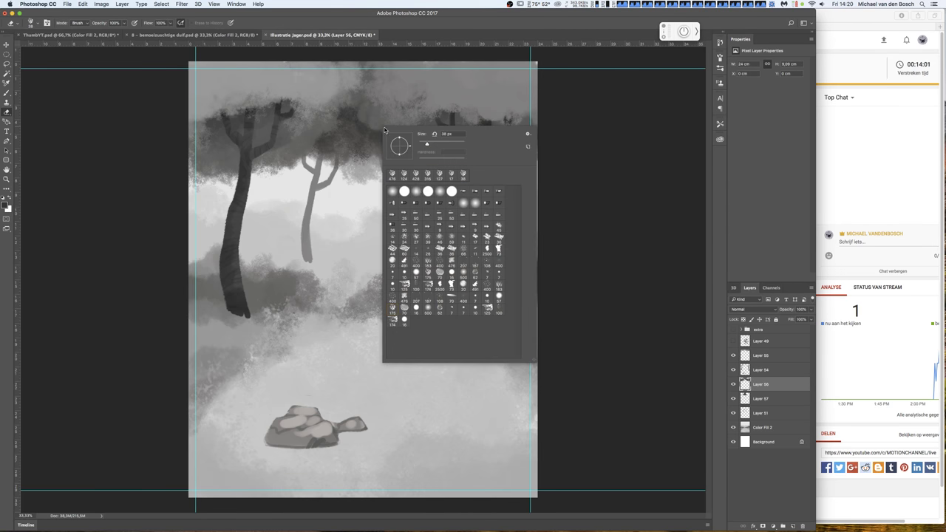
key(Escape)
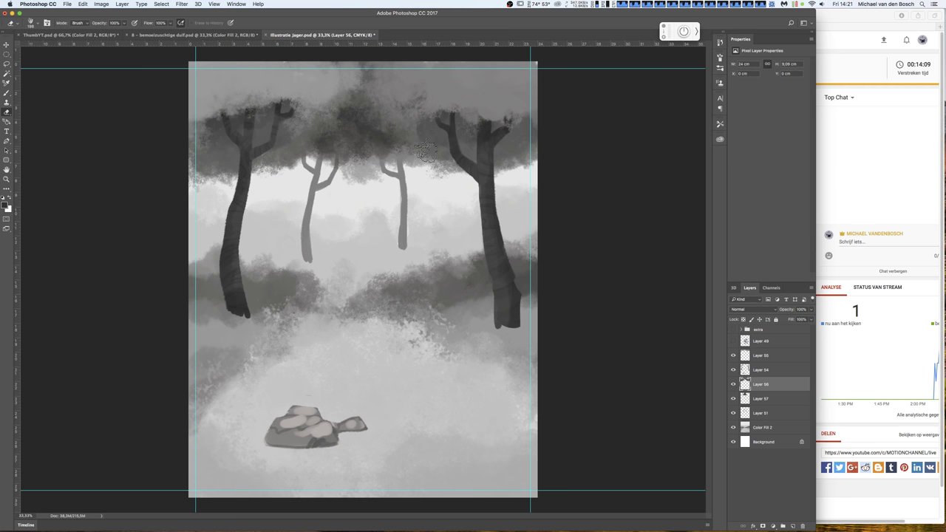
drag(424, 152, 438, 151)
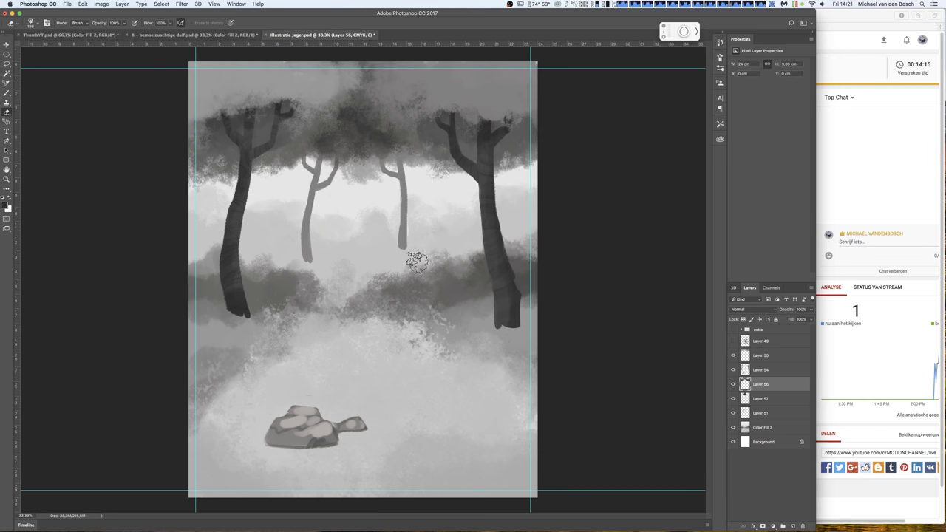
- Toggle Layer 57's visibility to compare the canopy, then open its layer style settings
click(767, 418)
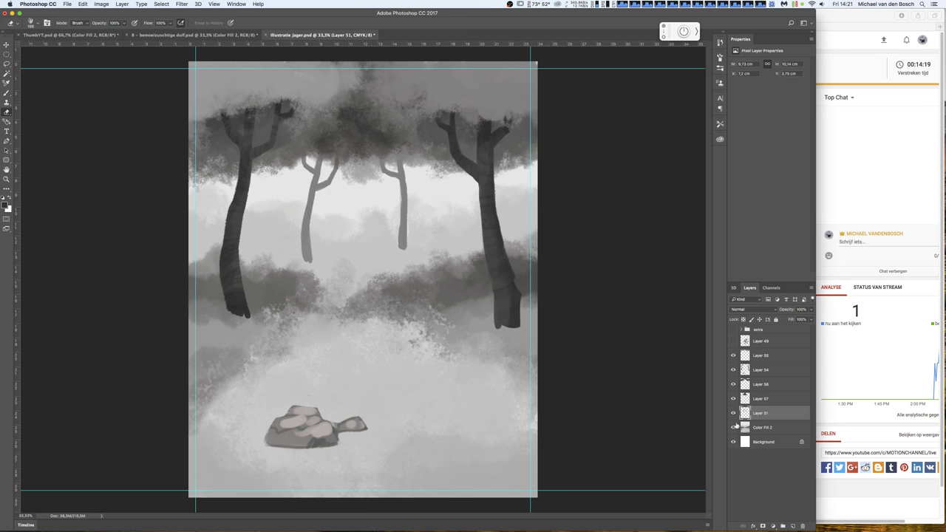
click(733, 398)
click(733, 399)
click(761, 399)
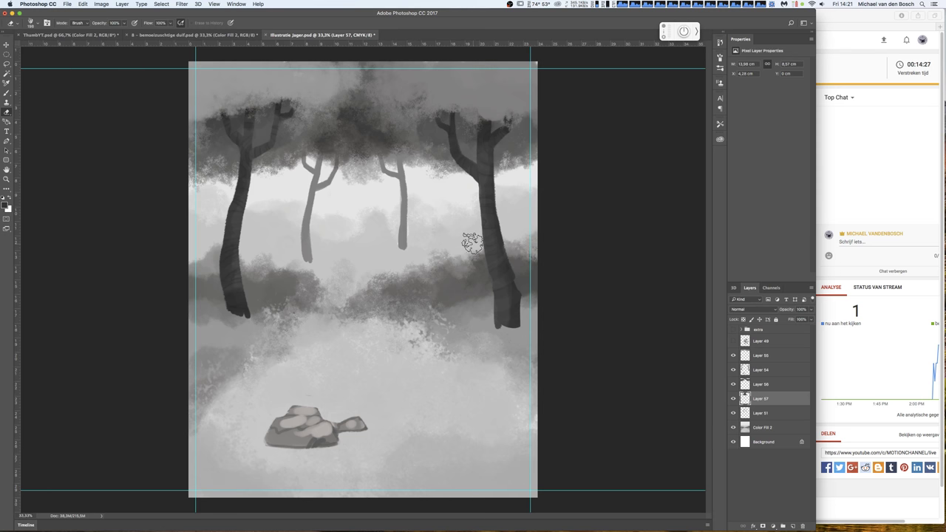
click(733, 398)
click(733, 398)
double_click(788, 402)
- Apply a grey #828080 Color Overlay, sampled from the canvas, to canopy Layer 57
click(565, 350)
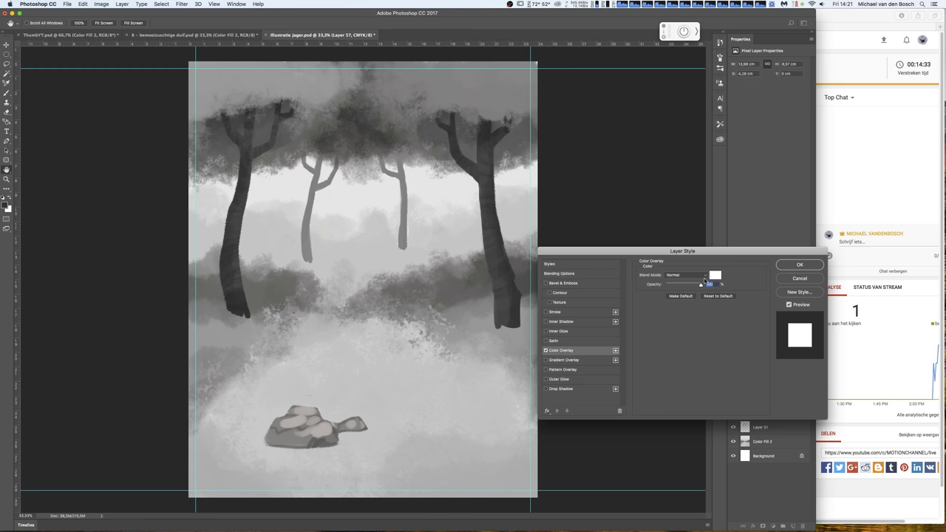
click(715, 275)
click(445, 154)
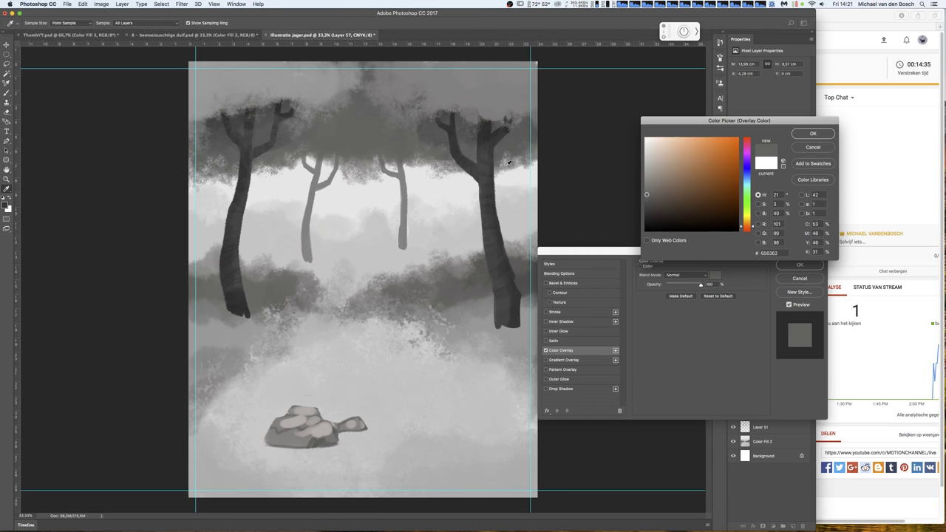
click(505, 92)
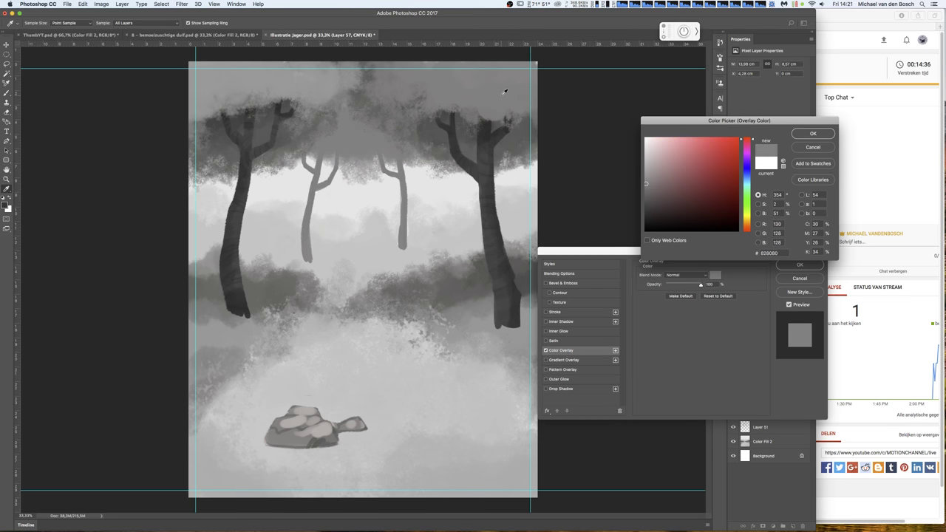
click(813, 134)
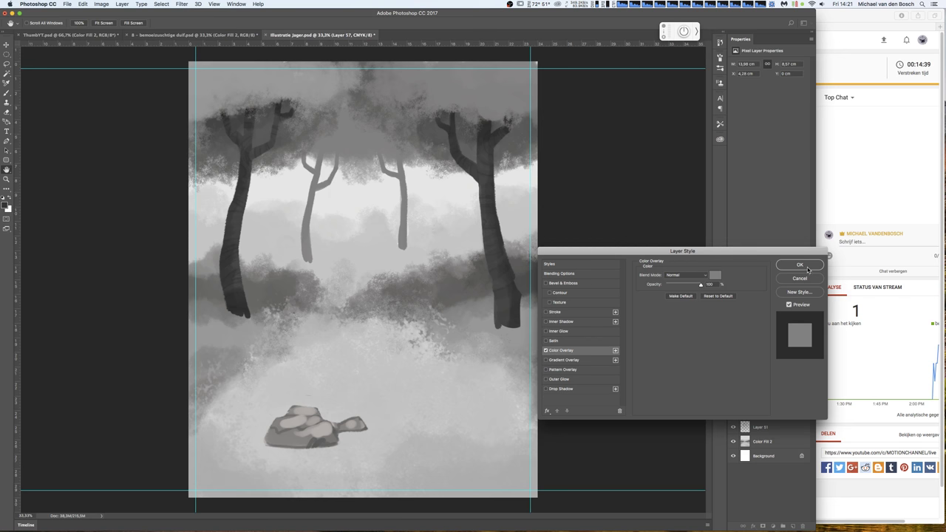
click(799, 264)
click(789, 426)
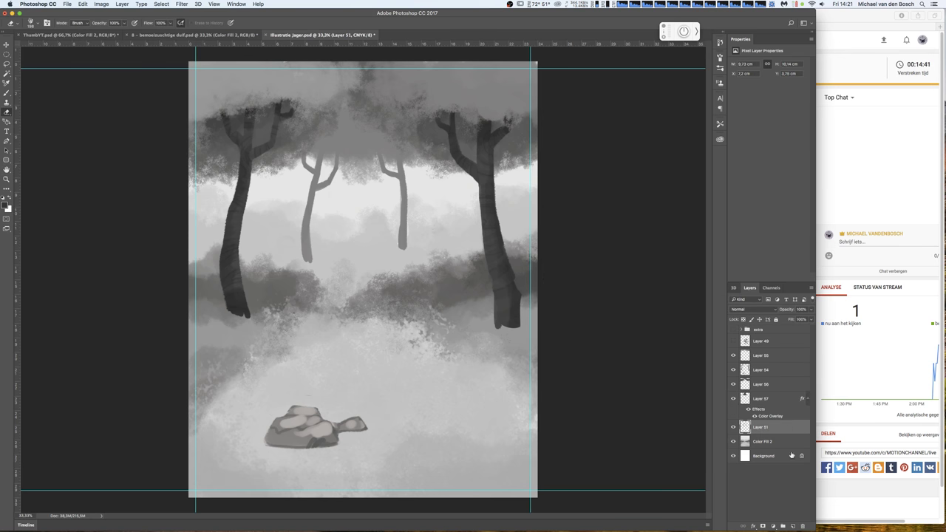
- Merge Layer 57 and its grey overlay down into a new empty Layer 58
key(ctrl+e)
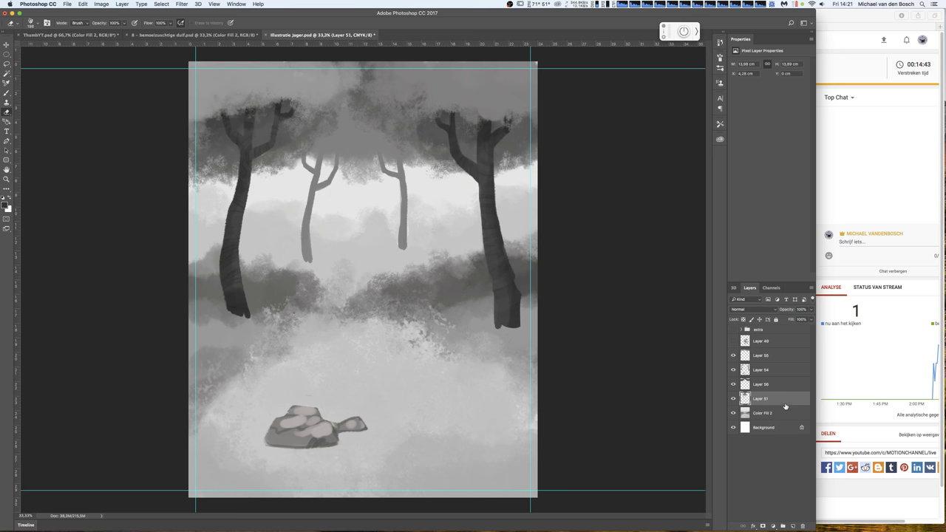
key(ctrl+z)
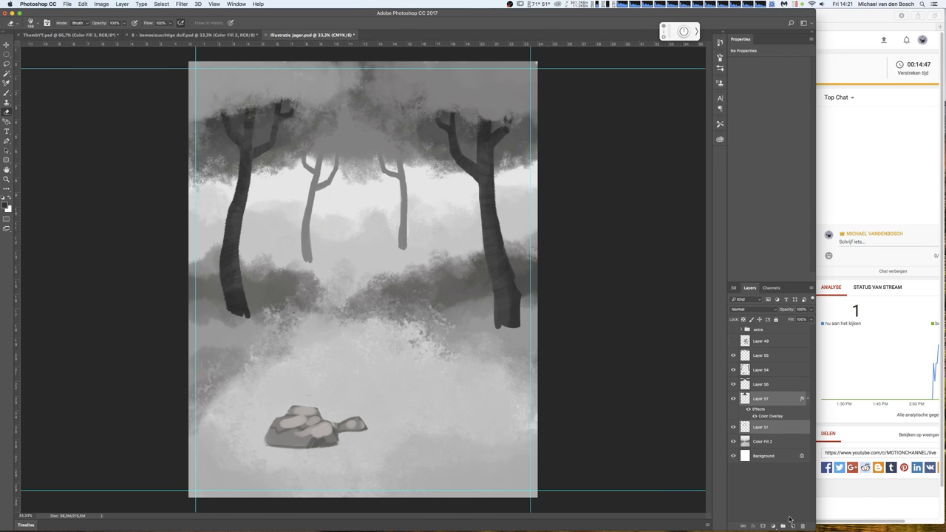
click(790, 520)
click(782, 400)
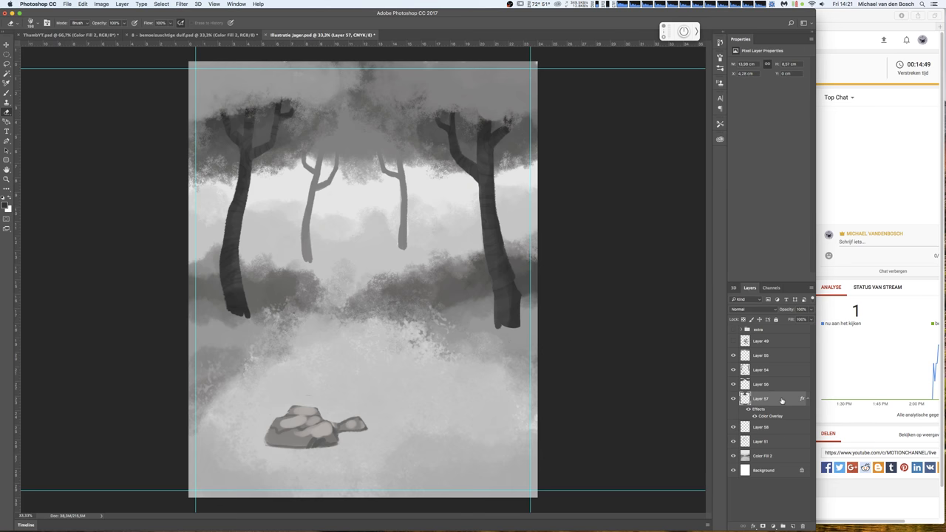
key(ctrl+e)
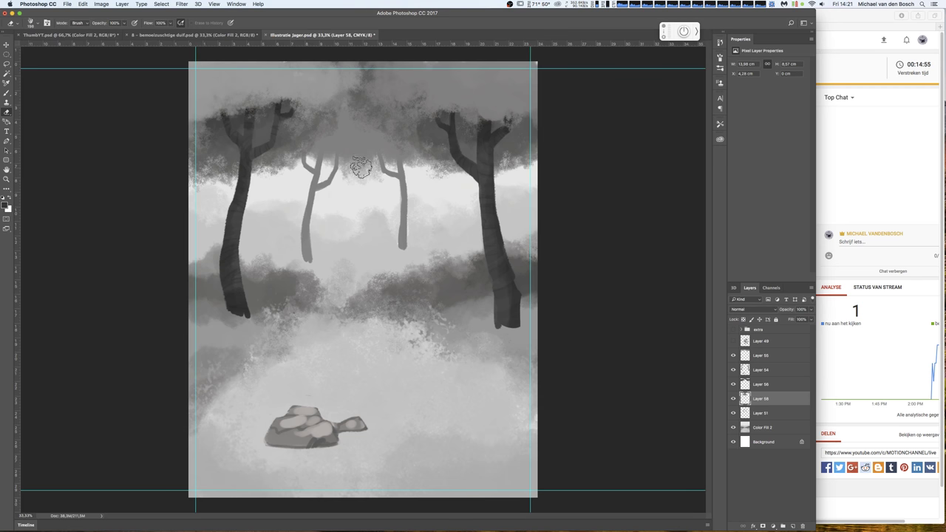
- Paint dark speckled foliage across the central canopy, toggling Layer 58 to compare
key(b)
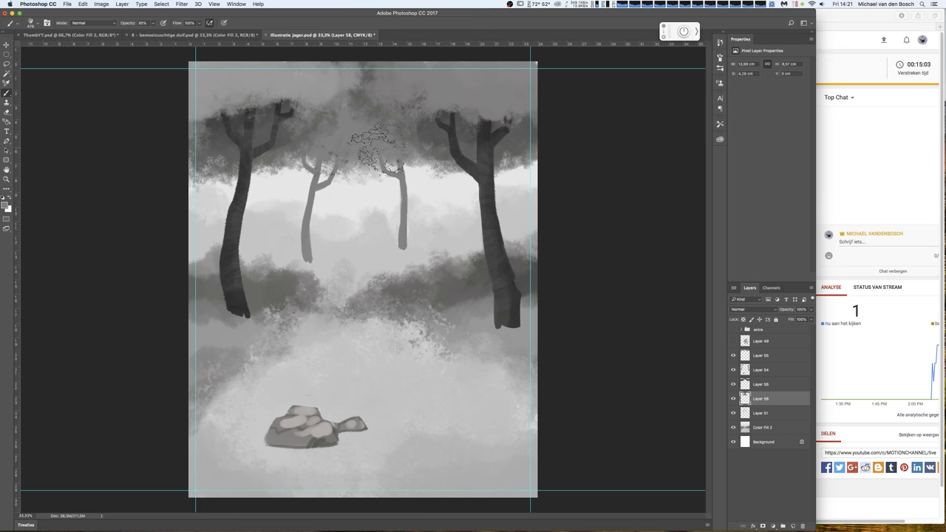
drag(451, 136, 369, 144)
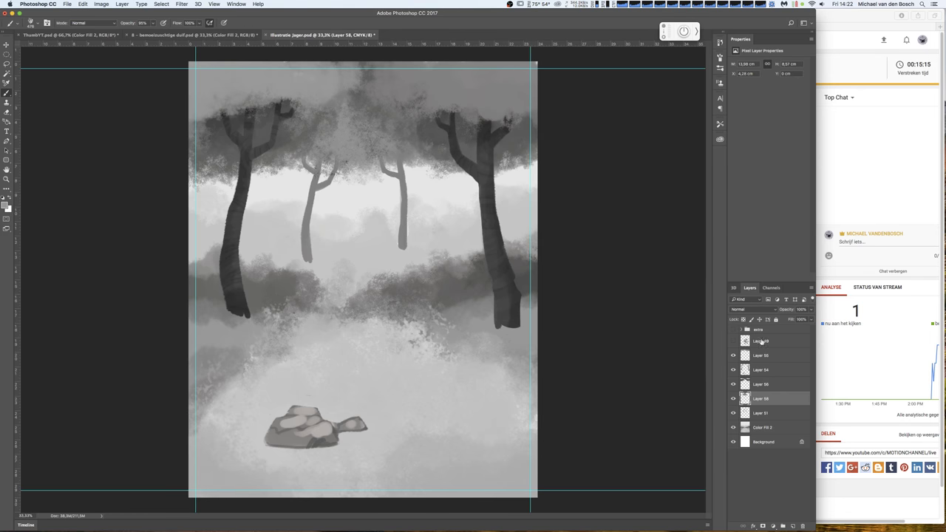
click(734, 399)
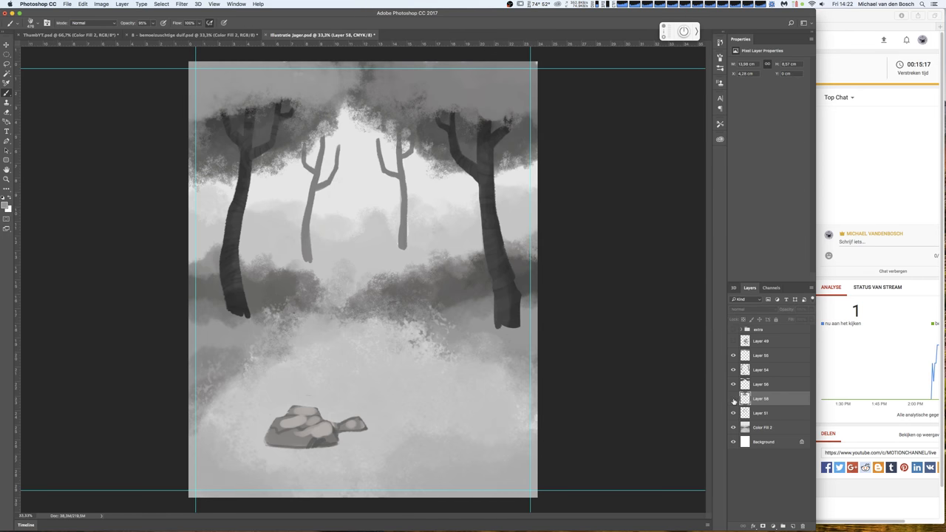
click(734, 400)
click(770, 415)
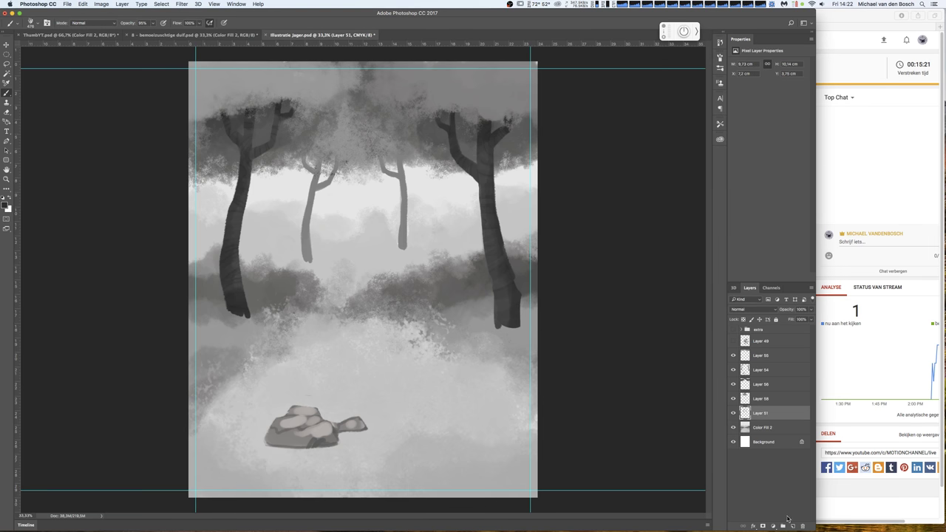
- On a new layer, paint dark bark stripes on both thin trunks at 28% opacity
click(792, 525)
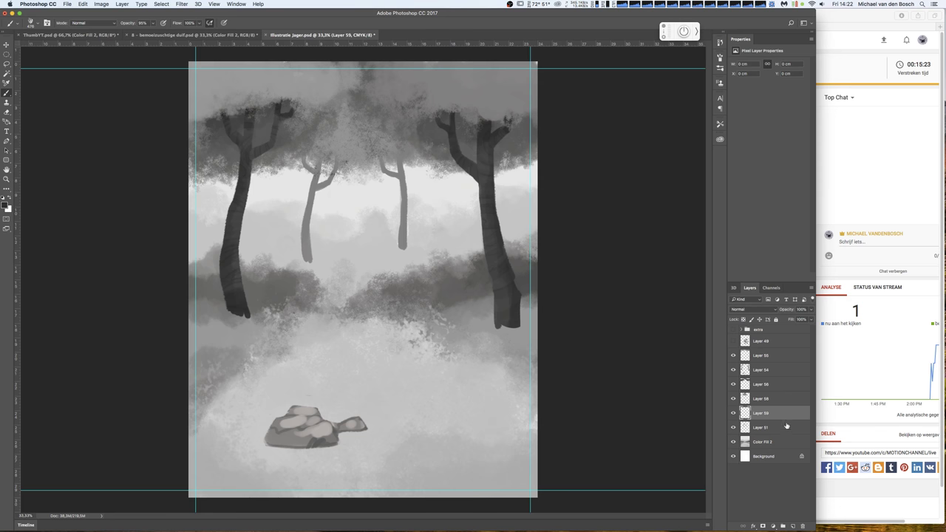
right_click(496, 305)
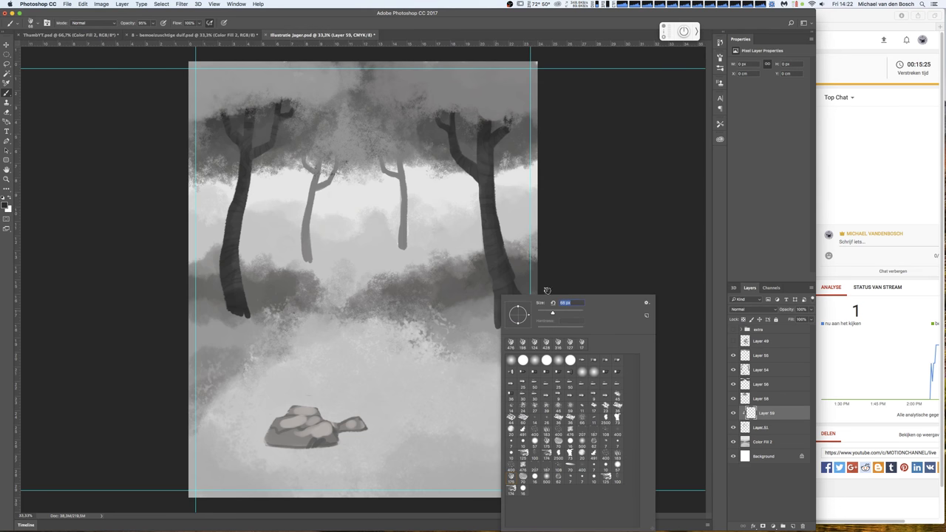
mouse_move(396, 230)
mouse_down()
mouse_move(406, 232)
mouse_move(409, 190)
mouse_up()
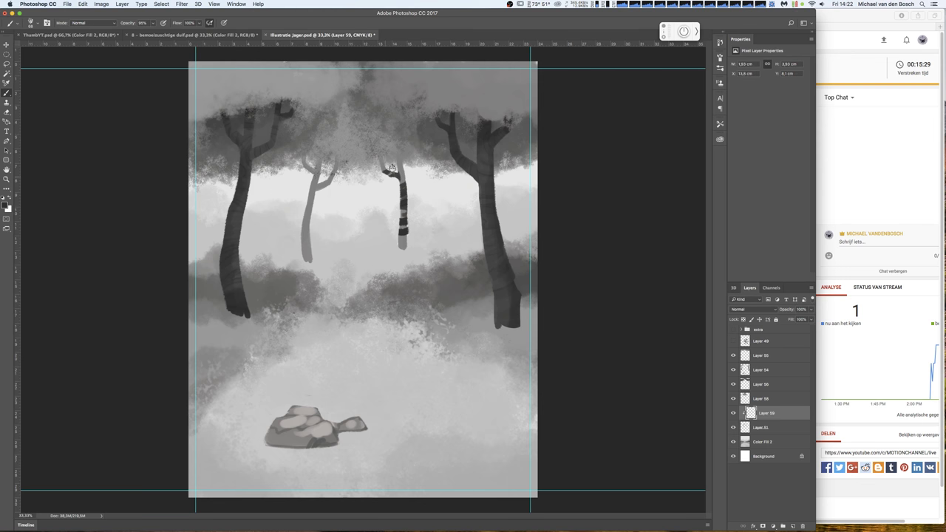
drag(401, 241, 409, 229)
drag(301, 248, 317, 212)
drag(306, 210, 314, 201)
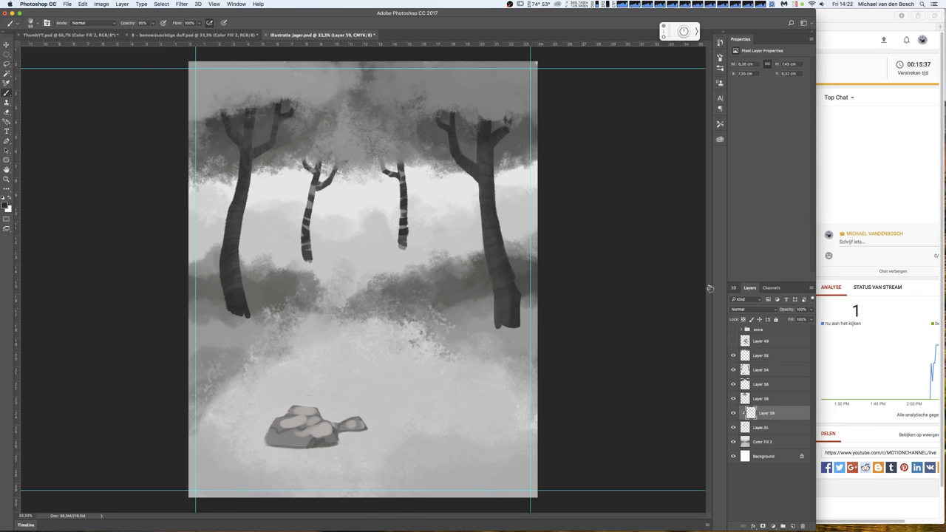
click(810, 309)
drag(811, 319, 785, 320)
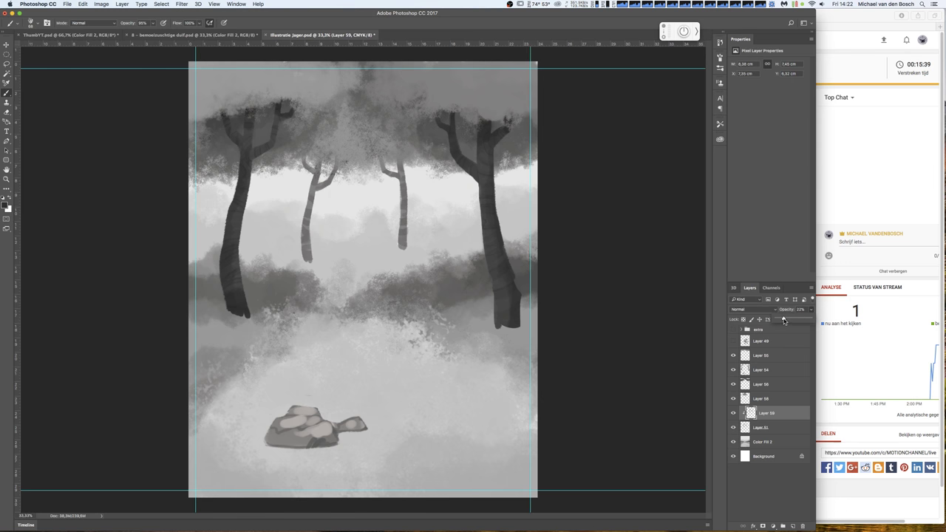
- Shade the thin tree's branch and left trunk base on a new layer at about 33%
click(793, 526)
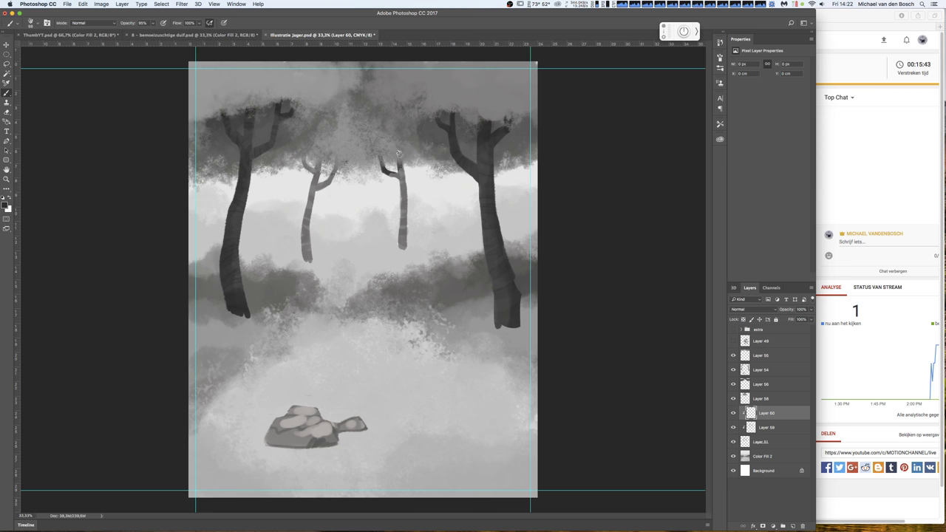
drag(395, 170, 397, 176)
drag(308, 244, 308, 258)
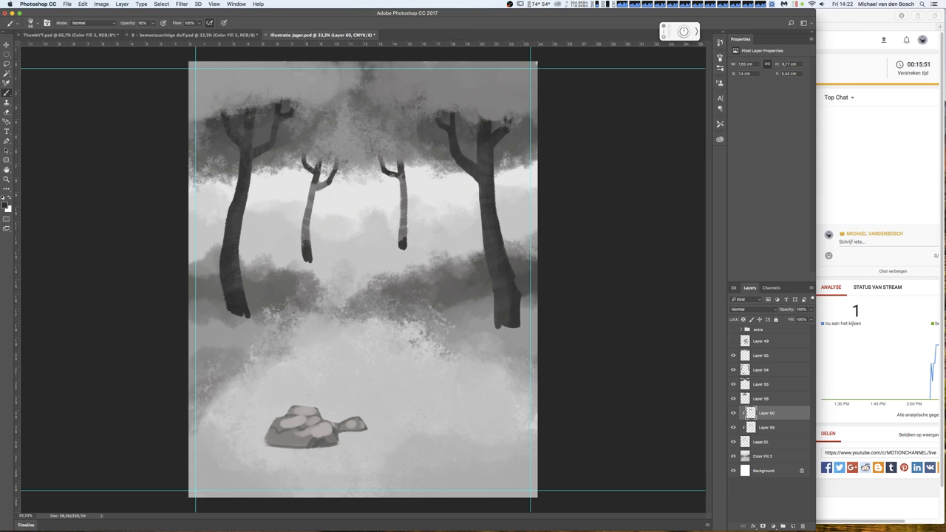
drag(811, 309, 790, 320)
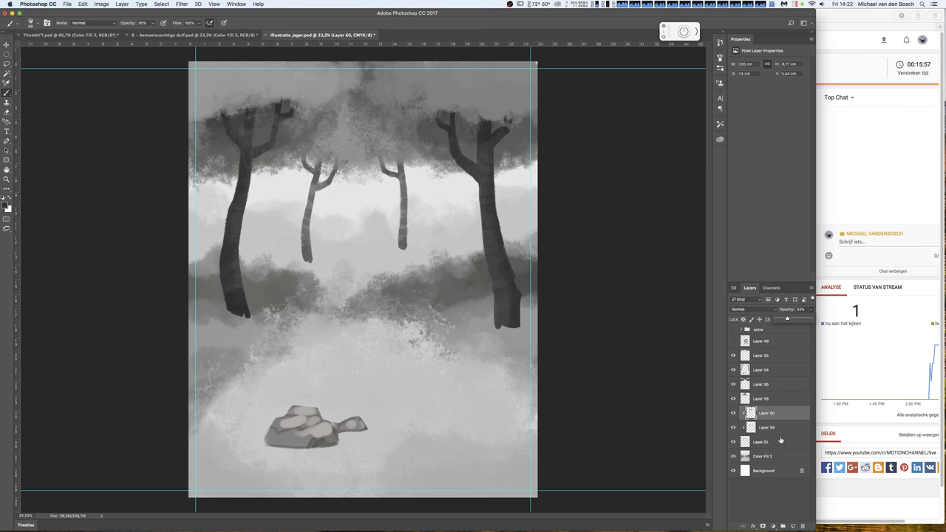
click(781, 401)
- On a new layer above Layer 58, paint a dark bush by the right thin tree
click(792, 527)
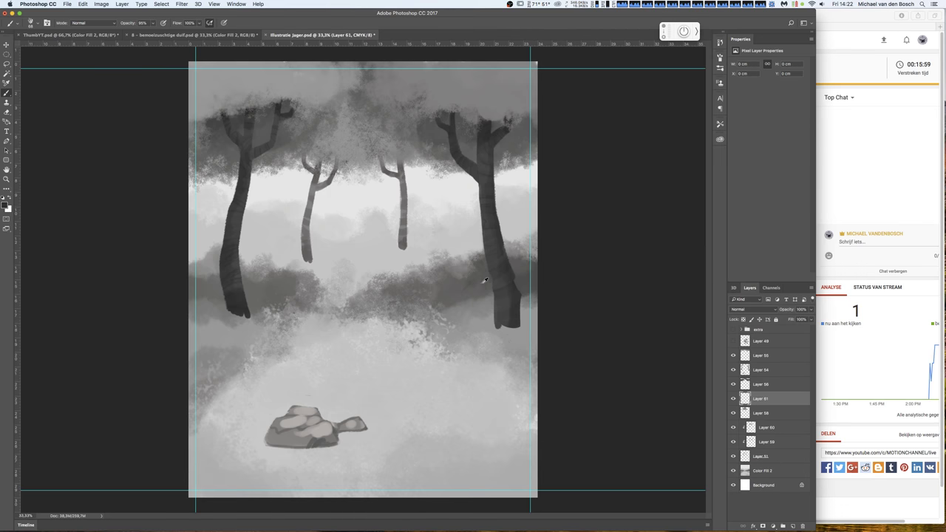
drag(394, 251, 426, 249)
mouse_move(390, 261)
mouse_down()
mouse_move(420, 253)
mouse_move(450, 262)
mouse_move(422, 274)
mouse_move(382, 274)
mouse_up()
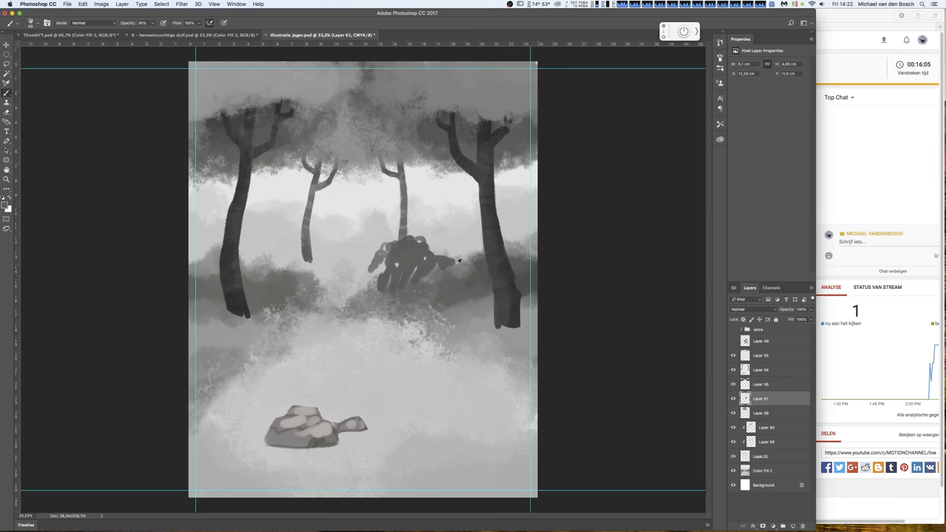
- Lighten the bush with Hue/Saturation Lightness +65 to blend with the fog
click(101, 4)
mouse_move(114, 25)
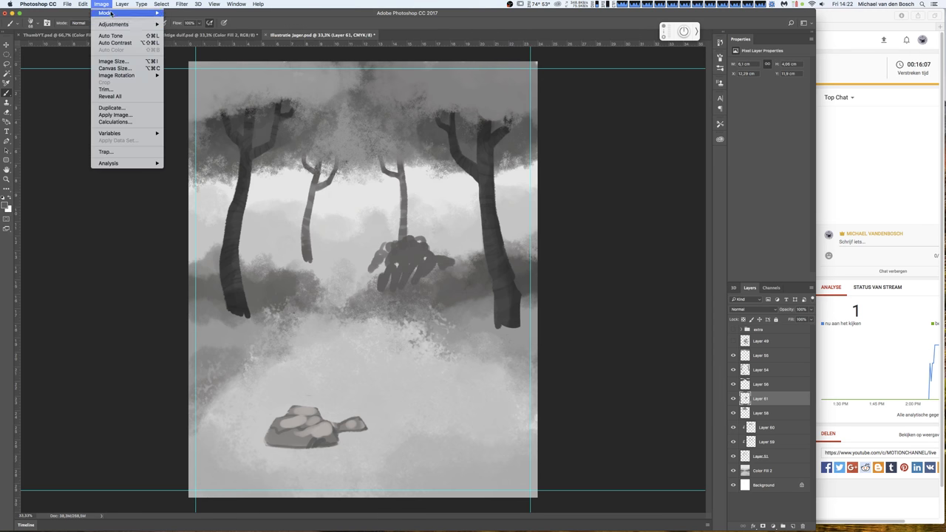
click(198, 64)
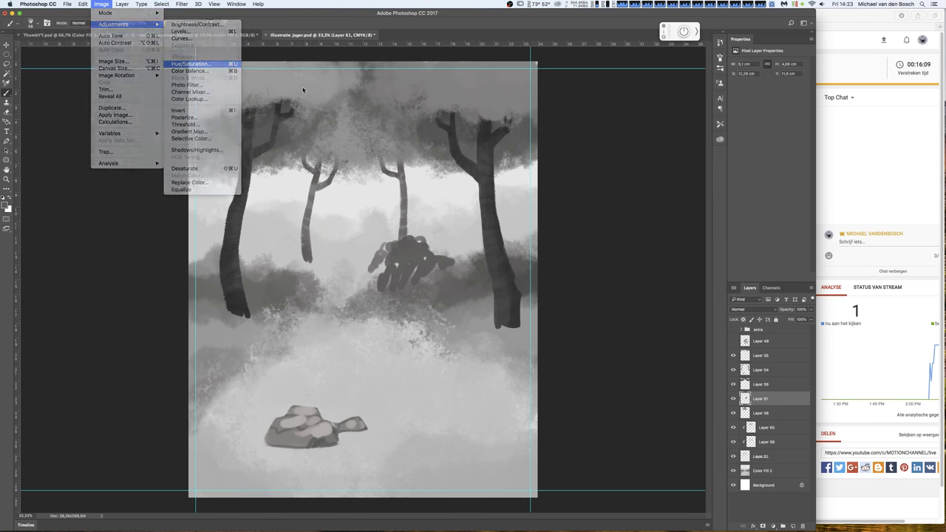
drag(740, 262, 747, 264)
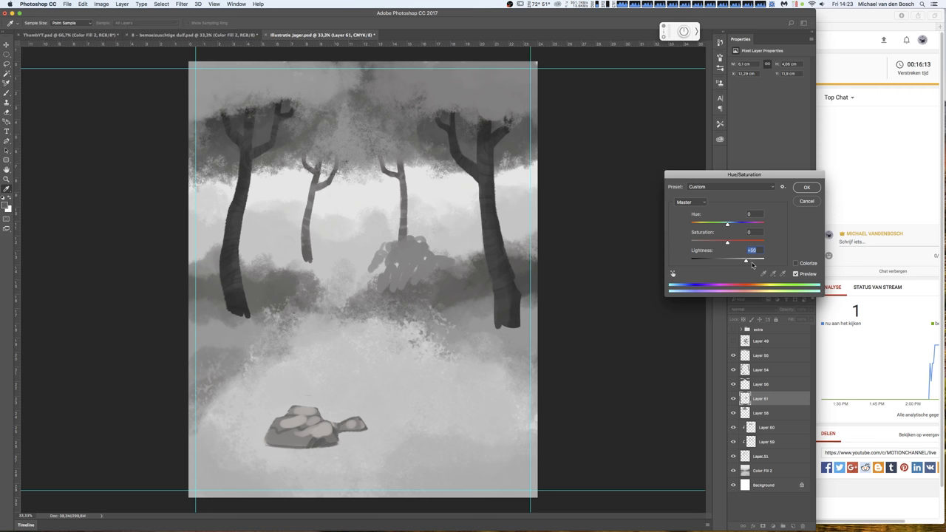
drag(752, 264, 750, 262)
click(805, 188)
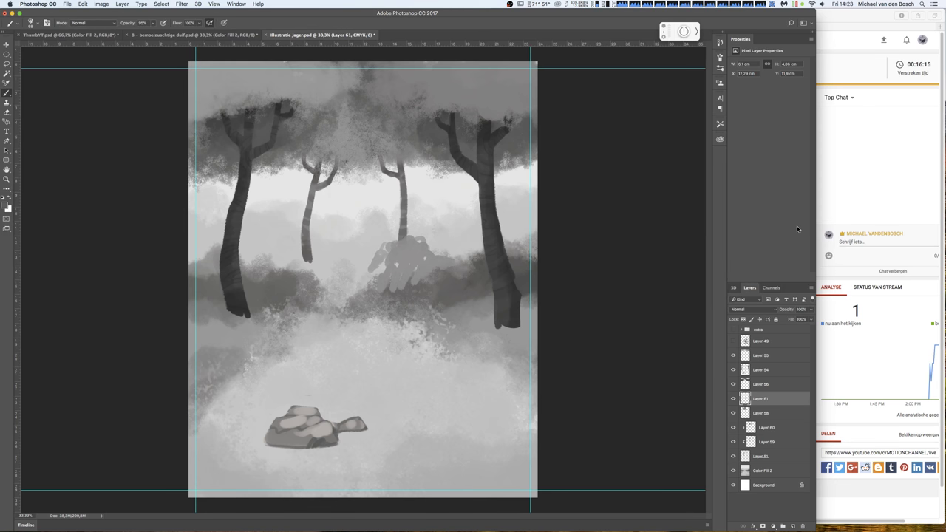
right_click(432, 260)
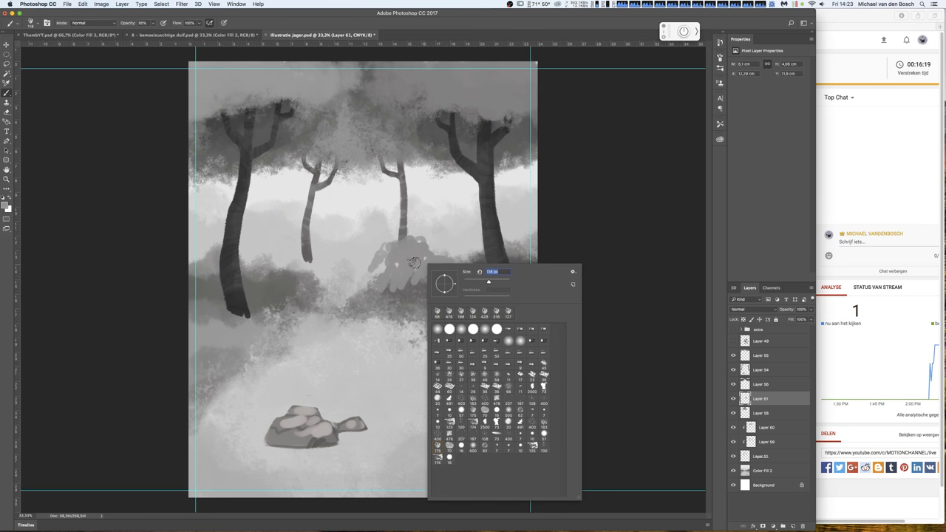
- Extend the pale bushes left and upward around the thin tree bases, erasing a little
click(413, 263)
mouse_move(384, 267)
mouse_down()
mouse_move(360, 284)
mouse_move(285, 263)
mouse_up()
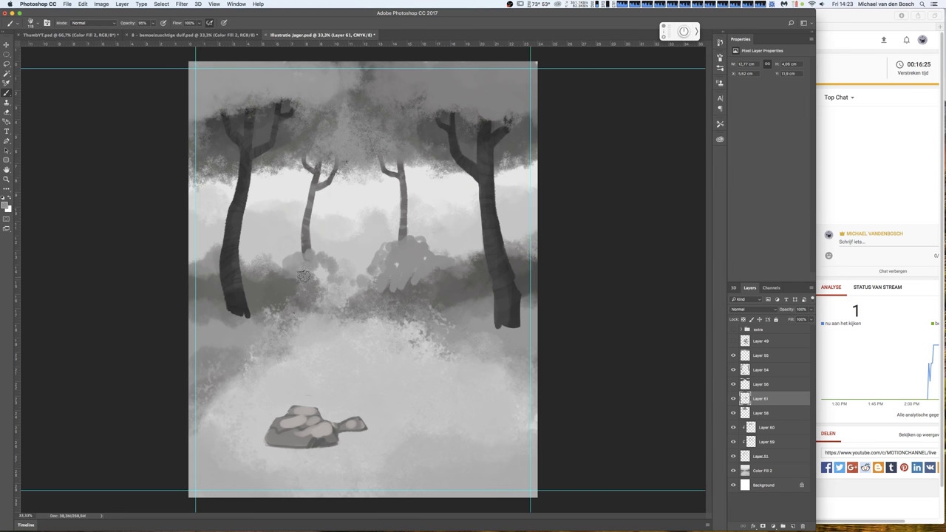
right_click(353, 275)
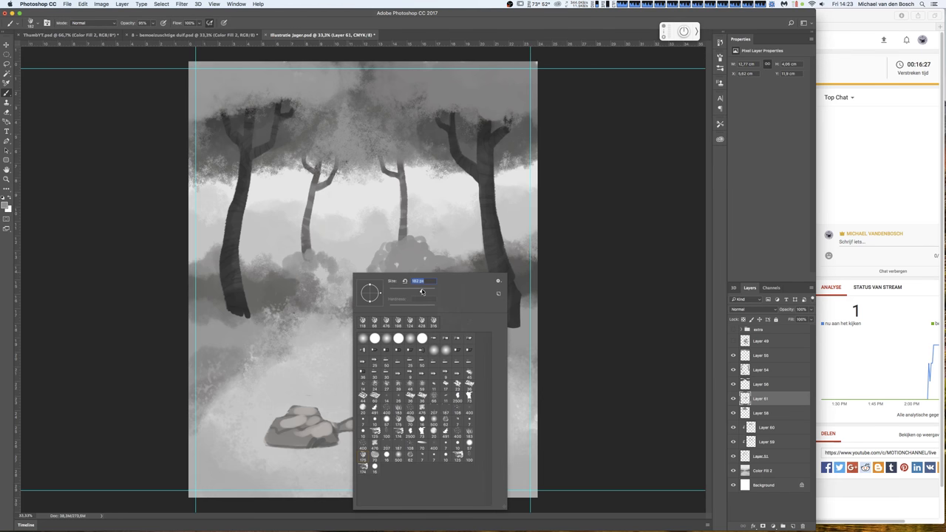
key(Return)
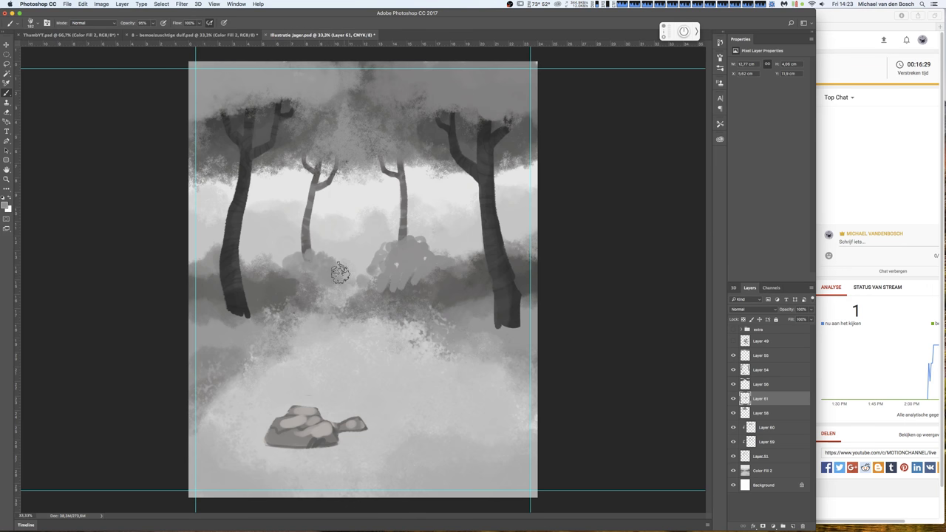
drag(340, 274, 317, 264)
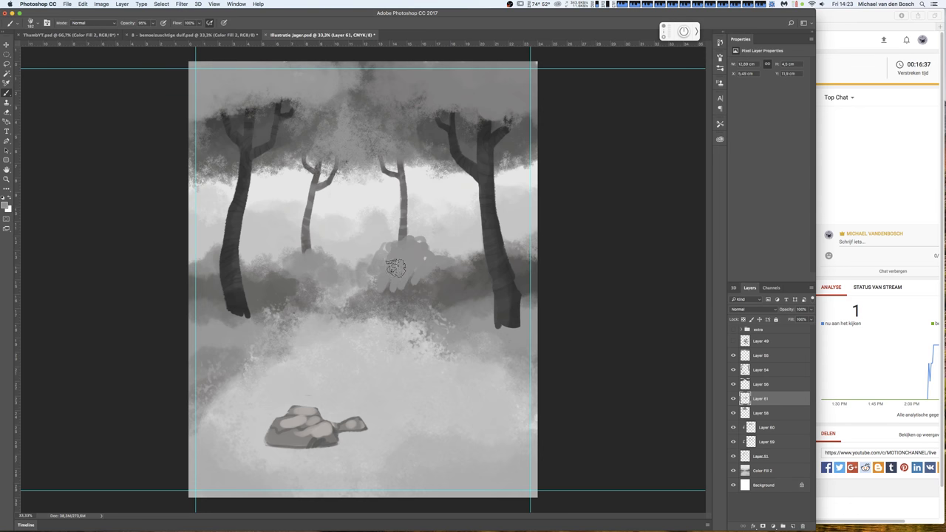
mouse_move(396, 268)
mouse_down()
mouse_move(390, 240)
mouse_move(464, 249)
mouse_move(447, 255)
mouse_move(412, 231)
mouse_move(453, 240)
mouse_move(507, 228)
mouse_move(373, 255)
mouse_move(338, 289)
mouse_up()
key(e)
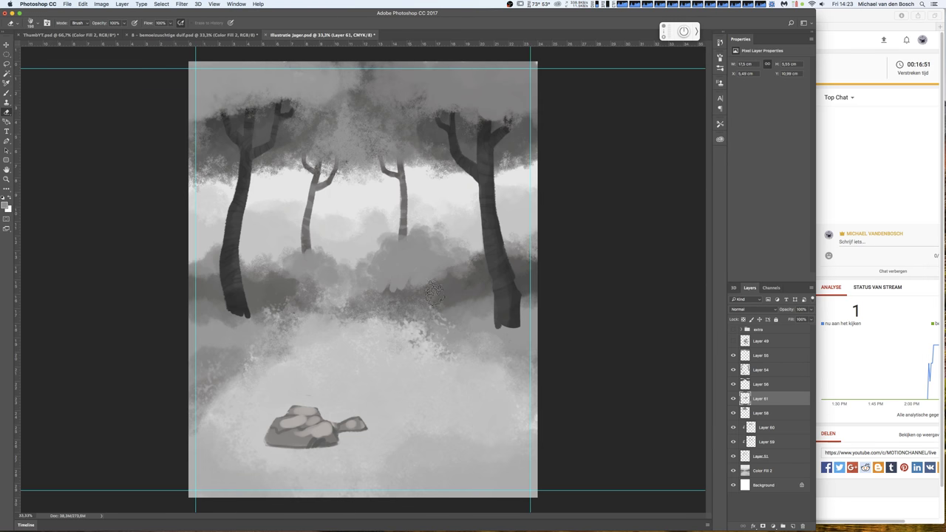
drag(434, 292, 431, 277)
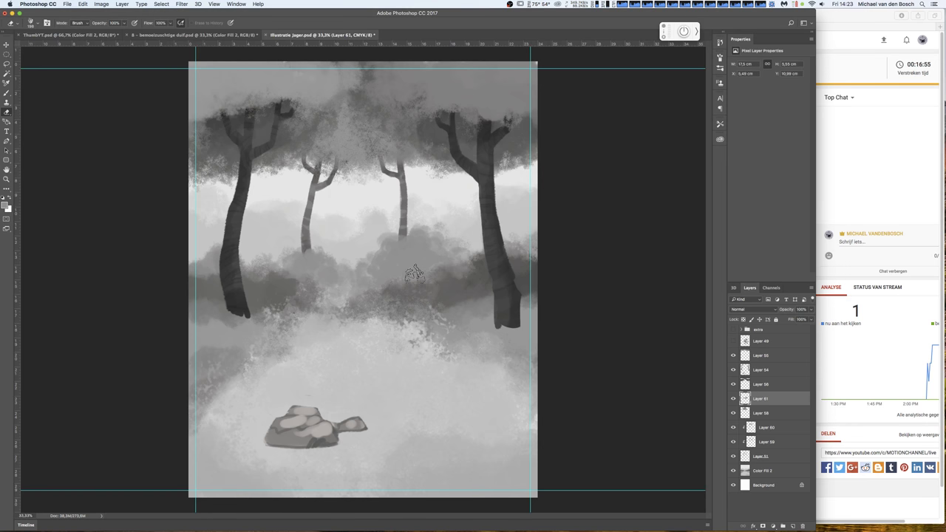
key(b)
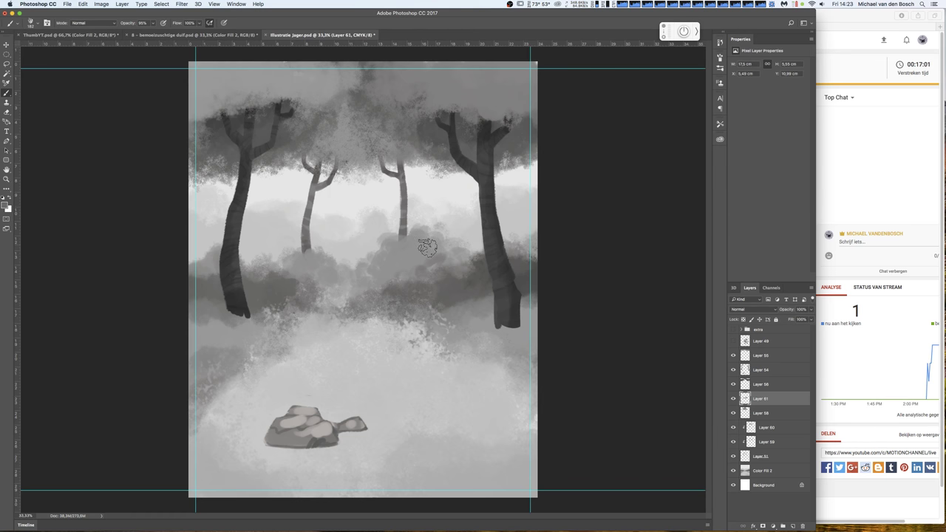
- Paint a soft 349 px stroke over the bushes and save the illustration
right_click(427, 246)
click(392, 266)
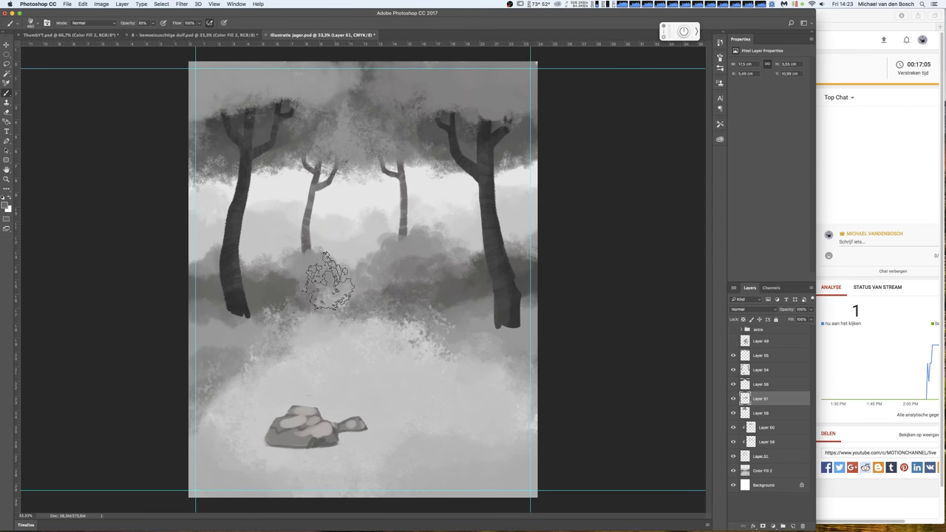
drag(390, 272, 286, 264)
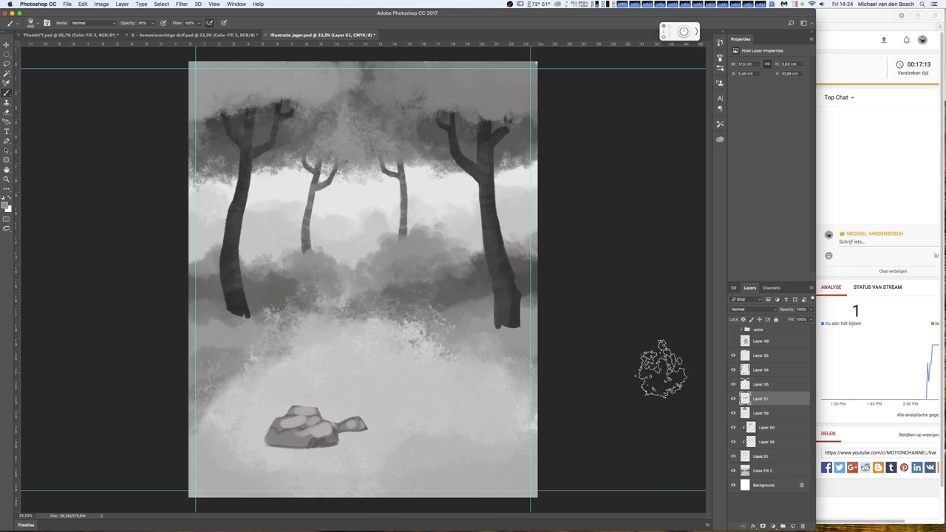
key(ctrl+s)
- Paint spiky grass tufts around the thin tree bases with smaller grass brushes
right_click(510, 318)
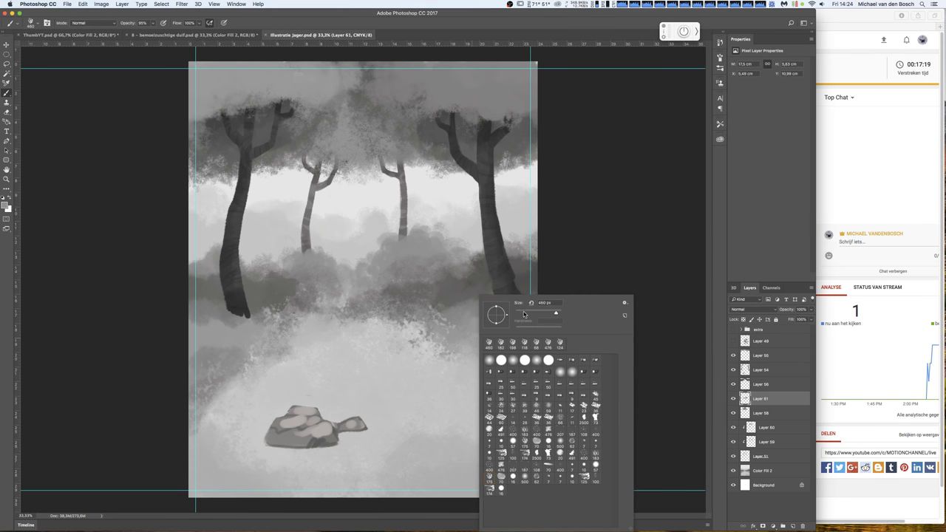
key(Return)
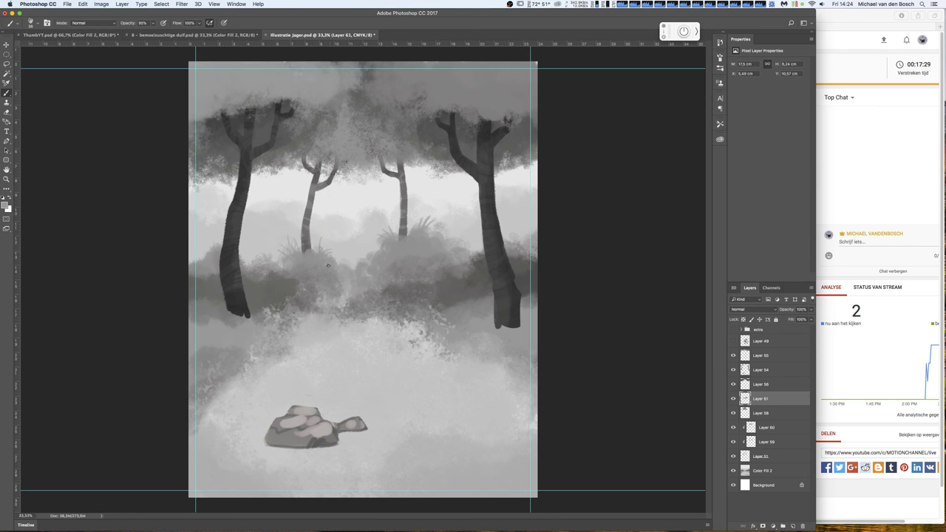
right_click(456, 237)
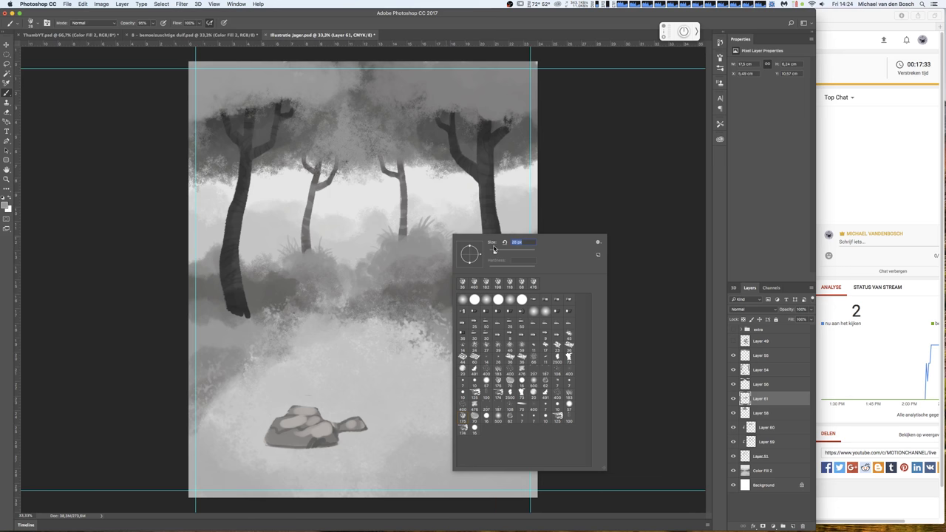
key(Return)
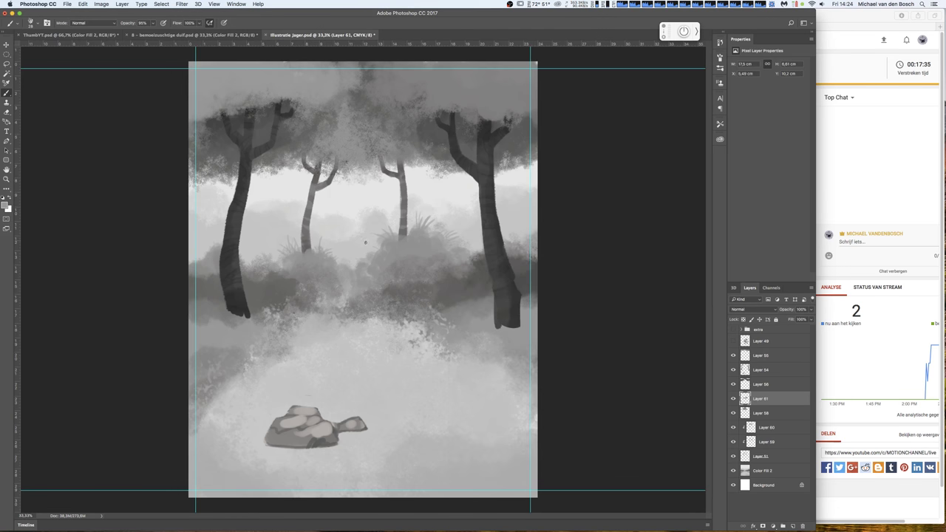
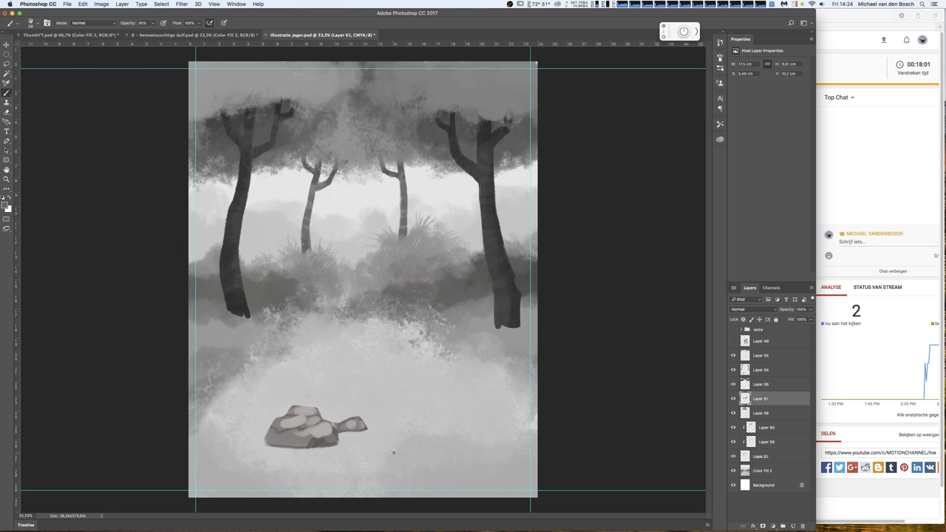
- Erase the Color Fill 2 layer across the sky between the tree trunks to near white
click(733, 470)
click(733, 470)
click(769, 470)
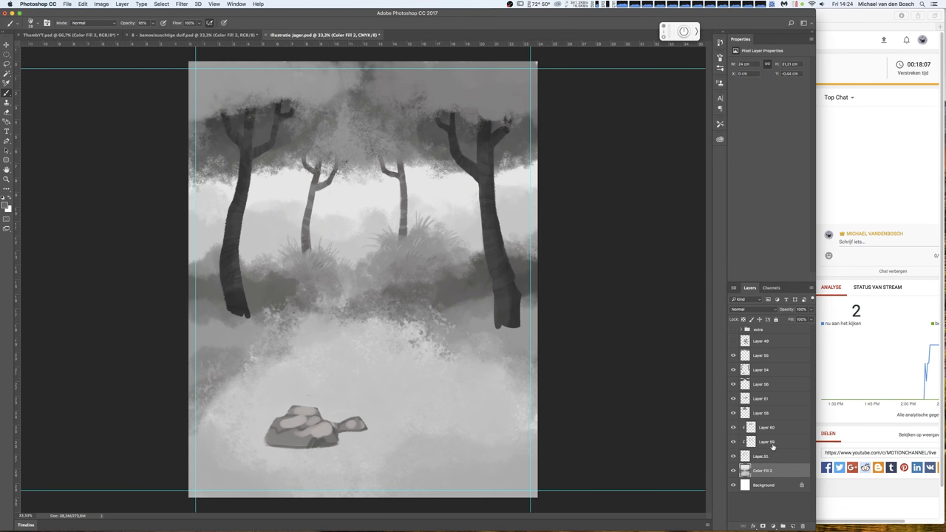
key(e)
click(388, 213)
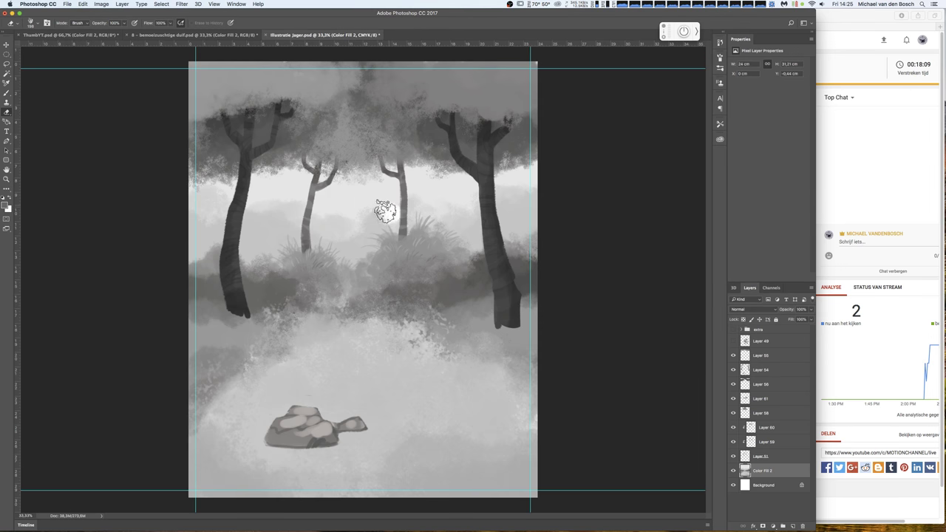
mouse_move(374, 212)
mouse_down()
mouse_move(348, 212)
mouse_move(328, 196)
mouse_move(295, 222)
mouse_move(198, 205)
mouse_move(236, 196)
mouse_move(270, 205)
mouse_move(249, 211)
mouse_move(282, 170)
mouse_move(338, 194)
mouse_move(416, 187)
mouse_move(441, 212)
mouse_move(464, 184)
mouse_move(522, 180)
mouse_move(512, 195)
mouse_move(526, 204)
mouse_move(507, 201)
mouse_move(519, 169)
mouse_up()
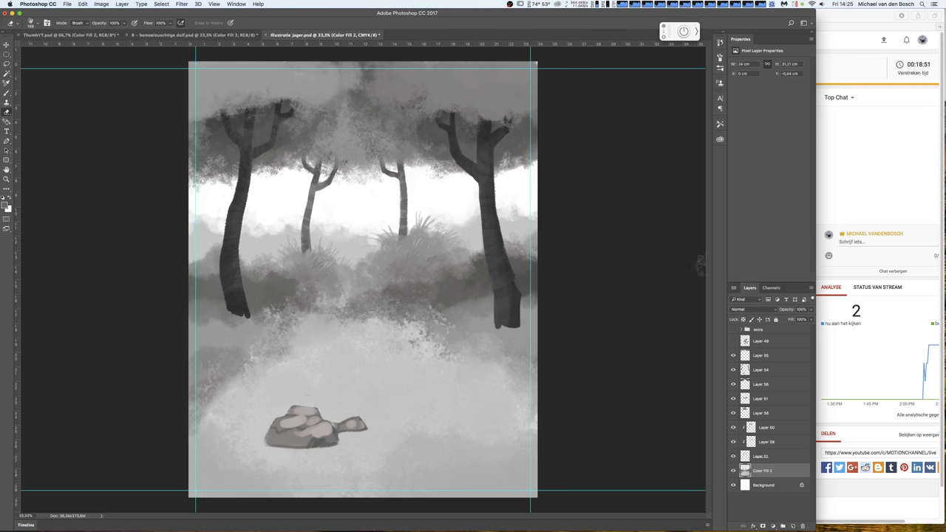
- Add a new layer below Color Fill 2 and shrink the brush to a thin size
click(793, 525)
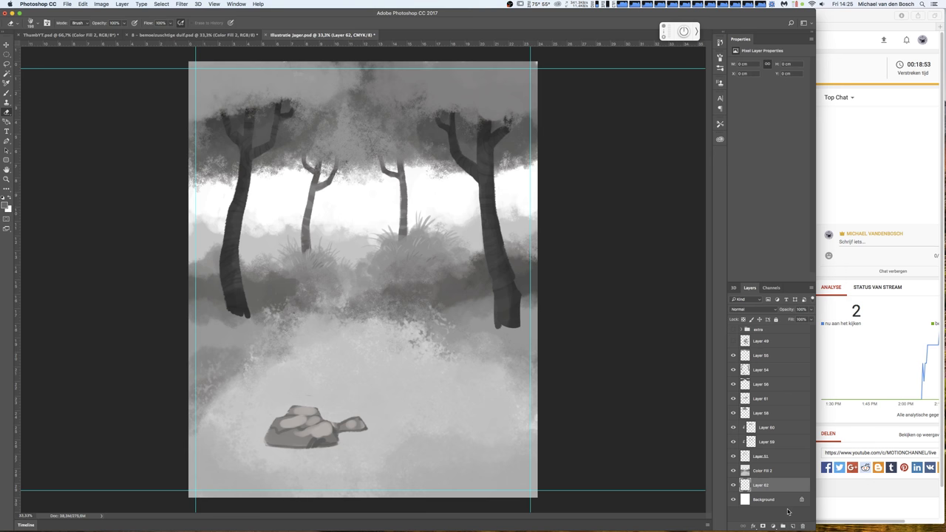
key(b)
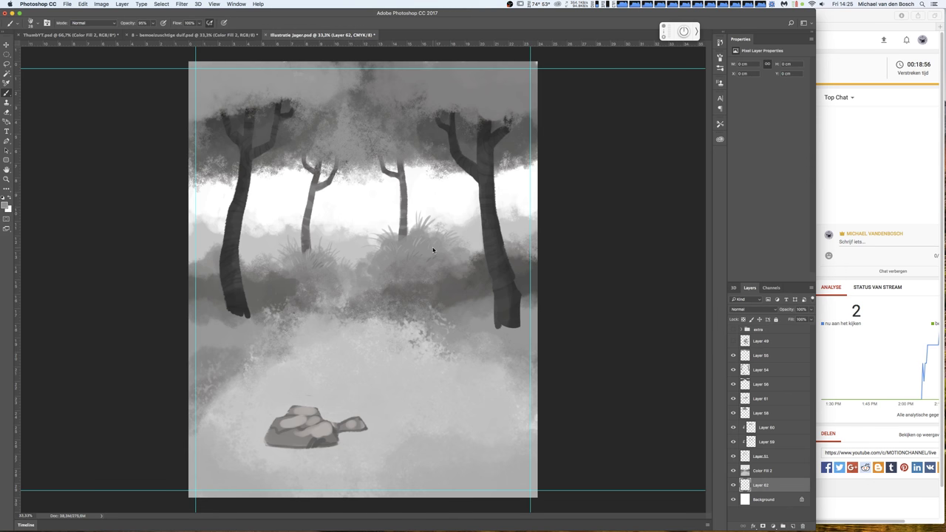
right_click(435, 249)
drag(478, 267, 452, 224)
key(Return)
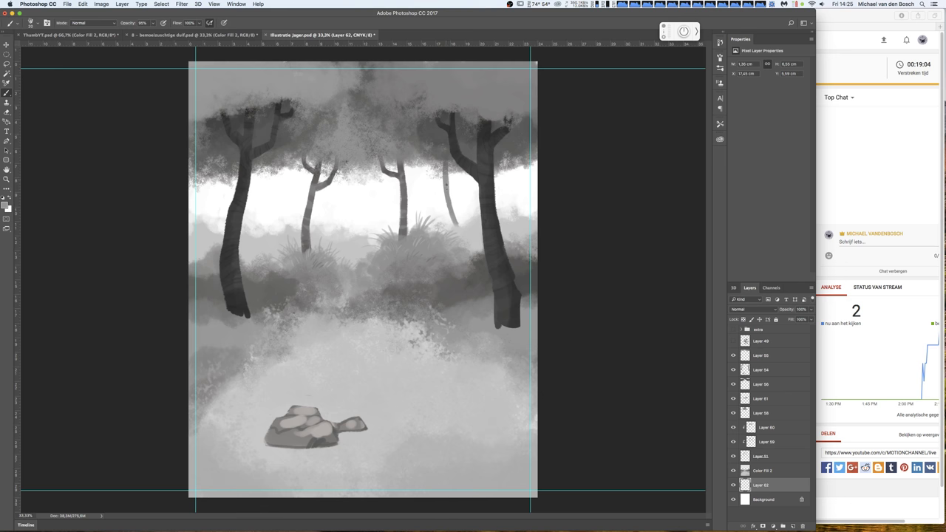
right_click(465, 204)
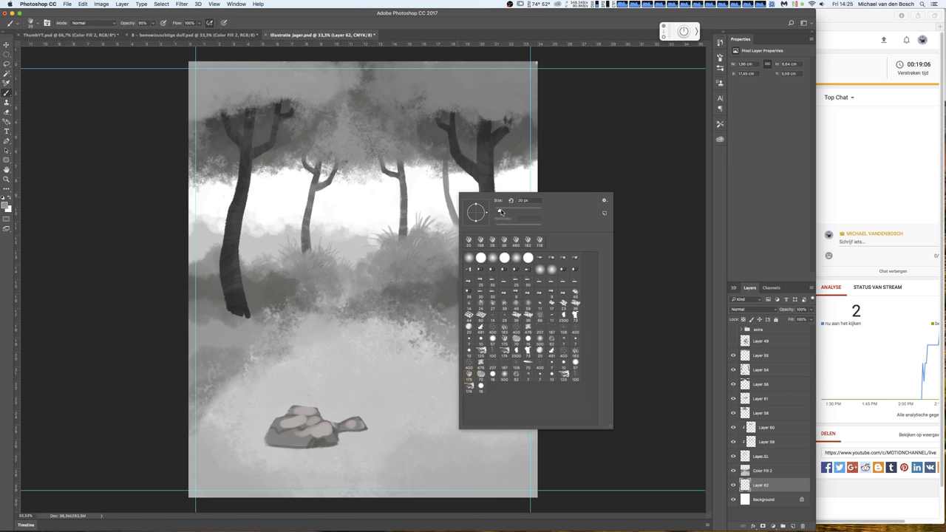
key(Return)
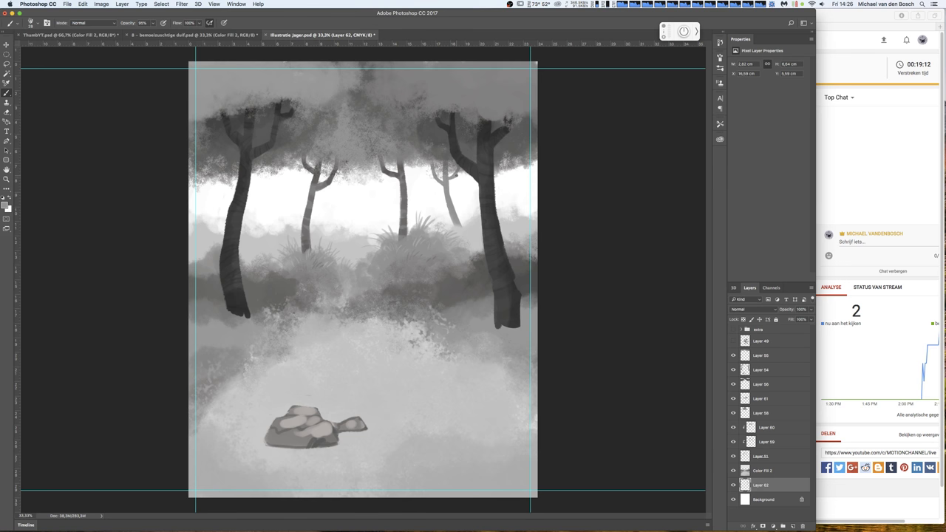
- Paint thin grey background trunks at the right, centre, left of centre and left edge
drag(510, 159, 506, 218)
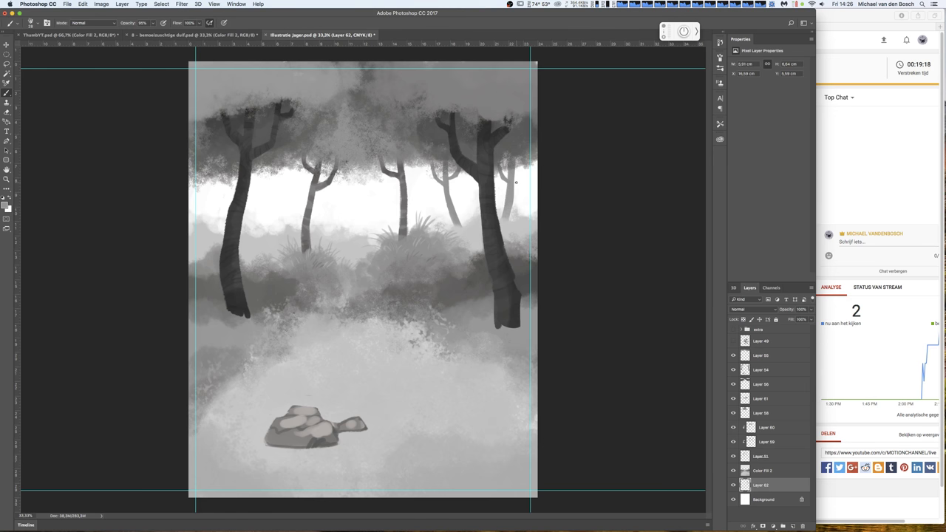
drag(380, 254, 369, 210)
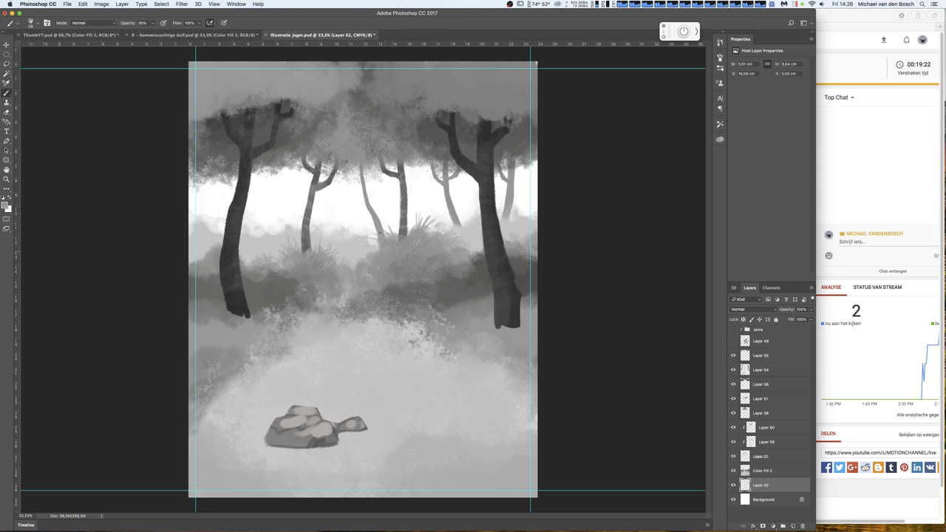
mouse_move(365, 188)
mouse_down()
mouse_move(363, 161)
mouse_move(371, 170)
mouse_move(368, 186)
mouse_move(360, 159)
mouse_up()
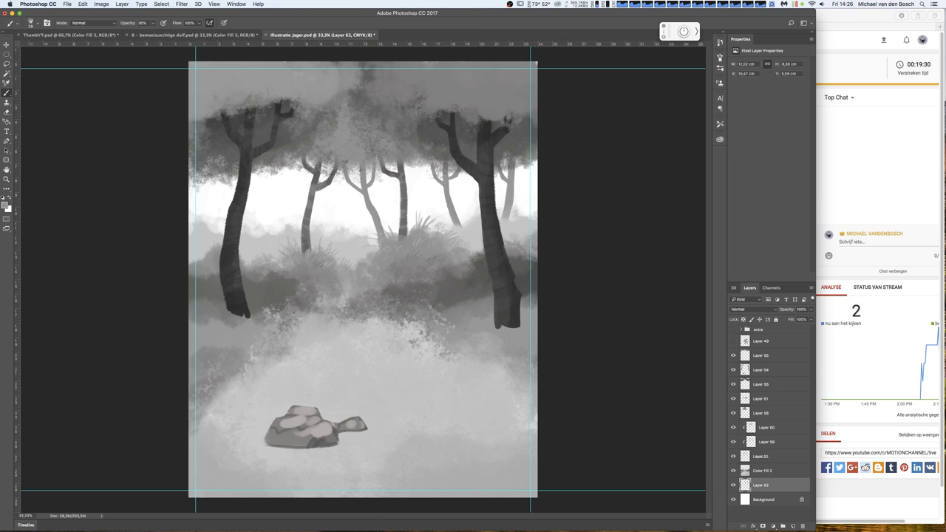
drag(359, 166, 362, 189)
mouse_move(269, 246)
mouse_down()
mouse_move(275, 164)
mouse_move(270, 241)
mouse_move(209, 173)
mouse_move(219, 233)
mouse_up()
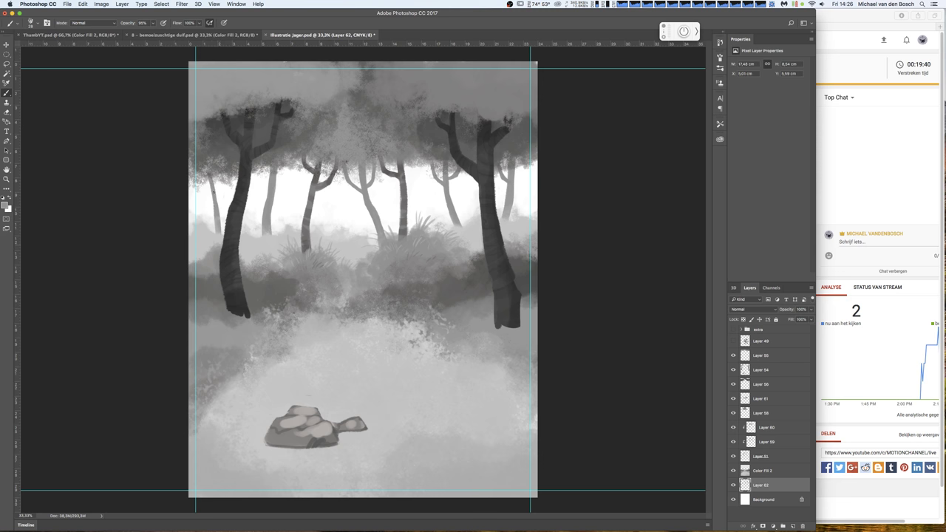
drag(207, 173, 215, 233)
- Add thin branches to the left trunks and beside the right tree
click(209, 200)
drag(215, 201, 222, 173)
drag(267, 186, 256, 170)
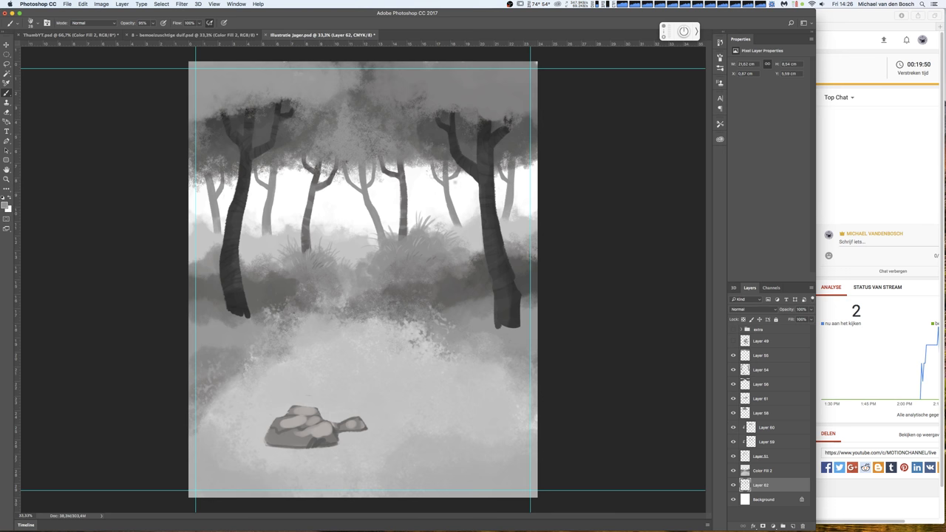
drag(448, 181, 463, 226)
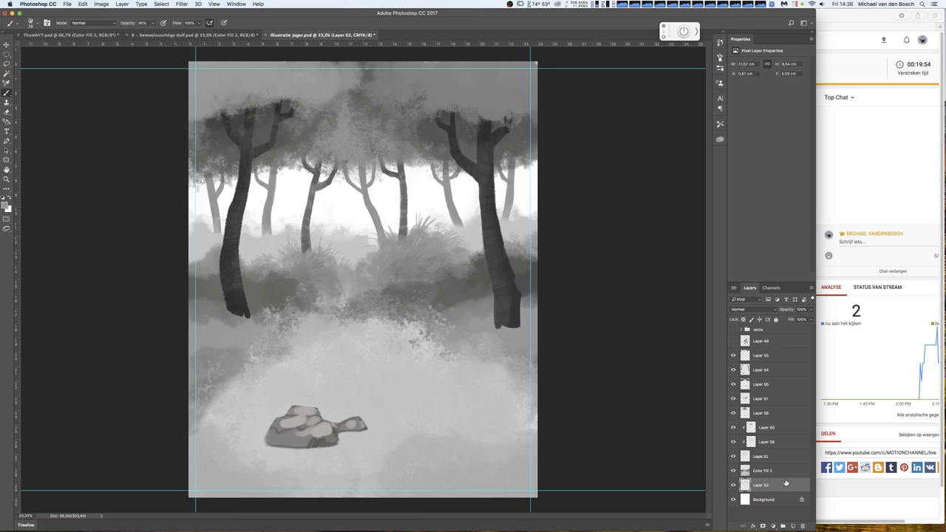
click(793, 525)
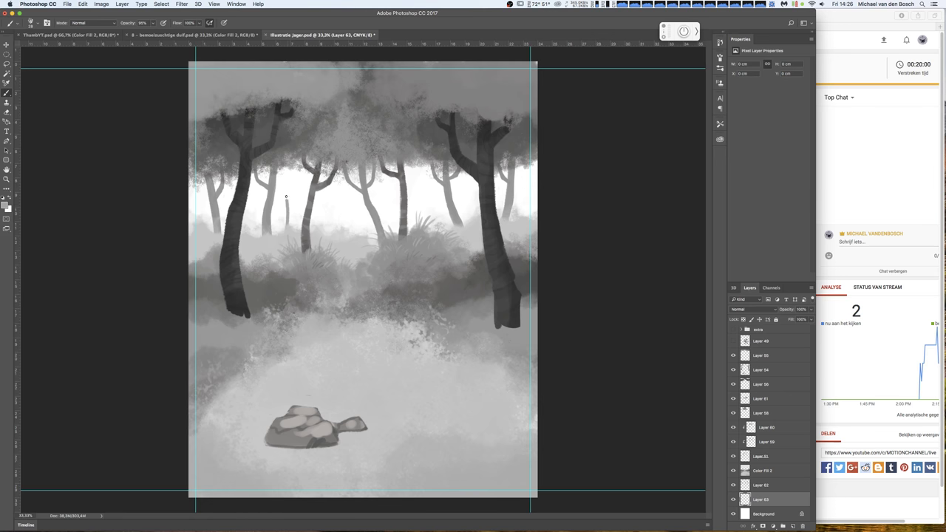
- Paint thin trunks with branches in the centre background and beside the large right trunk
mouse_move(287, 225)
mouse_down()
mouse_move(292, 159)
mouse_move(287, 228)
mouse_up()
key(ctrl+z)
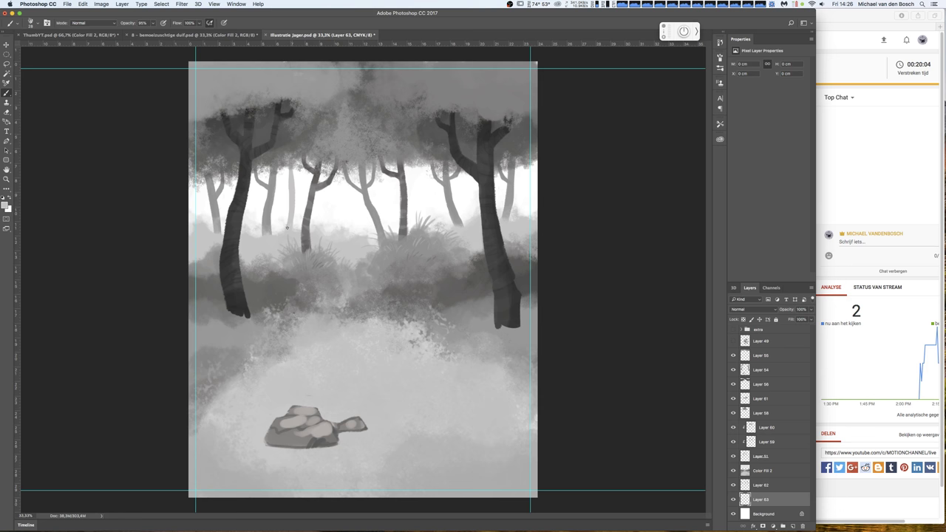
mouse_move(288, 162)
mouse_down()
mouse_move(288, 184)
mouse_move(300, 164)
mouse_up()
drag(290, 197, 288, 182)
drag(414, 158, 415, 229)
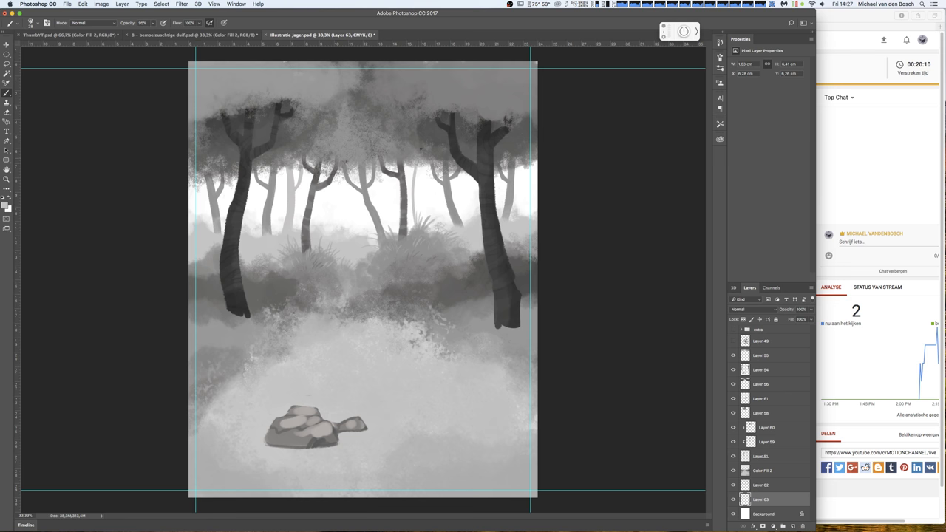
mouse_move(415, 175)
mouse_down()
mouse_move(418, 229)
mouse_move(418, 154)
mouse_up()
mouse_move(467, 221)
mouse_down()
mouse_move(469, 175)
mouse_move(470, 226)
mouse_up()
mouse_move(468, 192)
mouse_down()
mouse_move(459, 171)
mouse_move(465, 191)
mouse_up()
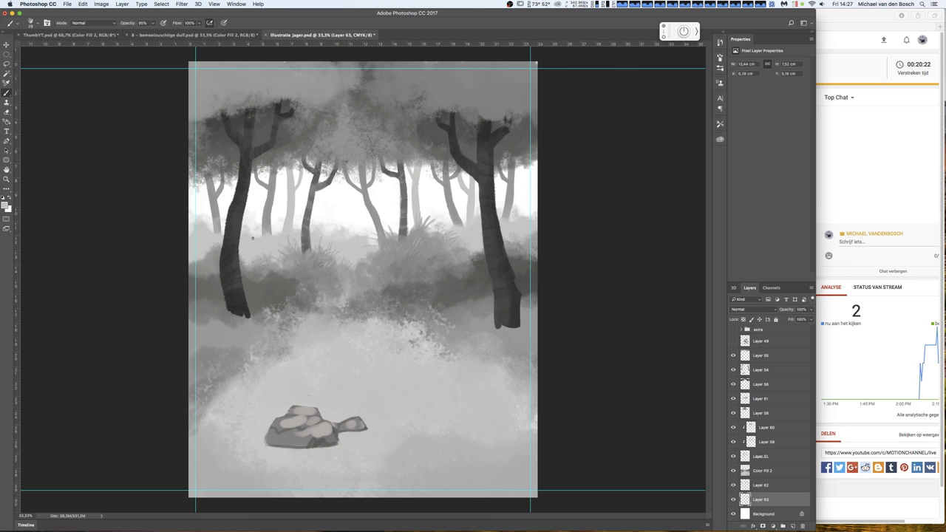
- Add thin twigs left of the big left trunk and between the central trees on Layer 63
drag(252, 241, 250, 186)
drag(249, 225, 248, 201)
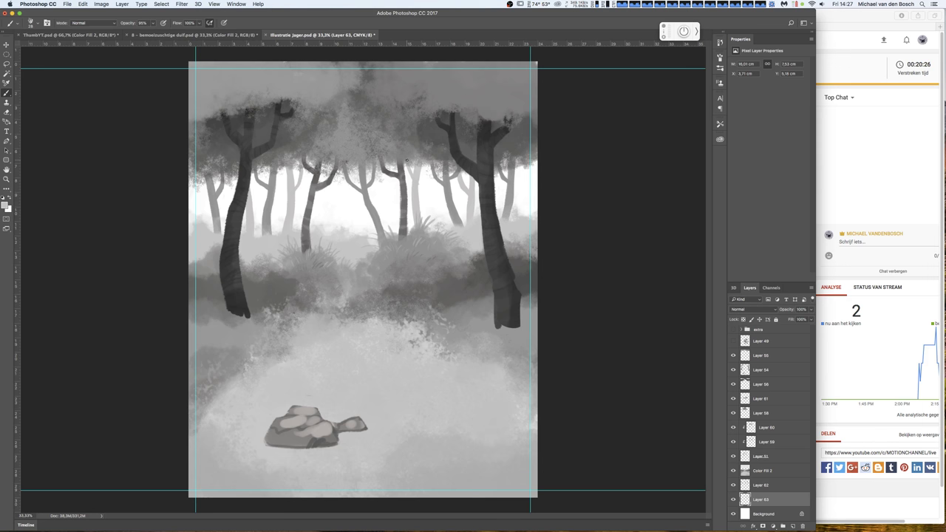
mouse_move(435, 234)
mouse_down()
mouse_move(440, 164)
mouse_move(438, 221)
mouse_move(435, 189)
mouse_up()
alt+click(454, 226)
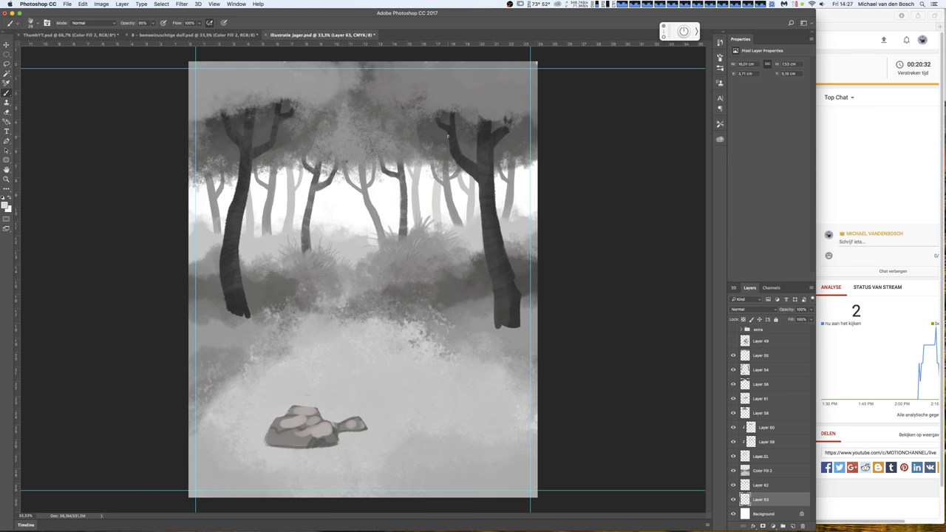
drag(333, 231, 336, 191)
drag(338, 226, 340, 176)
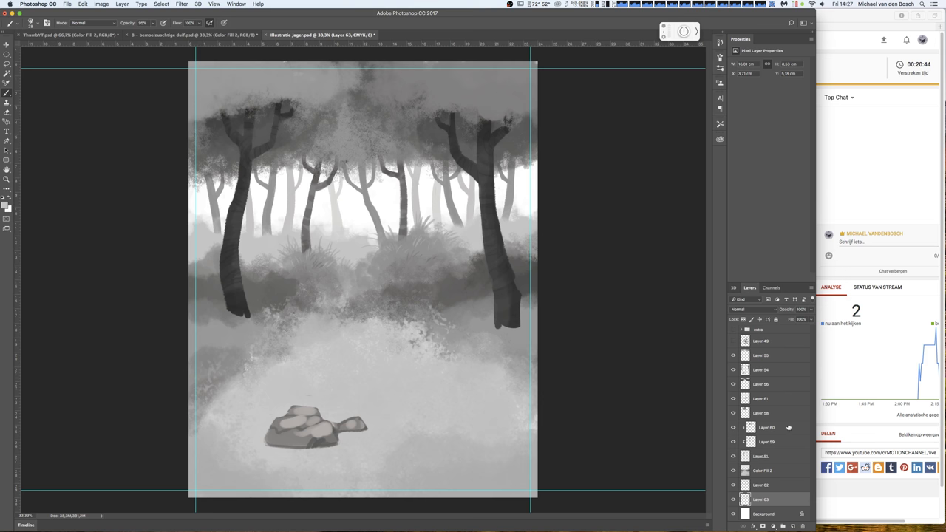
click(765, 484)
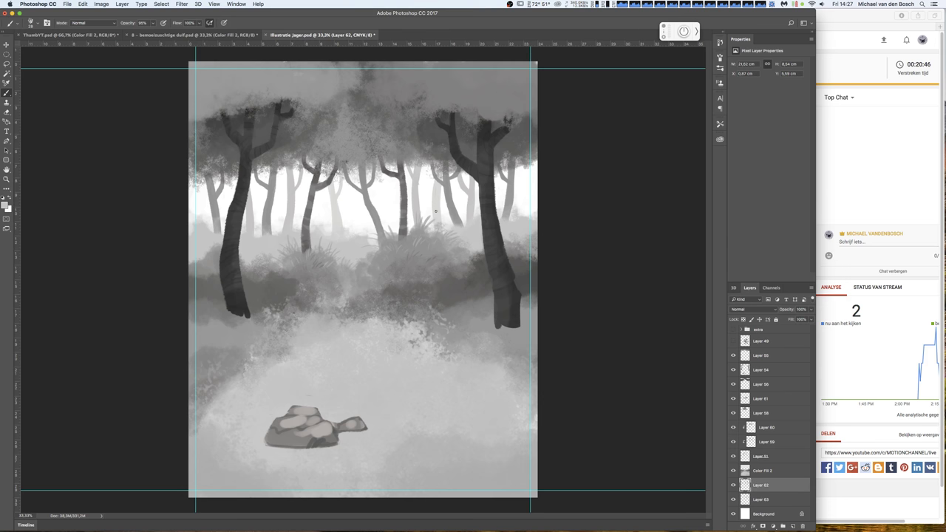
click(769, 500)
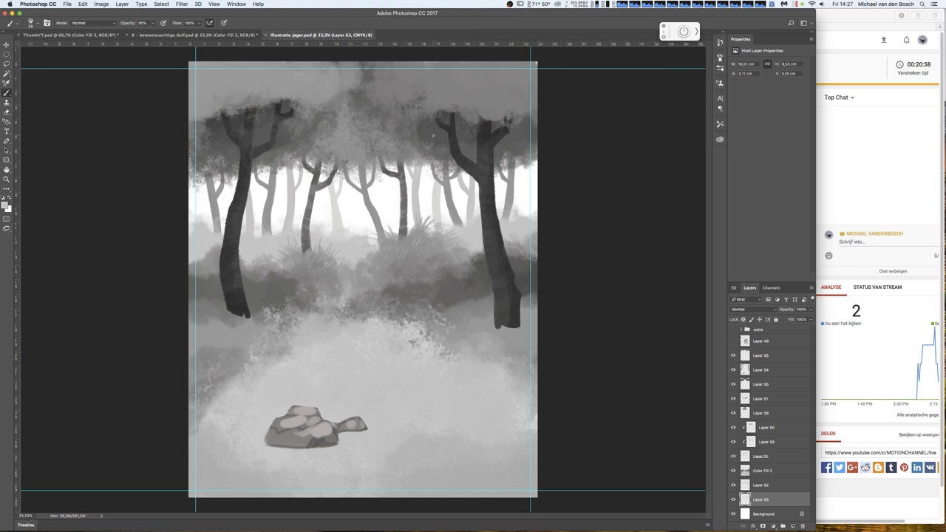
click(733, 355)
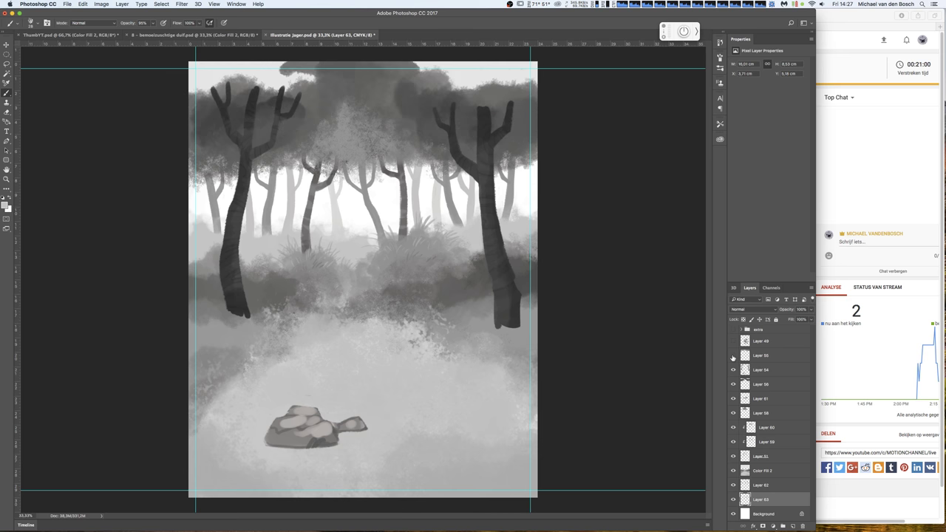
- Add a new layer above Layer 55 and paint foliage on the top-right tree crown
click(733, 355)
click(771, 358)
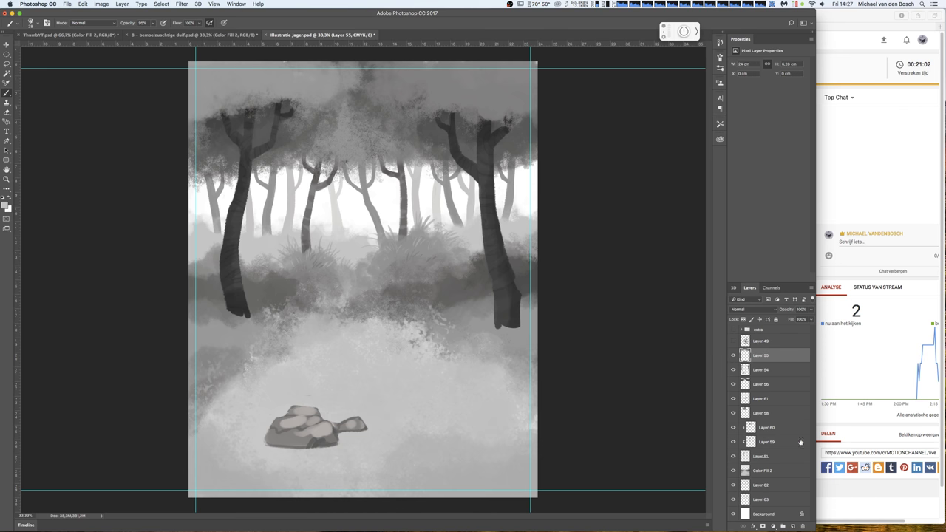
click(792, 525)
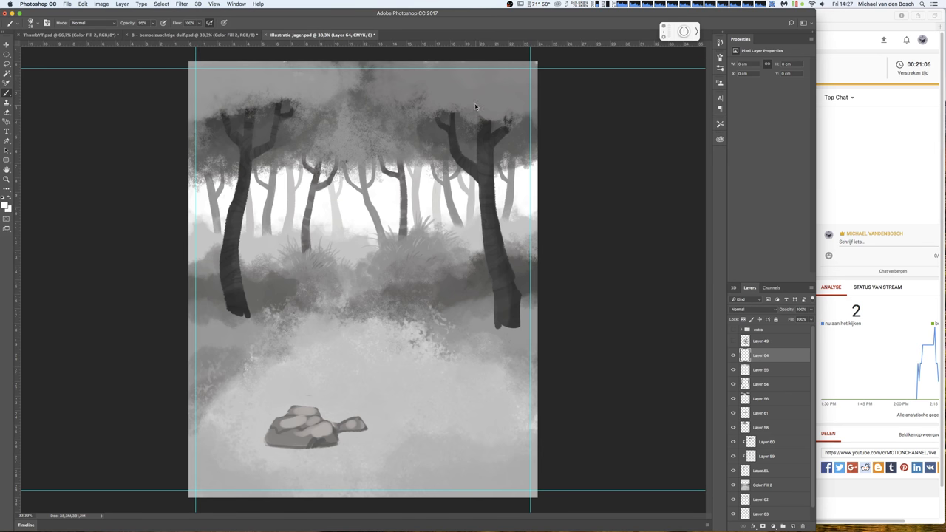
right_click(478, 108)
drag(554, 123, 559, 123)
key(Return)
mouse_move(494, 81)
mouse_down()
mouse_move(507, 99)
mouse_move(466, 93)
mouse_up()
- With a 1400 px brush, paint brighter foliage over the treetops and fade Layer 64 to about 46%
right_click(533, 124)
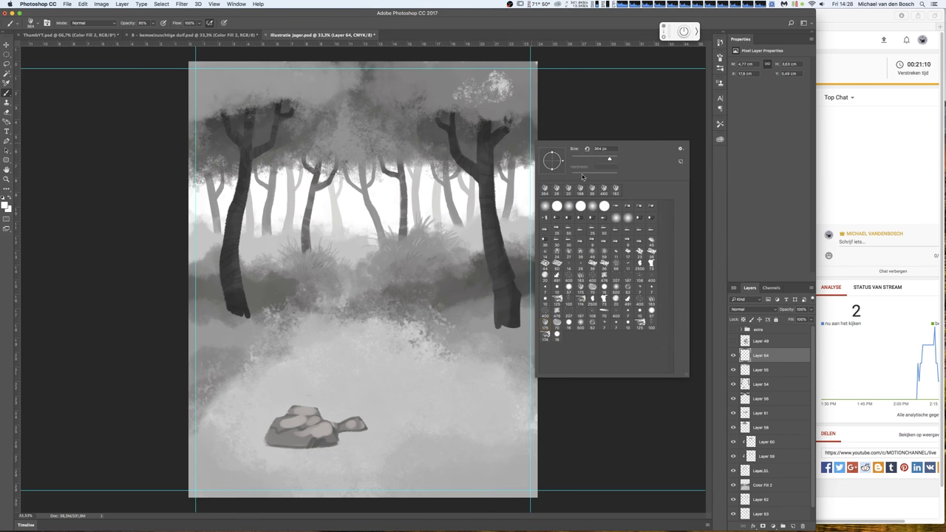
drag(606, 159, 612, 159)
key(Return)
drag(473, 82, 509, 100)
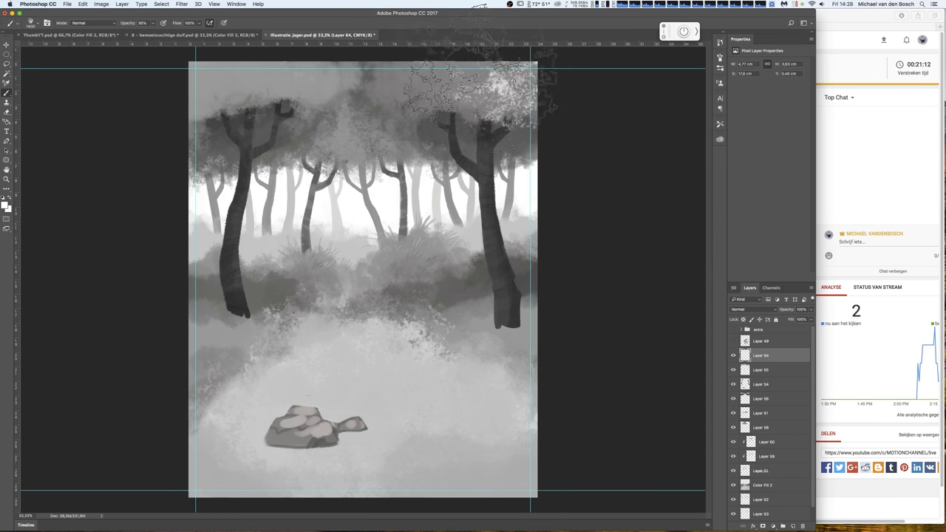
mouse_move(458, 66)
mouse_down()
mouse_move(517, 88)
mouse_move(443, 59)
mouse_up()
drag(281, 85, 221, 99)
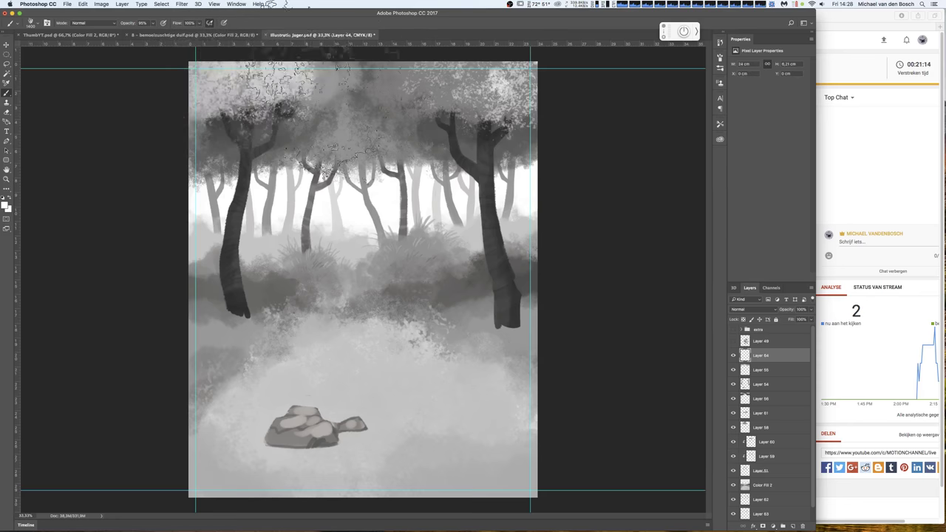
drag(811, 309, 792, 320)
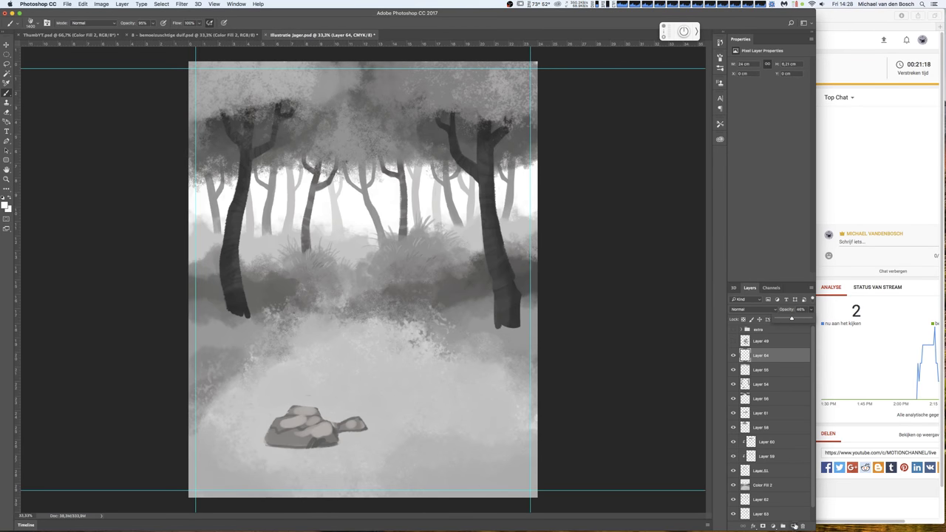
- On a new layer, paint leafy texture across the top-left and top-centre foliage
click(793, 526)
right_click(482, 88)
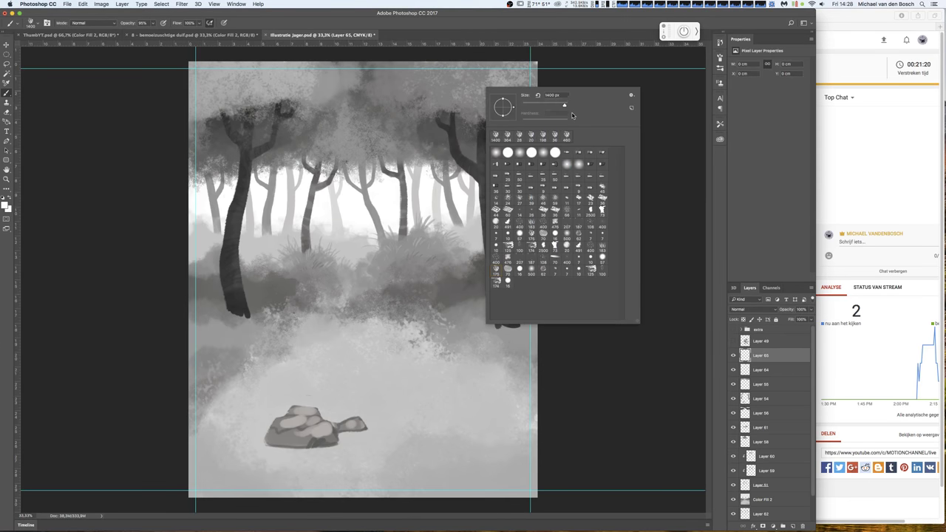
drag(458, 89, 196, 100)
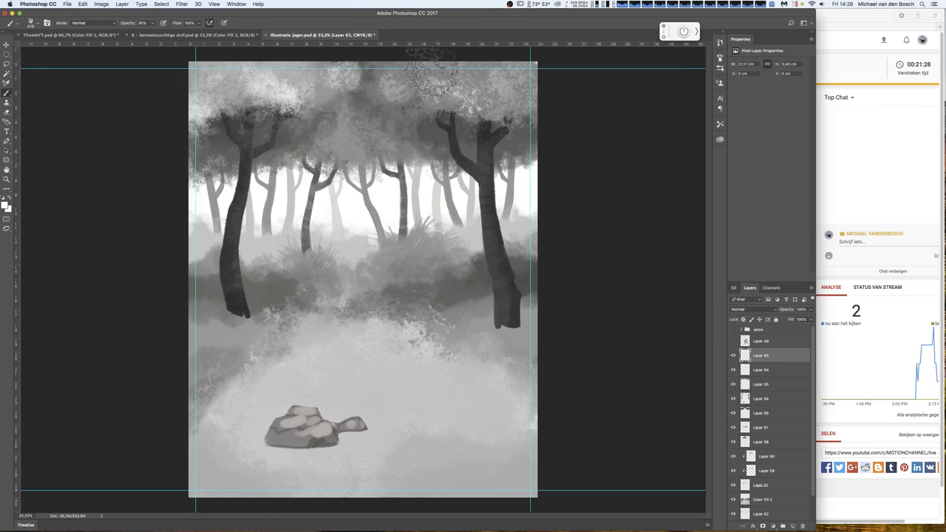
mouse_move(428, 78)
mouse_down()
mouse_move(418, 83)
mouse_move(415, 104)
mouse_up()
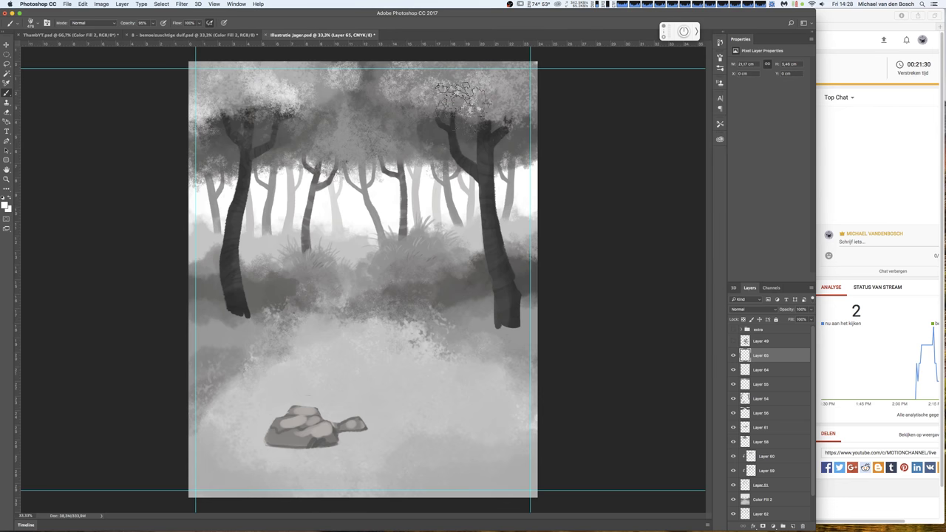
right_click(484, 94)
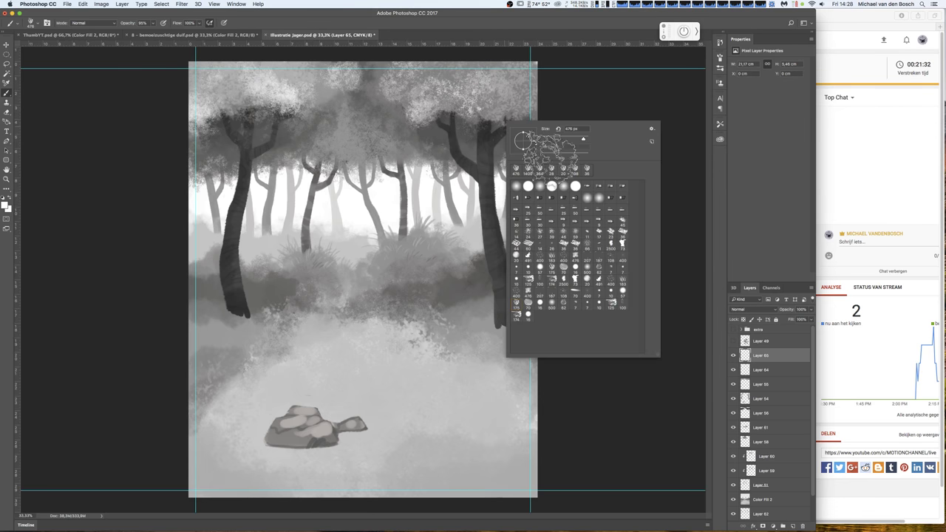
click(490, 103)
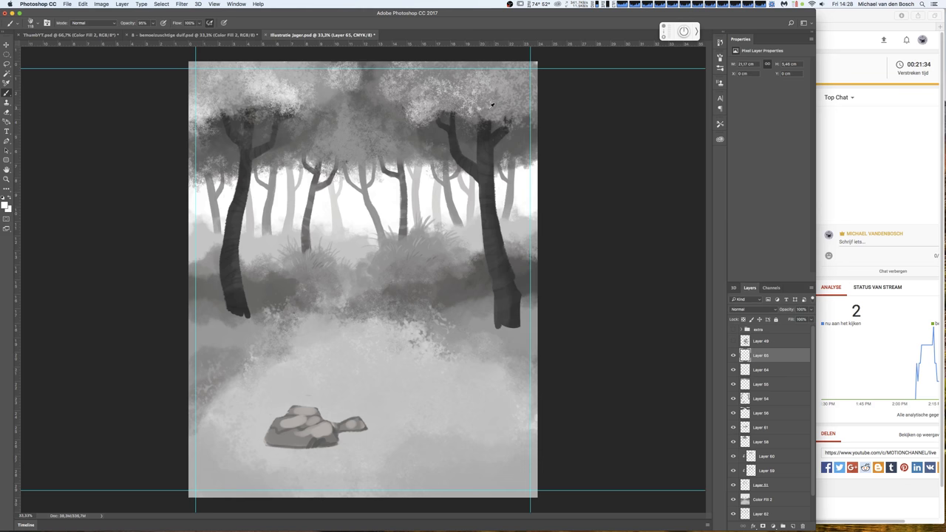
right_click(436, 124)
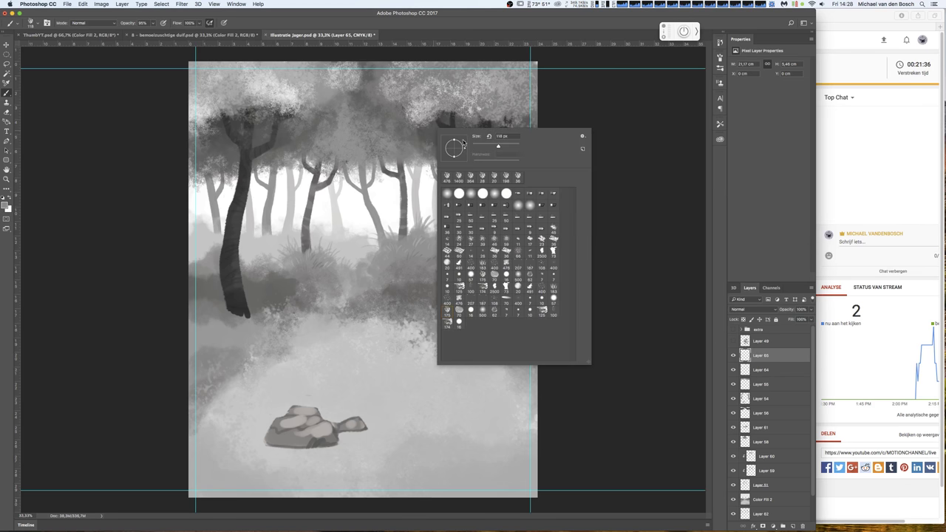
click(437, 124)
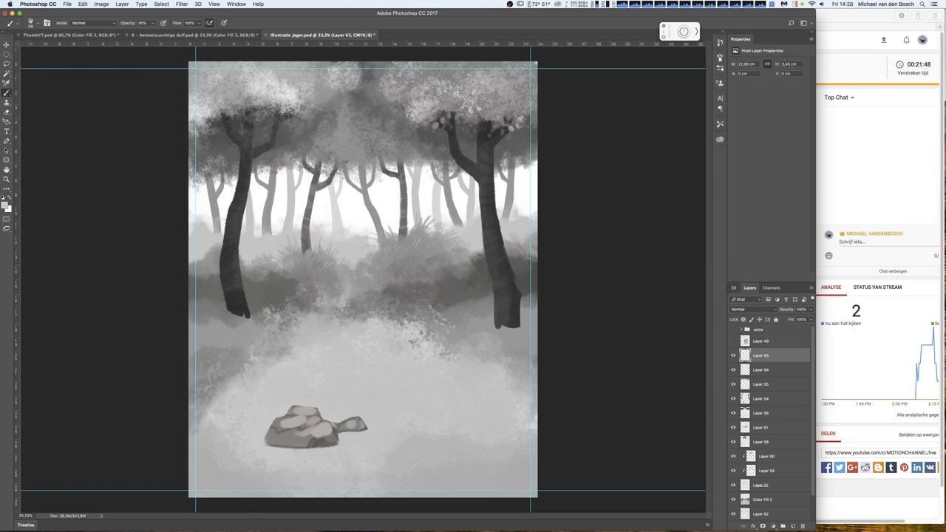
- Add small leaf marks on the right treetops and lower the texture layer to 73% opacity
mouse_move(520, 122)
mouse_down()
mouse_move(499, 119)
mouse_move(527, 121)
mouse_up()
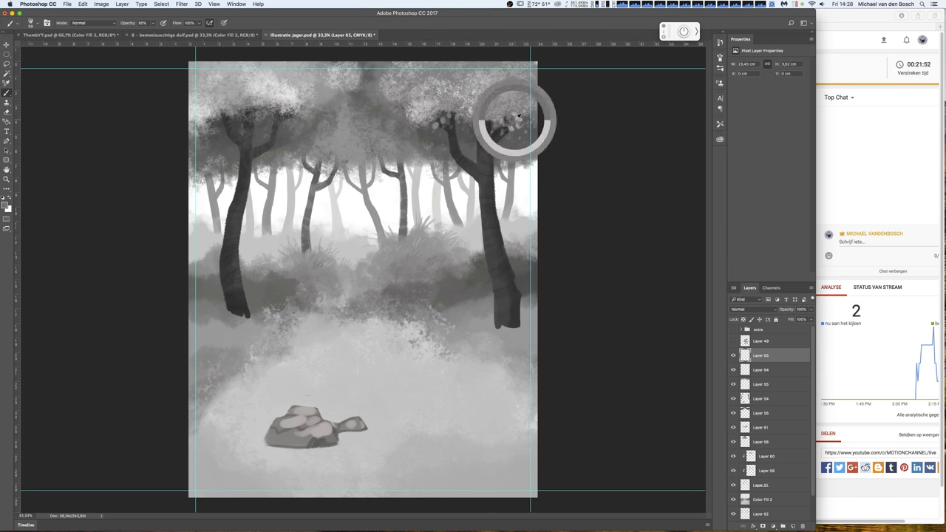
click(521, 116)
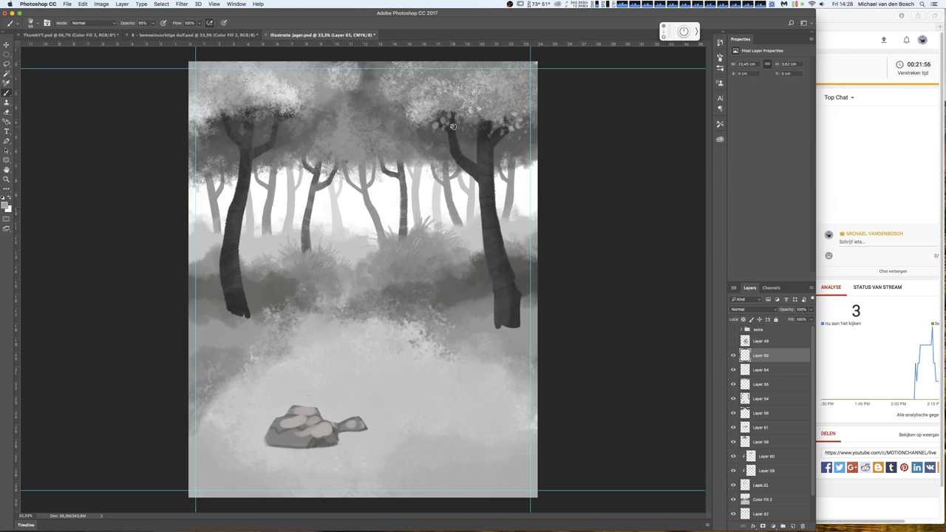
drag(462, 133, 464, 137)
right_click(442, 130)
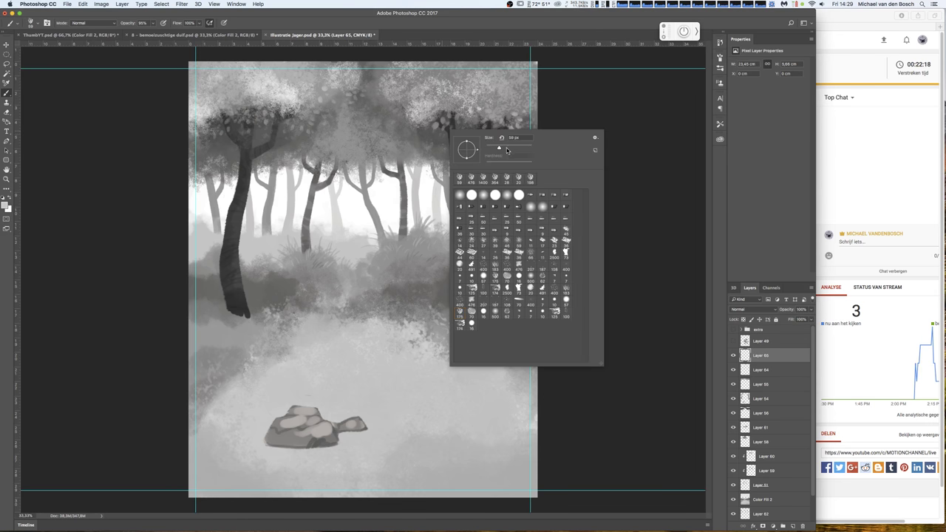
click(453, 88)
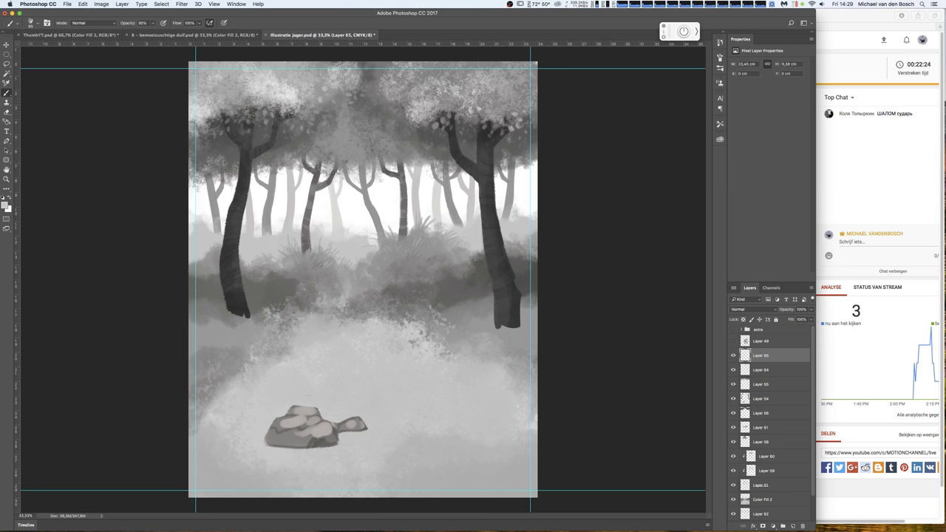
drag(811, 310, 798, 319)
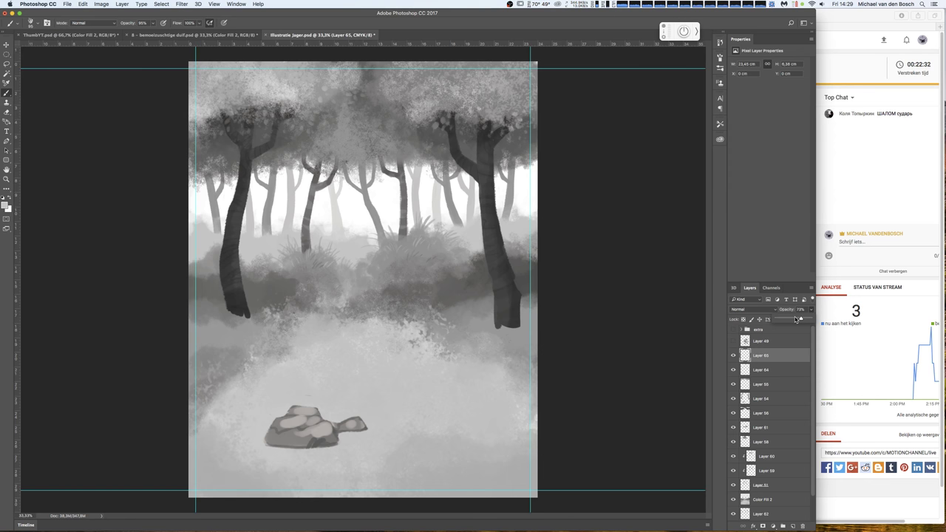
key(Return)
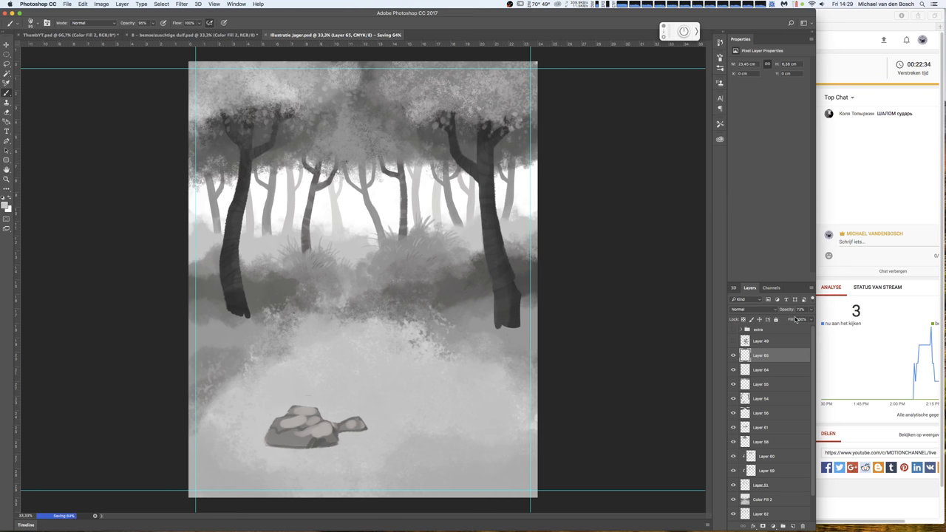
- Select Layer 54 and add a new empty layer above it
click(733, 398)
click(733, 398)
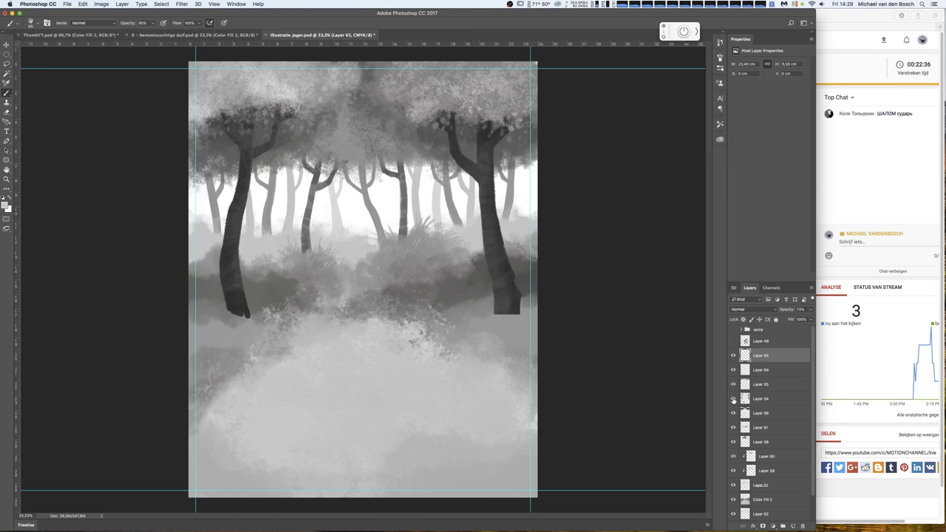
click(779, 402)
click(793, 525)
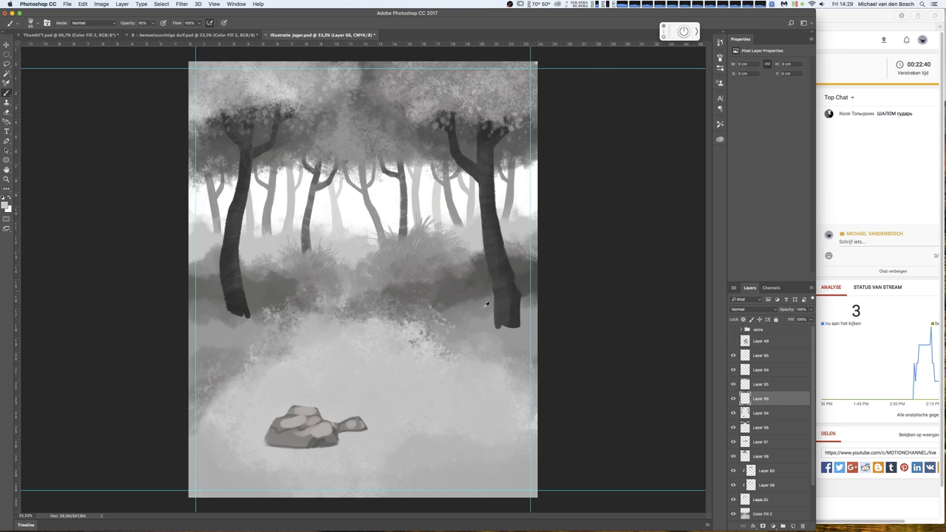
- Paint and blend a dark bush patch at the right trunk's base
mouse_move(490, 323)
mouse_down()
mouse_move(529, 325)
mouse_move(527, 315)
mouse_up()
drag(522, 316, 516, 291)
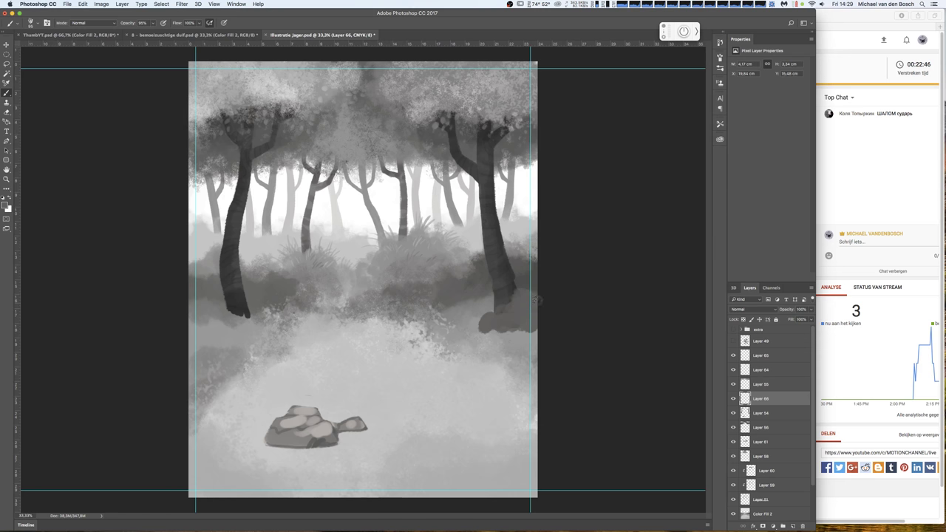
mouse_move(520, 309)
mouse_down()
mouse_move(522, 298)
mouse_move(535, 318)
mouse_move(490, 310)
mouse_up()
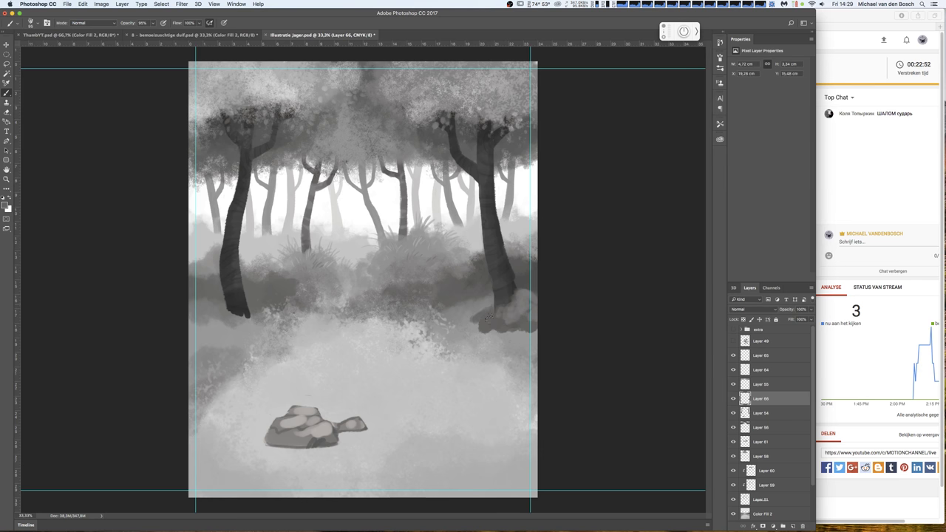
mouse_move(490, 310)
mouse_down()
mouse_move(470, 326)
mouse_move(510, 334)
mouse_move(487, 311)
mouse_move(510, 273)
mouse_up()
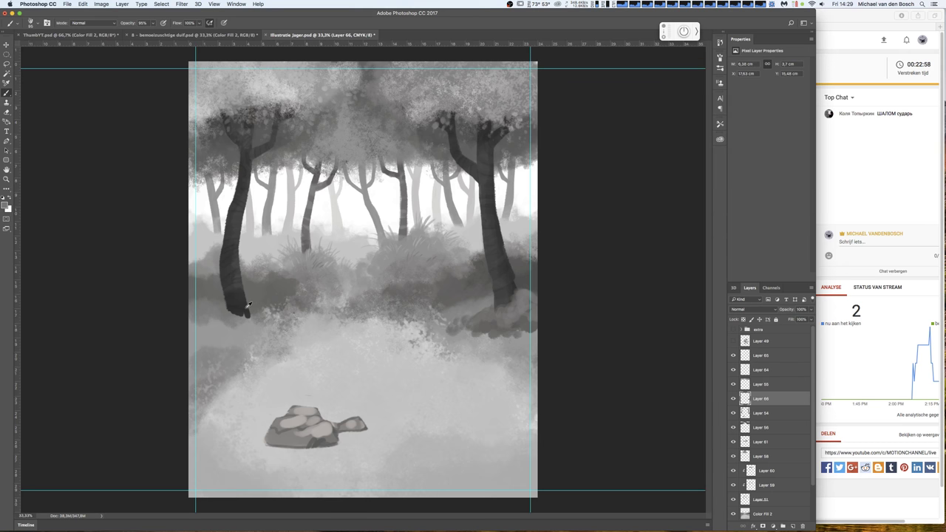
- Paint soft and lighter grey strokes around the left tree's base using a sampled grey
mouse_move(229, 316)
mouse_down()
mouse_move(253, 316)
mouse_move(247, 306)
mouse_move(297, 315)
mouse_move(242, 327)
mouse_move(209, 304)
mouse_move(214, 289)
mouse_move(231, 304)
mouse_move(260, 299)
mouse_move(186, 303)
mouse_up()
right_click(289, 314)
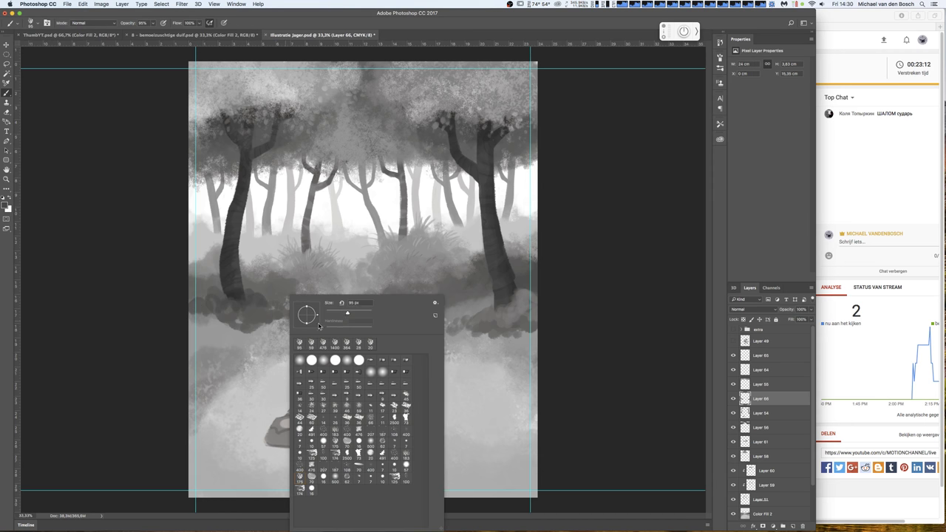
click(254, 299)
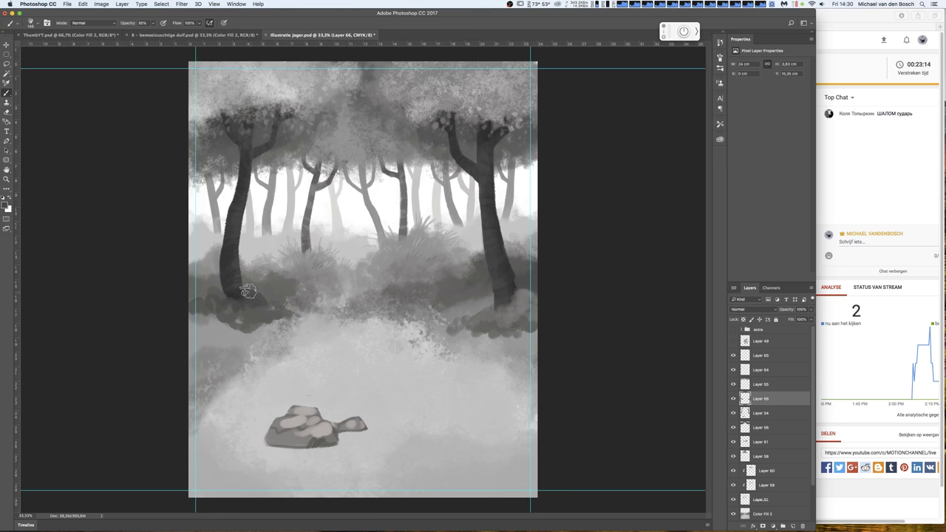
click(251, 295)
alt+click(264, 287)
mouse_move(252, 292)
mouse_down()
mouse_move(267, 303)
mouse_move(244, 307)
mouse_up()
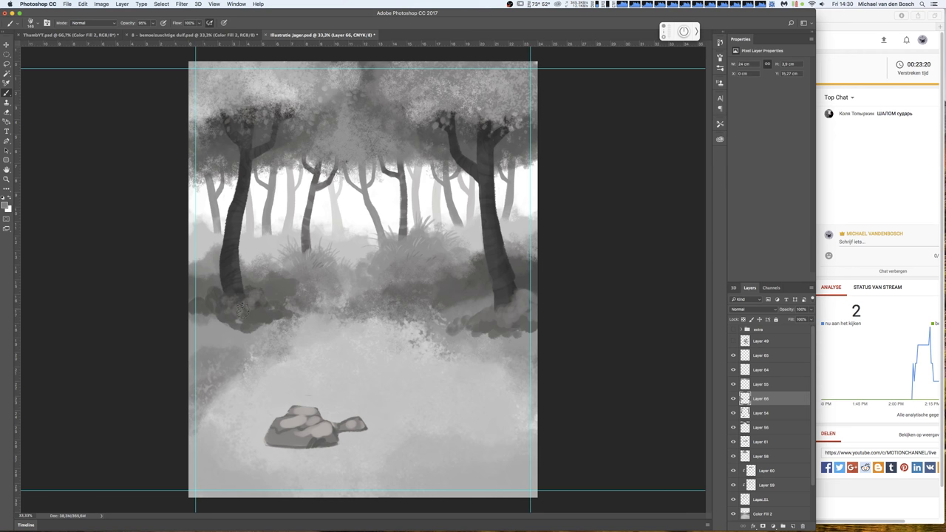
- With a 332 px brush, paint bushes along the left base and darken the right bush
right_click(283, 300)
drag(346, 310, 356, 310)
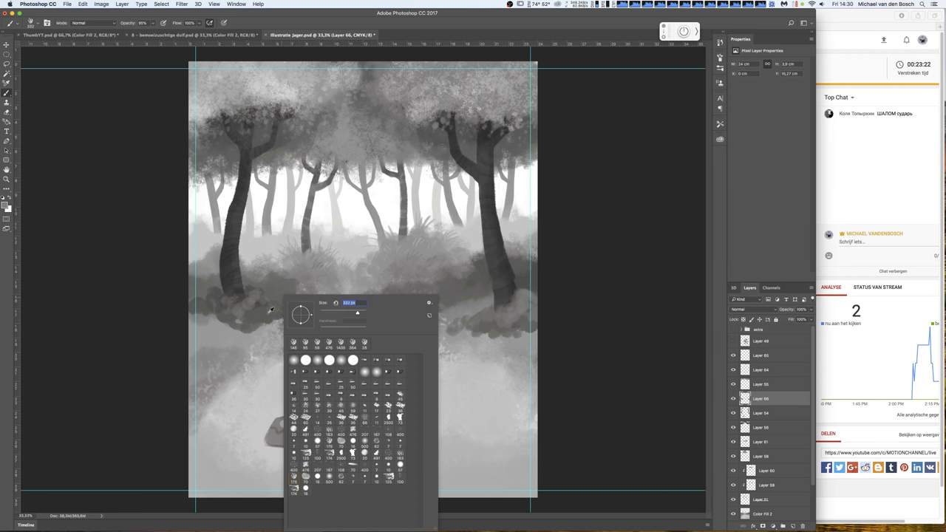
key(Return)
mouse_move(196, 310)
mouse_down()
mouse_move(193, 303)
mouse_move(263, 294)
mouse_up()
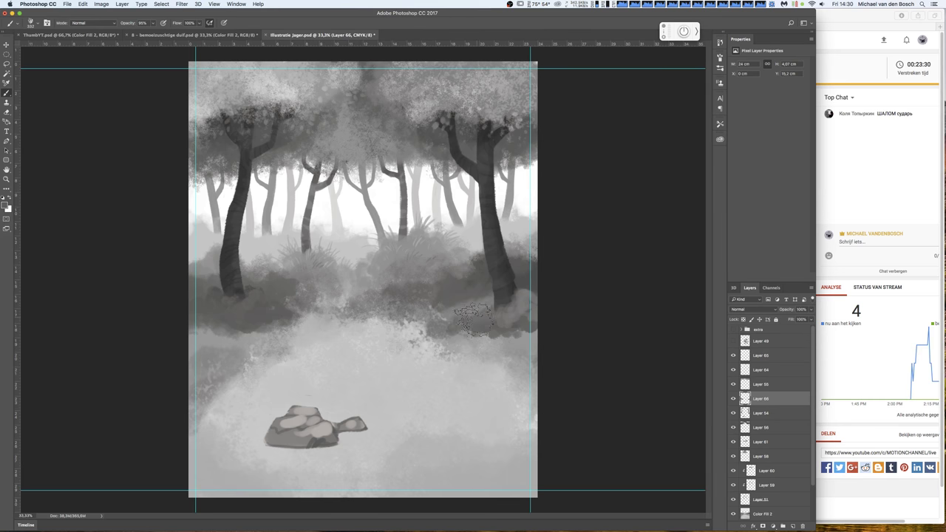
mouse_move(484, 323)
mouse_down()
mouse_move(523, 338)
mouse_move(503, 342)
mouse_up()
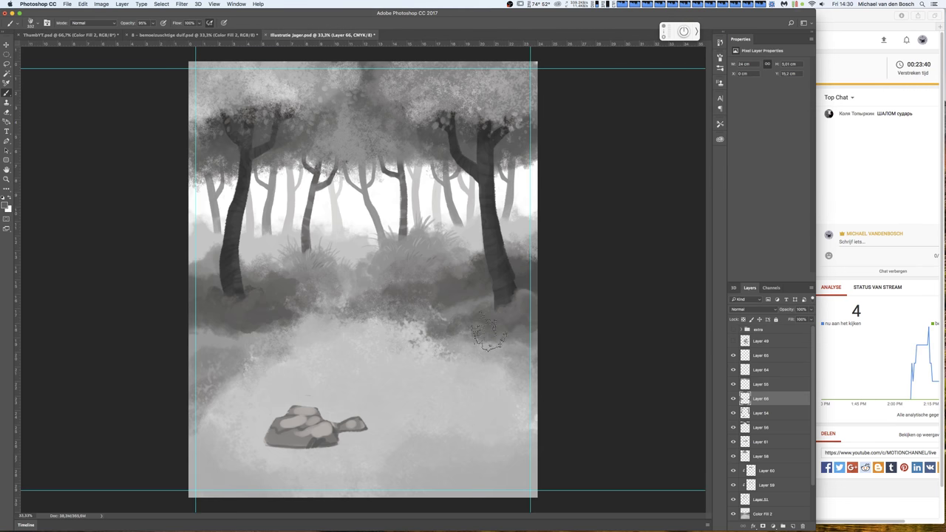
click(234, 304)
key(ctrl+shift+alt+n)
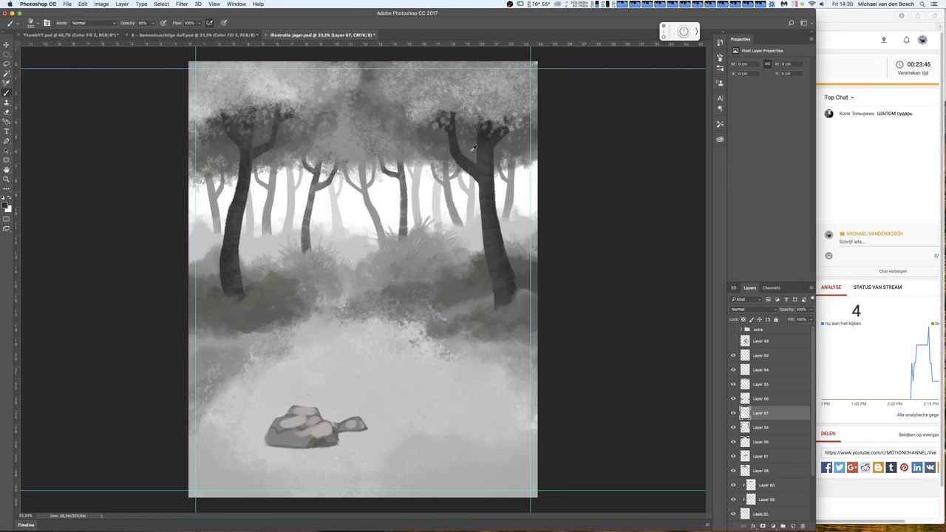
- Paint dark grass and fern blades around both tree bases with a smaller brush
mouse_move(240, 279)
mouse_down()
mouse_move(192, 284)
mouse_move(222, 273)
mouse_move(278, 293)
mouse_up()
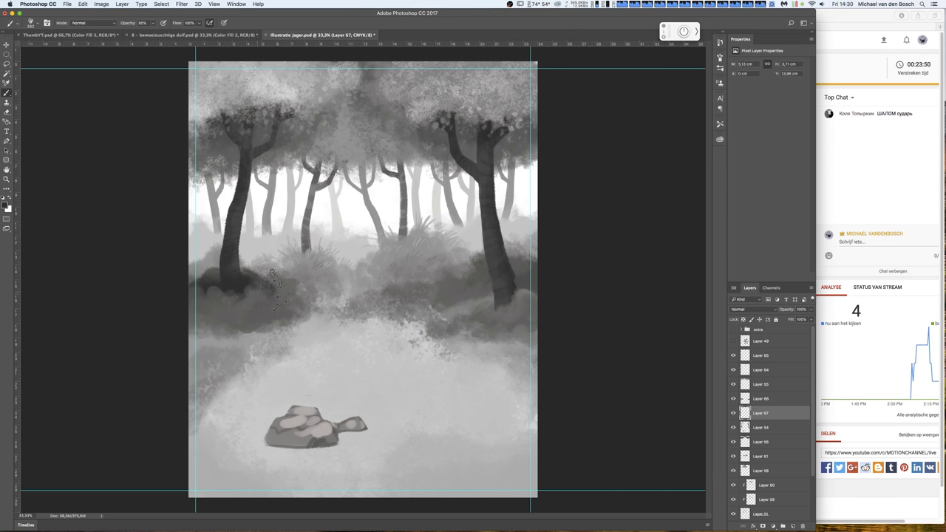
mouse_move(473, 303)
mouse_down()
mouse_move(487, 292)
mouse_move(541, 289)
mouse_move(480, 286)
mouse_move(459, 310)
mouse_up()
right_click(506, 294)
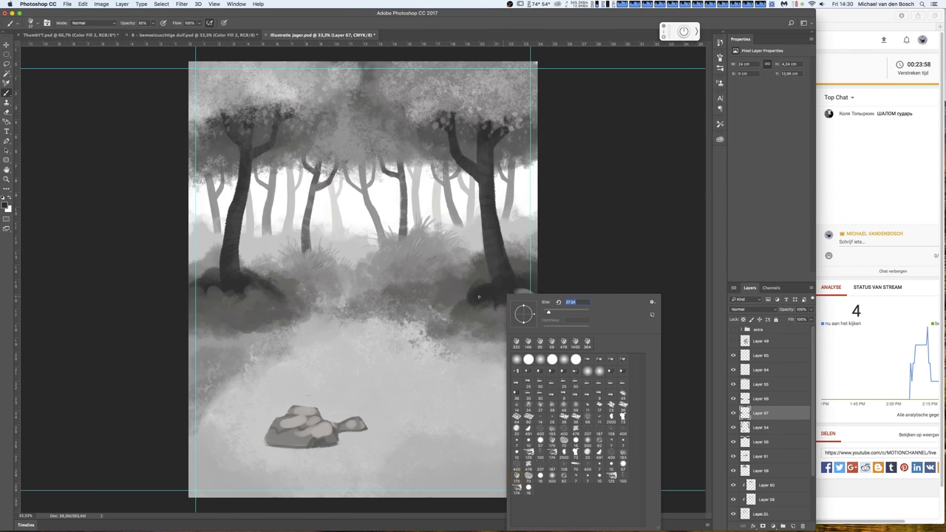
key(Return)
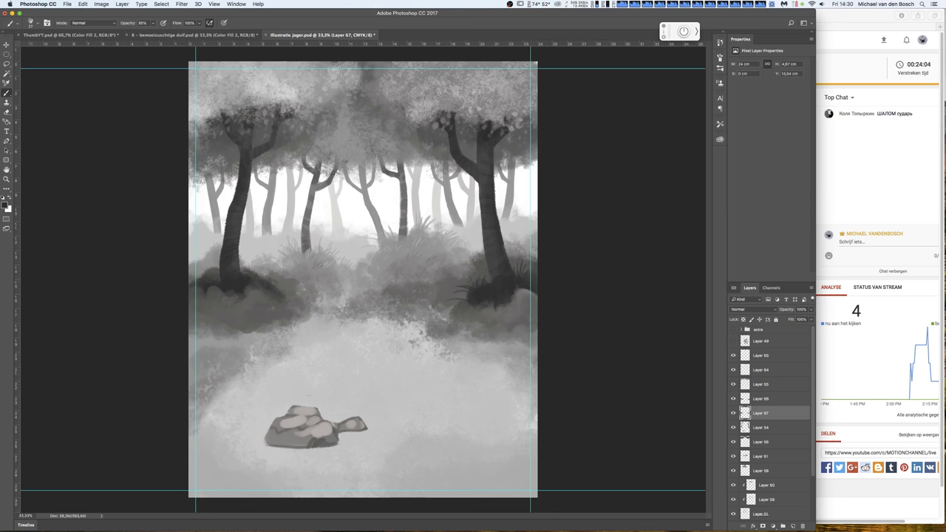
mouse_move(255, 272)
mouse_down()
mouse_move(254, 262)
mouse_move(265, 266)
mouse_up()
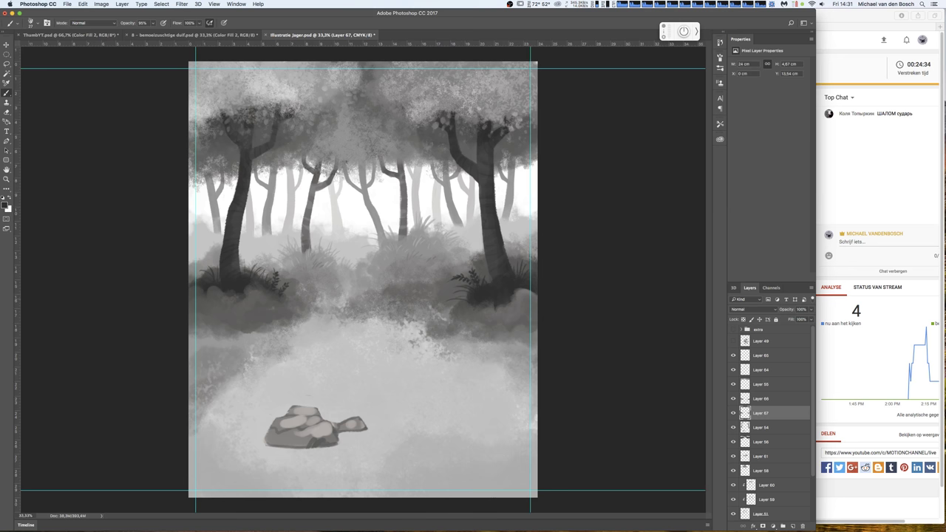
alt+click(490, 288)
- Fade the fern layer to 59% opacity and select Layer 66
click(811, 310)
drag(811, 311, 795, 319)
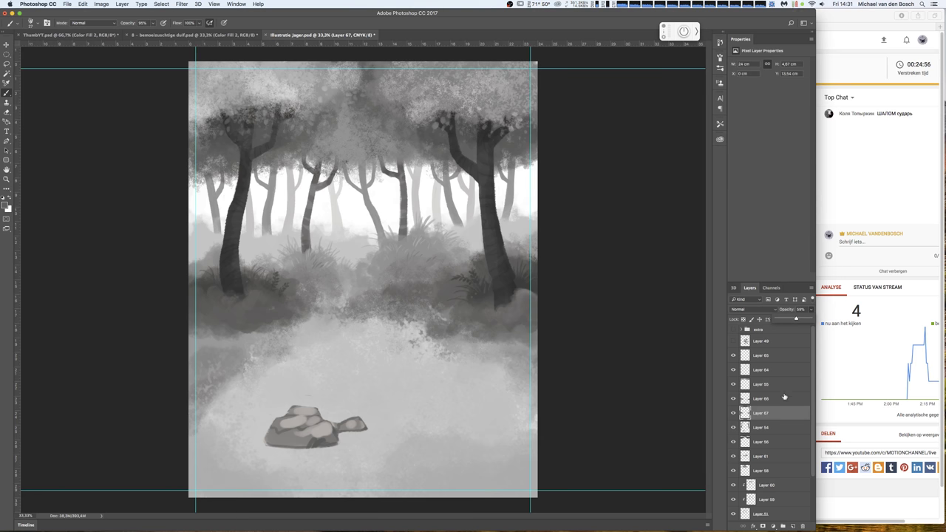
click(732, 404)
click(750, 398)
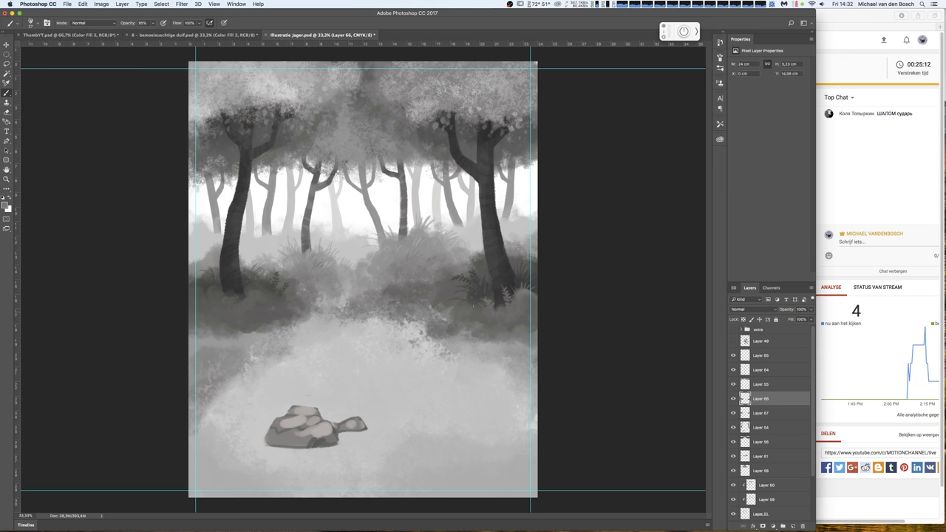
- Sample light and dark greys for fern blades at the left tree base, then reset colours
alt+click(498, 340)
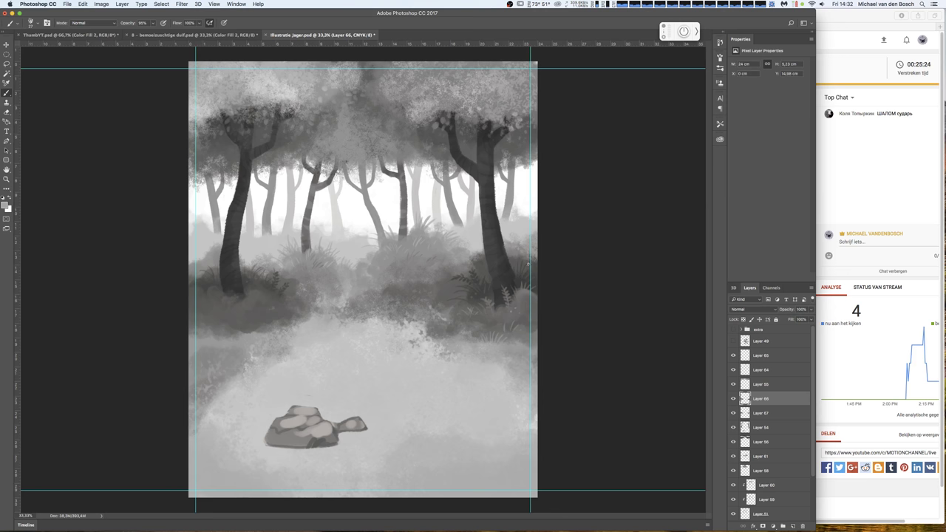
alt+click(254, 285)
alt+click(310, 290)
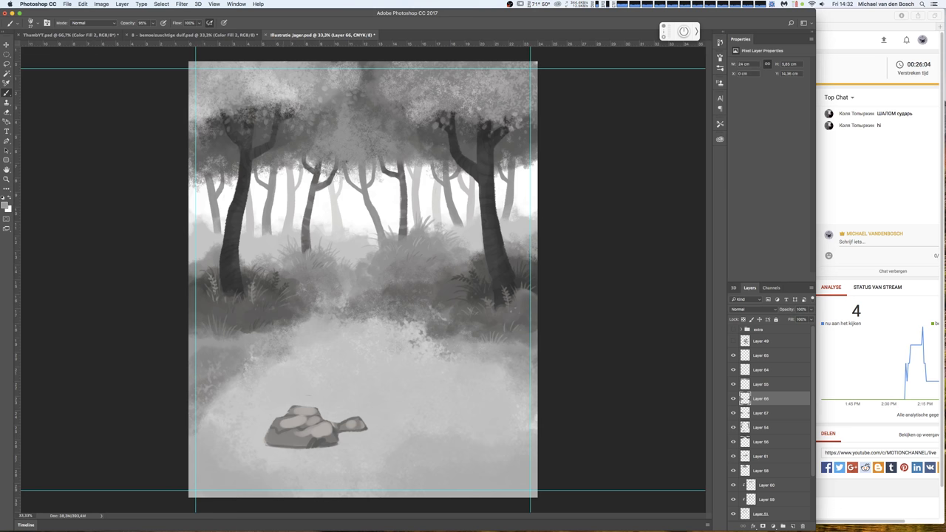
key(x)
key(x)
key(x)
key(x)
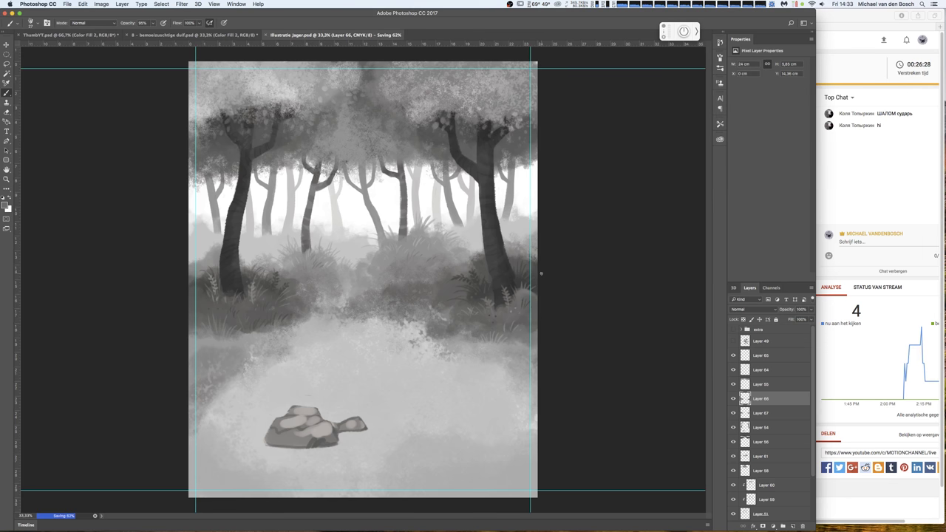
click(868, 246)
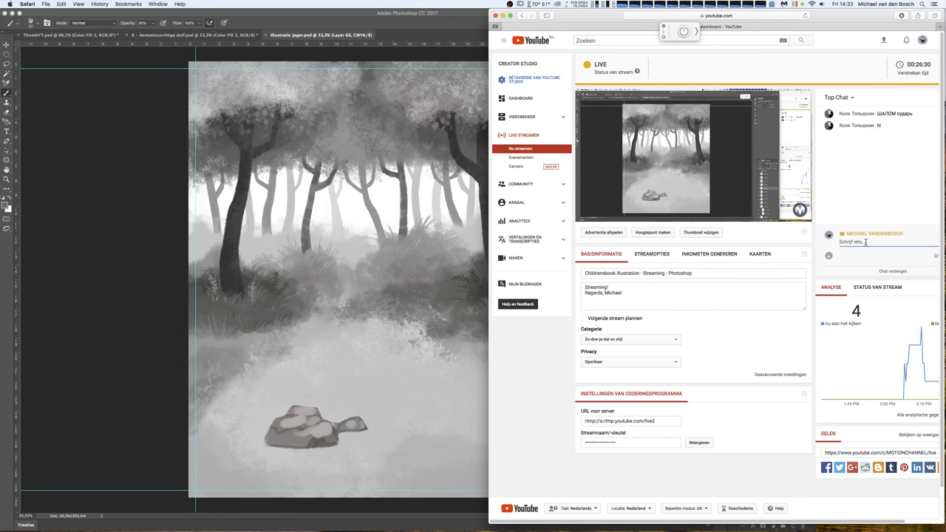
- Send 'hey' in the YouTube live chat and bring Photoshop back to the front
text(hey)
key(Return)
click(441, 20)
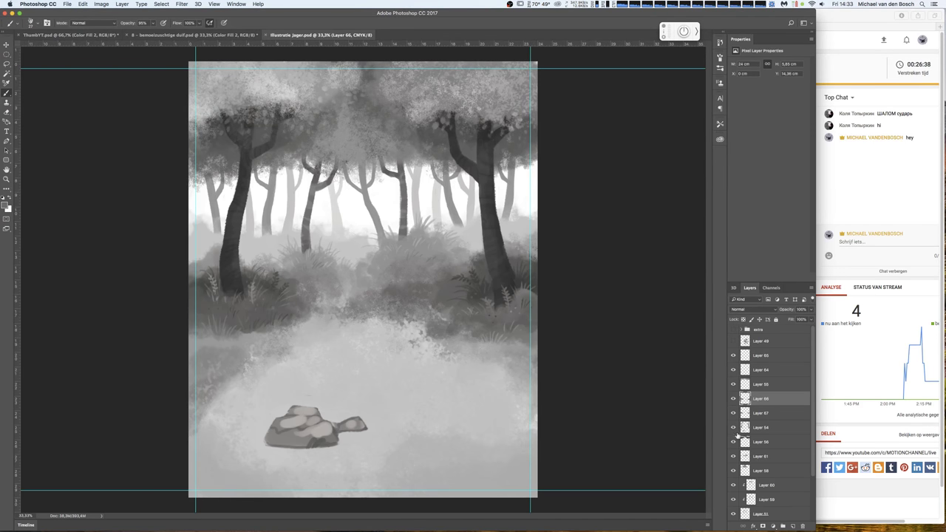
click(733, 427)
- Select Layer 54, zoom in, and paint dark shading along the rock's bottom
click(733, 427)
click(757, 427)
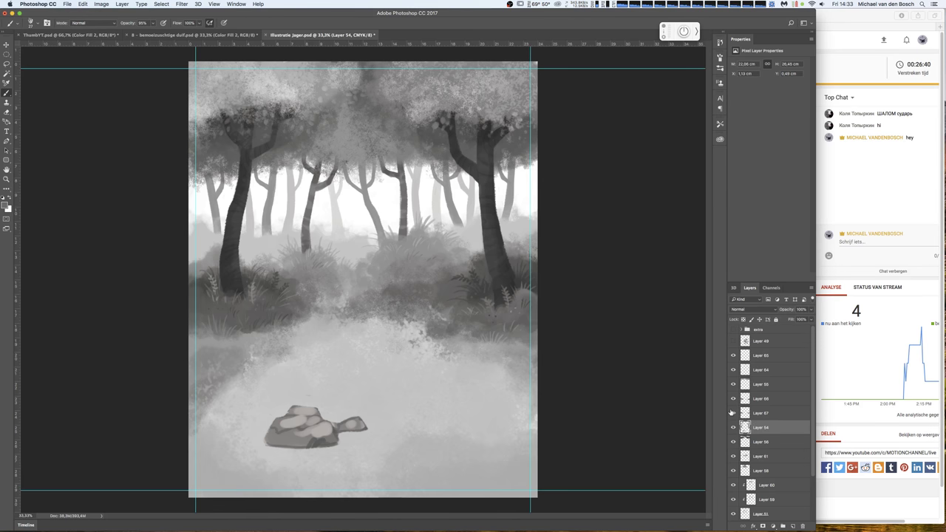
key(e)
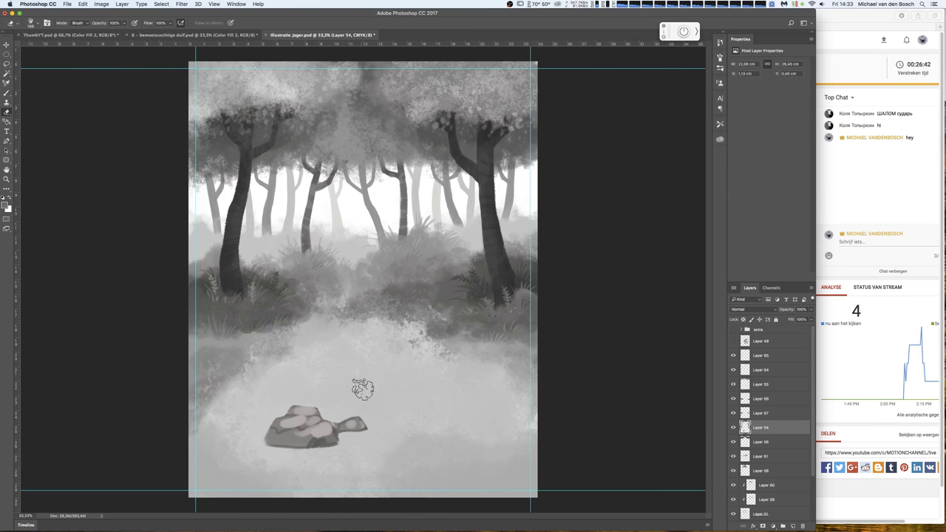
scroll(425, 373, up, 2)
scroll(532, 155, down, 3)
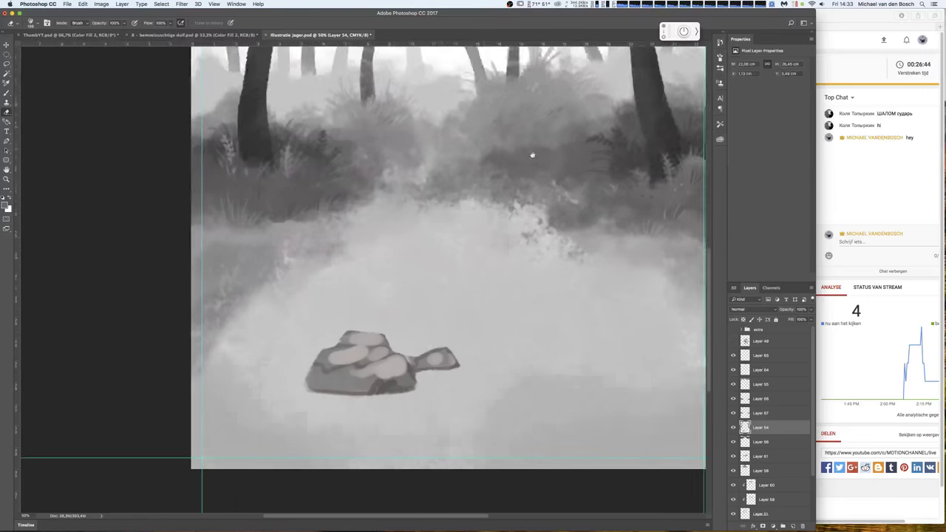
scroll(532, 155, down, 5)
key(b)
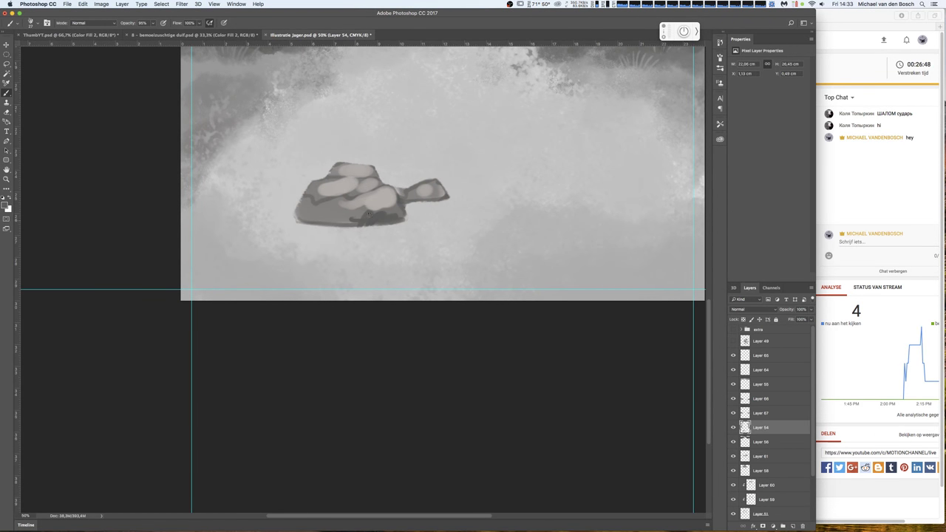
mouse_move(347, 216)
mouse_down()
mouse_move(295, 209)
mouse_move(314, 186)
mouse_up()
- Lighten the upper stone of the rock with greys sampled from it
alt+click(348, 154)
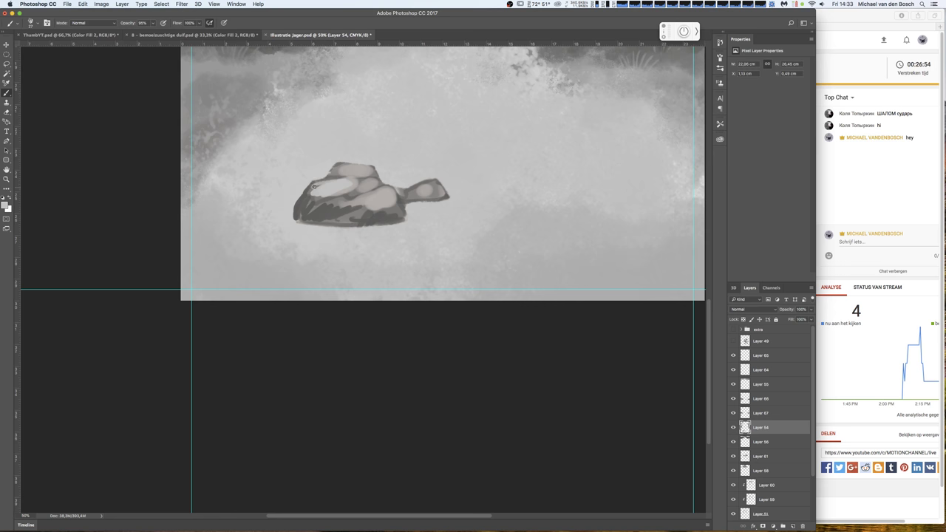
alt+click(342, 173)
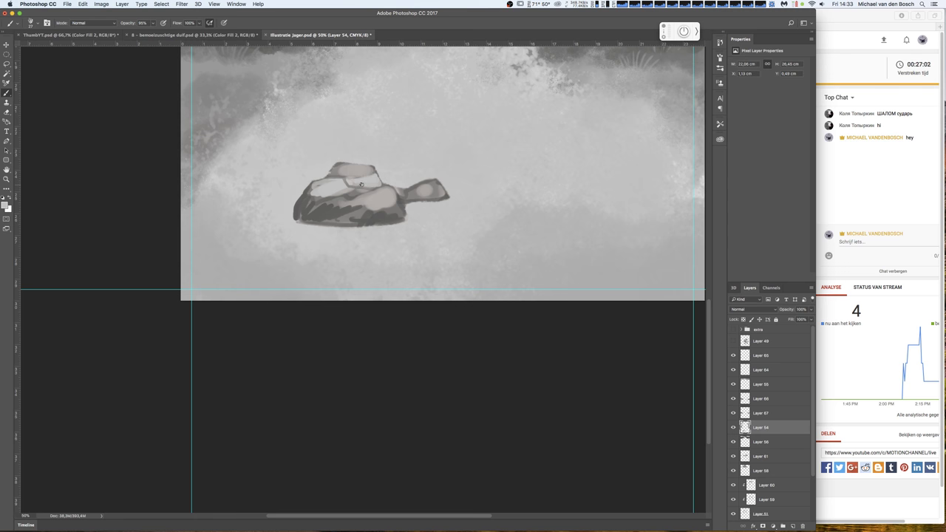
drag(344, 189, 336, 194)
right_click(339, 194)
mouse_move(316, 196)
mouse_down()
mouse_move(342, 191)
mouse_move(314, 198)
mouse_up()
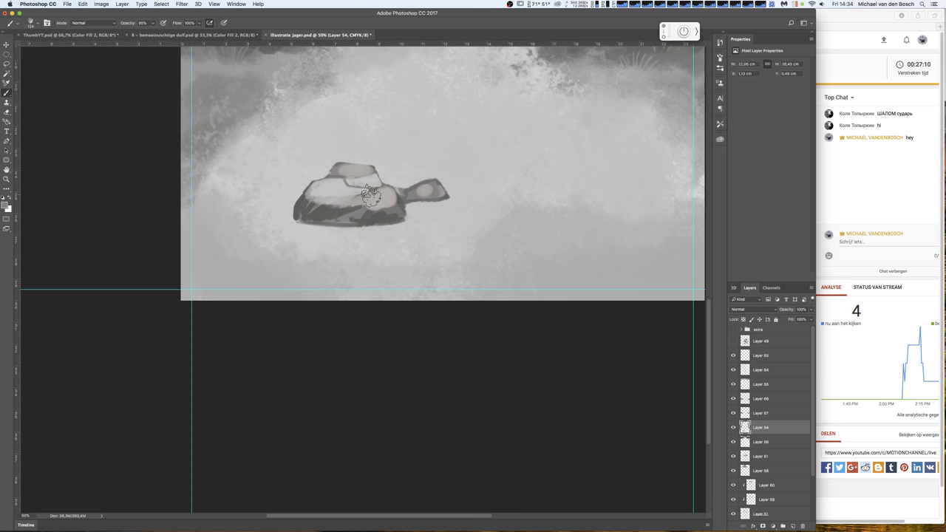
mouse_move(362, 181)
mouse_down()
mouse_move(334, 172)
mouse_move(348, 194)
mouse_move(316, 197)
mouse_move(367, 204)
mouse_move(382, 196)
mouse_move(344, 169)
mouse_move(377, 171)
mouse_move(338, 167)
mouse_move(369, 175)
mouse_move(347, 171)
mouse_up()
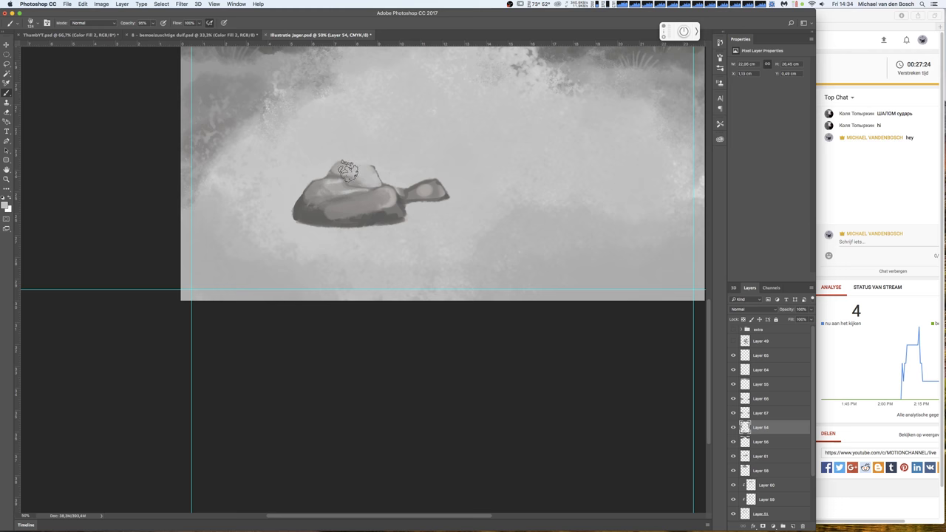
- Erase the raised top of the upper stone with a smaller eraser to flatten it
key(e)
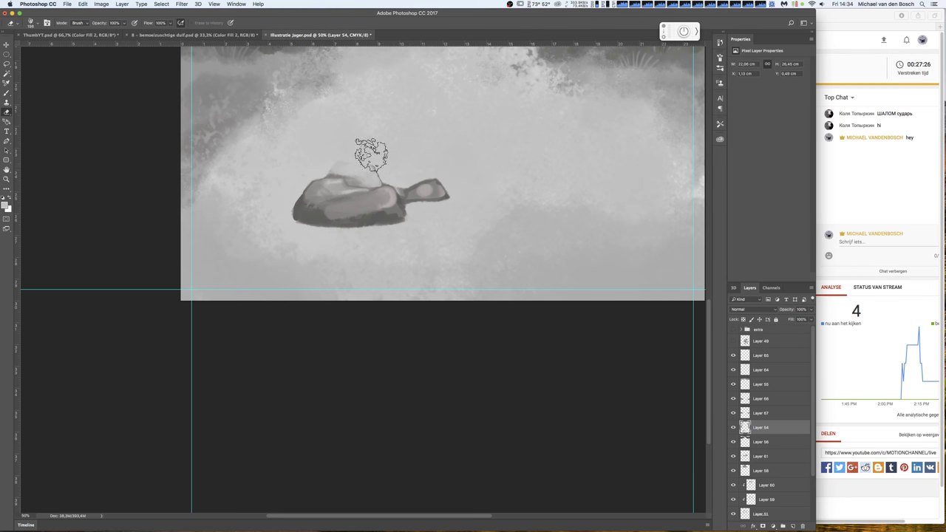
right_click(390, 159)
drag(451, 181, 435, 182)
key(Return)
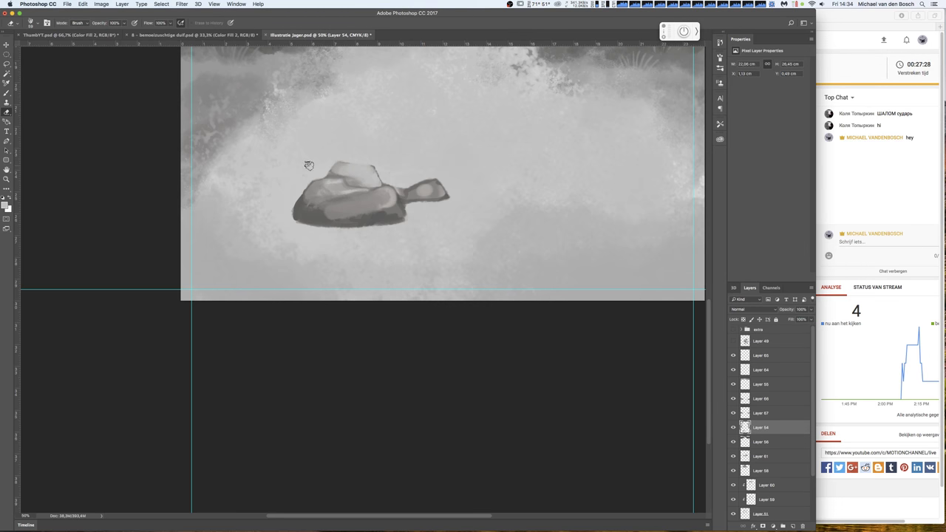
drag(309, 164, 392, 171)
key(b)
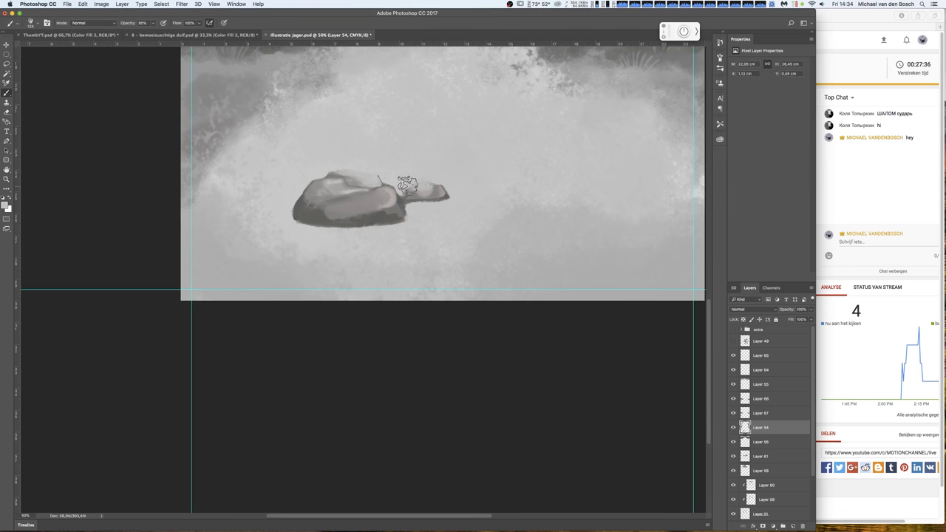
key(e)
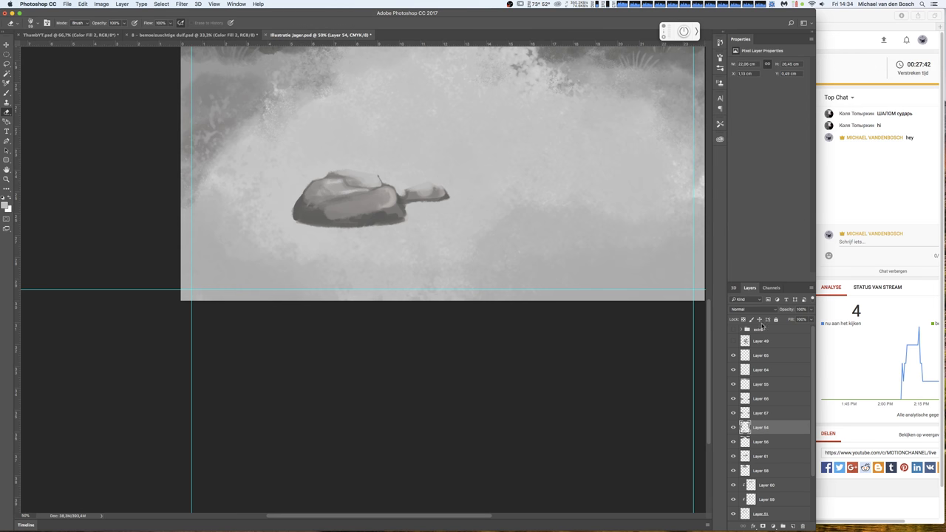
- Lock Layer 54's transparency, darken the shadow under the rock, and set the colour to #313131
click(743, 319)
key(b)
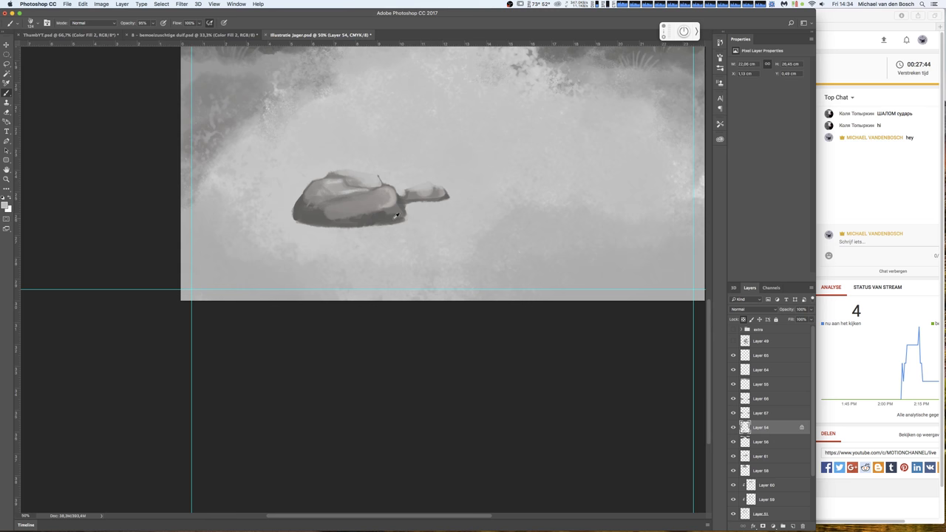
mouse_move(397, 216)
mouse_down()
mouse_move(410, 220)
mouse_move(293, 220)
mouse_up()
right_click(334, 204)
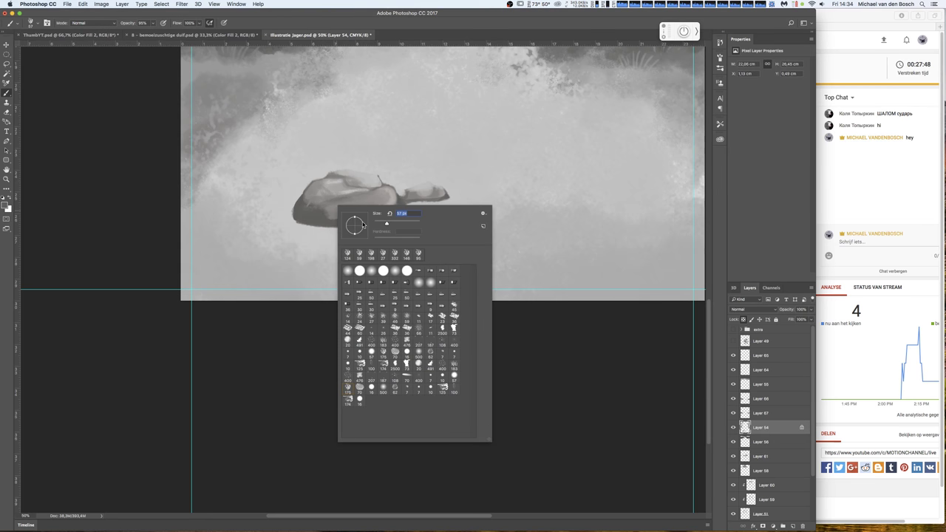
click(7, 207)
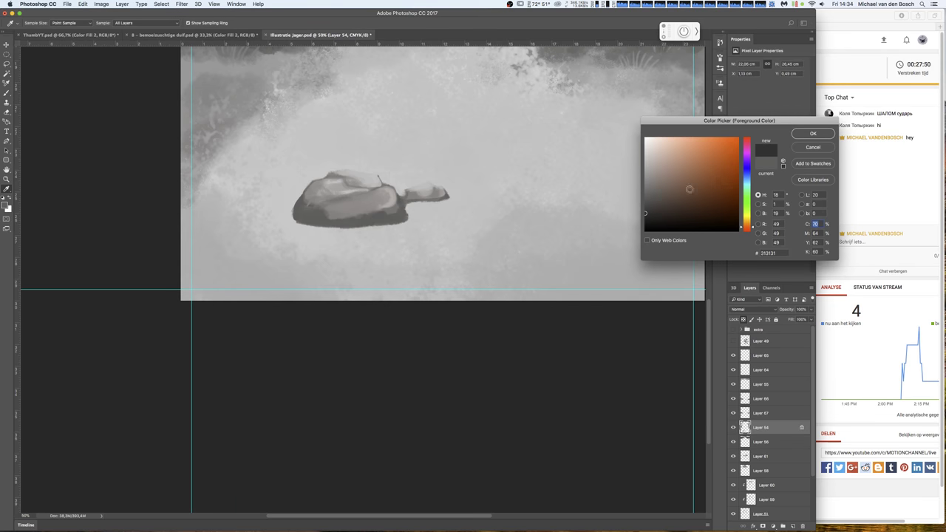
click(793, 141)
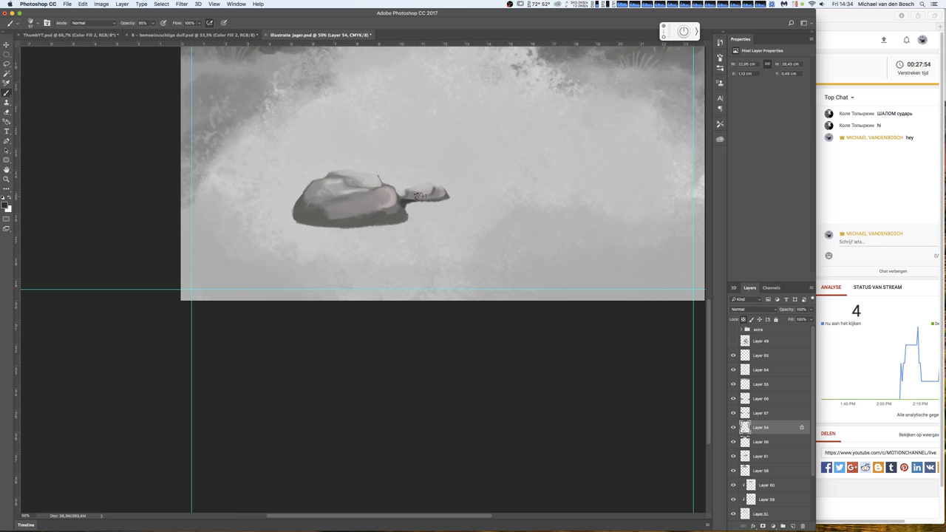
- Highlight the upper stone's top edge with sampled light greys and paint a dark outline along the rock's base
mouse_move(417, 196)
mouse_down()
mouse_move(410, 186)
mouse_move(398, 209)
mouse_up()
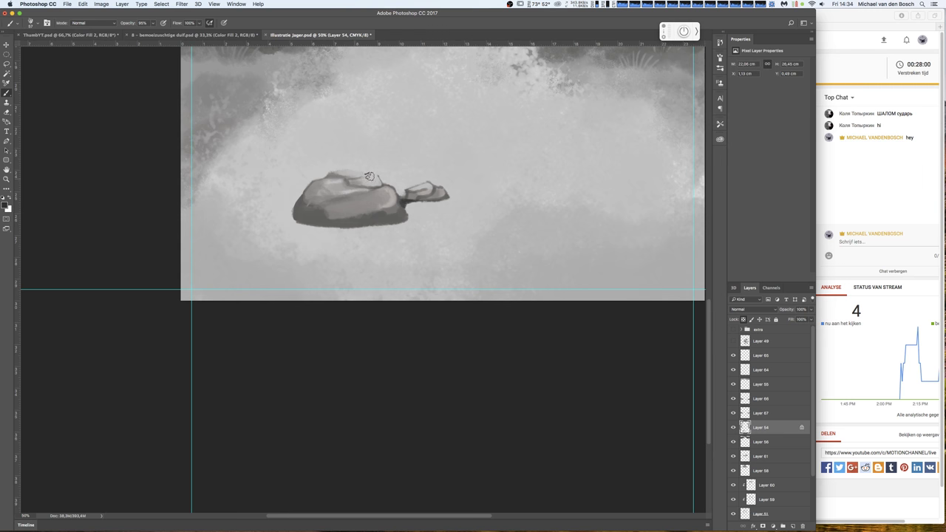
mouse_move(370, 176)
mouse_down()
mouse_move(346, 177)
mouse_move(372, 187)
mouse_up()
mouse_move(324, 217)
mouse_down()
mouse_move(397, 200)
mouse_move(323, 226)
mouse_move(293, 210)
mouse_move(316, 204)
mouse_move(326, 172)
mouse_move(387, 173)
mouse_move(383, 199)
mouse_up()
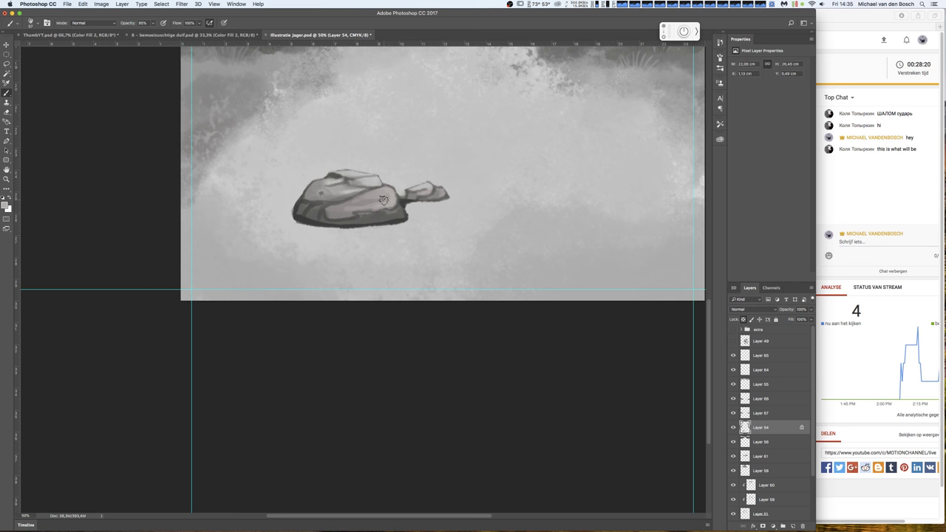
alt+click(351, 176)
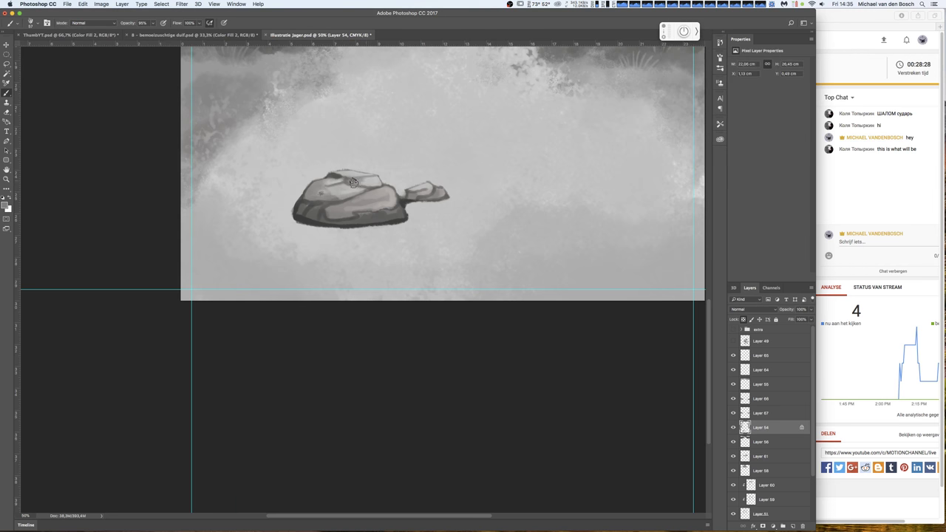
drag(347, 179, 321, 180)
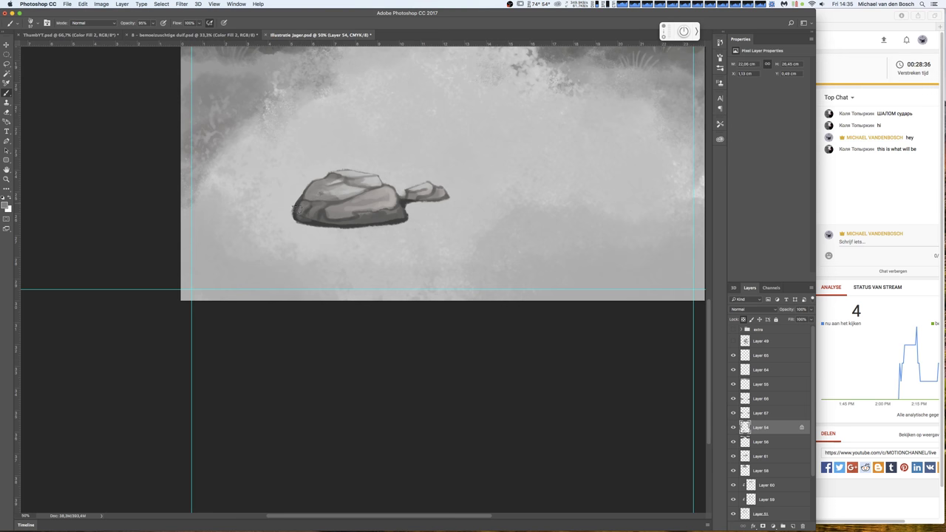
alt+click(366, 184)
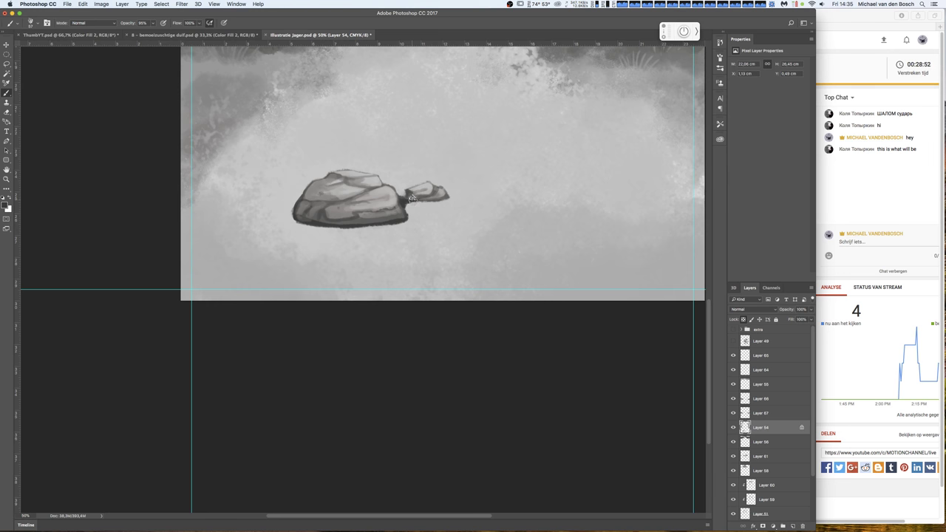
key(e)
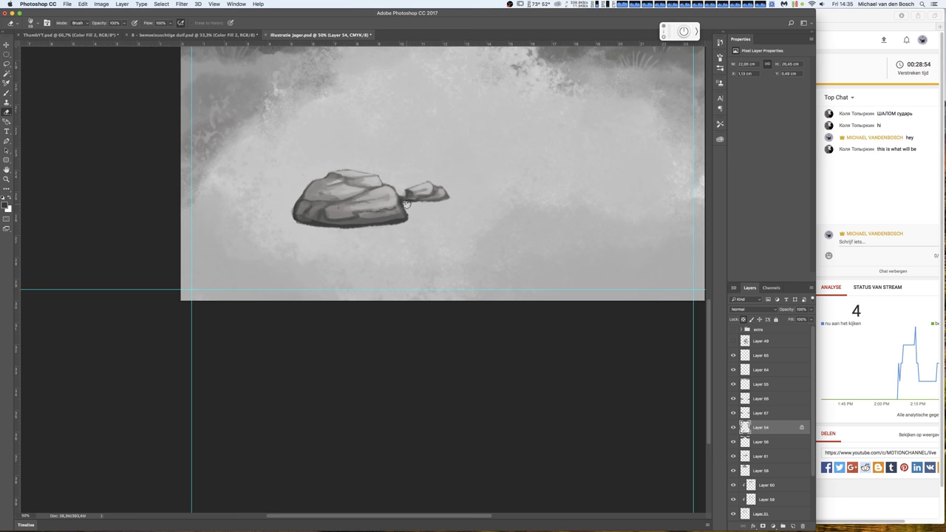
- Paint a bright rim along the rock's bottom edge, toggling Layer 54 to compare
right_click(418, 206)
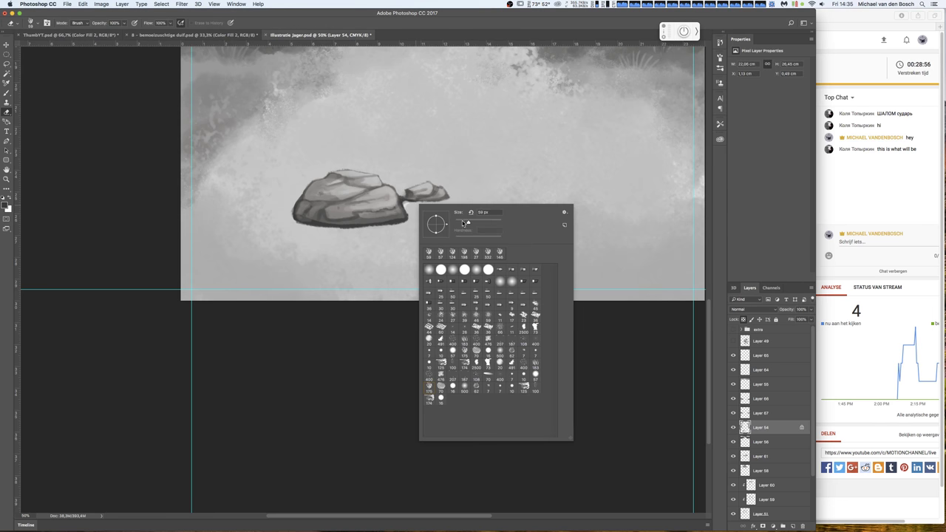
key(Return)
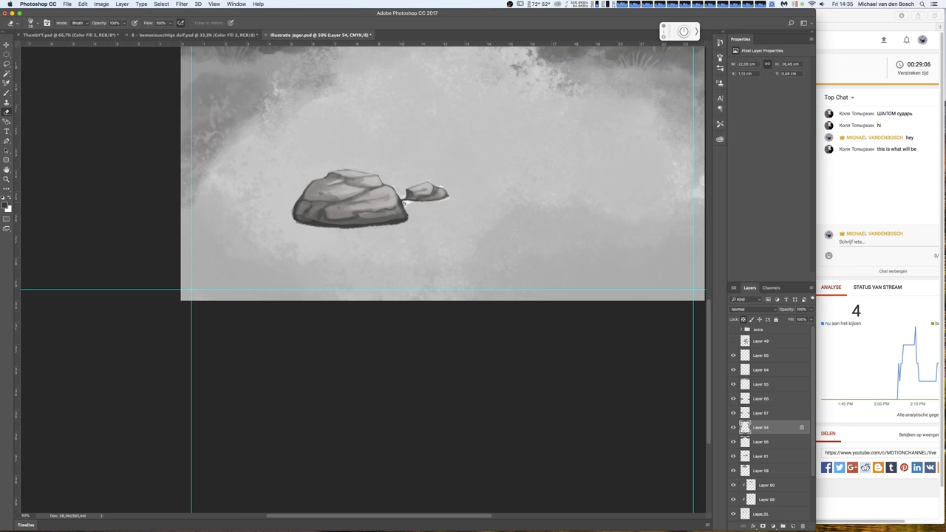
drag(409, 220, 299, 225)
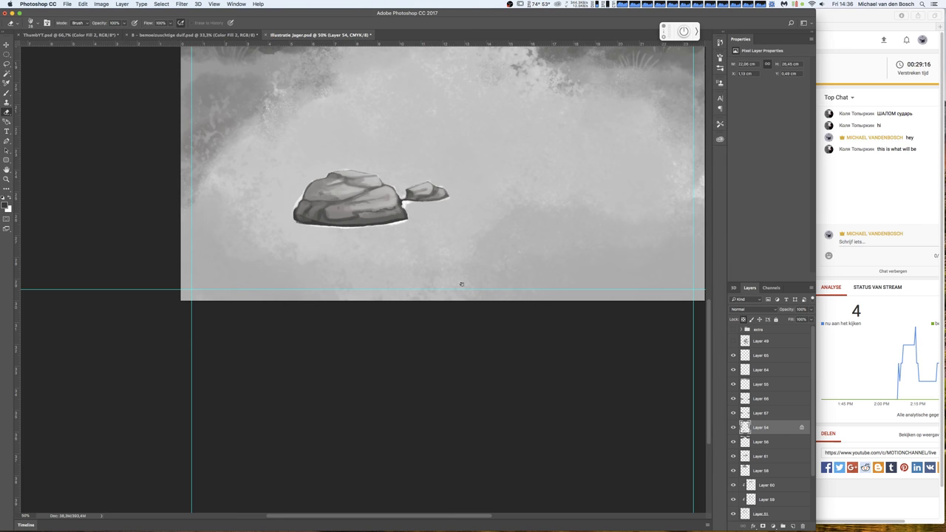
click(733, 427)
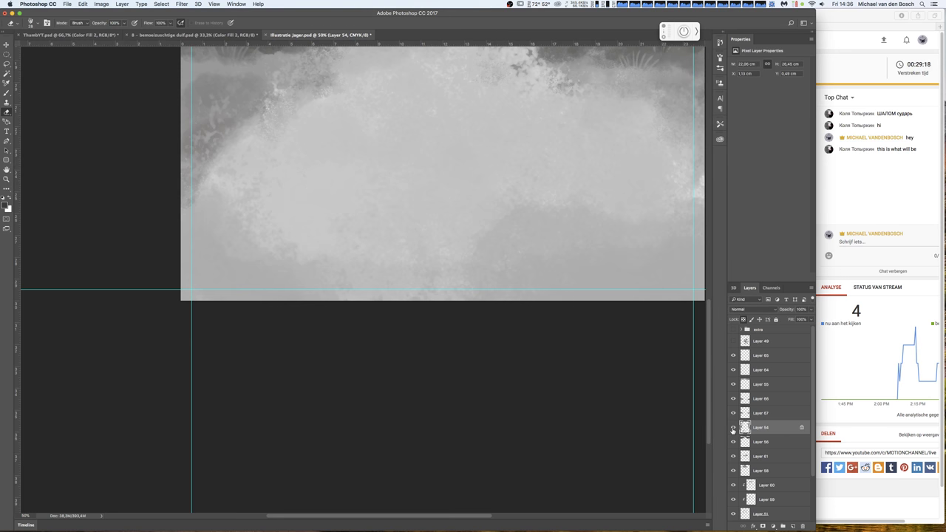
click(733, 427)
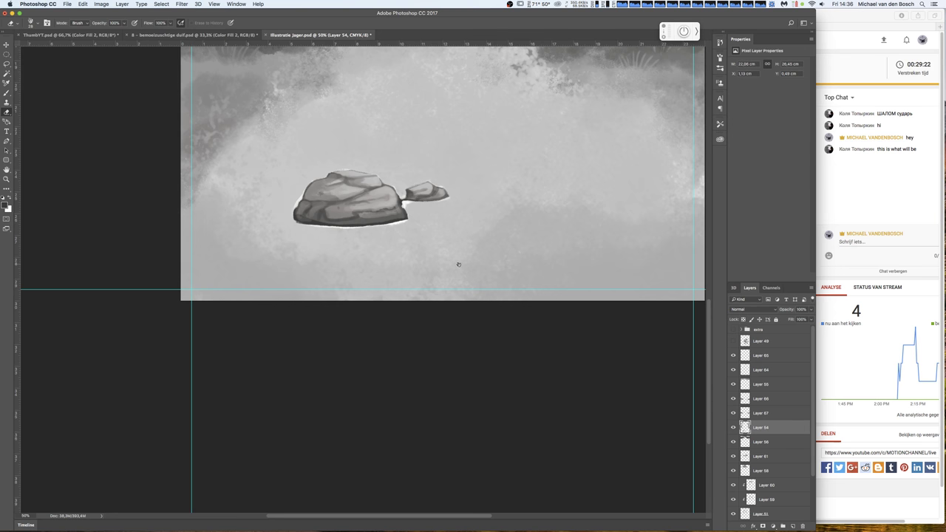
- Brighten the rock's lower-right edge and paint grass strokes where the two rocks meet
drag(393, 223, 396, 221)
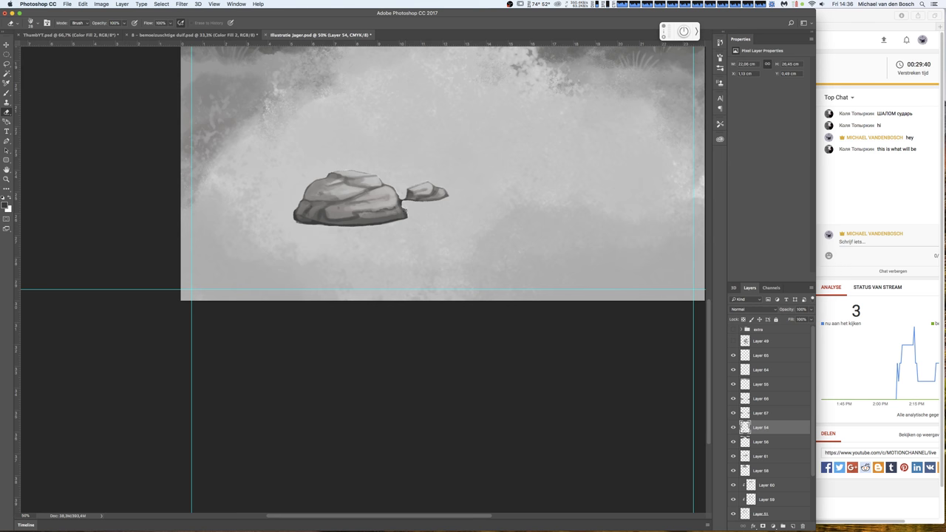
key(b)
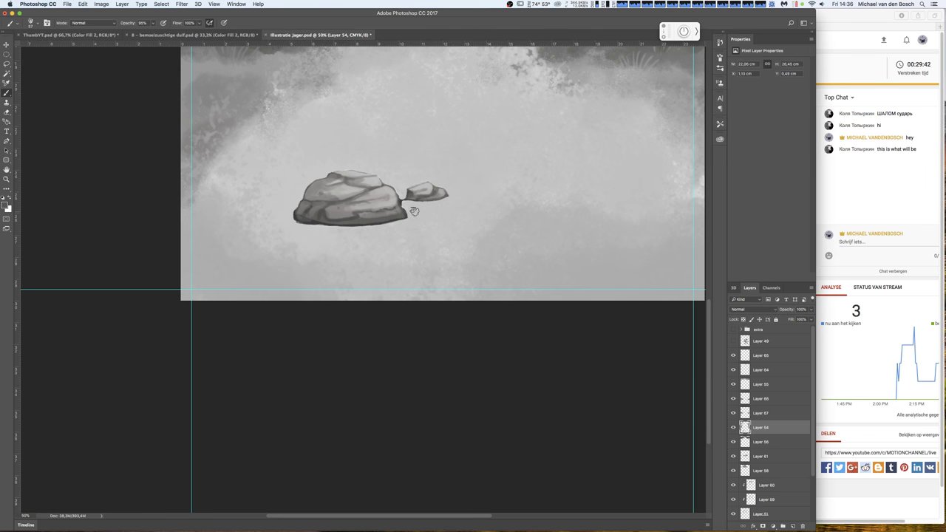
mouse_move(411, 220)
mouse_down()
mouse_move(427, 211)
mouse_move(405, 202)
mouse_move(451, 205)
mouse_move(287, 221)
mouse_move(345, 227)
mouse_move(407, 221)
mouse_move(260, 220)
mouse_move(391, 224)
mouse_move(348, 226)
mouse_up()
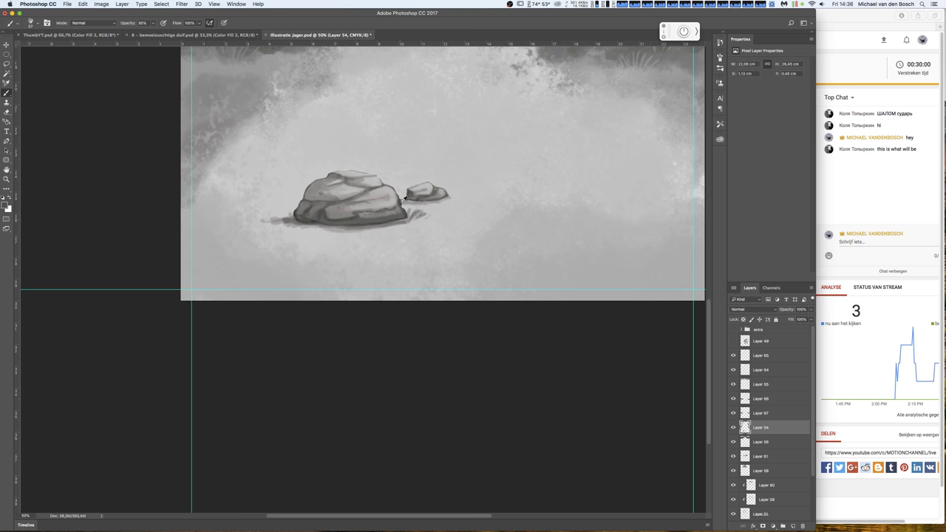
- Paint dark grass blades at the big rock's lower-left edge and light grass at its lower-right base
right_click(404, 201)
click(306, 220)
drag(293, 222, 285, 206)
mouse_move(284, 218)
mouse_down()
mouse_move(281, 209)
mouse_move(272, 213)
mouse_up()
key(x)
drag(375, 226, 384, 218)
- Darken the small rock's left edge and details, and add light highlights on the rock top
drag(401, 200, 458, 193)
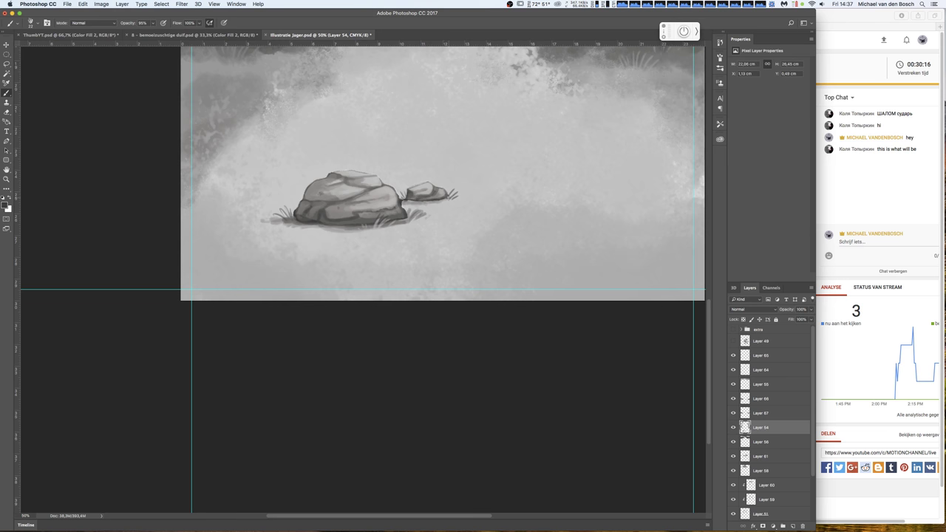
drag(426, 187, 417, 192)
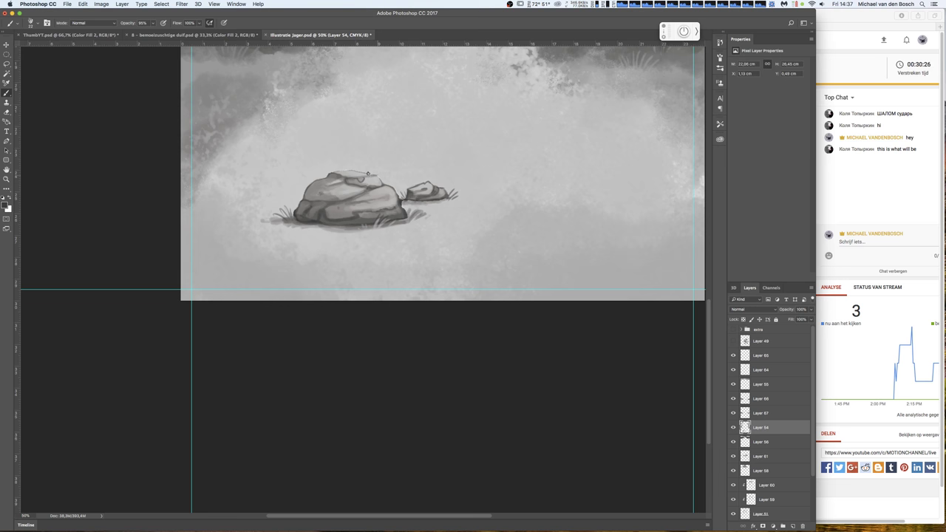
drag(344, 170, 336, 178)
alt+click(329, 176)
drag(330, 176, 331, 176)
alt+click(369, 181)
- Soften the small rock's top edge with the eraser and paint dark grass right of the big rock
key(e)
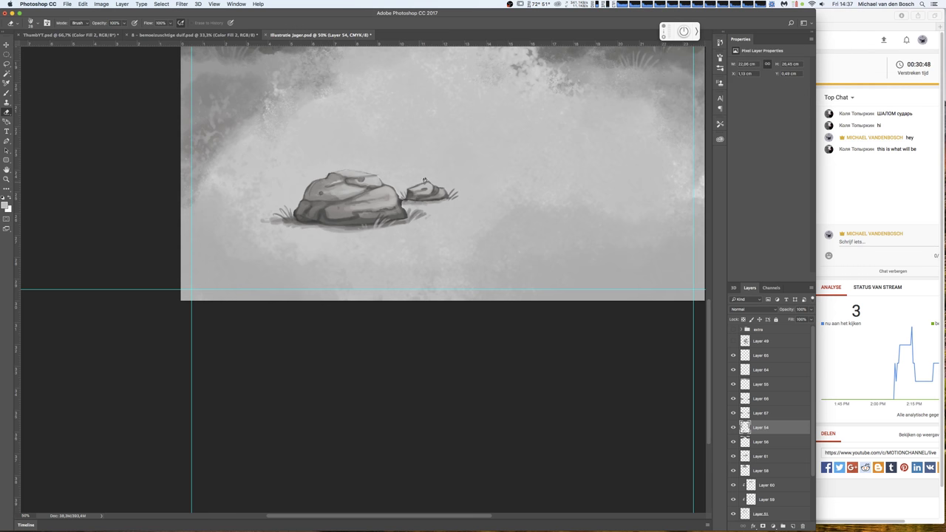
drag(424, 180, 432, 179)
key(b)
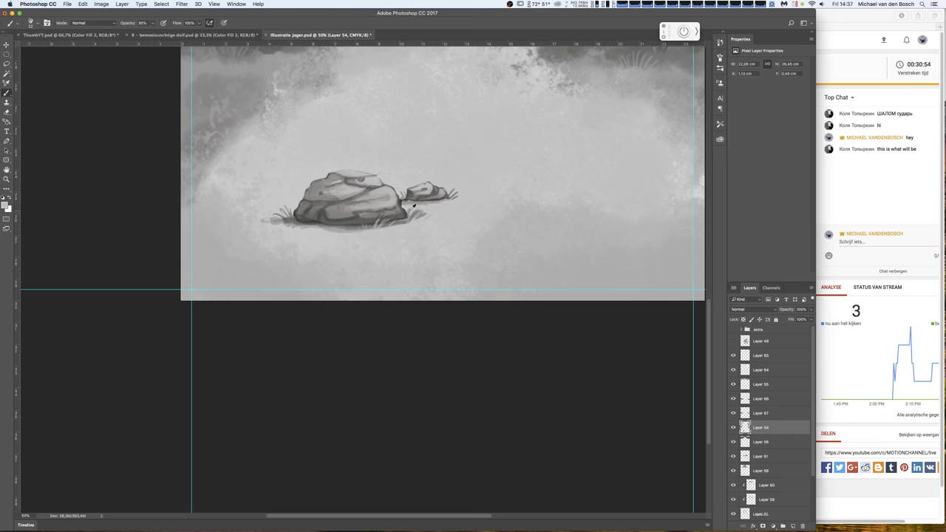
alt+click(407, 204)
mouse_move(407, 208)
mouse_down()
mouse_move(417, 220)
mouse_move(431, 211)
mouse_up()
- Resize the brush and paint a soft shadow left of the big rock, darkening its base and top-left edge
right_click(392, 224)
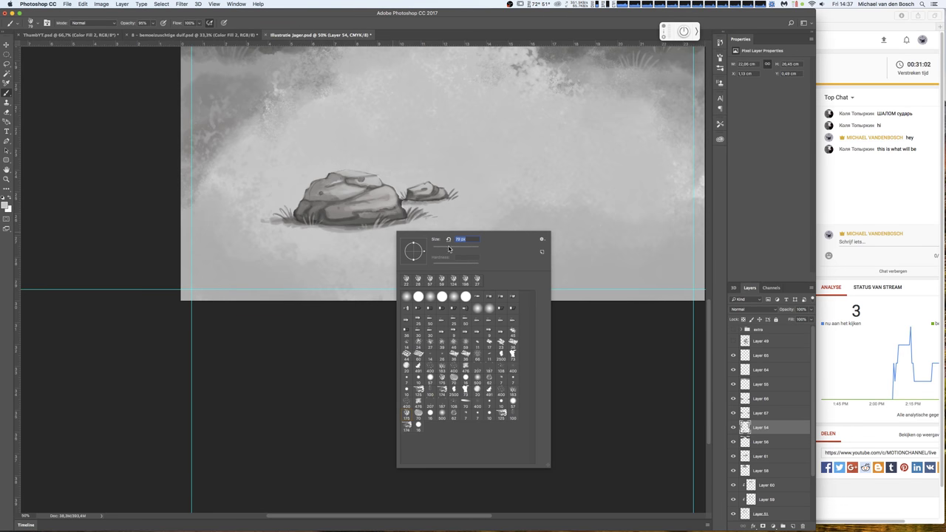
key(Return)
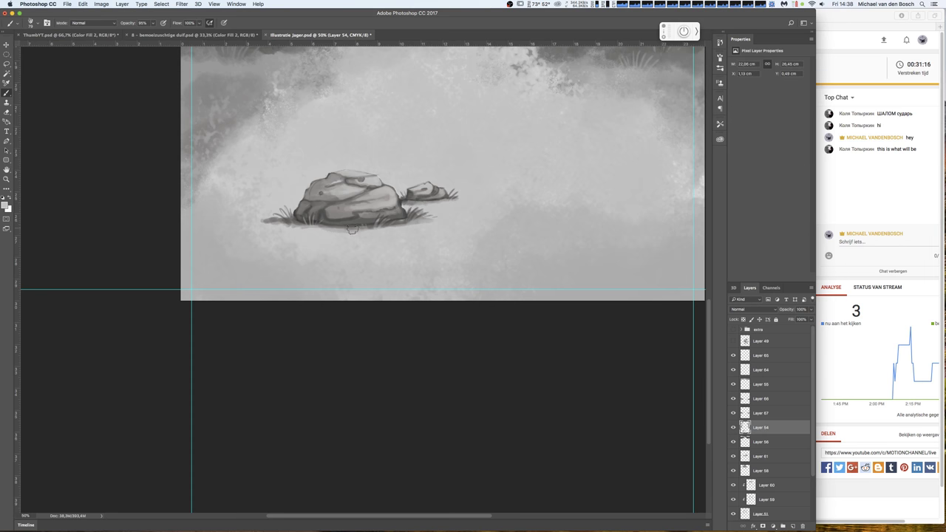
drag(262, 222, 292, 222)
drag(306, 212, 296, 213)
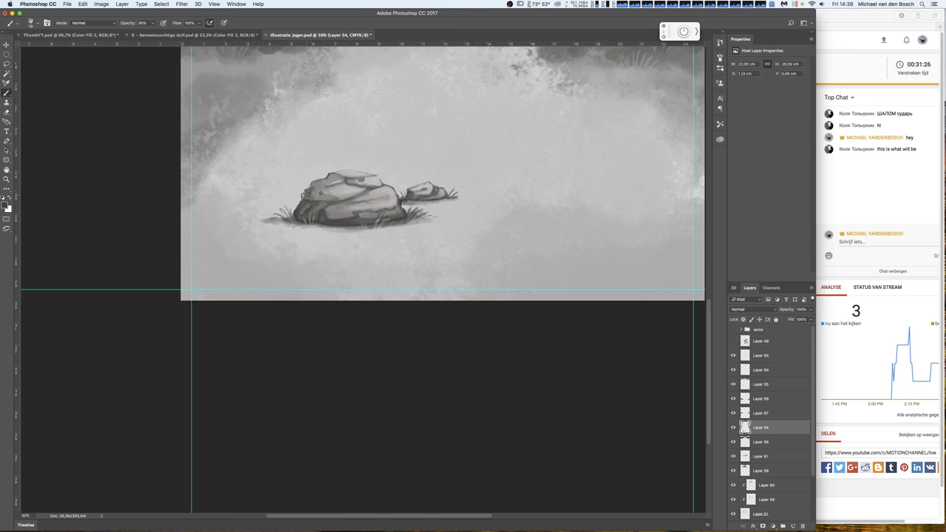
drag(317, 183, 331, 179)
key(ctrl+minus)
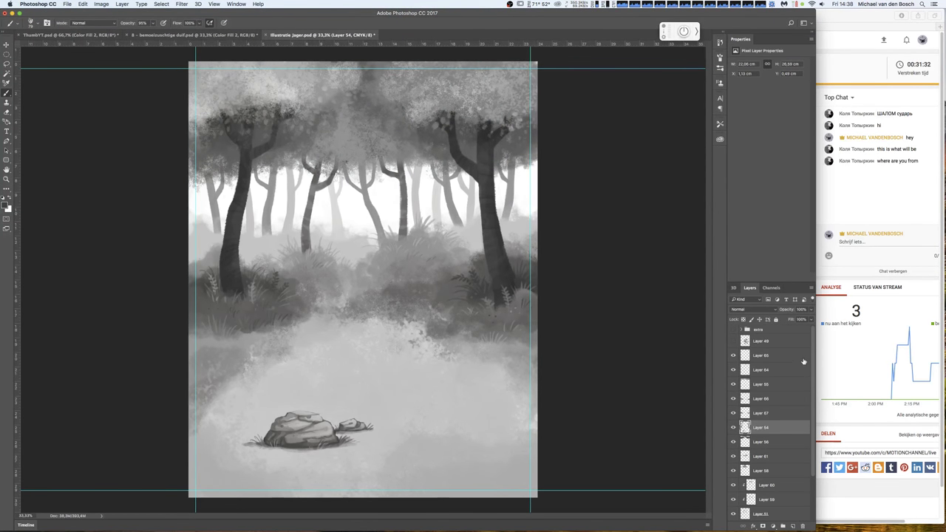
- Show the hunter on Layer 49 and nudge him slightly with Free Transform
click(734, 340)
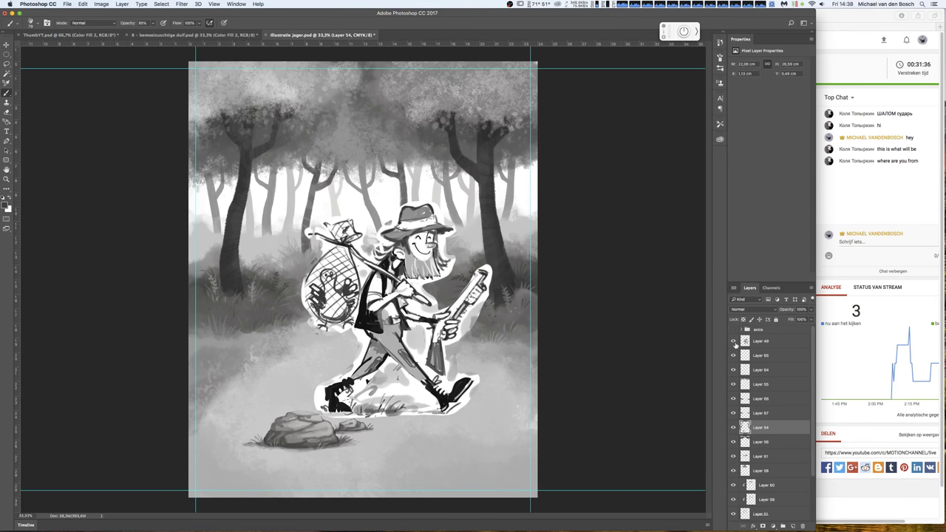
click(733, 341)
click(734, 341)
key(ctrl+t)
drag(459, 360, 462, 363)
key(Return)
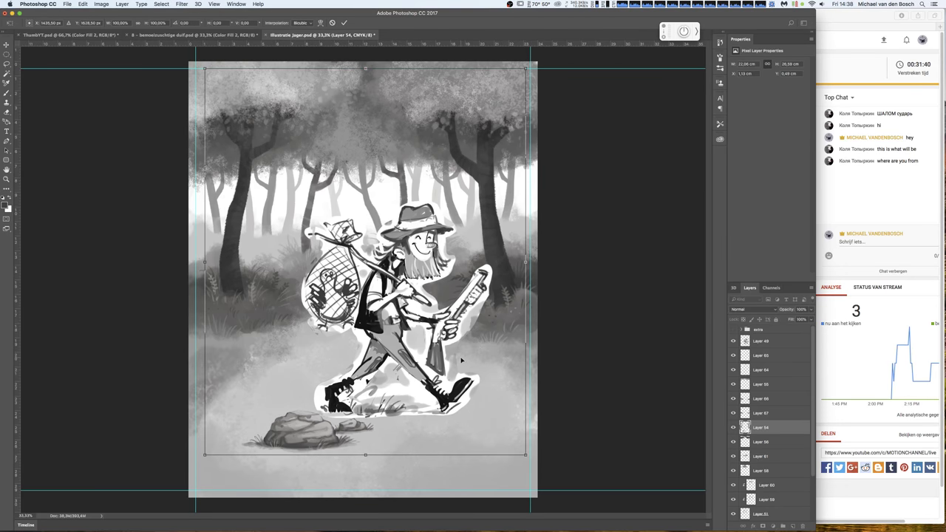
- Select Layer 49 and reposition the hunter slightly up and right, committing the transform
click(734, 341)
click(734, 342)
click(743, 340)
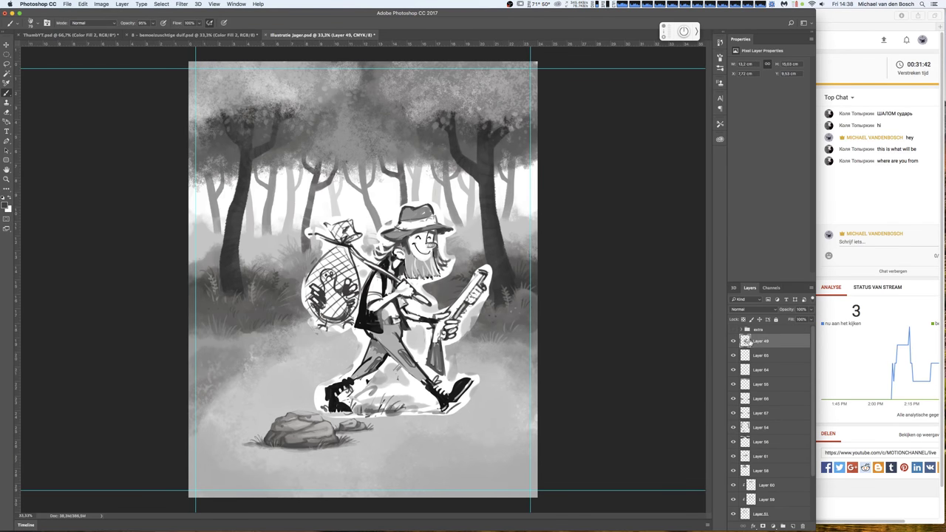
key(ctrl+t)
drag(456, 352, 460, 344)
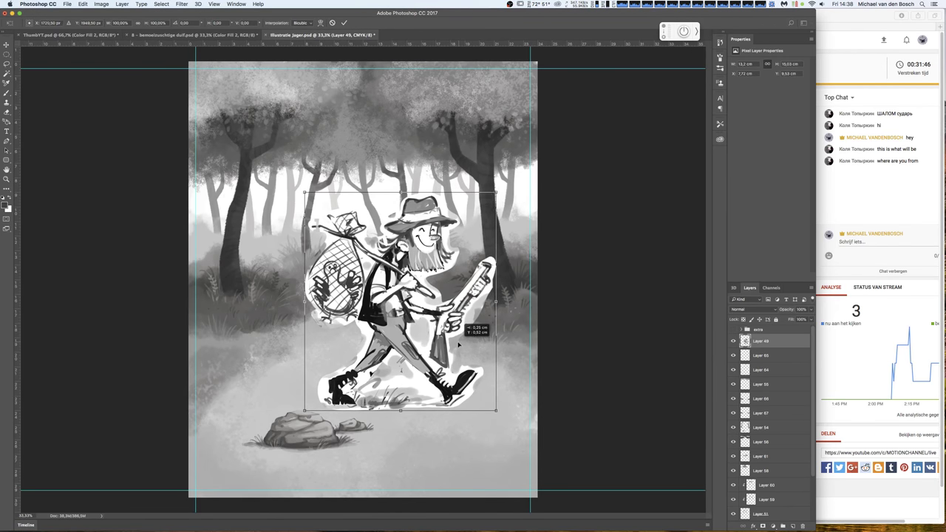
drag(460, 344, 462, 342)
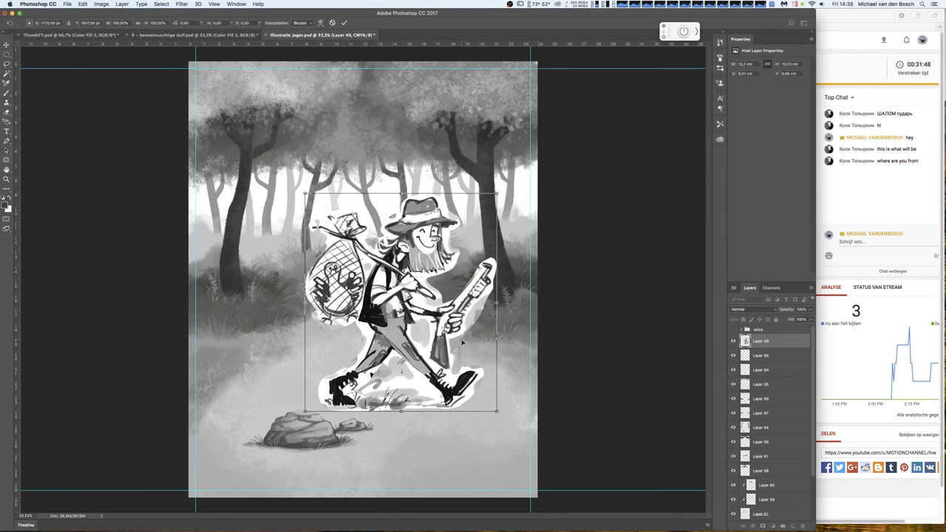
key(Return)
key(b)
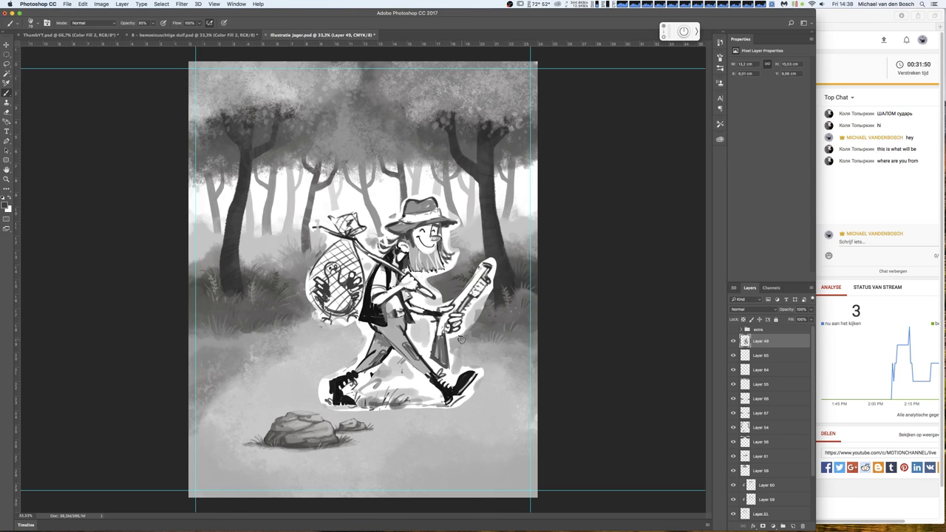
click(861, 242)
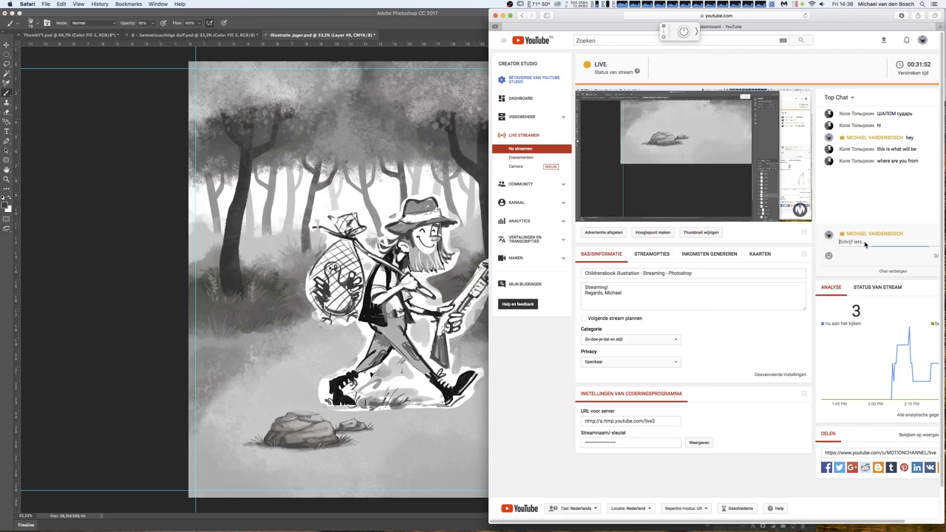
- Send the reply 'Holland. You?' in the live chat and go back to Photoshop
text(Ho)
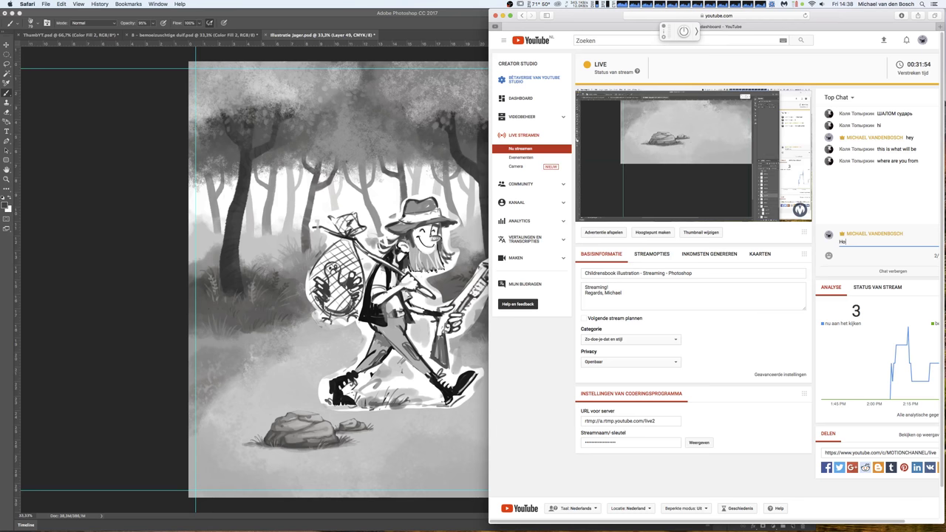
text(lland.)
text( You?)
key(Return)
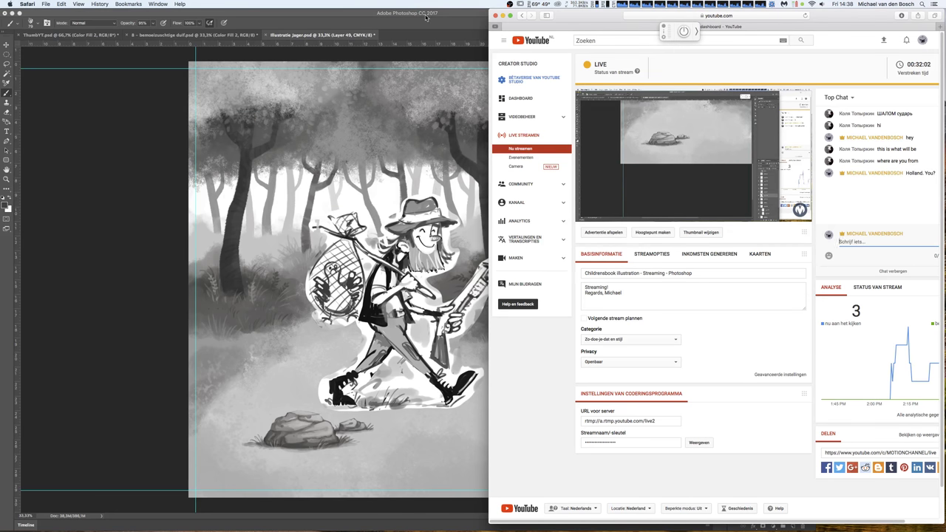
click(456, 16)
- Undo a stray stroke by the hand, then remove the white halo beside the hand and leg
key(super+plus)
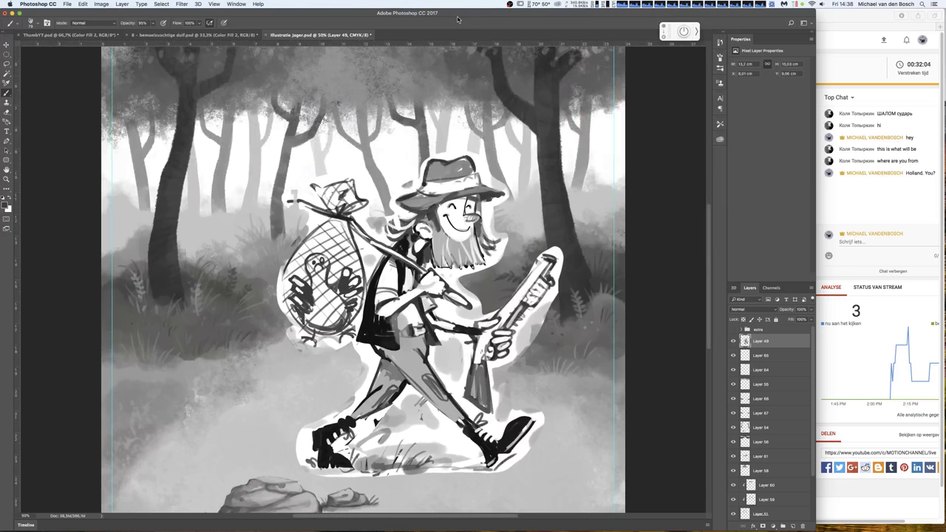
drag(533, 332, 518, 361)
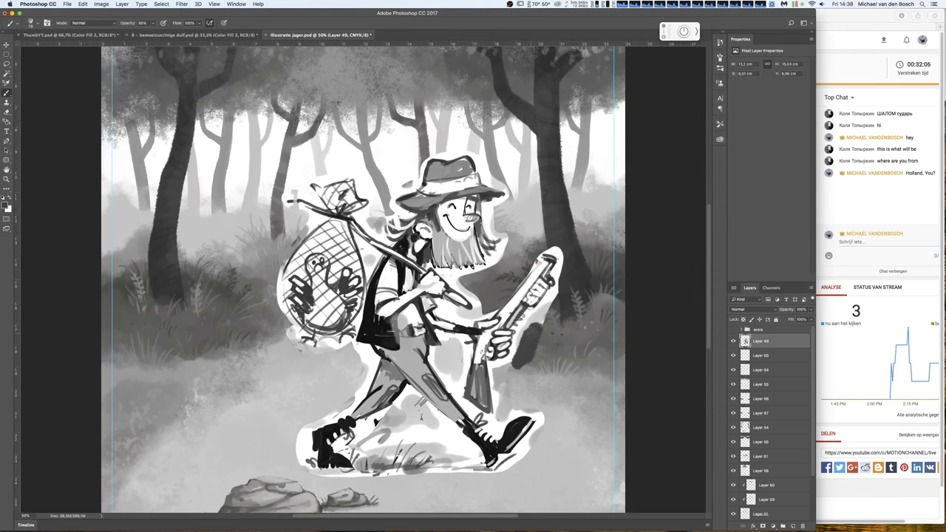
key(super+comma)
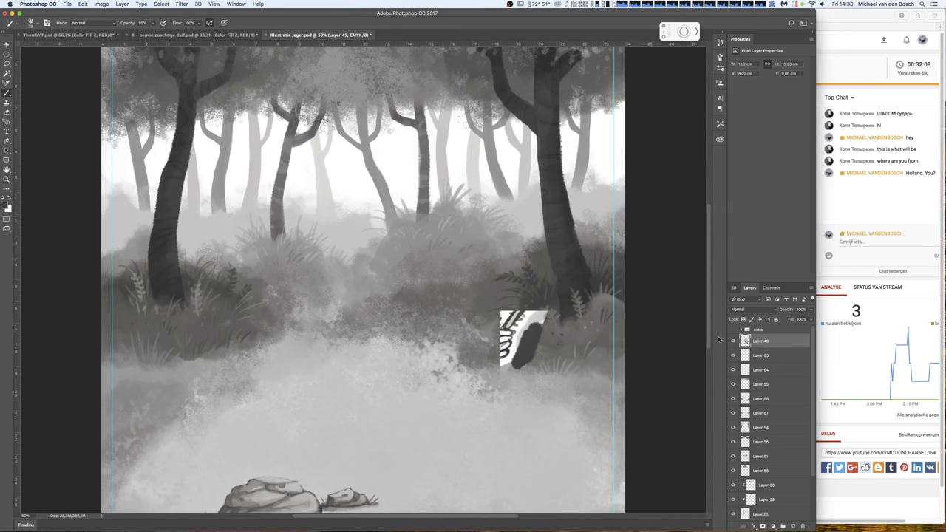
key(super+z)
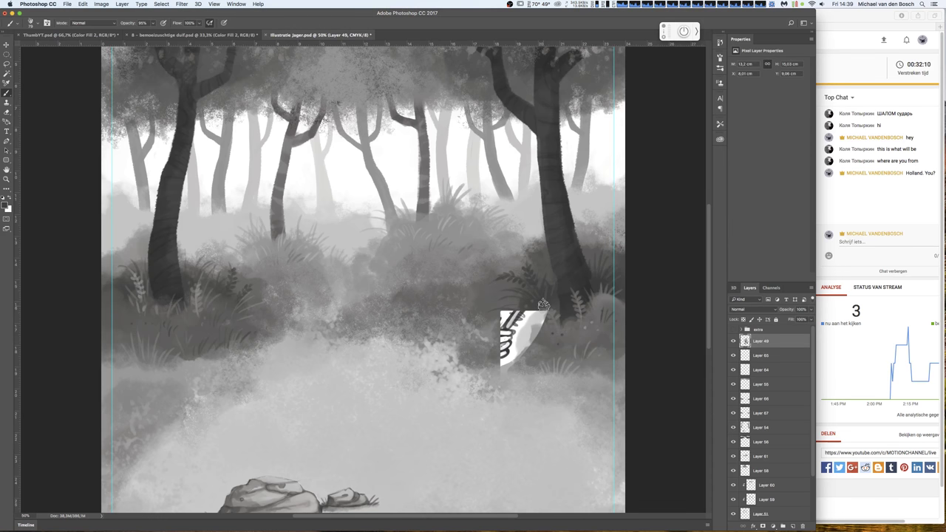
key(super+comma)
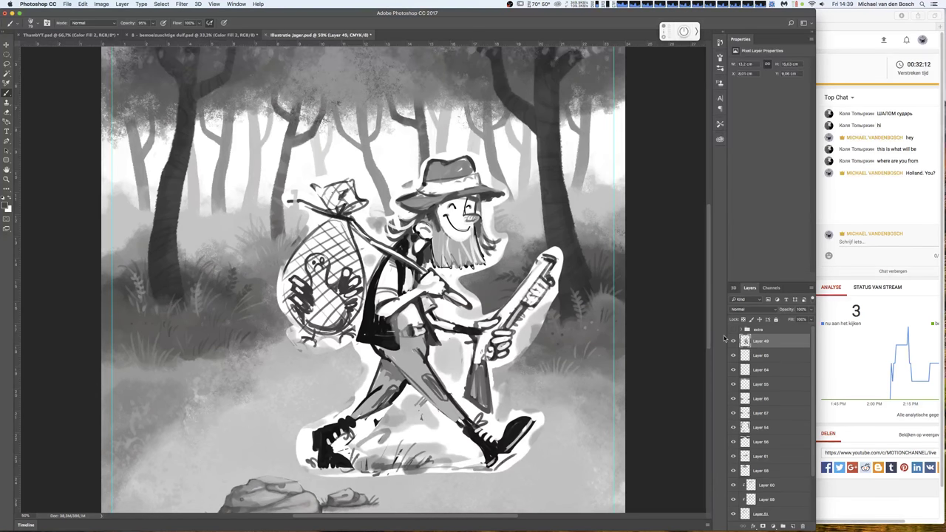
key(e)
mouse_move(530, 329)
mouse_down()
mouse_move(505, 364)
mouse_move(498, 399)
mouse_move(461, 377)
mouse_move(467, 337)
mouse_move(461, 347)
mouse_up()
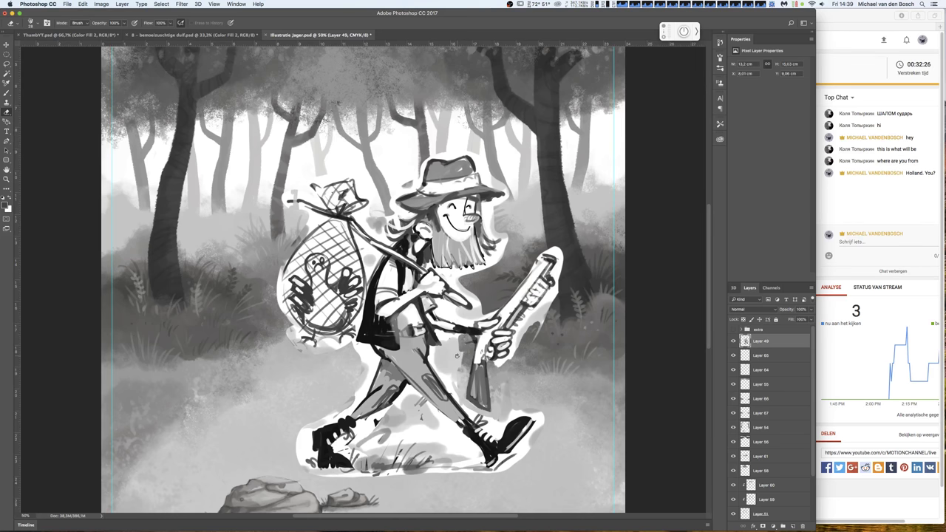
mouse_move(446, 360)
mouse_down()
mouse_move(456, 384)
mouse_move(448, 392)
mouse_move(429, 358)
mouse_move(443, 388)
mouse_move(482, 415)
mouse_up()
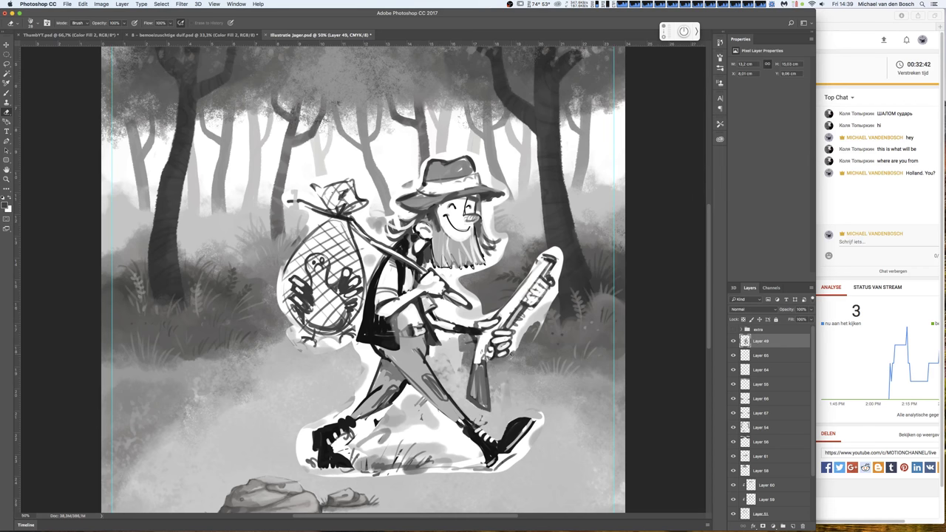
- Ink dark strokes on the rifle stock and upper end, the boot toe and sole, and lower-leg shading
drag(510, 344, 516, 348)
mouse_move(531, 319)
mouse_down()
mouse_move(517, 330)
mouse_move(522, 312)
mouse_up()
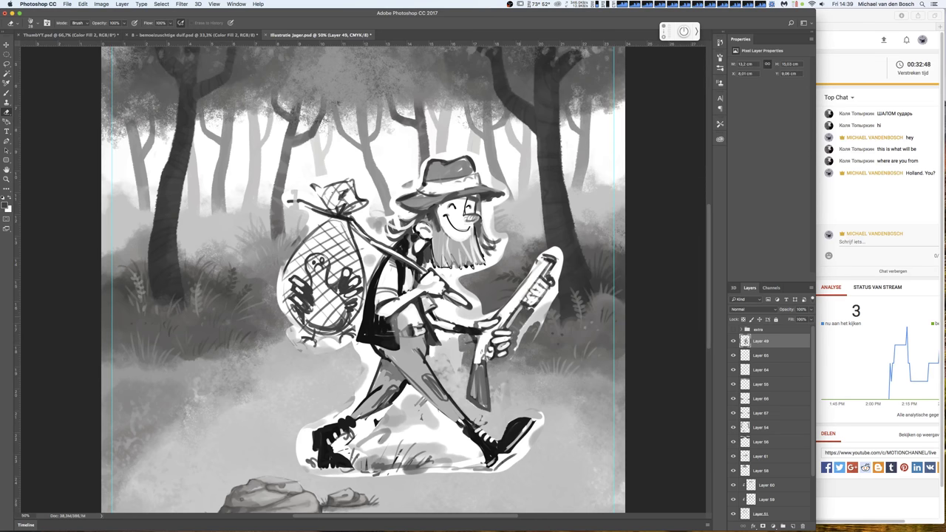
mouse_move(533, 310)
mouse_down()
mouse_move(559, 258)
mouse_move(548, 305)
mouse_move(517, 352)
mouse_up()
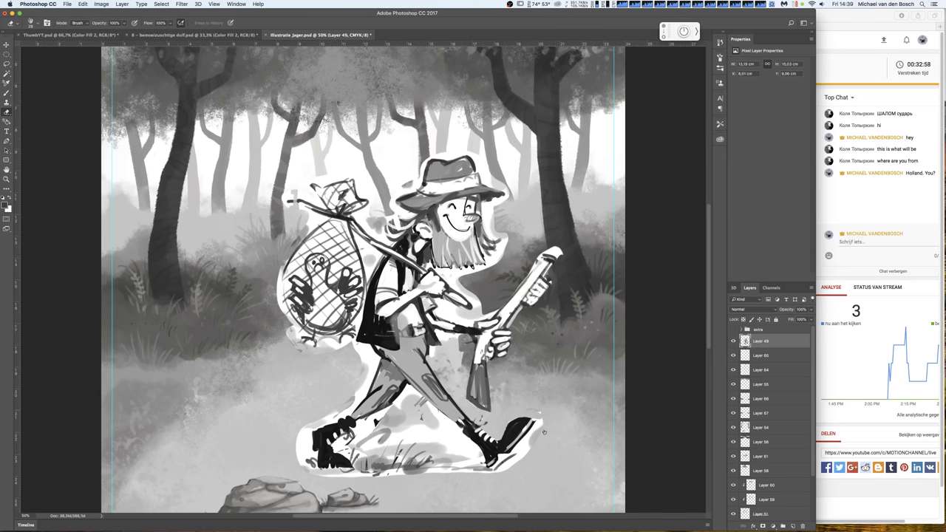
mouse_move(544, 432)
mouse_down()
mouse_move(531, 409)
mouse_move(510, 466)
mouse_move(490, 471)
mouse_up()
drag(525, 442, 500, 463)
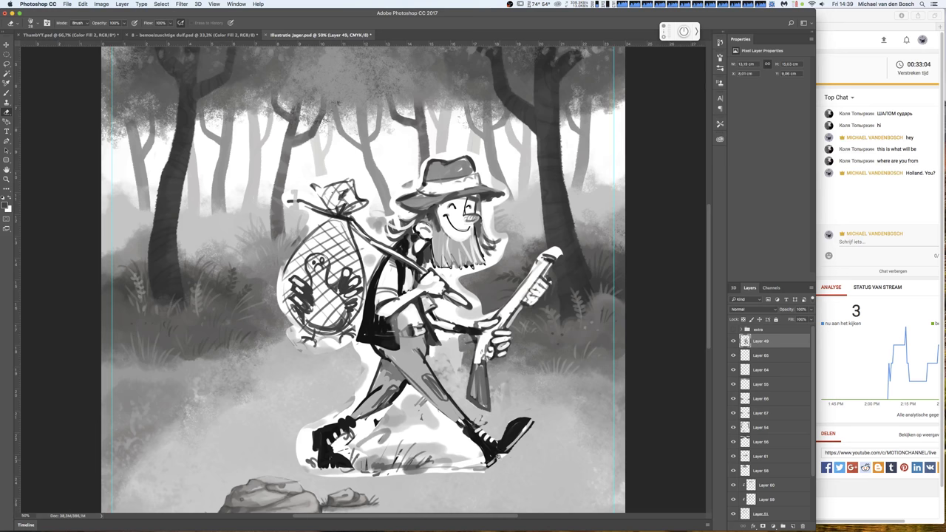
drag(428, 422, 452, 442)
- Add dark strokes on the lower legs, the left boot and the trouser edge
mouse_move(410, 391)
mouse_down()
mouse_move(458, 439)
mouse_move(428, 443)
mouse_move(403, 418)
mouse_move(404, 393)
mouse_up()
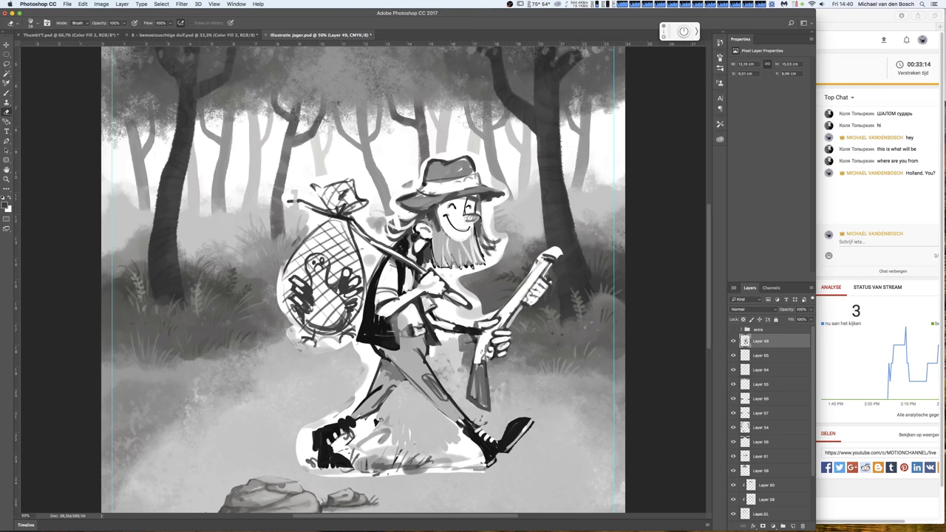
mouse_move(374, 428)
mouse_down()
mouse_move(361, 418)
mouse_move(369, 414)
mouse_up()
mouse_move(344, 439)
mouse_down()
mouse_move(334, 447)
mouse_move(377, 444)
mouse_move(391, 428)
mouse_up()
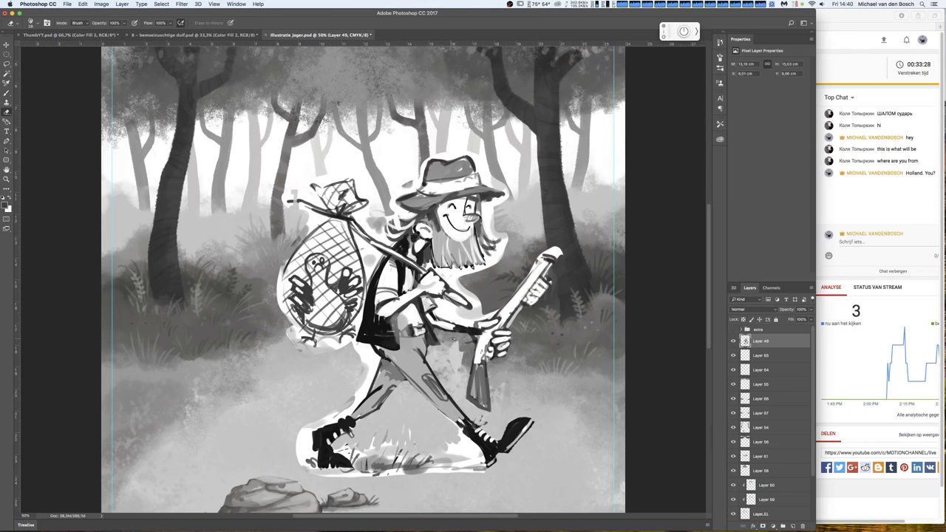
drag(448, 344, 460, 368)
- Darken the outlines along the forearm and stick, beard, hair edge, hat brim and hat crown
drag(478, 294, 478, 316)
drag(434, 269, 476, 297)
mouse_move(442, 269)
mouse_down()
mouse_move(471, 277)
mouse_move(500, 238)
mouse_move(475, 271)
mouse_move(490, 270)
mouse_up()
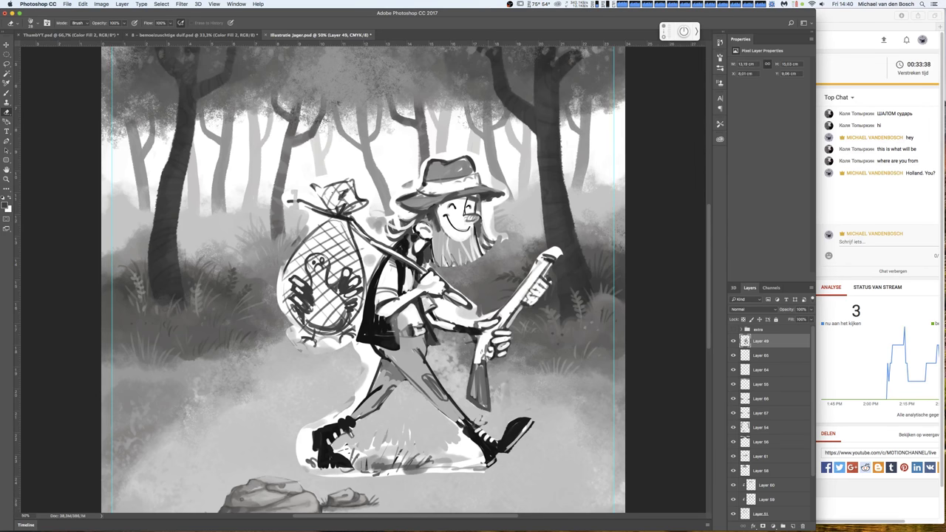
drag(485, 202, 494, 235)
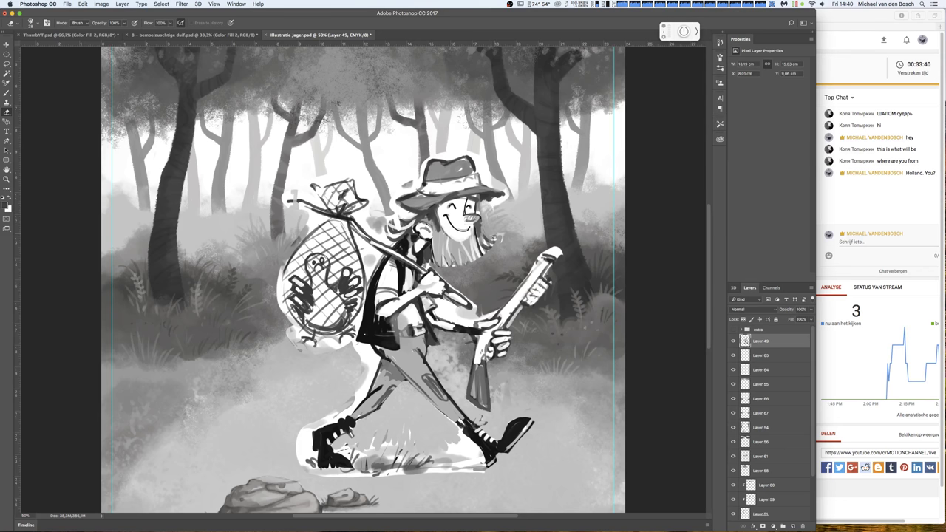
drag(485, 203, 492, 201)
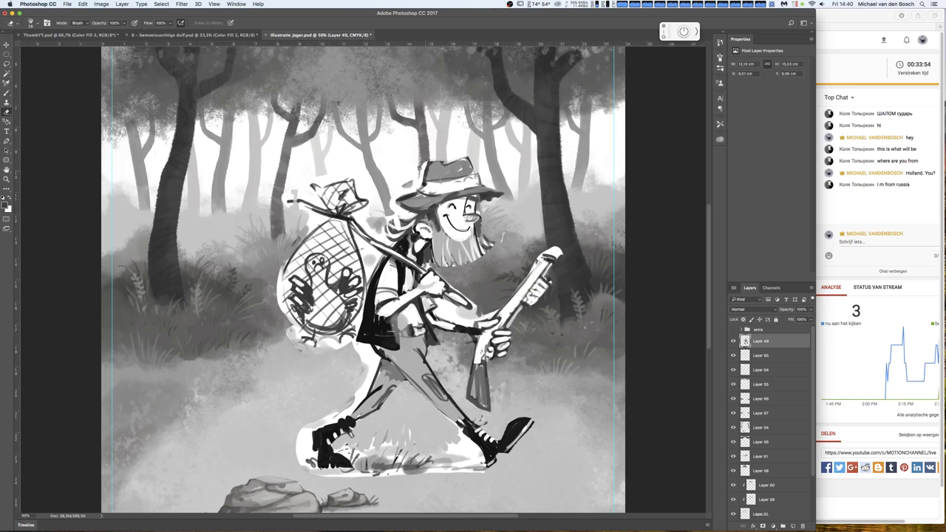
drag(418, 168, 420, 182)
- Send 'Cos on mater' in the YouTube live chat and return to the painting
click(874, 242)
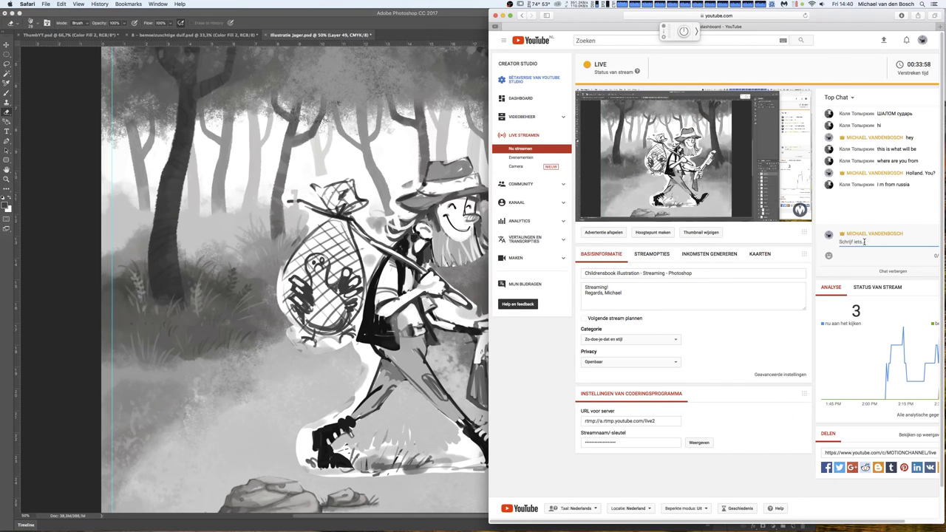
text(Co)
text(s on)
text( ma)
text(terday! ;))
key(Return)
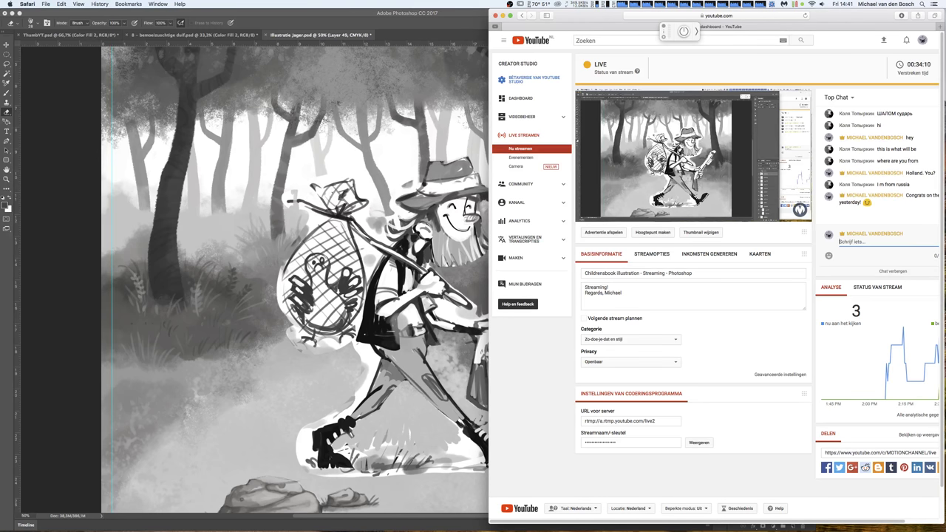
click(429, 157)
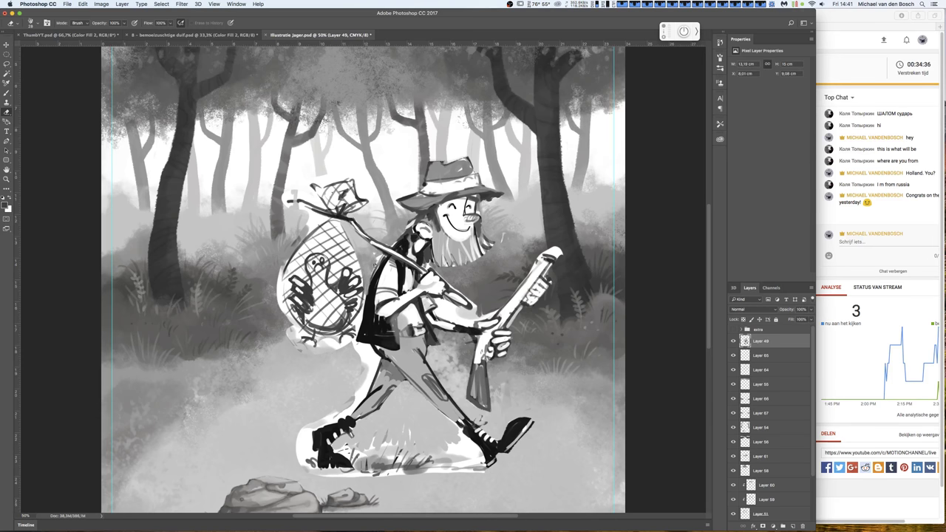
- Darken the backpack strap, touch up the trousers' back edge and cover the white highlight under the boot
drag(366, 285, 358, 319)
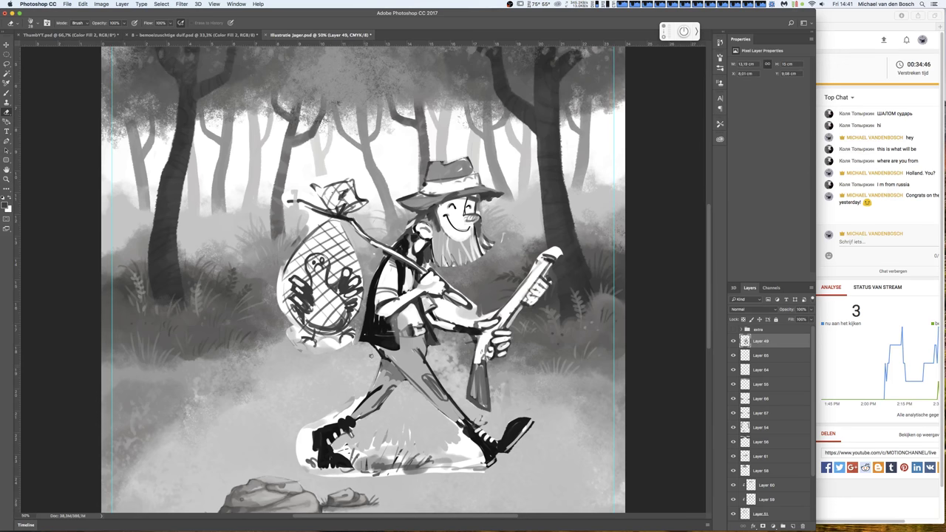
mouse_move(347, 408)
mouse_down()
mouse_move(355, 405)
mouse_move(301, 427)
mouse_move(309, 429)
mouse_up()
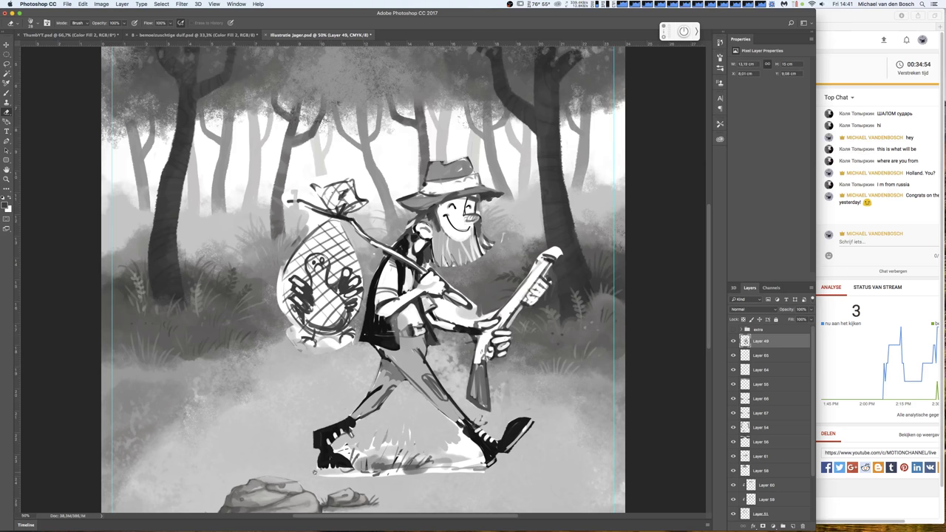
mouse_move(314, 471)
mouse_down()
mouse_move(374, 475)
mouse_move(367, 459)
mouse_up()
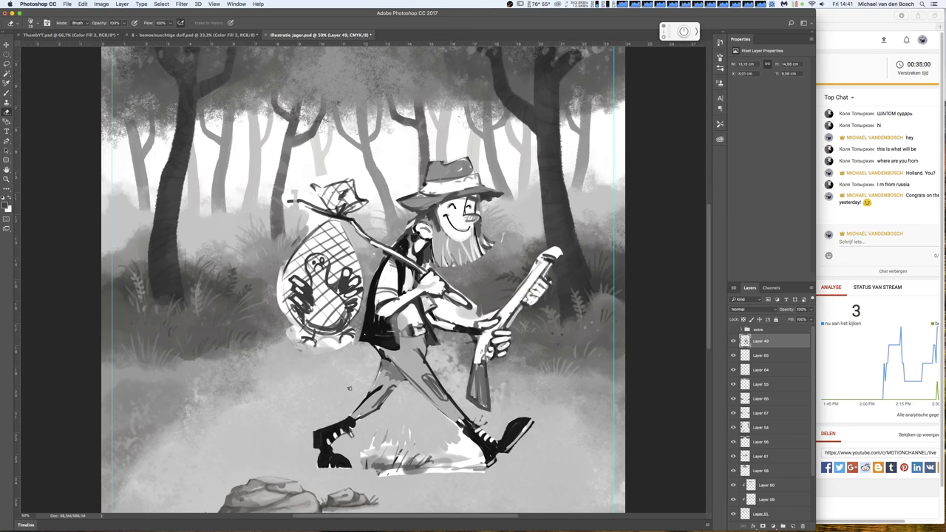
- Lasso and delete the white scribbles around the feet and boot heel
key(l)
mouse_move(451, 423)
mouse_down()
mouse_move(406, 495)
mouse_move(449, 429)
mouse_up()
key(Delete)
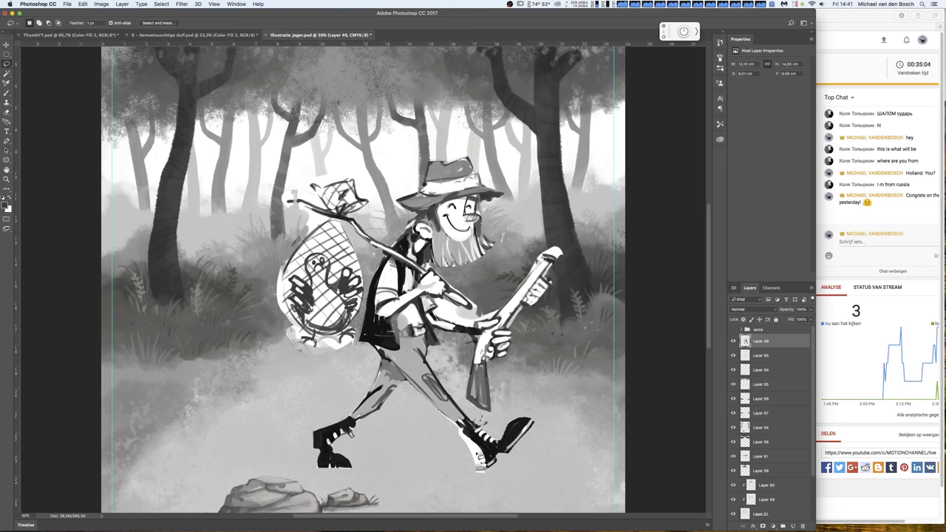
drag(481, 456, 459, 429)
key(Delete)
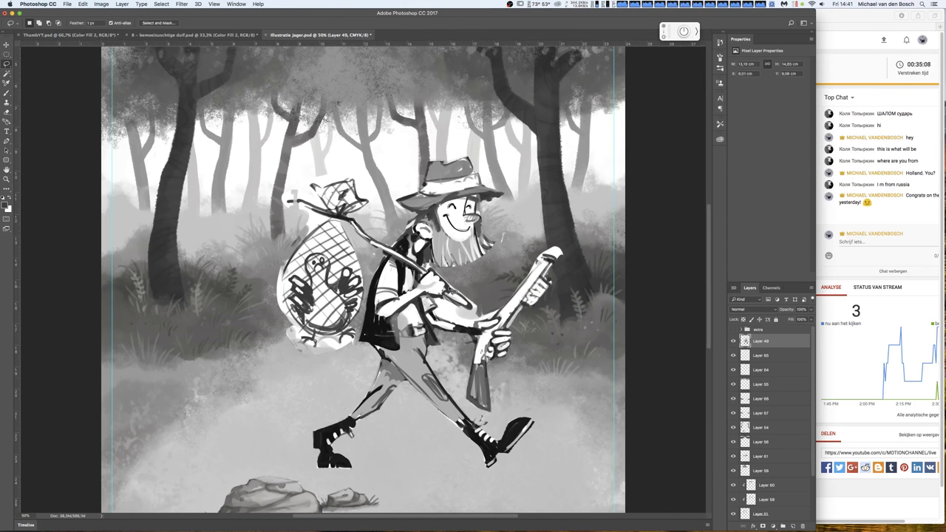
- Lasso the areas around the stick hand, gun hand and arm, and a patch beside the face
mouse_move(455, 291)
mouse_down()
mouse_move(436, 305)
mouse_move(475, 331)
mouse_up()
drag(474, 331, 480, 283)
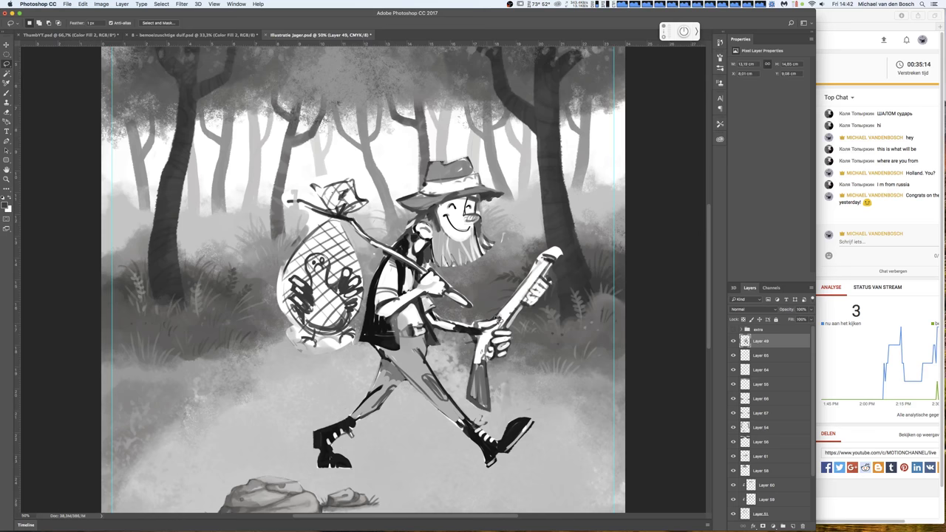
drag(496, 321, 442, 325)
mouse_move(512, 250)
mouse_down()
mouse_move(501, 253)
mouse_move(529, 232)
mouse_up()
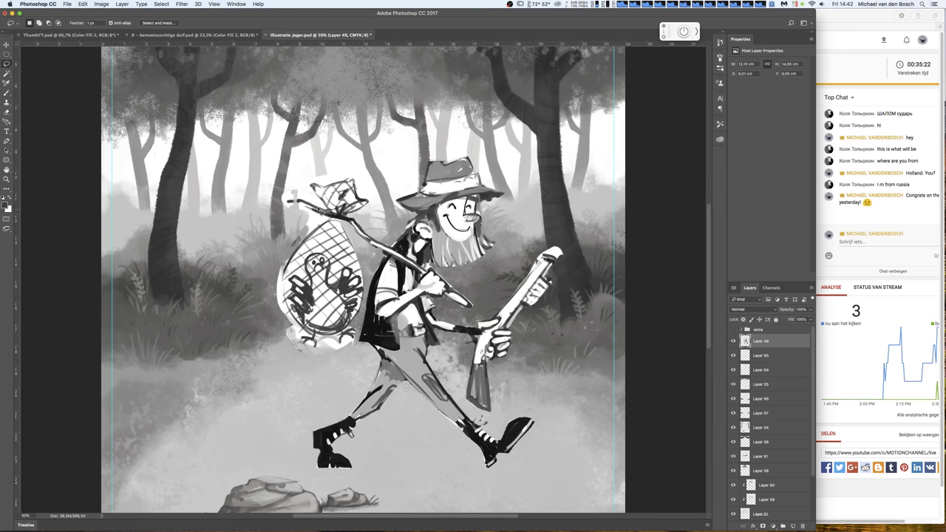
key(ctrl+z)
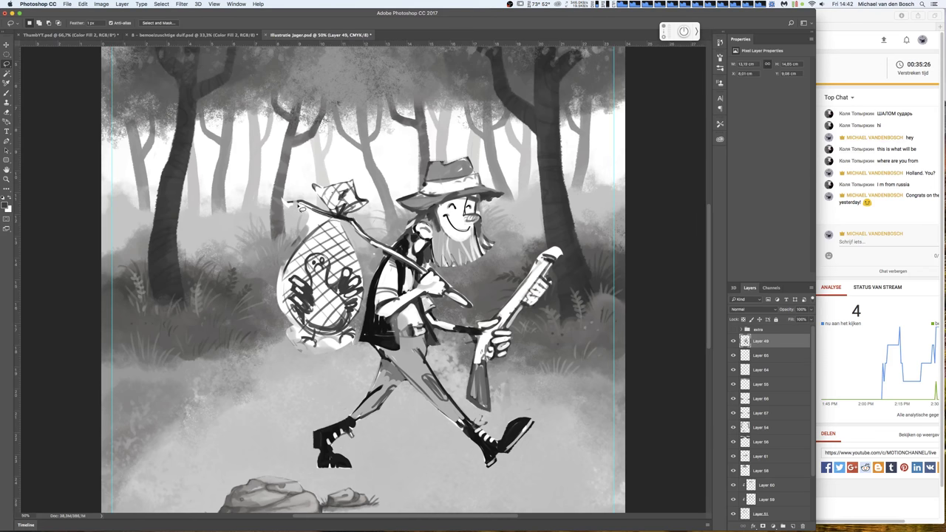
- Lasso and delete white areas below the stick end, at the net bag's edge and under it
mouse_move(300, 209)
mouse_down()
mouse_move(310, 239)
mouse_move(336, 221)
mouse_up()
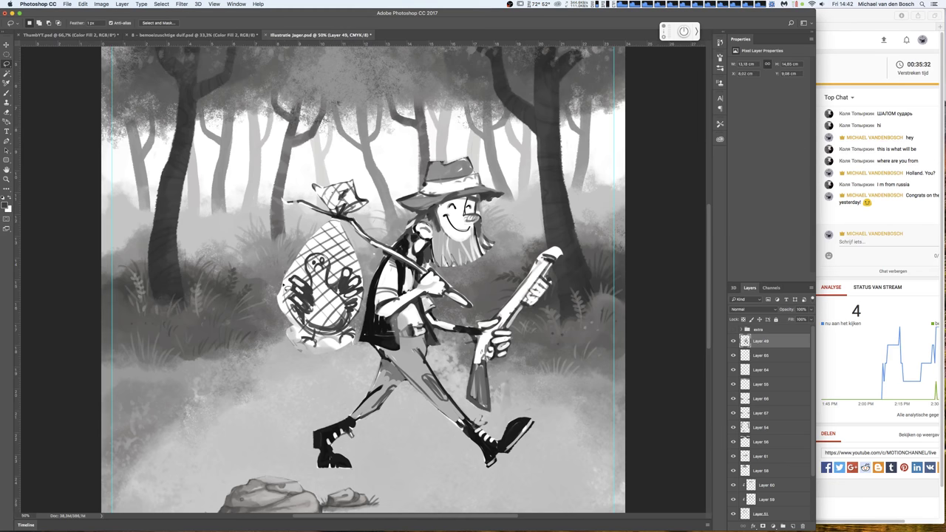
mouse_move(283, 286)
mouse_down()
mouse_move(253, 336)
mouse_move(266, 341)
mouse_up()
key(Delete)
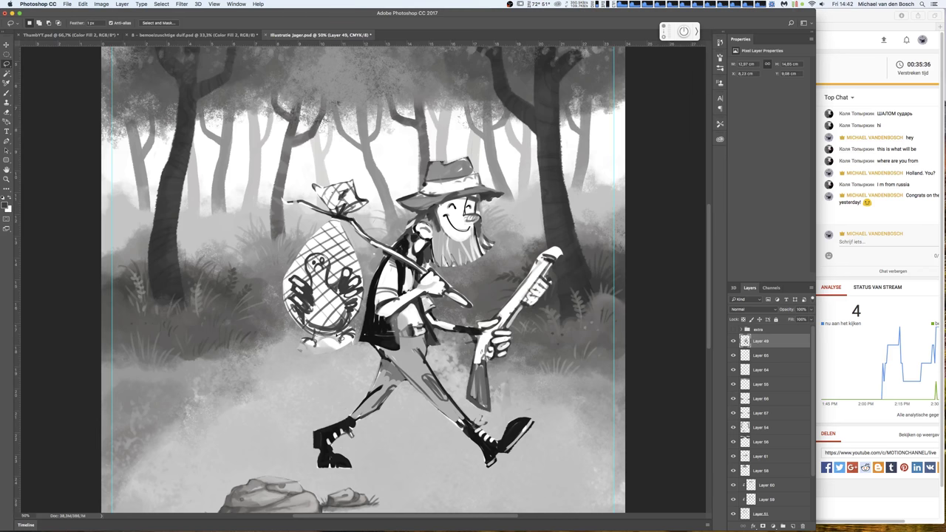
drag(344, 336, 314, 347)
key(Delete)
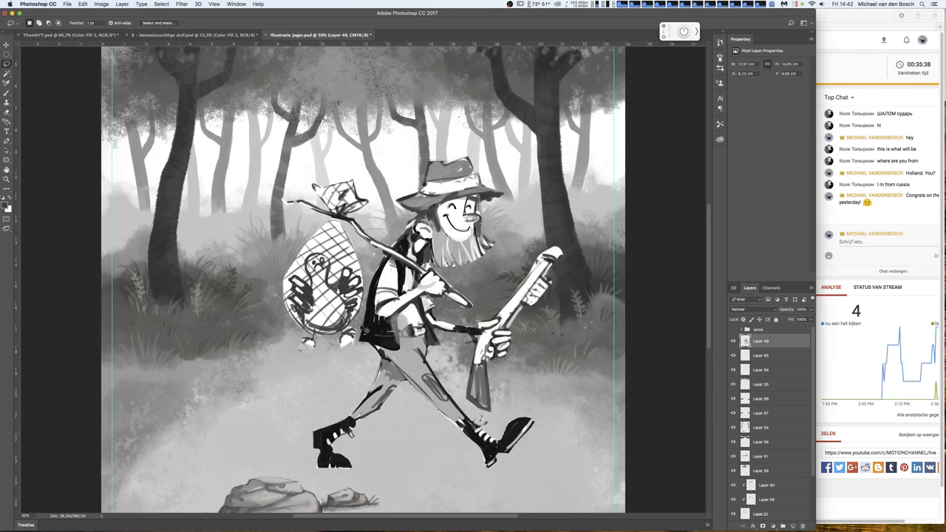
- Clear the remaining bits at the bag's bottom and tilt the rifle so its tip sits lower-left
mouse_move(363, 330)
mouse_down()
mouse_move(360, 359)
mouse_move(306, 348)
mouse_up()
key(Delete)
key(Delete)
drag(360, 345, 356, 334)
key(Delete)
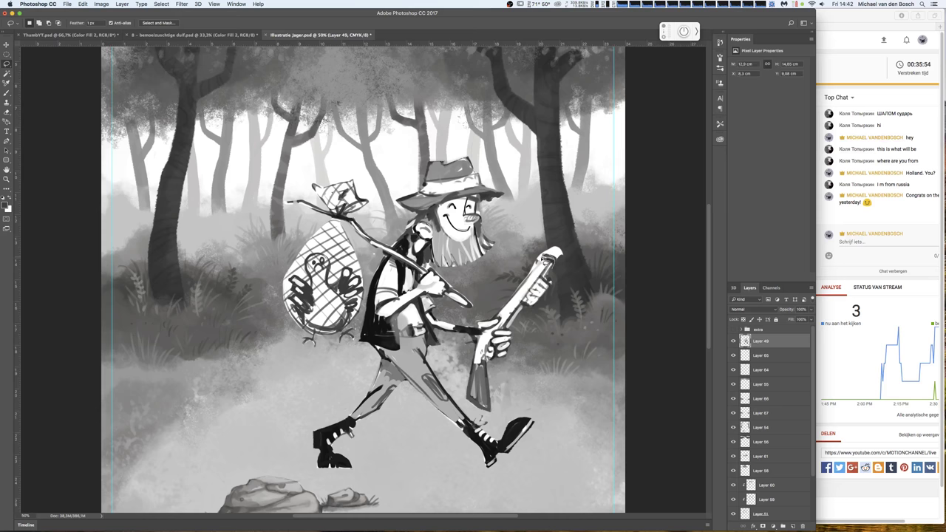
drag(551, 257, 576, 248)
- Resize the brush, erase a small patch near the hand, and ink the stick tip dark
key(b)
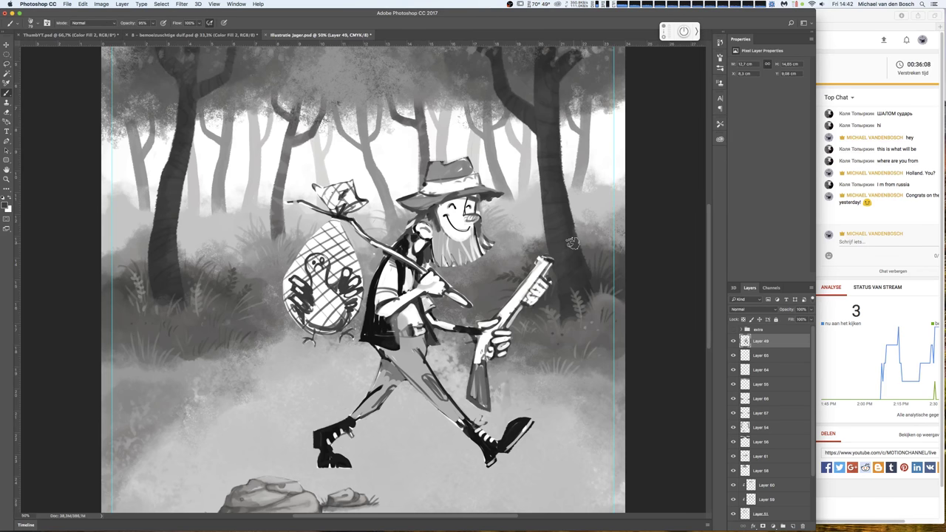
key(x)
right_click(447, 273)
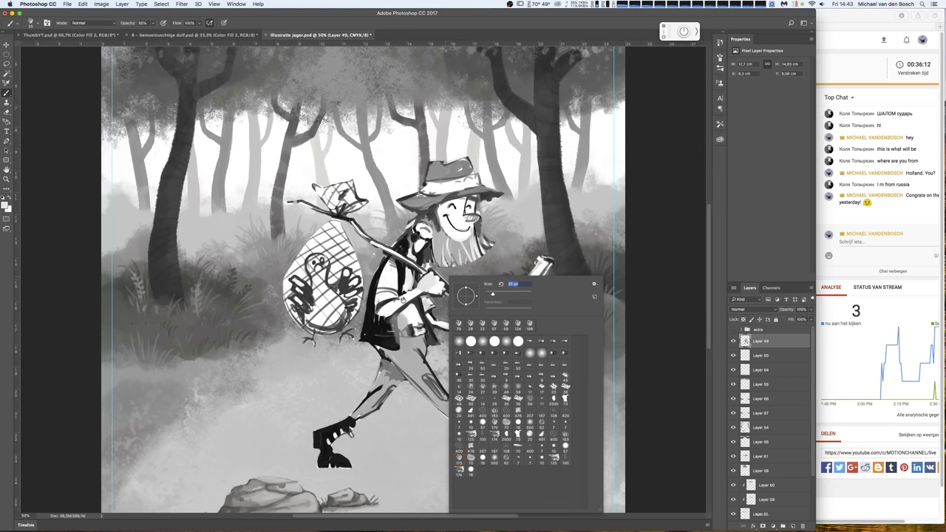
click(403, 302)
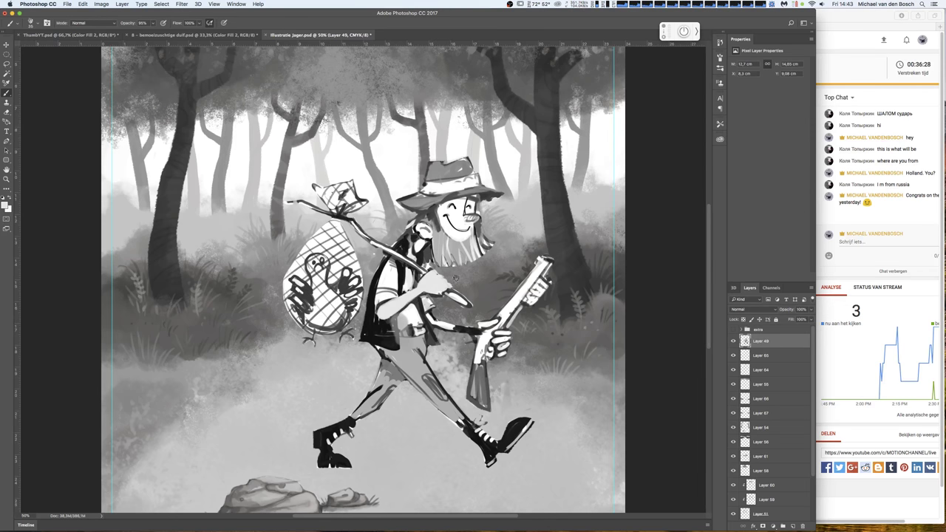
key(e)
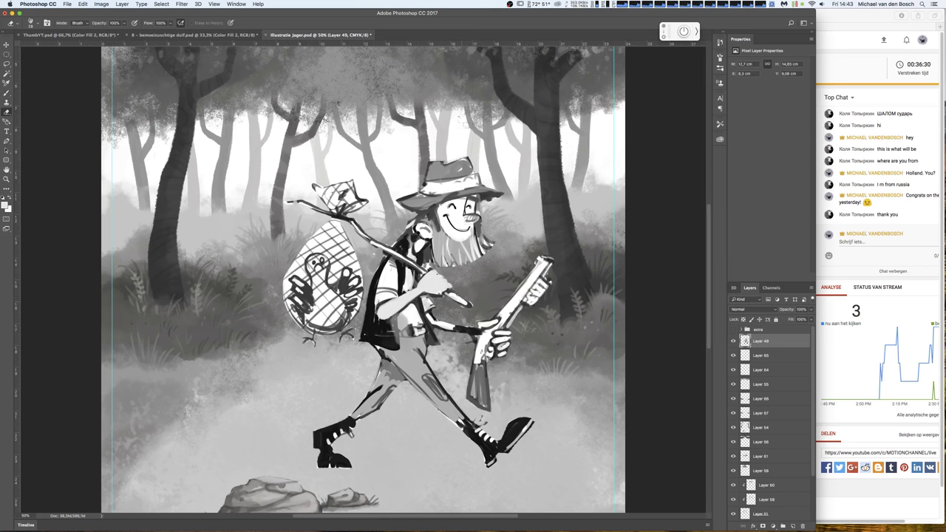
drag(457, 294, 459, 296)
key(b)
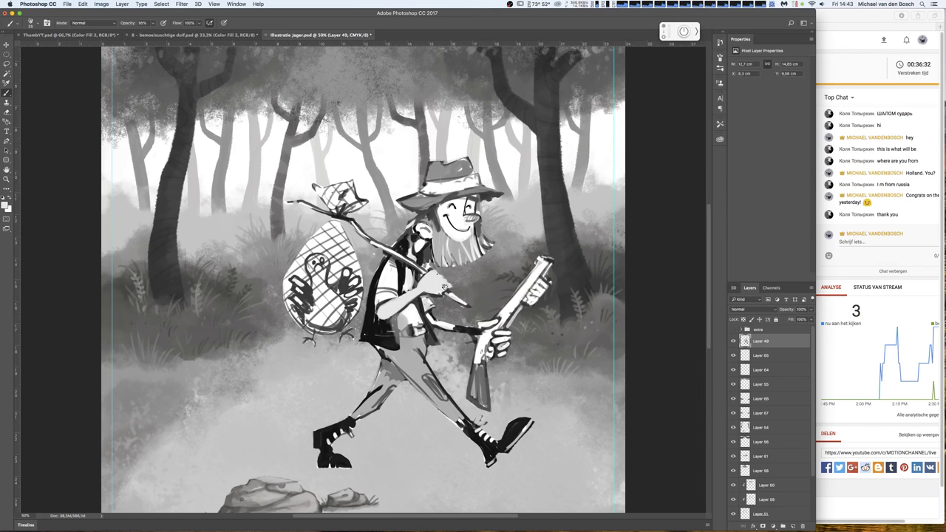
alt+click(451, 290)
mouse_move(448, 294)
mouse_down()
mouse_move(466, 306)
mouse_move(418, 272)
mouse_up()
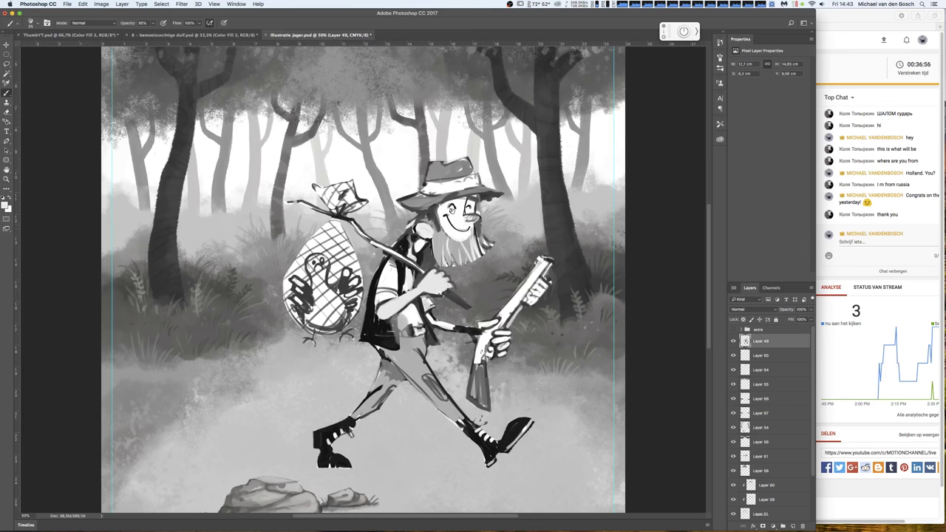
- Shade the ear darker and the face with sampled greys, adding a dark mark on the hat brim
alt+click(437, 219)
drag(427, 230, 420, 245)
alt+click(447, 220)
alt+click(458, 226)
alt+click(488, 208)
alt+click(469, 210)
drag(488, 198, 487, 190)
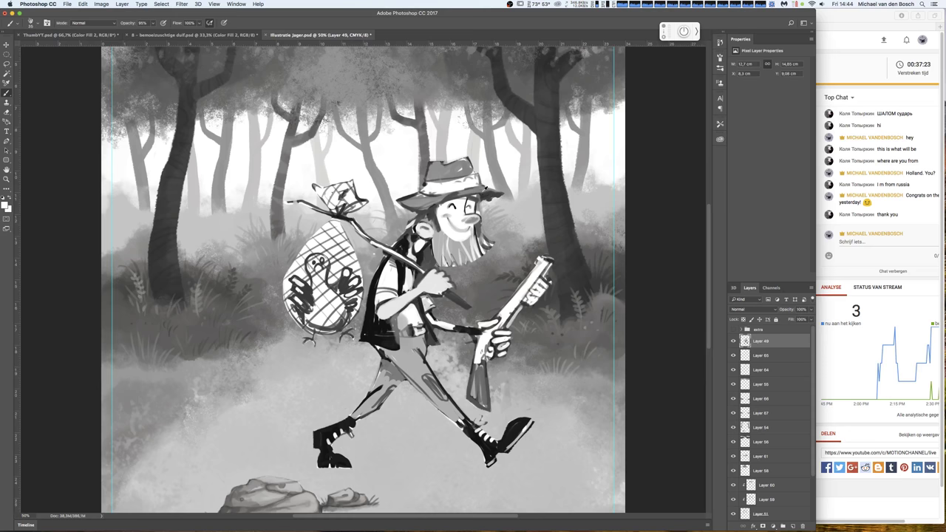
alt+click(376, 276)
right_click(481, 265)
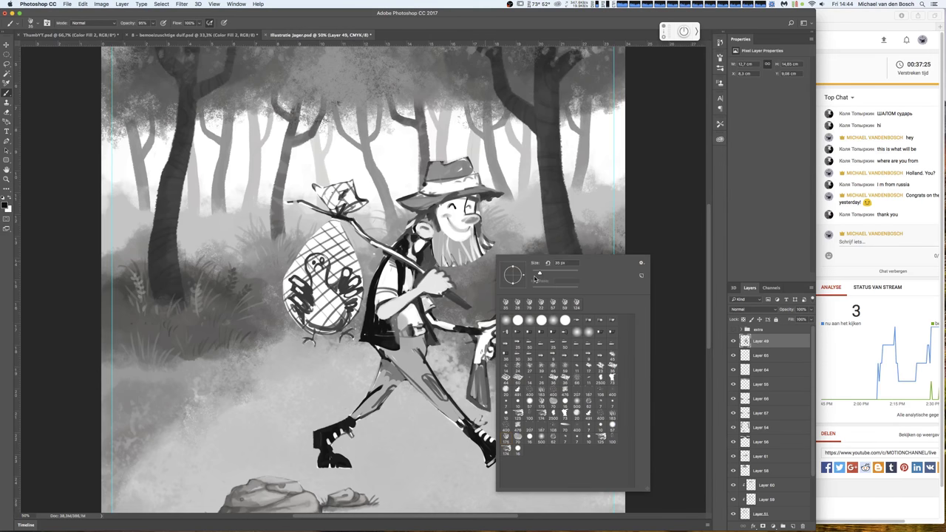
- Darken the right edge of the hair and beard, the ear, and the hat brim edge
key(Escape)
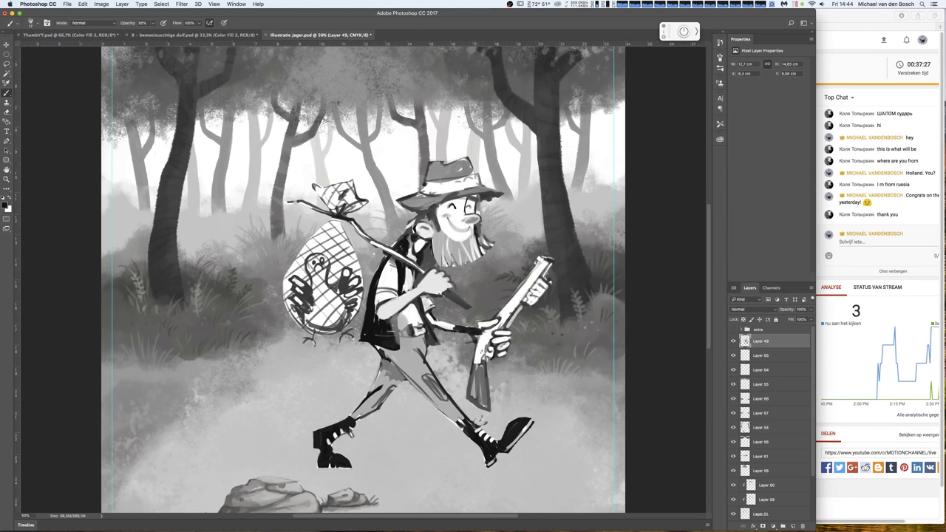
mouse_move(482, 251)
mouse_down()
mouse_move(479, 225)
mouse_move(497, 242)
mouse_move(489, 238)
mouse_up()
drag(479, 203, 481, 217)
mouse_move(434, 204)
mouse_down()
mouse_move(508, 197)
mouse_move(468, 193)
mouse_move(482, 186)
mouse_up()
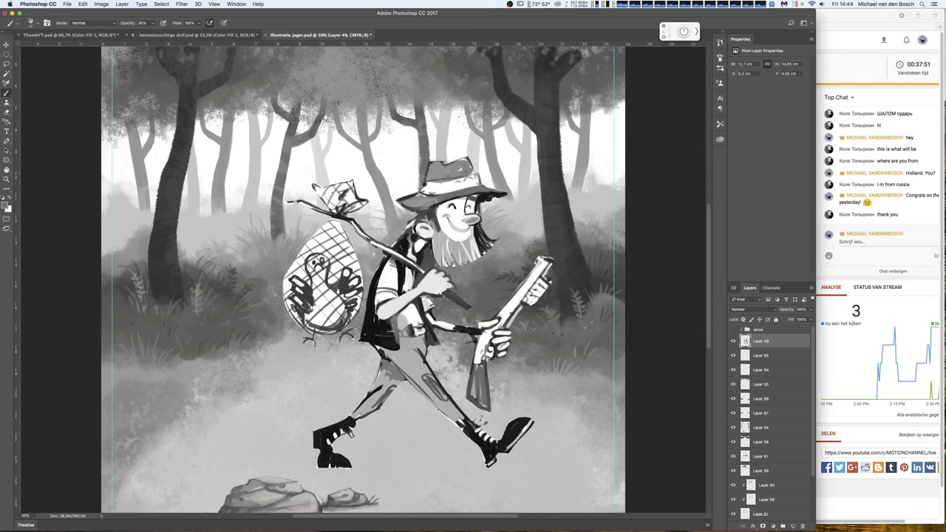
- Darken the hat crown, hat band and brim edge, then sample greys around the brim
mouse_move(464, 173)
mouse_down()
mouse_move(436, 168)
mouse_move(428, 178)
mouse_move(440, 161)
mouse_up()
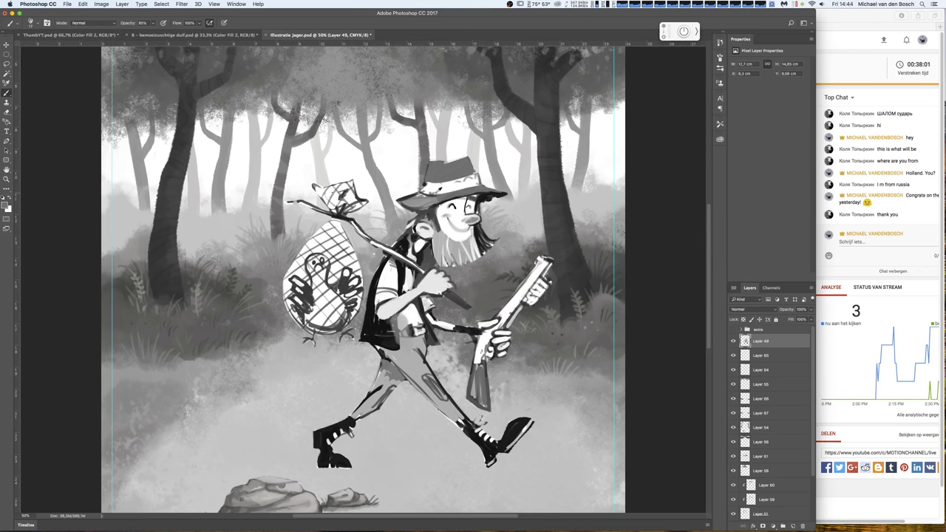
mouse_move(437, 191)
mouse_down()
mouse_move(464, 186)
mouse_move(427, 186)
mouse_up()
mouse_move(439, 191)
mouse_down()
mouse_move(425, 194)
mouse_move(464, 187)
mouse_move(468, 177)
mouse_up()
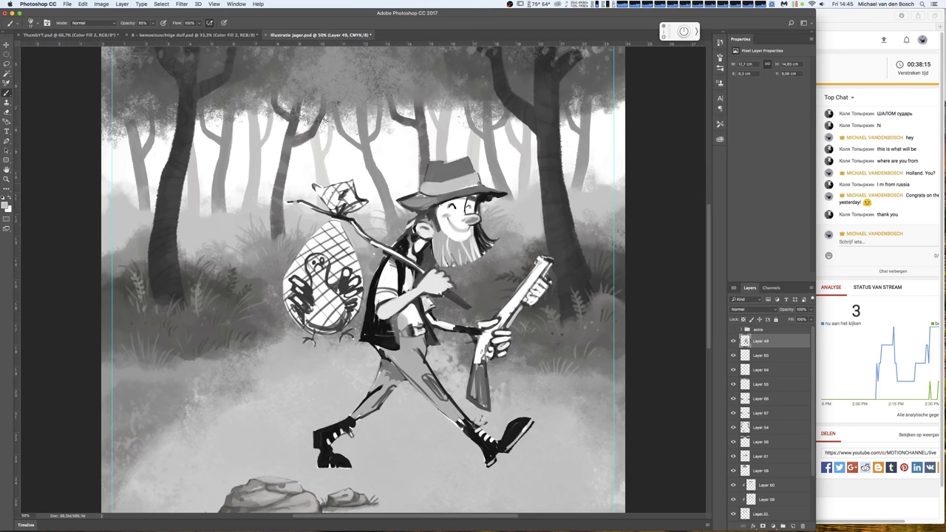
drag(452, 190, 422, 201)
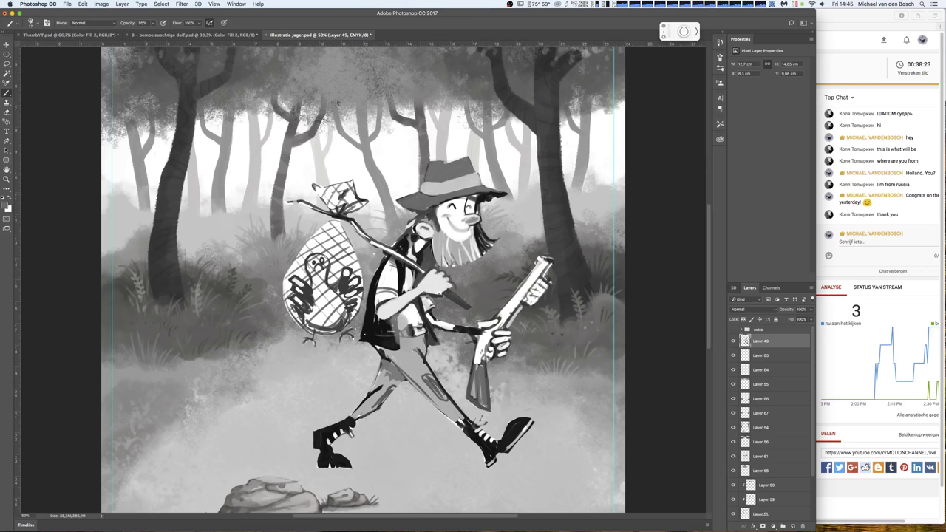
alt+click(484, 195)
alt+click(439, 205)
right_click(461, 201)
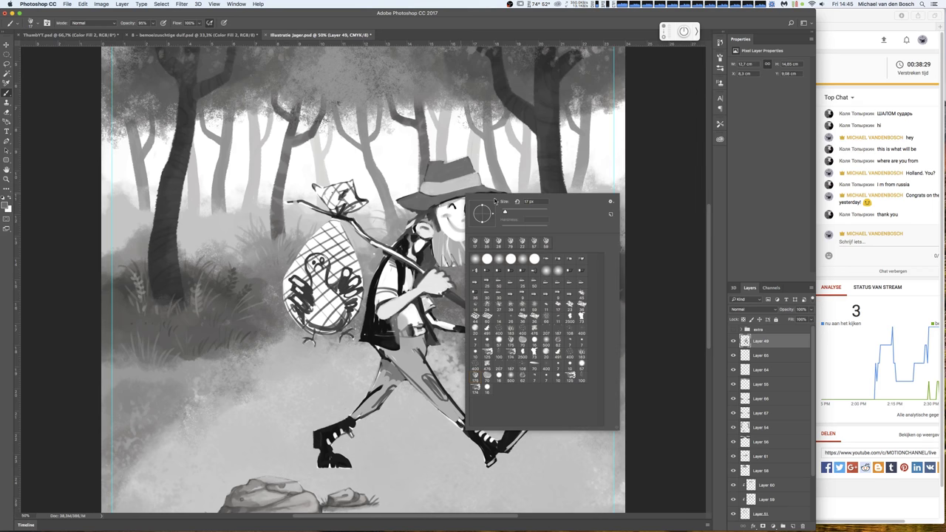
- Darken the outline along the hat brim with a dark grey sampled near the glasses
click(440, 207)
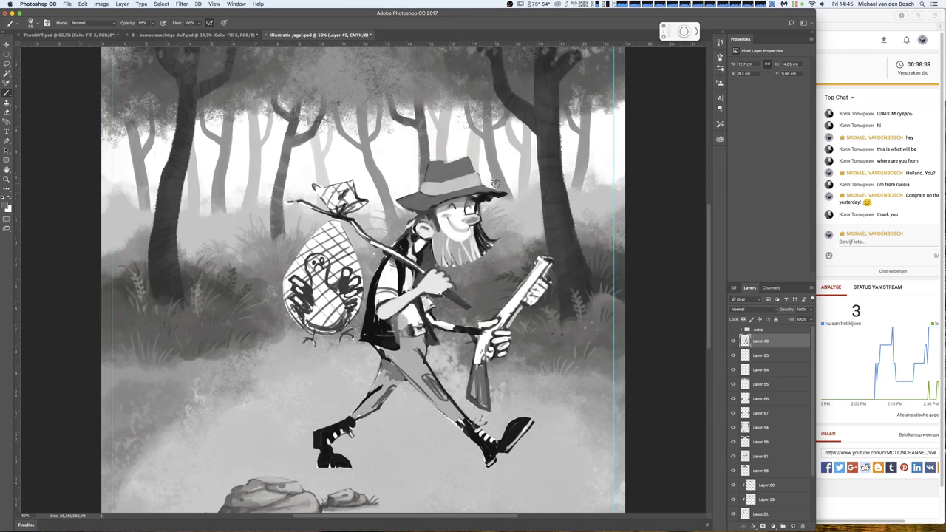
right_click(496, 211)
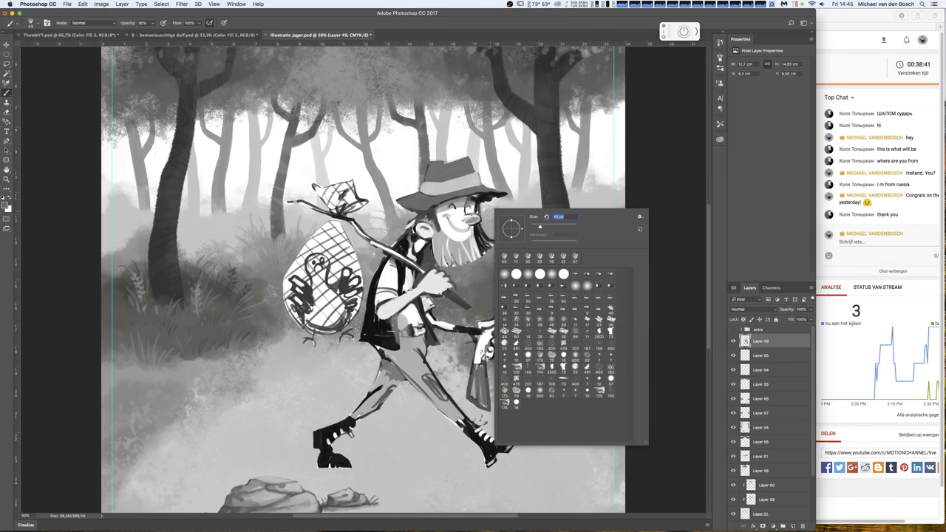
key(Return)
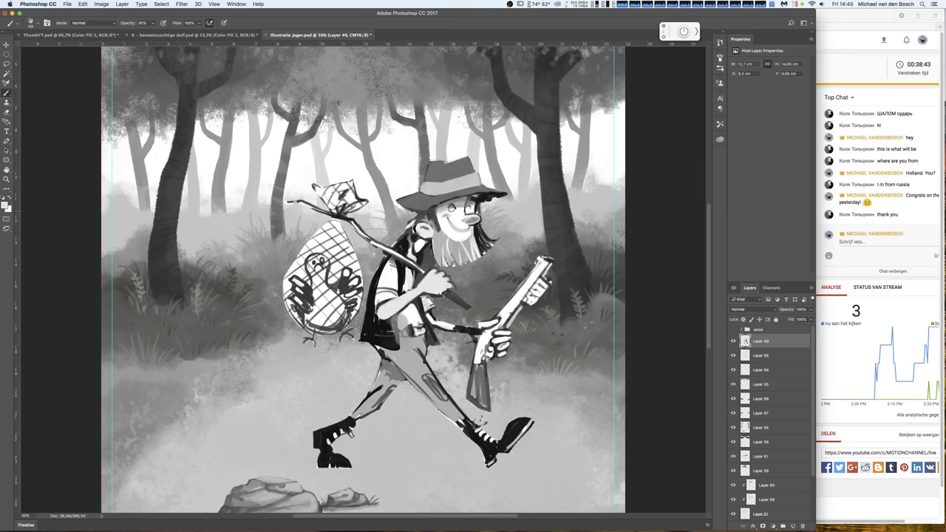
alt+click(477, 197)
drag(500, 192, 421, 194)
- Sample hat-brim tones and paint dark strokes along the beard's left edge
alt+click(427, 182)
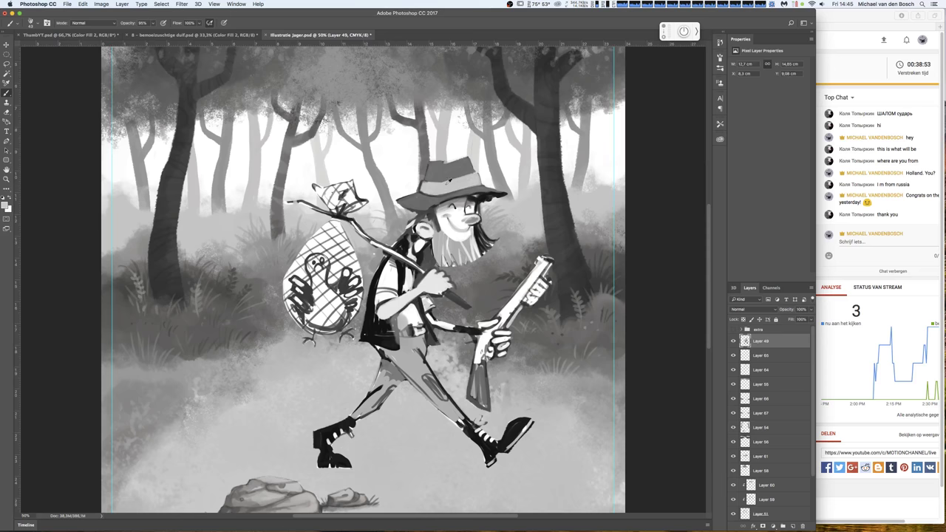
alt+click(442, 191)
mouse_move(450, 244)
mouse_down()
mouse_move(440, 268)
mouse_move(433, 214)
mouse_move(447, 266)
mouse_up()
- Fill the beard with dark strokes, shrink the brush from 43 px to 22 px, and add hair strands by the face
mouse_move(445, 226)
mouse_down()
mouse_move(452, 267)
mouse_move(488, 251)
mouse_move(472, 267)
mouse_up()
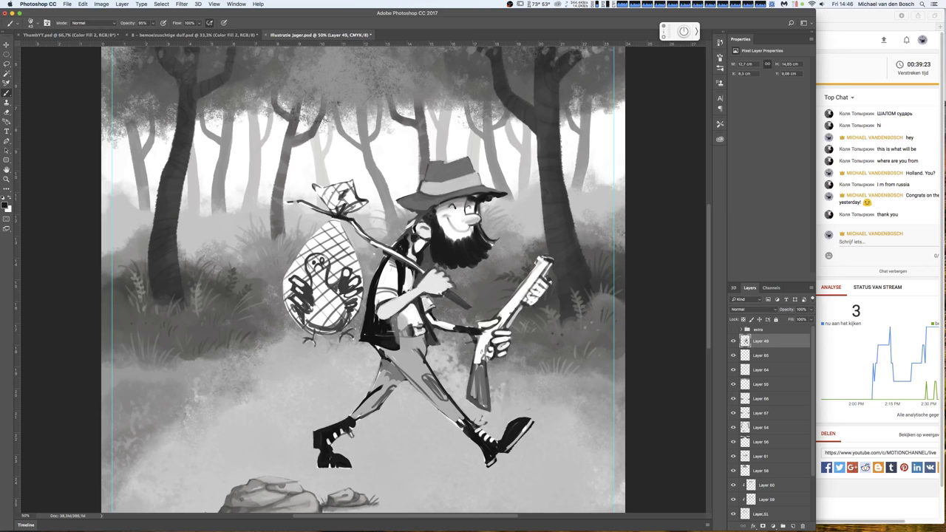
right_click(474, 241)
drag(524, 256, 515, 259)
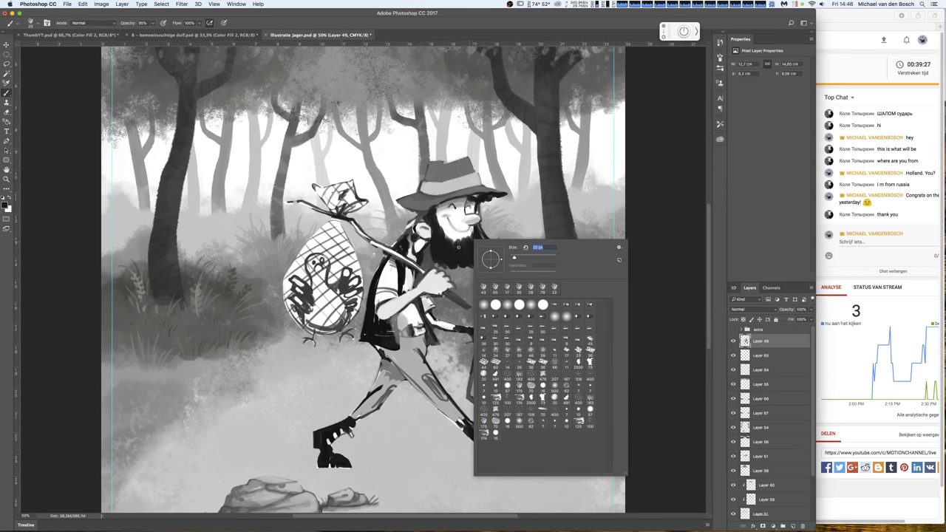
key(Return)
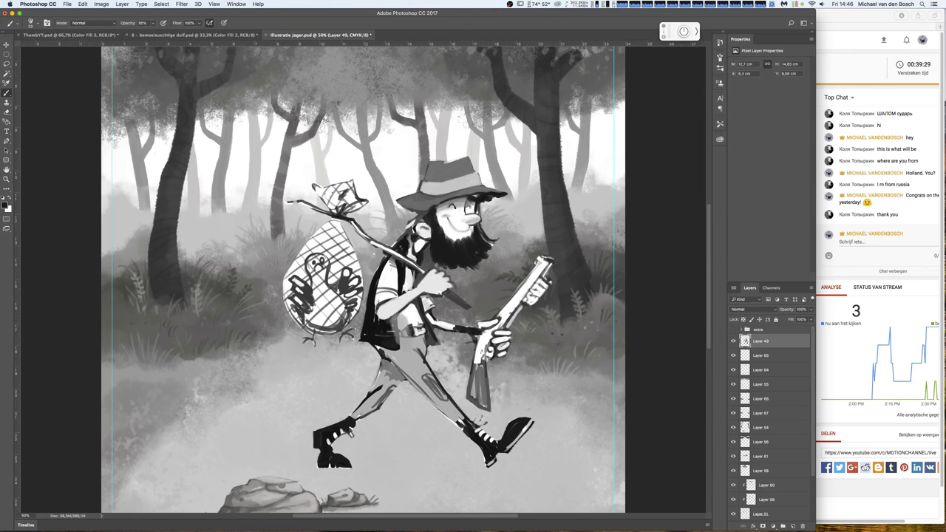
drag(482, 235, 498, 246)
drag(485, 210, 487, 226)
- Shade the hat crown slightly darker and sample tones from the hat and ear
mouse_move(431, 194)
mouse_down()
mouse_move(443, 162)
mouse_move(474, 158)
mouse_up()
alt+click(470, 161)
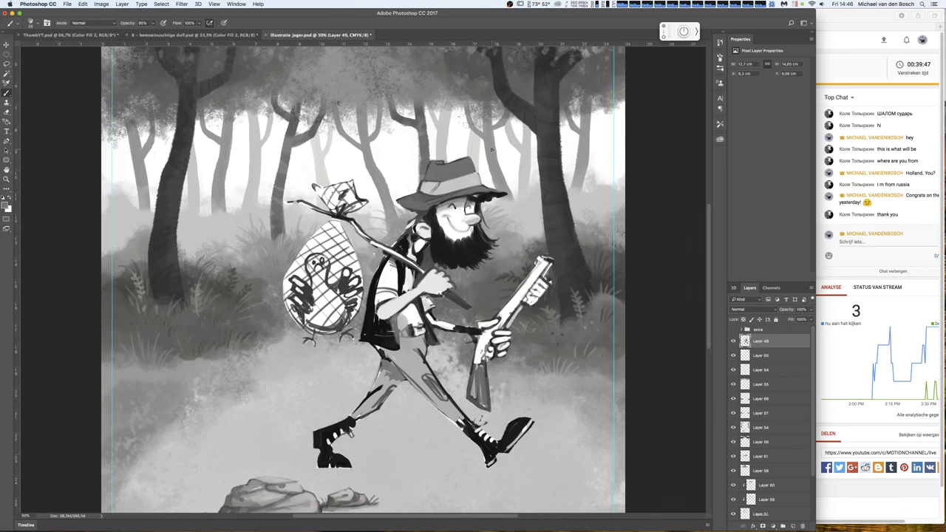
alt+click(431, 162)
alt+click(442, 167)
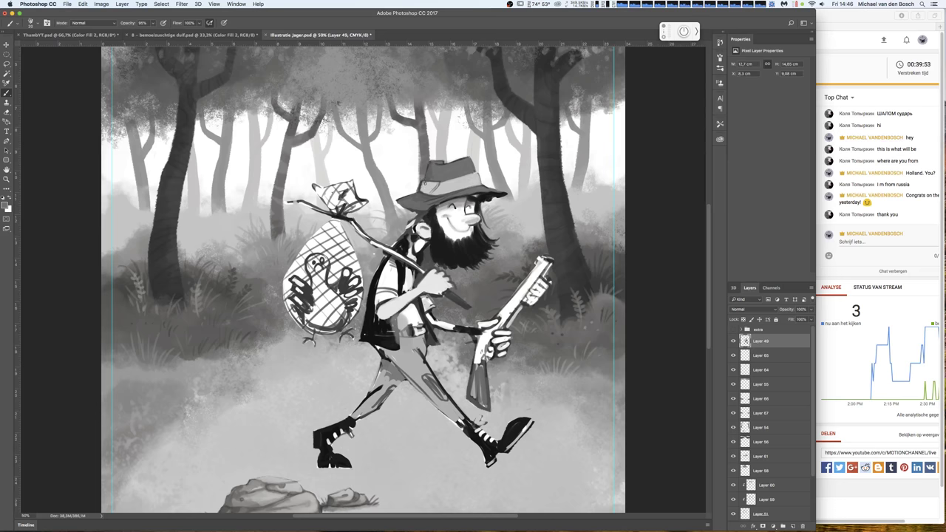
alt+click(425, 184)
alt+click(433, 215)
- Add dark hair strands left of the face and under the brim, and darken a line on the hat band
mouse_move(402, 218)
mouse_down()
mouse_move(410, 214)
mouse_move(385, 234)
mouse_move(404, 227)
mouse_up()
alt+click(428, 222)
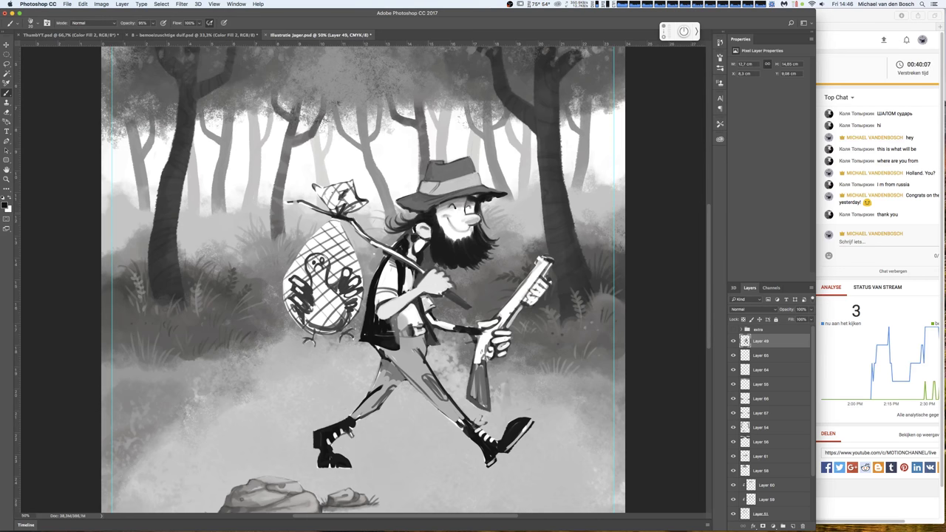
drag(427, 209, 416, 213)
drag(406, 197, 396, 198)
mouse_move(485, 184)
mouse_down()
mouse_move(473, 187)
mouse_move(478, 173)
mouse_move(509, 196)
mouse_up()
- Dismiss the refused history-erase warning and dab dark paint onto the hat brim
key(e)
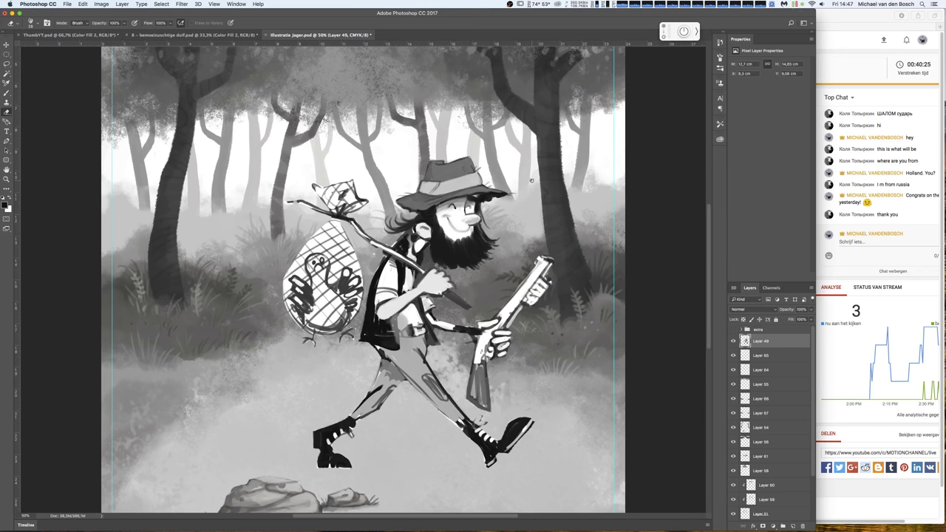
click(465, 174)
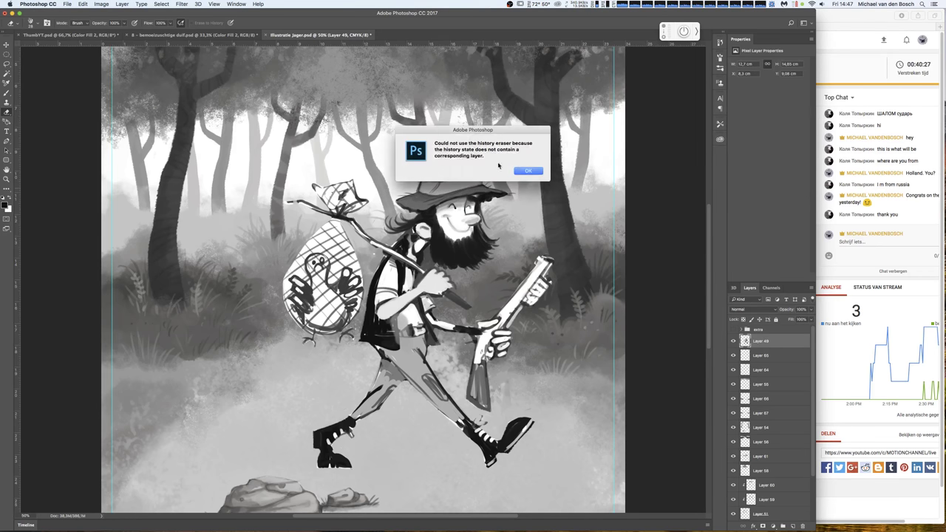
click(526, 172)
key(b)
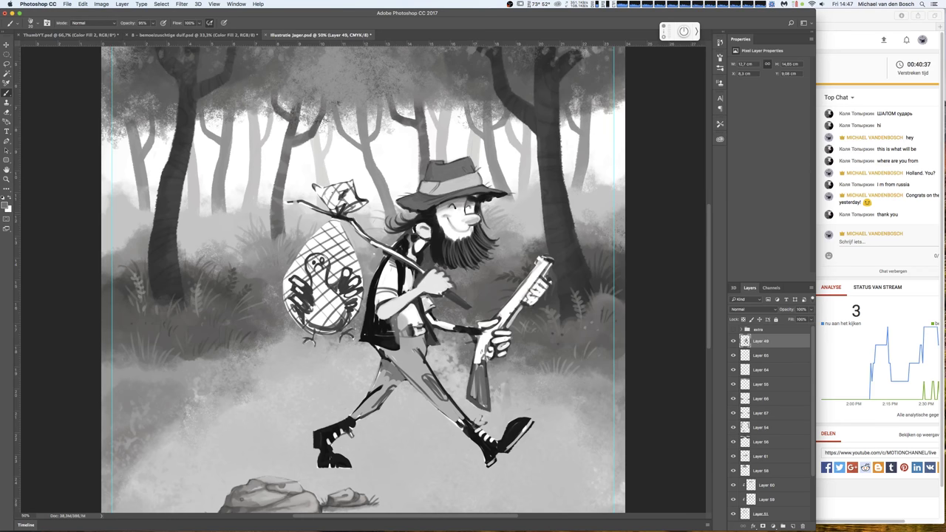
click(481, 197)
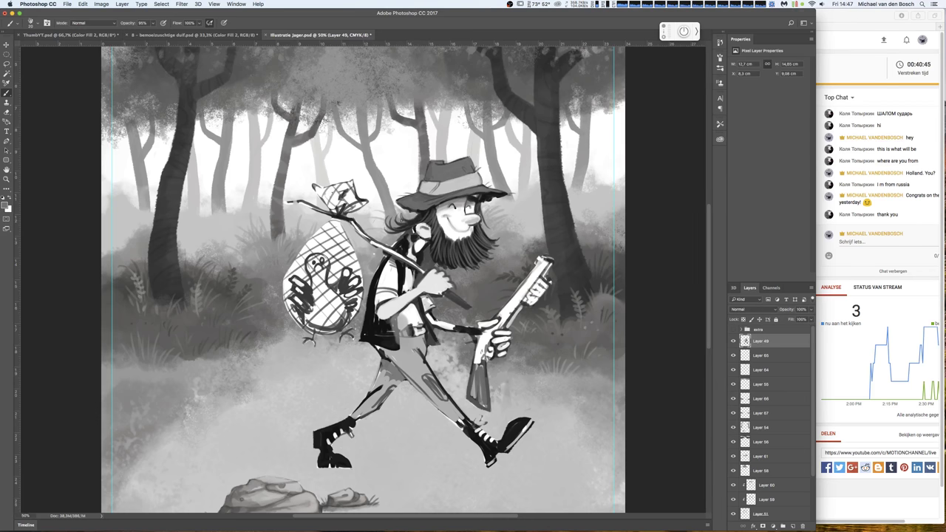
- Lighten the beard on both sides of the mouth with a light tone from the nose
alt+click(460, 216)
mouse_move(470, 251)
mouse_down()
mouse_move(489, 236)
mouse_move(466, 262)
mouse_move(439, 265)
mouse_up()
mouse_move(439, 231)
mouse_down()
mouse_move(435, 247)
mouse_move(434, 237)
mouse_move(394, 226)
mouse_up()
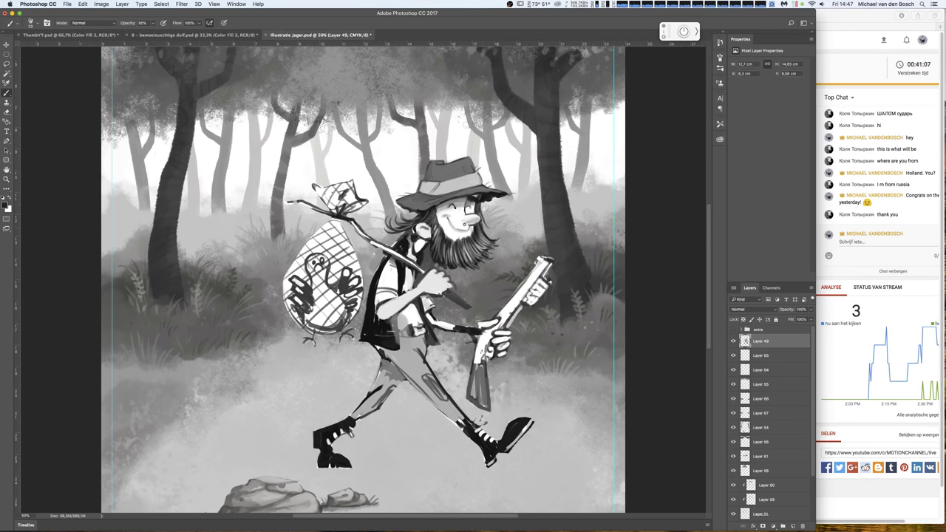
- Redraw the eye, a nostril and the mouth-moustache line, and darken a spot on the hat brim
alt+click(453, 205)
click(451, 207)
click(454, 221)
drag(456, 229, 473, 232)
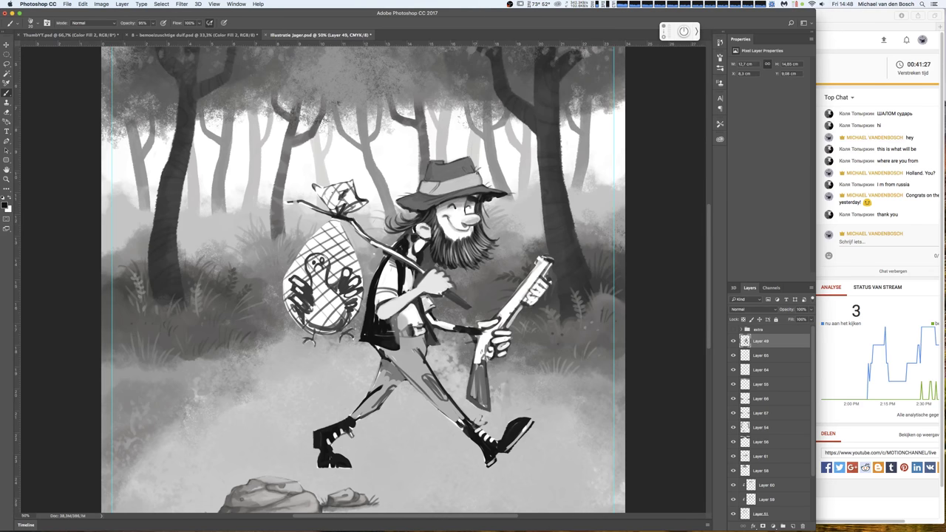
drag(479, 178, 483, 182)
key(e)
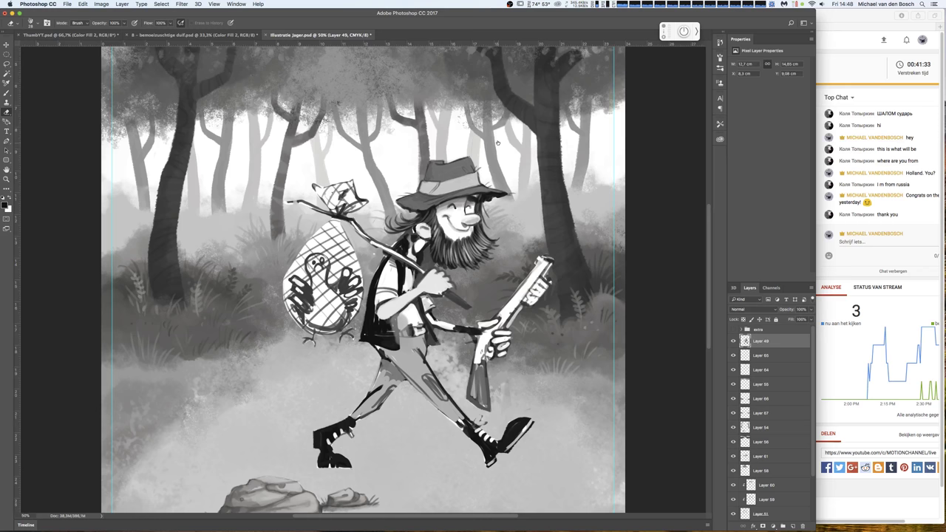
key(b)
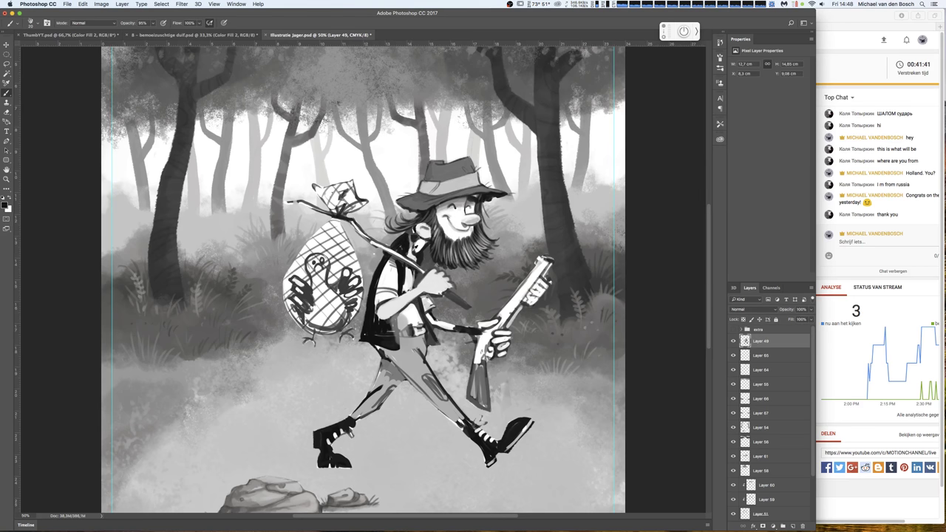
key(x)
key(x)
key(x)
key(x)
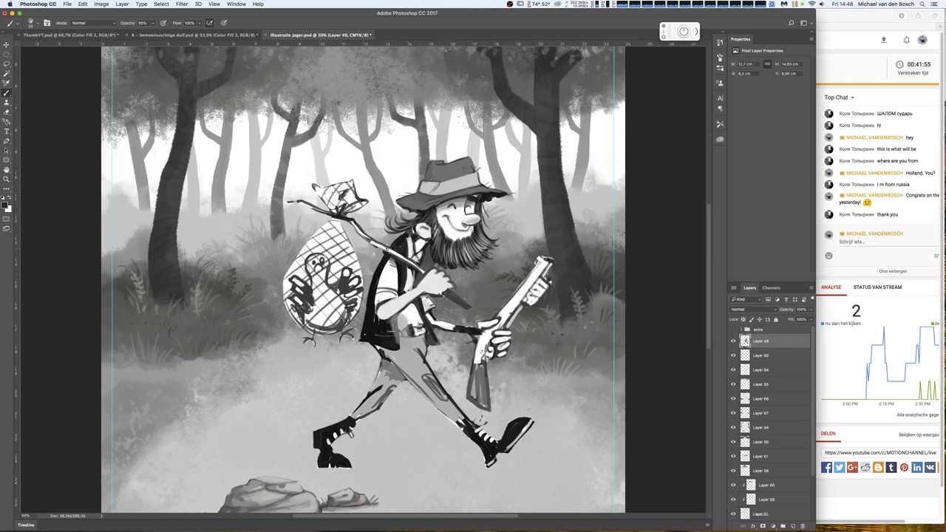
key(e)
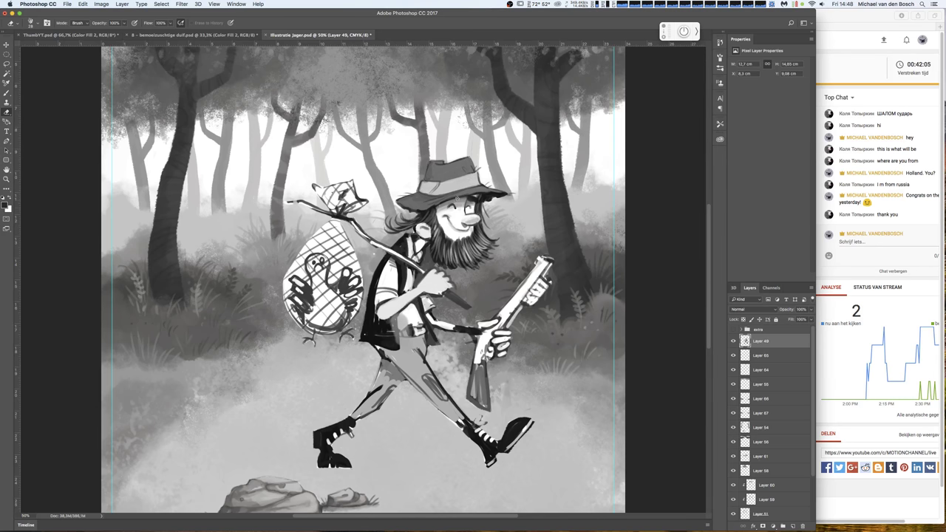
- Brighten a small spot on the collar and darken a small area of the jacket arm
key(b)
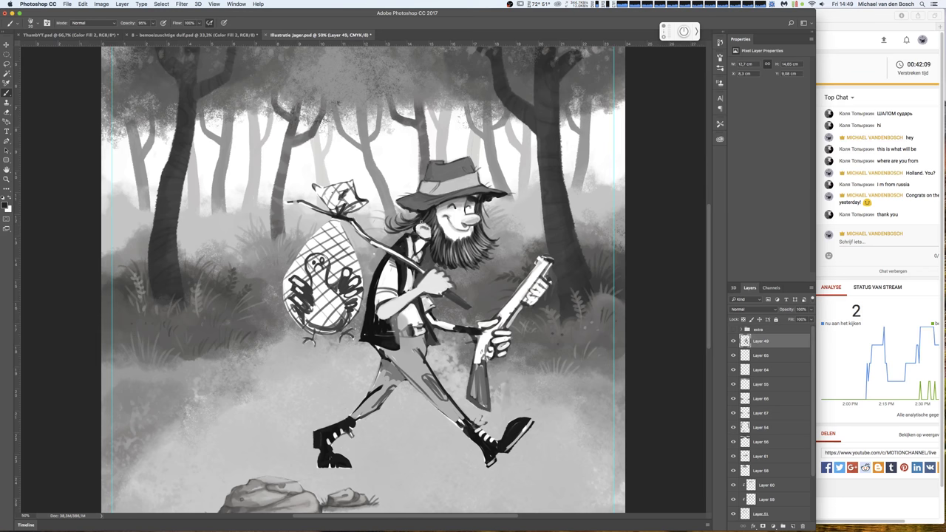
key(x)
key(x)
key(x)
click(421, 232)
key(x)
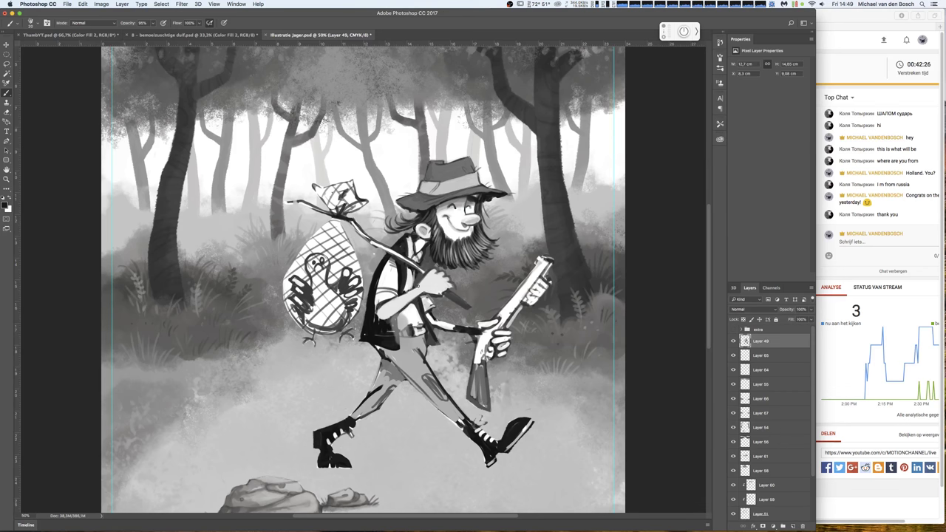
drag(407, 285, 419, 293)
- Add dark marks and strokes along the hunter's arm and torso
key(e)
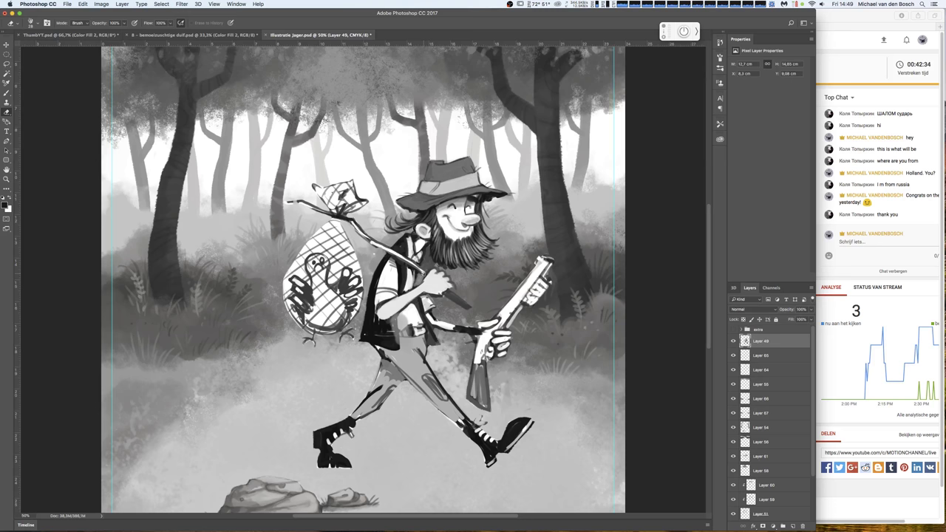
key(b)
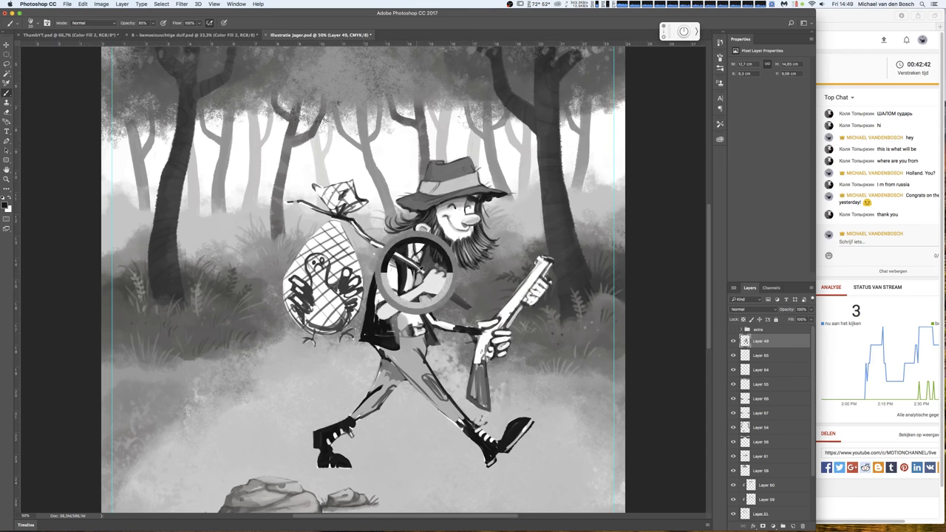
mouse_move(419, 298)
mouse_down()
mouse_move(415, 310)
mouse_move(437, 340)
mouse_move(430, 346)
mouse_up()
key(e)
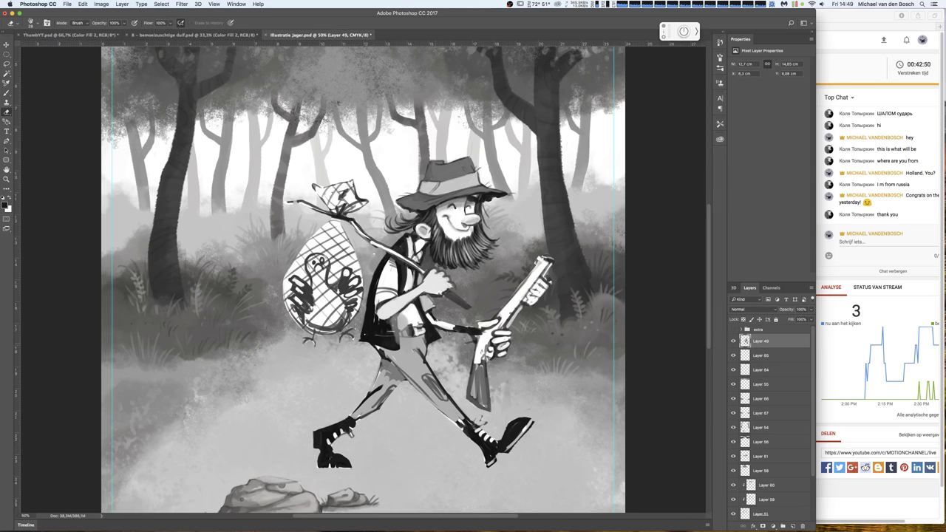
key(b)
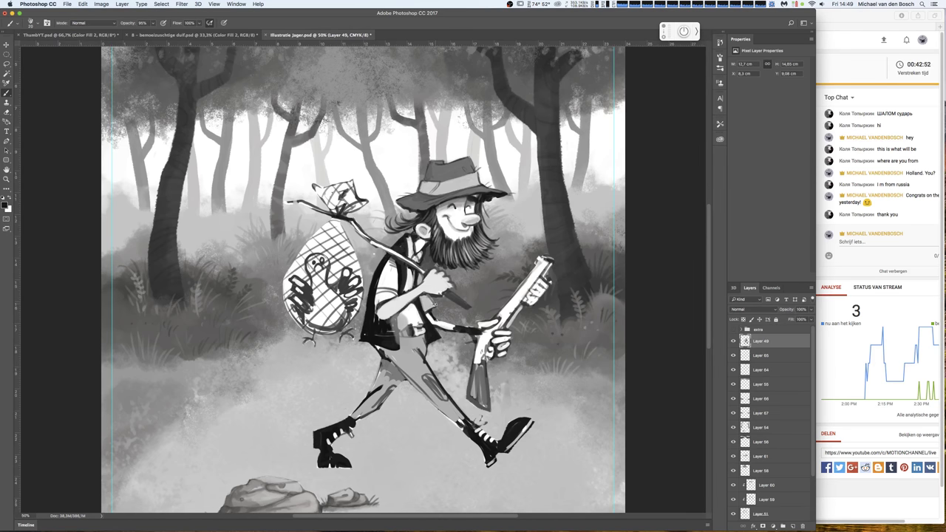
drag(426, 315, 435, 323)
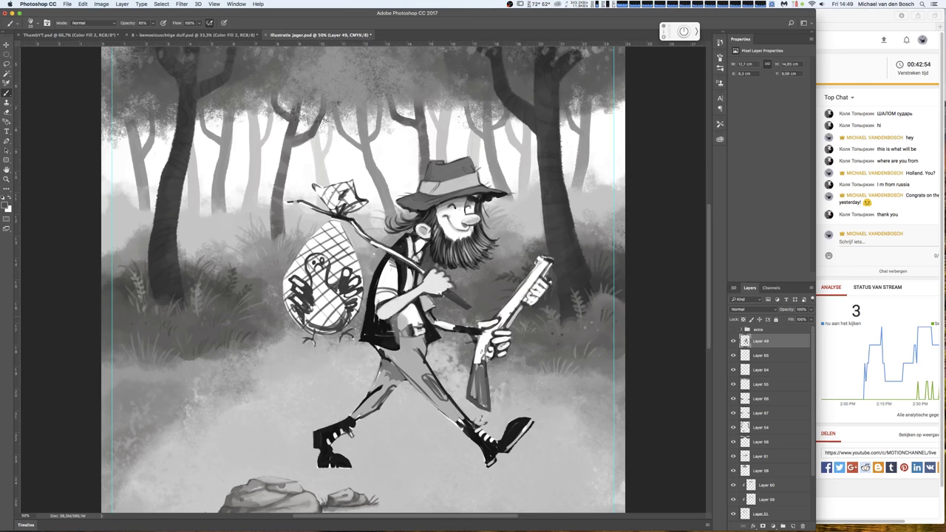
key(x)
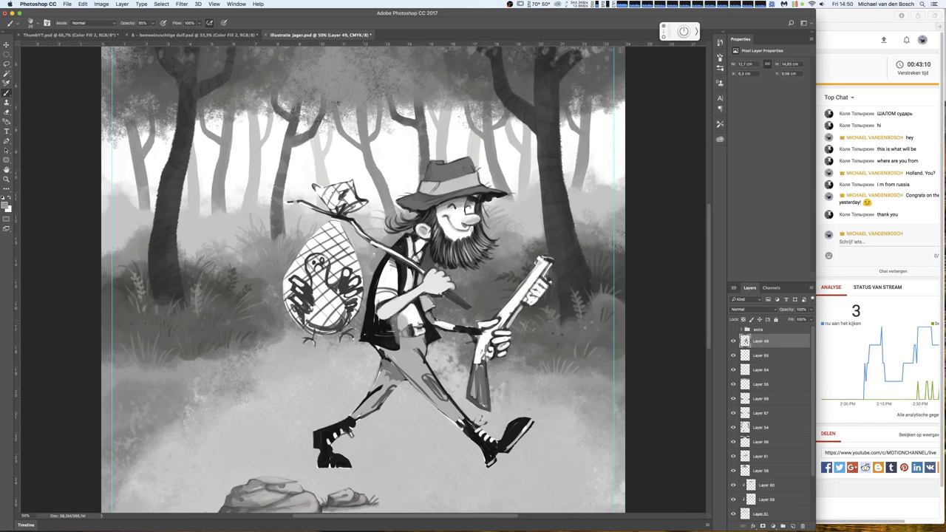
- Repaint the strap near the belt and hand in lighter grey
alt+click(443, 284)
mouse_move(435, 326)
mouse_down()
mouse_move(471, 332)
mouse_move(498, 319)
mouse_up()
mouse_move(489, 324)
mouse_down()
mouse_move(498, 321)
mouse_move(484, 344)
mouse_move(549, 254)
mouse_move(547, 271)
mouse_up()
alt+click(484, 361)
key(x)
key(x)
key(x)
key(x)
- Shade the rifle stock and barrel dark grey, adding a small light highlight
drag(509, 316, 539, 278)
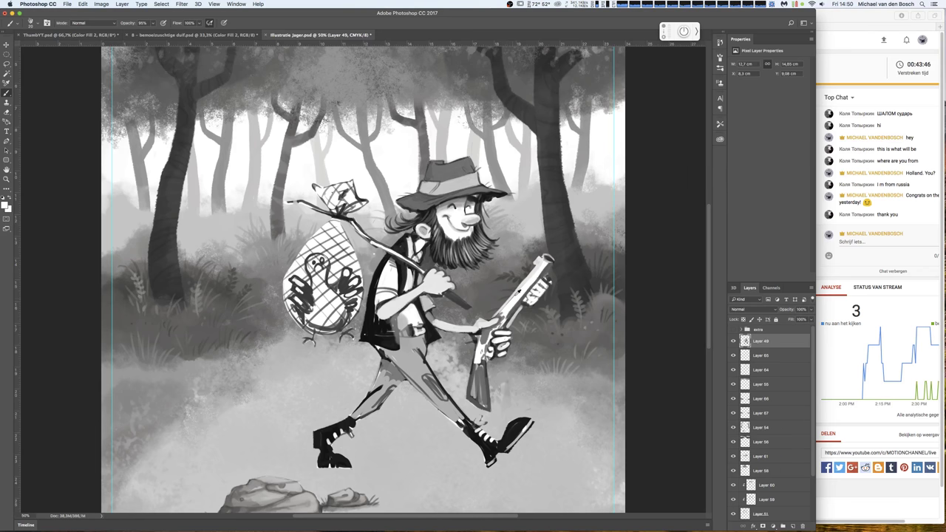
key(x)
key(x)
key(x)
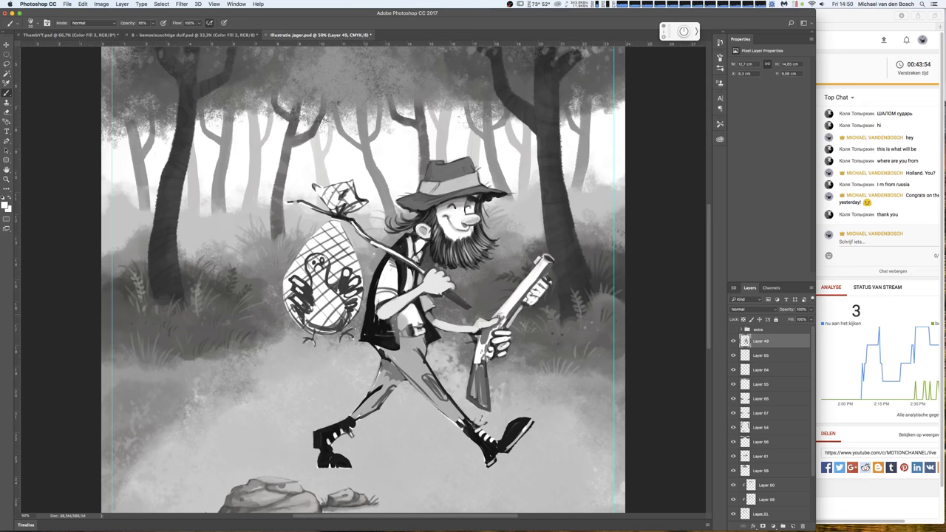
key(x)
key(x)
key(x)
drag(502, 322, 502, 315)
alt+click(504, 316)
alt+click(517, 308)
alt+click(518, 314)
- Lighten the hunter's fingers wrapped around the rifle stock
drag(517, 310, 511, 322)
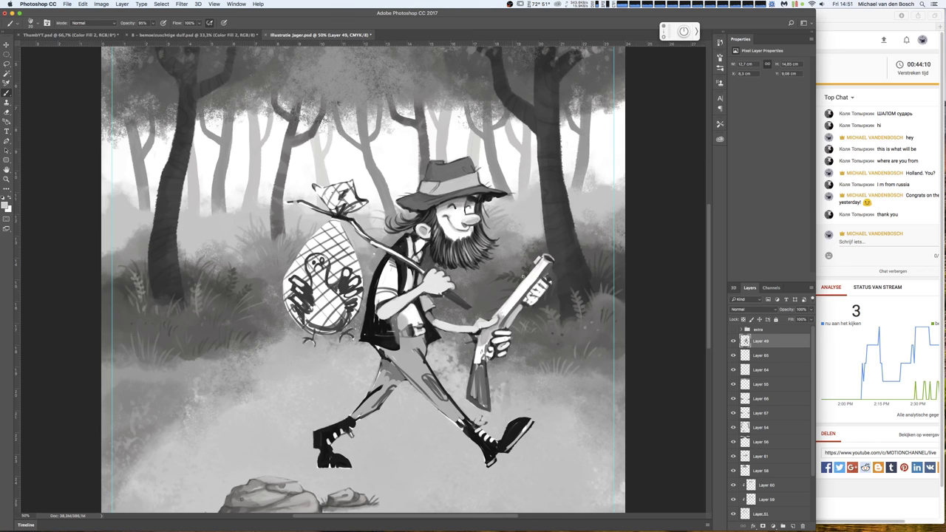
alt+click(497, 352)
alt+click(508, 341)
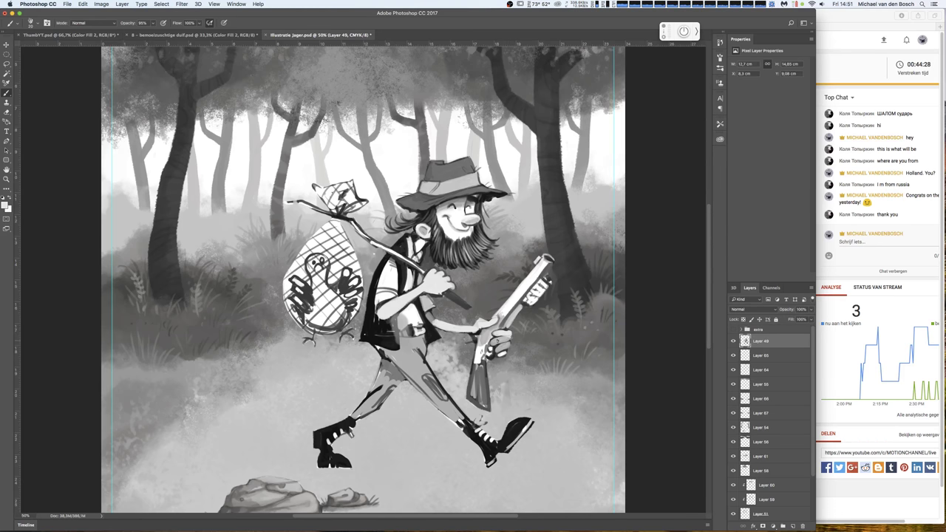
click(493, 342)
drag(498, 339, 509, 340)
- Darken the rifle stock beside and below the hand
key(x)
mouse_move(485, 329)
mouse_down()
mouse_move(477, 362)
mouse_move(488, 360)
mouse_move(482, 353)
mouse_move(473, 396)
mouse_move(486, 405)
mouse_up()
alt+click(487, 362)
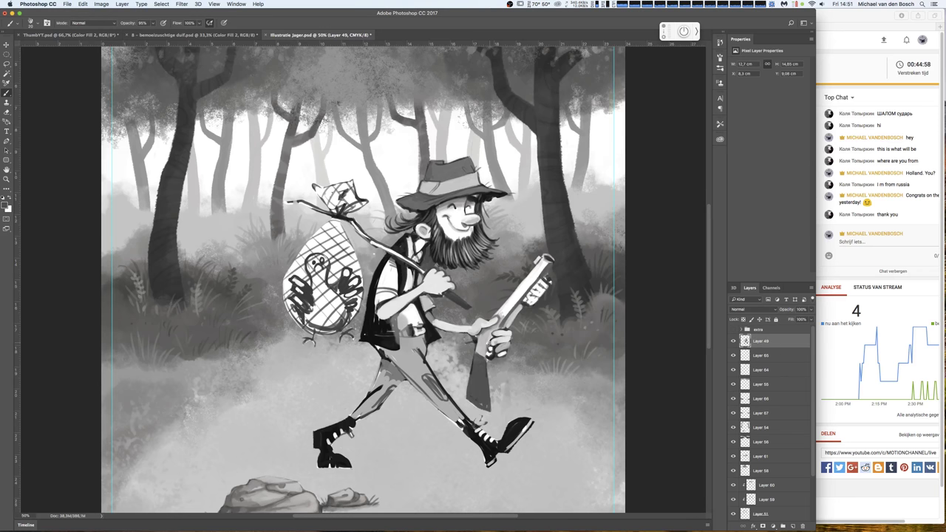
- Reshape the shirt pocket with darker grey strokes
alt+click(410, 248)
alt+click(406, 318)
mouse_move(408, 317)
mouse_down()
mouse_move(420, 314)
mouse_move(399, 329)
mouse_up()
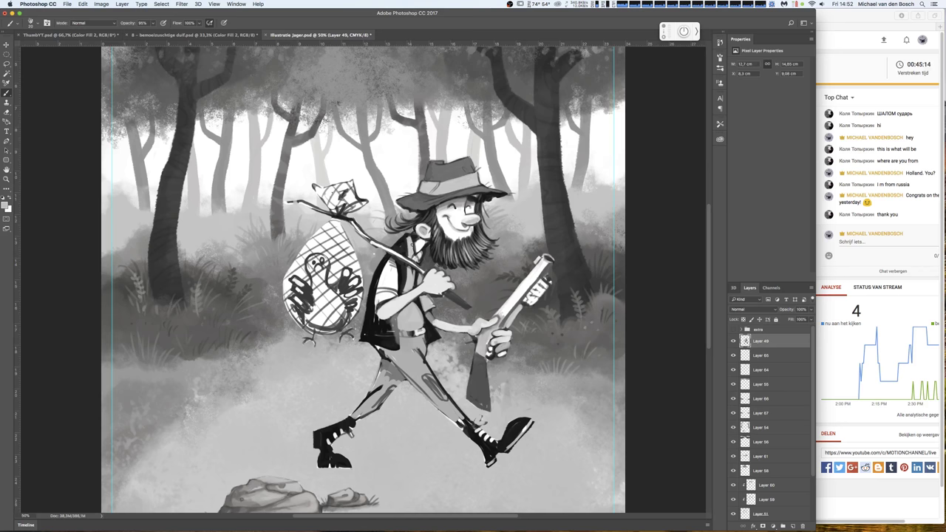
key(e)
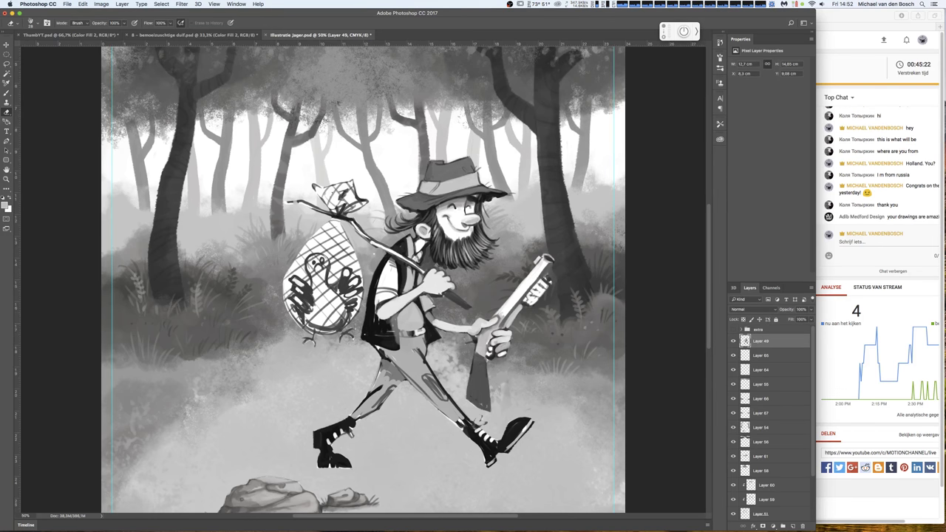
- Paint light grey and white highlights across the hunter's shoulder
key(b)
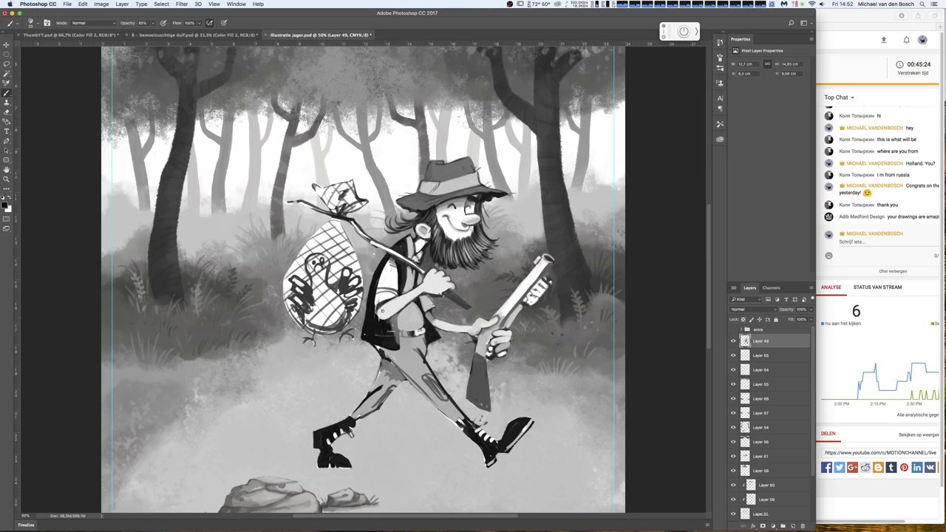
ctrl+alt+super+click(380, 306)
mouse_move(374, 313)
mouse_down()
mouse_move(388, 297)
mouse_move(375, 303)
mouse_move(377, 321)
mouse_move(399, 310)
mouse_move(383, 303)
mouse_move(424, 284)
mouse_up()
alt+click(396, 309)
alt+click(398, 299)
- Dab light grey on the sleeve and lighten the stick end by the hand
alt+click(416, 291)
alt+click(431, 299)
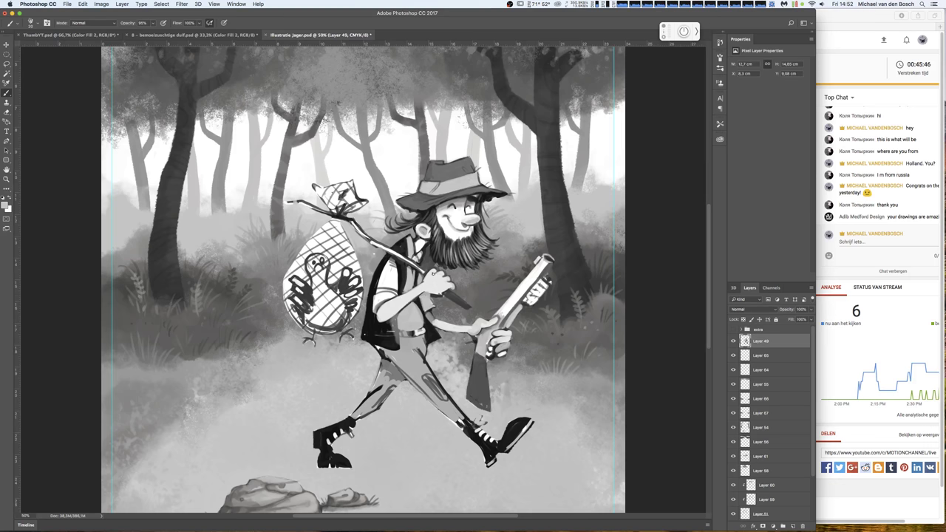
click(431, 300)
key(e)
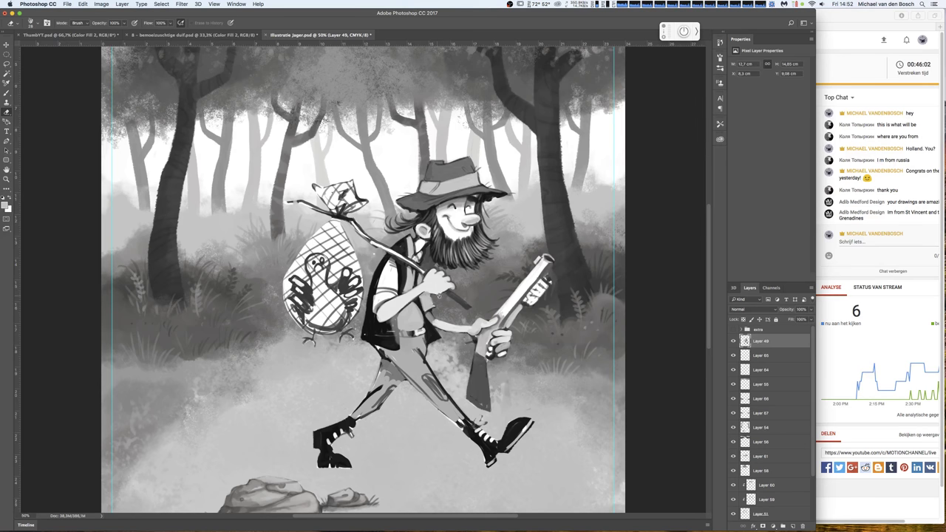
key(b)
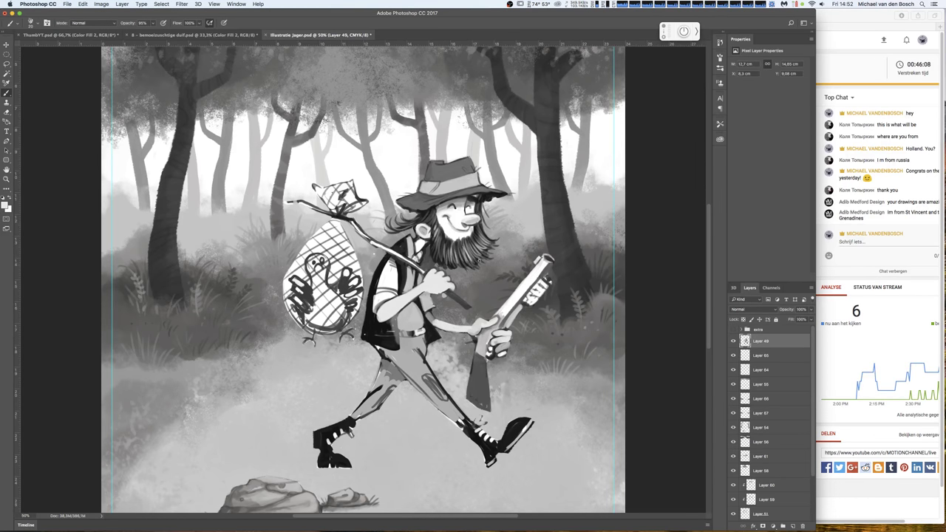
drag(448, 291, 468, 306)
- Darken the stick tip and brighten the sleeve with a light stroke
alt+click(451, 290)
drag(465, 305, 469, 308)
alt+click(387, 293)
drag(388, 293, 380, 291)
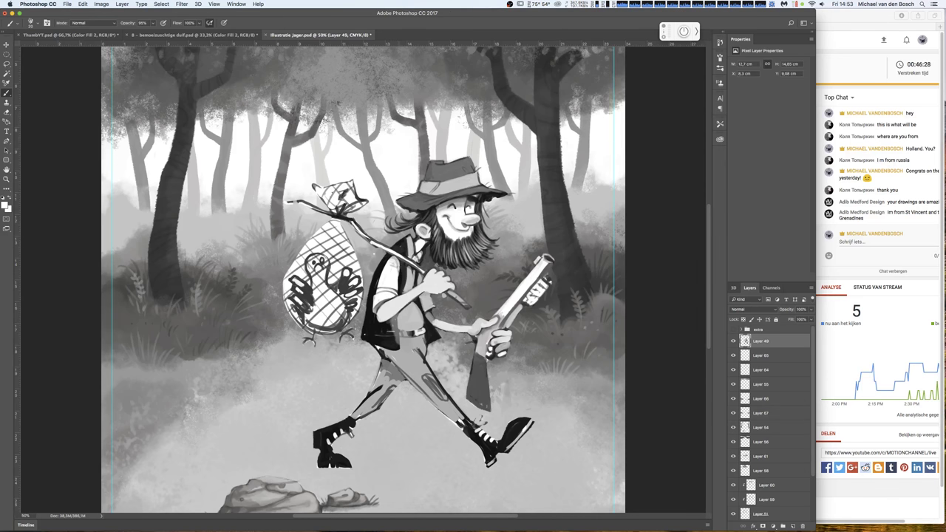
- Darken the bottom of the vest and the belt beneath it
alt+click(383, 302)
alt+click(405, 271)
mouse_move(387, 321)
mouse_down()
mouse_move(397, 343)
mouse_move(378, 340)
mouse_move(399, 348)
mouse_move(425, 332)
mouse_up()
drag(398, 337, 423, 334)
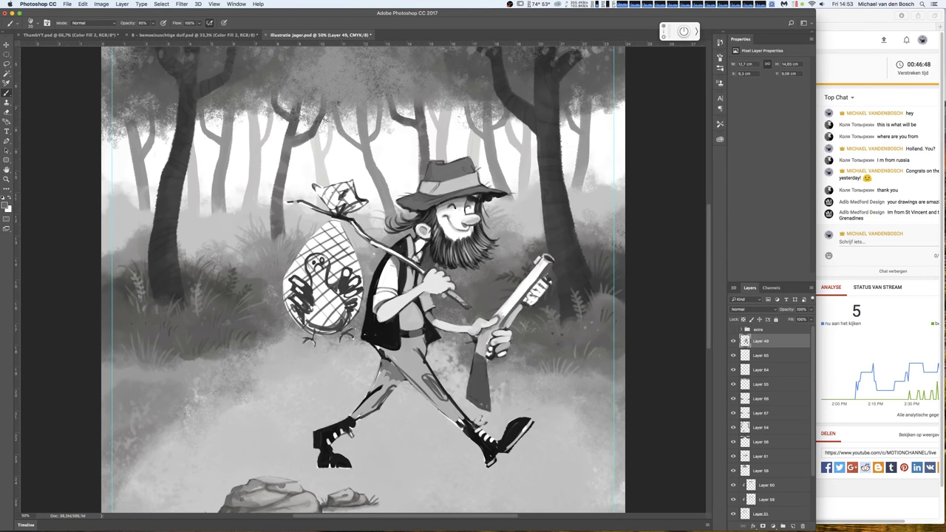
- Shade the trouser leg with several darker grey strokes
alt+click(417, 323)
alt+click(411, 356)
drag(411, 348, 406, 370)
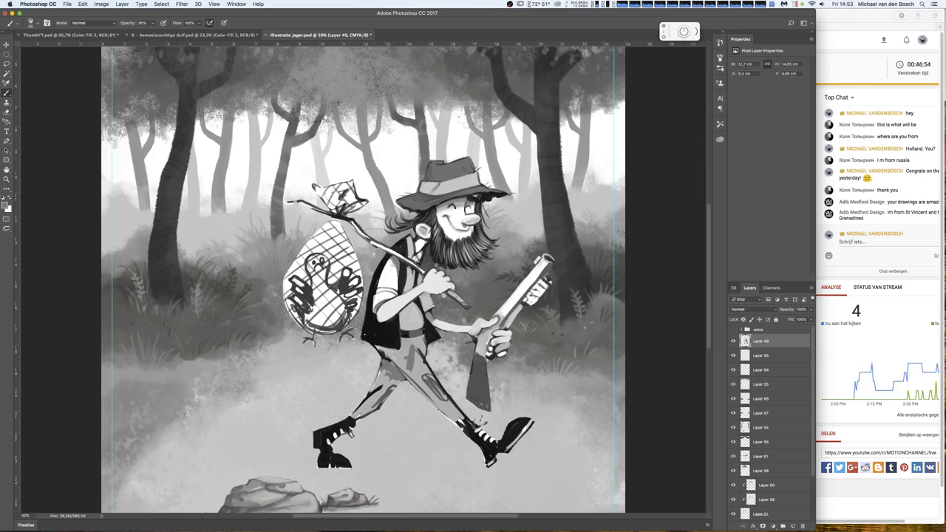
drag(442, 407, 400, 362)
mouse_move(422, 395)
mouse_down()
mouse_move(386, 352)
mouse_move(381, 384)
mouse_move(381, 352)
mouse_up()
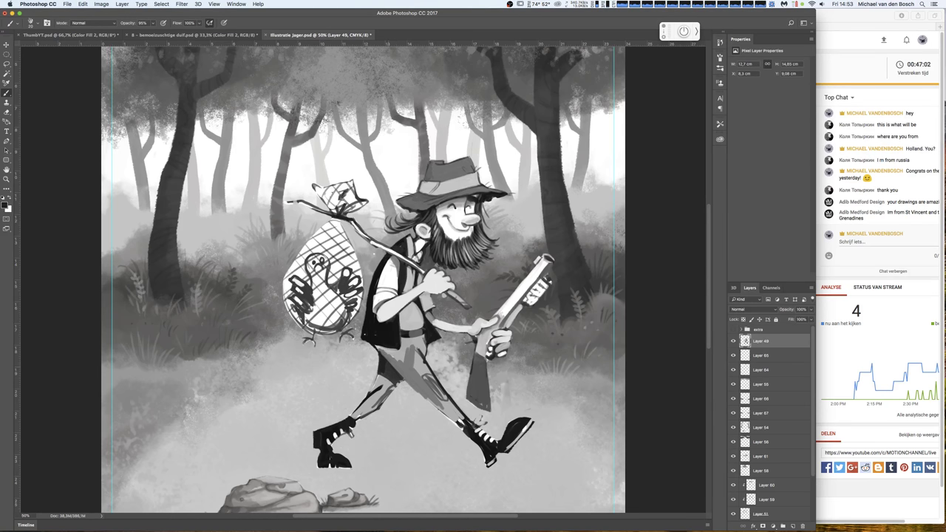
- Lighten the trouser leg with small strokes, then darken it further
right_click(386, 294)
key(Return)
mouse_move(378, 392)
mouse_down()
mouse_move(405, 363)
mouse_move(374, 343)
mouse_move(420, 338)
mouse_move(428, 384)
mouse_up()
mouse_move(411, 349)
mouse_down()
mouse_move(427, 371)
mouse_move(423, 360)
mouse_move(399, 371)
mouse_move(417, 388)
mouse_up()
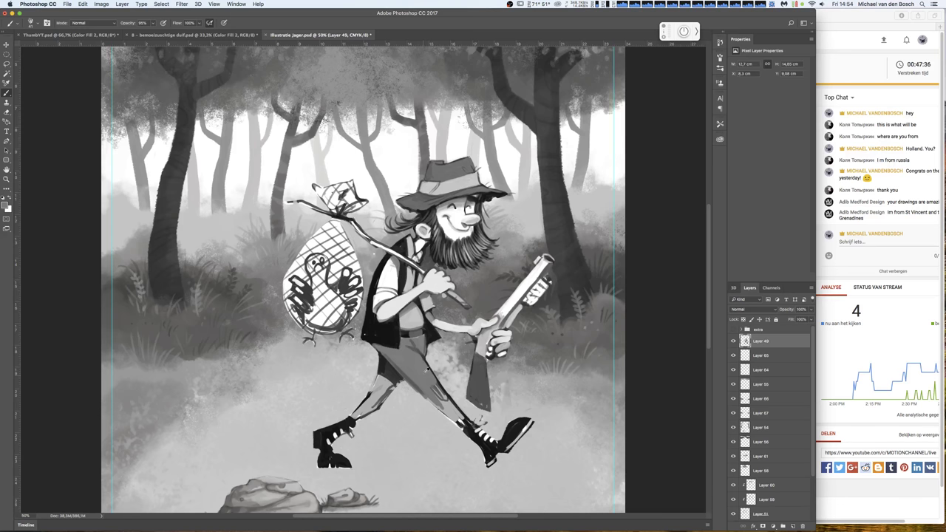
- Paint dark strokes along the back shin and test the brush size
drag(434, 390, 462, 425)
key(x)
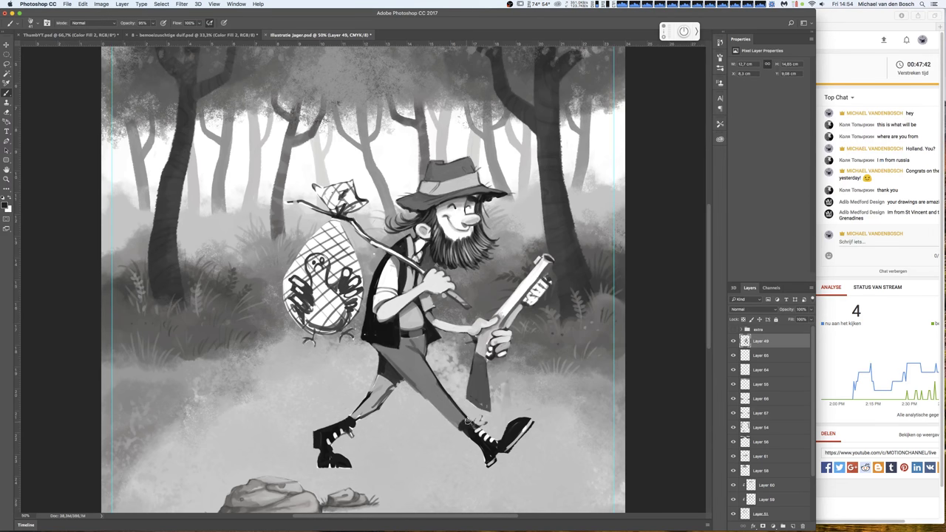
key(bracketright)
key(bracketleft)
right_click(483, 371)
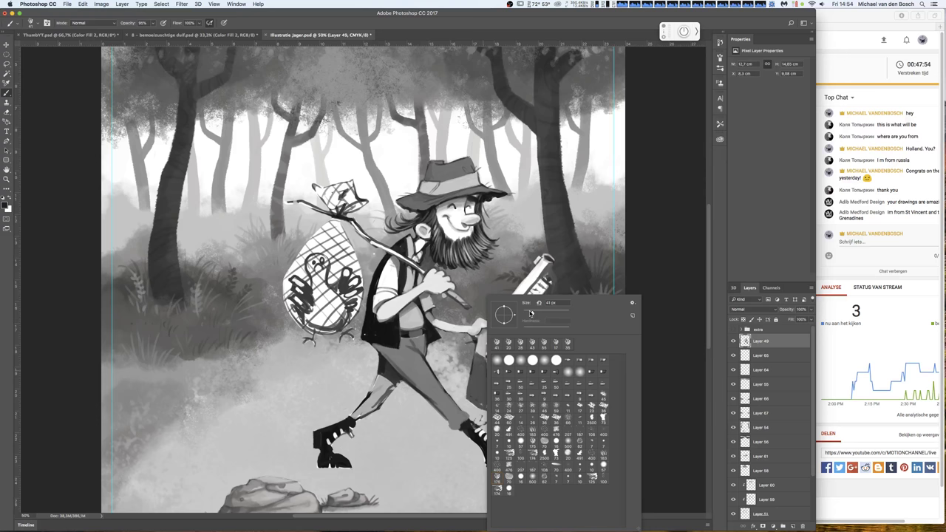
- With a 23 px brush, paint the front boot's laces and toe black and point the toe
key(bracketleft)
key(bracketleft)
key(Return)
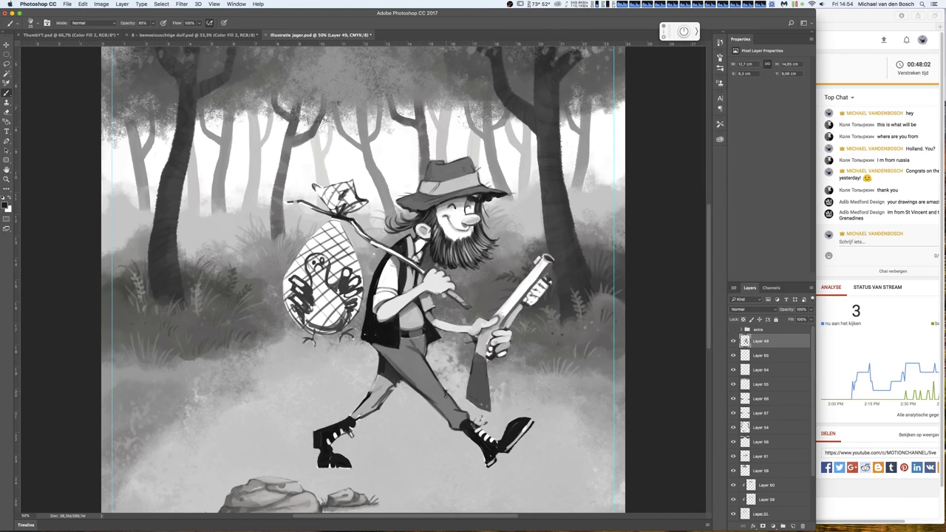
alt+click(437, 376)
alt+click(469, 419)
drag(460, 427, 493, 460)
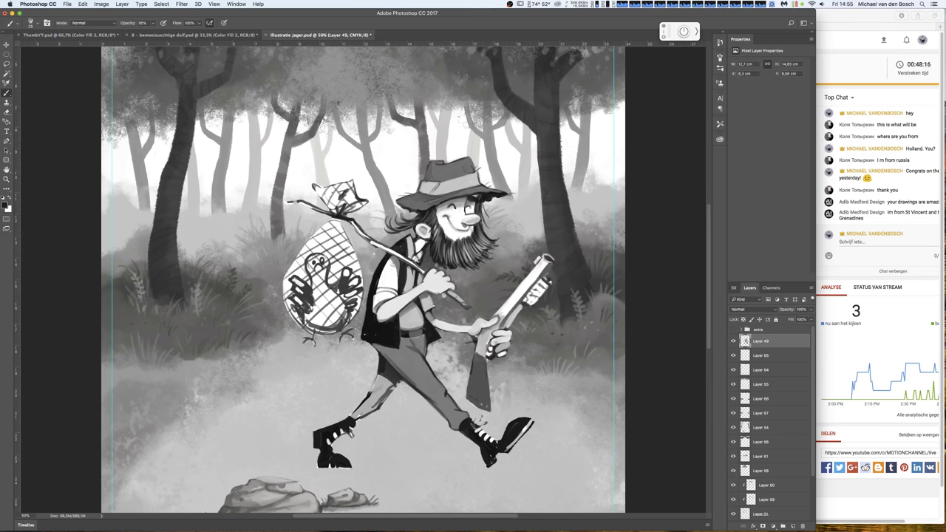
key(x)
mouse_move(527, 426)
mouse_down()
mouse_move(473, 428)
mouse_move(492, 438)
mouse_move(496, 456)
mouse_up()
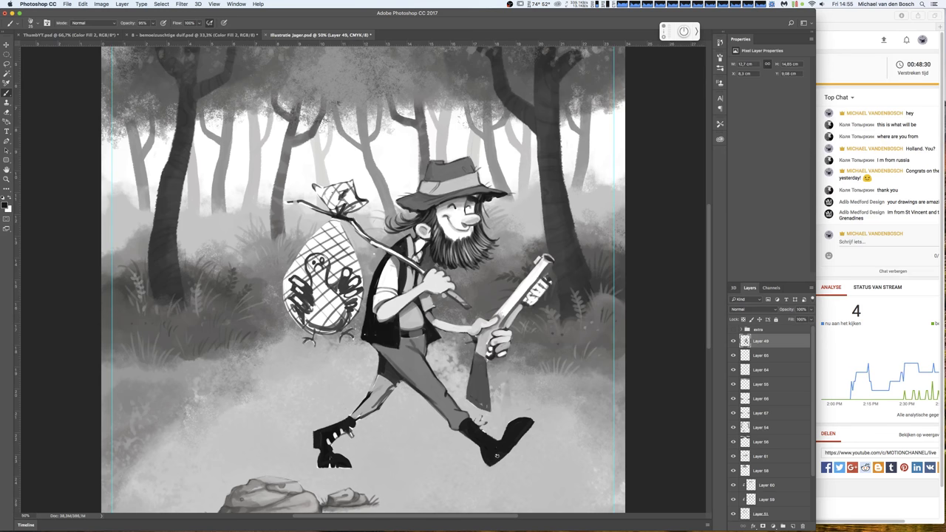
- Erase along the front boot's lower-right edge
key(e)
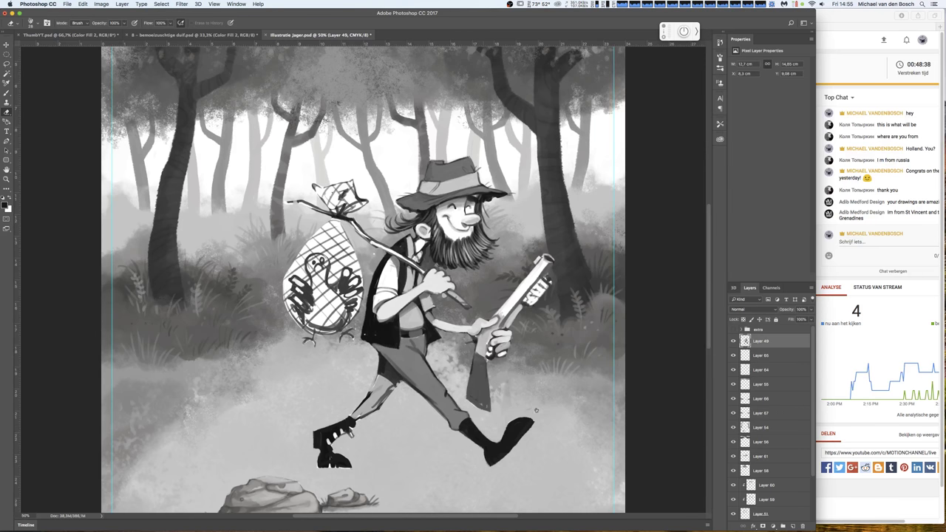
drag(508, 452, 534, 418)
key(b)
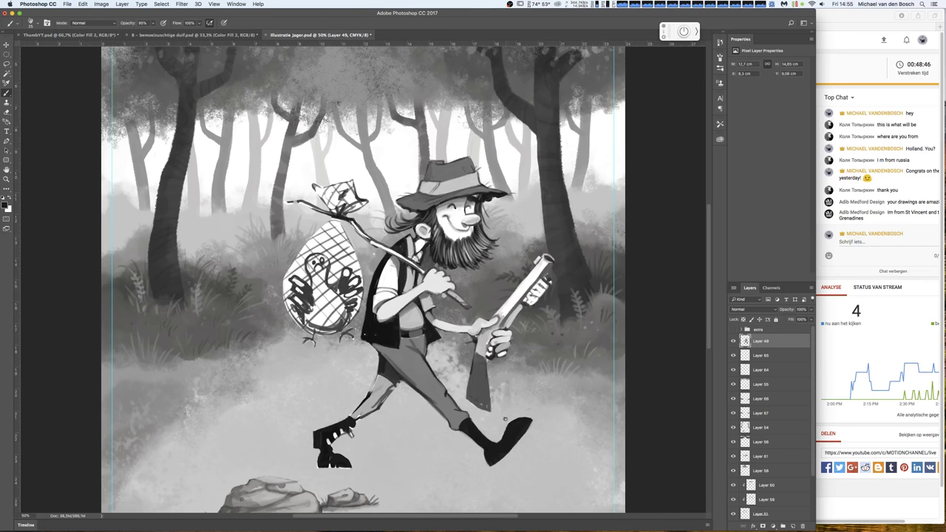
key(x)
key(x)
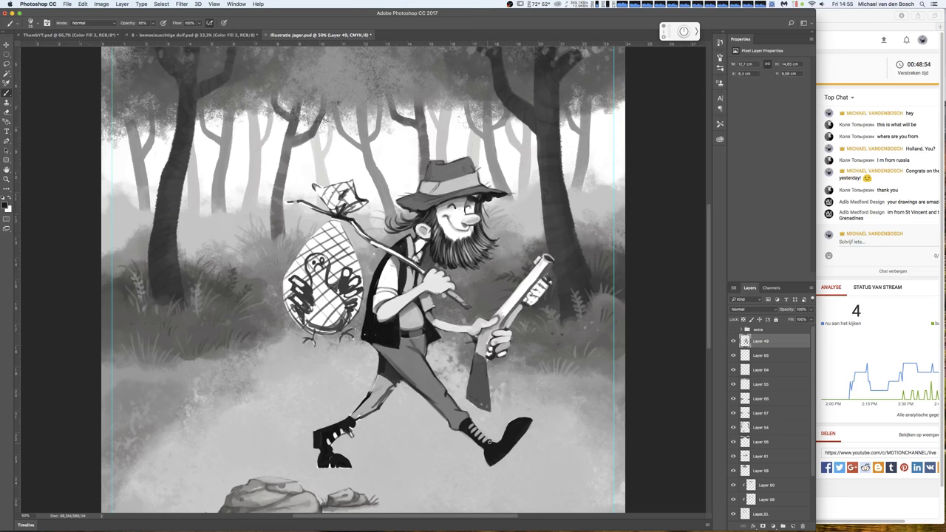
key(x)
key(x)
- Adjust the brush size and paint black bootlace marks on the front boot
right_click(493, 442)
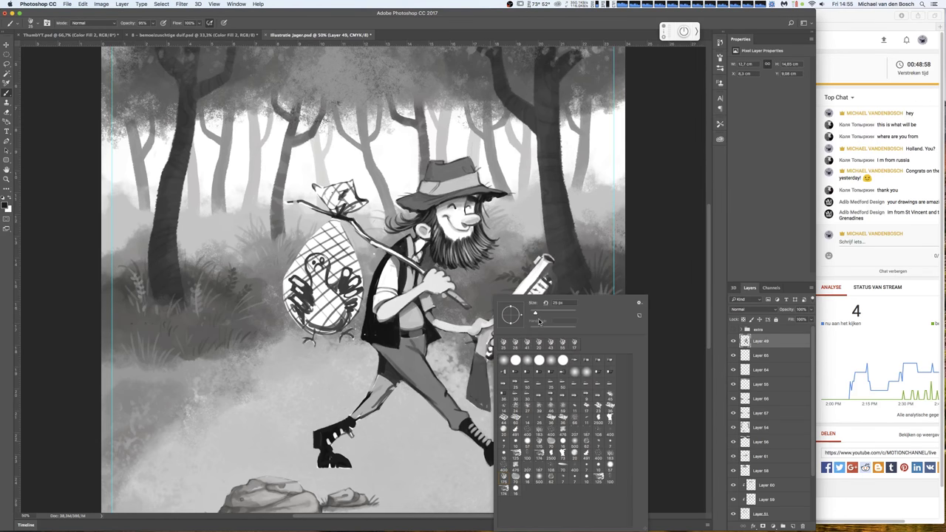
key(Return)
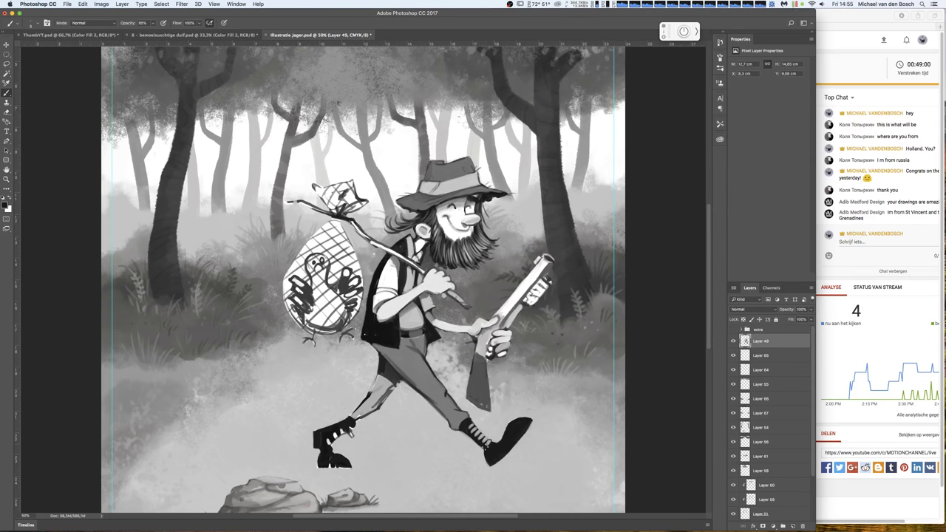
right_click(484, 437)
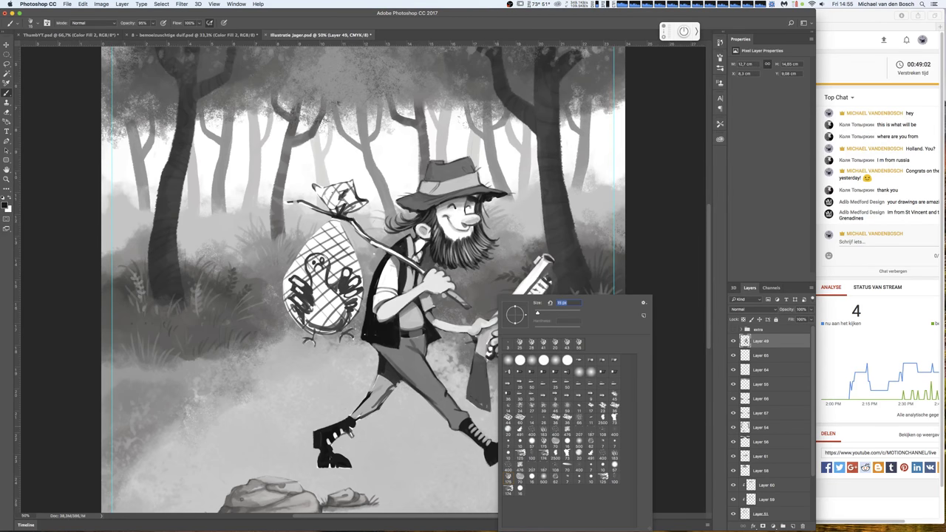
key(Return)
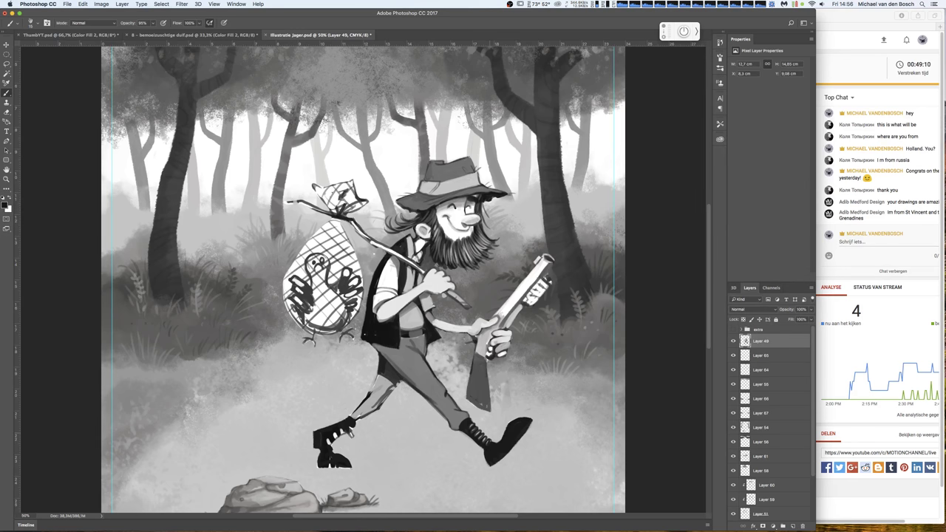
alt+click(482, 430)
alt+click(476, 430)
drag(486, 412, 471, 421)
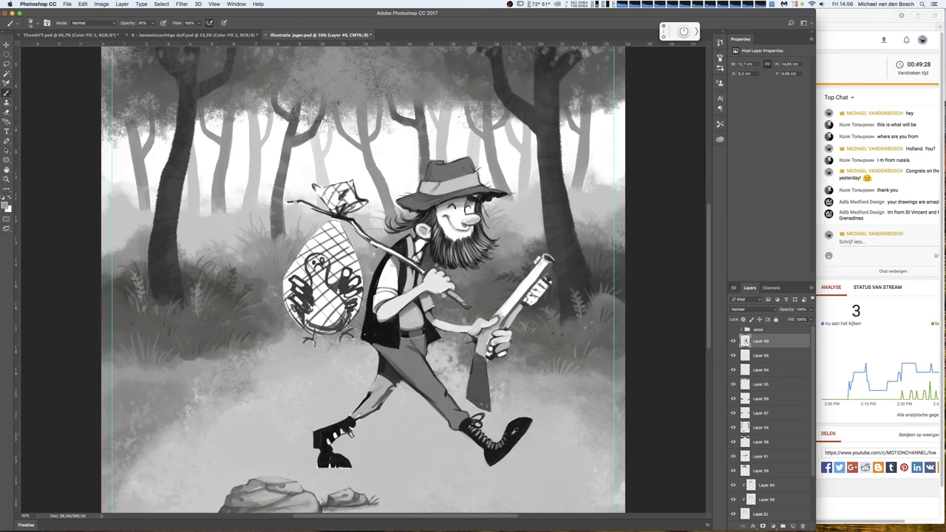
- Darken the trousers just below the belt with a sampled trouser grey
alt+click(508, 442)
alt+click(480, 428)
alt+click(449, 390)
drag(411, 352, 422, 356)
drag(412, 333, 419, 333)
key(x)
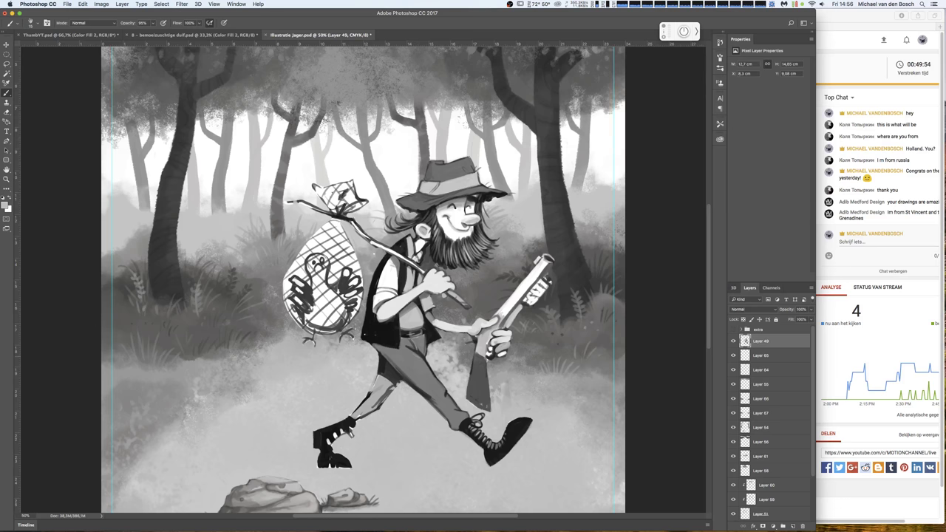
key(x)
alt+click(379, 306)
- Brush mid-light grey down the front and rear trouser legs and around the belt
drag(399, 361, 434, 399)
alt+click(470, 418)
alt+click(414, 377)
drag(427, 396, 400, 371)
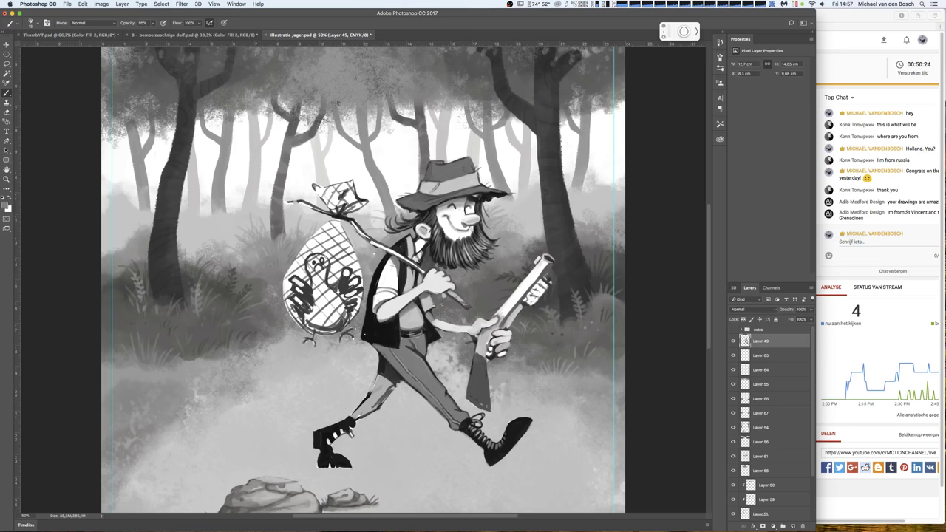
drag(427, 338, 433, 322)
alt+click(430, 332)
- Sample belt tones, then send the viewer a 'Thank you! :)' reply in the live chat
alt+click(445, 335)
alt+click(437, 329)
click(877, 241)
text(H)
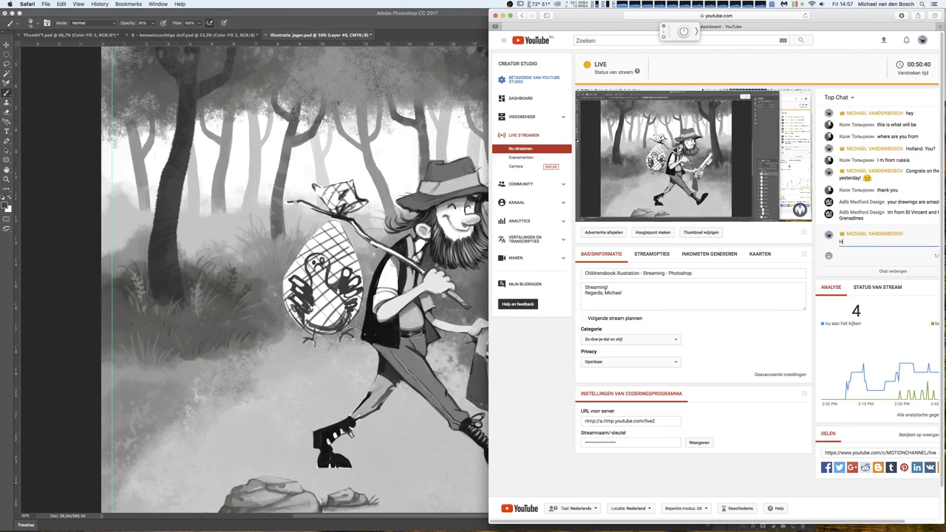
text(i Ad)
text(i)
text(,)
text(Thank yo)
text(u!)
text(:))
key(Return)
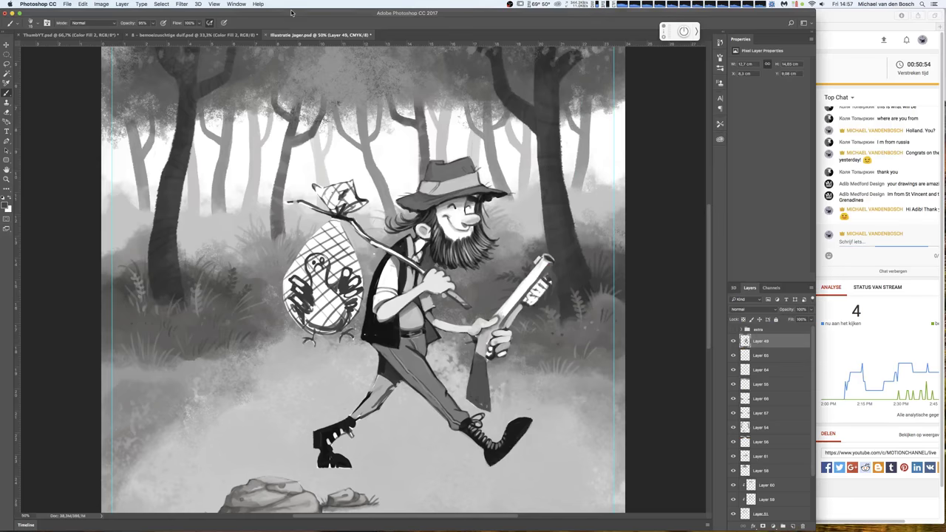
- Back in Photoshop, erase the vest edge below the beard back to history
click(291, 14)
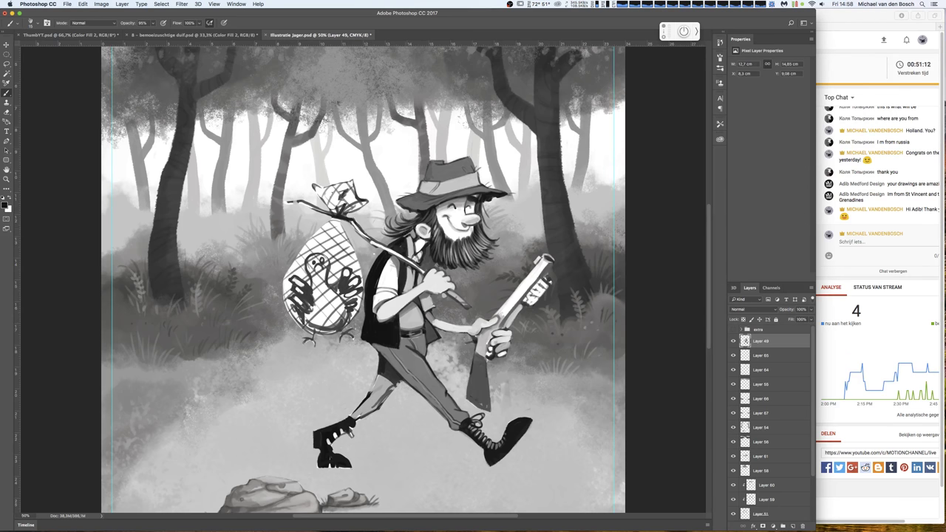
alt+click(432, 214)
alt+click(424, 239)
alt+click(430, 241)
key(e)
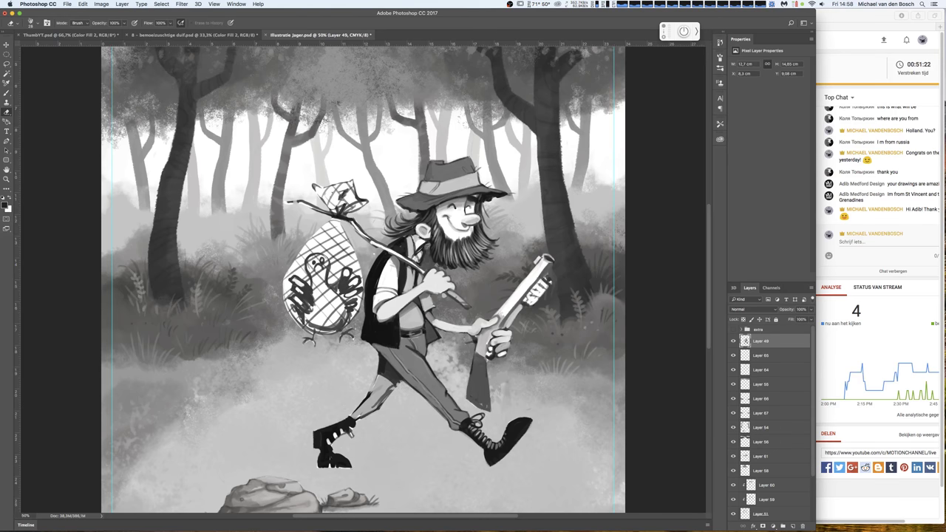
mouse_move(428, 252)
mouse_down()
mouse_move(426, 263)
mouse_move(446, 270)
mouse_up()
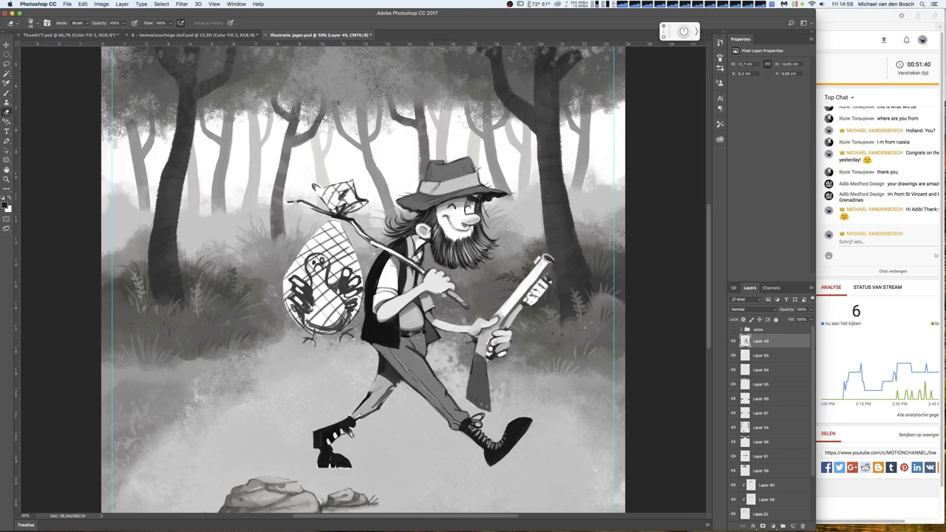
- Deepen the shading on the hunter's rear leg with darker grey strokes
key(b)
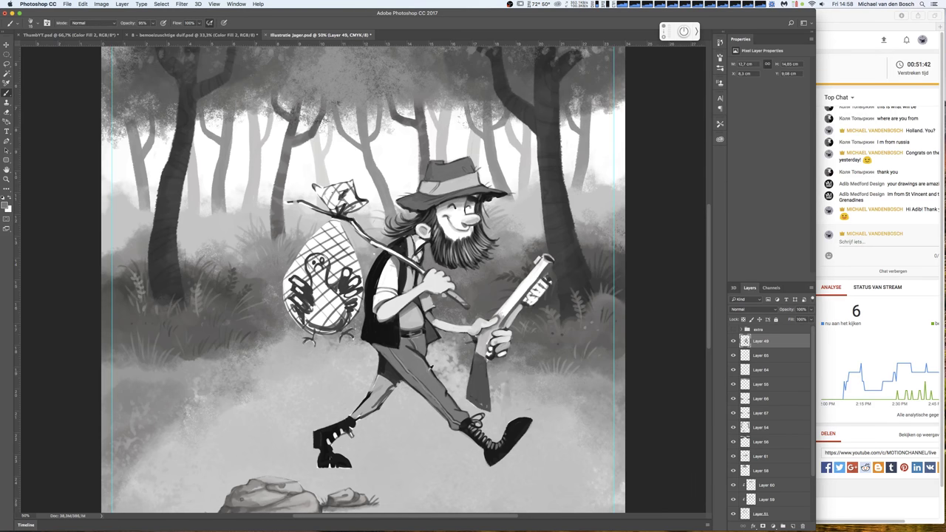
mouse_move(387, 383)
mouse_down()
mouse_move(374, 408)
mouse_move(366, 403)
mouse_up()
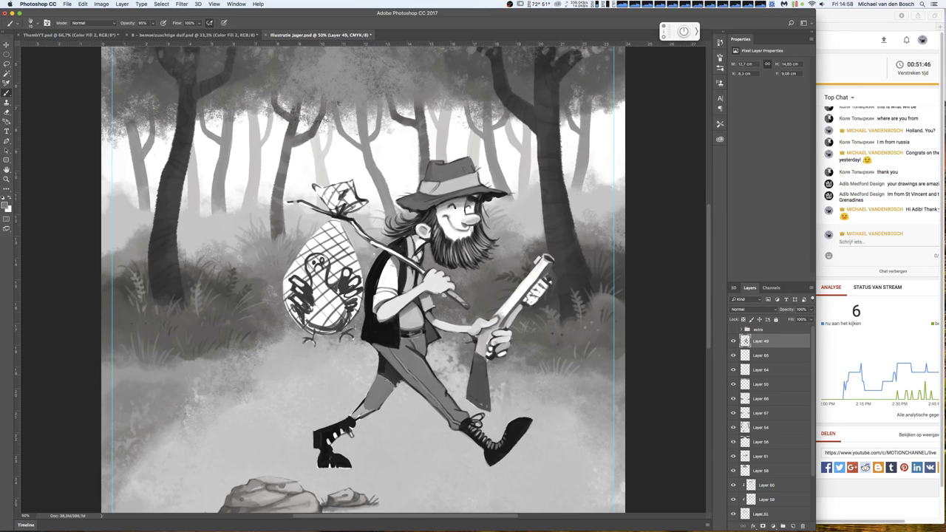
alt+click(402, 379)
mouse_move(403, 380)
mouse_down()
mouse_move(379, 408)
mouse_move(375, 372)
mouse_up()
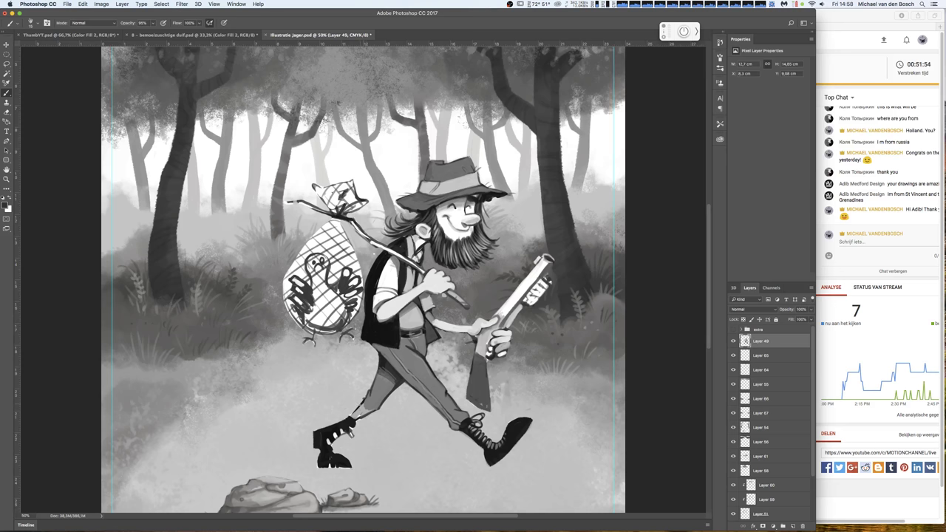
mouse_move(356, 410)
mouse_down()
mouse_move(352, 424)
mouse_move(356, 414)
mouse_up()
alt+click(415, 316)
- Shade the shirt sleeve, vest edge and collar area with sampled darker greys
mouse_move(379, 298)
mouse_down()
mouse_move(395, 287)
mouse_move(383, 264)
mouse_move(388, 274)
mouse_move(400, 263)
mouse_move(377, 287)
mouse_move(389, 269)
mouse_up()
alt+click(379, 266)
mouse_move(384, 273)
mouse_down()
mouse_move(396, 262)
mouse_move(383, 285)
mouse_up()
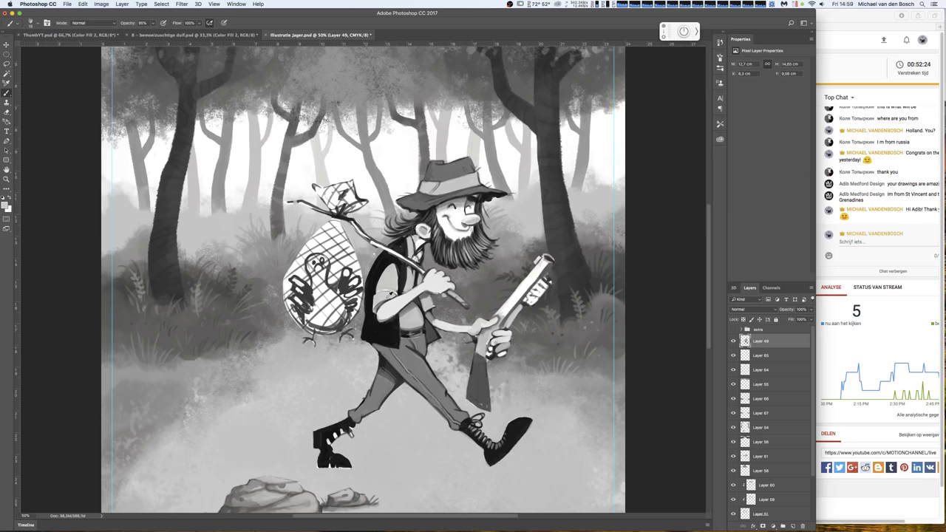
alt+click(400, 269)
drag(395, 272, 397, 289)
alt+click(391, 256)
drag(394, 256, 402, 261)
- Shade the neck below the beard, then highlight the beard's left edge and the strap in light grey
drag(429, 240, 420, 246)
alt+click(424, 249)
drag(407, 238, 407, 256)
drag(414, 271, 415, 288)
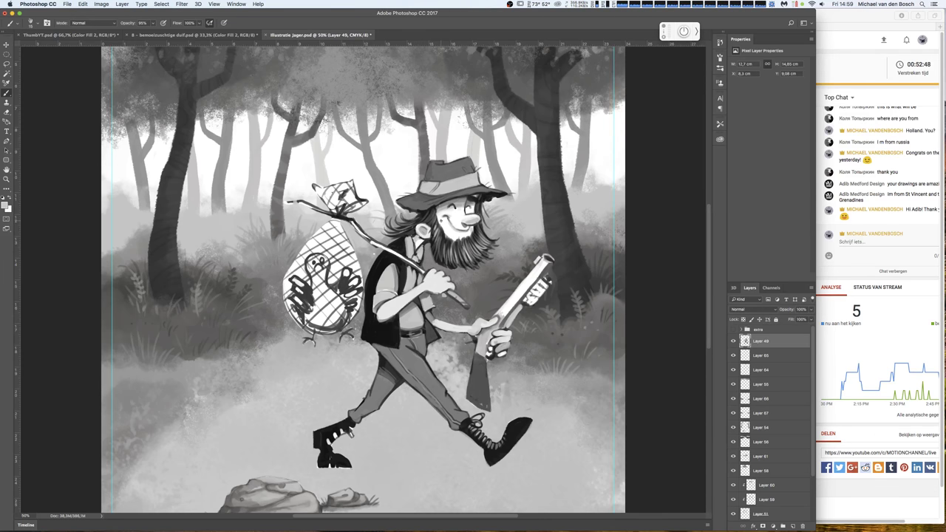
- Dab black shading at the vest shoulder and strap, and lighten a spot on the net handle
key(e)
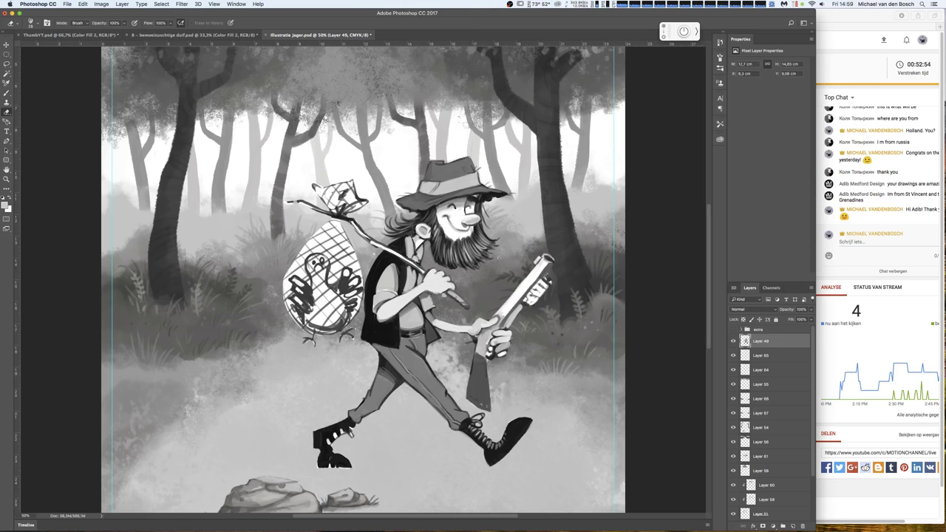
key(b)
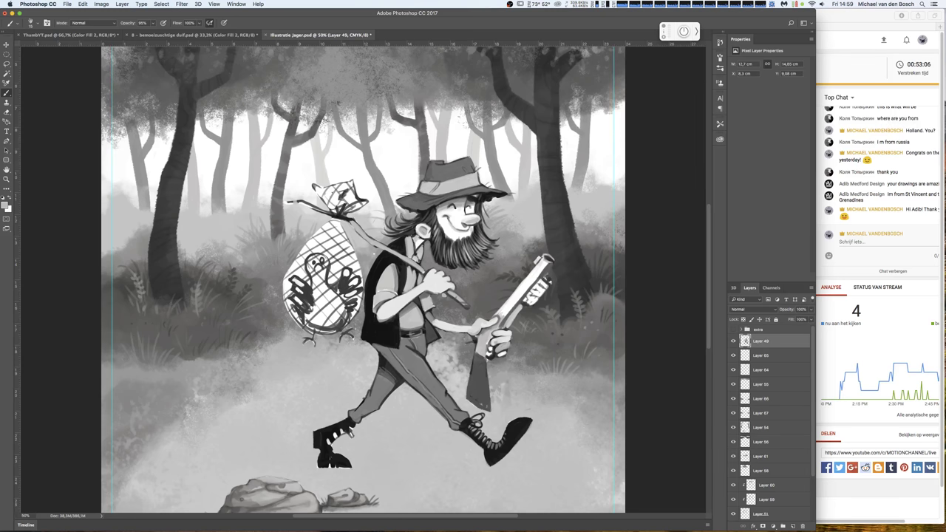
key(x)
click(422, 271)
drag(367, 241, 375, 242)
alt+click(357, 219)
click(352, 222)
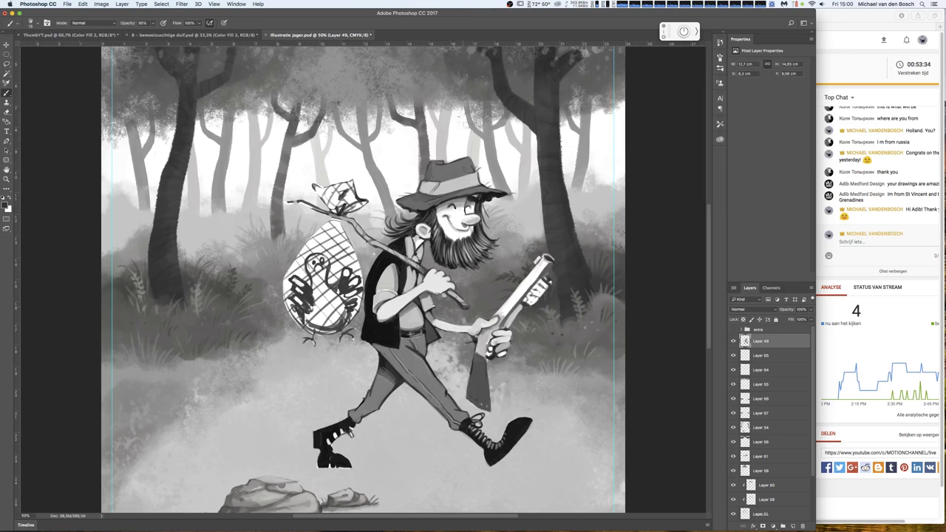
- Sample greys from the hand and vest, then attempt a history erase, triggering an alert
alt+click(463, 296)
alt+click(428, 268)
alt+click(419, 268)
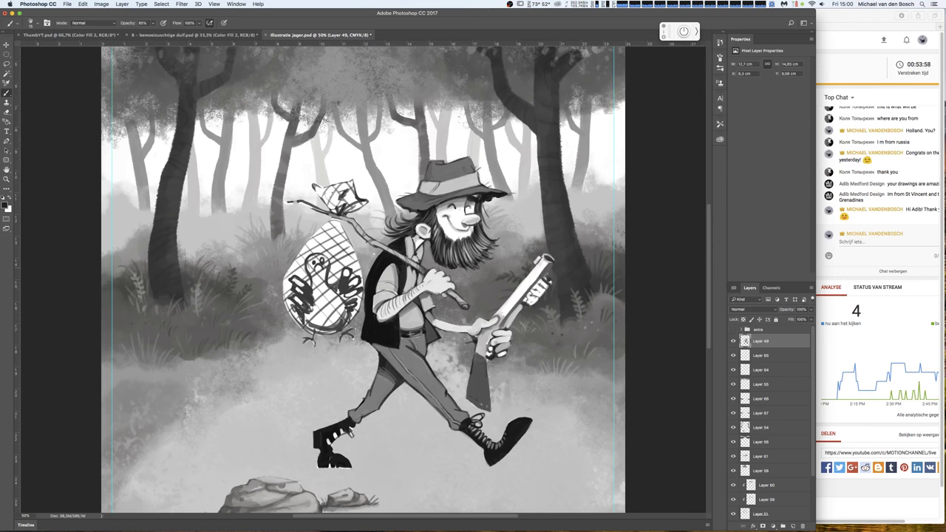
key(x)
key(x)
key(e)
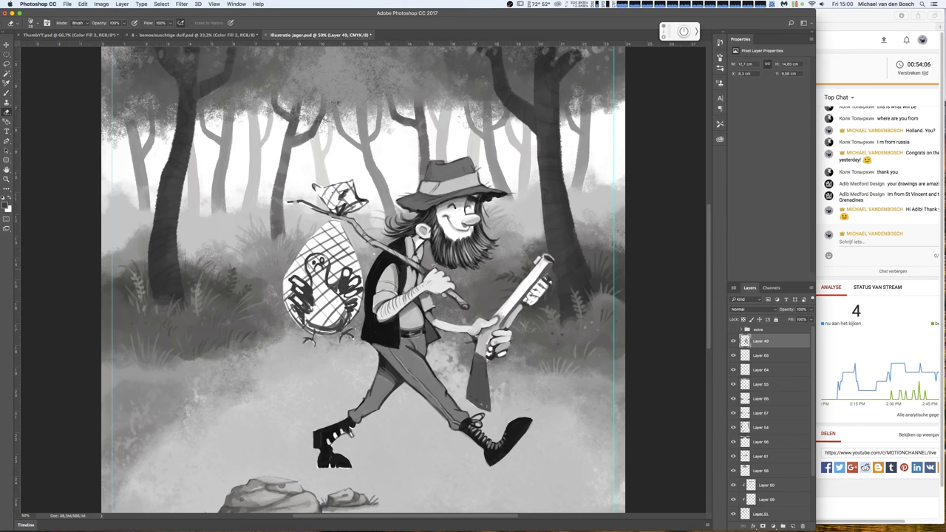
click(423, 280)
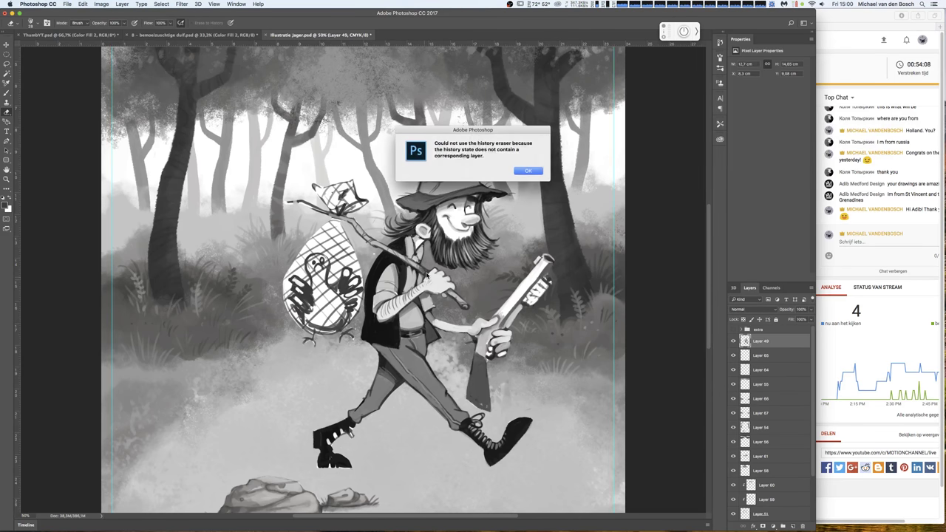
- Dismiss the history-eraser alert and darken a spot on the hand gripping the stick
key(Return)
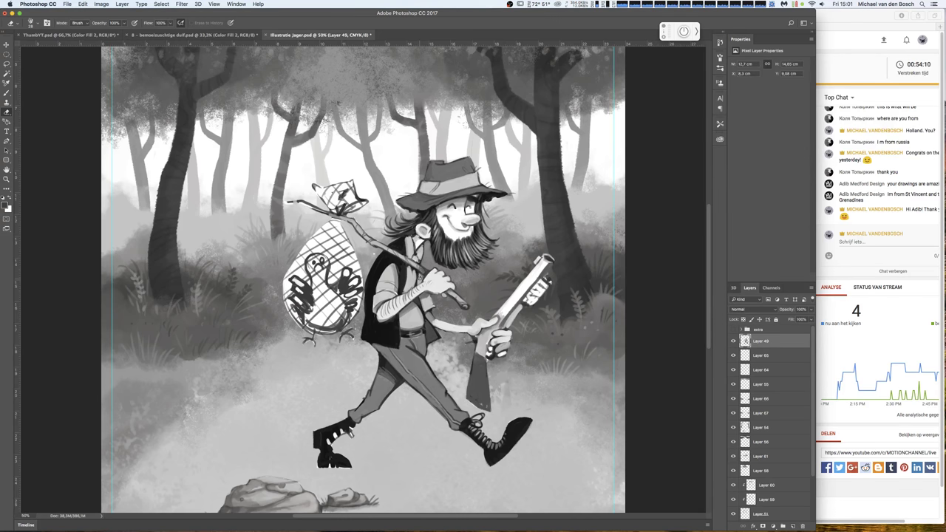
key(b)
click(423, 276)
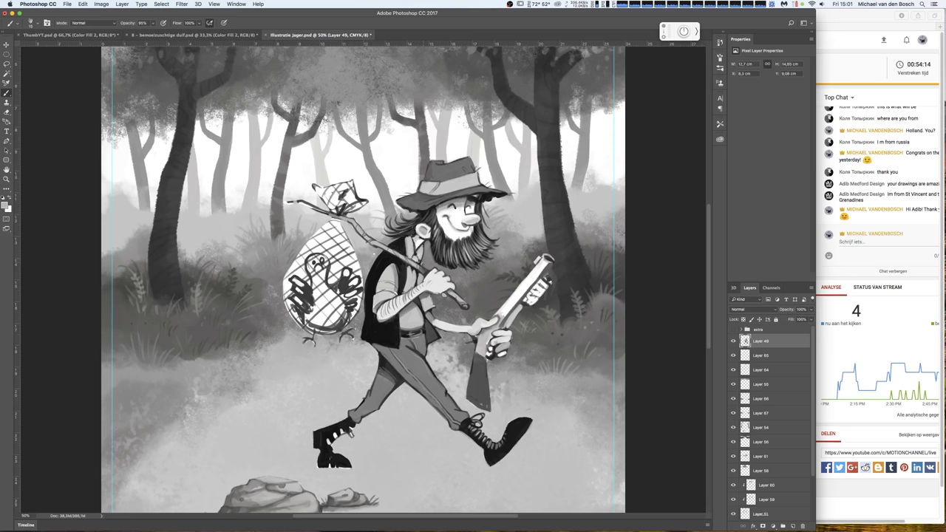
alt+click(420, 271)
alt+click(421, 274)
- Shade along the vest's lower edge with a grey sampled from the vest
alt+click(378, 333)
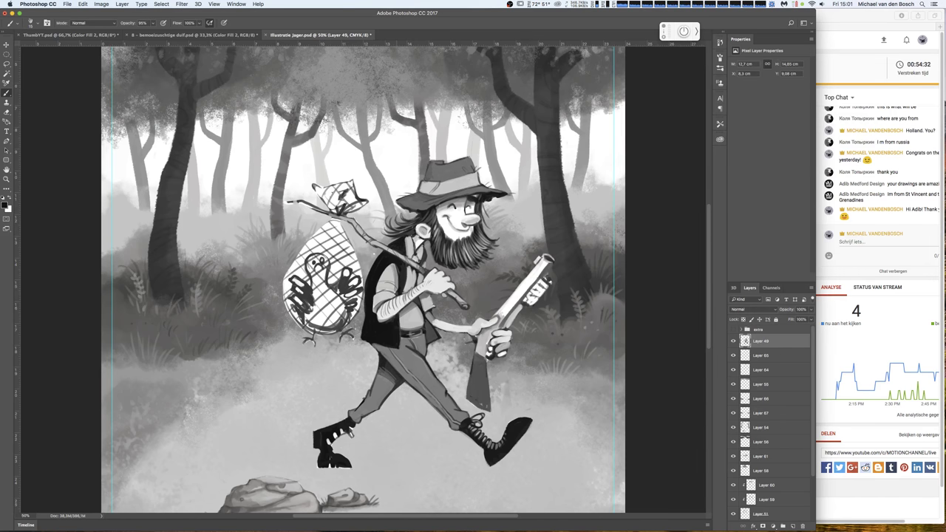
drag(398, 282, 401, 344)
mouse_move(402, 331)
mouse_down()
mouse_move(402, 349)
mouse_move(365, 341)
mouse_move(372, 344)
mouse_up()
drag(377, 348, 361, 342)
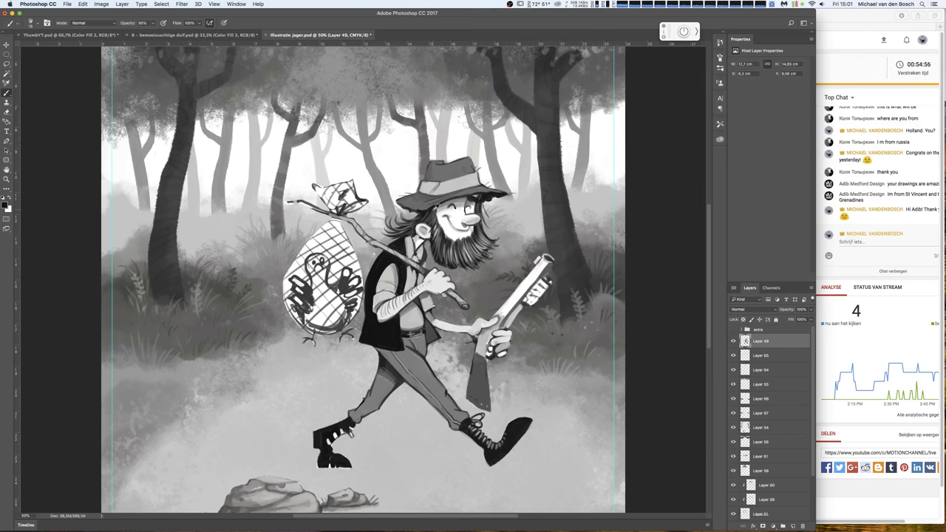
- Try a badge on the hat band, undo it, and cover the sleeve emblem with sleeve grey
alt+click(436, 206)
right_click(434, 194)
key(Return)
drag(427, 185, 431, 191)
key(ctrl+z)
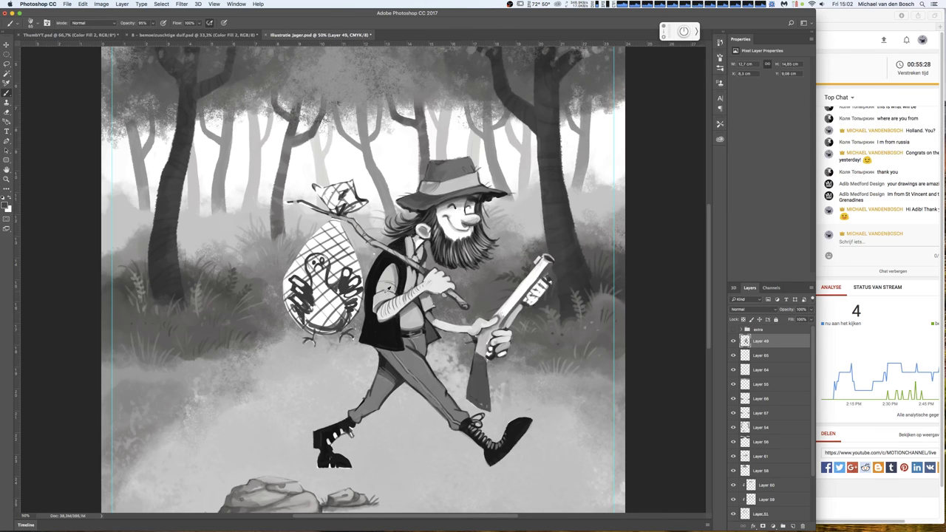
alt+click(382, 296)
mouse_move(388, 291)
mouse_down()
mouse_move(377, 296)
mouse_move(397, 273)
mouse_move(374, 312)
mouse_move(384, 318)
mouse_move(402, 303)
mouse_up()
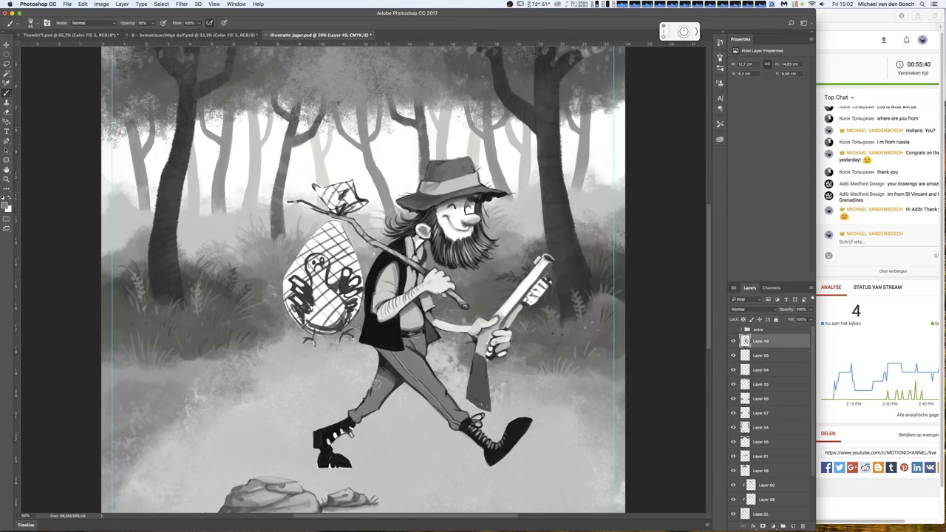
- On a new layer, brush a dark shadow under the hunter's boots
key(e)
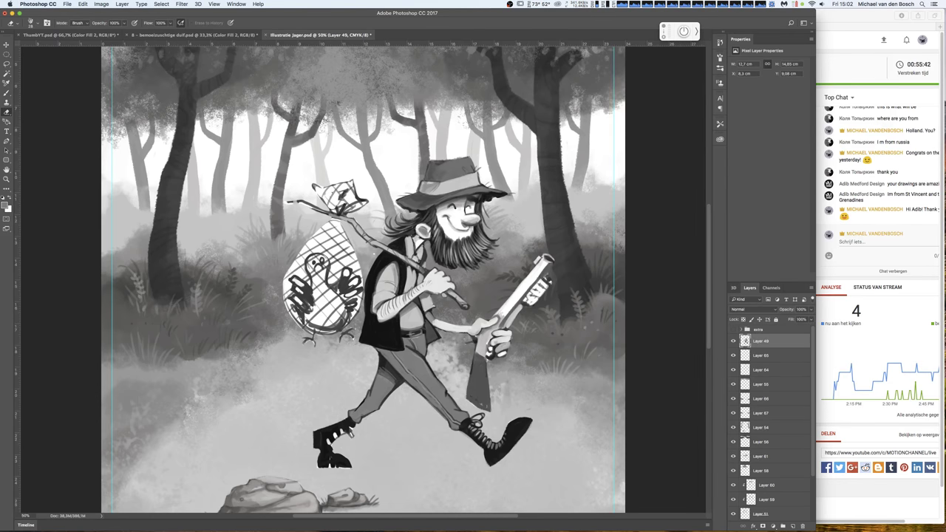
scroll(577, 392, down, 5)
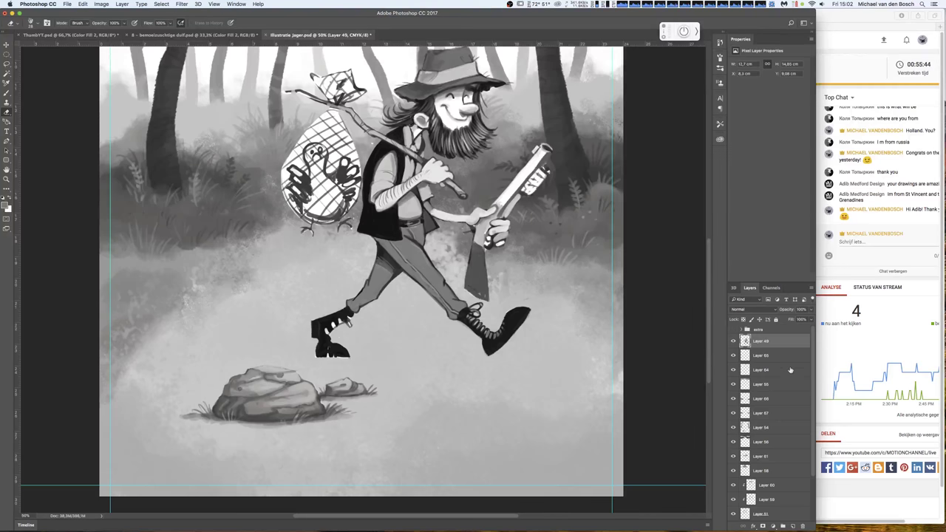
click(784, 360)
key(ctrl+alt+shift+n)
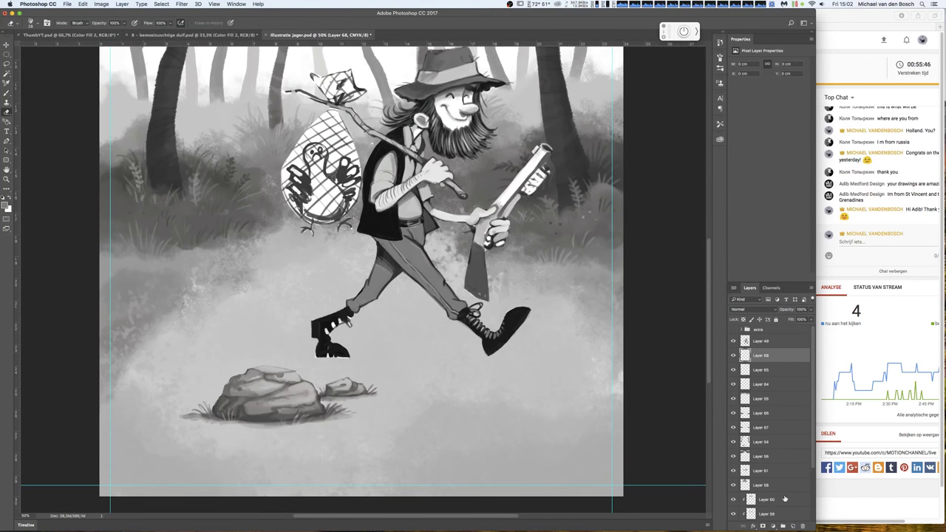
key(b)
mouse_move(353, 362)
mouse_down()
mouse_move(294, 359)
mouse_move(532, 362)
mouse_move(569, 347)
mouse_up()
- Rotate and shift the hunter figure layer slightly with Free Transform
click(769, 342)
key(ctrl+t)
drag(510, 279, 530, 293)
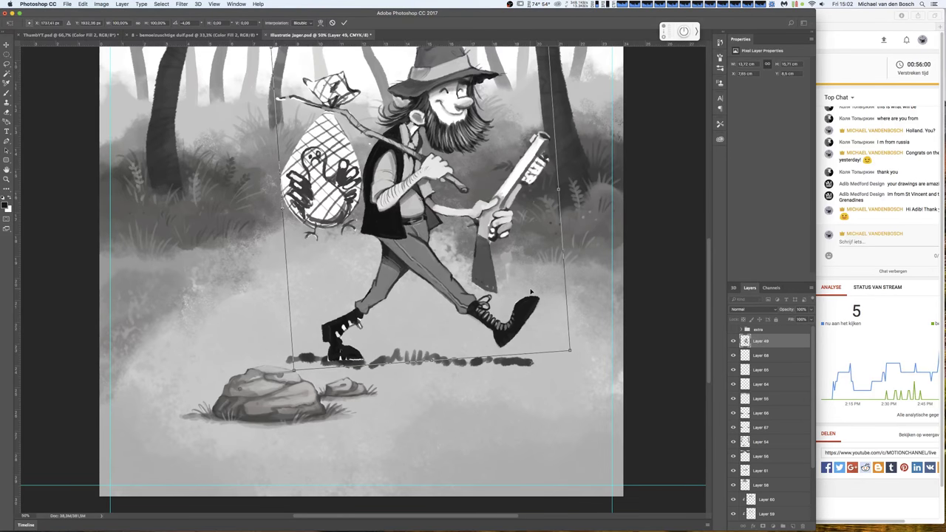
key(Return)
- Extend the shadow layer with a textured brush beneath the boots and set its opacity to 32%
click(769, 357)
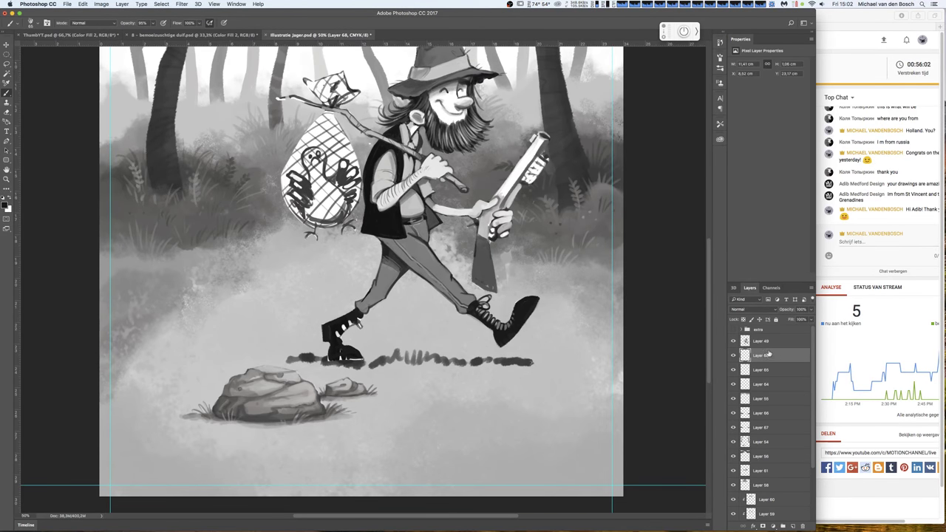
right_click(465, 347)
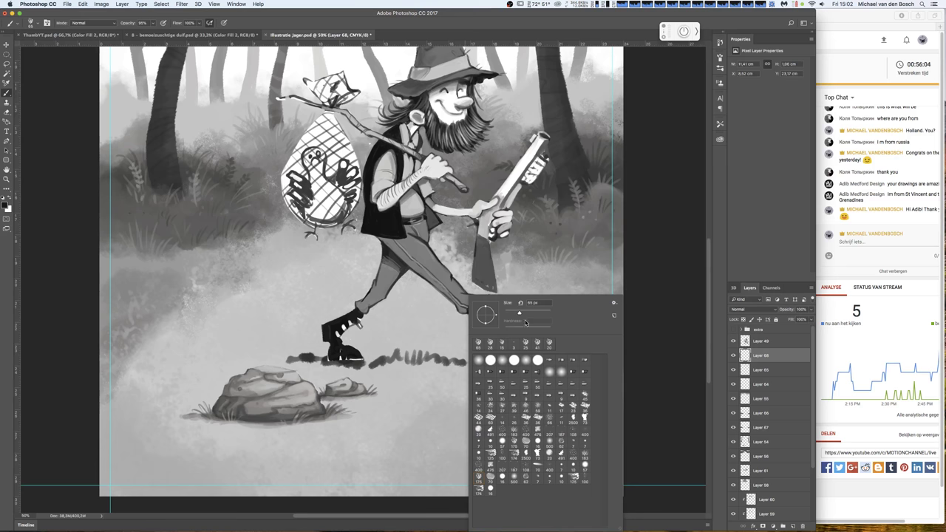
mouse_move(440, 354)
mouse_down()
mouse_move(399, 358)
mouse_move(547, 359)
mouse_up()
mouse_move(454, 361)
mouse_down()
mouse_move(275, 357)
mouse_move(502, 362)
mouse_move(377, 379)
mouse_move(487, 369)
mouse_move(392, 341)
mouse_move(320, 347)
mouse_up()
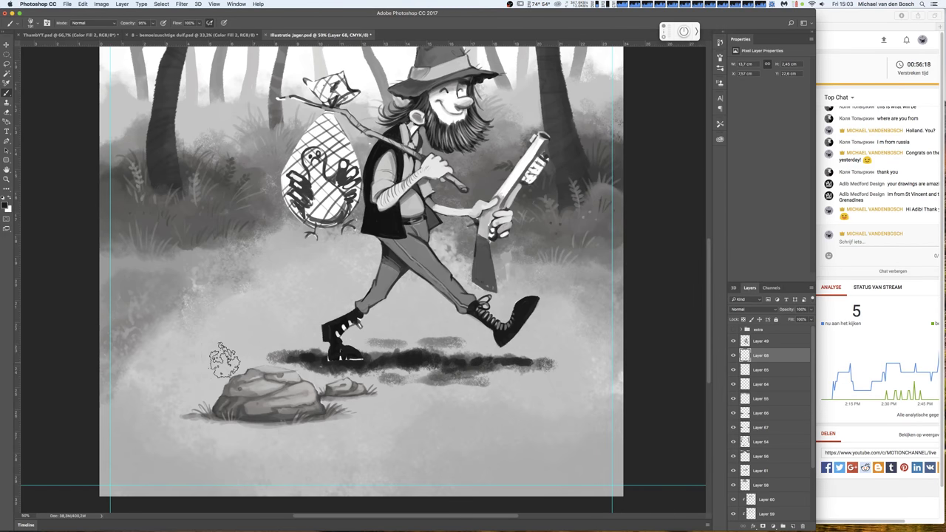
drag(209, 362, 232, 362)
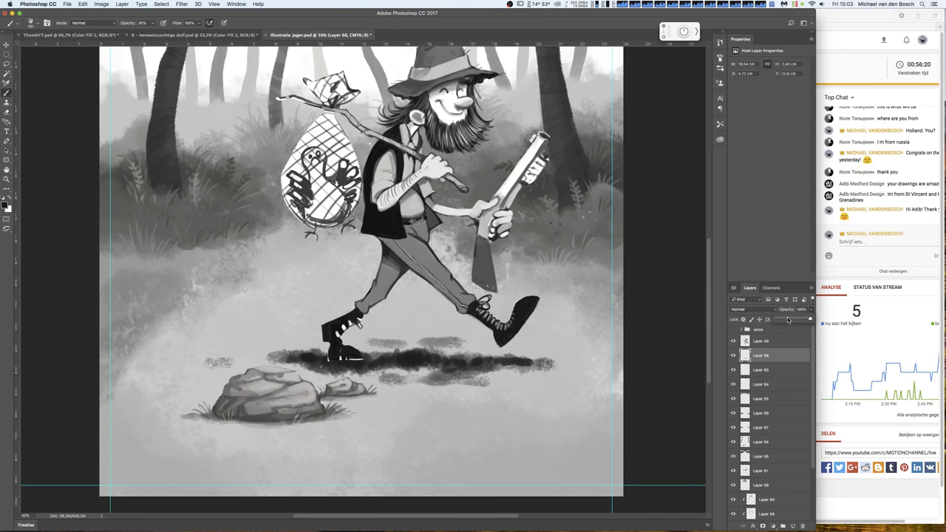
drag(811, 312, 788, 320)
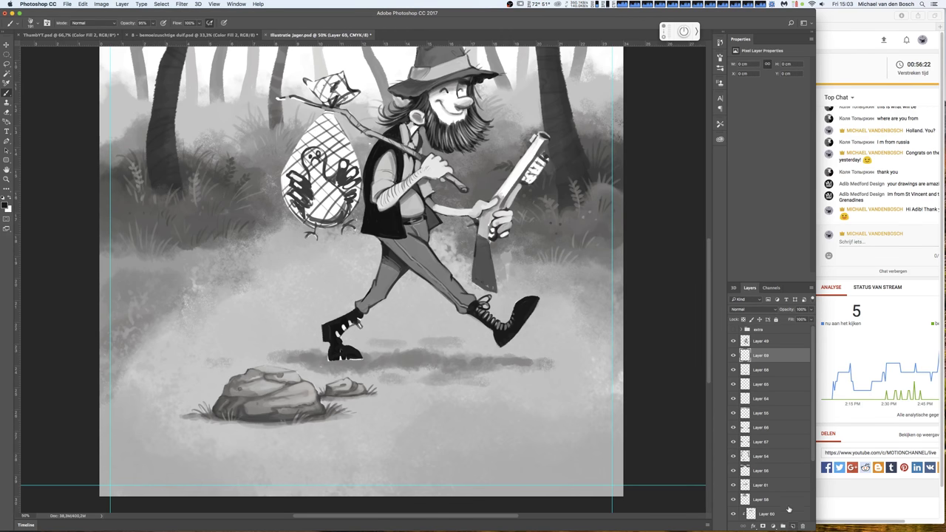
- On another new layer, paint a darker smudge into the ground shadow at 47% opacity
click(793, 525)
right_click(554, 291)
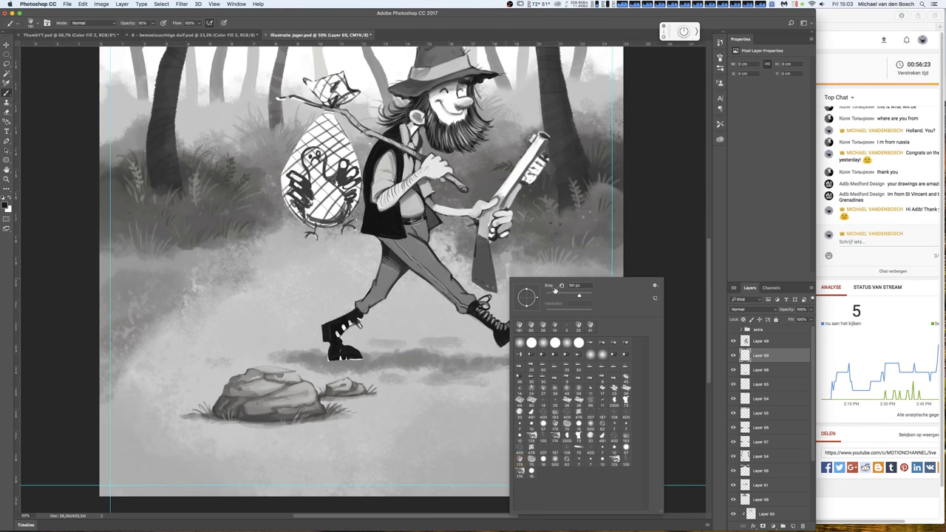
click(390, 362)
mouse_move(387, 361)
mouse_down()
mouse_move(537, 361)
mouse_move(289, 359)
mouse_move(336, 362)
mouse_up()
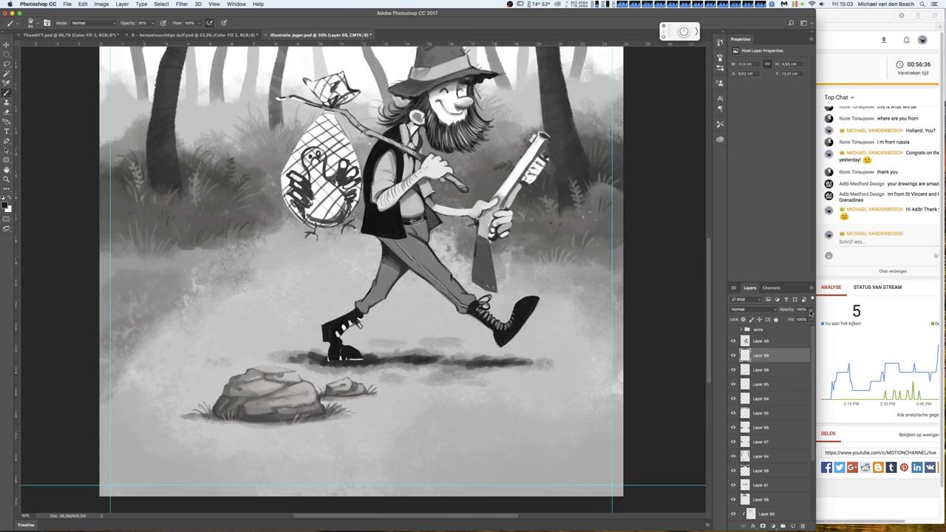
drag(812, 309, 792, 320)
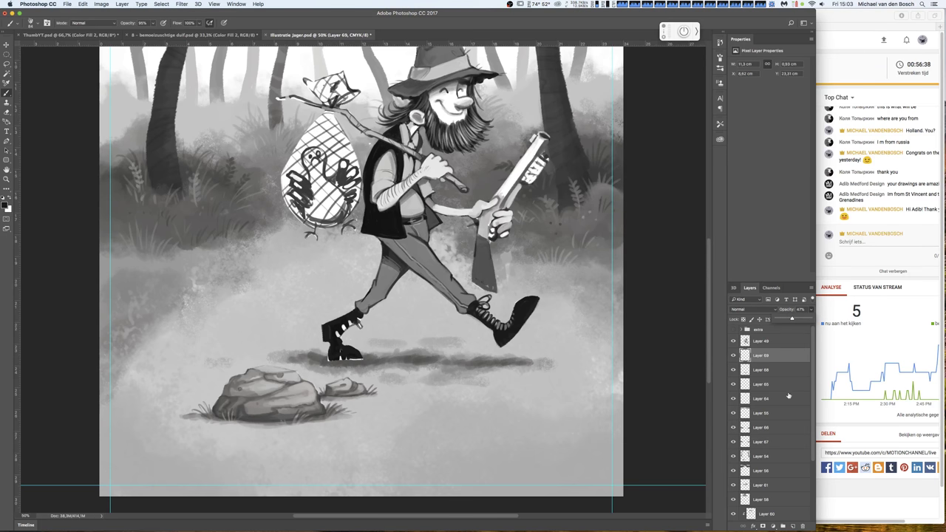
click(793, 526)
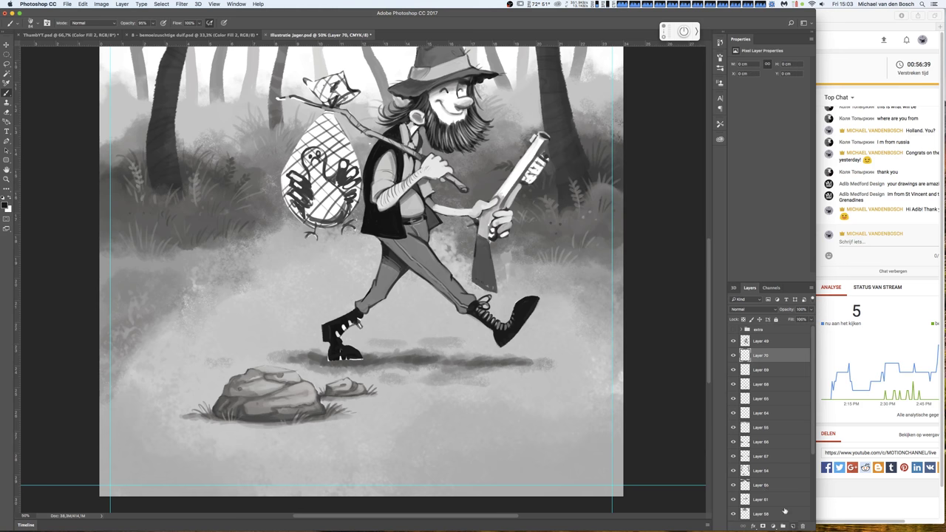
- Shrink the brush and paint dark and lighter grass blades at the shadow's right end
right_click(500, 361)
drag(551, 314, 544, 315)
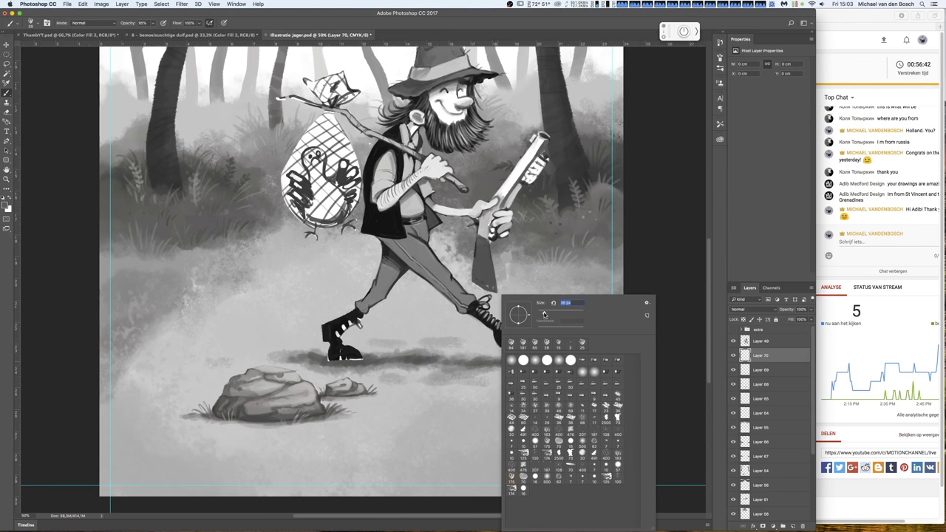
click(493, 355)
mouse_move(488, 358)
mouse_down()
mouse_move(479, 346)
mouse_move(524, 348)
mouse_up()
alt+click(504, 373)
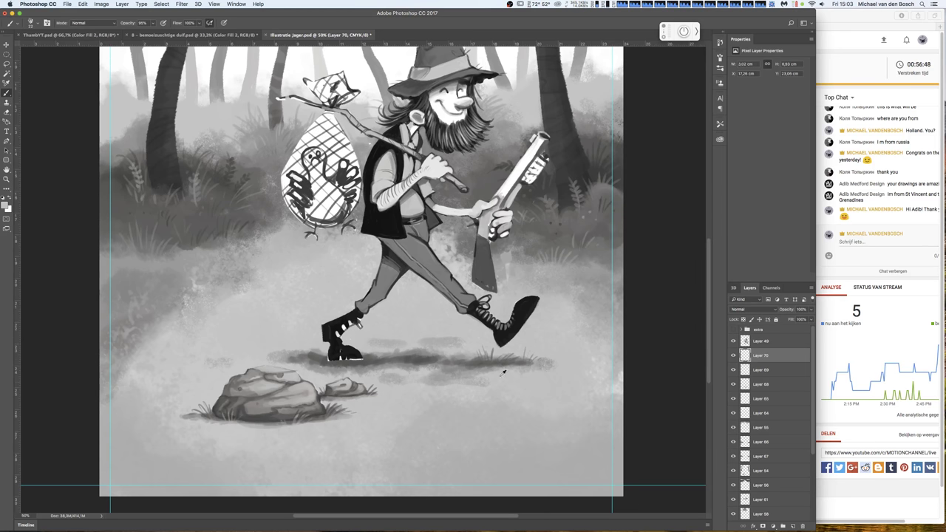
drag(478, 371, 453, 379)
- Add more grass blades leftward past the boots and a thin dark blade by the right boot
alt+click(510, 269)
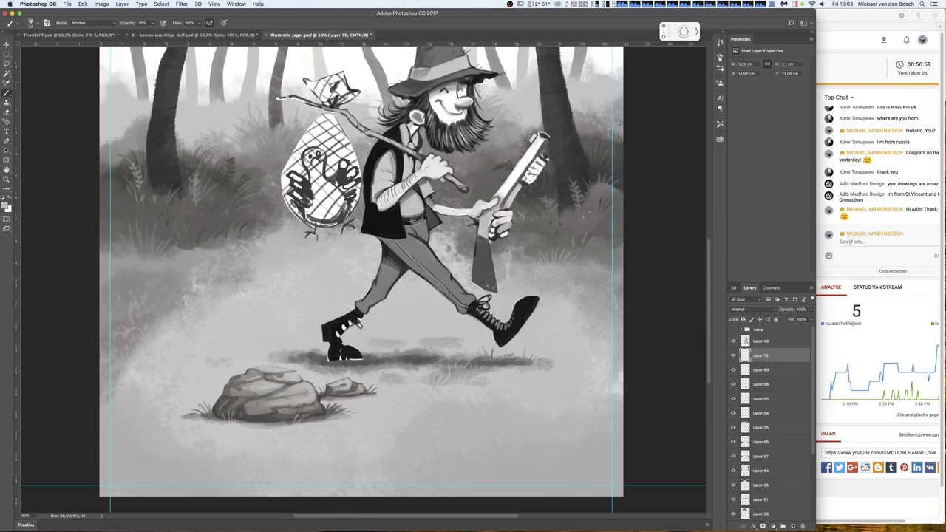
drag(373, 367, 377, 365)
drag(310, 365, 318, 327)
drag(285, 352, 271, 357)
drag(446, 354, 455, 341)
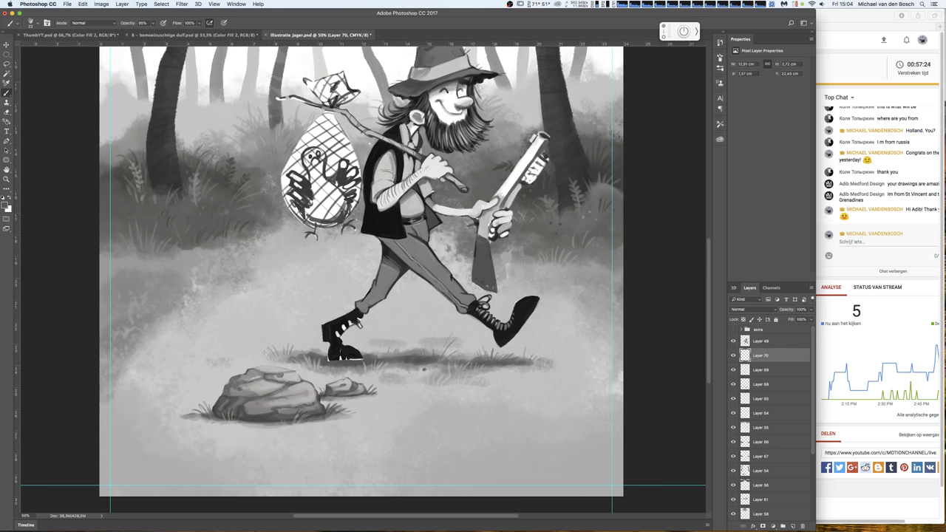
alt+click(431, 368)
alt+click(323, 397)
alt+click(360, 357)
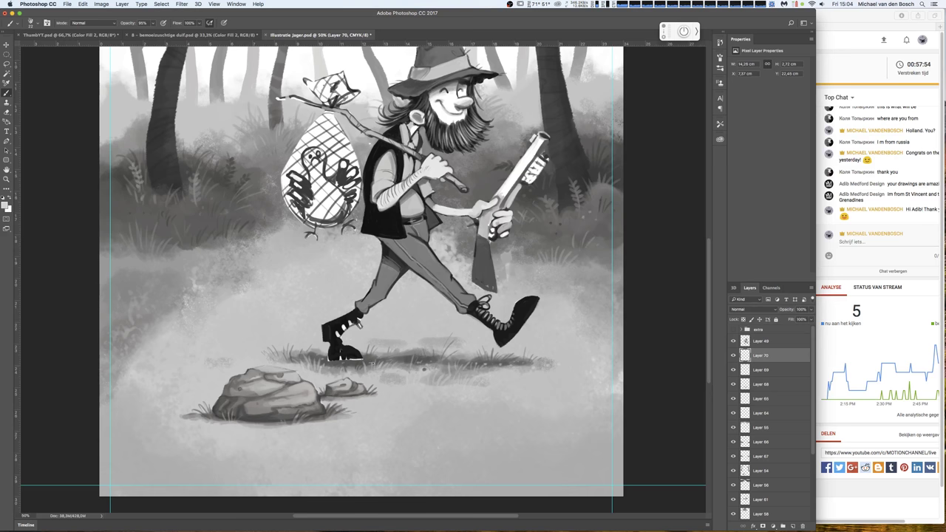
click(748, 370)
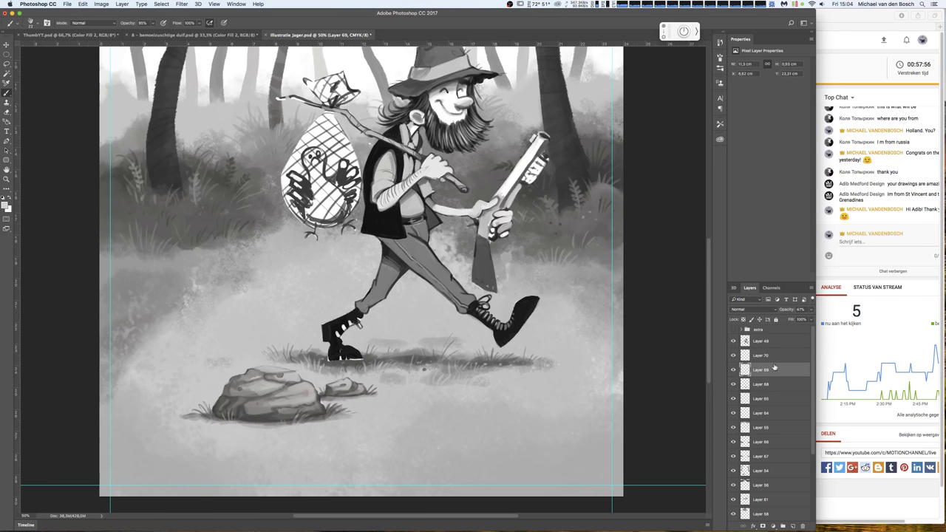
- On a new layer, add dark shadow strokes by the shoe and set them to 58% opacity
click(792, 526)
mouse_move(334, 362)
mouse_down()
mouse_move(321, 362)
mouse_move(392, 357)
mouse_up()
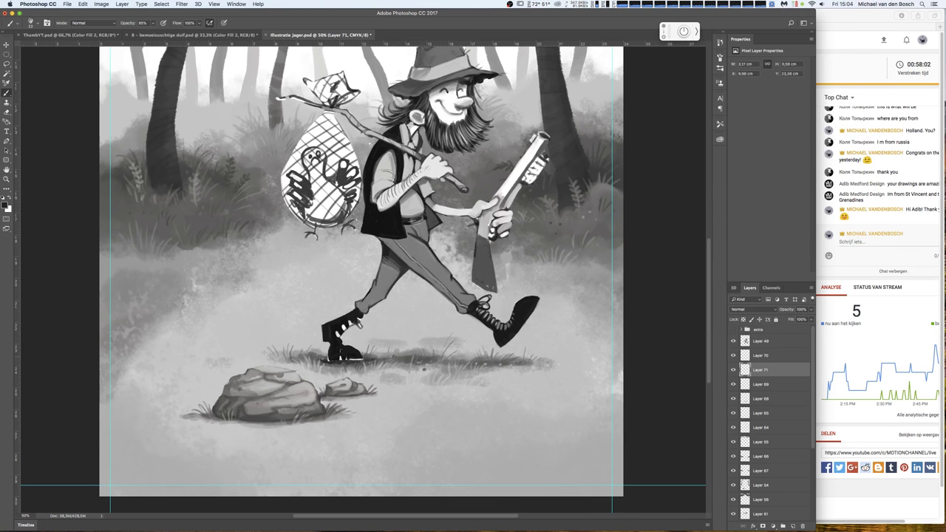
drag(488, 363, 517, 363)
drag(811, 309, 789, 320)
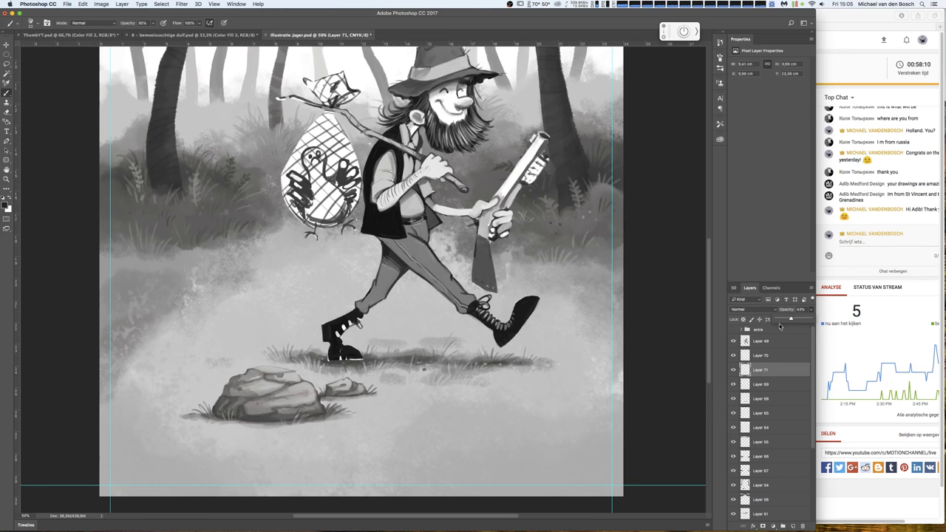
- Activate Layer 49, zoom out to review the whole image, then recentre on the hunter
click(783, 349)
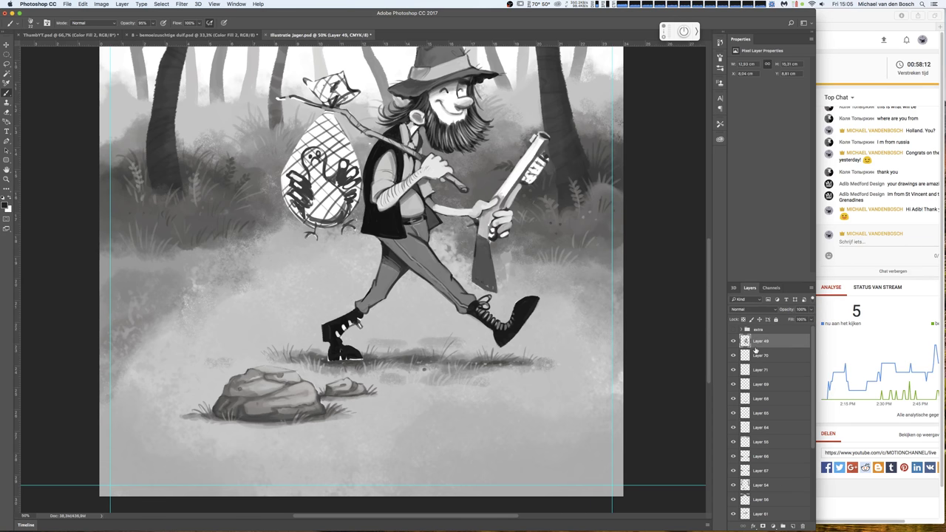
scroll(362, 281, up, 5)
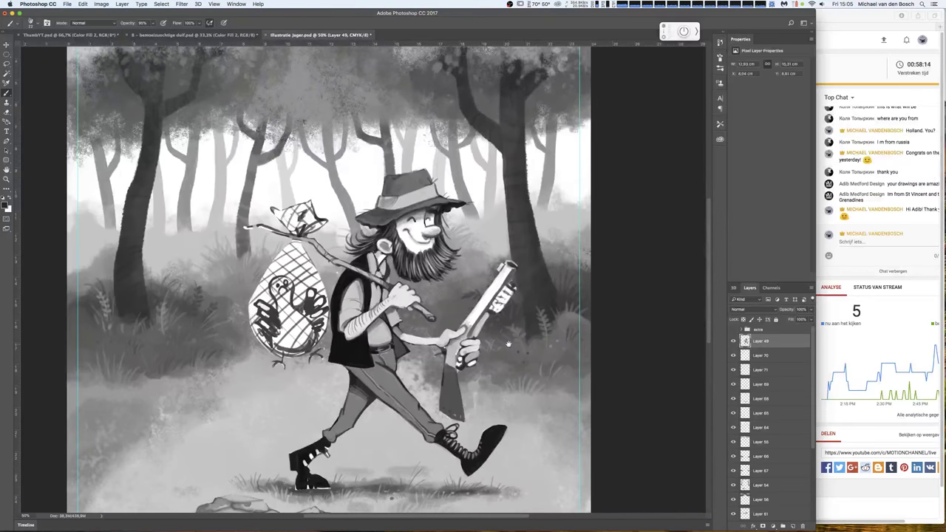
scroll(531, 270, down, 5)
scroll(531, 218, down, 2)
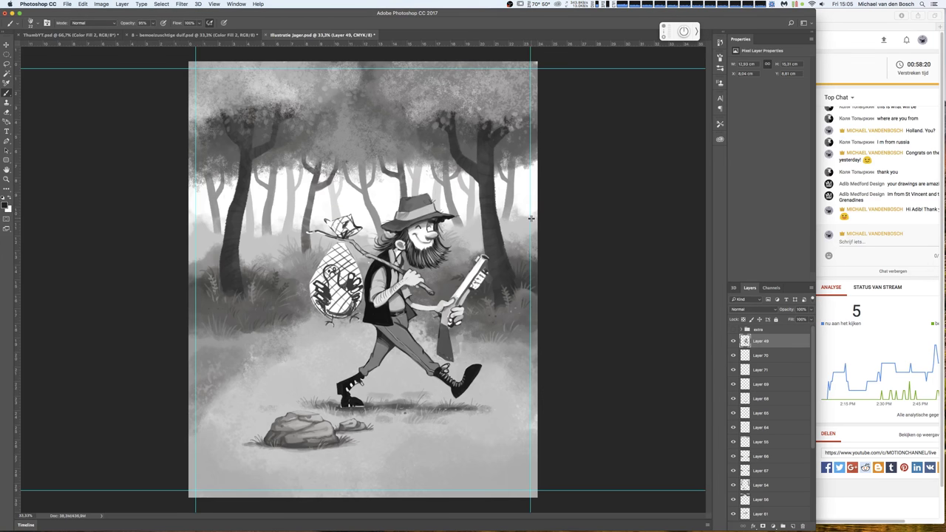
scroll(530, 218, up, 1)
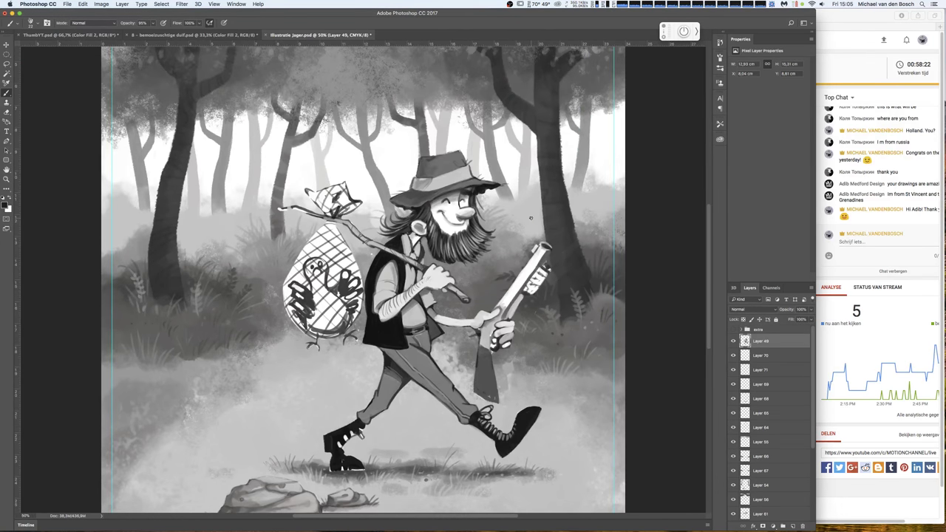
drag(531, 218, 507, 157)
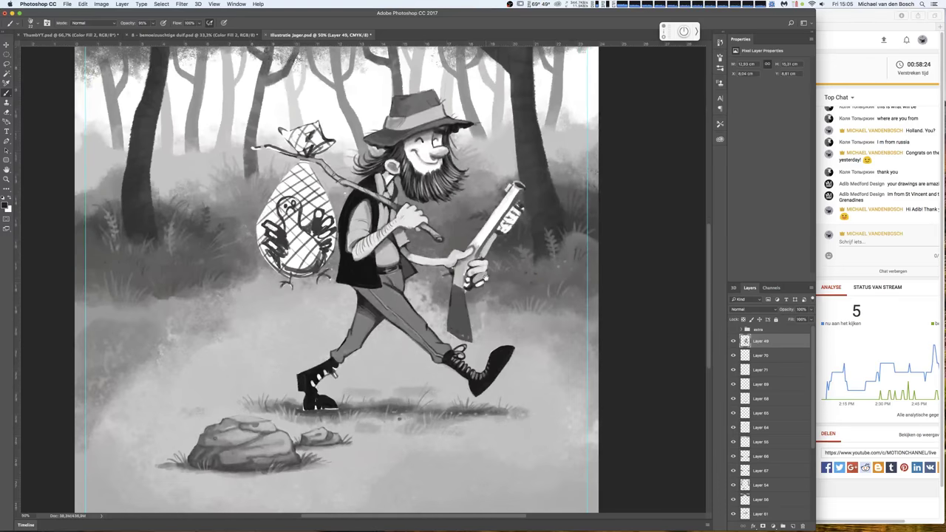
- Erase rough spots on the black boot and darken its back edge and left ankle
key(e)
drag(331, 374, 330, 382)
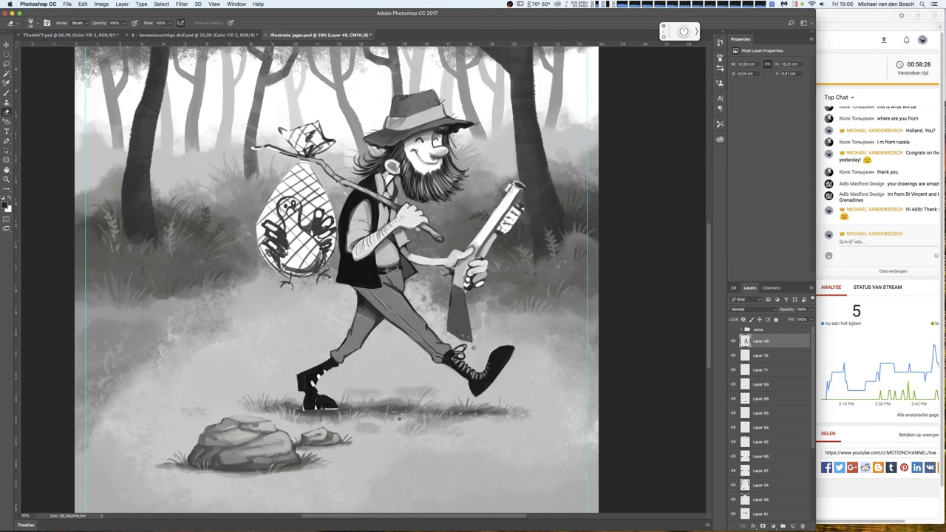
key(b)
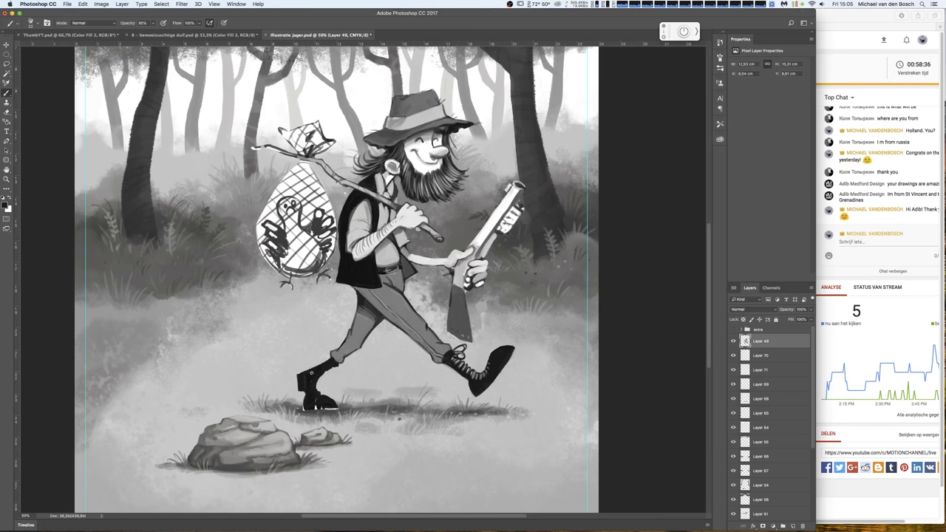
drag(299, 373, 302, 399)
key(e)
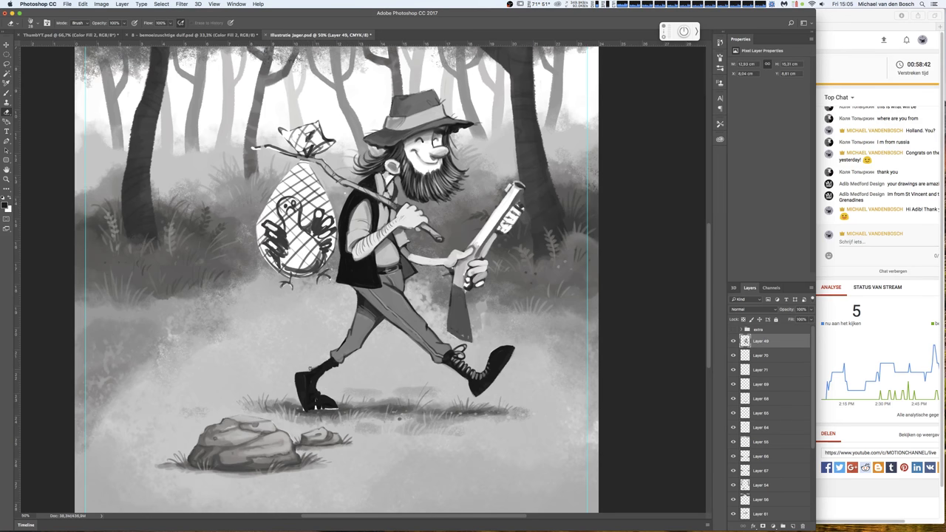
key(b)
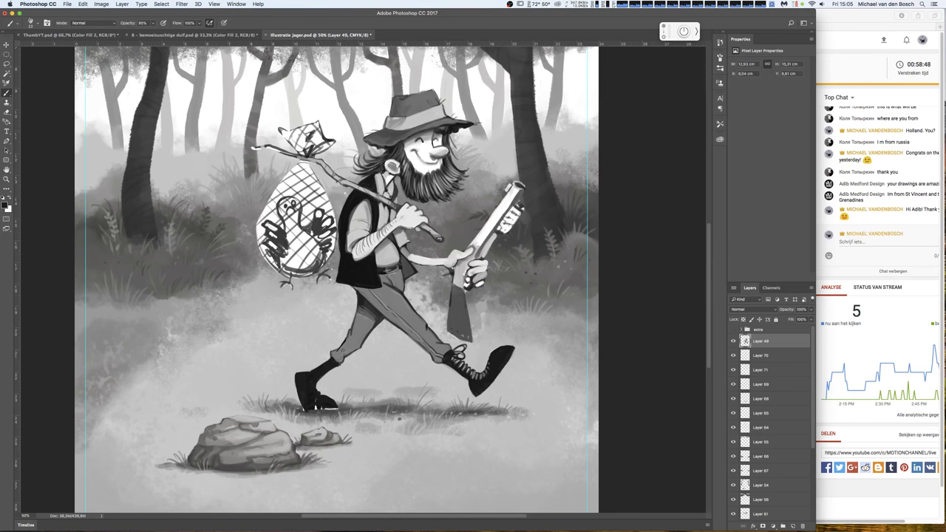
drag(319, 362, 331, 361)
- Paint the left boot sole dark, set black as painting colour, and hit the history-eraser alert
key(e)
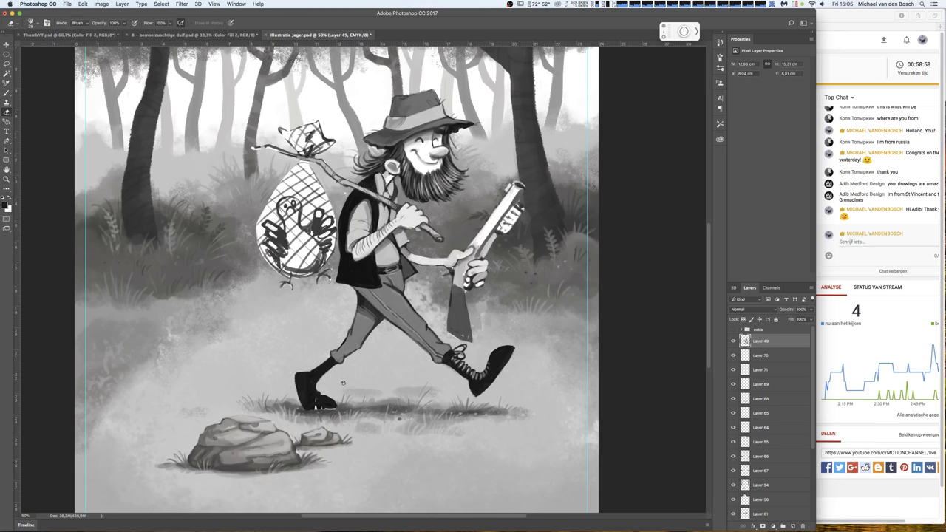
key(b)
drag(306, 409, 334, 408)
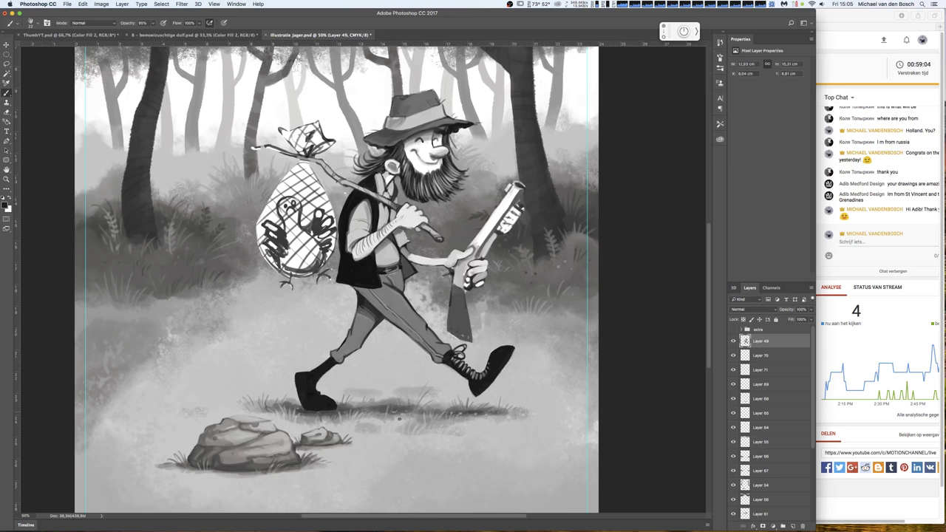
key(e)
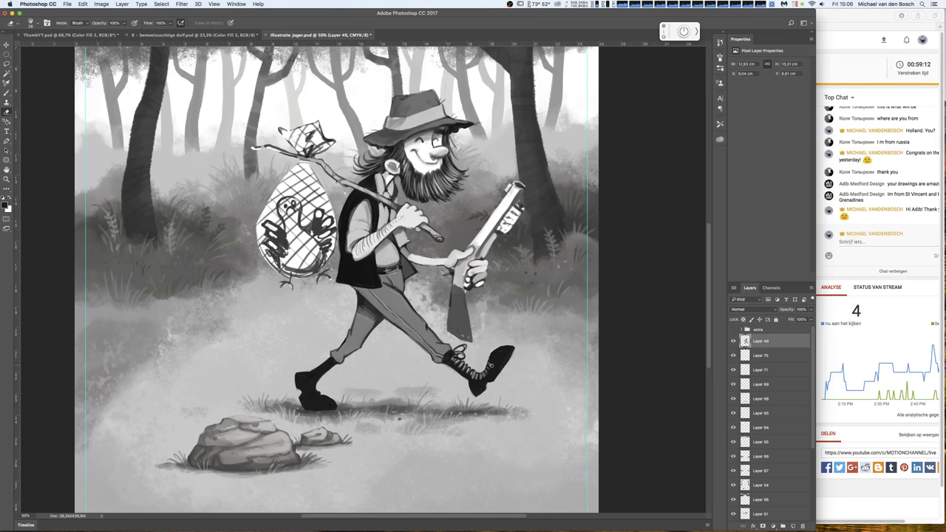
key(b)
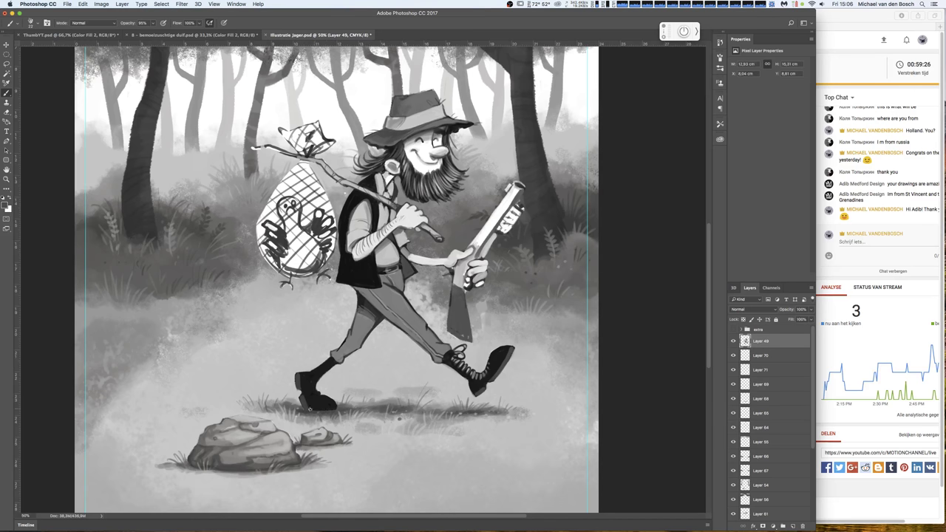
key(x)
key(e)
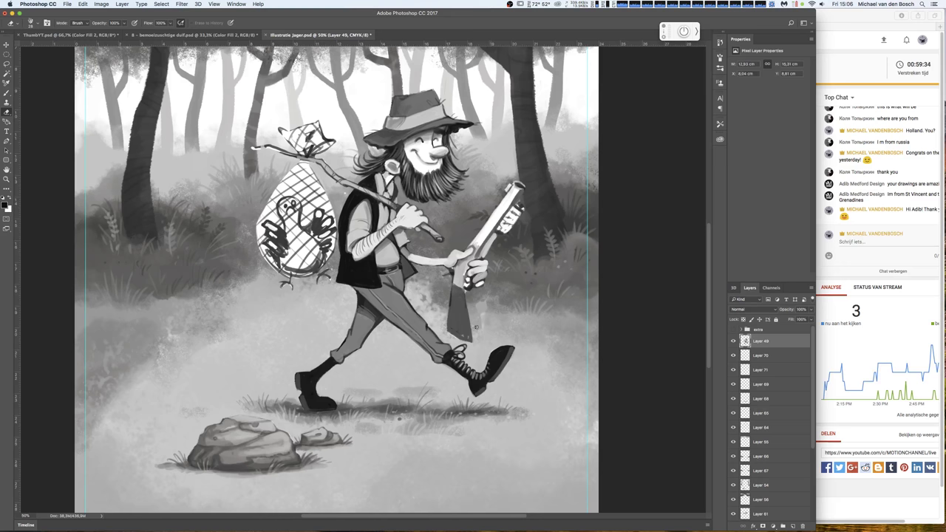
click(502, 359)
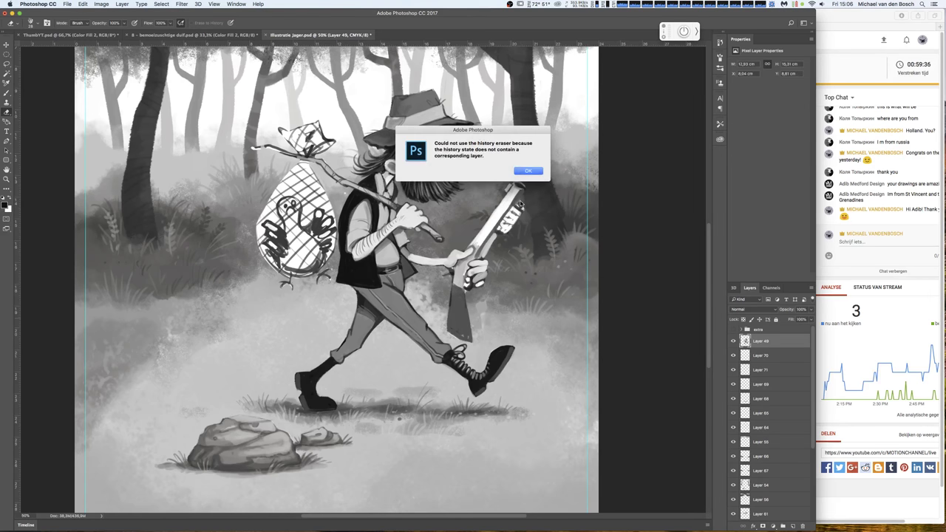
- Dismiss the alert, thicken the boot lace, and dab dark sampled shading onto the boot
click(534, 172)
key(b)
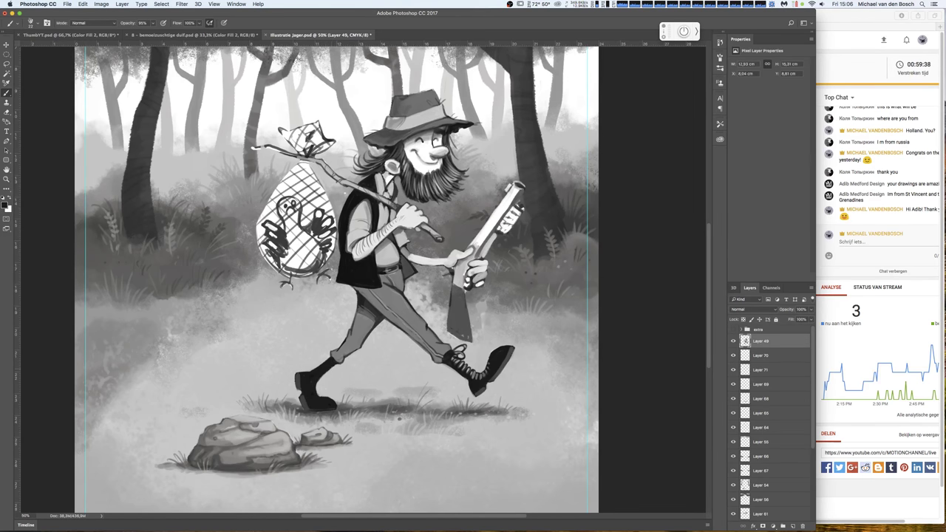
mouse_move(333, 364)
mouse_down()
mouse_move(339, 388)
mouse_move(340, 371)
mouse_up()
alt+click(487, 377)
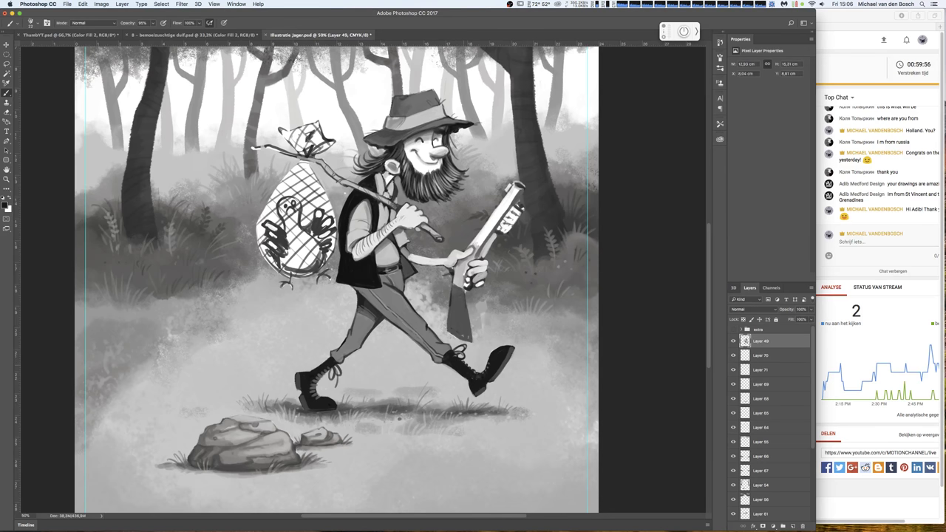
click(484, 371)
key(e)
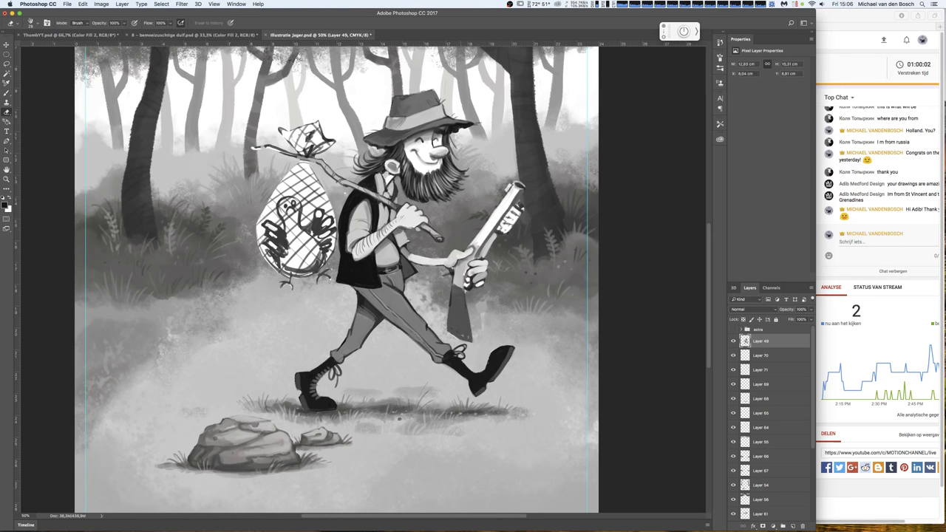
key(b)
- Lock Layer 49's transparent pixels and paint a light highlight on the raised boot
key(x)
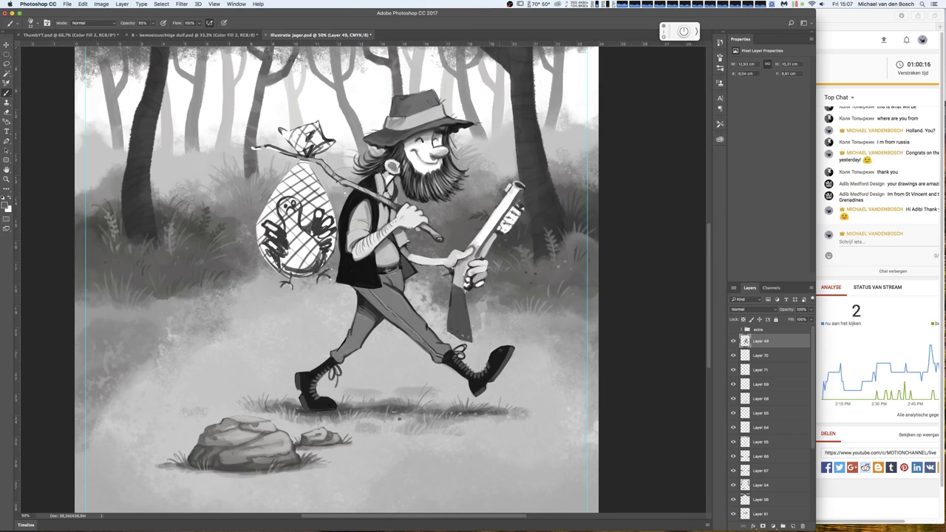
right_click(497, 352)
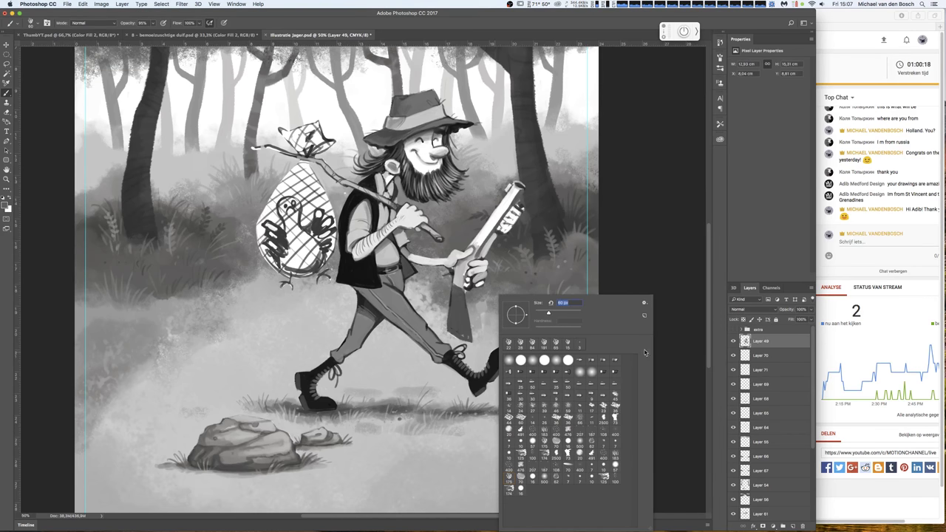
click(743, 319)
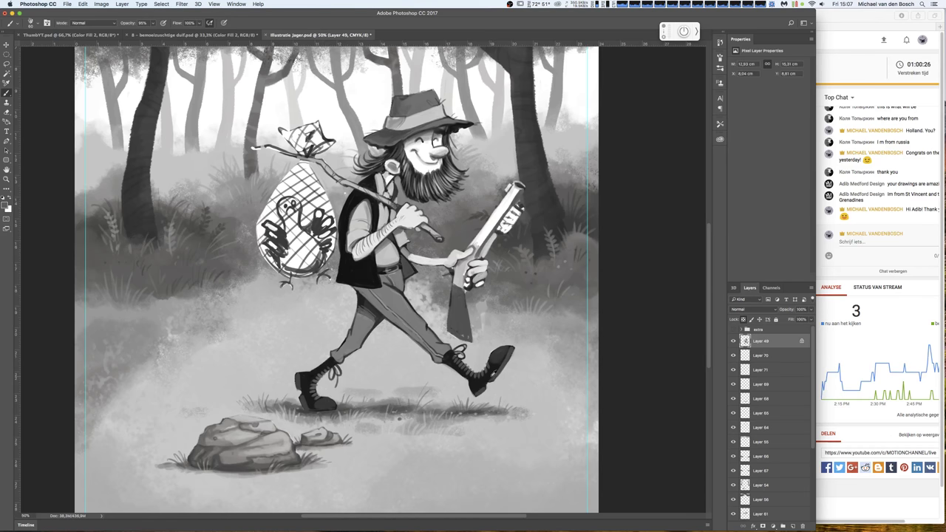
alt+click(493, 373)
drag(496, 356, 507, 348)
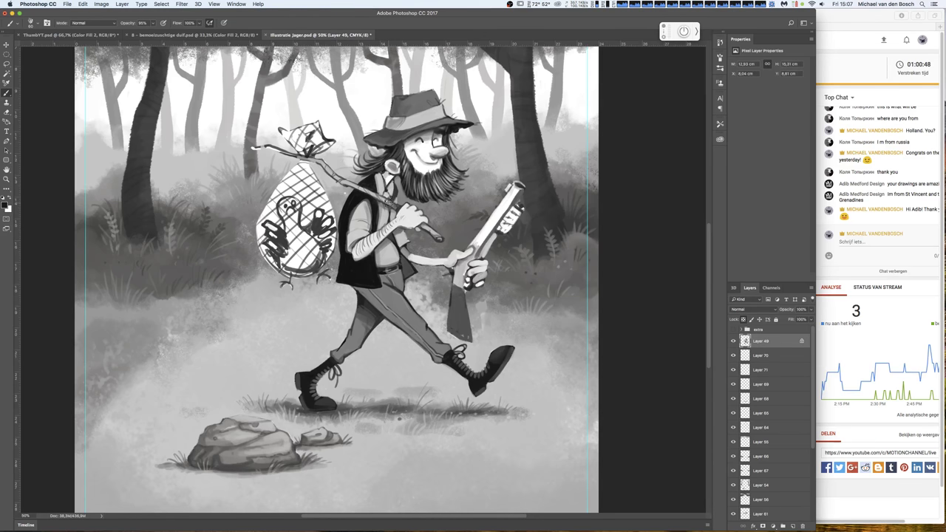
- Add engraving detail to the rifle stock and shade over the barrel highlights
drag(473, 249, 511, 194)
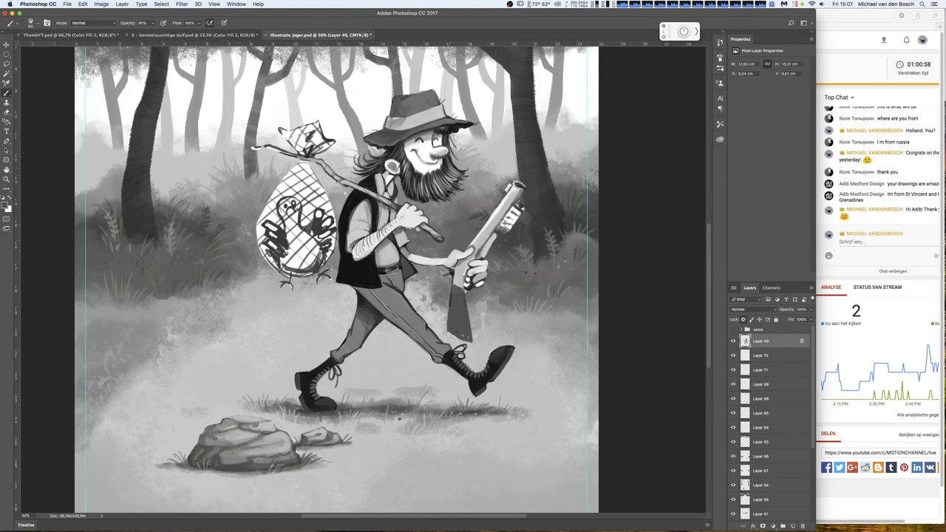
drag(507, 224, 518, 210)
right_click(532, 206)
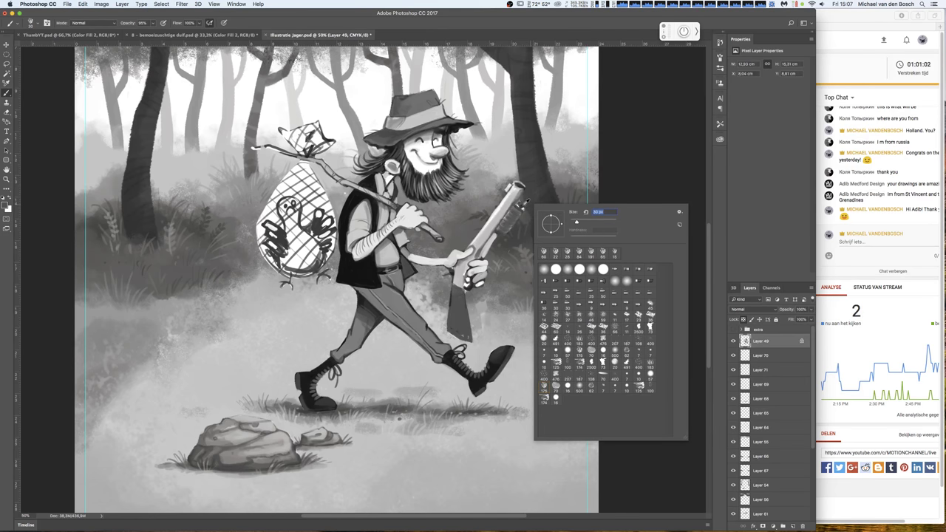
key(Return)
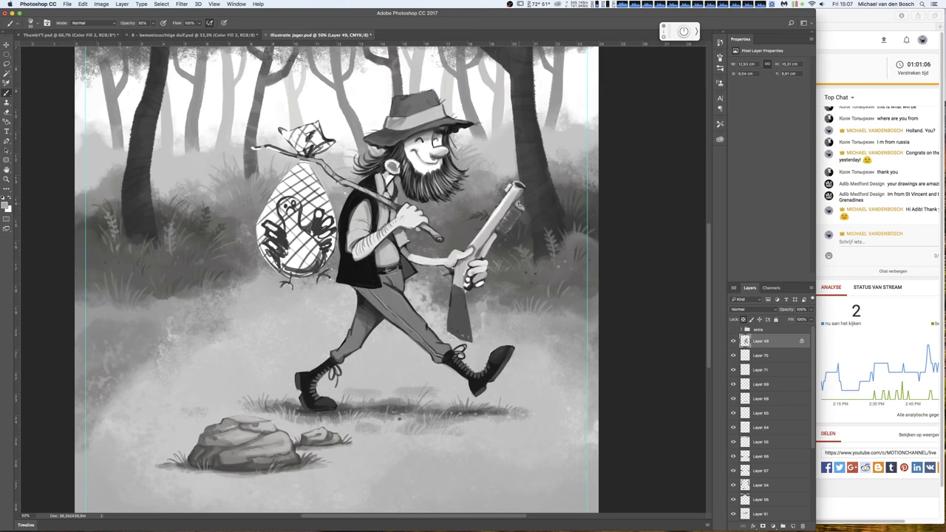
key(x)
key(x)
- Touch up the barrel tip, add a dark barrel stroke, and unlock Layer 49's transparent pixels
click(510, 188)
alt+click(521, 188)
alt+click(486, 253)
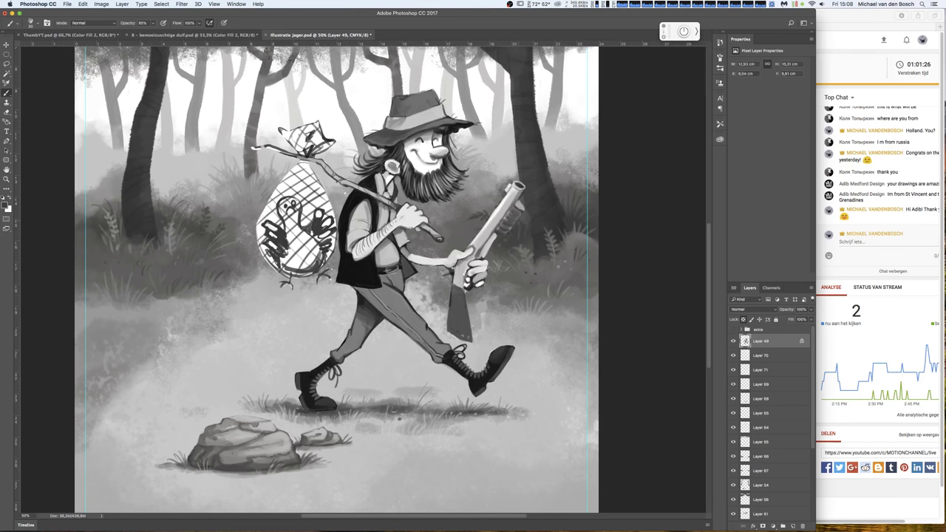
drag(513, 216, 519, 209)
key(e)
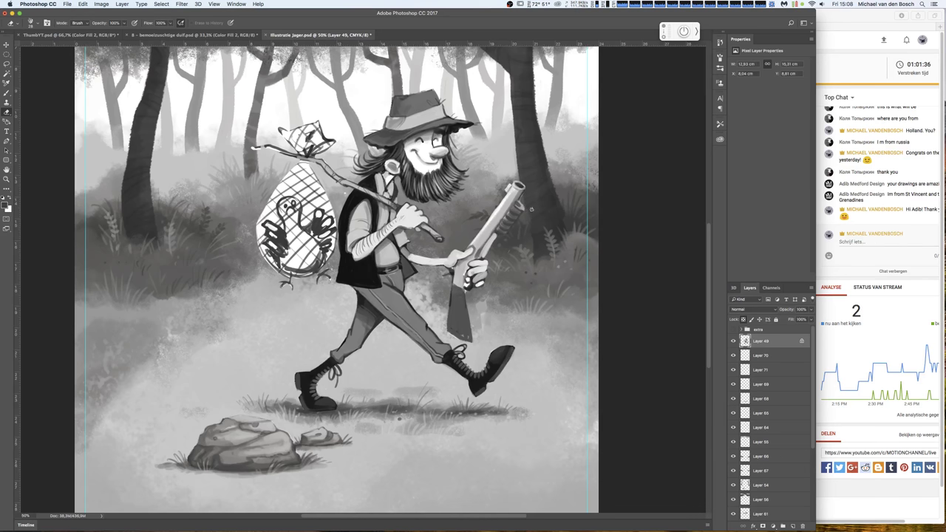
click(744, 320)
click(6, 64)
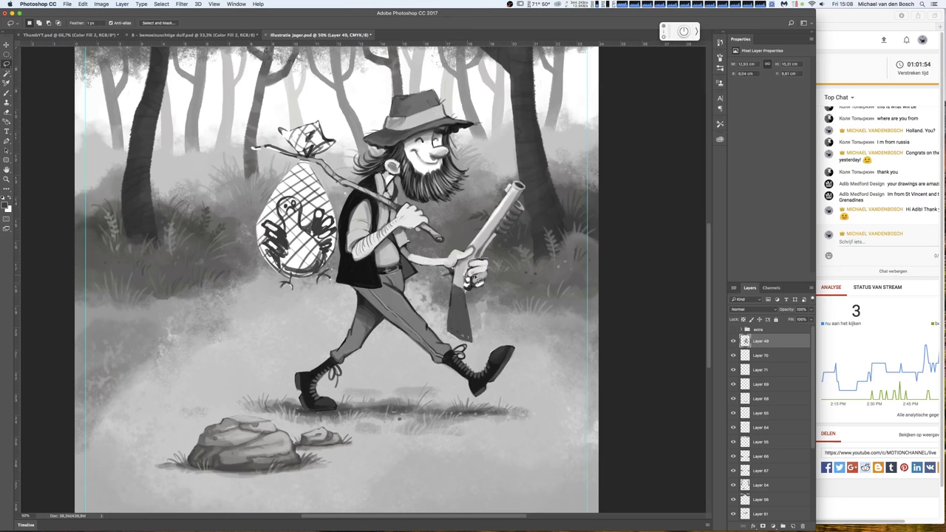
- Lasso the hand on the rifle grip and rotate it about 29° with Free Transform
drag(477, 288, 499, 268)
key(ctrl+t)
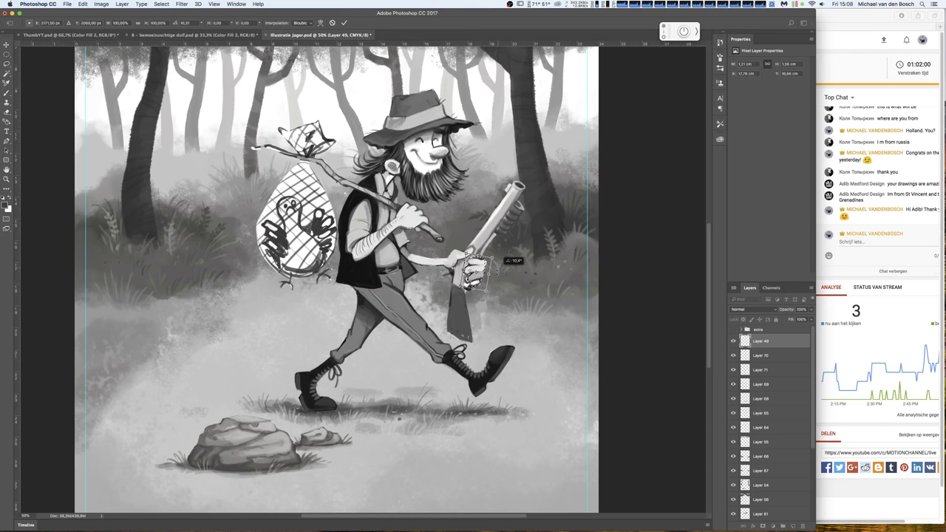
drag(499, 268, 488, 270)
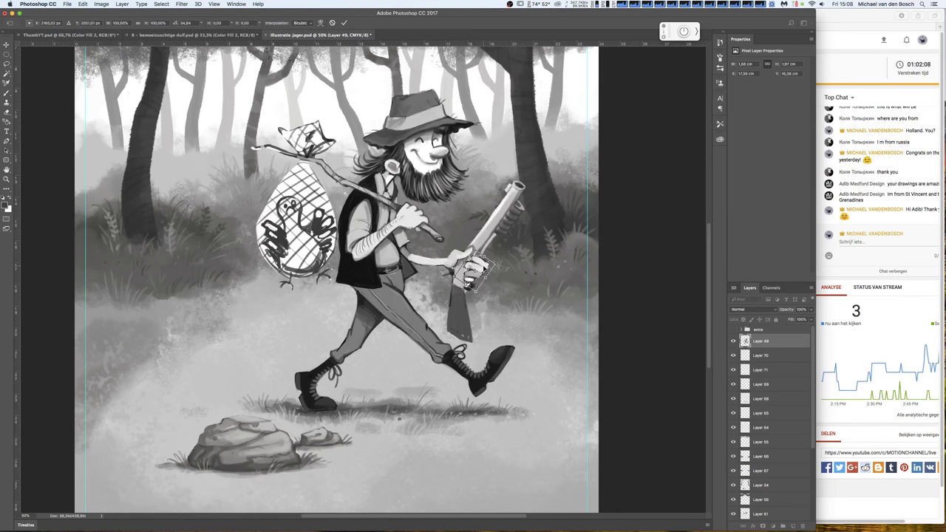
key(Return)
key(e)
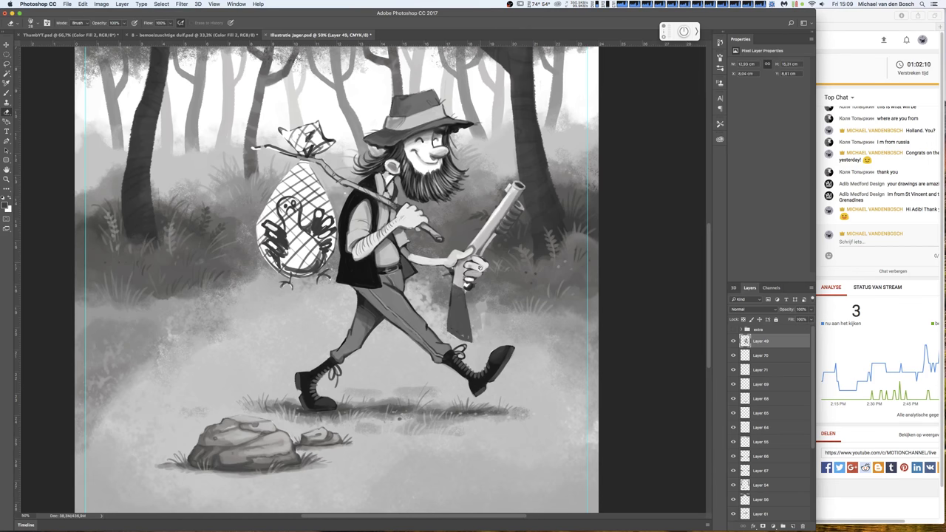
key(b)
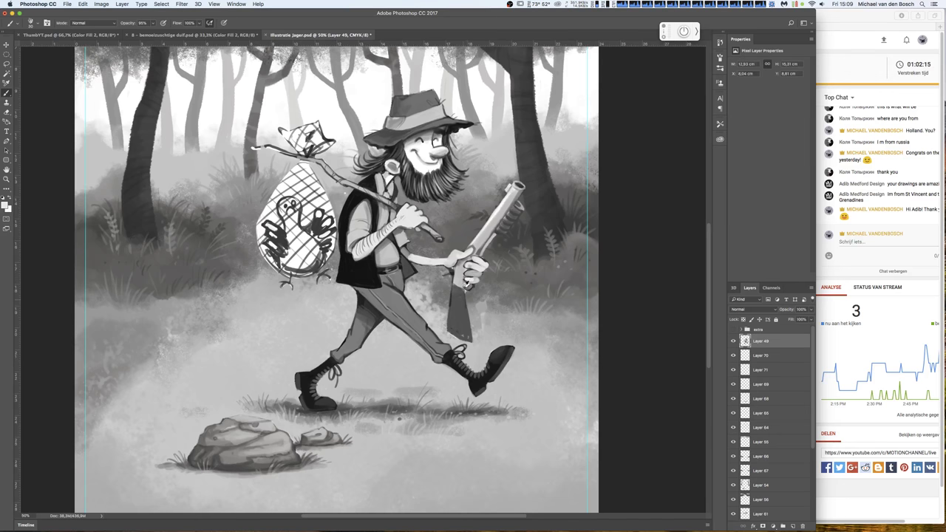
- Touch up the gun hand with sampled light and dark greys, erasing one small spot
alt+click(454, 294)
alt+click(458, 291)
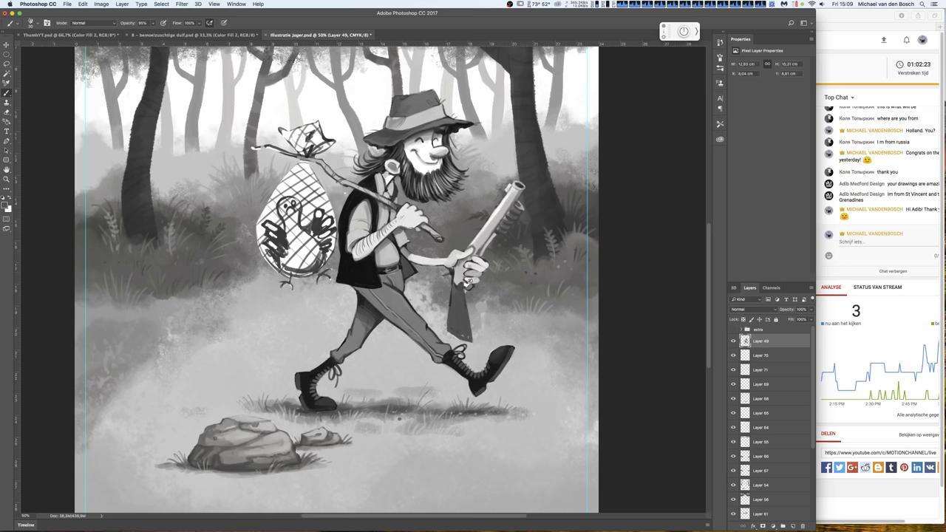
key(e)
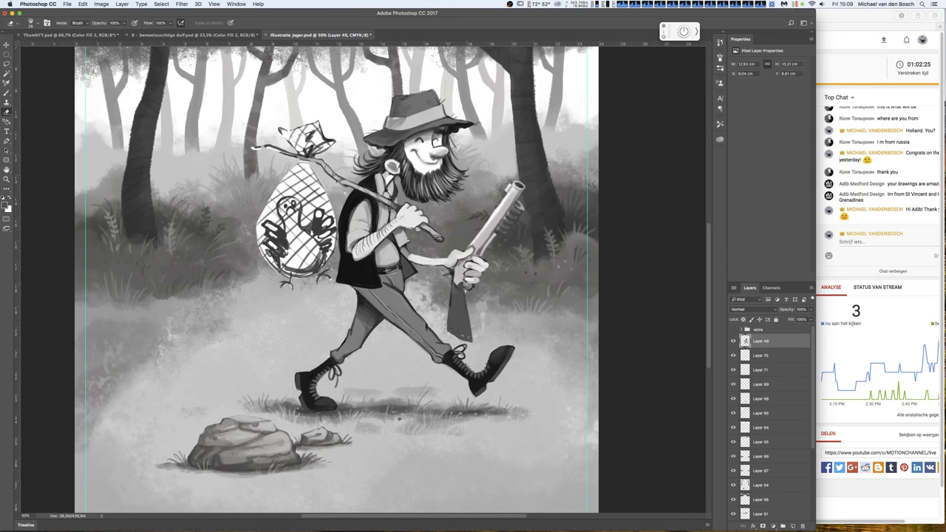
click(469, 284)
key(b)
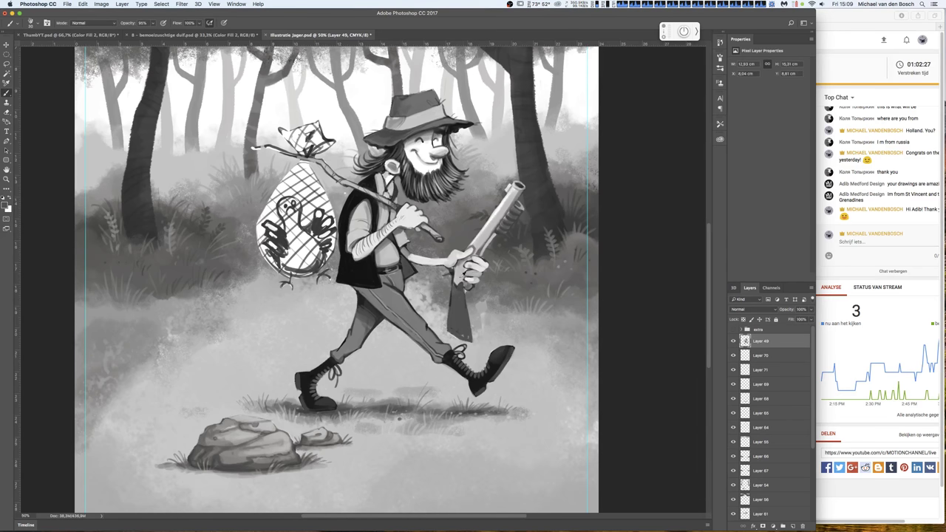
drag(465, 287, 469, 286)
alt+click(470, 281)
right_click(495, 263)
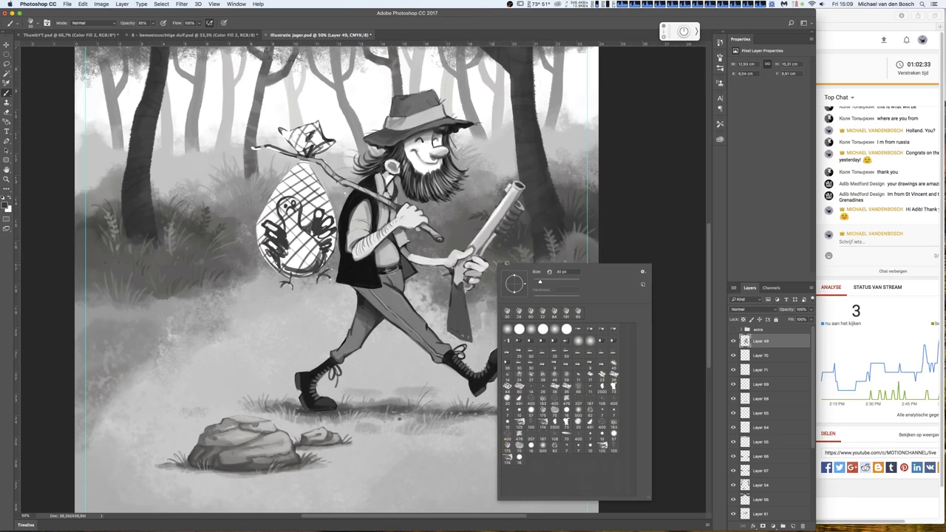
key(Escape)
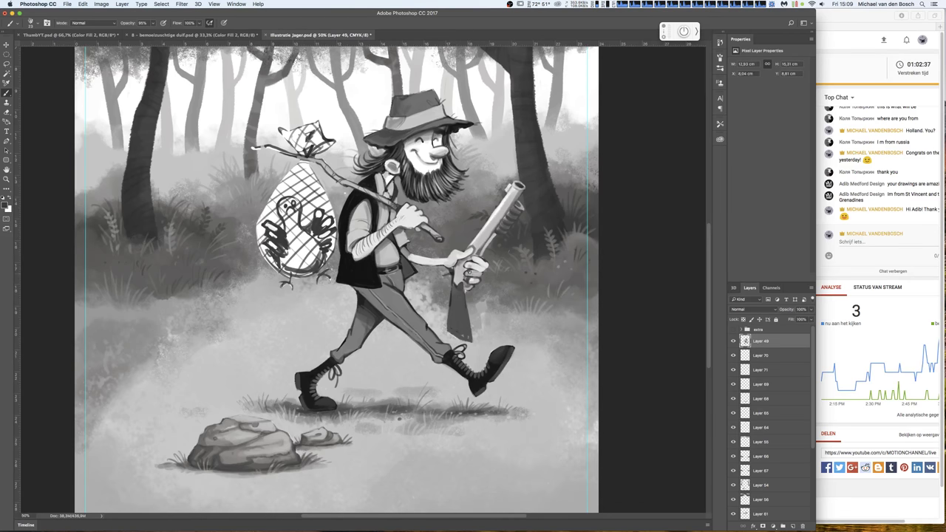
drag(474, 258, 480, 261)
- Paint a light highlight along the forearm and a dark dab using the vest's tone
alt+click(411, 251)
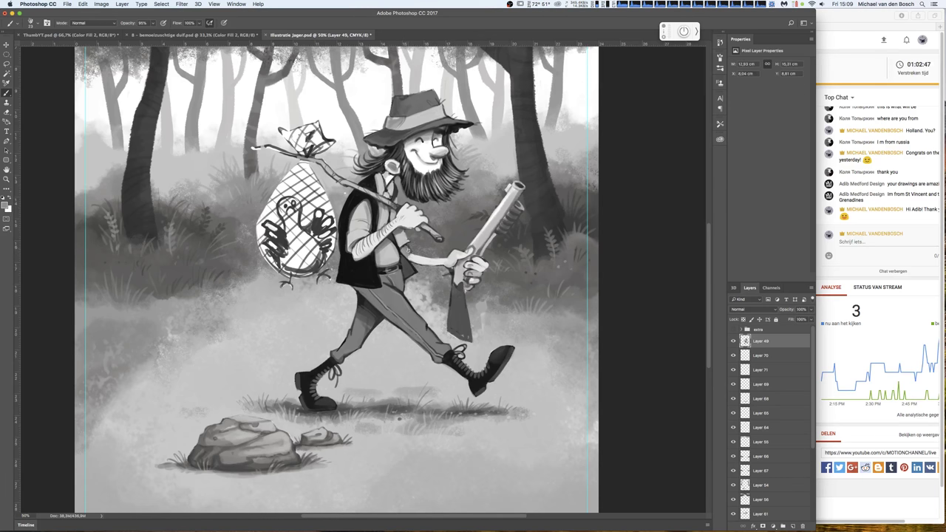
alt+click(418, 256)
drag(409, 262, 419, 261)
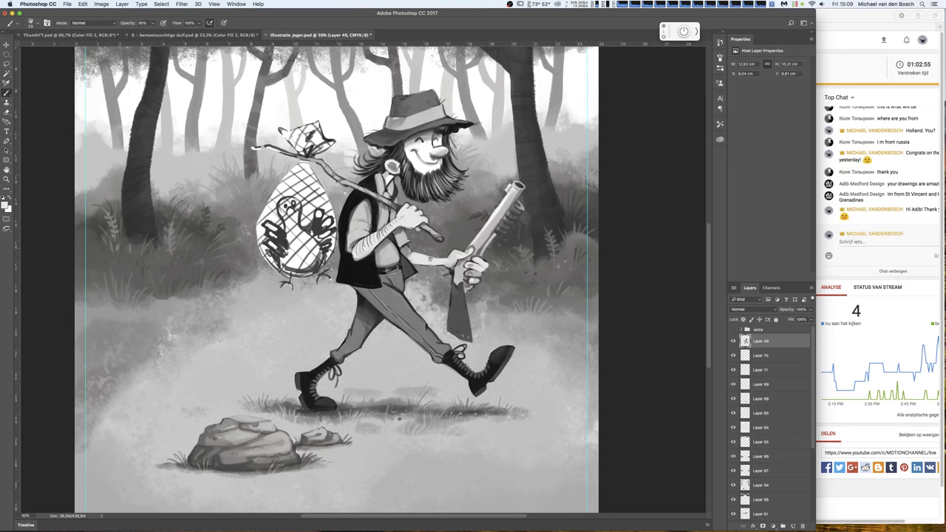
drag(429, 259, 440, 260)
alt+click(362, 272)
right_click(430, 257)
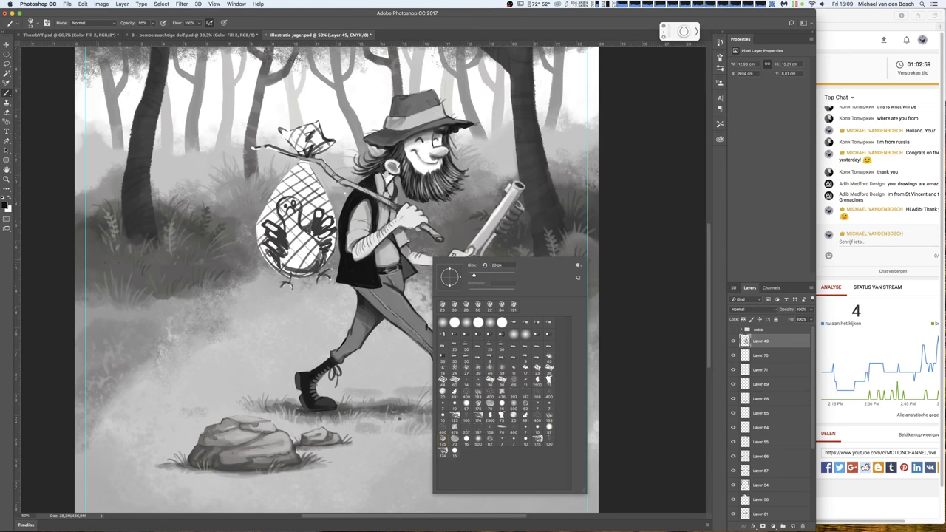
key(Return)
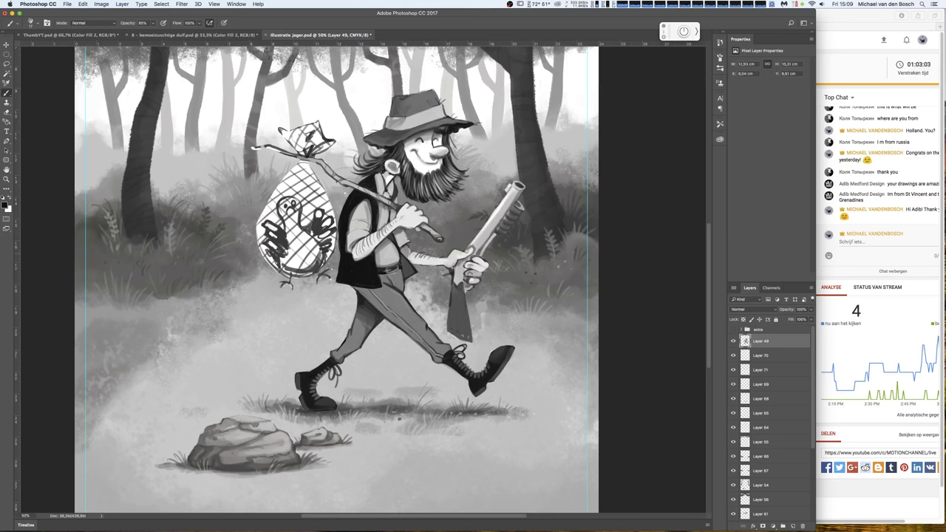
click(413, 254)
- Add a dark dab to the rifle using greys sampled from it
alt+click(476, 240)
alt+click(485, 247)
click(485, 246)
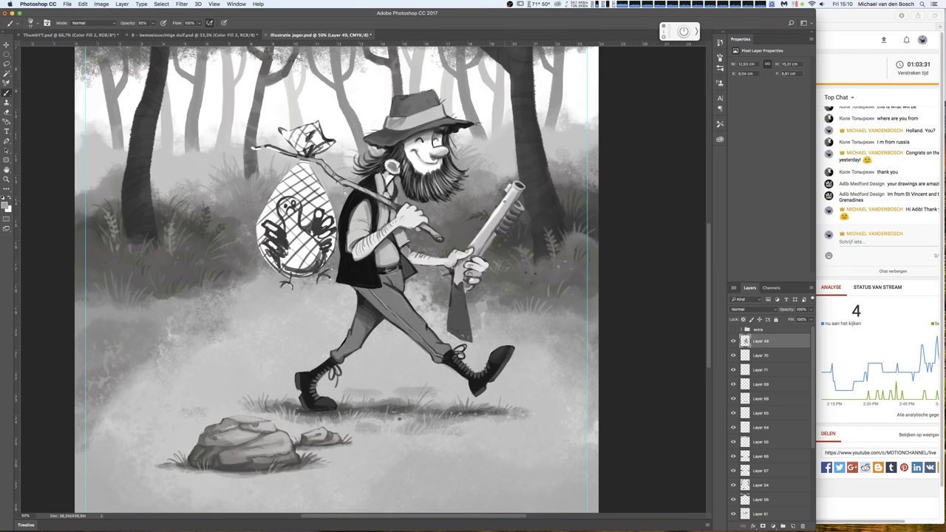
key(e)
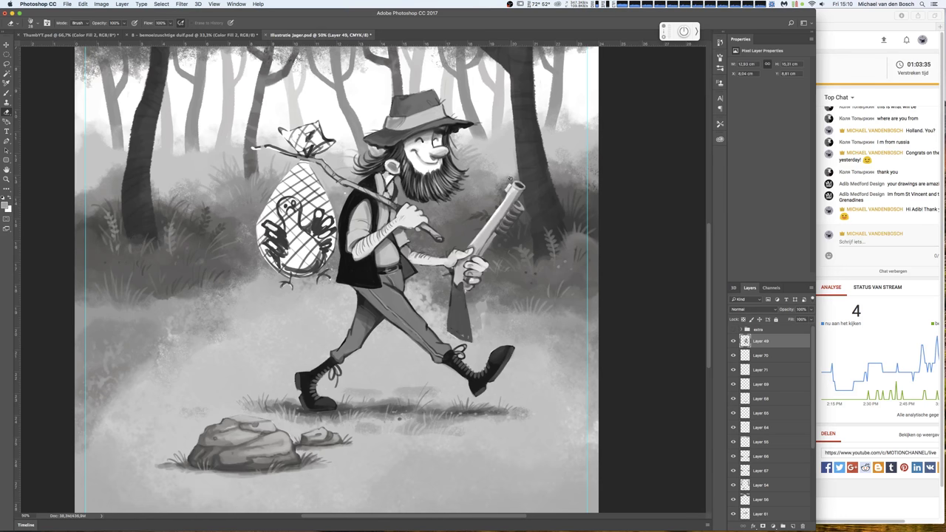
- Paint ridged texture further down the rifle barrel with a textured brush tip
key(b)
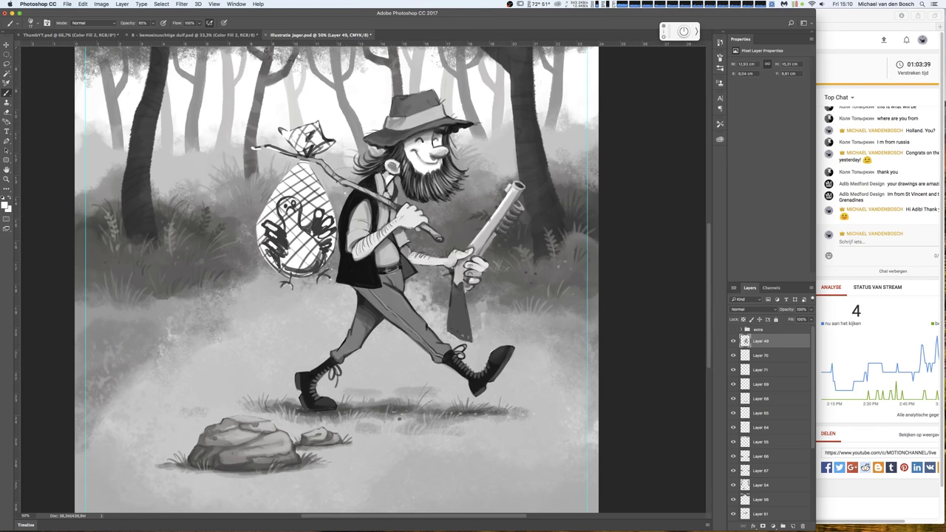
right_click(488, 217)
click(480, 237)
drag(502, 215, 484, 243)
right_click(524, 190)
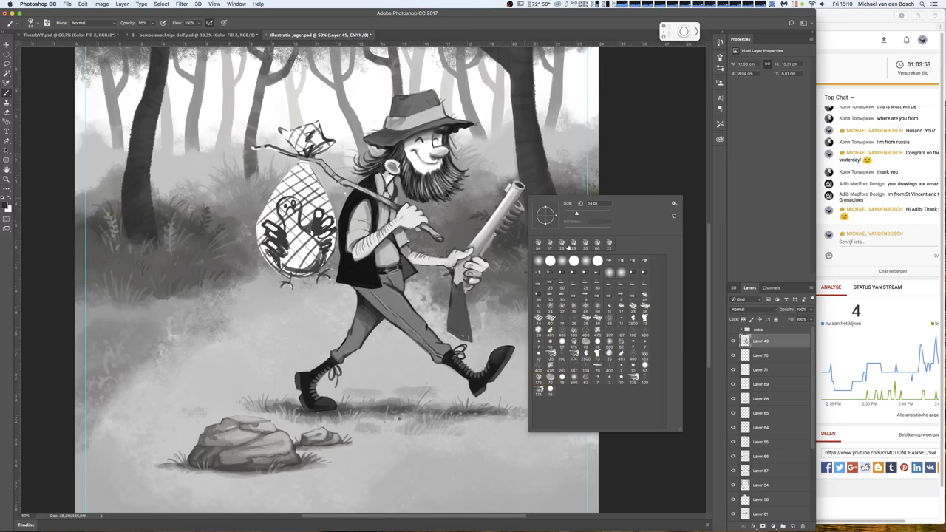
click(498, 227)
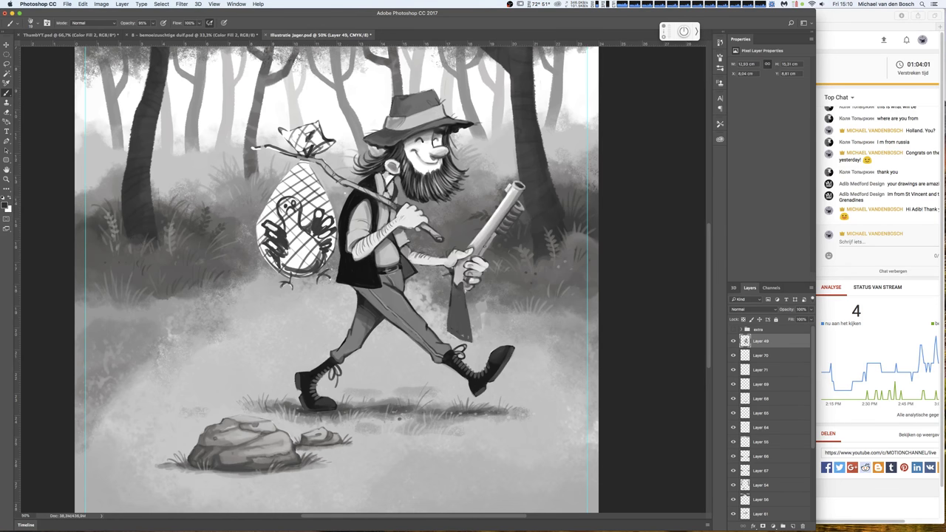
- Highlight the gun hand's knuckles and add a dark dab with sampled greys
alt+click(480, 263)
drag(478, 260, 484, 263)
alt+click(461, 272)
alt+click(461, 272)
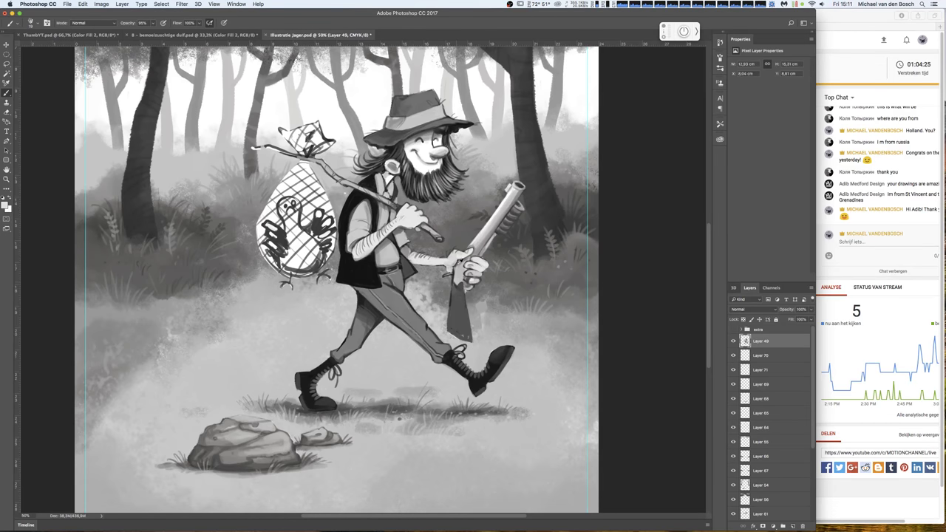
alt+click(461, 272)
alt+click(461, 272)
alt+click(475, 287)
alt+click(424, 280)
click(477, 261)
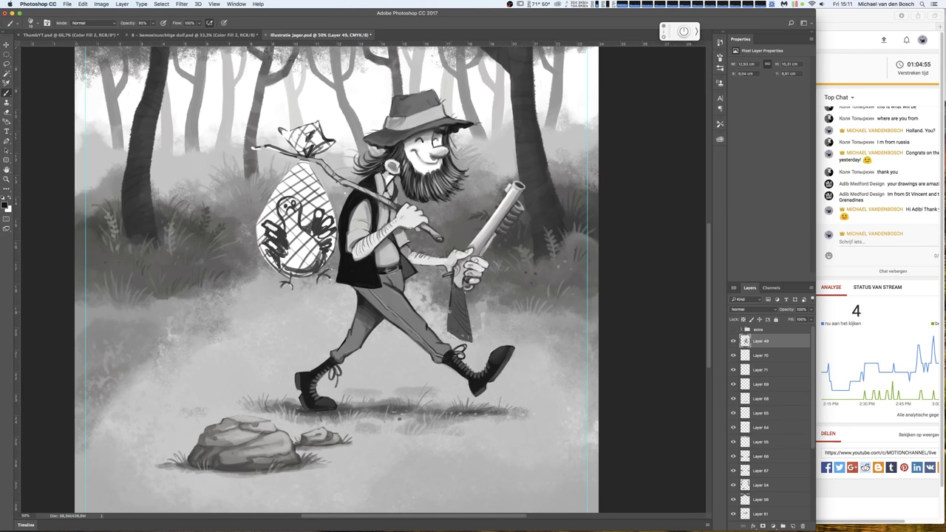
- Darken and extend the rifle stock below the hand with two dark strokes
drag(458, 322, 456, 339)
mouse_move(455, 322)
mouse_down()
mouse_move(466, 316)
mouse_move(473, 343)
mouse_move(448, 324)
mouse_move(467, 307)
mouse_move(473, 342)
mouse_up()
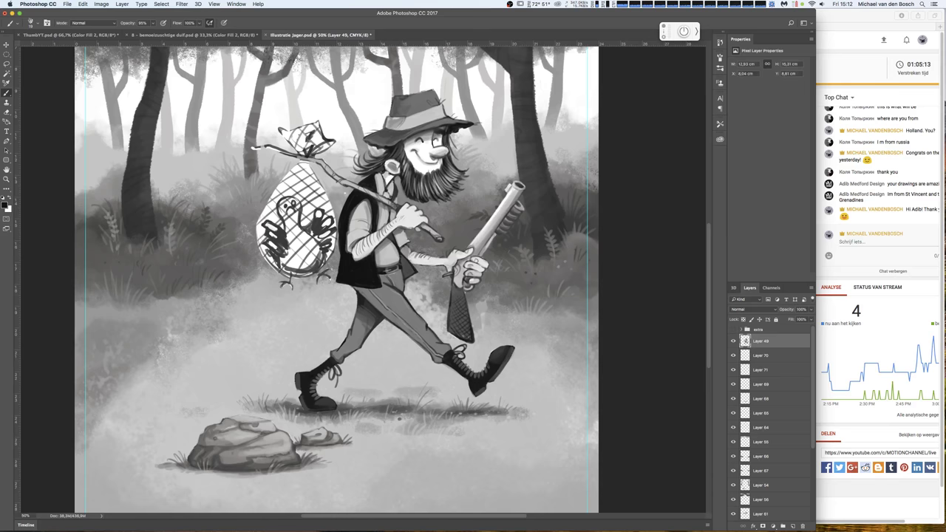
right_click(462, 281)
click(462, 332)
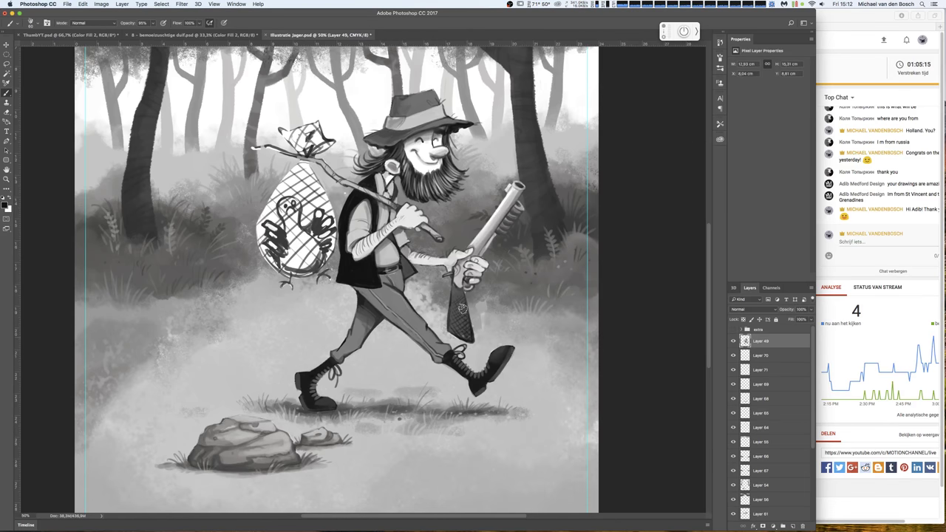
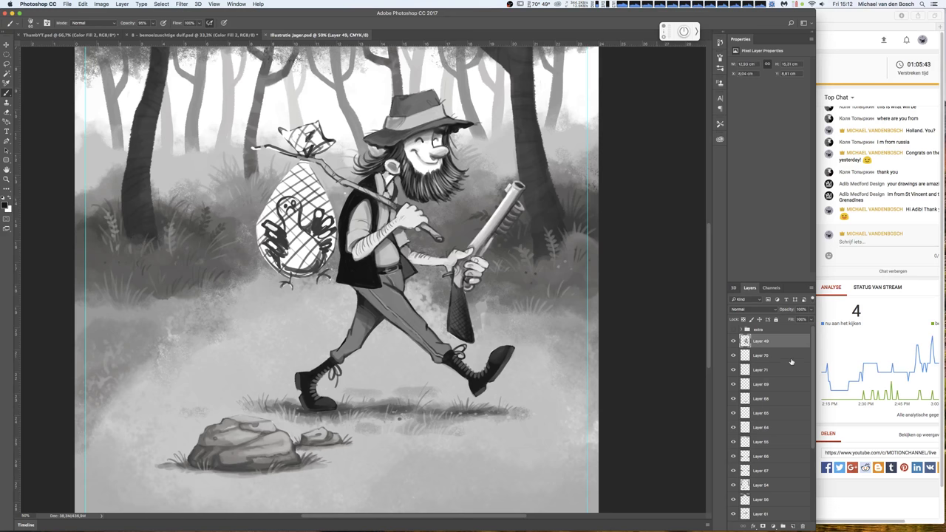
- Fade the ground shadow layer (Layer 68) under the hunter's feet to about 10% opacity
click(733, 398)
click(733, 398)
click(770, 399)
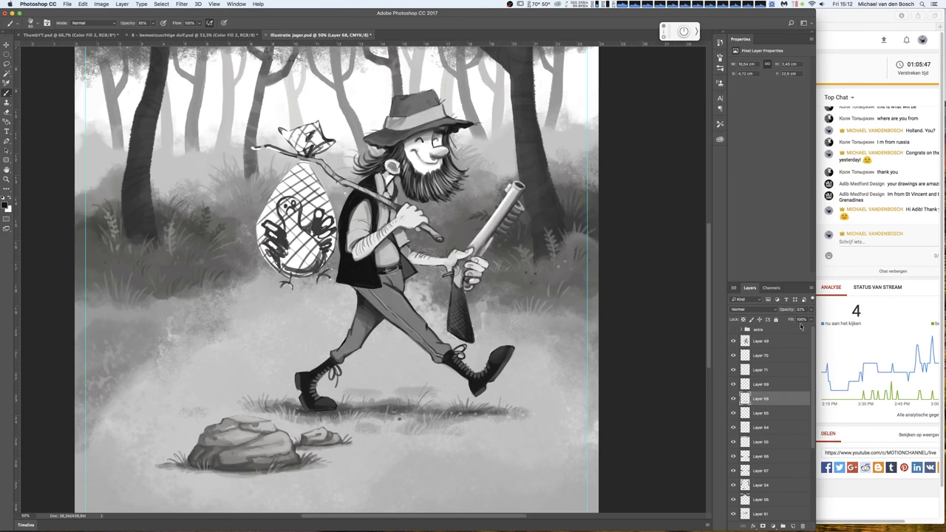
drag(811, 313, 783, 321)
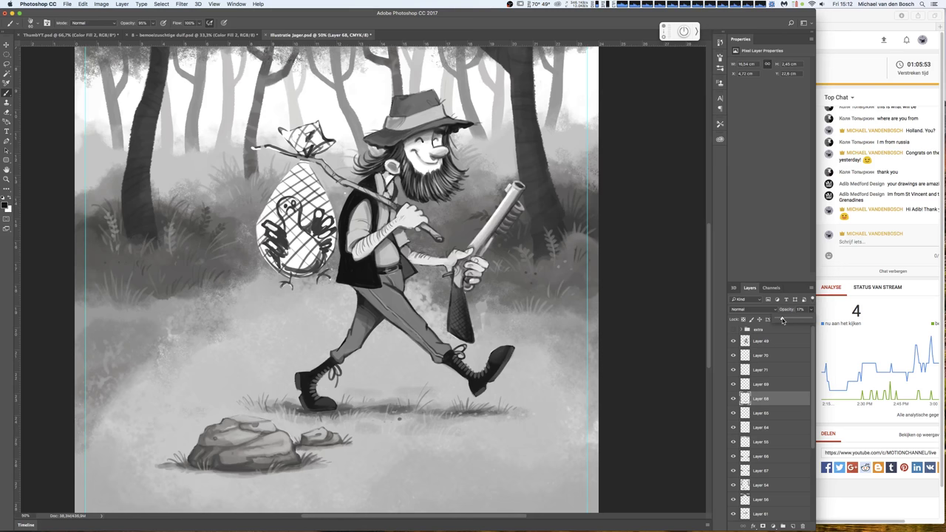
click(773, 342)
key(e)
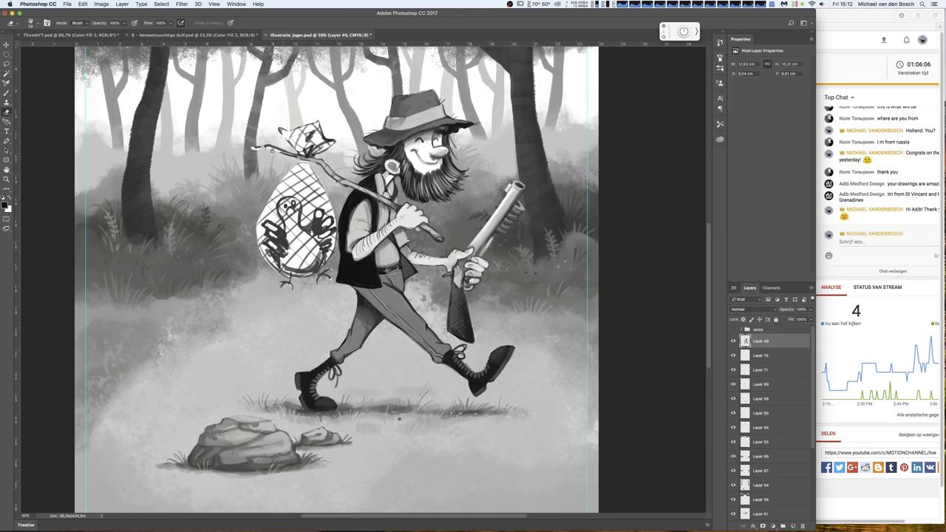
- Resize the brush, sample a dark grey and extend the stick tip further left
key(b)
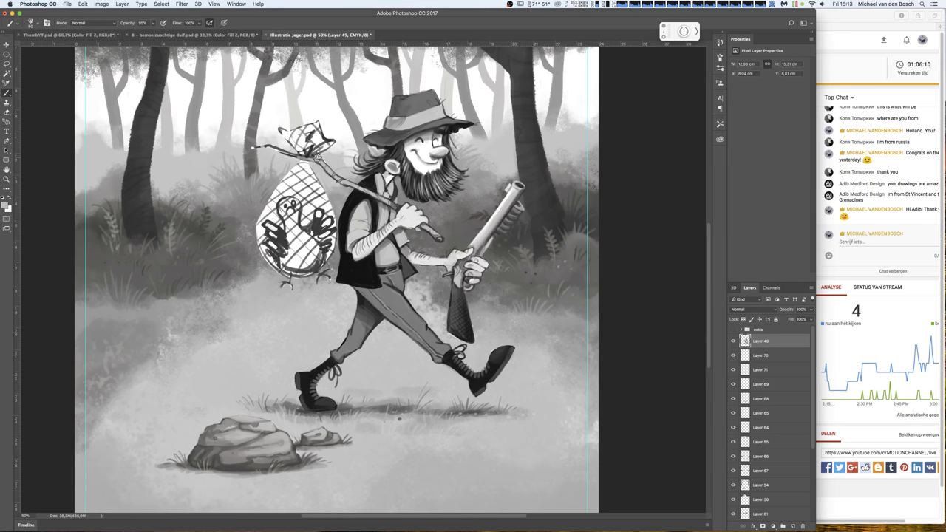
right_click(387, 231)
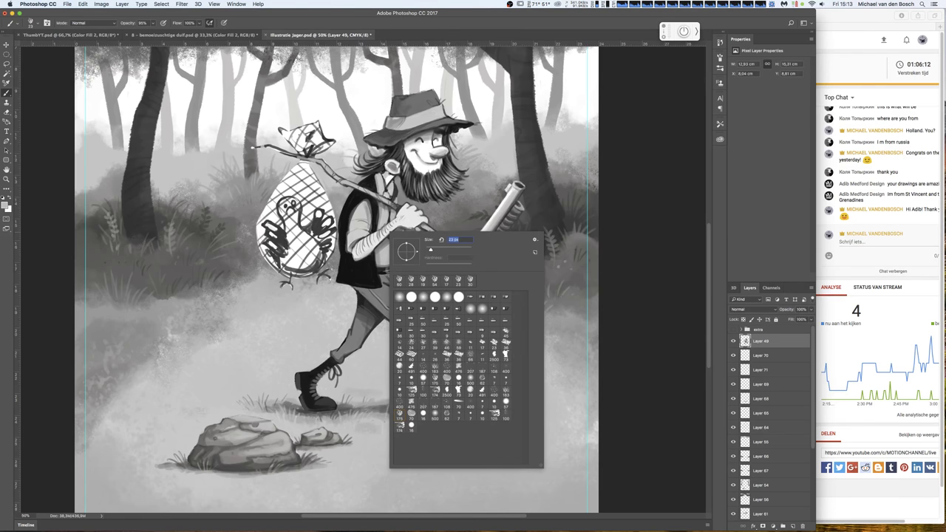
key(Return)
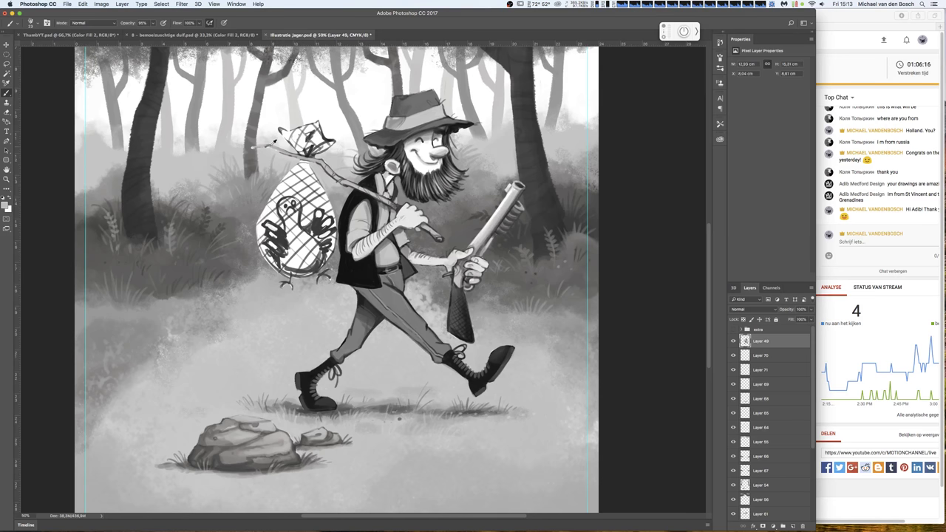
alt+click(273, 140)
drag(267, 144, 252, 145)
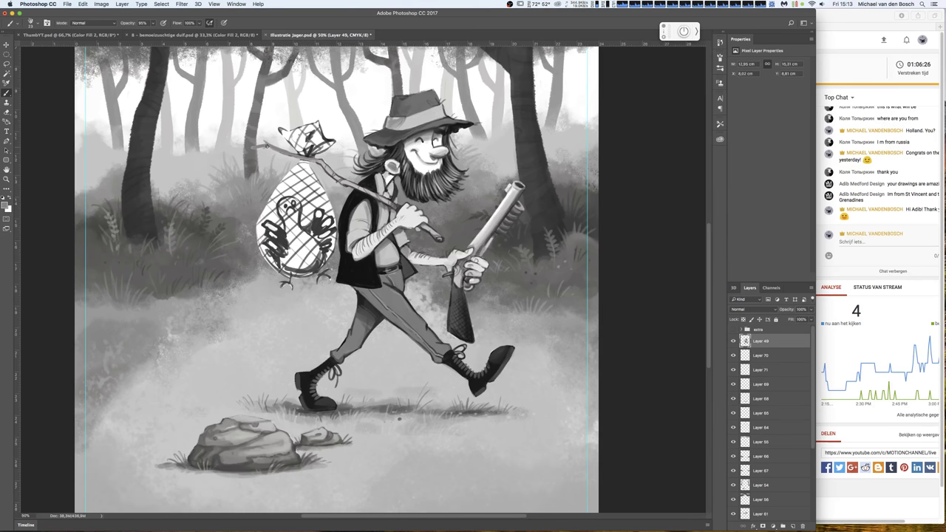
- Paint black strokes along the stick over the net and lengthen it slightly more
alt+click(325, 160)
alt+click(360, 189)
drag(320, 160, 268, 146)
drag(260, 147, 248, 149)
- Lasso the turkey and net bag, cut them, and paste in place as Layer 72
key(l)
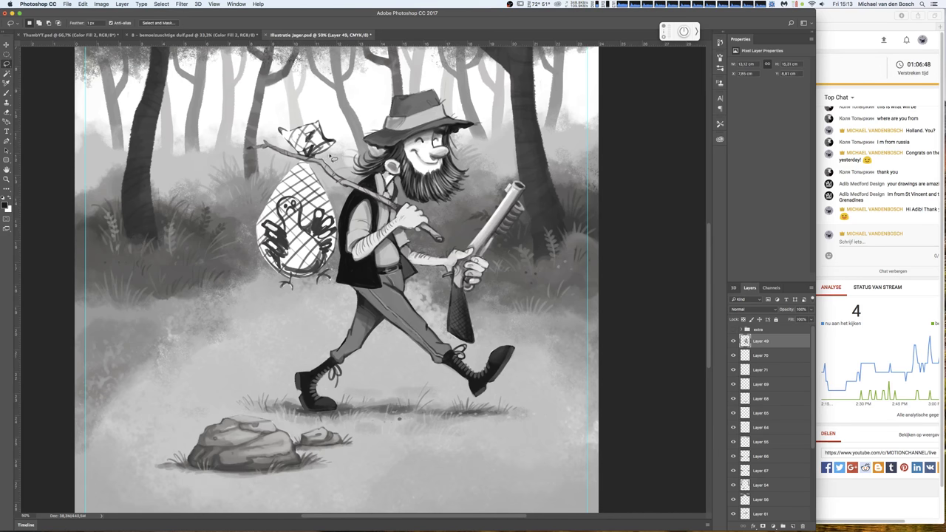
mouse_move(303, 158)
mouse_down()
mouse_move(329, 155)
mouse_move(335, 280)
mouse_up()
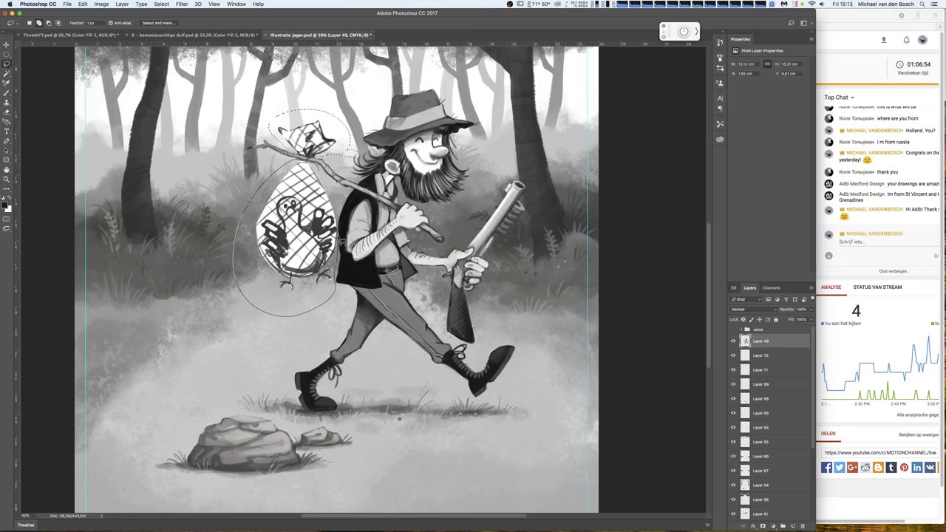
drag(336, 282, 327, 170)
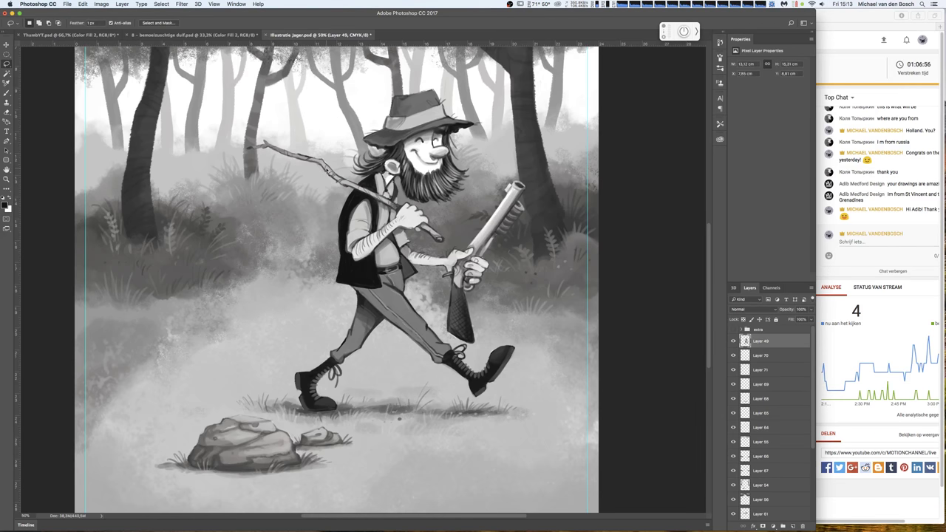
key(ctrl+x)
key(ctrl+v)
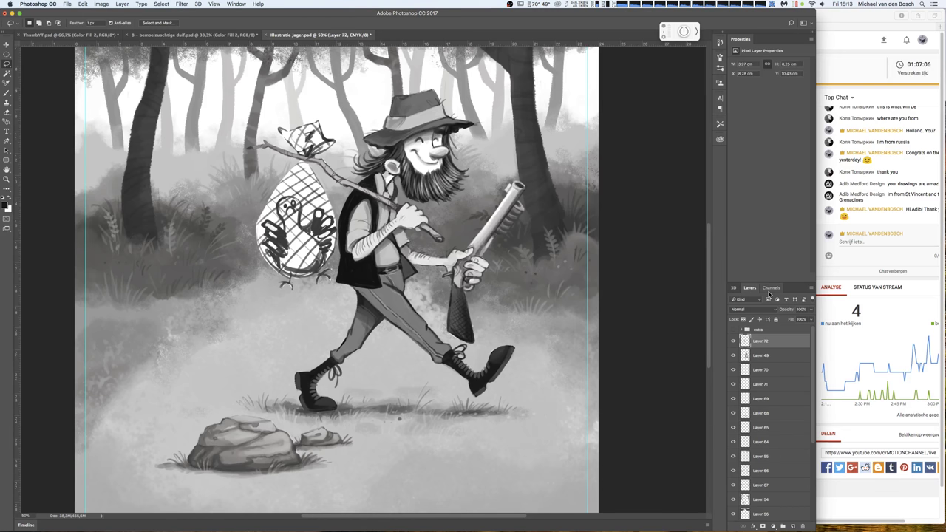
- Paint a dark edge on the turkey's left side and darken its wing with sampled greys
key(b)
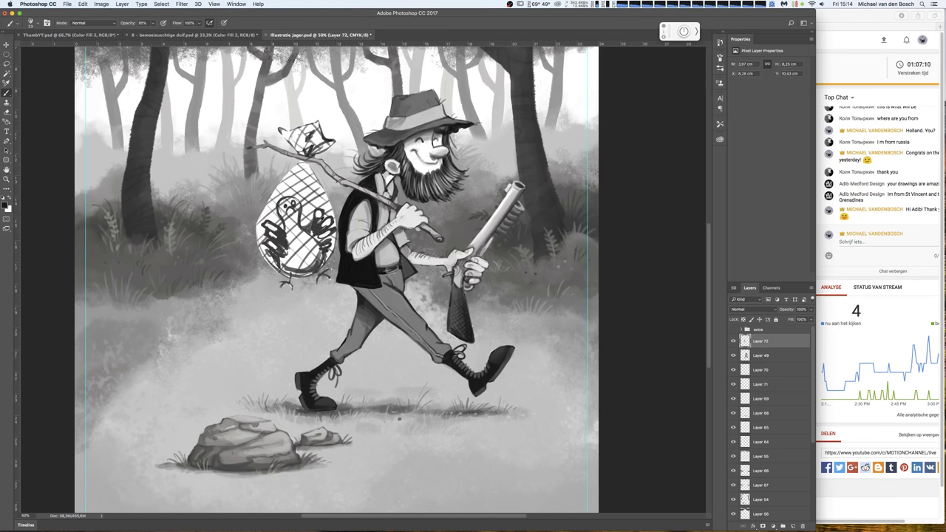
alt+click(364, 274)
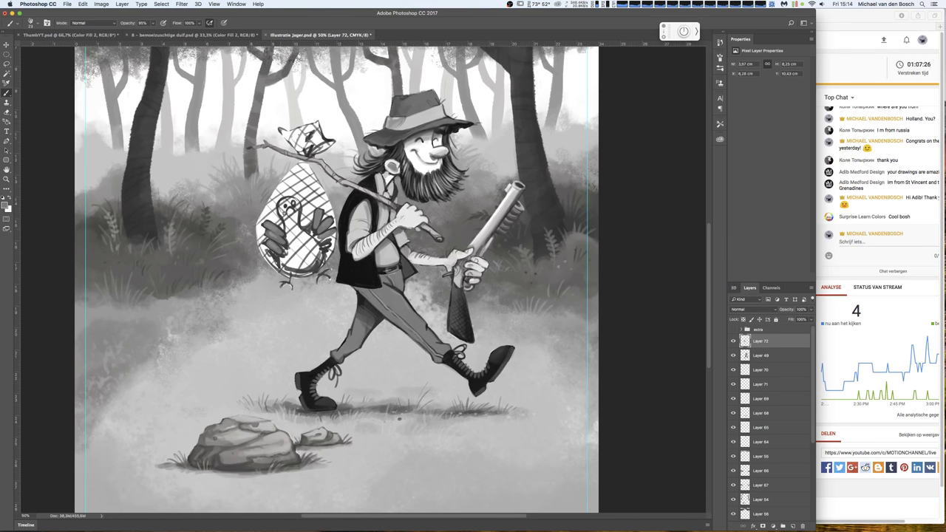
mouse_move(288, 232)
mouse_down()
mouse_move(279, 203)
mouse_move(299, 204)
mouse_move(295, 223)
mouse_move(297, 201)
mouse_move(282, 199)
mouse_move(287, 257)
mouse_move(296, 226)
mouse_move(303, 253)
mouse_move(309, 226)
mouse_up()
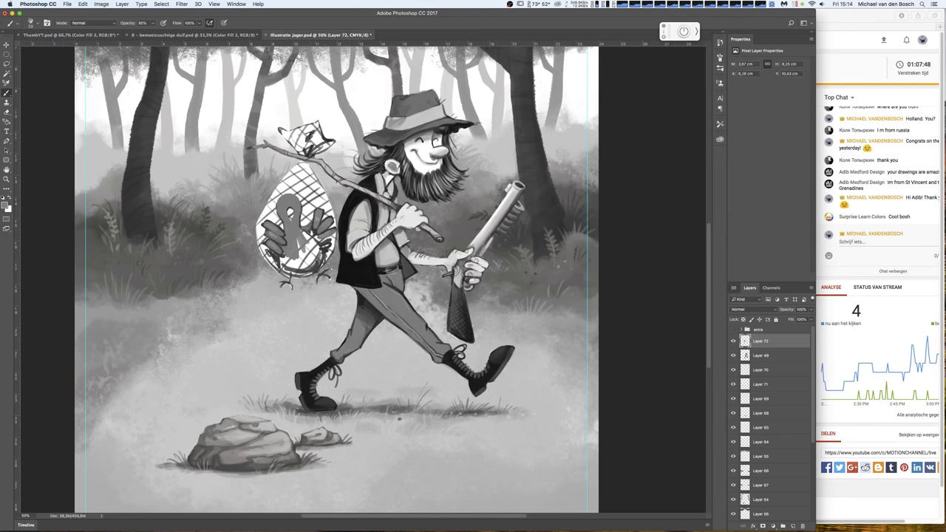
alt+click(329, 238)
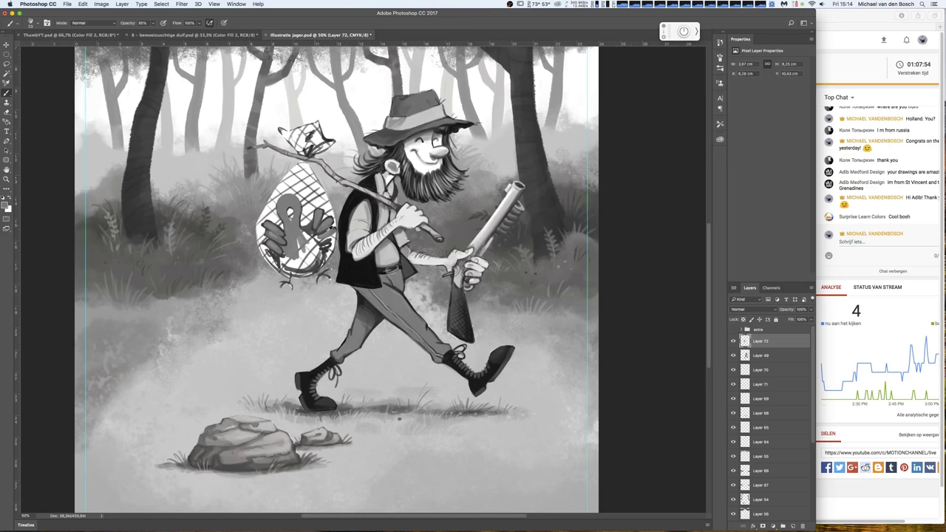
alt+click(316, 231)
alt+click(283, 250)
drag(318, 239, 328, 241)
- Shade the turkey's body and its lower-left area with sampled lighter and darker greys
alt+click(333, 230)
alt+click(318, 240)
alt+click(309, 233)
mouse_move(301, 242)
mouse_down()
mouse_move(311, 260)
mouse_move(304, 241)
mouse_move(318, 254)
mouse_move(286, 268)
mouse_up()
alt+click(310, 248)
mouse_move(288, 254)
mouse_down()
mouse_move(280, 268)
mouse_move(306, 266)
mouse_move(316, 253)
mouse_up()
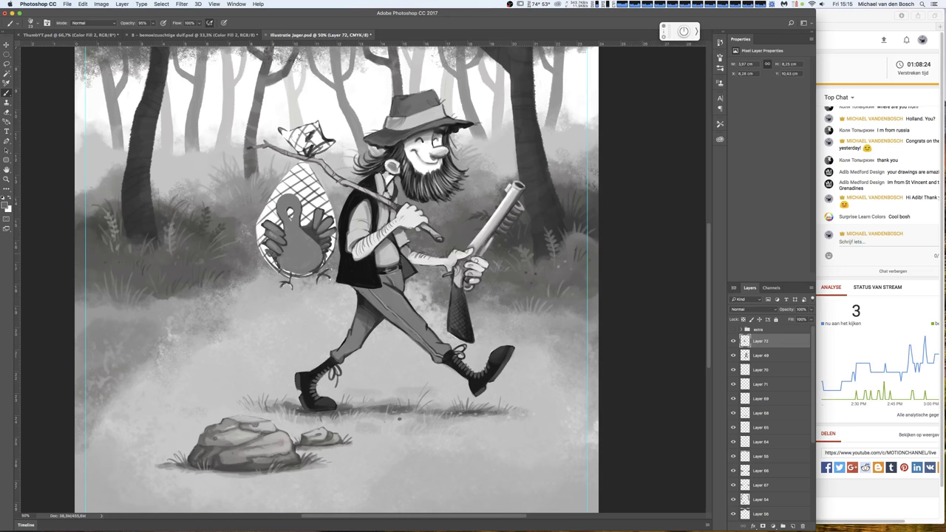
- Dab and stroke dark grey along the turkey's lower-left and upper-left edges
click(271, 258)
mouse_move(274, 251)
mouse_down()
mouse_move(268, 266)
mouse_move(277, 261)
mouse_move(265, 255)
mouse_move(261, 219)
mouse_up()
drag(278, 220, 273, 216)
- Adjust the brush size and switch the paint colour to a mid grey
right_click(300, 235)
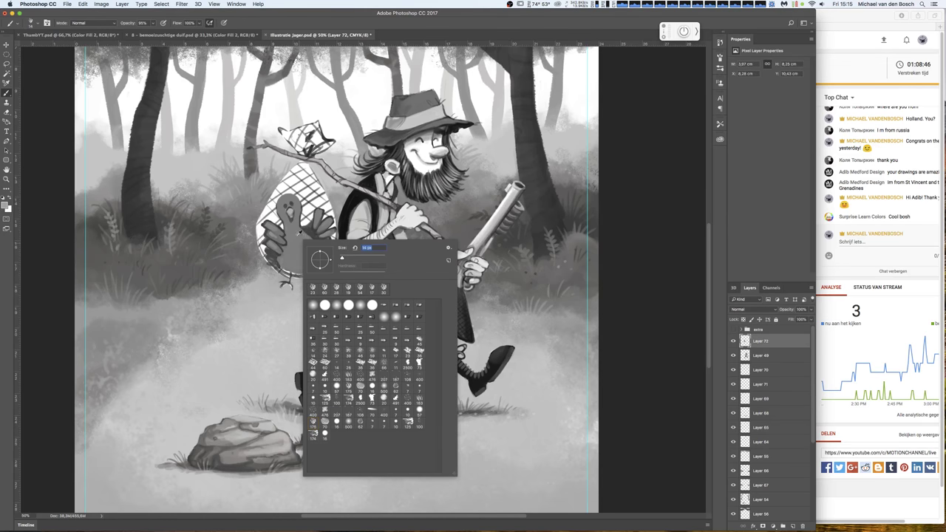
key(Escape)
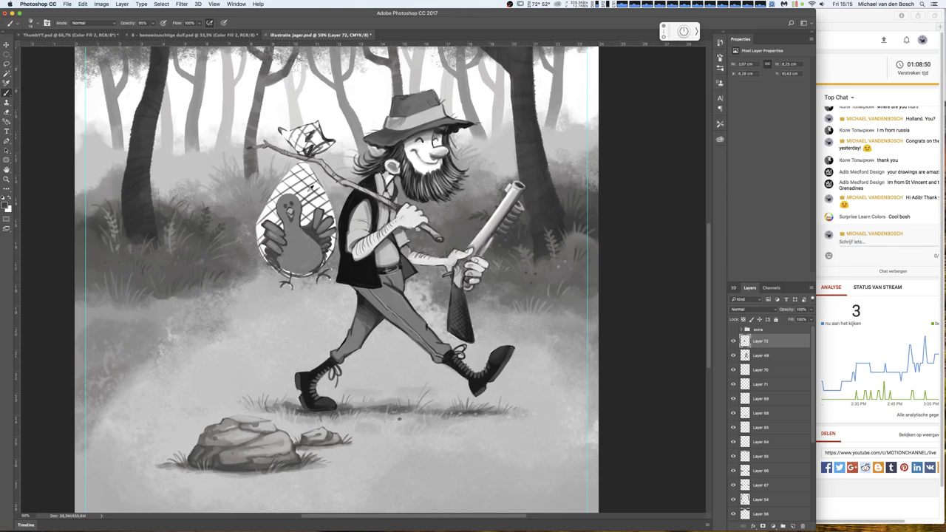
key(x)
key(x)
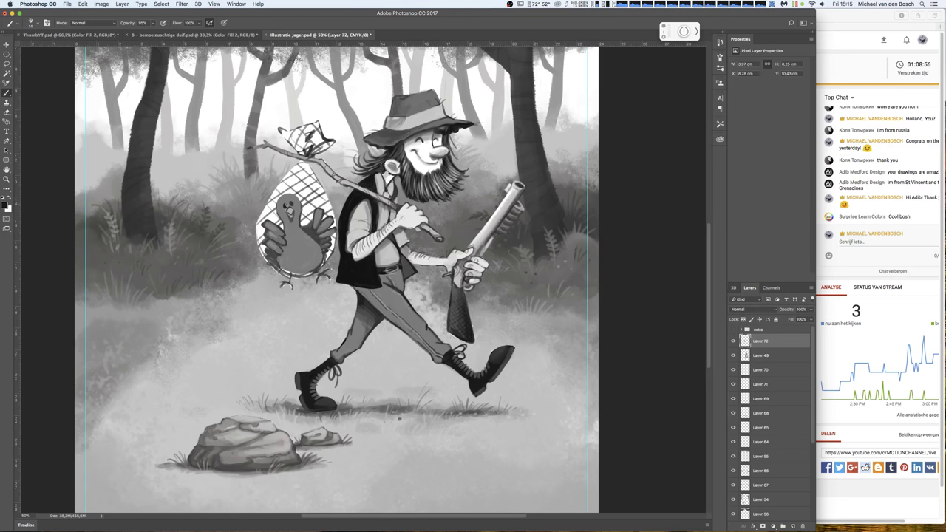
key(x)
key(x)
key(x)
alt+click(330, 220)
- Erase net outline left of the turkey, darken wing and tail, and grey over white net patches
key(e)
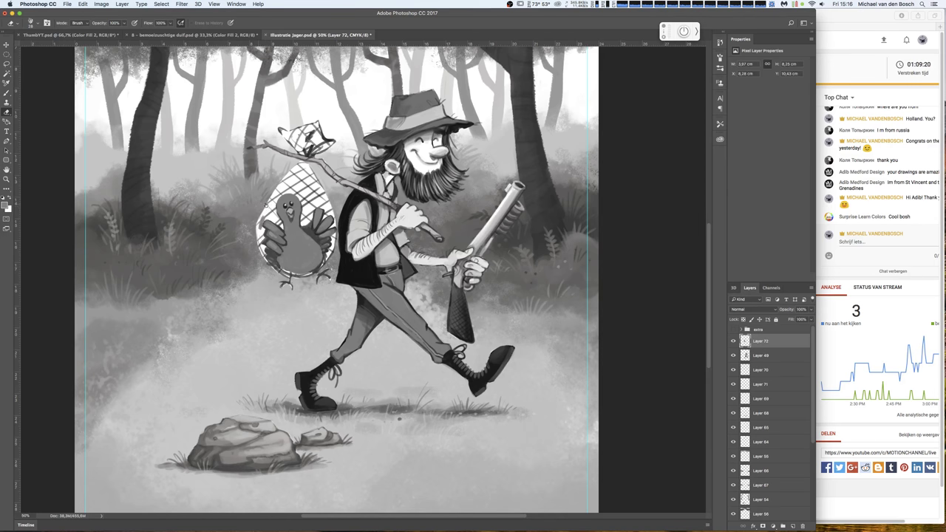
drag(258, 214, 258, 247)
drag(263, 238, 262, 254)
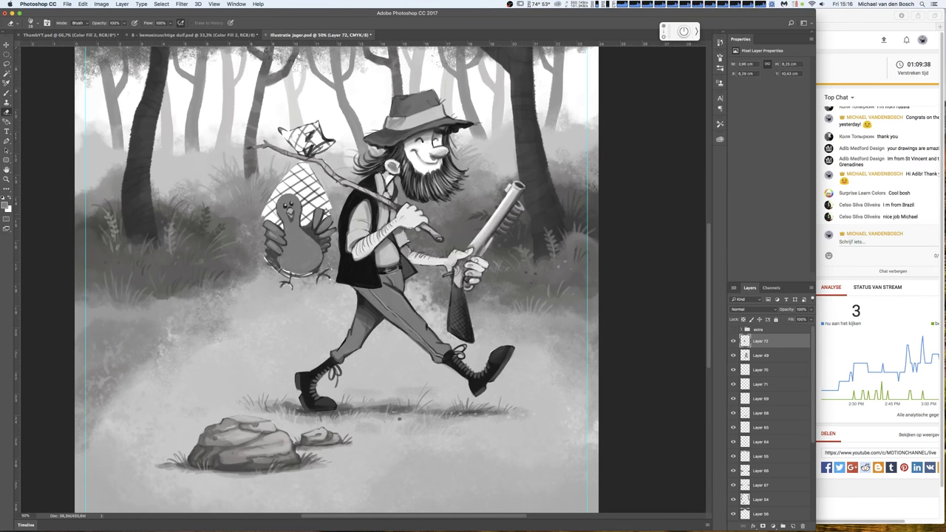
drag(325, 210, 325, 216)
drag(312, 202, 301, 226)
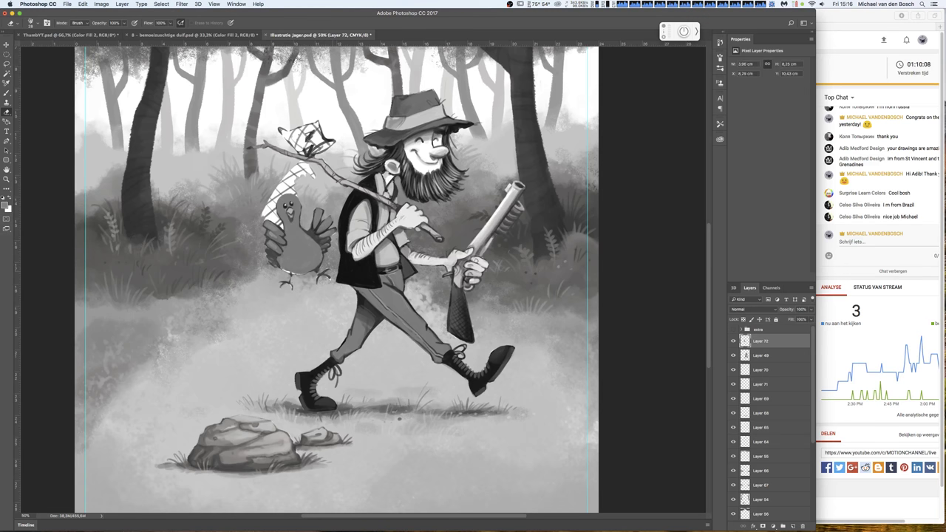
mouse_move(265, 215)
mouse_down()
mouse_move(303, 163)
mouse_move(310, 177)
mouse_move(277, 197)
mouse_up()
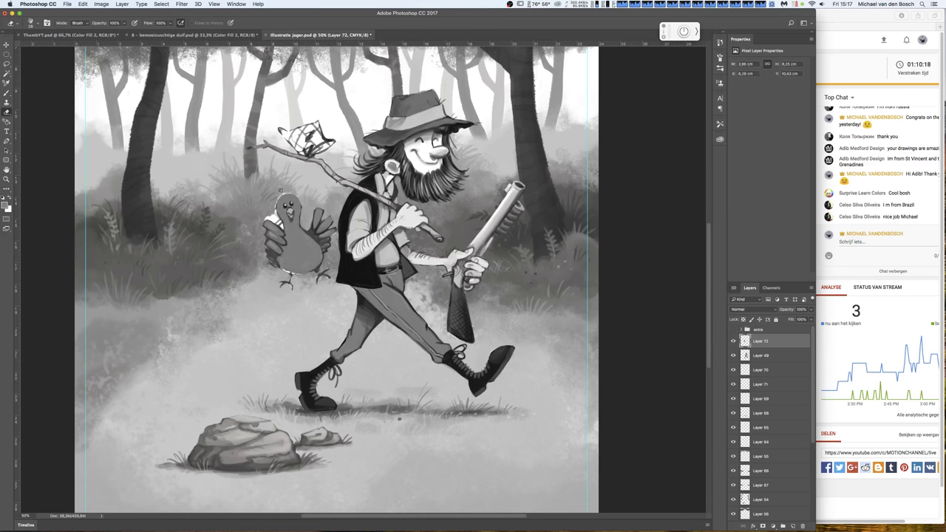
drag(271, 215, 278, 222)
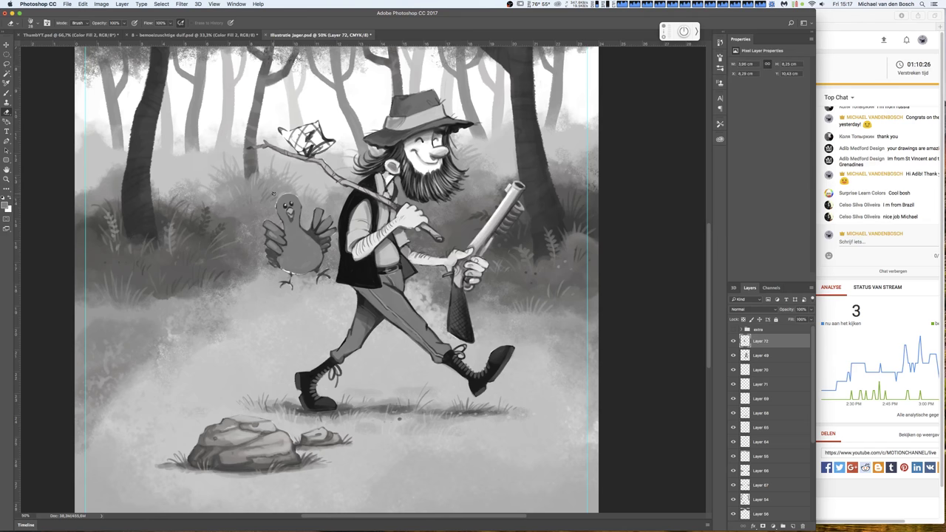
- Send a short thank-you reply to the viewer in the YouTube live chat, then return to Photoshop
click(882, 244)
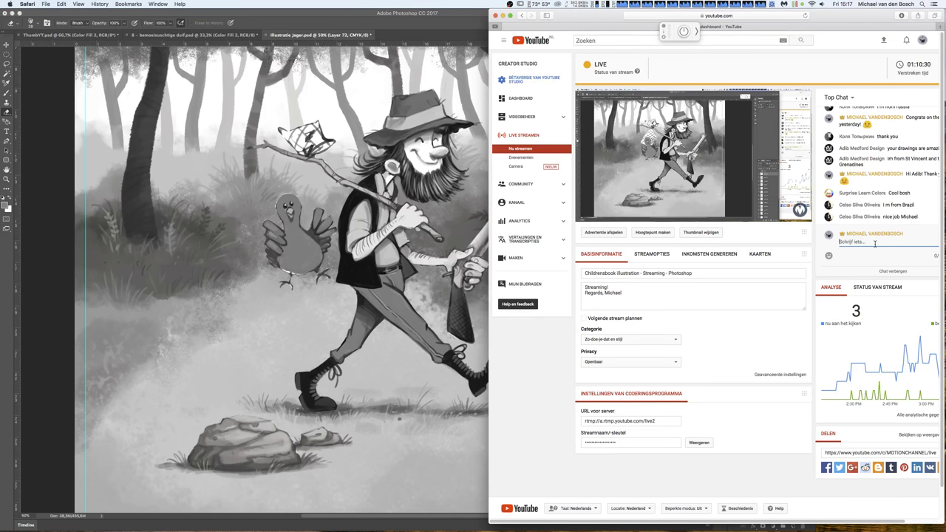
text(Hi )
text(Celso)
text(! Th)
text(anks)
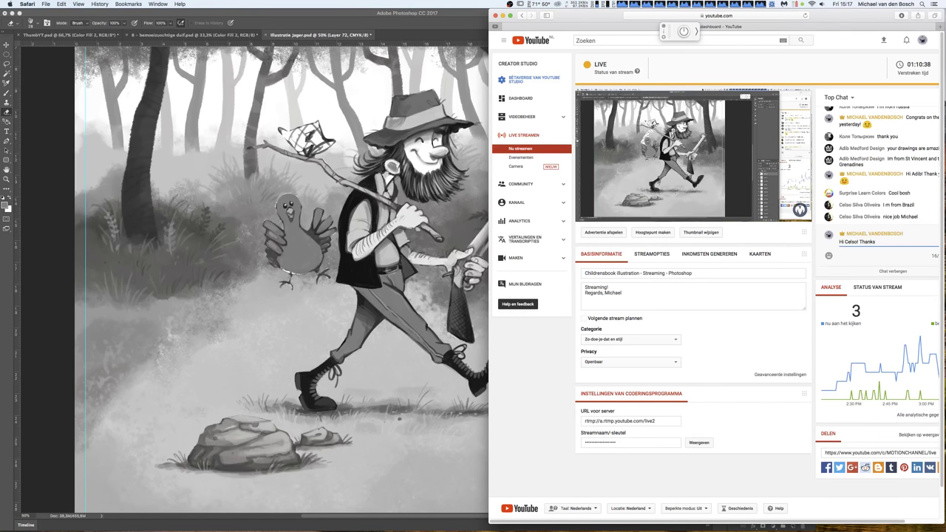
text(! ;))
key(Return)
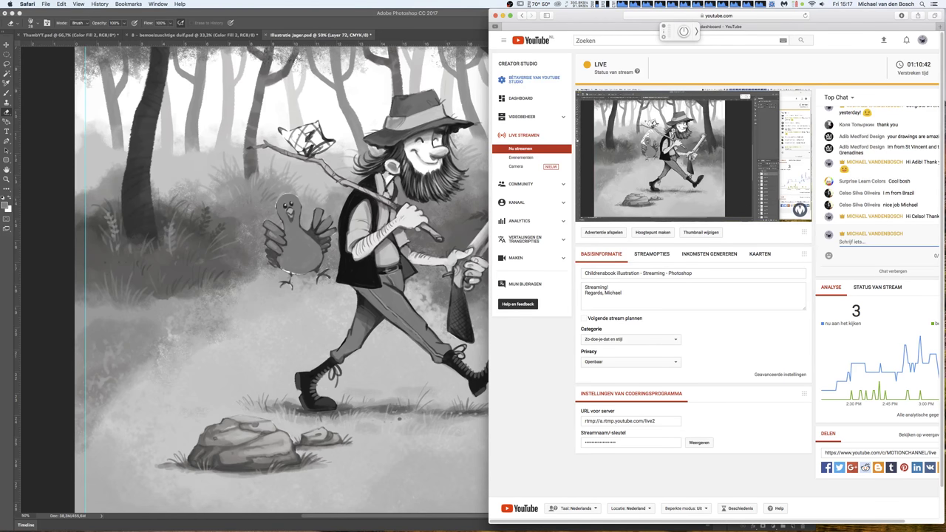
click(403, 14)
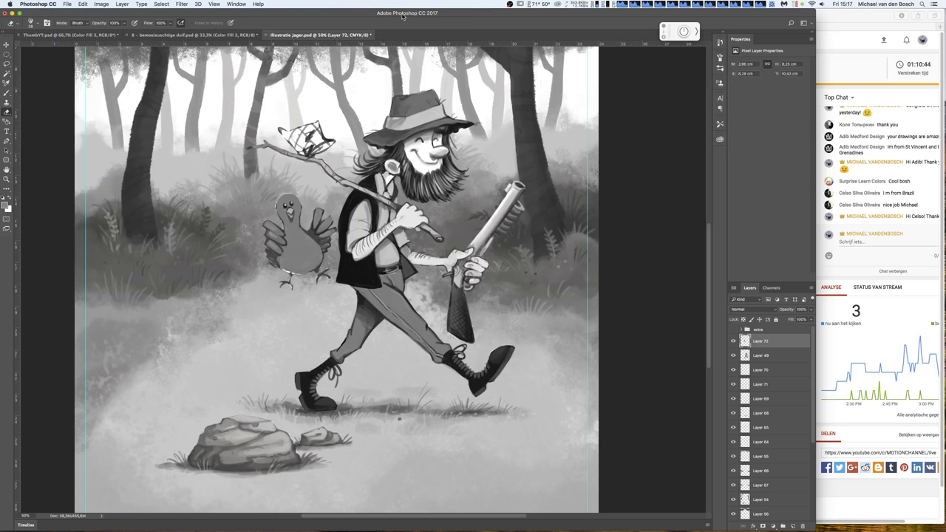
- Zoom in and erase the sketched net at the stick's tip
click(6, 64)
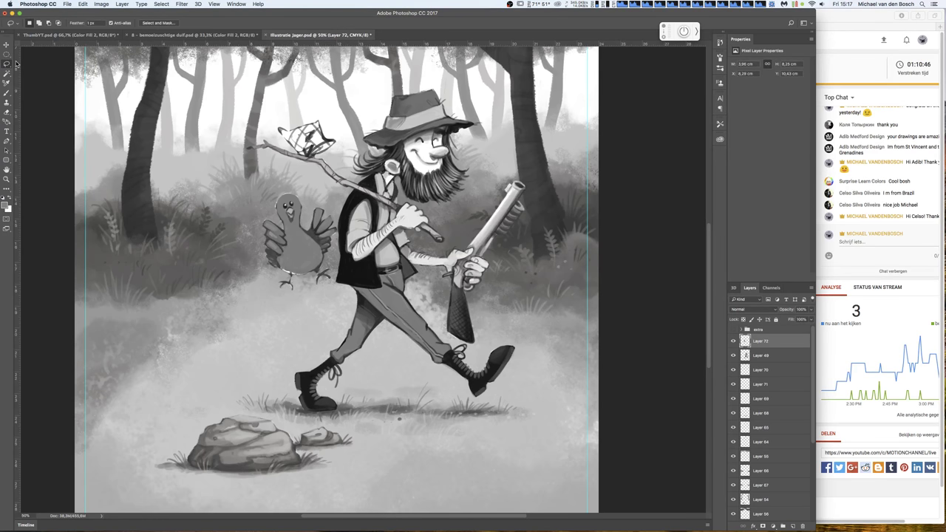
click(8, 93)
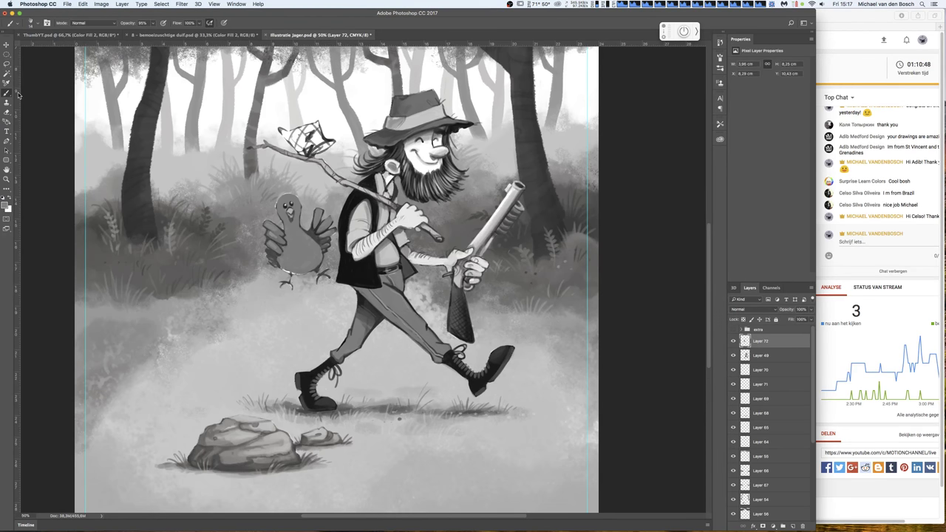
key(super+plus)
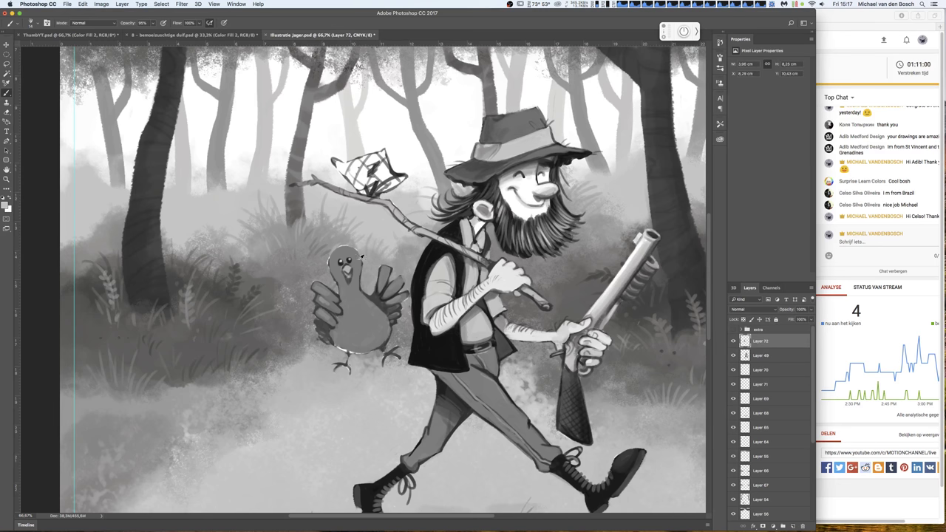
key(e)
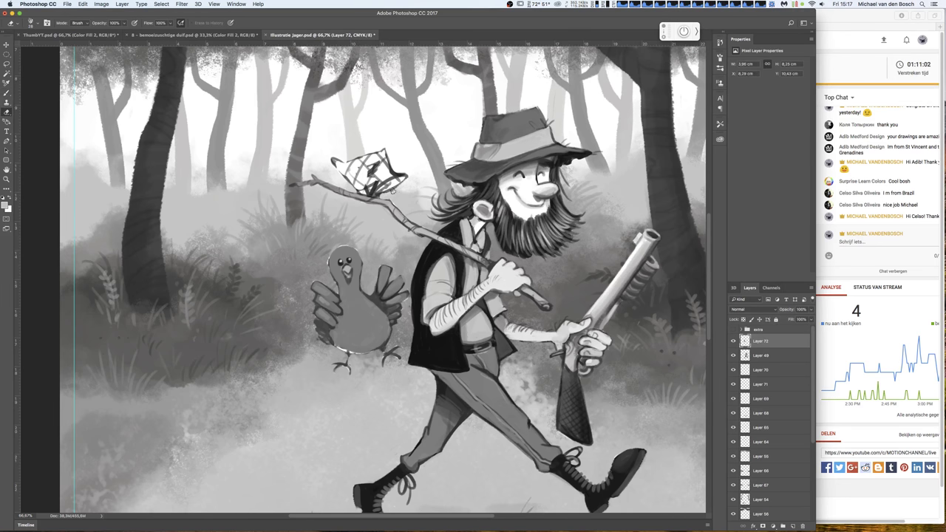
mouse_move(387, 187)
mouse_down()
mouse_move(355, 164)
mouse_move(360, 153)
mouse_move(334, 161)
mouse_up()
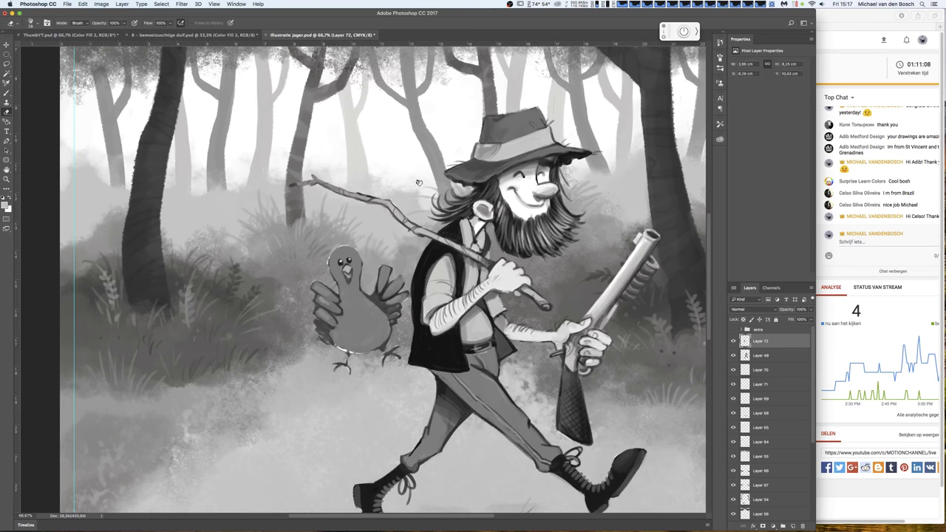
- On a new Layer 73, dab dark brush marks along the stick tip
key(b)
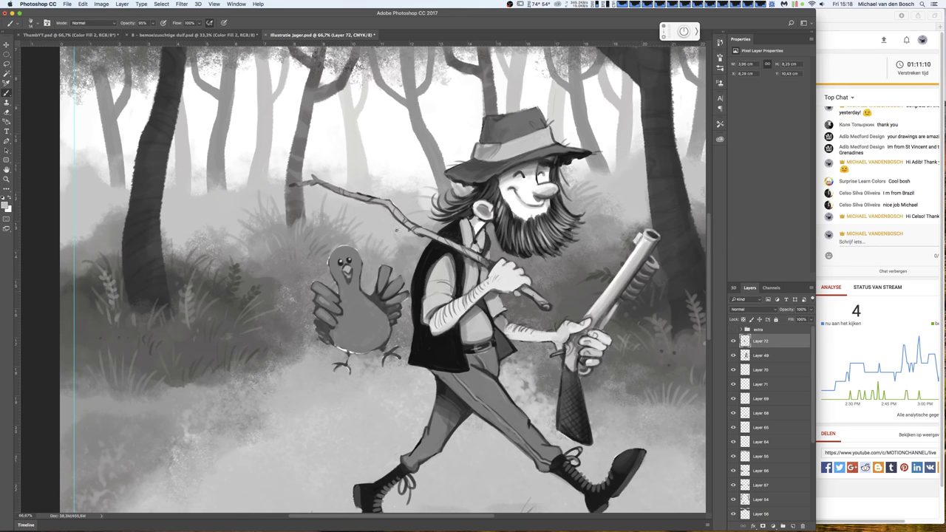
click(792, 525)
click(348, 194)
click(346, 194)
click(348, 192)
click(351, 194)
click(353, 194)
click(358, 195)
- Build up the knot shape on the stick and draw a small twig rising from it
click(352, 200)
click(353, 202)
click(348, 196)
click(345, 198)
mouse_move(344, 186)
mouse_down()
mouse_move(337, 172)
mouse_move(370, 167)
mouse_move(389, 177)
mouse_move(359, 194)
mouse_move(349, 173)
mouse_up()
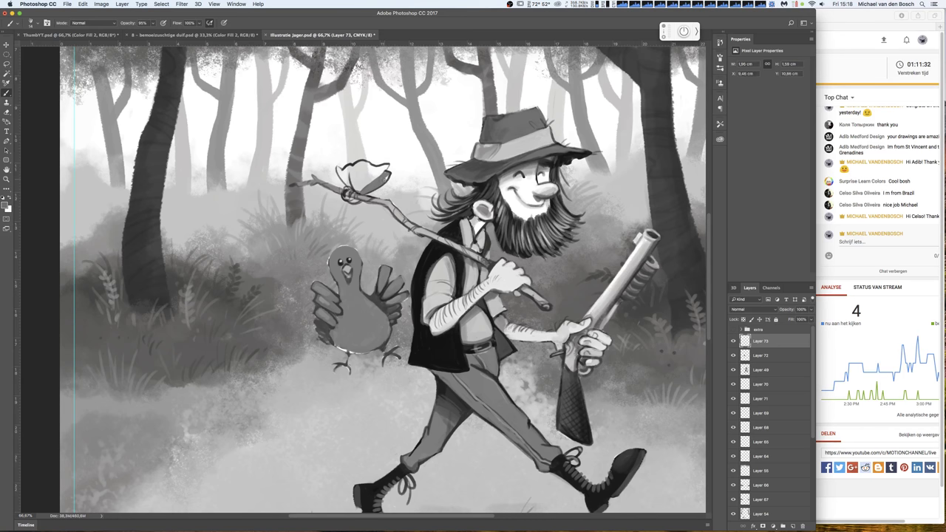
- Shade the right and left parts of the knot dark grey and darken a small spot
mouse_move(382, 170)
mouse_down()
mouse_move(351, 188)
mouse_move(374, 164)
mouse_up()
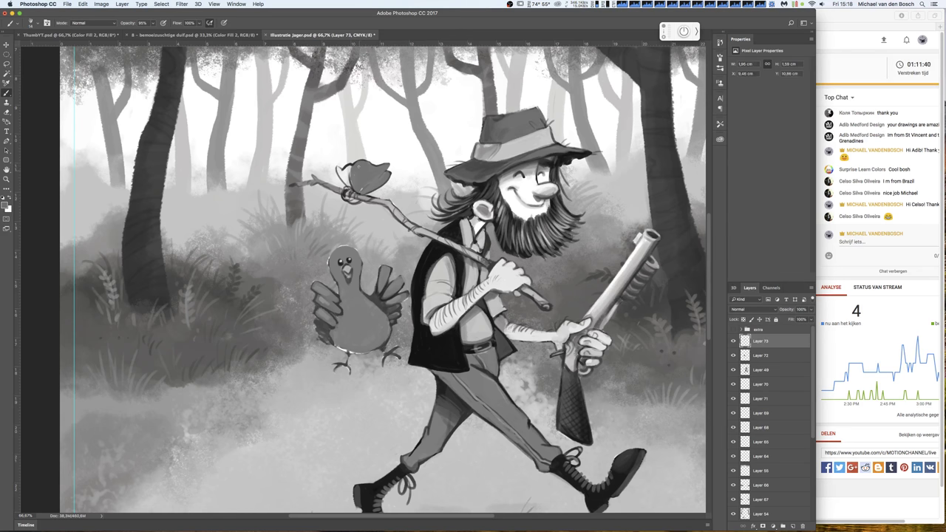
mouse_move(338, 180)
mouse_down()
mouse_move(352, 166)
mouse_move(336, 173)
mouse_move(352, 187)
mouse_up()
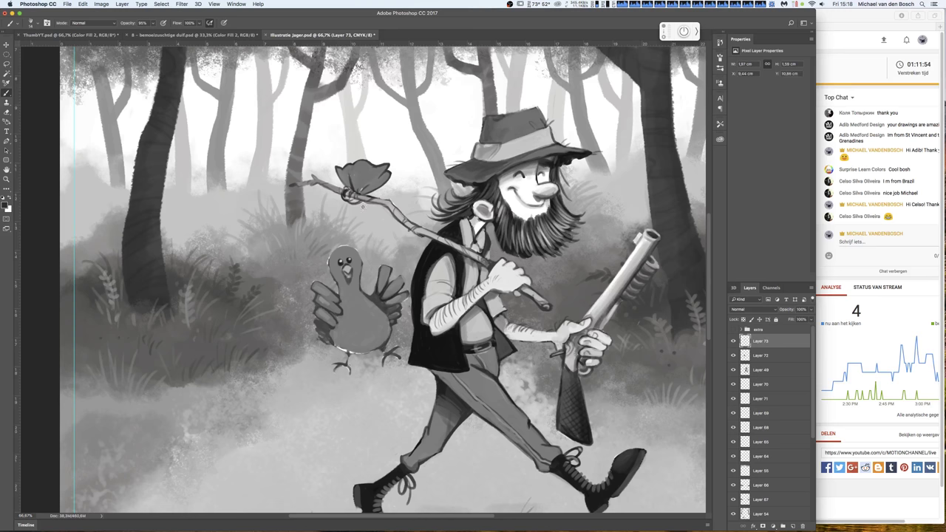
alt+click(369, 179)
alt+click(357, 189)
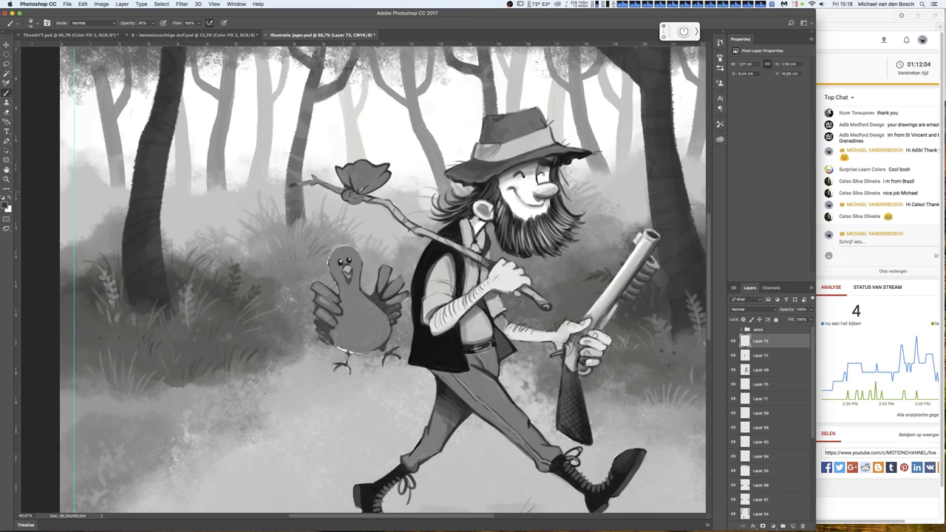
click(360, 190)
- Sample light and dark greys from the knot and add a small dark mark below it
alt+click(376, 176)
alt+click(357, 187)
drag(351, 202, 362, 205)
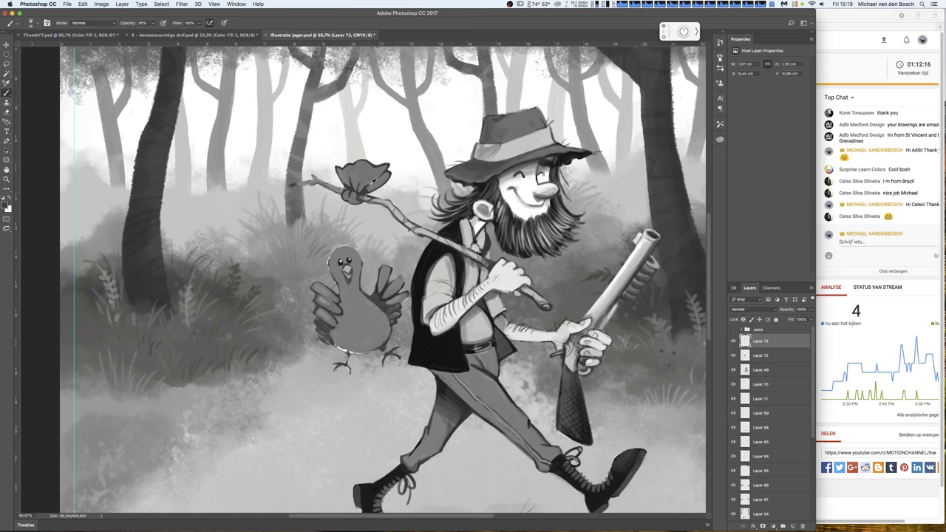
key(e)
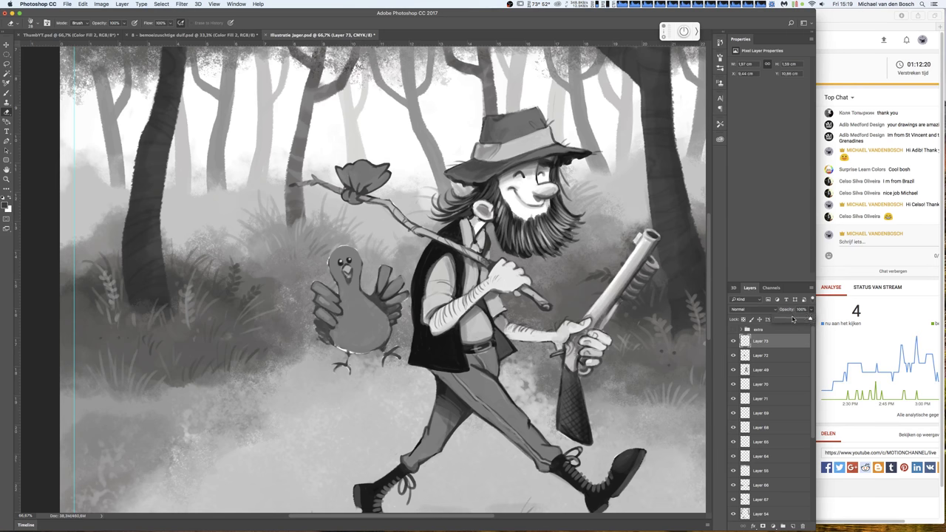
- Preview Layer 73 faded, restore it, and draw the sack's edge along the turkey's left side
drag(810, 309, 789, 320)
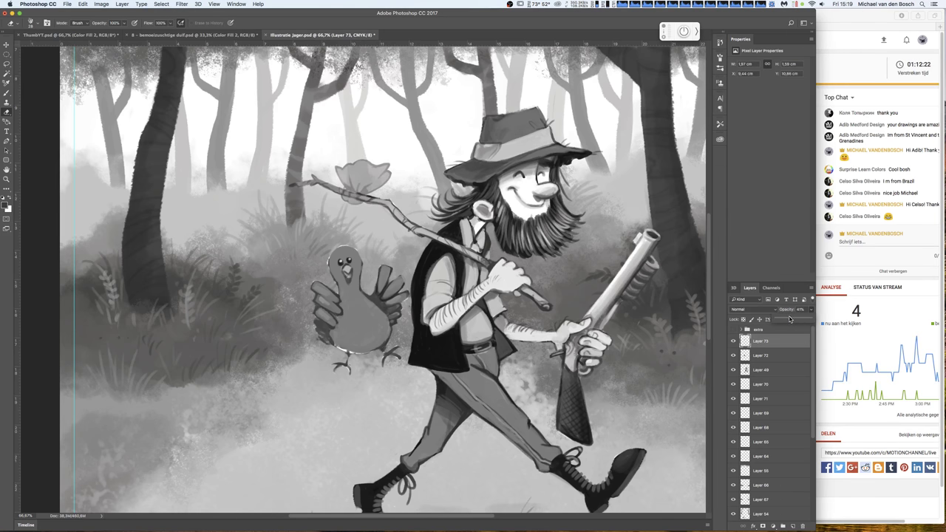
drag(789, 319, 815, 317)
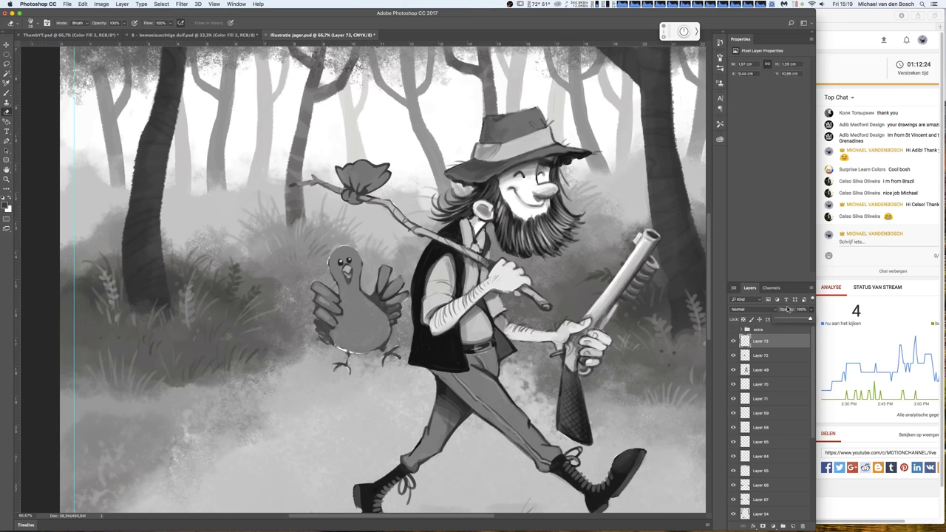
key(b)
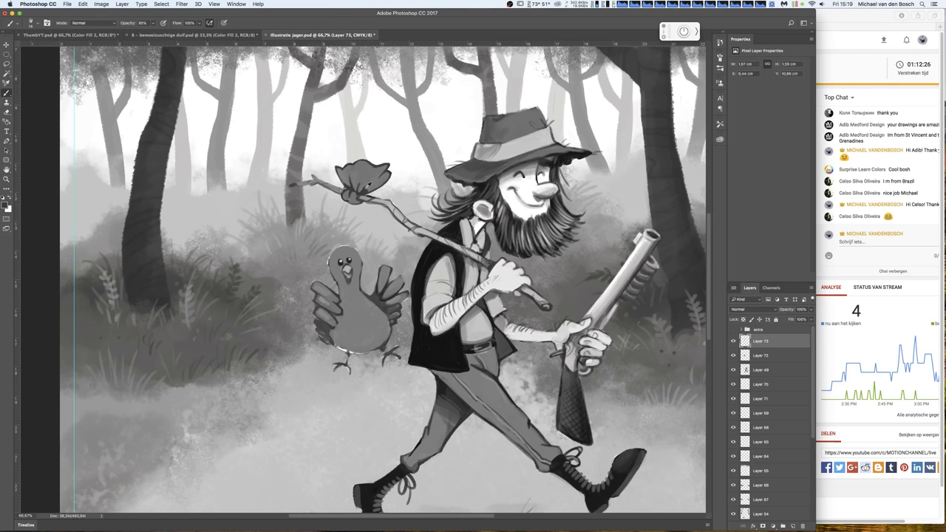
mouse_move(339, 205)
mouse_down()
mouse_move(308, 288)
mouse_move(308, 337)
mouse_up()
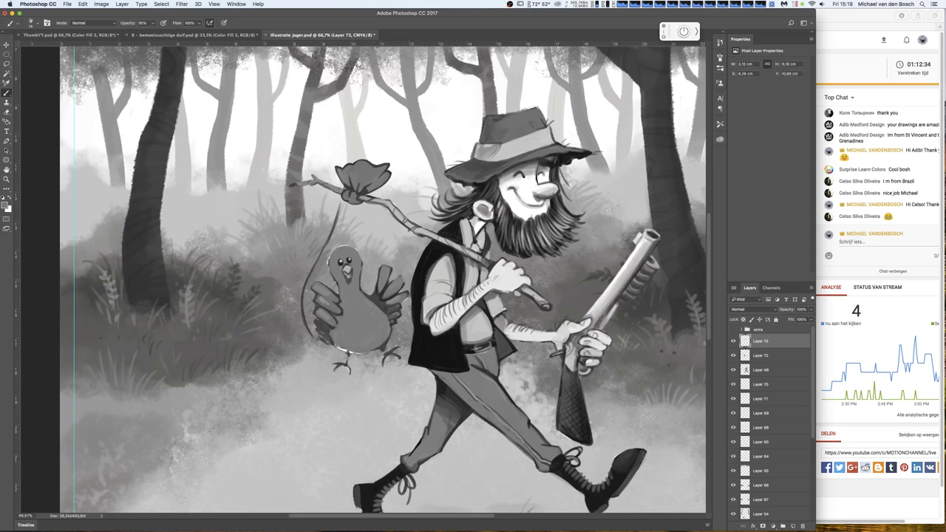
mouse_move(327, 258)
mouse_down()
mouse_move(322, 290)
mouse_move(339, 300)
mouse_move(313, 291)
mouse_up()
drag(316, 325, 314, 311)
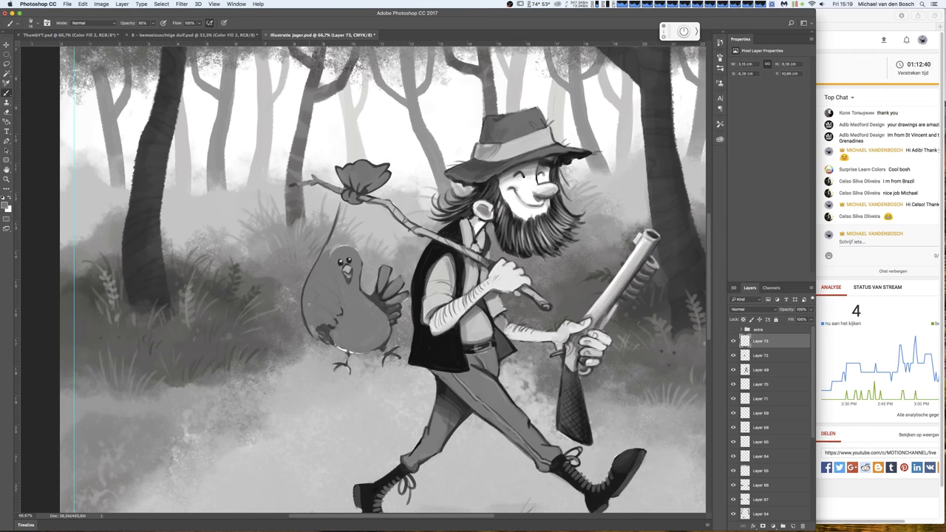
mouse_move(340, 228)
mouse_down()
mouse_move(323, 257)
mouse_move(342, 209)
mouse_up()
- Draw thin strings from the knot to the turkey and outline the sack along its back
key(e)
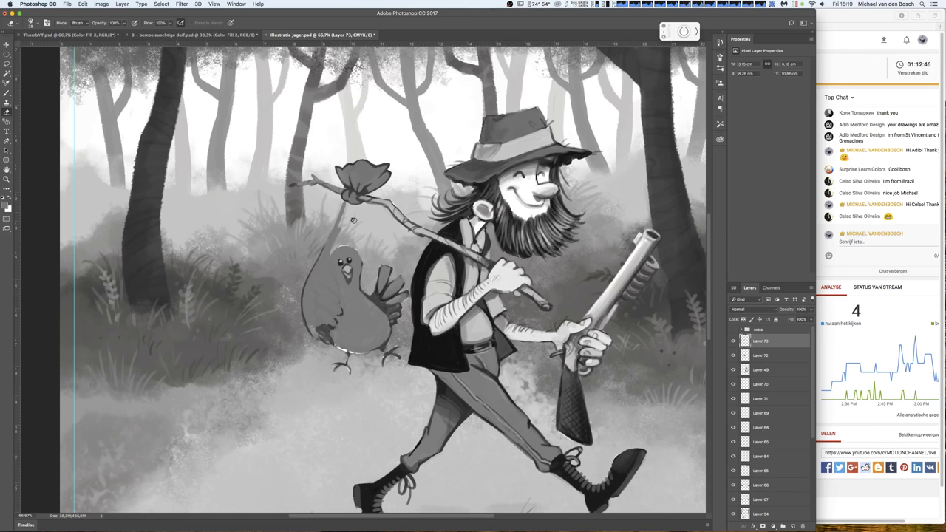
key(b)
mouse_move(352, 225)
mouse_down()
mouse_move(349, 246)
mouse_move(359, 246)
mouse_move(362, 233)
mouse_move(386, 253)
mouse_up()
drag(362, 209, 410, 289)
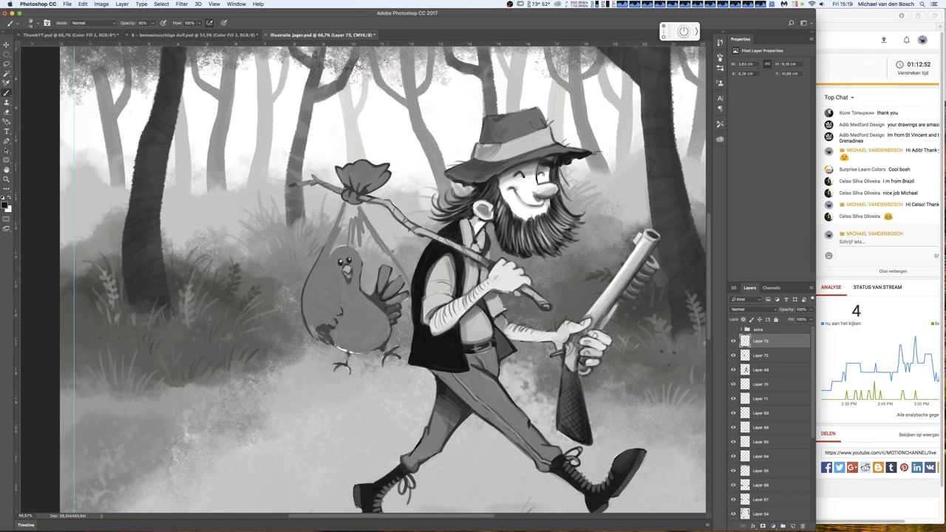
drag(390, 248, 405, 276)
drag(383, 244, 408, 283)
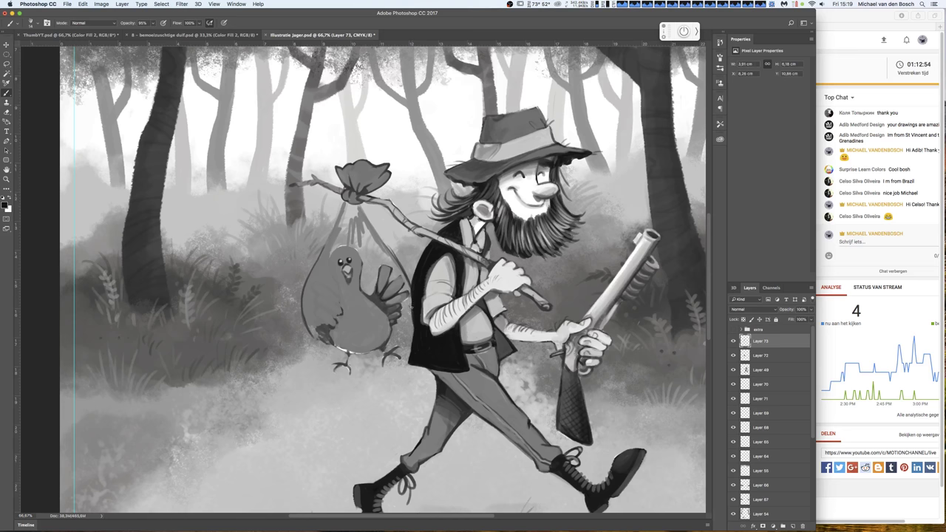
- Add a light grey stroke along the turkey's back and set Layer 73 to 60% opacity
alt+click(396, 251)
drag(396, 266, 409, 289)
key(e)
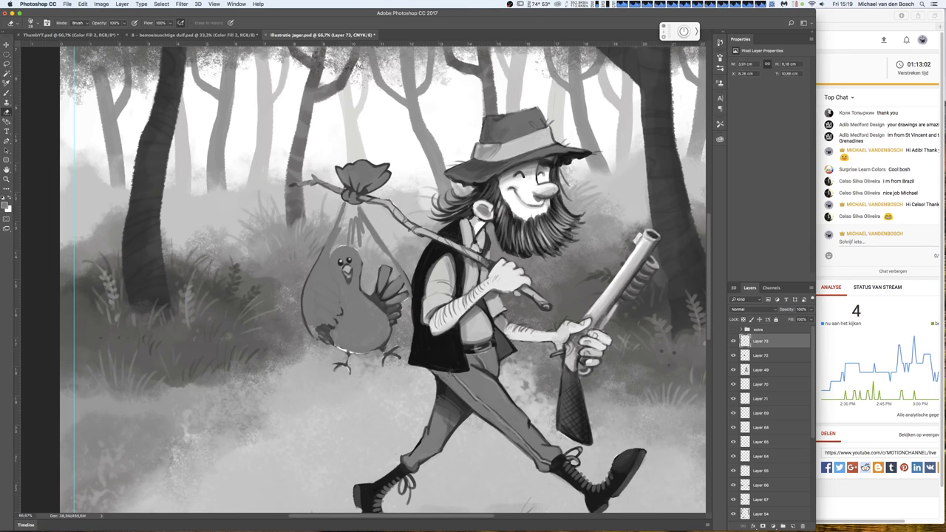
click(810, 310)
drag(807, 319, 796, 319)
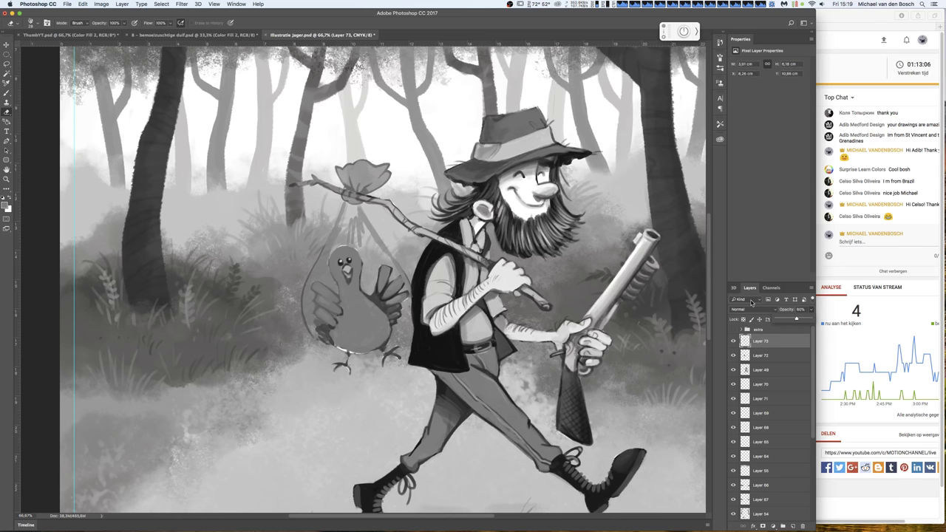
- Paint dark sack strokes over the turkey's tail and strings, switching to a textured brush tip
key(b)
mouse_move(377, 281)
mouse_down()
mouse_move(356, 232)
mouse_move(369, 223)
mouse_move(350, 213)
mouse_up()
drag(352, 245, 347, 219)
drag(347, 273, 352, 235)
right_click(353, 238)
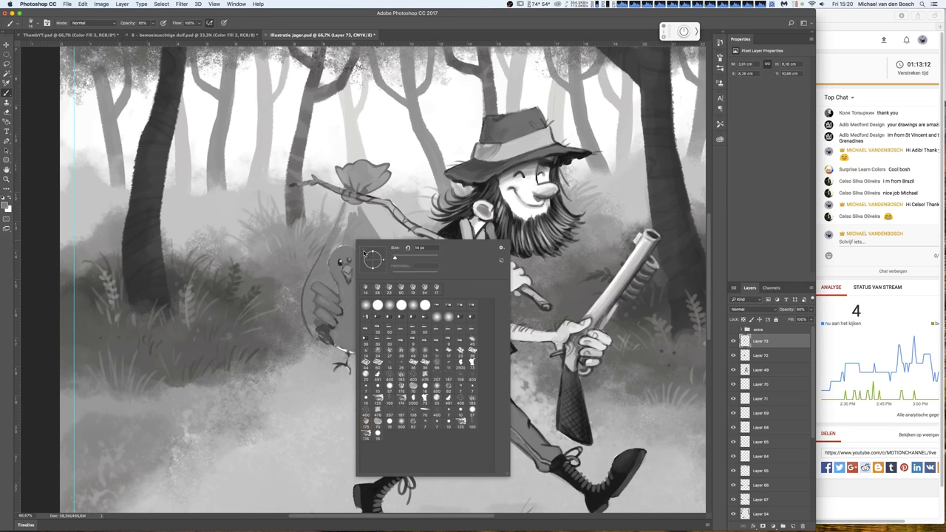
click(410, 260)
key(Return)
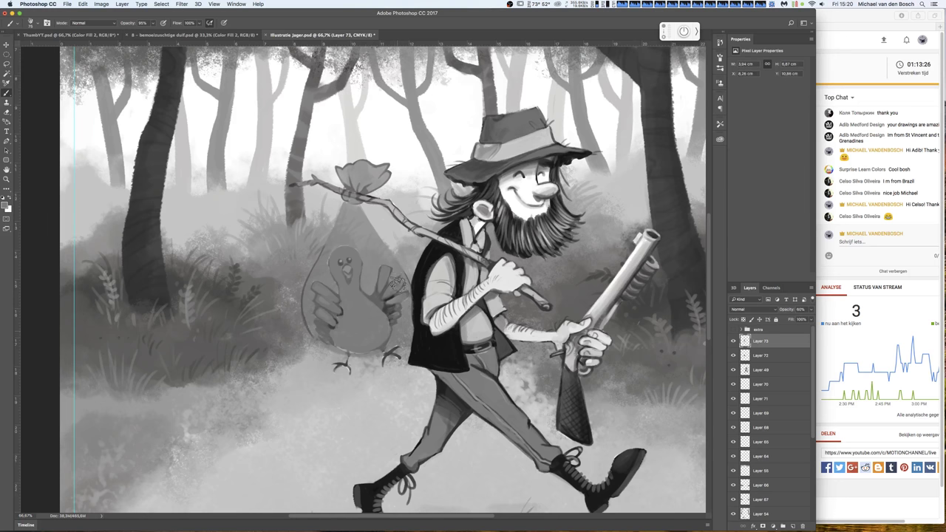
- Define the turkey's tail feathers and wrap rope around the knot on the stick
drag(401, 296, 386, 325)
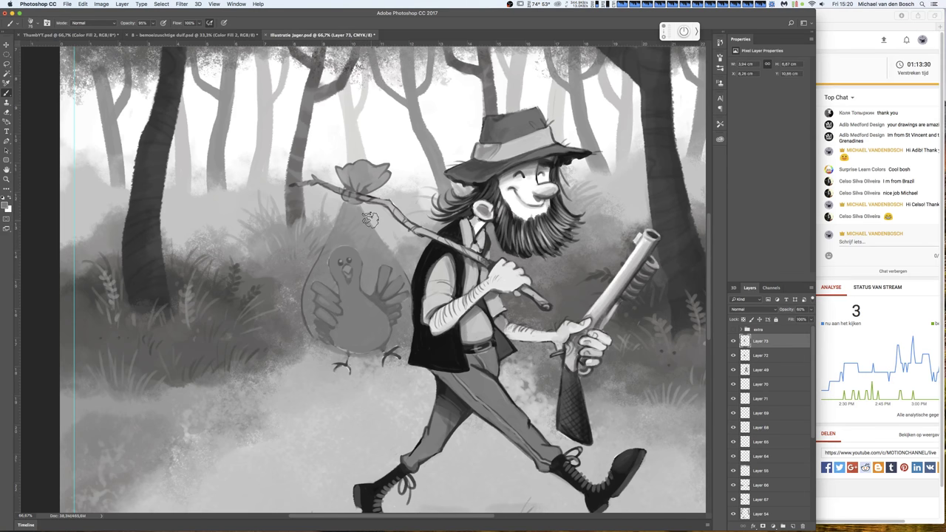
right_click(425, 269)
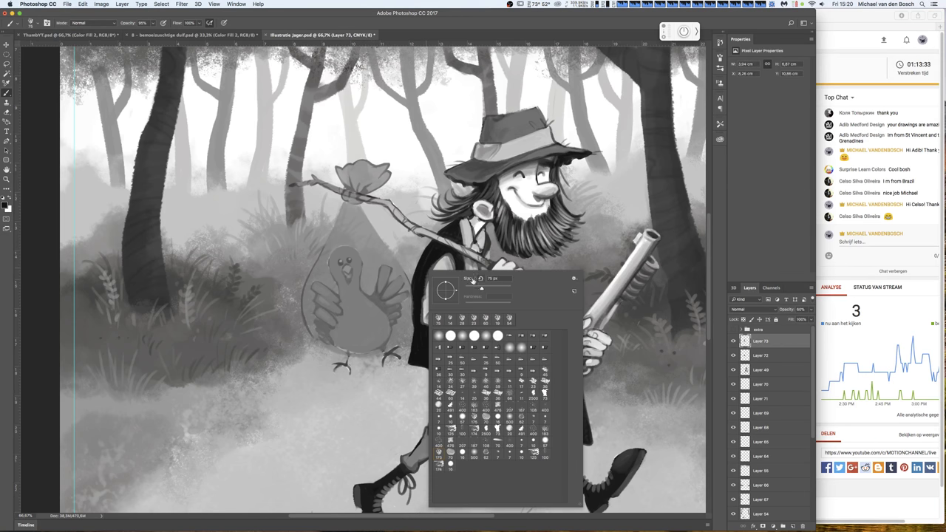
click(363, 215)
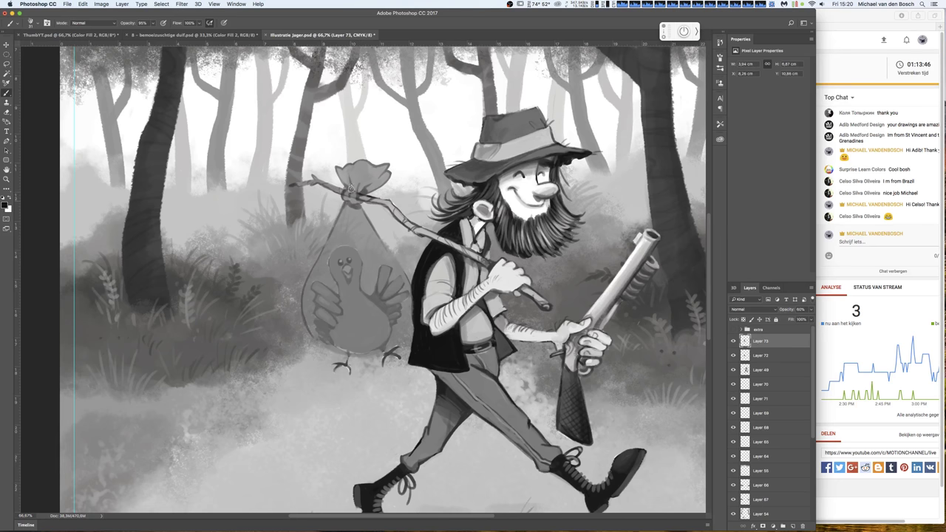
mouse_move(351, 189)
mouse_down()
mouse_move(356, 200)
mouse_move(347, 198)
mouse_up()
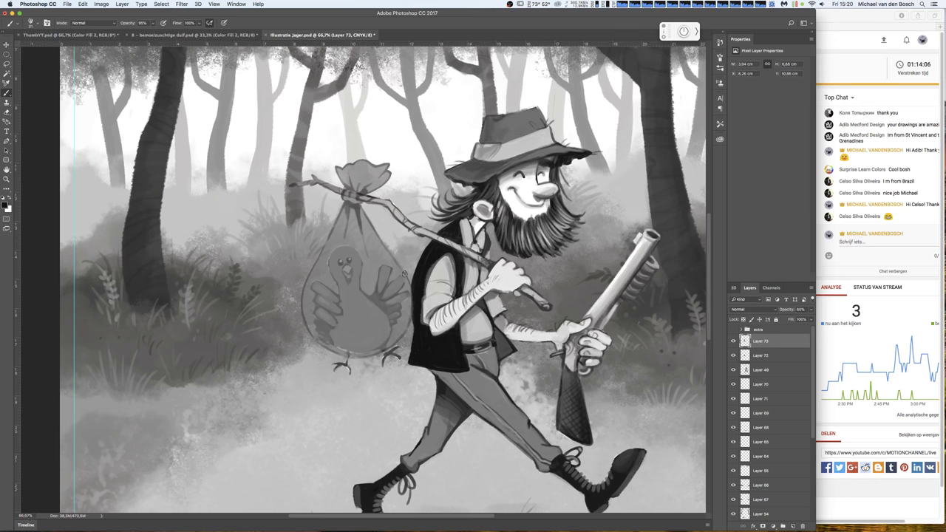
- Erase to clean the feather detail, then darken the shading on the turkey's fingers
key(e)
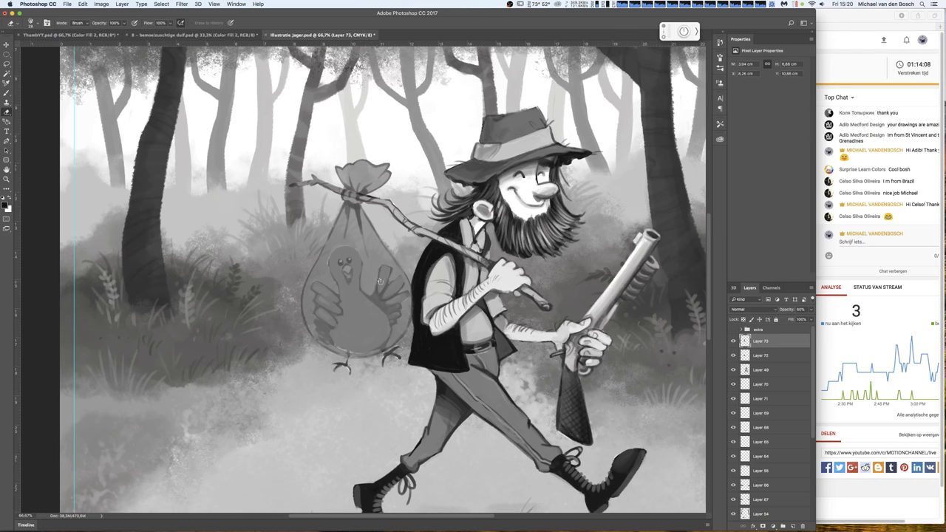
mouse_move(381, 281)
mouse_down()
mouse_move(390, 269)
mouse_move(386, 304)
mouse_move(399, 301)
mouse_up()
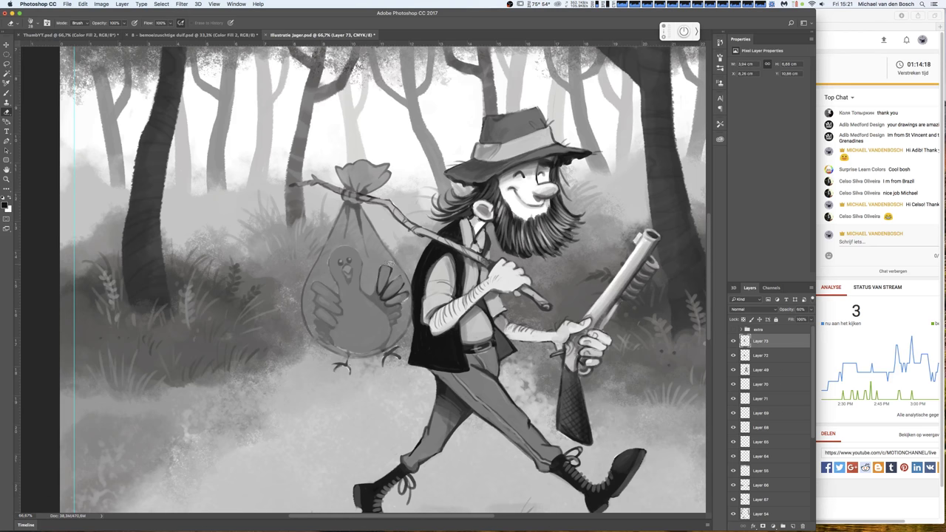
mouse_move(333, 322)
mouse_down()
mouse_move(319, 309)
mouse_move(334, 308)
mouse_move(334, 299)
mouse_up()
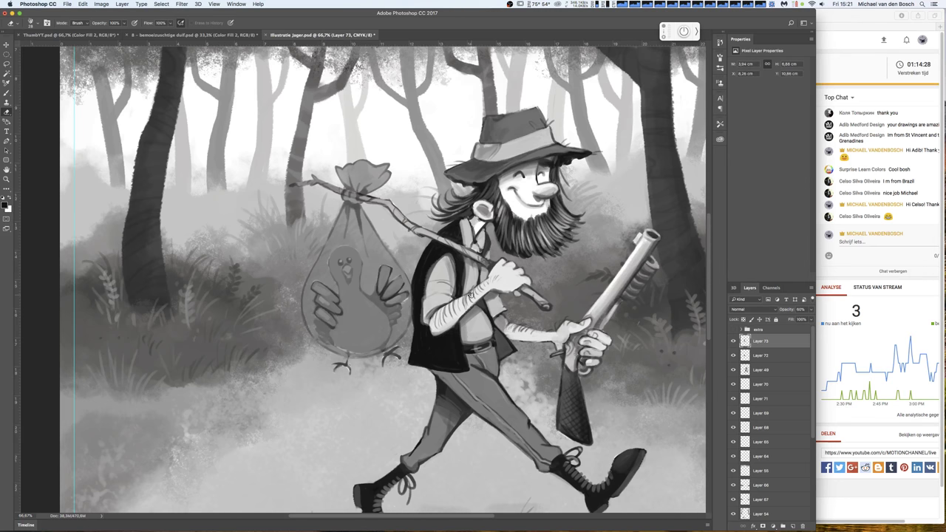
key(b)
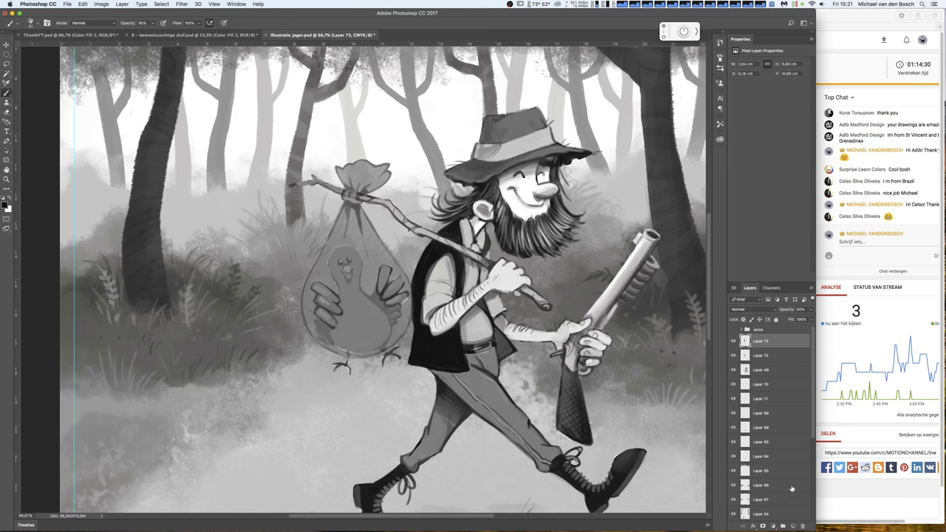
click(792, 526)
- Set the brush size and paint the first diagonal net lines across the upper bag
right_click(526, 251)
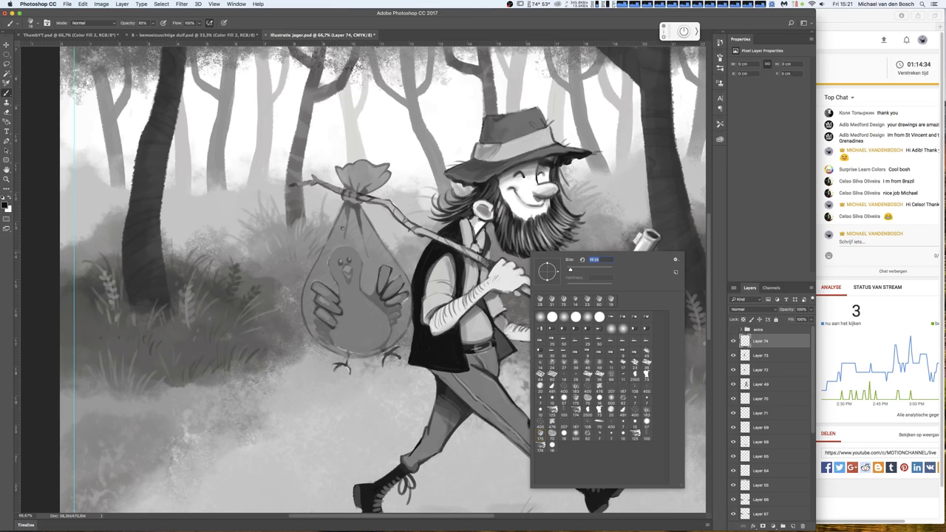
click(341, 229)
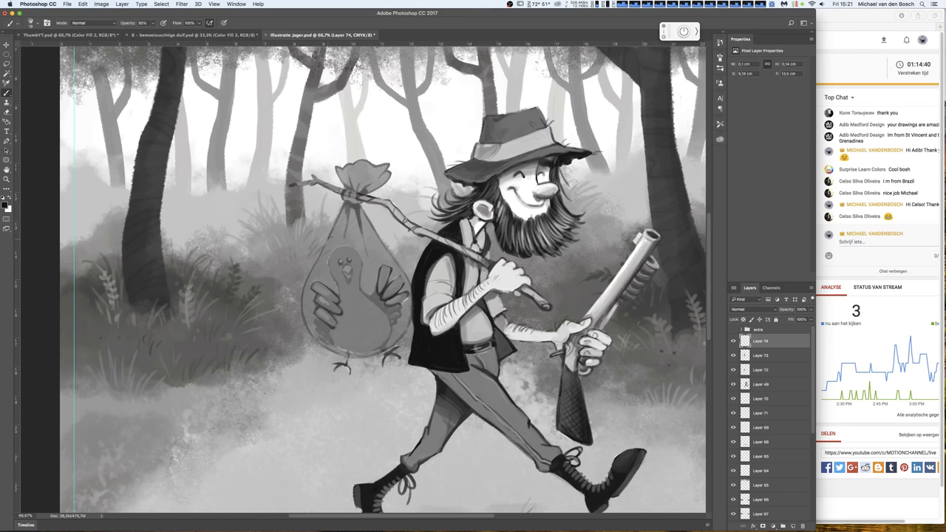
drag(330, 238, 356, 225)
drag(324, 258, 377, 232)
mouse_move(314, 263)
mouse_down()
mouse_move(369, 234)
mouse_move(364, 208)
mouse_up()
key(super+z)
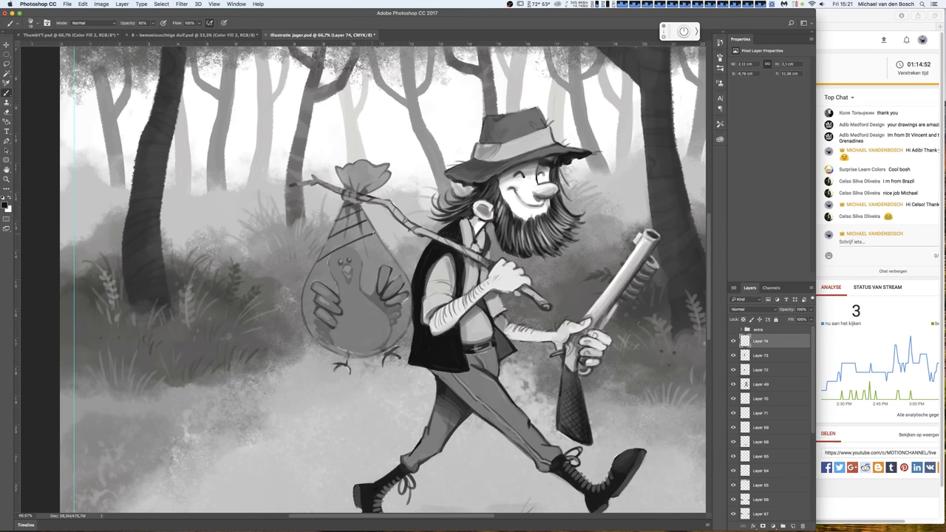
mouse_move(304, 285)
mouse_down()
mouse_move(385, 242)
mouse_move(332, 268)
mouse_move(377, 249)
mouse_up()
key(ctrl+z)
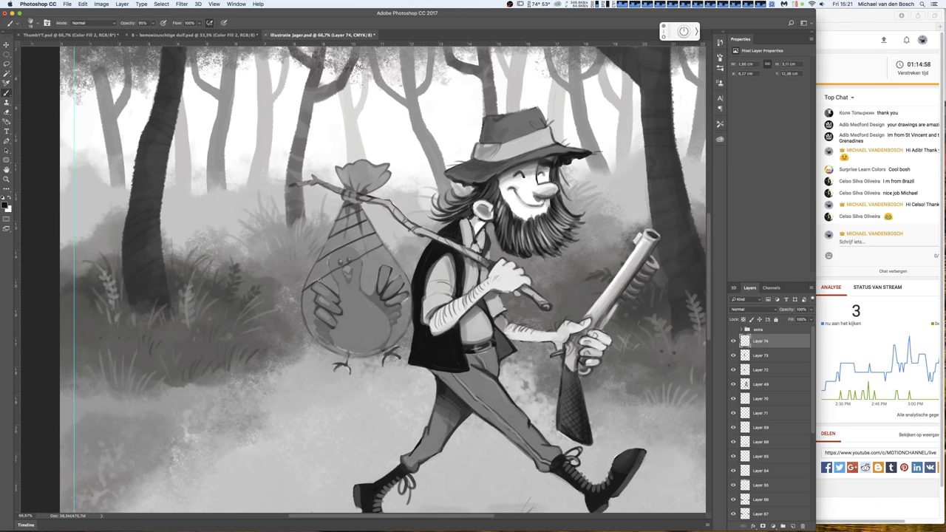
drag(314, 279, 383, 244)
drag(331, 293, 386, 258)
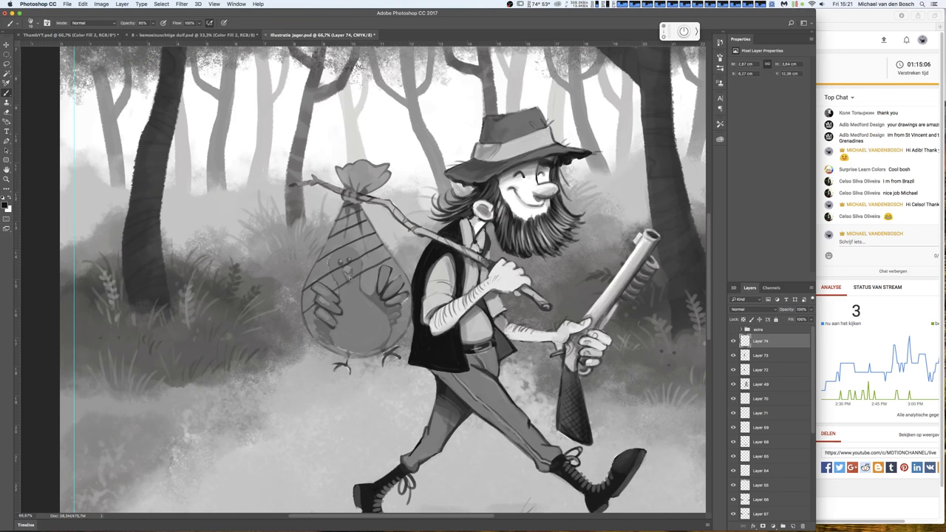
- Add up-right net lines across the lower bag and darken the net along its bottom edge
drag(319, 323, 311, 331)
drag(341, 303, 374, 283)
mouse_move(329, 340)
mouse_down()
mouse_move(372, 304)
mouse_move(324, 343)
mouse_move(380, 314)
mouse_up()
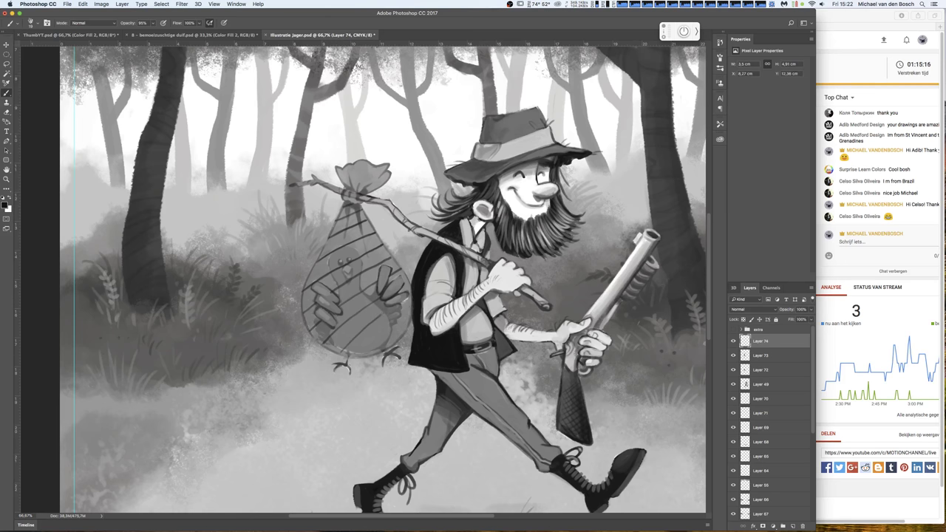
key(ctrl+z)
drag(340, 354, 412, 300)
key(ctrl+z)
drag(340, 353, 407, 301)
drag(364, 354, 399, 328)
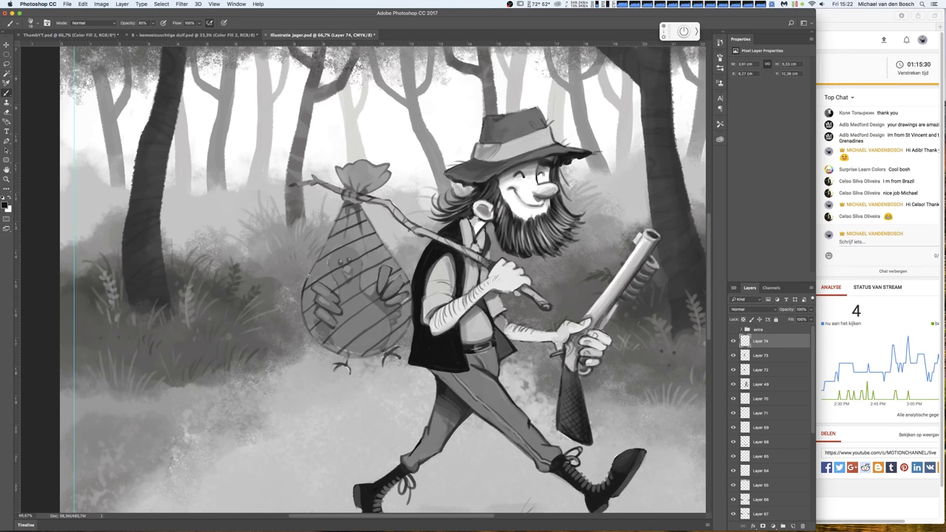
mouse_move(317, 261)
mouse_down()
mouse_move(346, 202)
mouse_move(381, 242)
mouse_up()
mouse_move(347, 359)
mouse_down()
mouse_move(381, 353)
mouse_move(409, 317)
mouse_up()
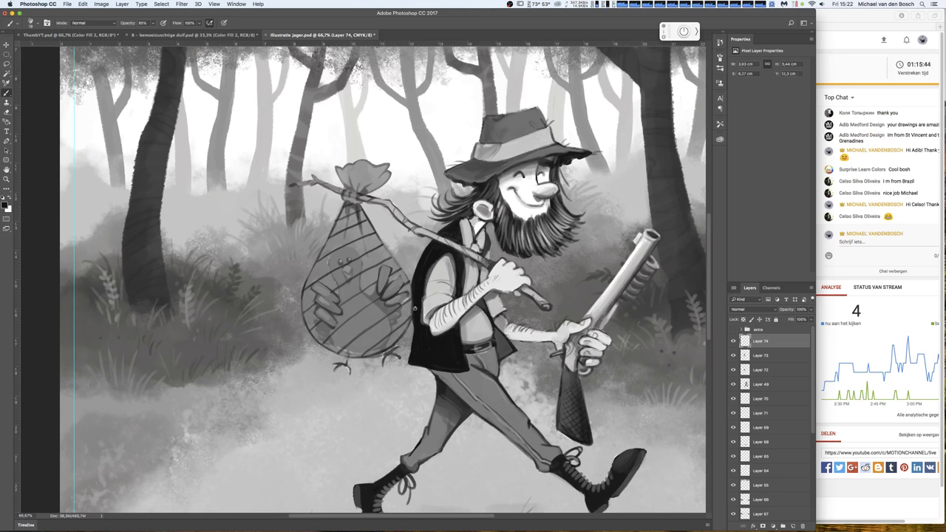
- Paint crossing net lines on the bag's lower left and one running upper left to lower right
key(e)
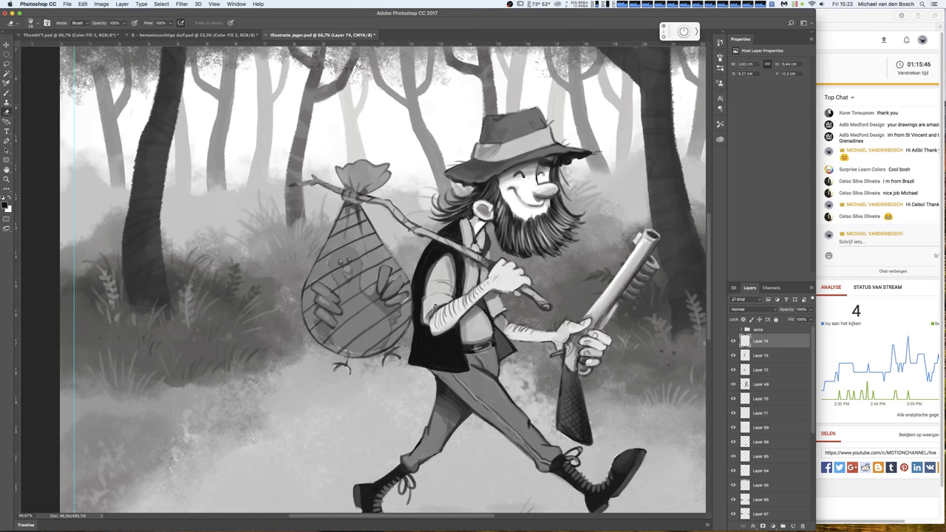
key(b)
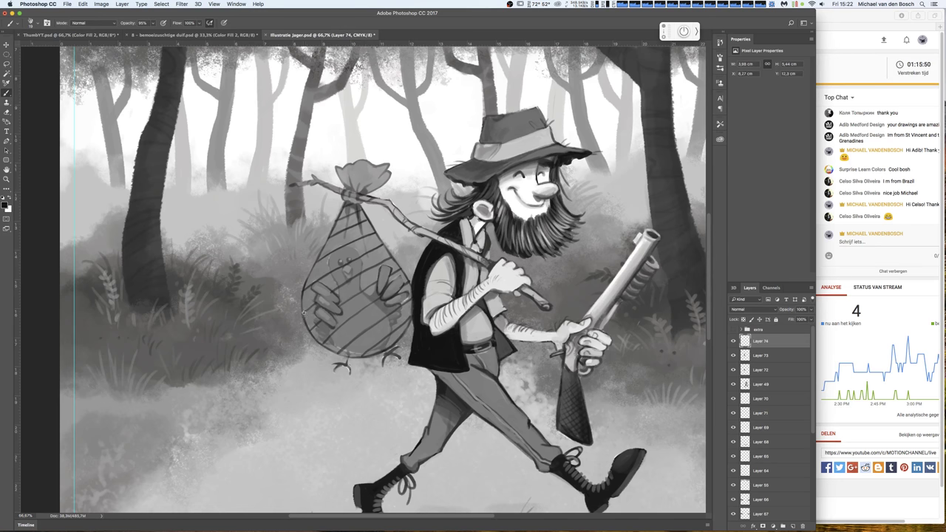
mouse_move(318, 326)
mouse_down()
mouse_move(357, 357)
mouse_move(325, 330)
mouse_move(380, 353)
mouse_up()
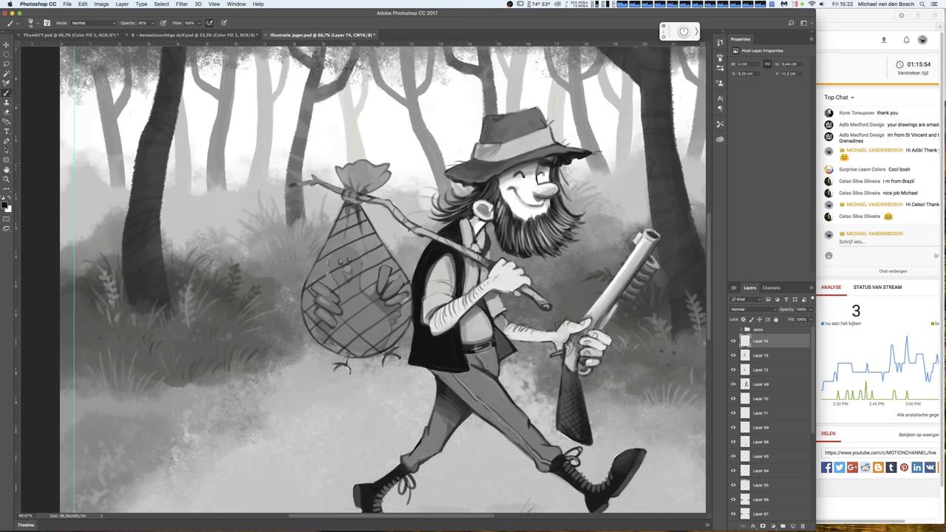
drag(314, 267, 396, 337)
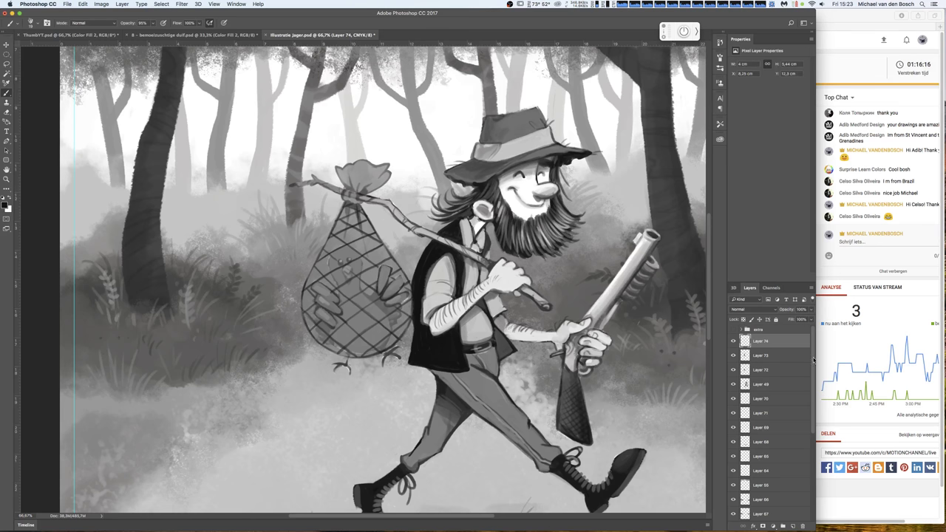
- Lighten the bag fill on Layer 73 with Hue/Saturation at Lightness +100
click(777, 358)
key(ctrl+alt+g)
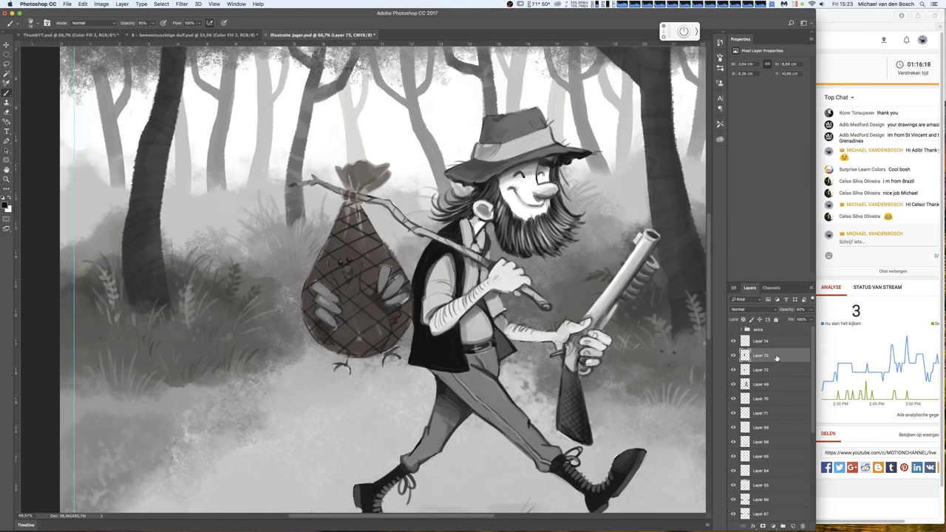
key(ctrl+z)
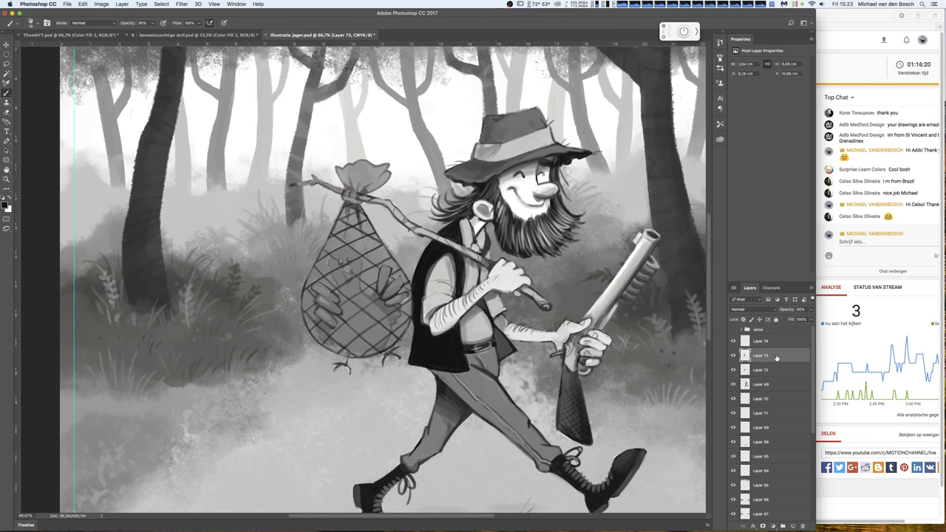
click(107, 8)
mouse_move(114, 24)
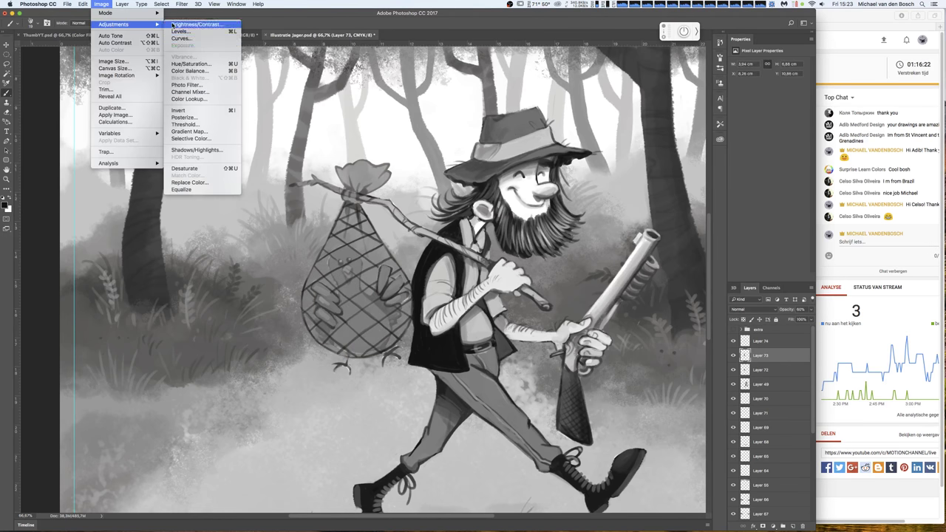
click(206, 66)
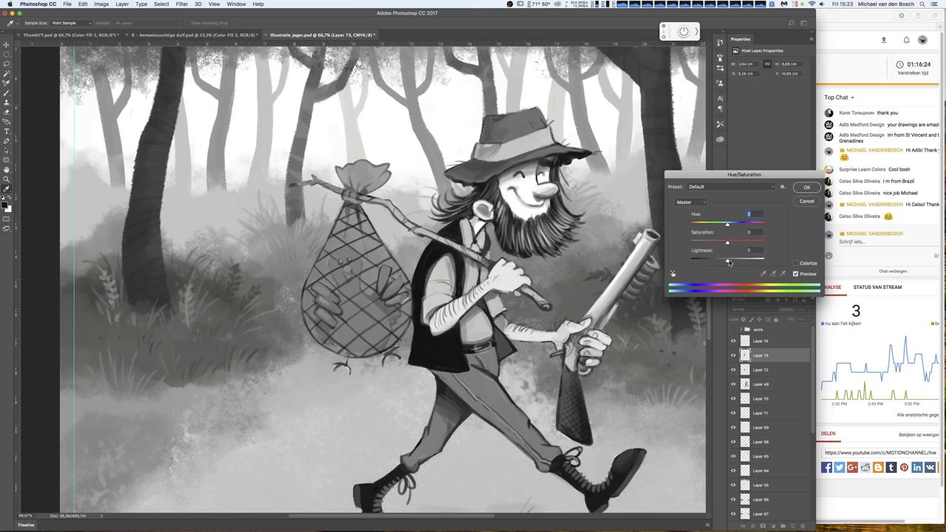
drag(728, 260, 765, 262)
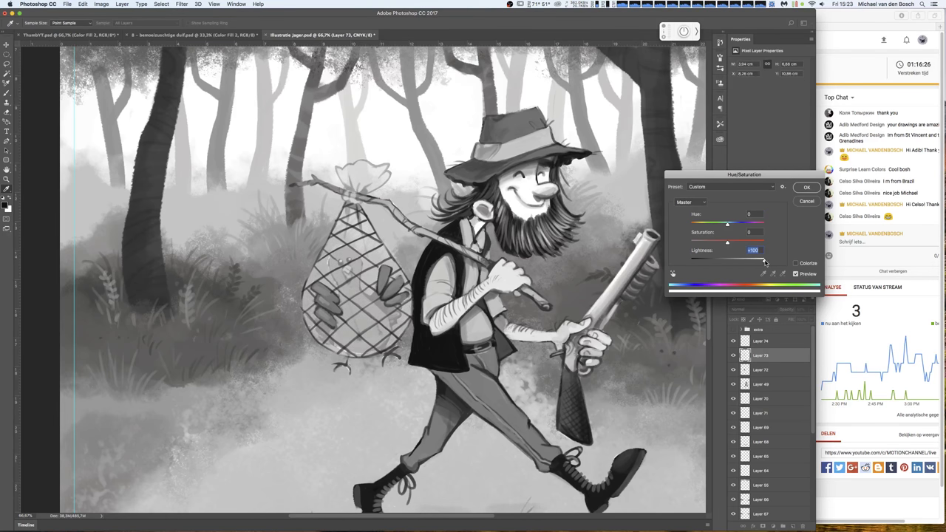
click(810, 190)
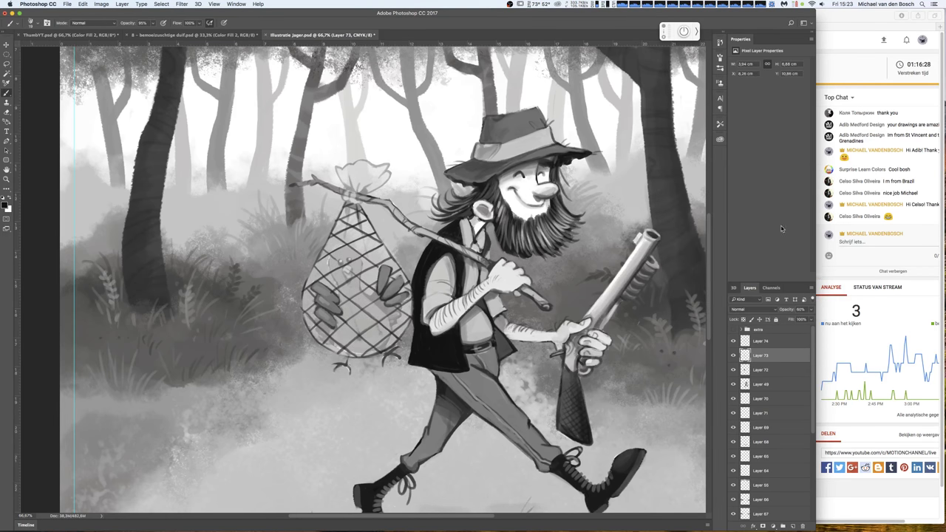
- Erase the bag fill over the turkey's head, body and right wing with a resized eraser
key(e)
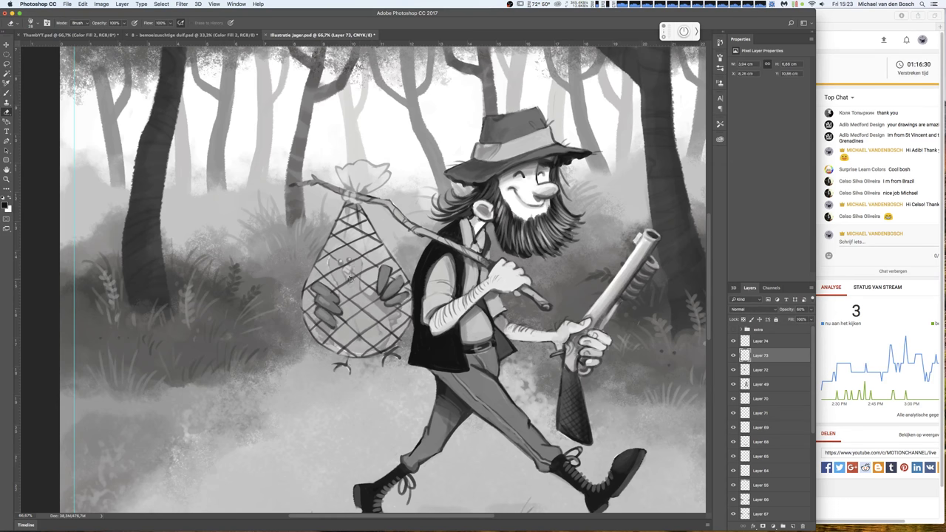
mouse_move(350, 273)
mouse_down()
mouse_move(347, 262)
mouse_move(334, 266)
mouse_move(336, 252)
mouse_move(348, 255)
mouse_move(349, 293)
mouse_up()
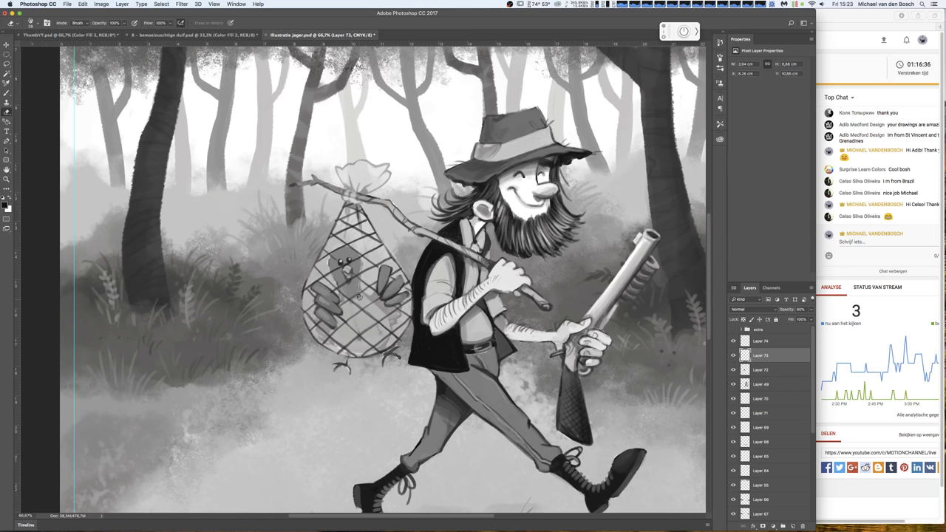
right_click(399, 284)
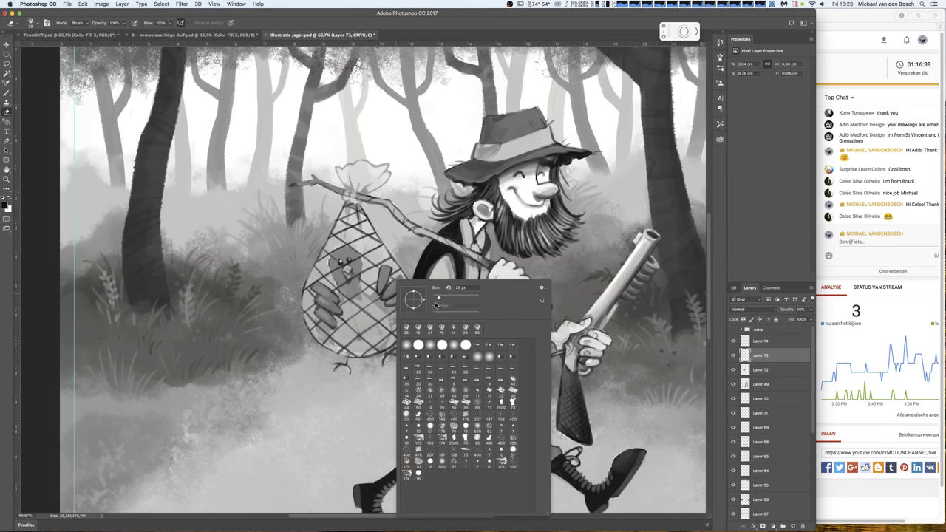
drag(448, 299, 453, 298)
click(362, 296)
mouse_move(359, 294)
mouse_down()
mouse_move(373, 303)
mouse_move(378, 291)
mouse_move(384, 312)
mouse_move(395, 307)
mouse_move(392, 322)
mouse_move(351, 296)
mouse_move(329, 331)
mouse_move(323, 322)
mouse_move(344, 322)
mouse_move(363, 299)
mouse_move(377, 318)
mouse_move(336, 330)
mouse_move(356, 341)
mouse_move(384, 325)
mouse_move(364, 332)
mouse_move(368, 305)
mouse_move(345, 299)
mouse_move(374, 309)
mouse_move(340, 251)
mouse_move(350, 252)
mouse_move(346, 290)
mouse_move(330, 298)
mouse_move(329, 336)
mouse_move(337, 327)
mouse_move(386, 325)
mouse_move(390, 303)
mouse_move(378, 284)
mouse_move(346, 270)
mouse_move(337, 279)
mouse_move(354, 279)
mouse_move(345, 249)
mouse_up()
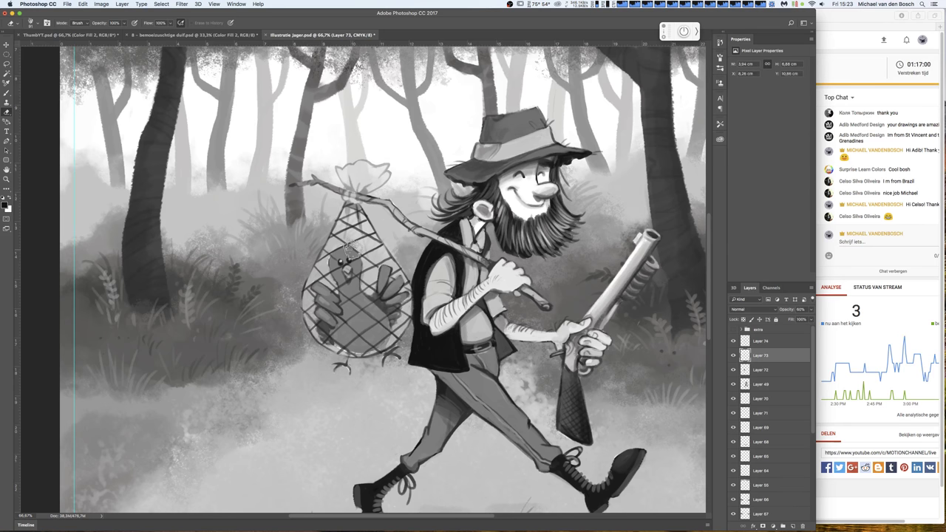
click(761, 341)
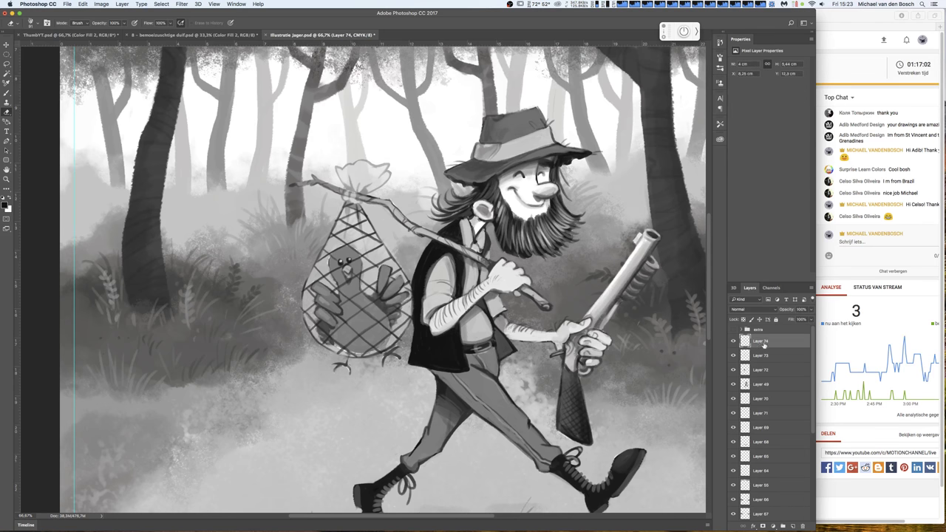
- Try a lower opacity on net Layer 74, restore it to full, and zoom in on the turkey
click(811, 309)
drag(798, 320, 787, 320)
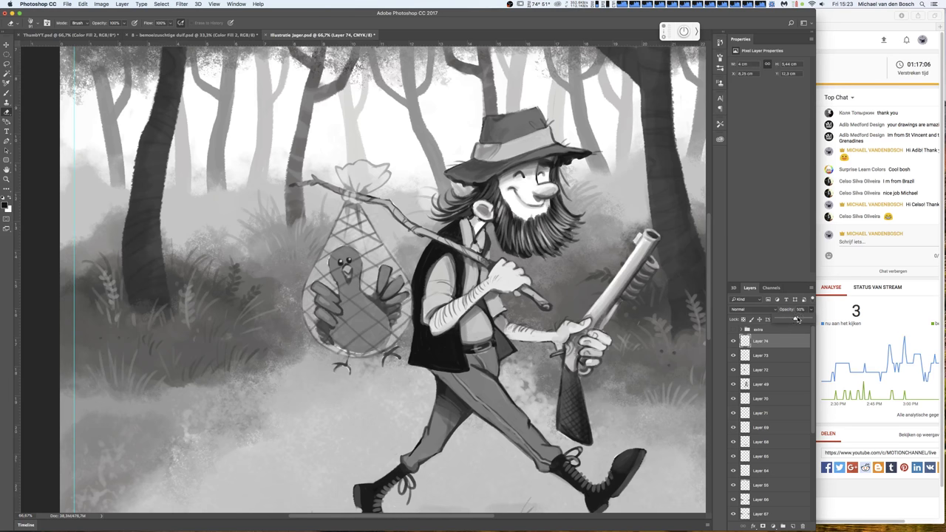
drag(795, 319, 804, 316)
key(super+plus)
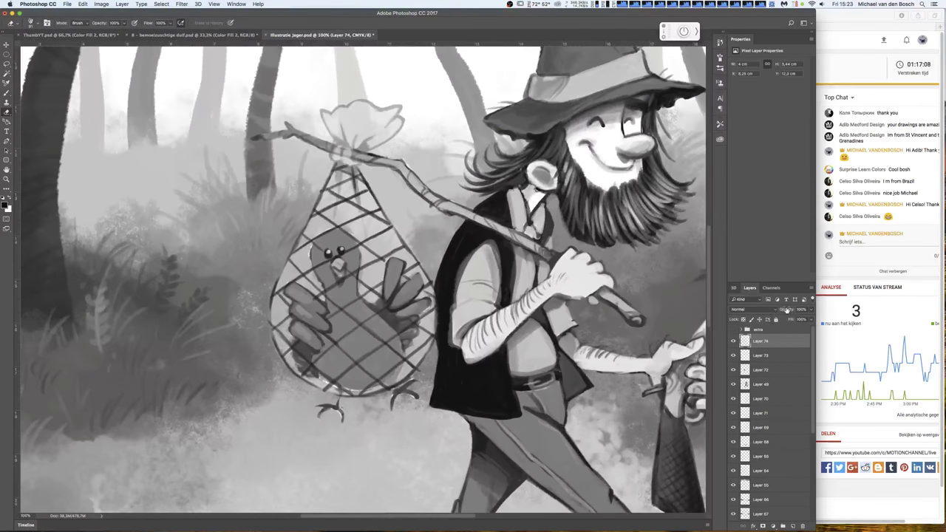
key(super+plus)
- Reduce the brush size slightly in the brush preset picker
right_click(458, 268)
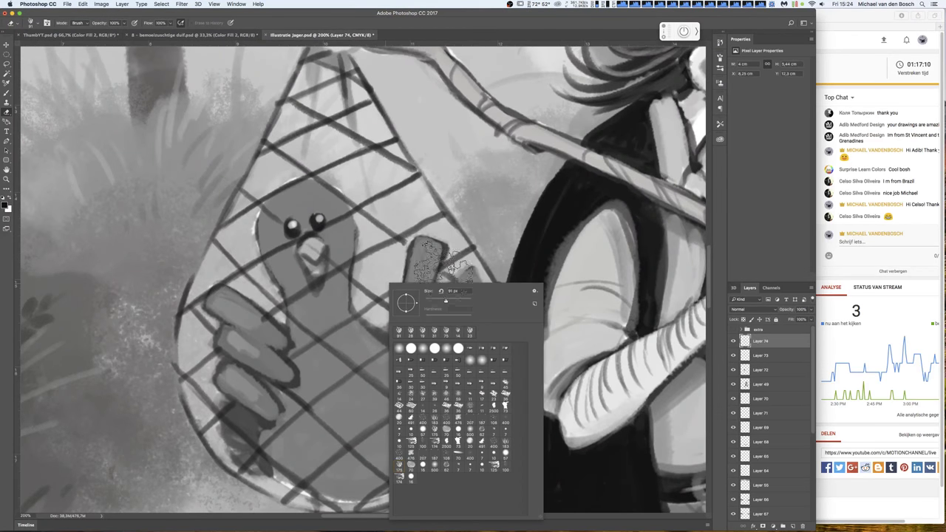
key(Return)
right_click(356, 254)
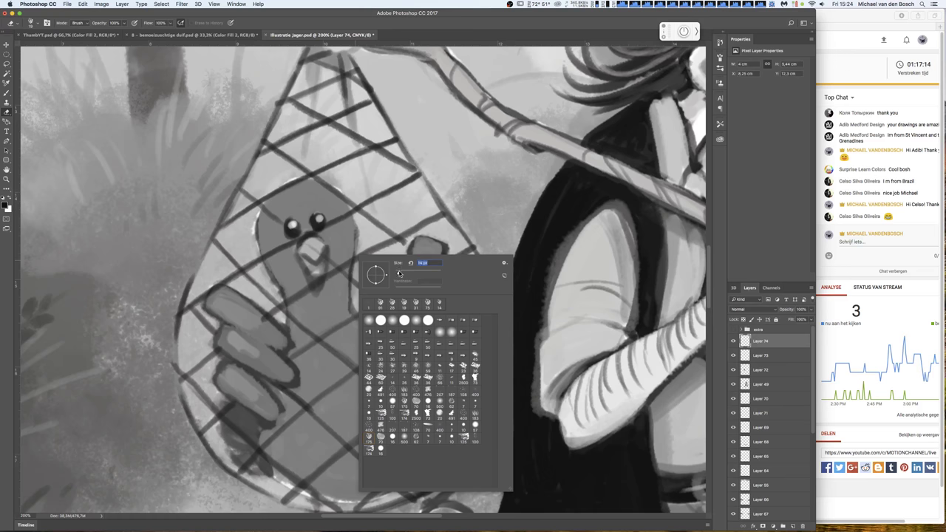
key(Return)
right_click(389, 253)
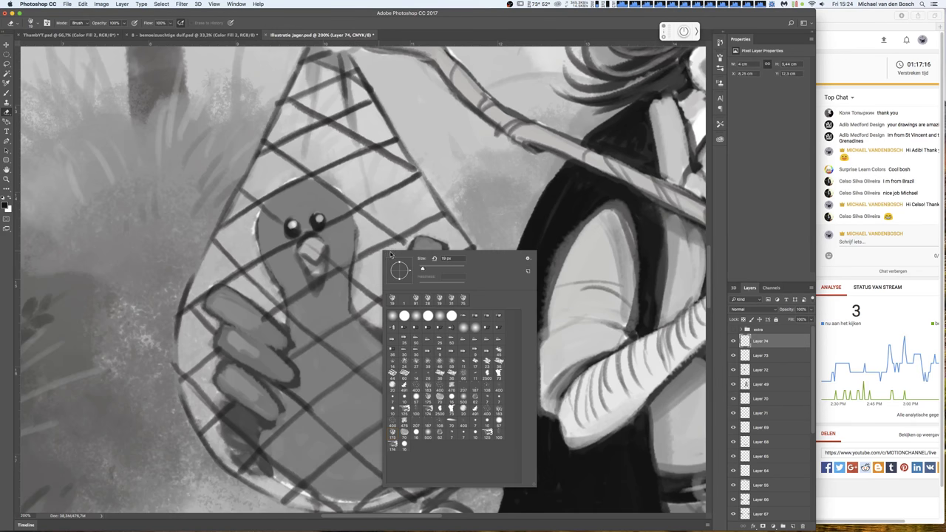
drag(424, 269, 422, 271)
key(Return)
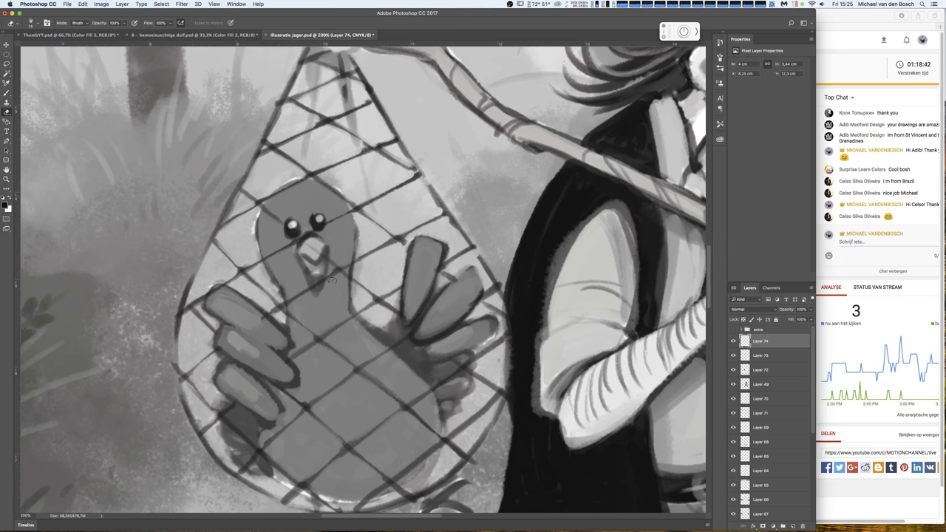
scroll(443, 178, down, 5)
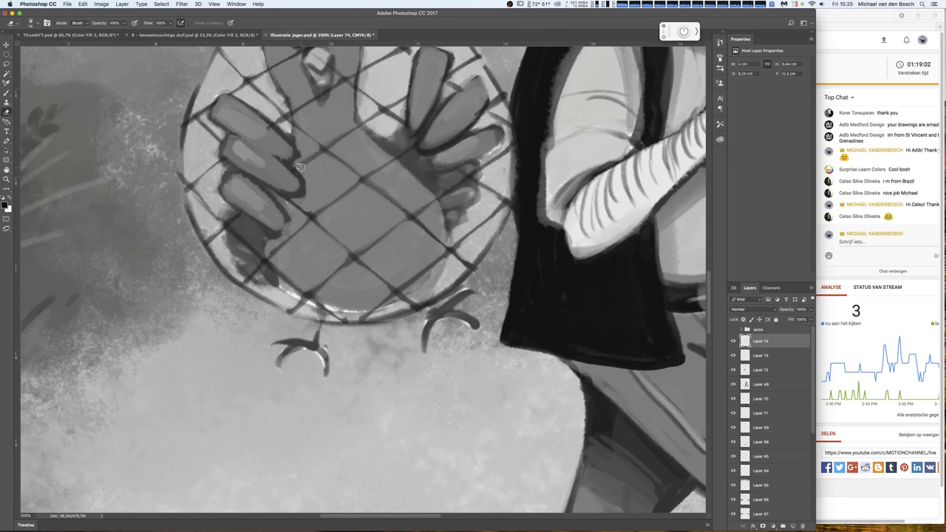
- Zoom out to fit the whole illustration, then settle one zoom level closer
key(ctrl+0)
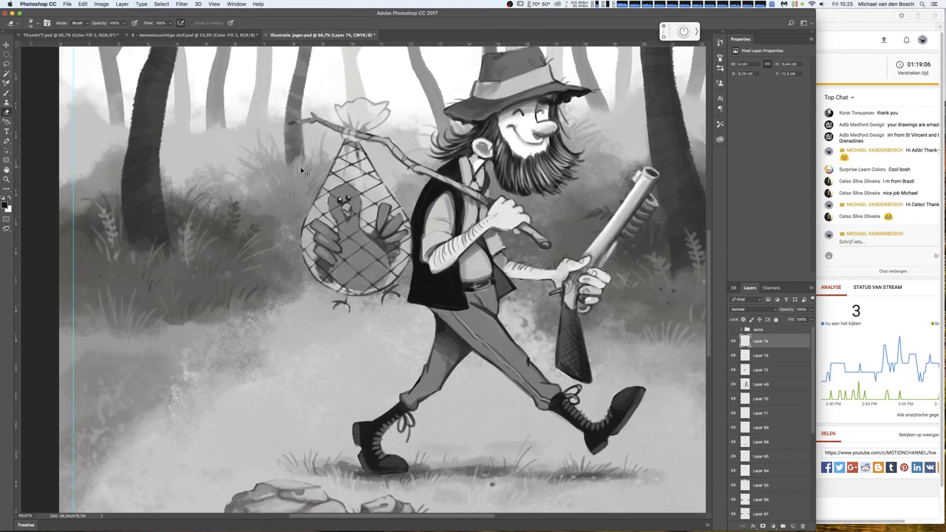
key(ctrl+minus)
key(ctrl+plus)
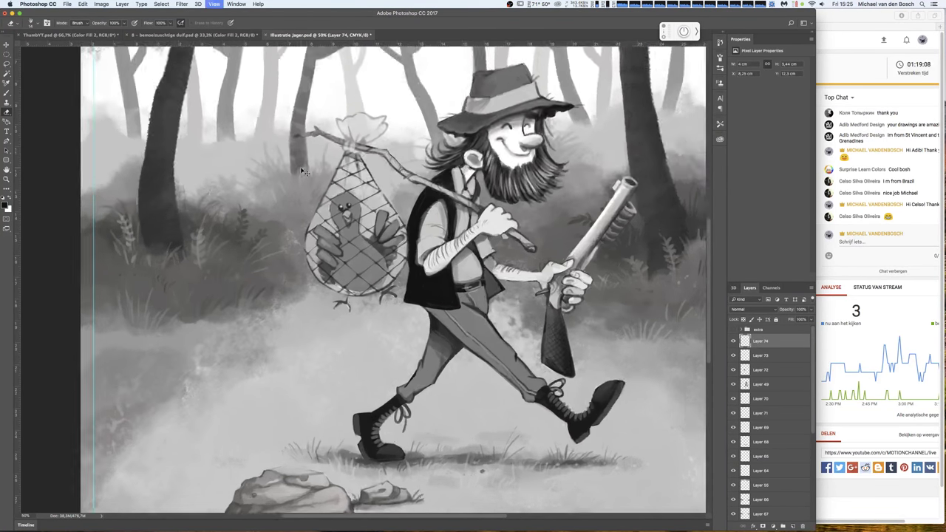
- On the net layer, paint a light highlight and darker strokes on the bag's upper-left strands
key(b)
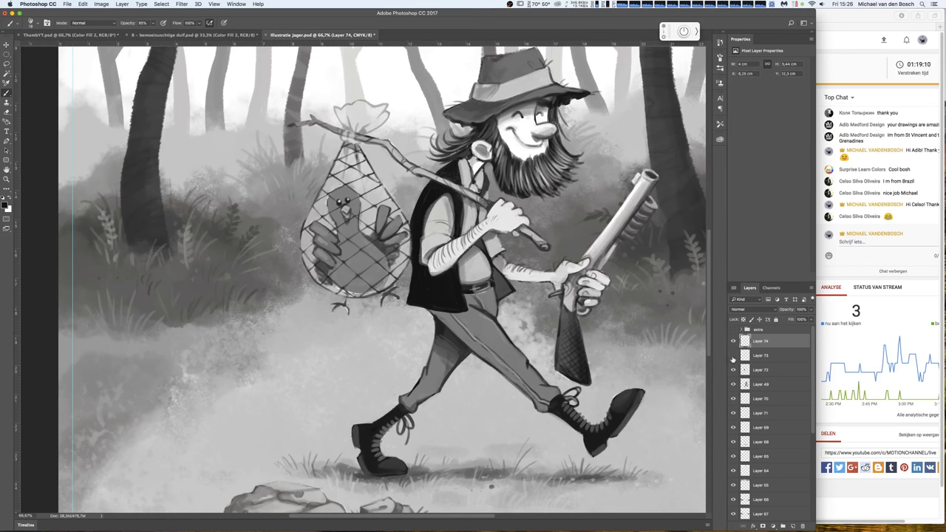
click(733, 356)
click(733, 355)
click(746, 355)
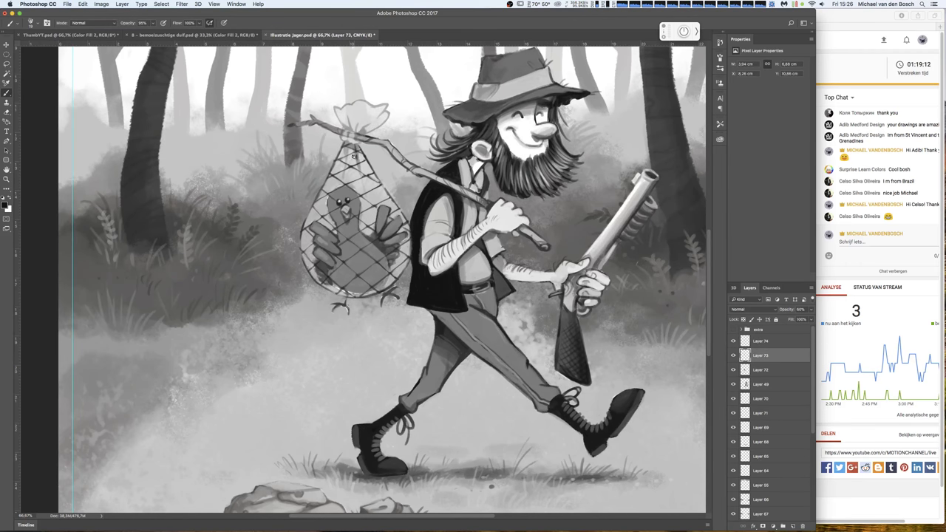
mouse_move(358, 147)
mouse_down()
mouse_move(347, 171)
mouse_move(364, 187)
mouse_up()
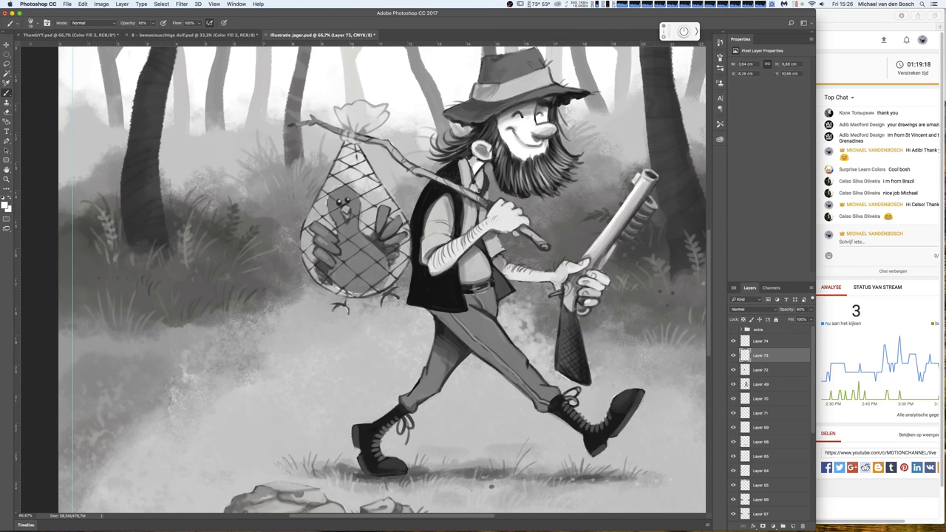
mouse_move(367, 167)
mouse_down()
mouse_move(359, 189)
mouse_move(345, 176)
mouse_move(360, 173)
mouse_up()
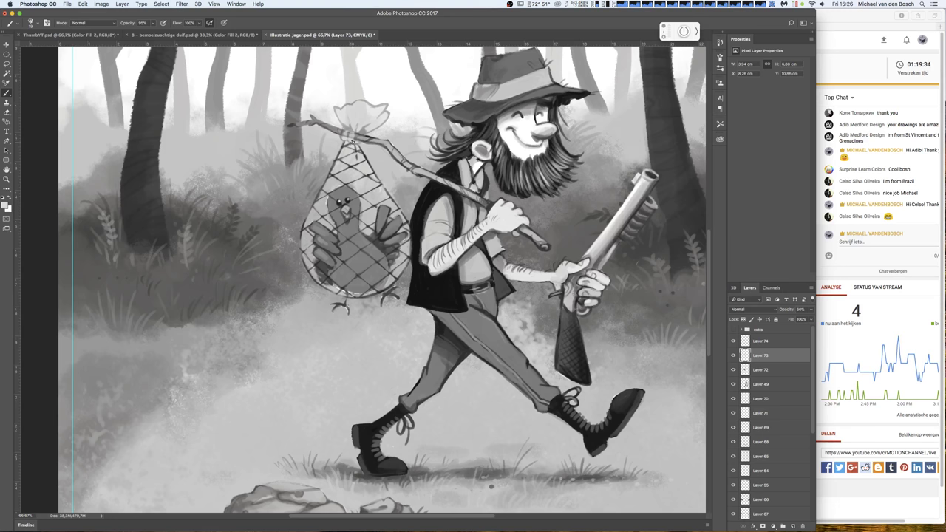
click(733, 369)
click(733, 370)
click(761, 369)
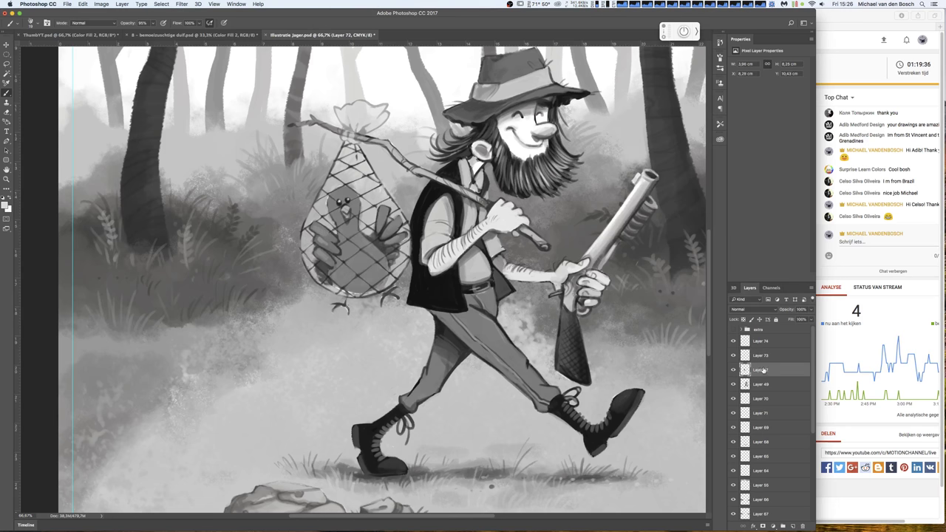
- Lock the turkey layer's transparent pixels and repaint its head and body lighter and cleaner
key(e)
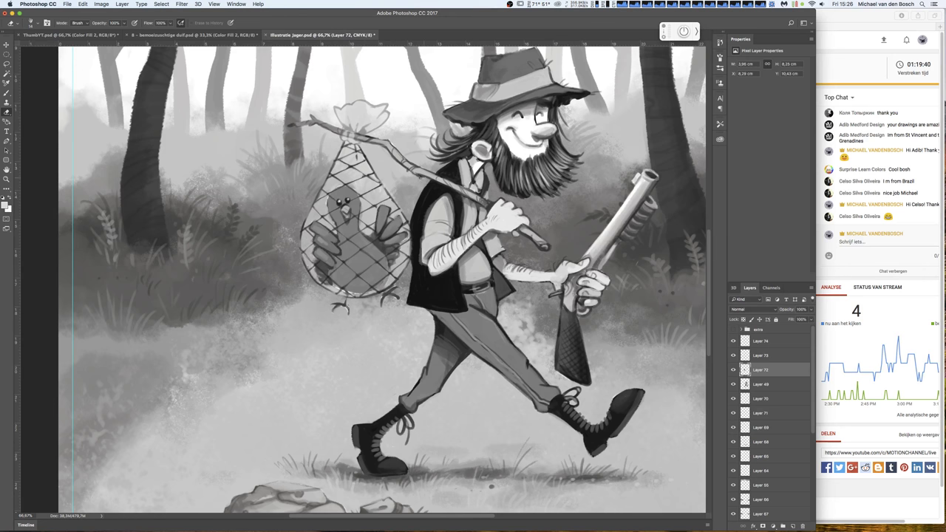
click(733, 370)
click(733, 369)
click(744, 320)
key(b)
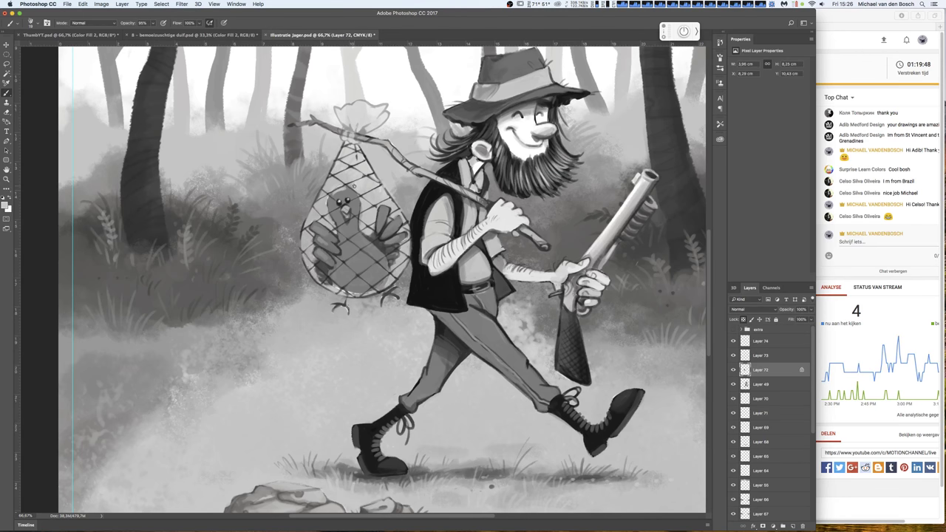
right_click(362, 203)
click(338, 191)
drag(335, 189, 344, 198)
mouse_move(338, 231)
mouse_down()
mouse_move(344, 258)
mouse_move(360, 245)
mouse_move(370, 254)
mouse_move(355, 266)
mouse_up()
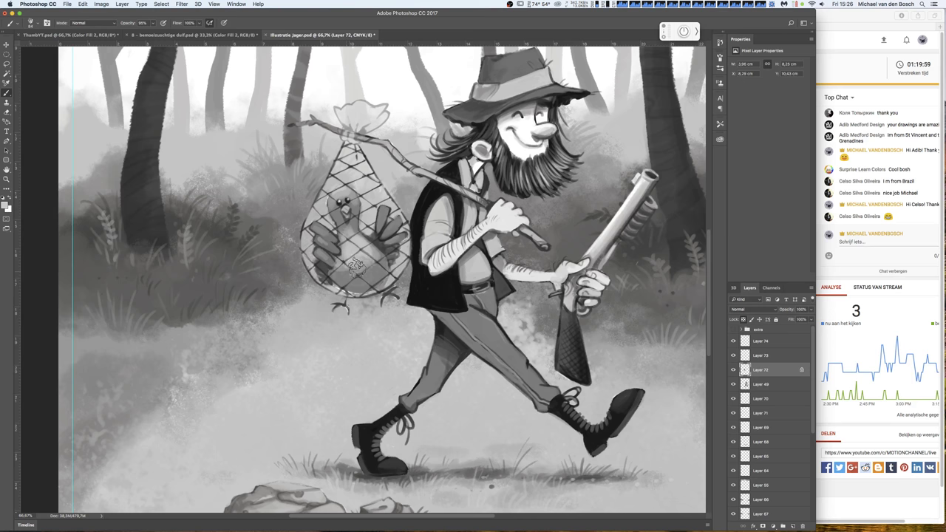
- Sample greys from the turkey and darken its wings with strokes and dabs
right_click(405, 219)
key(Return)
drag(377, 221, 382, 230)
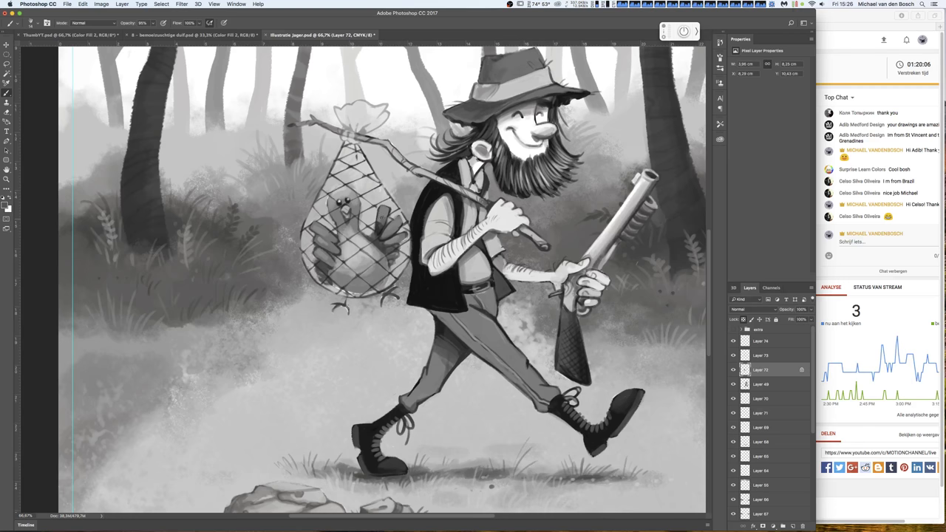
drag(382, 223, 384, 239)
alt+click(385, 218)
alt+click(384, 235)
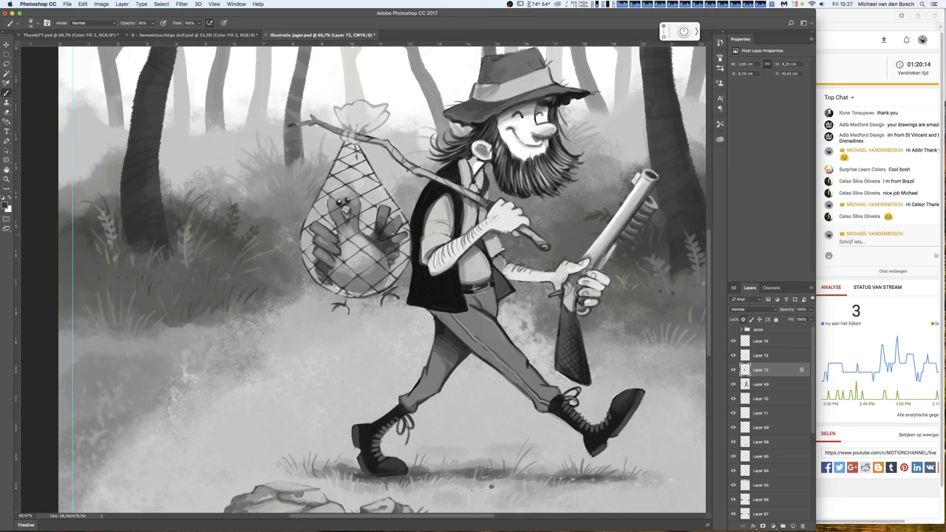
alt+click(382, 233)
click(369, 234)
alt+click(394, 227)
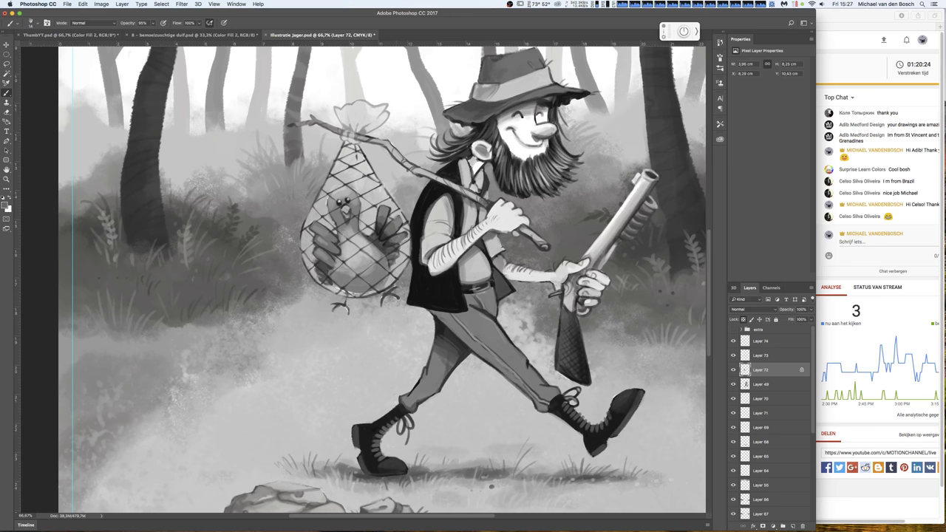
alt+click(383, 228)
mouse_move(327, 239)
mouse_down()
mouse_move(337, 233)
mouse_move(333, 268)
mouse_move(327, 235)
mouse_up()
alt+click(390, 228)
- Darken the turkey's head and left wing feathers and add dark marks beside it
alt+click(350, 199)
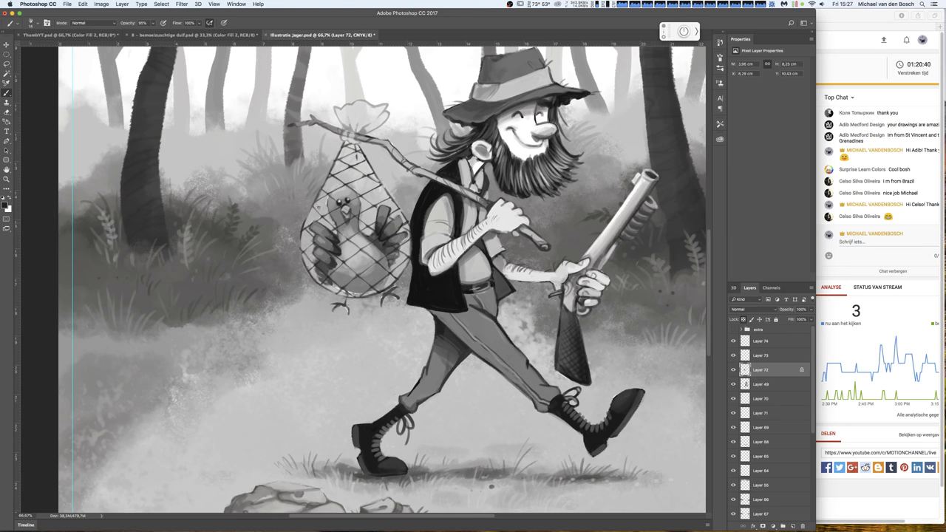
mouse_move(342, 215)
mouse_down()
mouse_move(347, 234)
mouse_move(359, 225)
mouse_up()
mouse_move(328, 210)
mouse_down()
mouse_move(331, 192)
mouse_move(350, 185)
mouse_move(380, 219)
mouse_up()
mouse_move(312, 220)
mouse_down()
mouse_move(313, 254)
mouse_move(327, 270)
mouse_move(369, 291)
mouse_move(380, 284)
mouse_up()
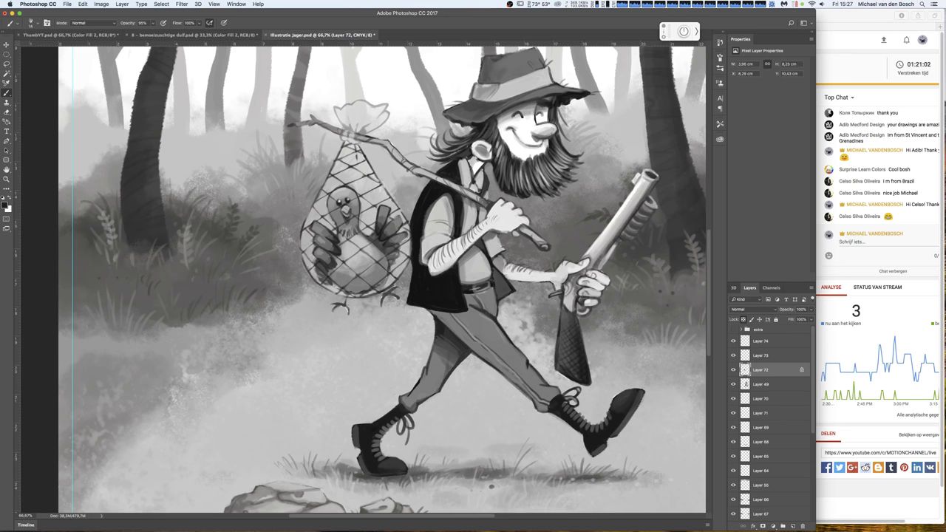
mouse_move(386, 251)
mouse_down()
mouse_move(395, 256)
mouse_move(401, 243)
mouse_up()
drag(336, 217, 331, 227)
click(761, 385)
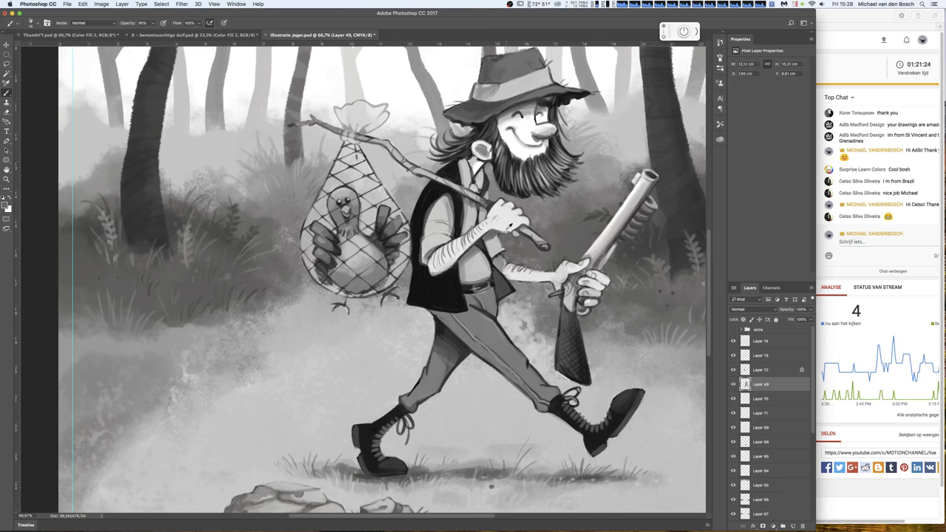
- Shadow and brighten the hunter's gun hand, darken his forearm, and shade the shirt-and-vest edge
alt+click(508, 227)
alt+click(510, 229)
drag(511, 228, 493, 223)
alt+click(508, 226)
drag(499, 205, 525, 217)
alt+click(498, 249)
mouse_move(500, 236)
mouse_down()
mouse_move(503, 245)
mouse_move(486, 249)
mouse_up()
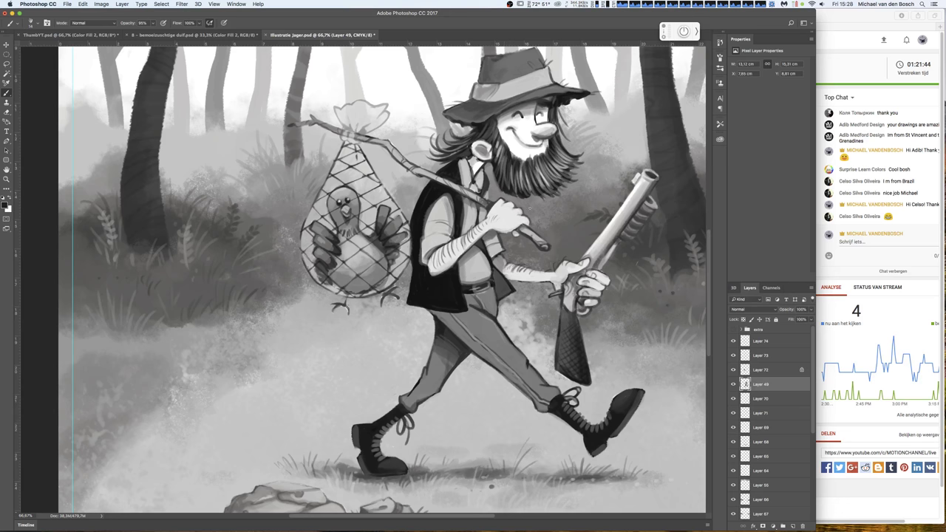
drag(487, 190, 488, 200)
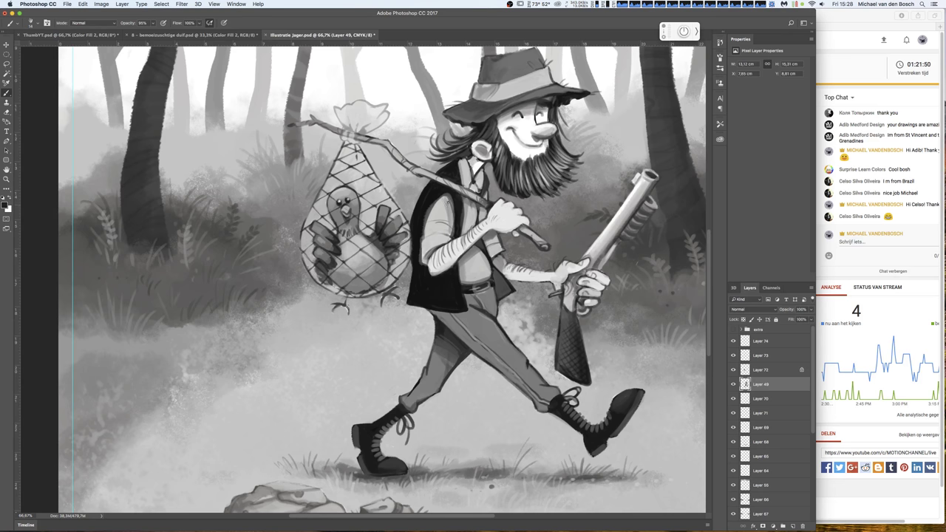
drag(425, 207, 430, 223)
click(733, 355)
click(732, 355)
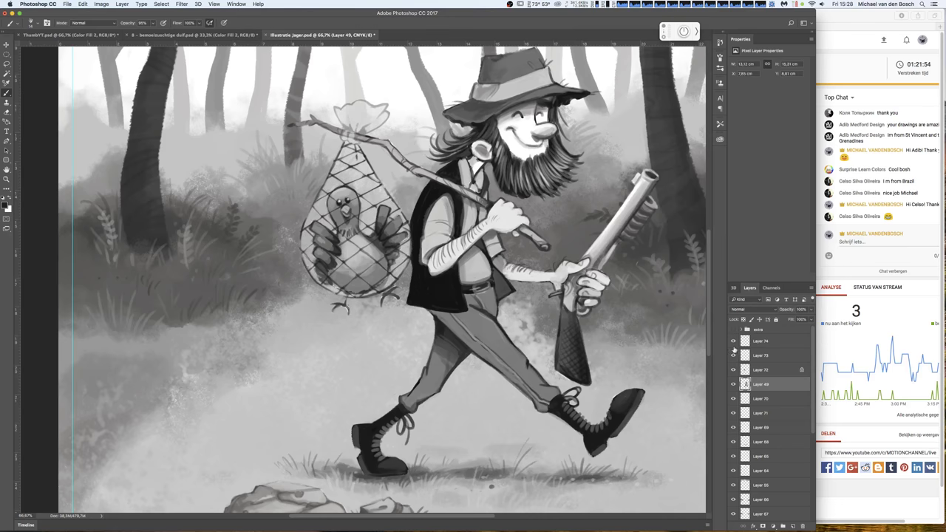
- On turkey Layer 72, brush dark claws onto the left and right feet with a sampled grey
click(733, 353)
click(733, 353)
click(760, 342)
click(733, 369)
click(733, 369)
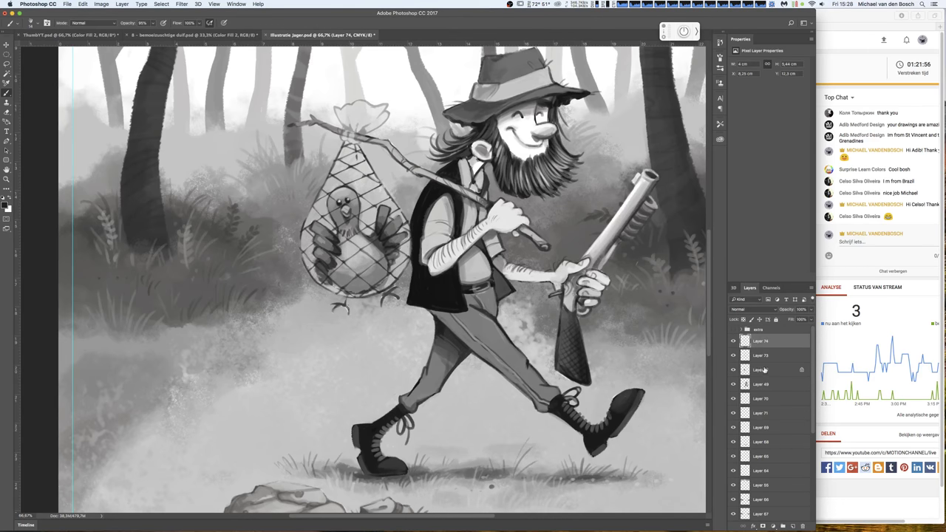
click(764, 369)
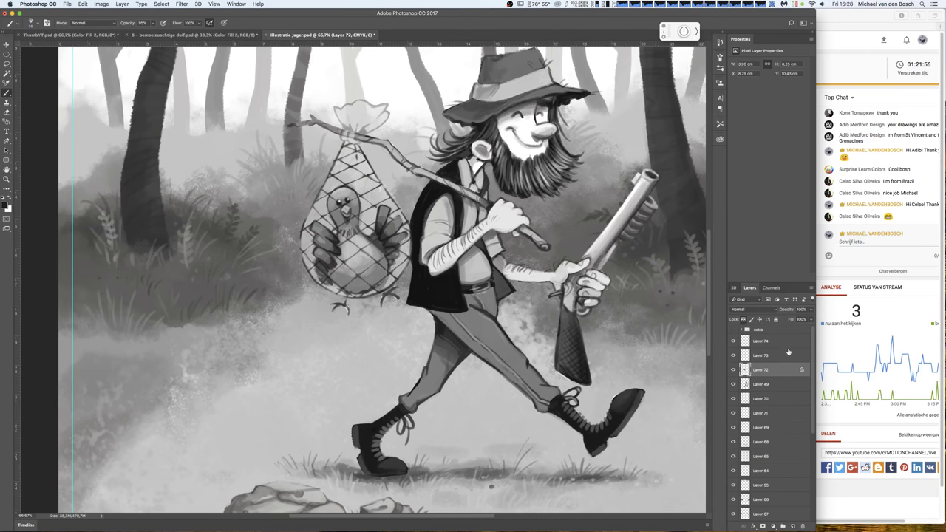
alt+click(359, 283)
alt+click(340, 303)
mouse_move(330, 303)
mouse_down()
mouse_move(319, 309)
mouse_move(344, 300)
mouse_move(350, 317)
mouse_move(380, 311)
mouse_up()
mouse_move(380, 296)
mouse_down()
mouse_move(379, 307)
mouse_move(400, 301)
mouse_move(399, 287)
mouse_up()
- Add small grey touch-ups and a dark mark beside the claws
alt+click(401, 223)
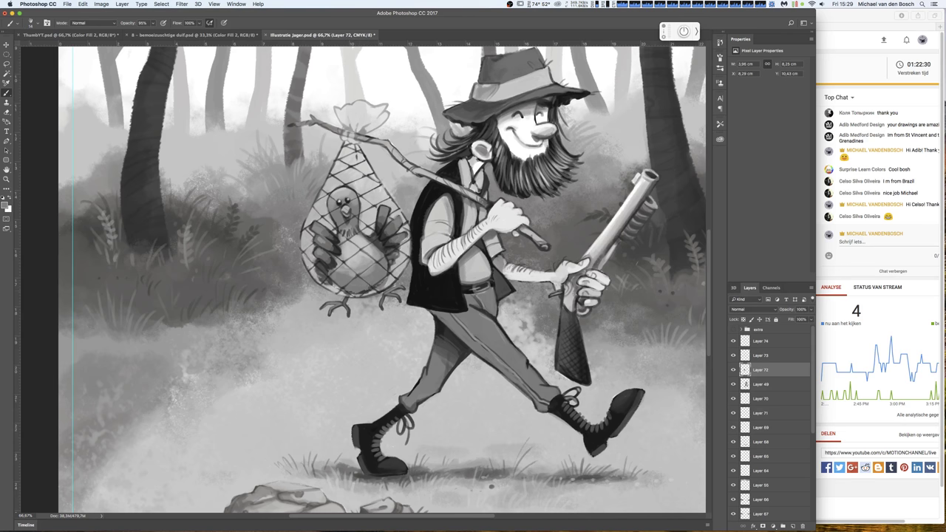
drag(366, 289, 369, 290)
click(384, 302)
alt+click(345, 251)
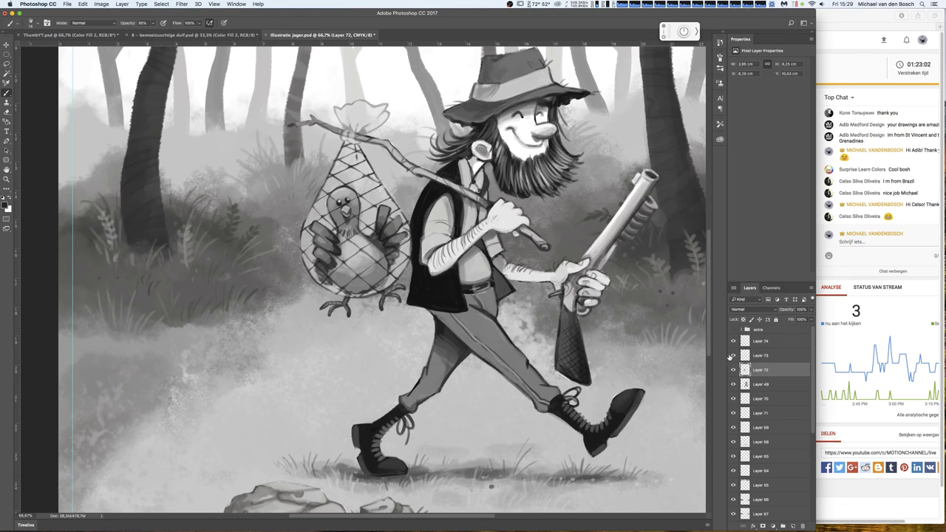
- Toggle the net layer on and off to compare the turkey, then select the net layer
click(733, 355)
click(733, 356)
click(733, 341)
click(733, 342)
click(733, 341)
click(733, 341)
click(733, 356)
click(733, 356)
click(739, 356)
key(e)
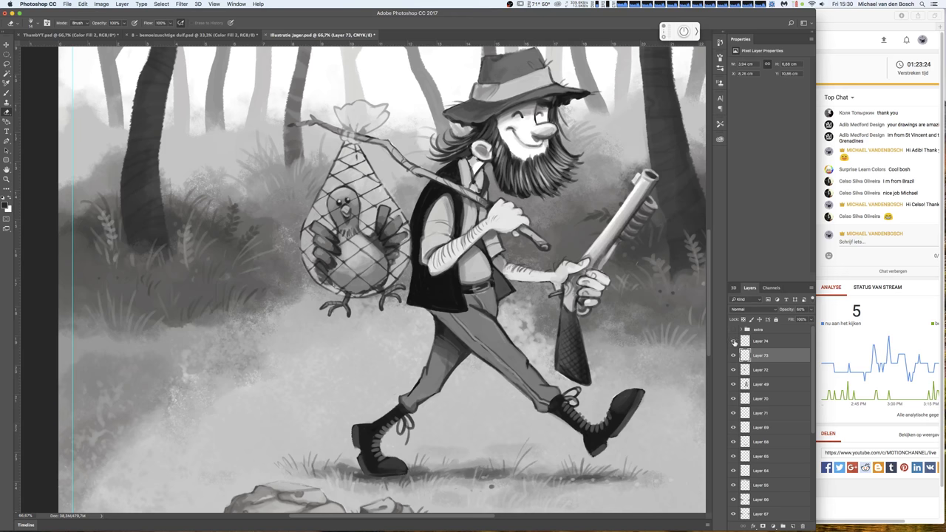
- Darken the net bag's tied knot and top fold with brush strokes on Layer 74
click(733, 340)
click(733, 340)
click(745, 341)
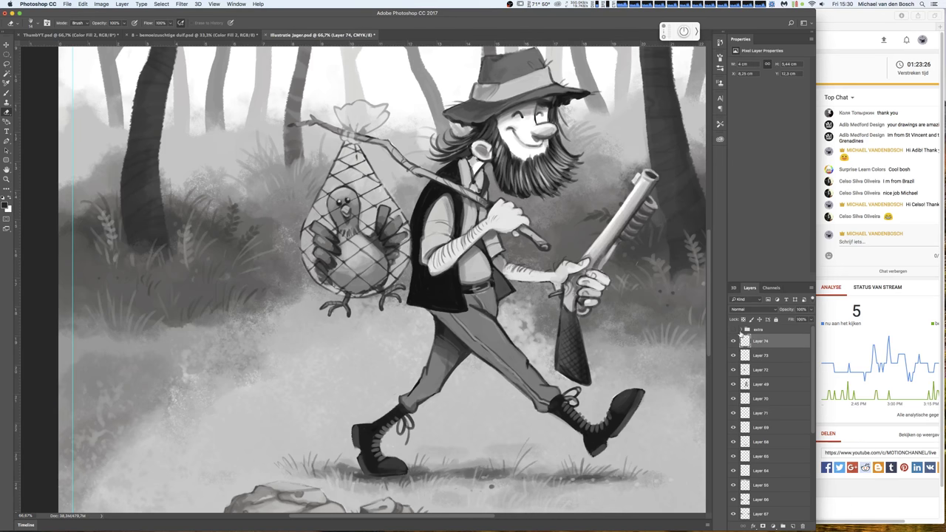
key(b)
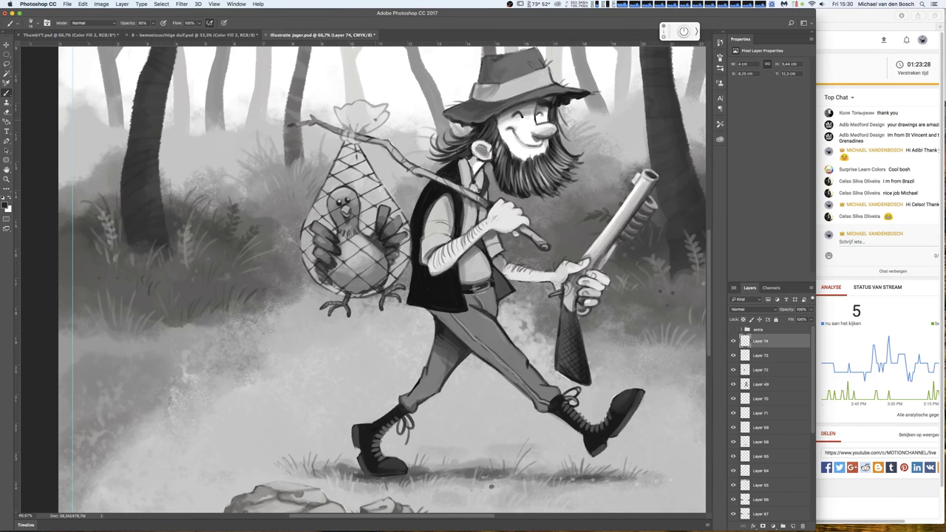
mouse_move(375, 123)
mouse_down()
mouse_move(389, 100)
mouse_move(371, 107)
mouse_move(389, 102)
mouse_move(381, 126)
mouse_move(350, 140)
mouse_move(360, 143)
mouse_move(347, 140)
mouse_move(335, 112)
mouse_move(376, 108)
mouse_up()
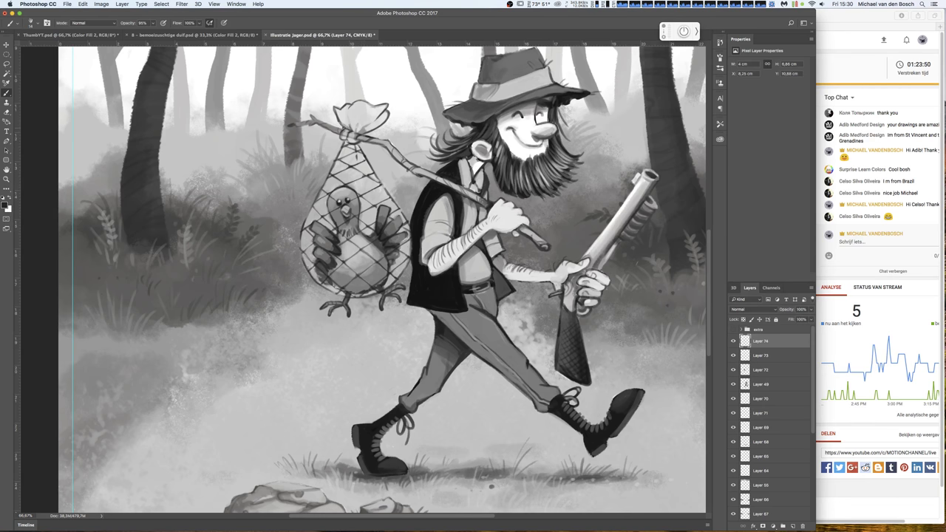
mouse_move(370, 124)
mouse_down()
mouse_move(352, 127)
mouse_move(383, 120)
mouse_move(360, 110)
mouse_move(370, 105)
mouse_move(362, 129)
mouse_move(386, 118)
mouse_up()
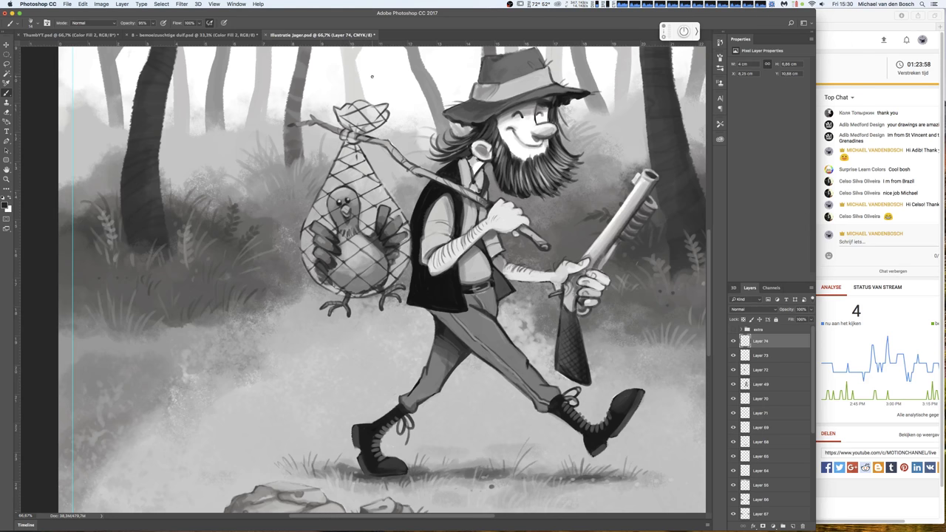
drag(339, 108, 386, 110)
- Erase small highlight spots on the bag's top knot on Layers 74 and 73
key(e)
mouse_move(373, 103)
mouse_down()
mouse_move(359, 104)
mouse_move(391, 109)
mouse_move(356, 107)
mouse_up()
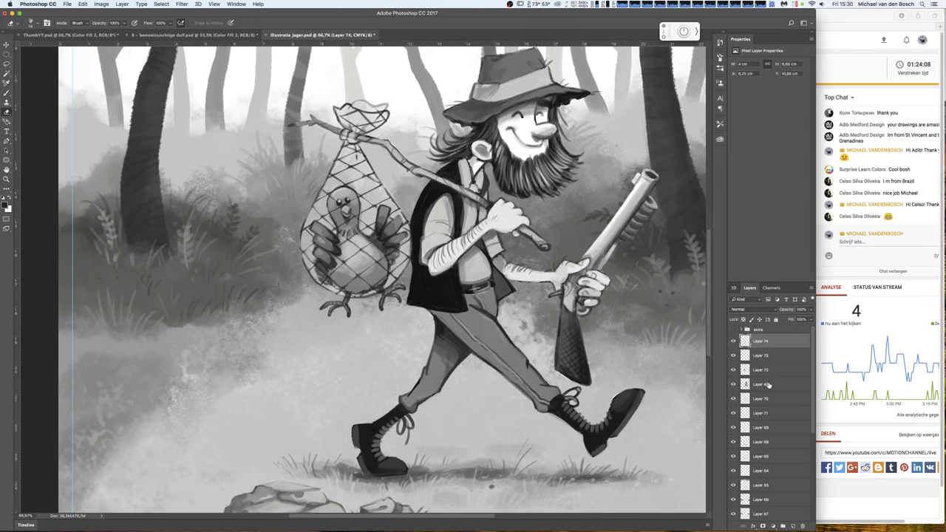
click(733, 384)
click(733, 385)
click(733, 370)
click(733, 369)
click(733, 355)
click(746, 356)
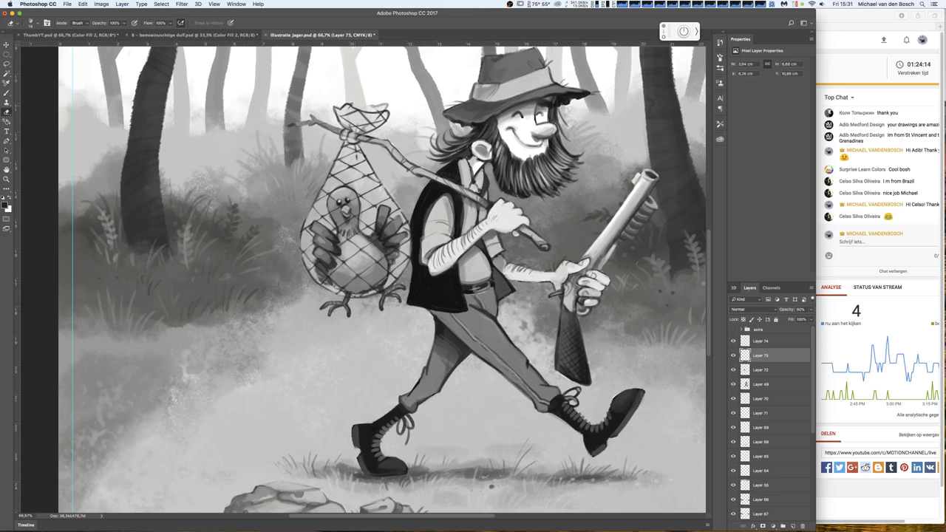
drag(365, 102, 390, 107)
- Toggle the hunter, turkey and net layers to compare them, then reselect Layer 74
click(734, 385)
click(734, 385)
click(734, 385)
click(733, 370)
click(733, 370)
click(733, 356)
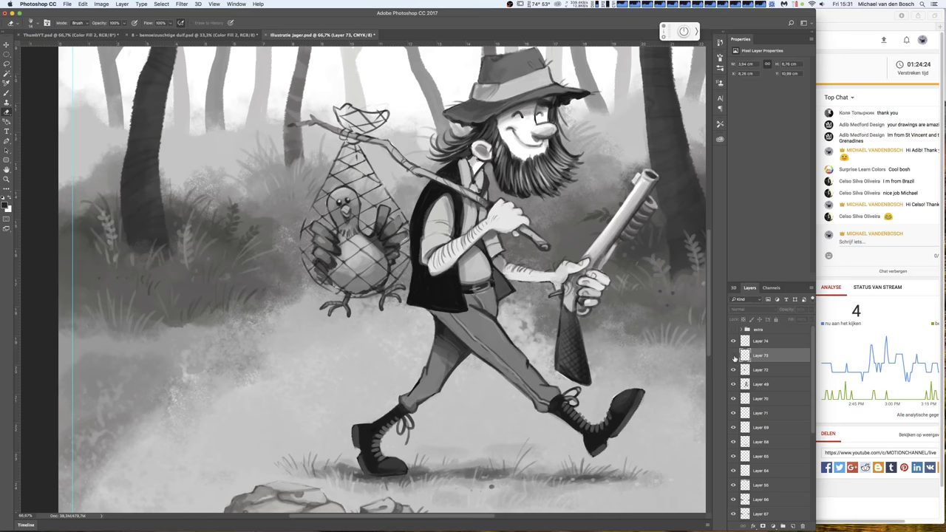
click(733, 355)
click(733, 340)
click(733, 341)
click(760, 342)
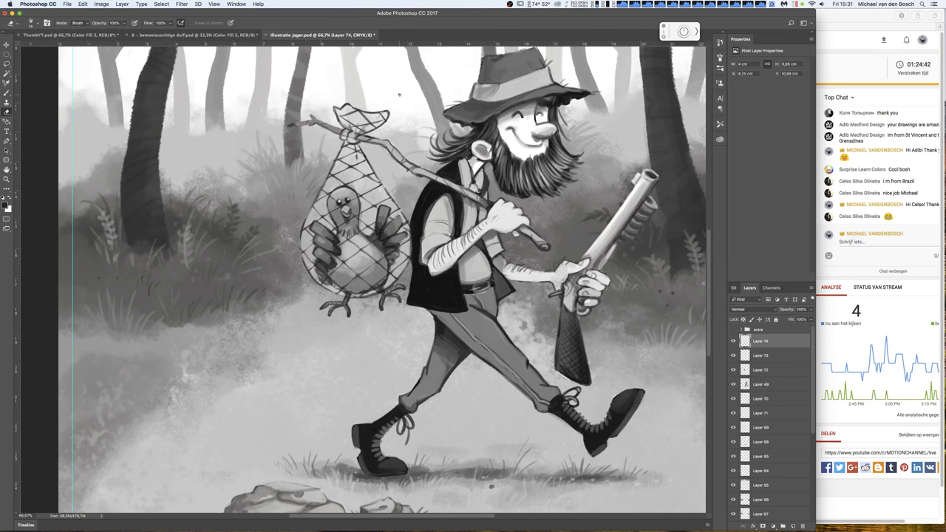
key(ctrl+plus)
- At 100% zoom, darken the net bag's top rim with the brush on Layer 74
scroll(467, 305, up, 5)
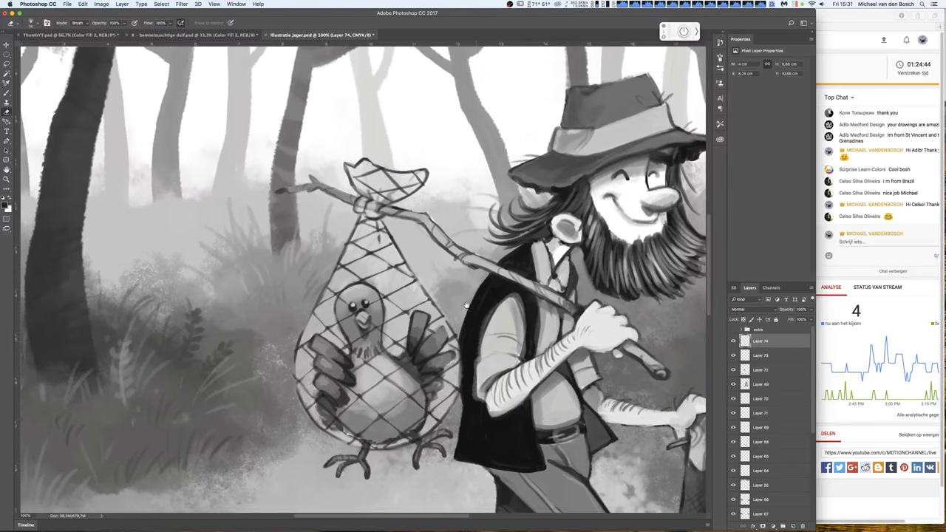
scroll(466, 305, up, 2)
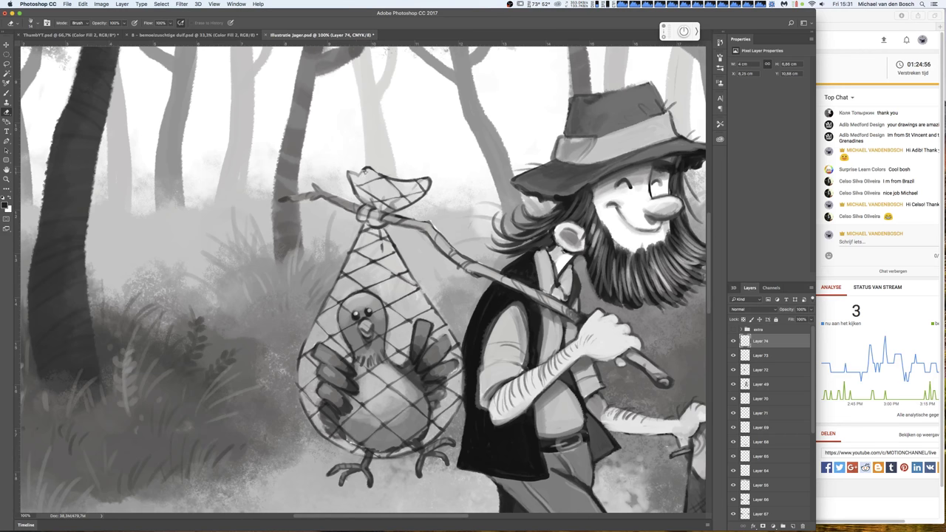
key(b)
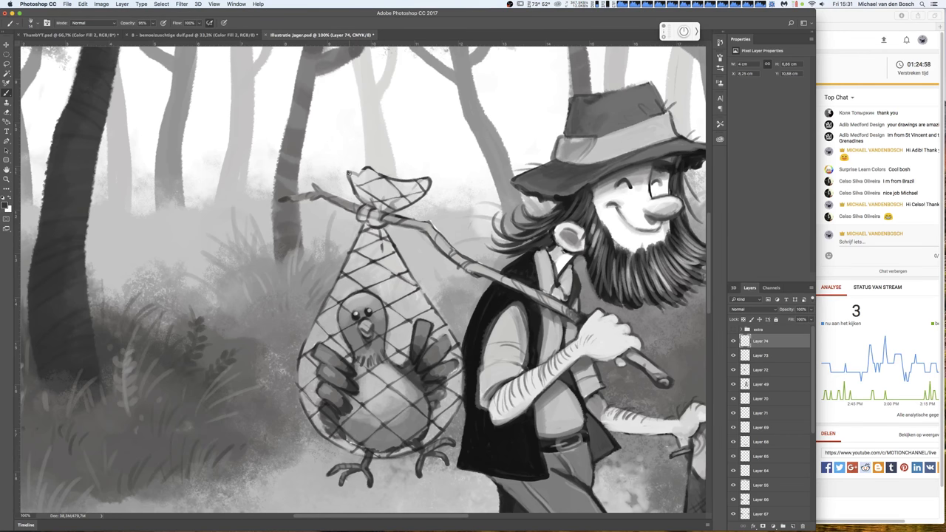
drag(348, 174, 367, 167)
- Erase a short stretch of the net's upper-left line to lighten it
click(734, 356)
click(734, 355)
click(759, 355)
key(e)
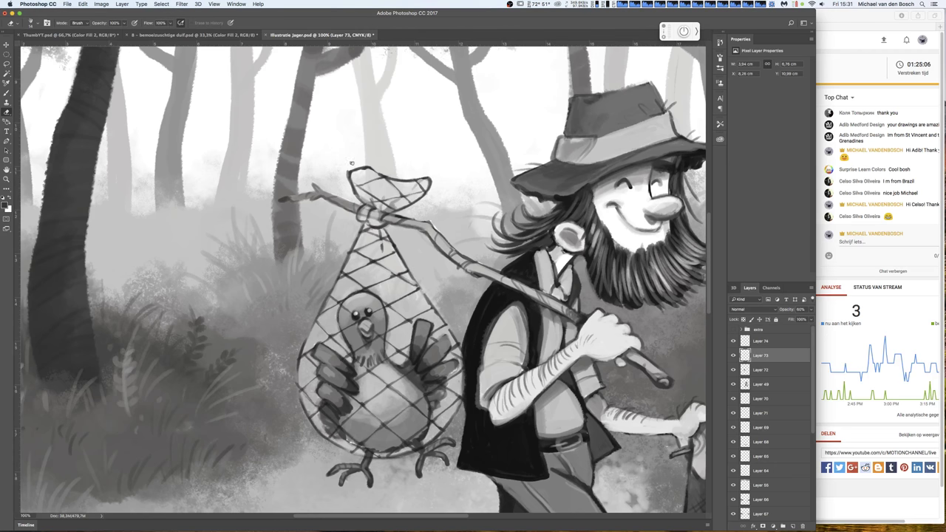
click(734, 356)
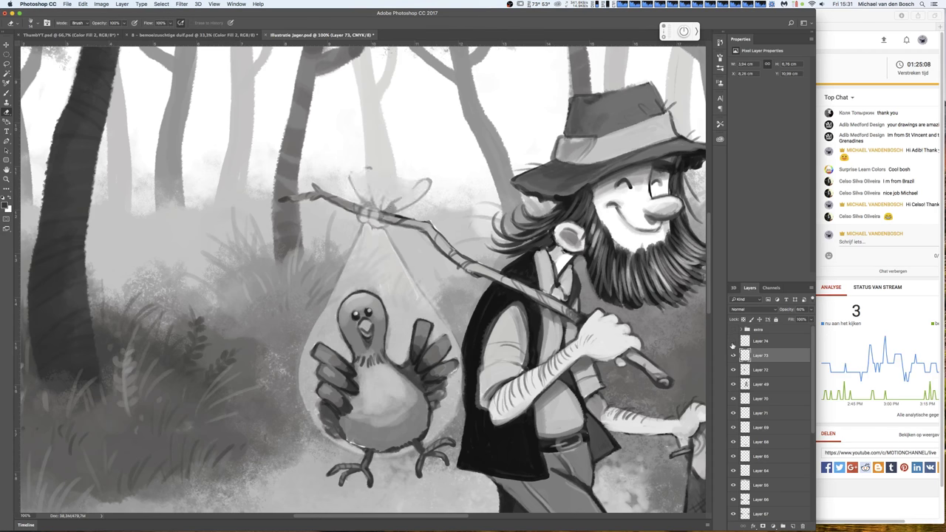
click(734, 356)
click(745, 341)
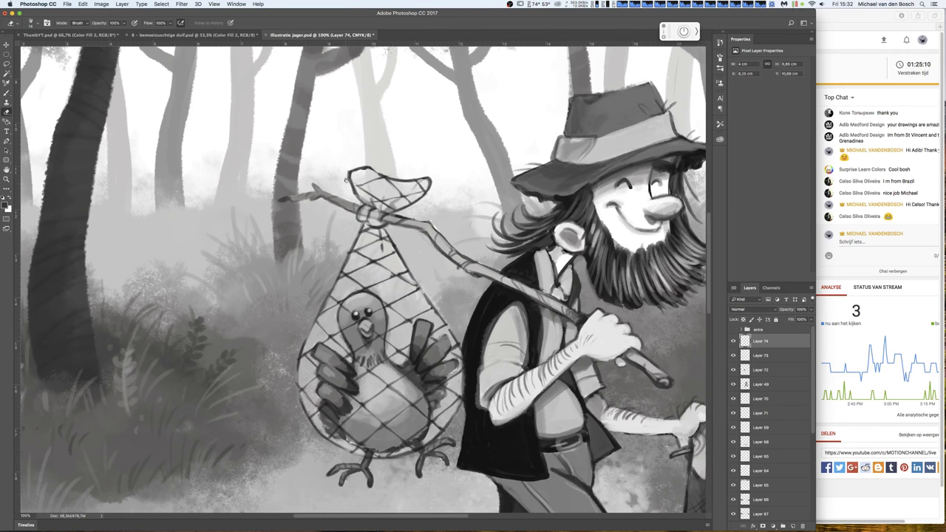
drag(356, 171, 368, 168)
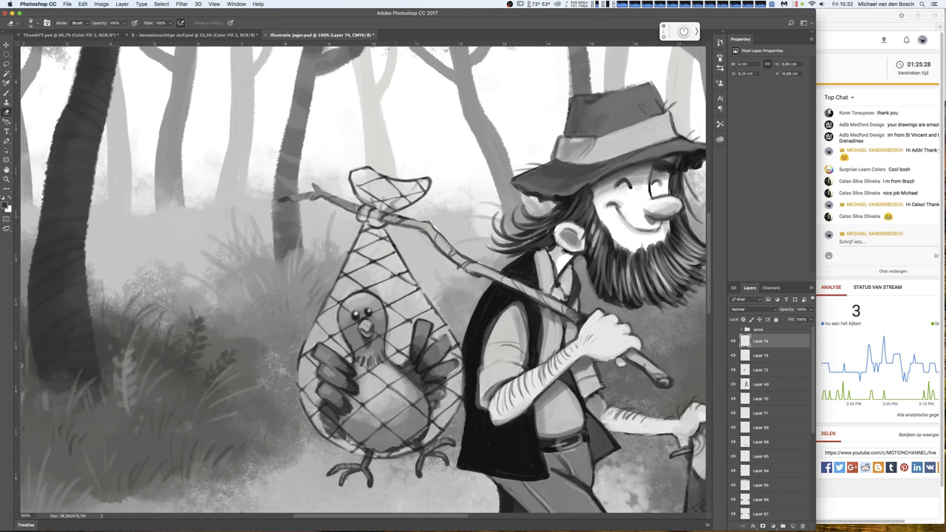
key(super+minus)
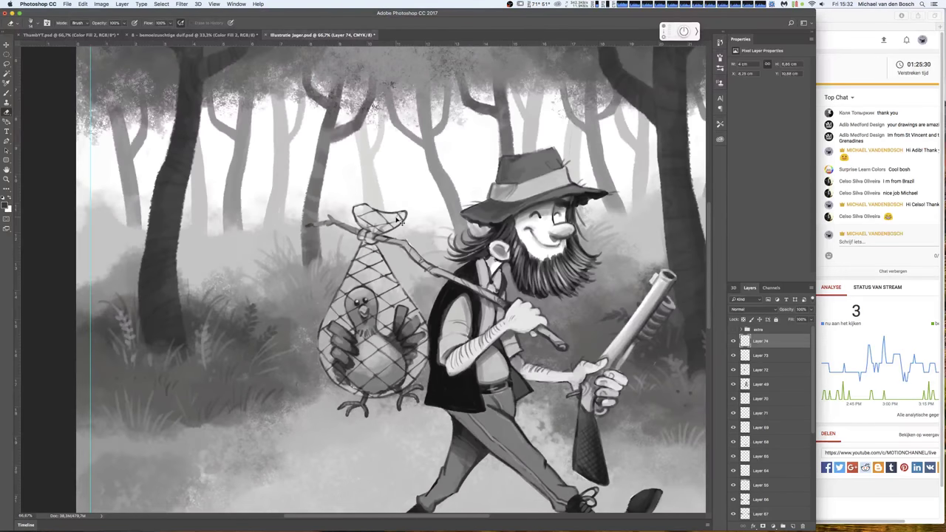
- Zoom out, select Layer 54 and lower its saturation through Hue/Saturation
key(super+minus)
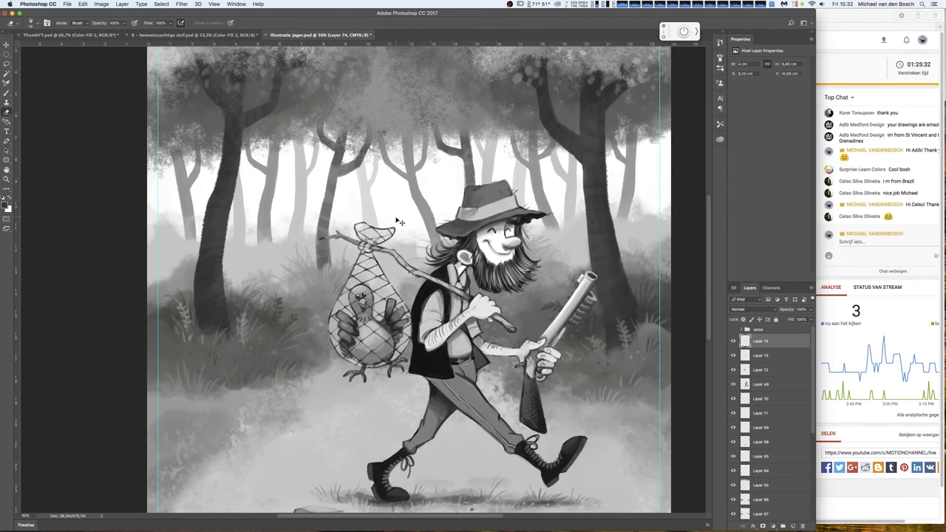
key(super+minus)
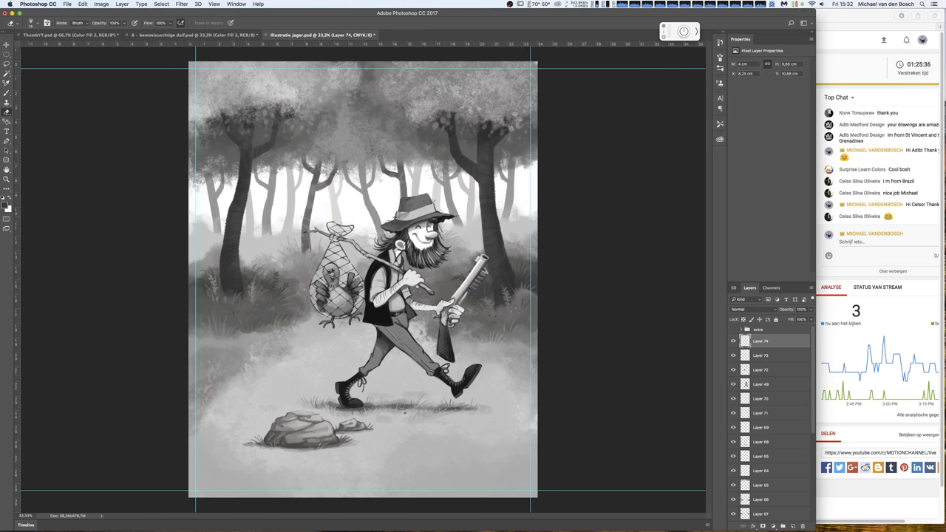
click(734, 370)
click(734, 370)
super+click(328, 435)
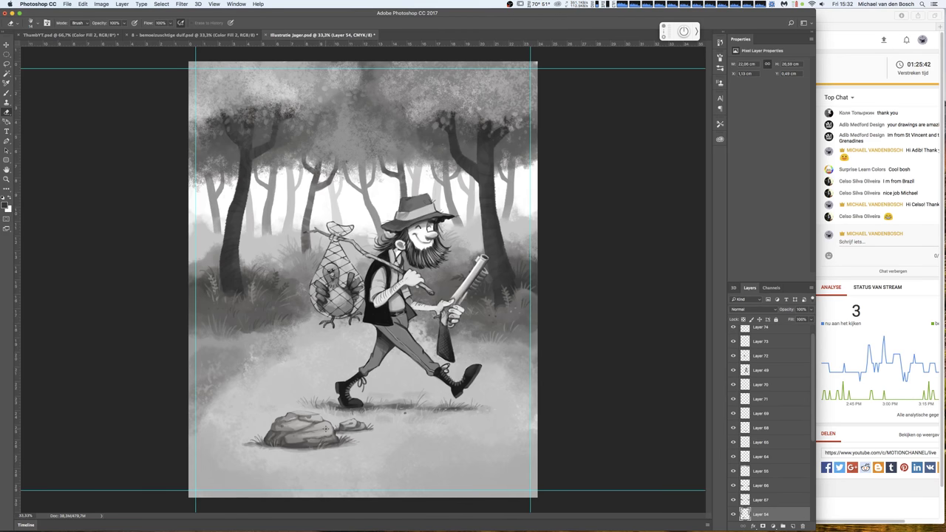
click(101, 4)
mouse_move(114, 23)
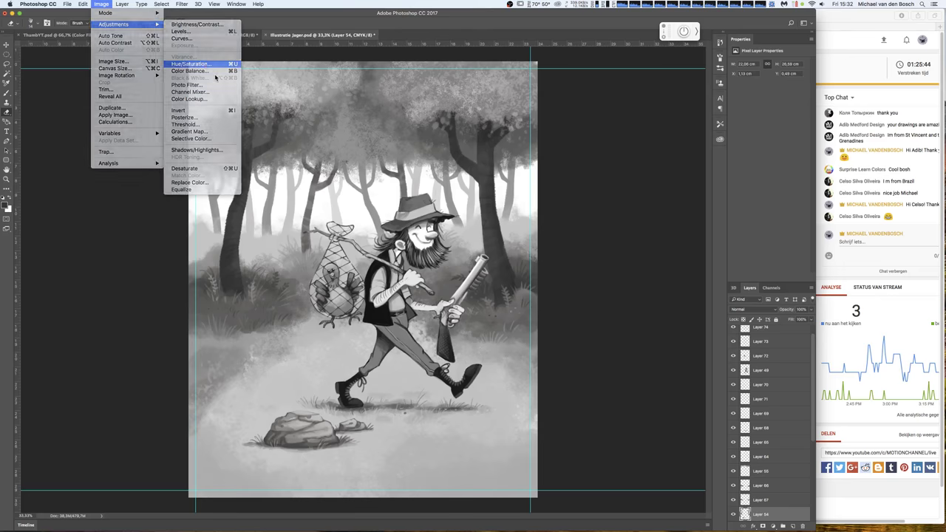
click(190, 64)
drag(728, 245, 632, 242)
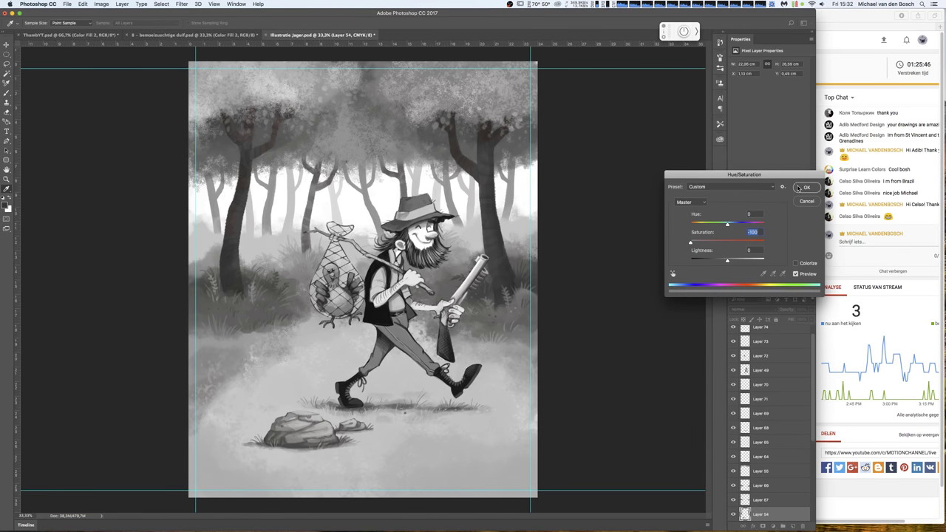
click(800, 187)
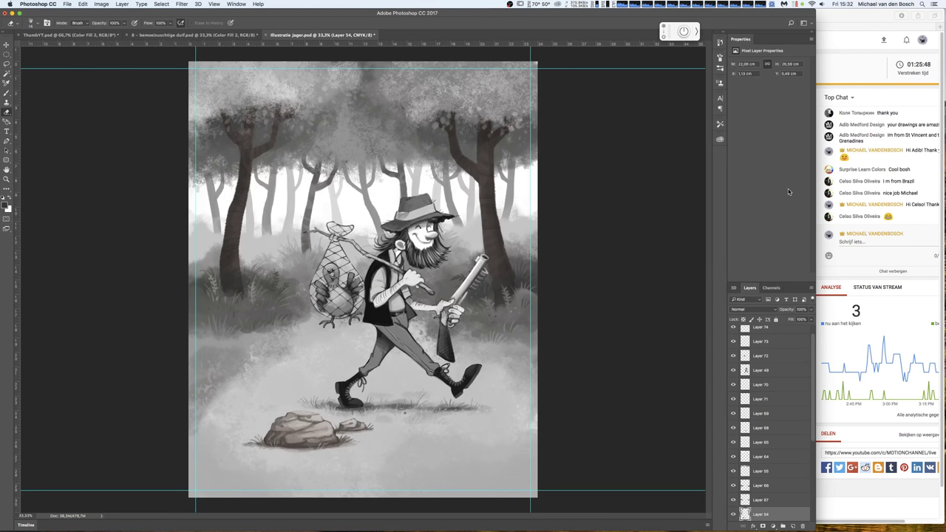
- Apply Hue/Saturation again with Saturation at -100 to make Layer 54 fully grayscale
click(101, 4)
mouse_move(114, 24)
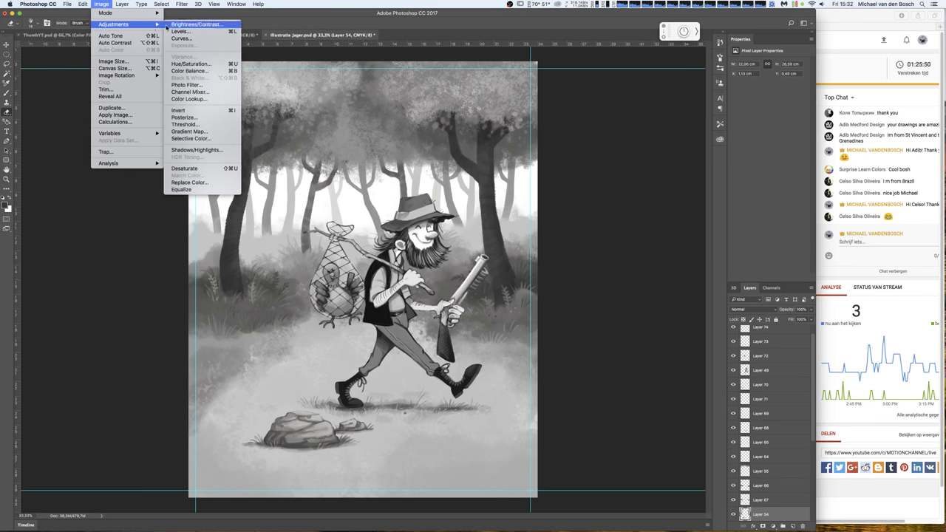
click(190, 65)
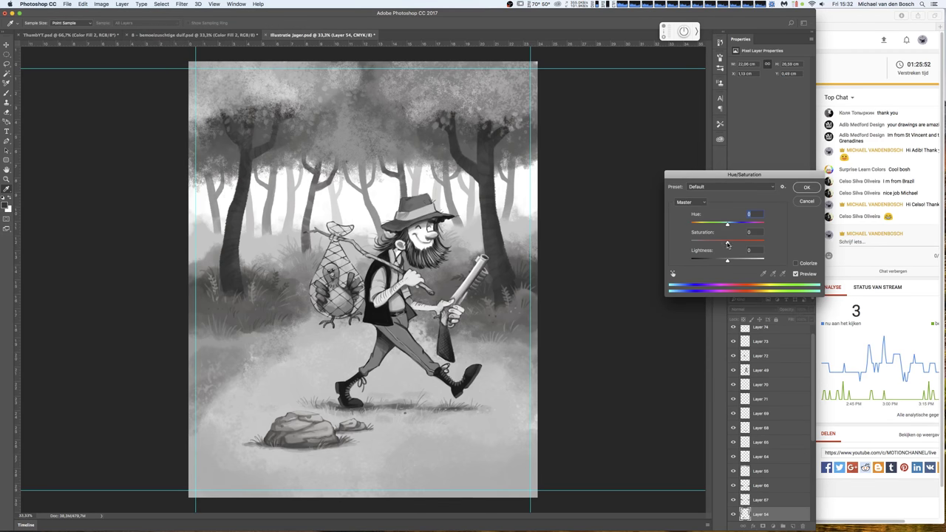
drag(726, 243, 670, 252)
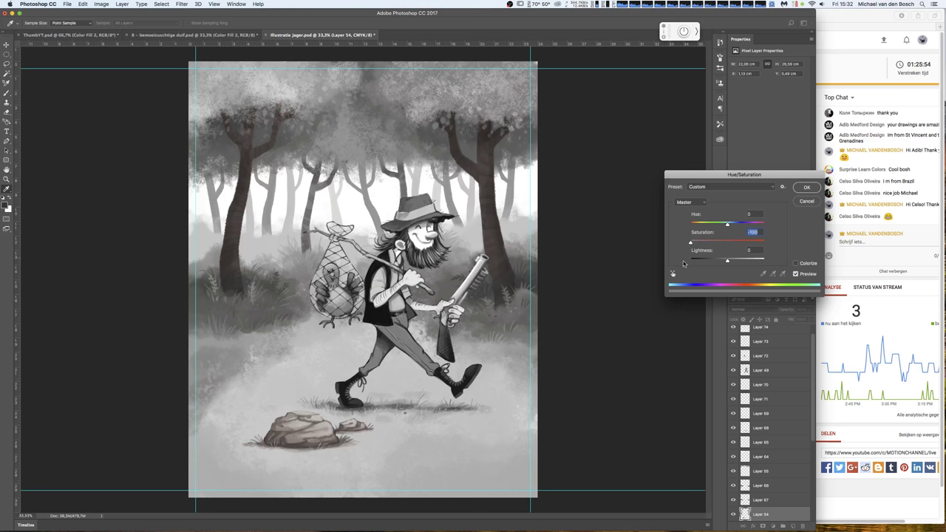
click(806, 201)
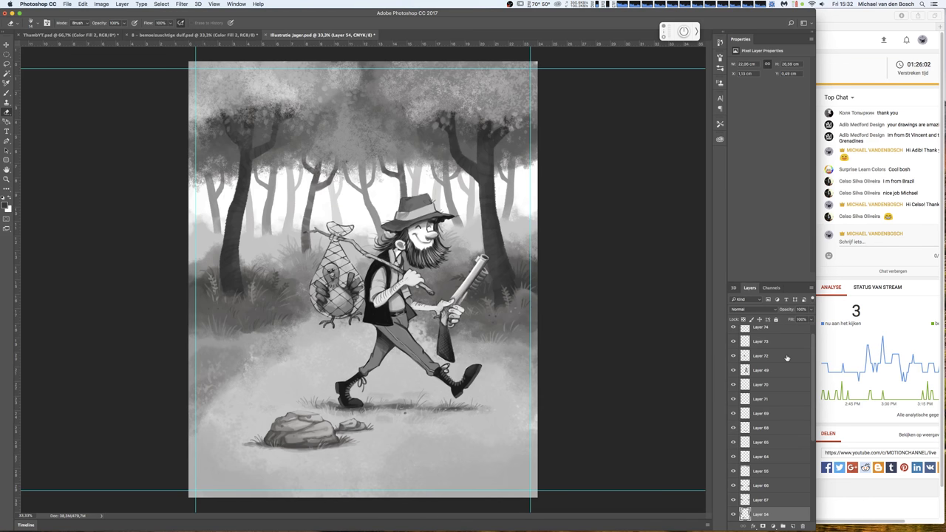
click(733, 369)
- Add a new Layer 75 placed just above the hunter layer
click(734, 366)
click(734, 369)
click(734, 369)
click(761, 369)
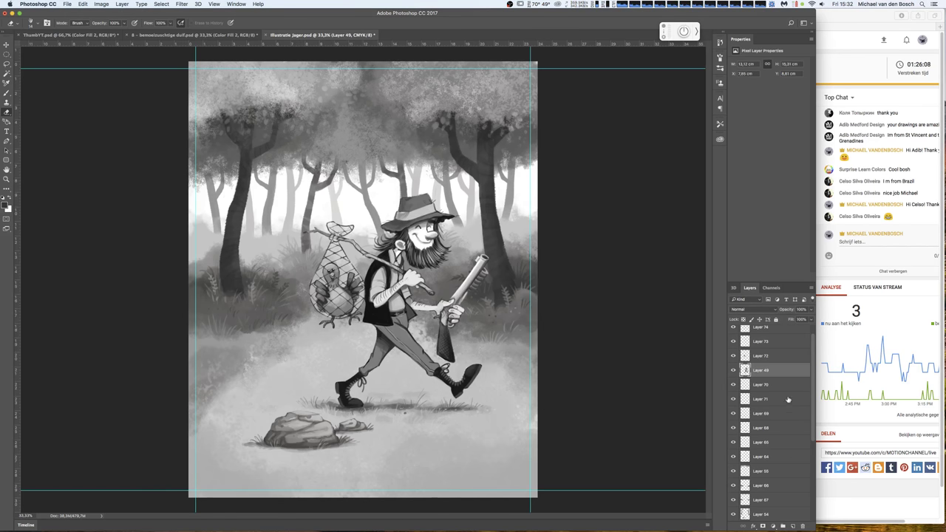
click(794, 522)
drag(783, 372, 782, 380)
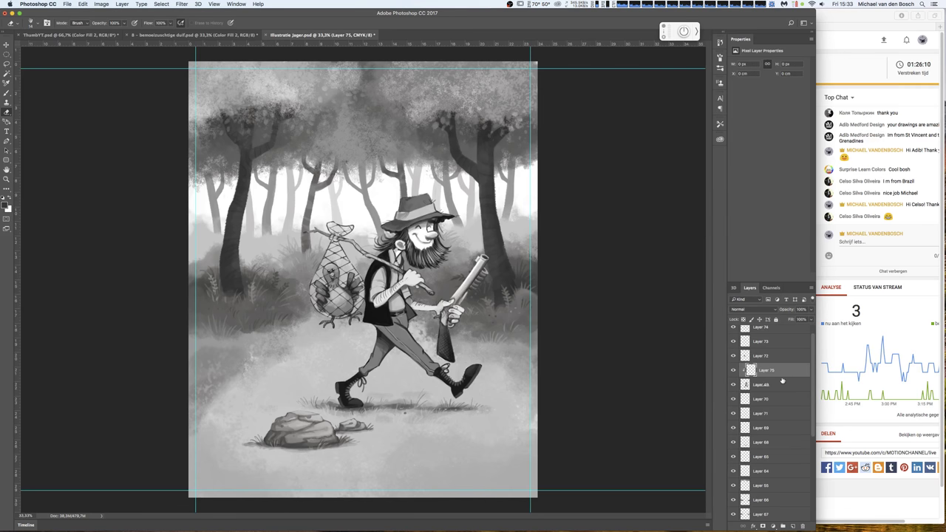
- Paint dark shading over the beard, raised arm, rifle stock, grip and hair under the hat
key(b)
right_click(382, 312)
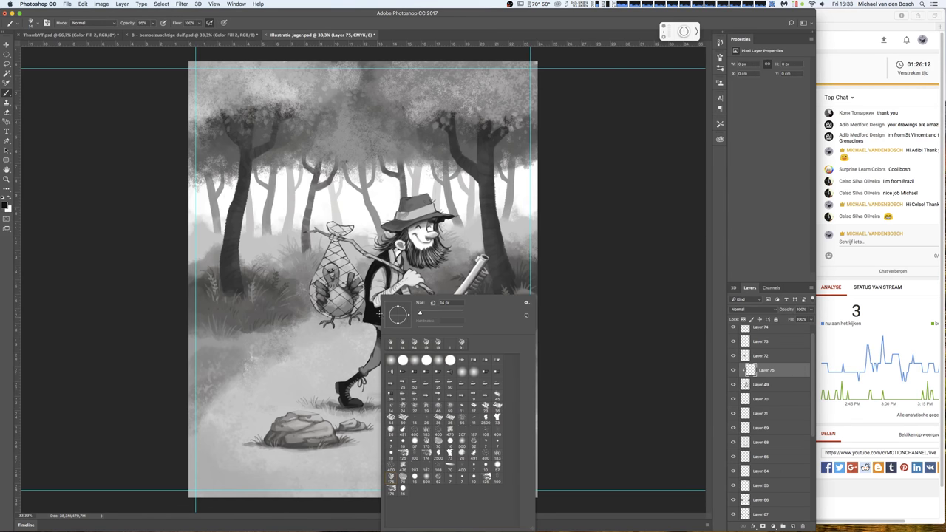
click(419, 261)
mouse_move(414, 263)
mouse_down()
mouse_move(448, 260)
mouse_move(432, 260)
mouse_up()
mouse_move(399, 292)
mouse_down()
mouse_move(369, 314)
mouse_move(392, 340)
mouse_move(373, 342)
mouse_move(376, 351)
mouse_move(436, 377)
mouse_up()
drag(458, 342, 437, 362)
mouse_move(454, 317)
mouse_down()
mouse_move(439, 347)
mouse_move(457, 330)
mouse_move(441, 305)
mouse_move(421, 313)
mouse_move(473, 289)
mouse_move(490, 260)
mouse_up()
mouse_move(466, 293)
mouse_down()
mouse_move(458, 313)
mouse_move(461, 296)
mouse_move(446, 301)
mouse_move(449, 311)
mouse_up()
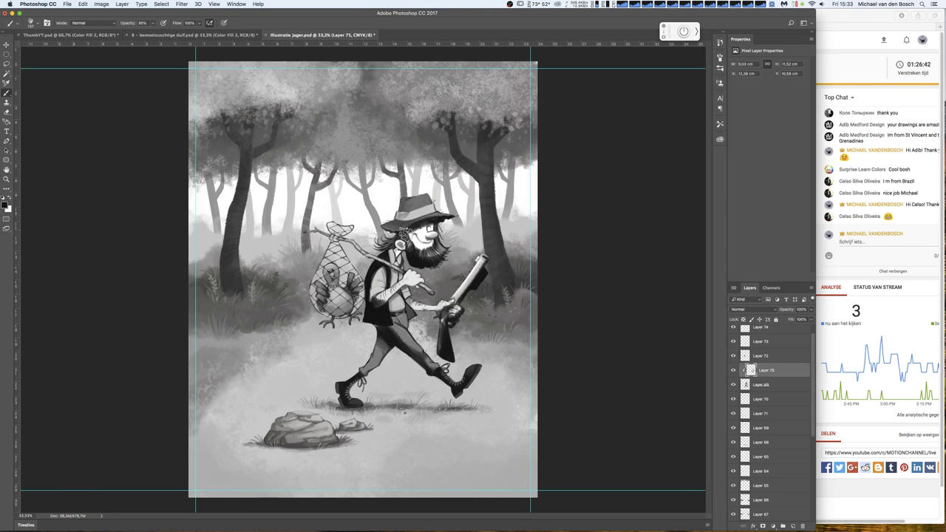
mouse_move(410, 225)
mouse_down()
mouse_move(405, 247)
mouse_move(408, 230)
mouse_move(436, 237)
mouse_move(425, 222)
mouse_move(399, 258)
mouse_move(391, 255)
mouse_move(406, 247)
mouse_move(390, 232)
mouse_move(402, 221)
mouse_move(401, 199)
mouse_move(417, 210)
mouse_move(433, 200)
mouse_up()
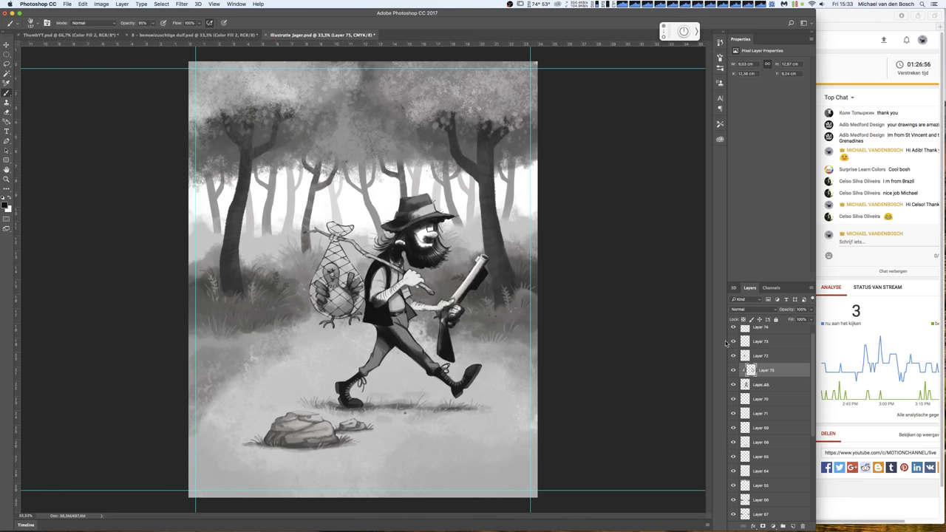
- Fade Layer 75's shading to about 32% opacity and zoom in
click(811, 309)
drag(801, 318, 787, 320)
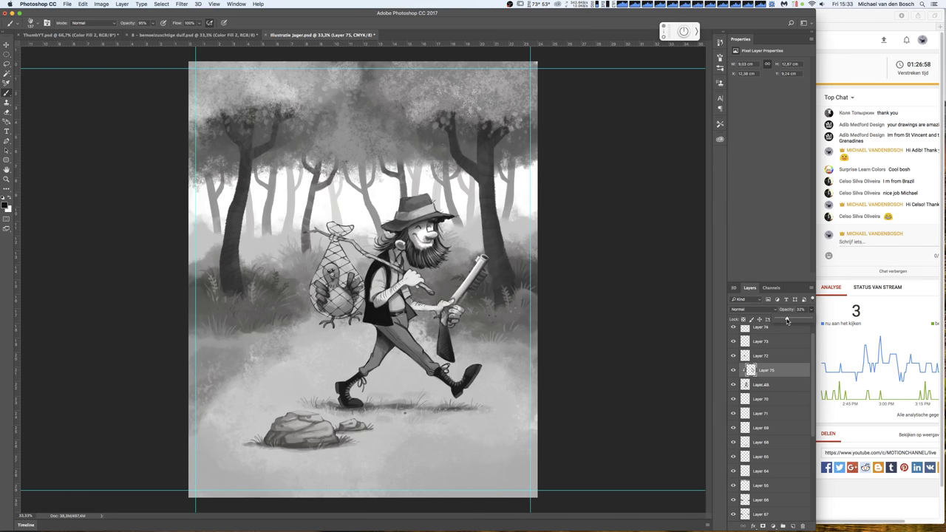
key(ctrl+plus)
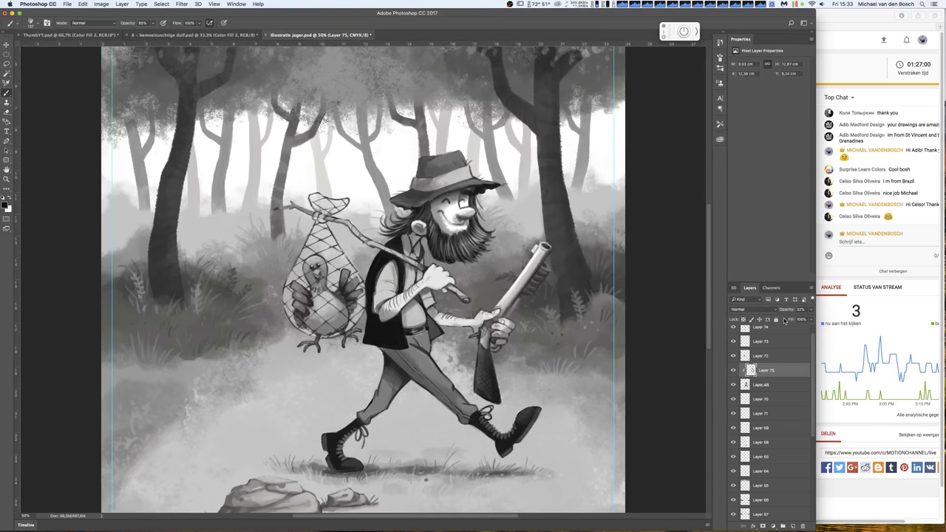
- Paint dark strokes on the hunter's arm, sleeve, trouser leg and vest, plus one under the turkey
drag(370, 275, 384, 314)
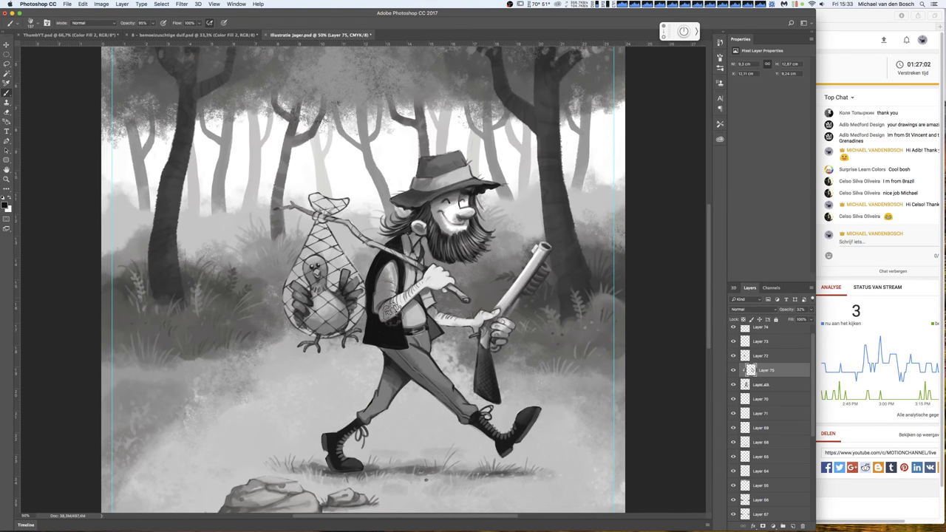
right_click(396, 293)
click(380, 307)
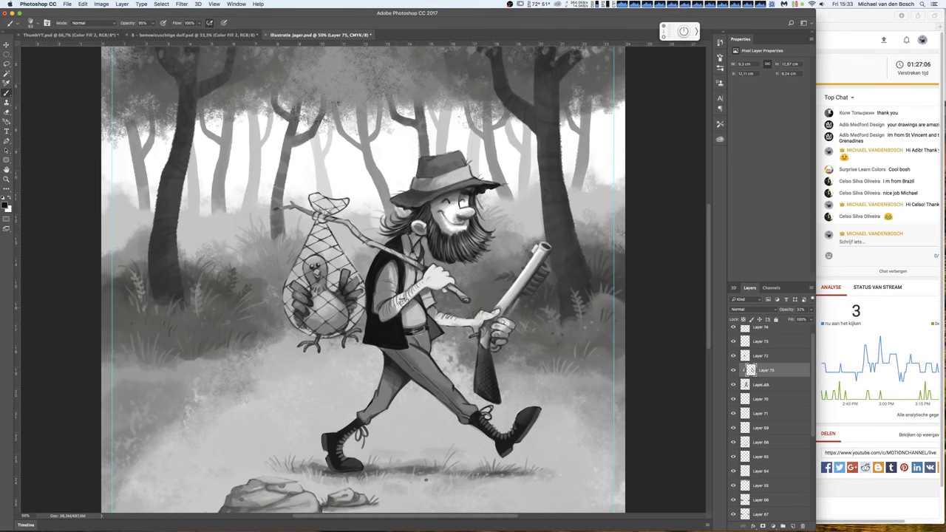
mouse_move(399, 298)
mouse_down()
mouse_move(408, 305)
mouse_move(430, 283)
mouse_move(442, 286)
mouse_move(429, 275)
mouse_up()
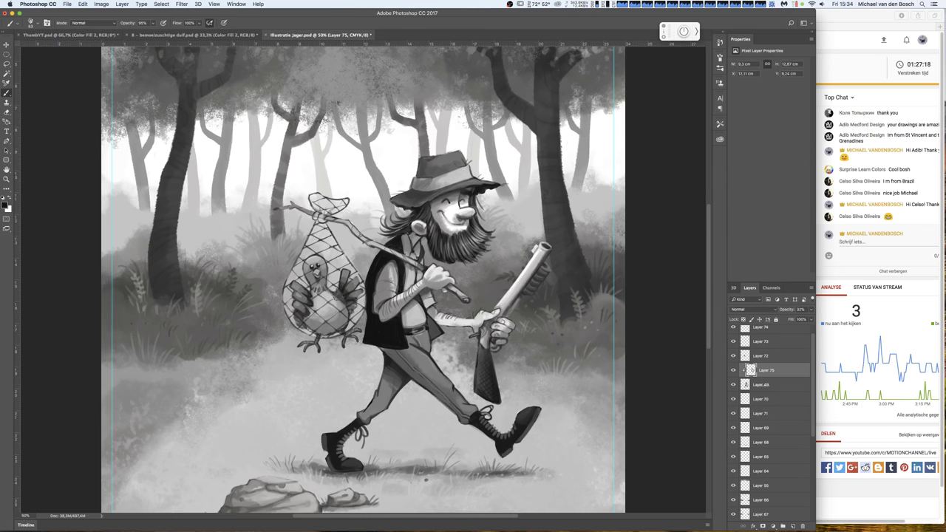
drag(360, 417, 385, 390)
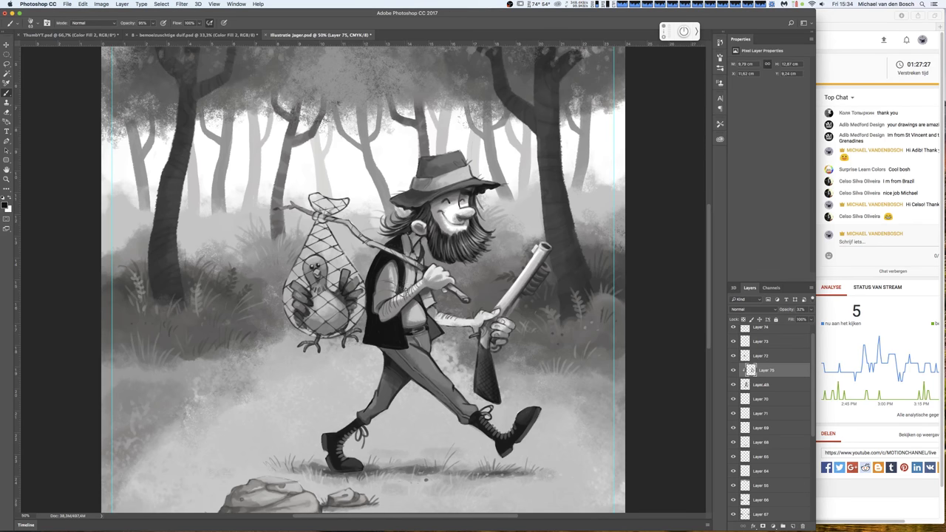
drag(404, 294, 409, 268)
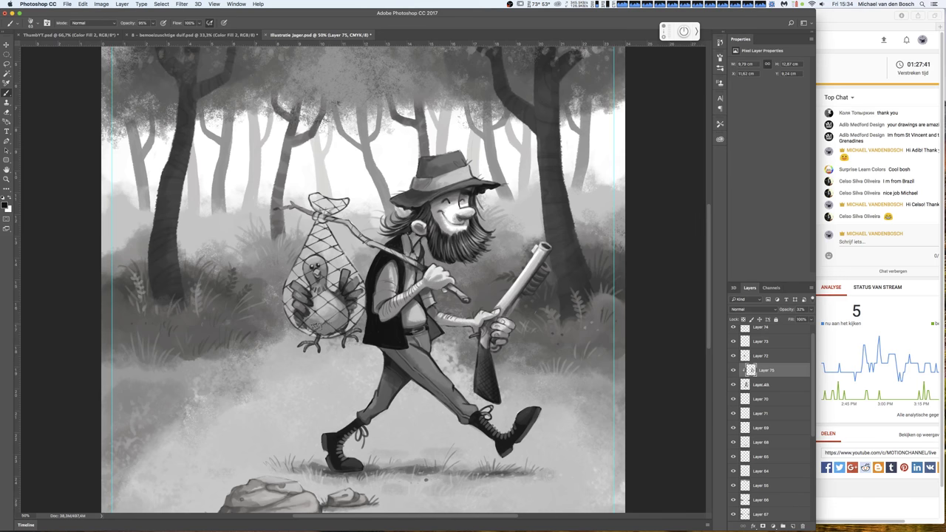
drag(318, 325, 310, 327)
- Add a new layer clipped to the turkey's Layer 72
click(733, 355)
click(733, 355)
click(776, 356)
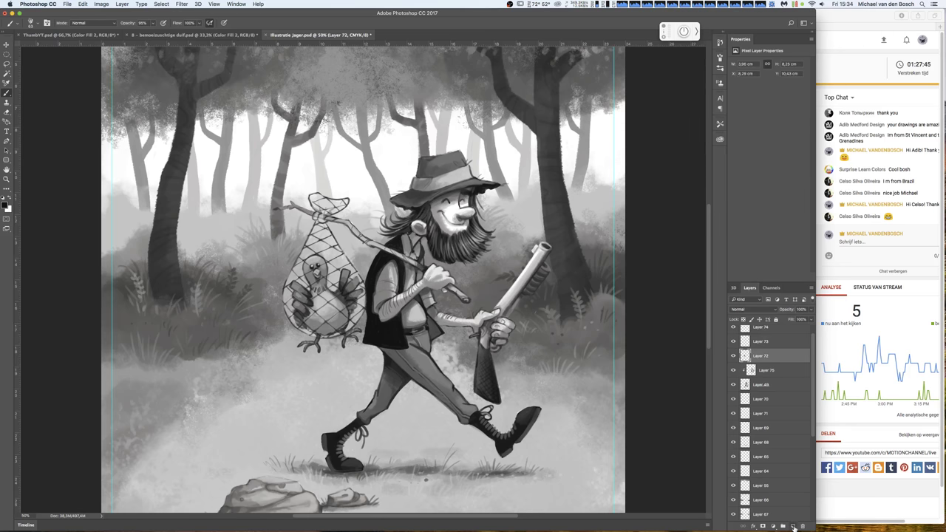
click(793, 526)
alt+click(788, 360)
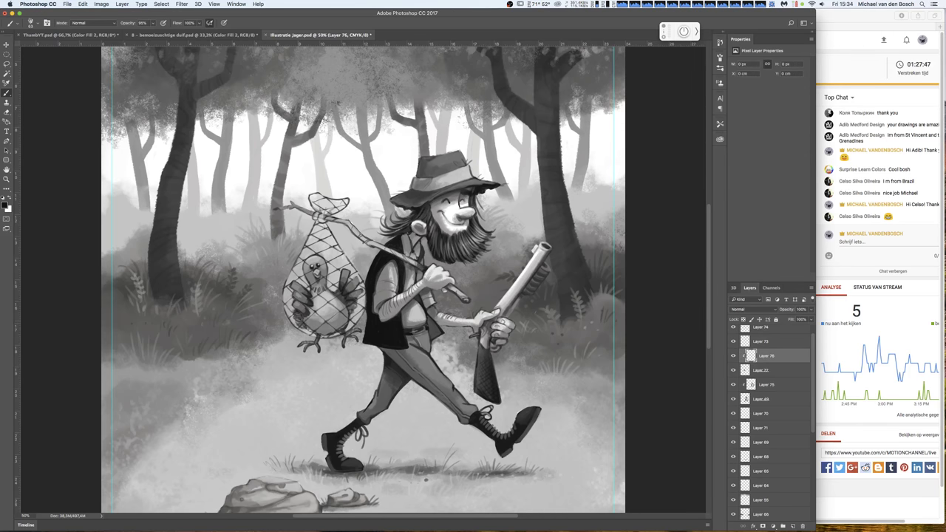
- Shade the turkey's body, wings, neck and sides on the clipped layer
mouse_move(295, 310)
mouse_down()
mouse_move(325, 350)
mouse_move(347, 340)
mouse_move(320, 319)
mouse_move(331, 327)
mouse_move(318, 334)
mouse_move(306, 324)
mouse_move(320, 320)
mouse_up()
mouse_move(358, 302)
mouse_down()
mouse_move(347, 312)
mouse_move(340, 305)
mouse_up()
mouse_move(365, 285)
mouse_down()
mouse_move(350, 303)
mouse_move(303, 310)
mouse_up()
drag(318, 293, 309, 308)
drag(309, 260, 311, 289)
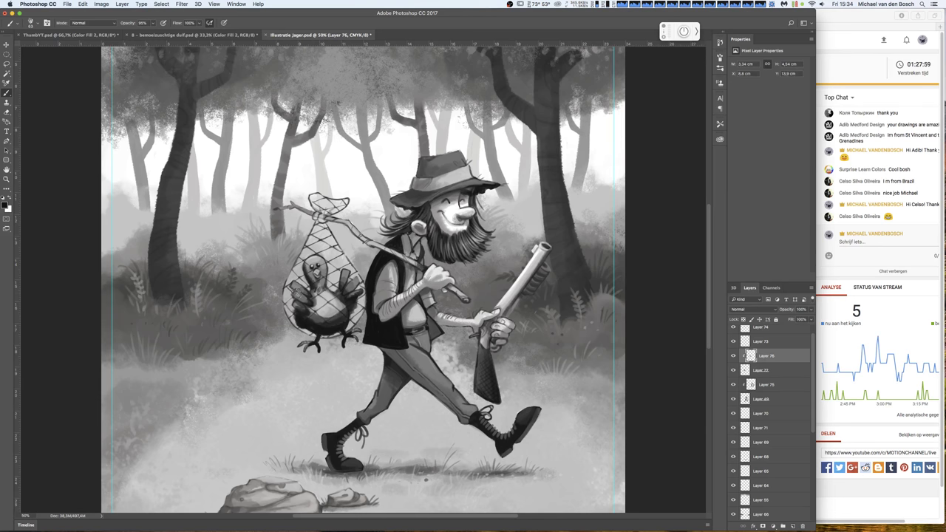
mouse_move(341, 293)
mouse_down()
mouse_move(338, 319)
mouse_move(334, 310)
mouse_up()
- Paint a lighter turkey breast, fade the shading layer, and add Layer 77 above Layer 75
right_click(327, 266)
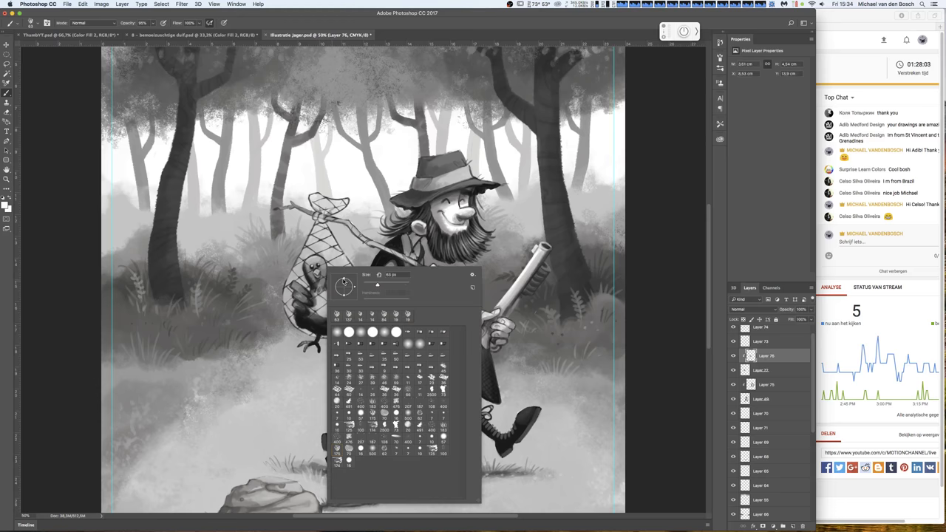
drag(394, 285, 399, 285)
click(315, 269)
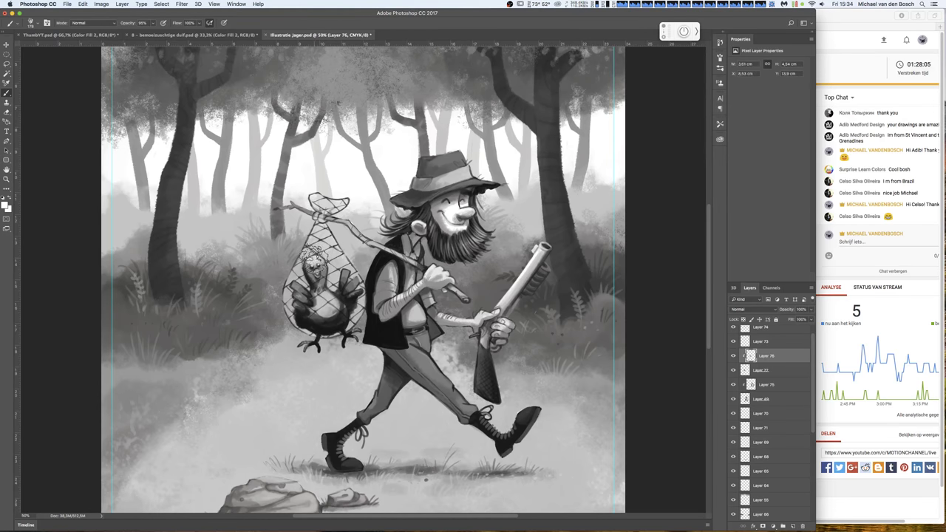
mouse_move(317, 289)
mouse_down()
mouse_move(334, 309)
mouse_move(303, 275)
mouse_up()
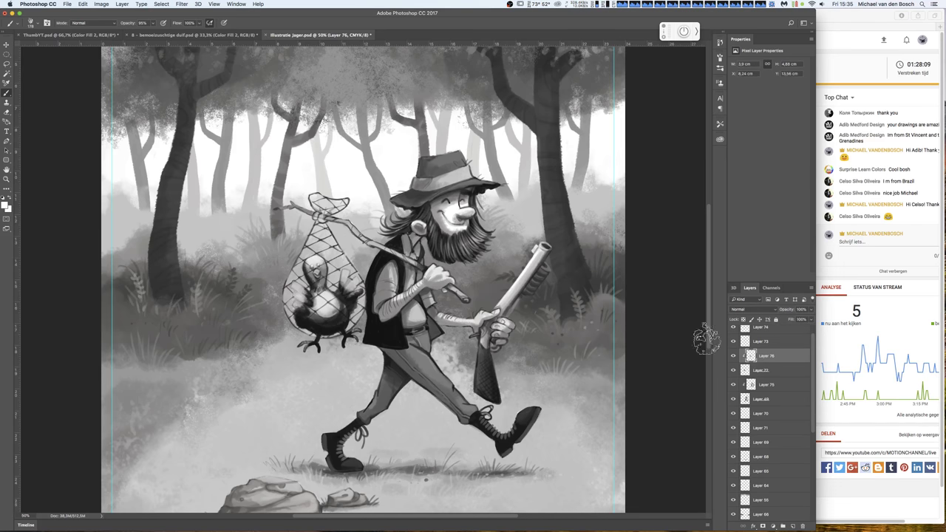
drag(803, 317, 783, 319)
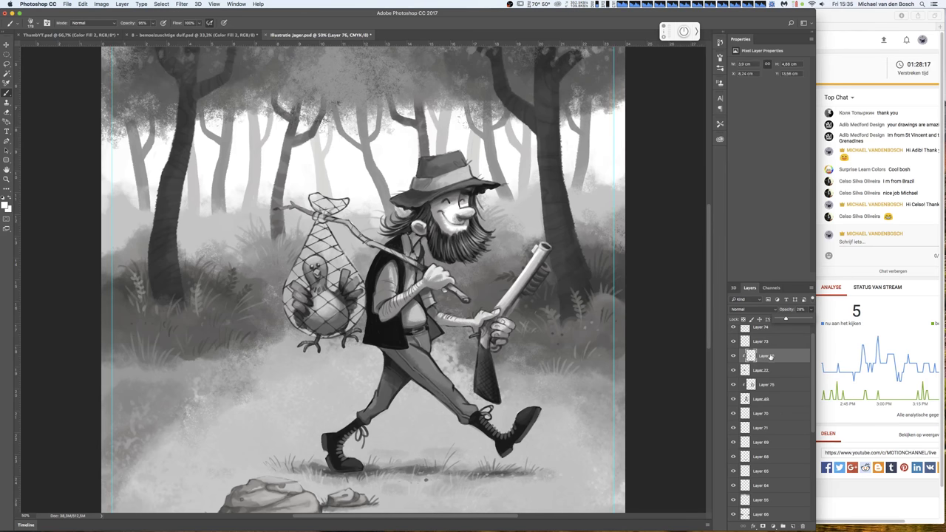
click(781, 385)
click(793, 525)
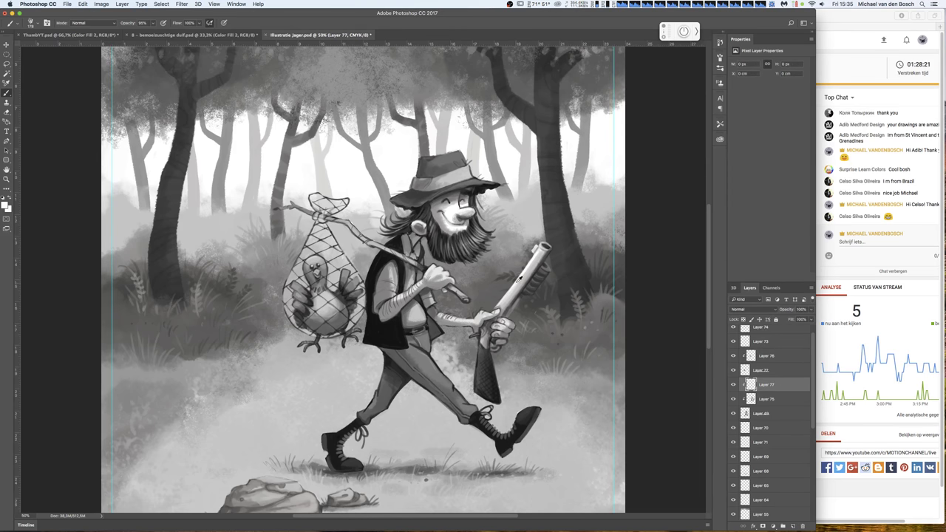
- Paint faint light strokes on the hunter's trousers, hat, hair and hand on Layer 77
mouse_move(447, 358)
mouse_down()
mouse_move(495, 419)
mouse_move(520, 412)
mouse_move(508, 347)
mouse_up()
mouse_move(514, 296)
mouse_down()
mouse_move(537, 231)
mouse_move(485, 227)
mouse_move(488, 244)
mouse_move(451, 244)
mouse_move(479, 222)
mouse_move(459, 210)
mouse_move(454, 219)
mouse_move(470, 200)
mouse_up()
mouse_move(470, 161)
mouse_down()
mouse_move(448, 149)
mouse_move(471, 170)
mouse_up()
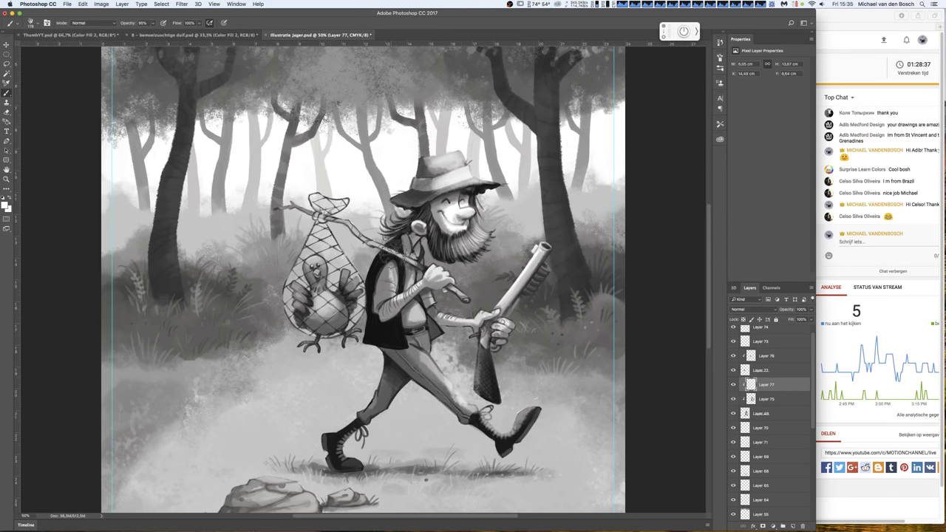
drag(382, 238, 366, 262)
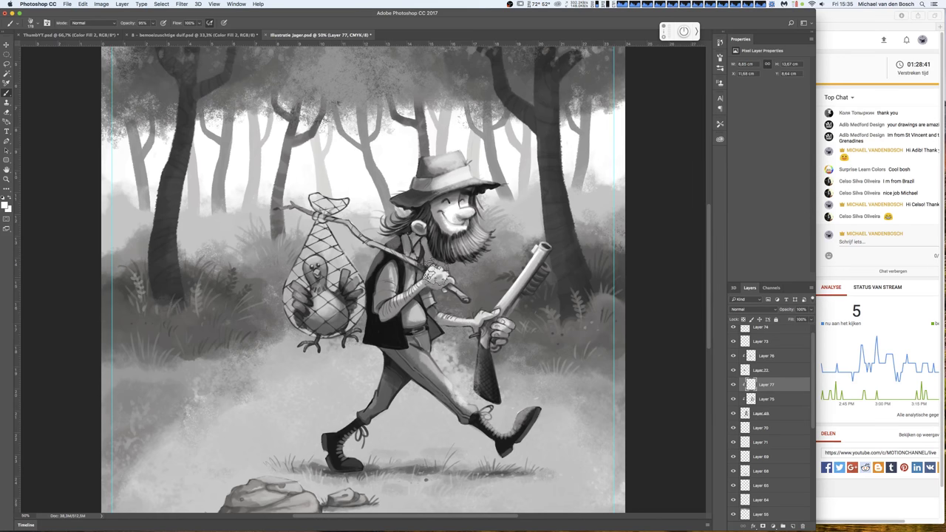
drag(432, 270, 456, 266)
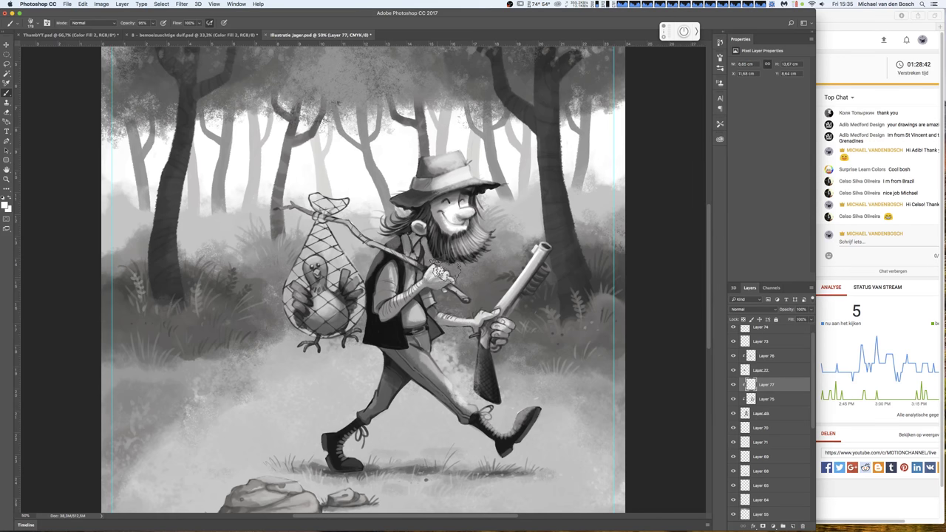
- Dab near the boot, fade Layer 77 to about 22%, then set a 15 px brush on Layer 49
right_click(438, 264)
click(398, 297)
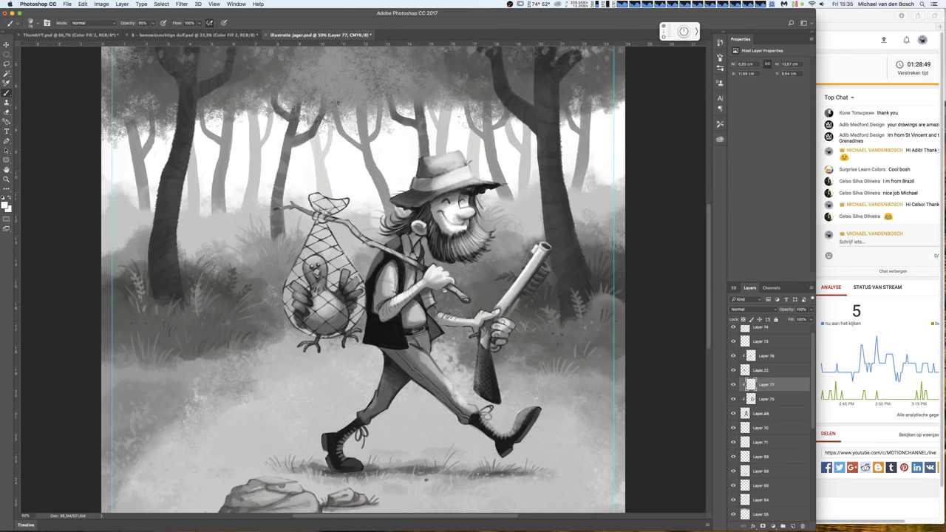
click(360, 456)
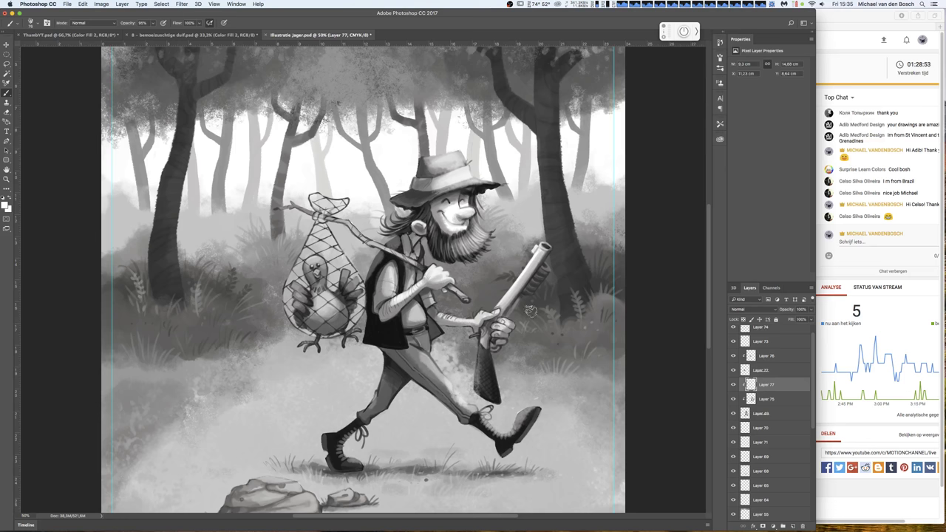
drag(812, 311, 782, 322)
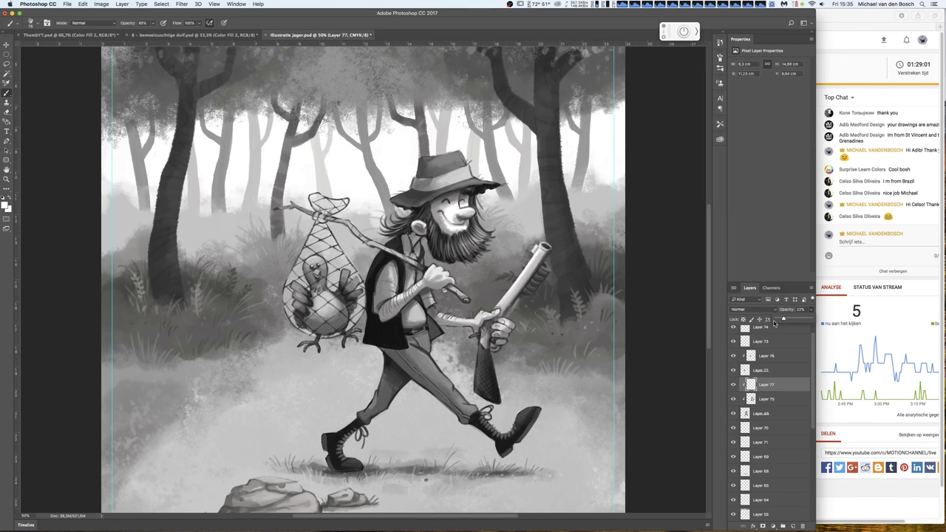
click(766, 408)
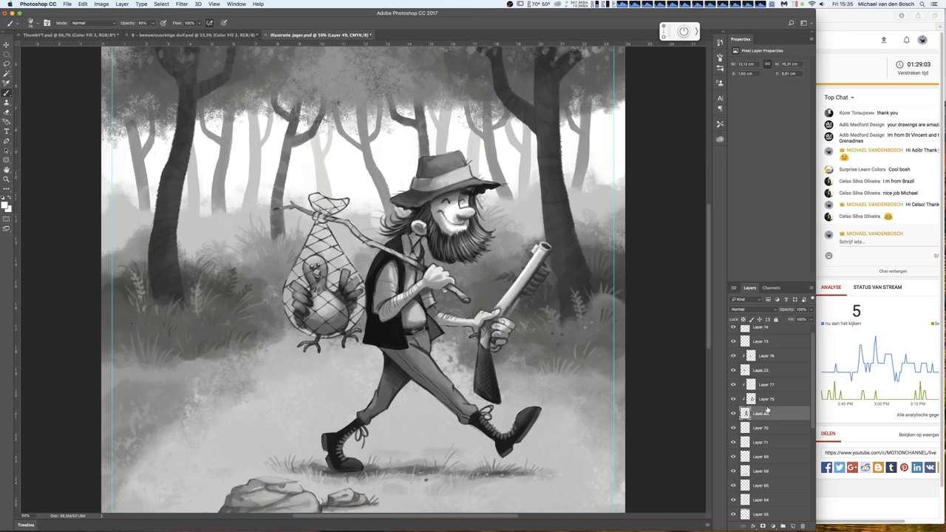
right_click(516, 327)
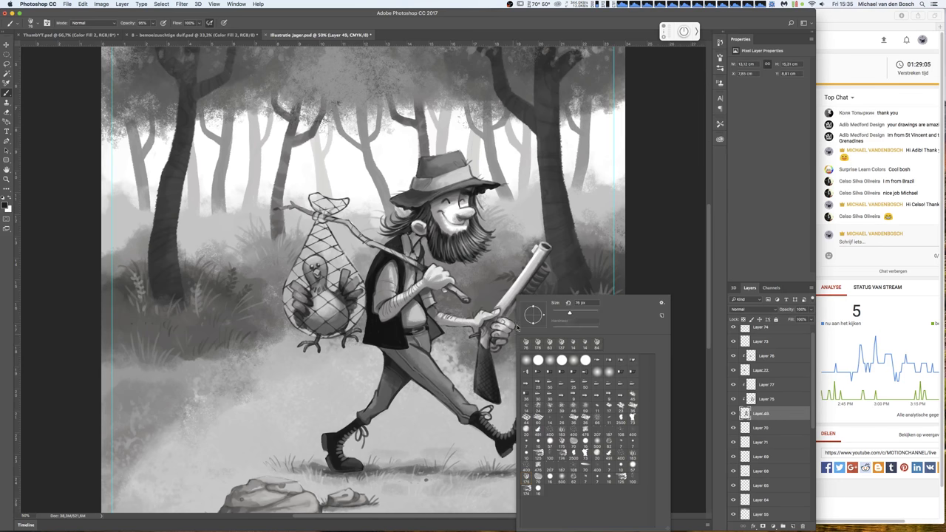
drag(565, 313, 553, 312)
key(Return)
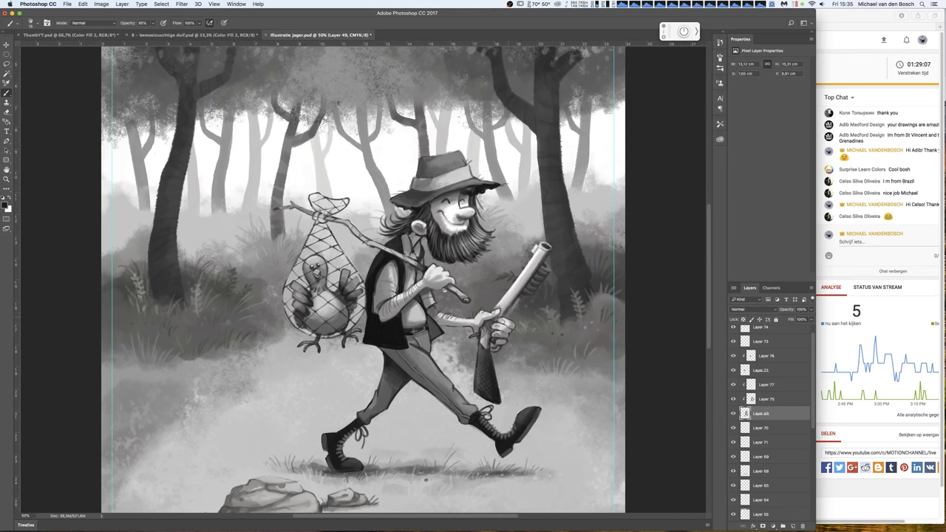
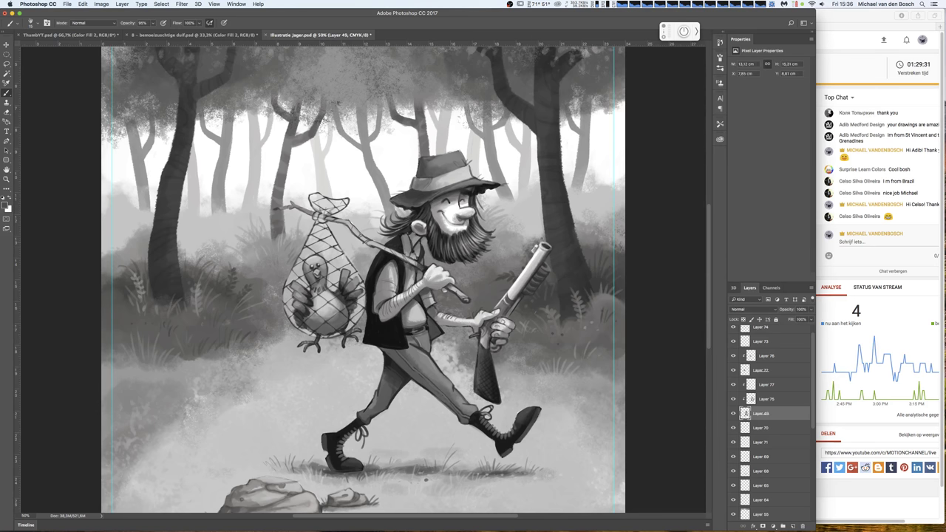
- Sample three grey tones near the gun, then zoom out to view the whole painting
alt+click(550, 247)
alt+click(551, 243)
alt+click(550, 267)
key(ctrl+minus)
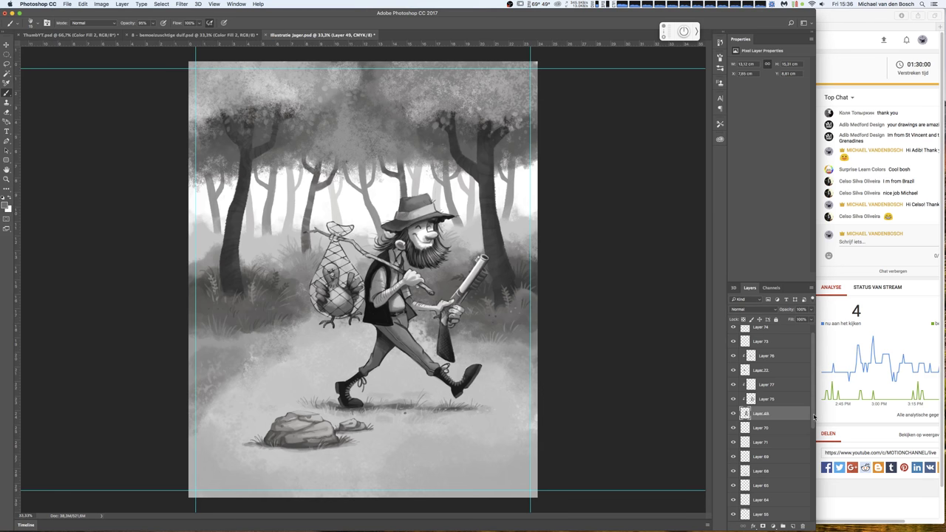
scroll(811, 428, down, 2)
scroll(809, 443, down, 2)
scroll(809, 448, down, 1)
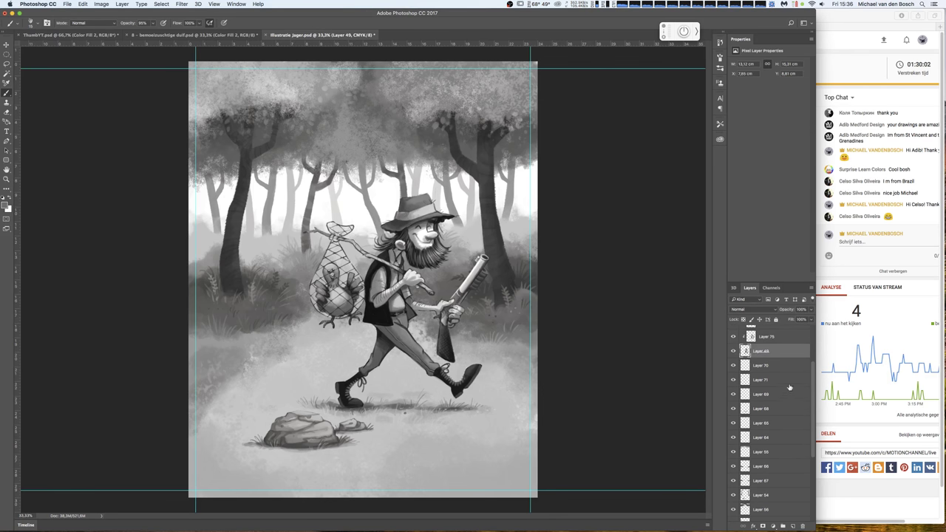
- Compare layer visibility, add Layer 78 above Layer 65, and pick a bush brush
click(734, 407)
click(734, 408)
click(733, 423)
click(734, 425)
click(773, 422)
click(793, 526)
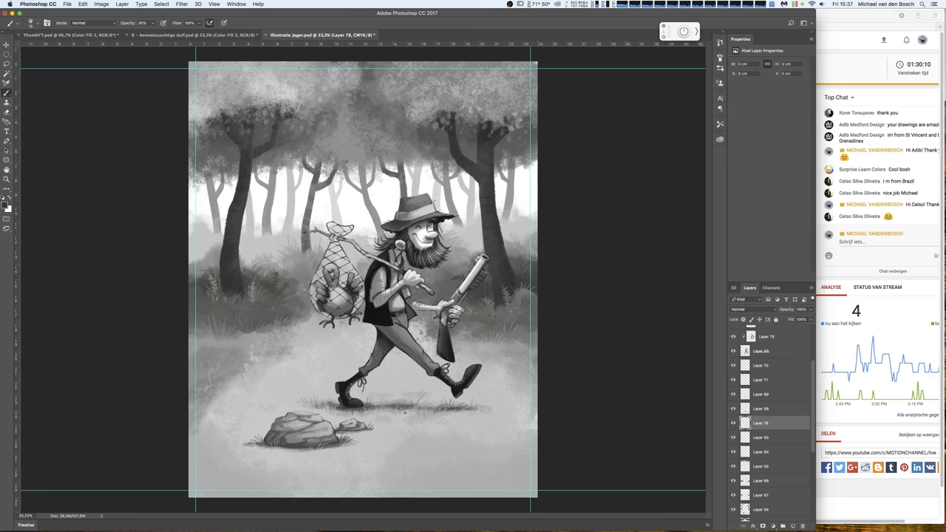
right_click(241, 288)
click(201, 360)
- Paint dark bushes along the left edge and in both bottom corners with a larger brush
mouse_move(193, 356)
mouse_down()
mouse_move(198, 380)
mouse_move(230, 356)
mouse_move(259, 374)
mouse_move(218, 378)
mouse_move(196, 399)
mouse_move(281, 378)
mouse_up()
right_click(285, 371)
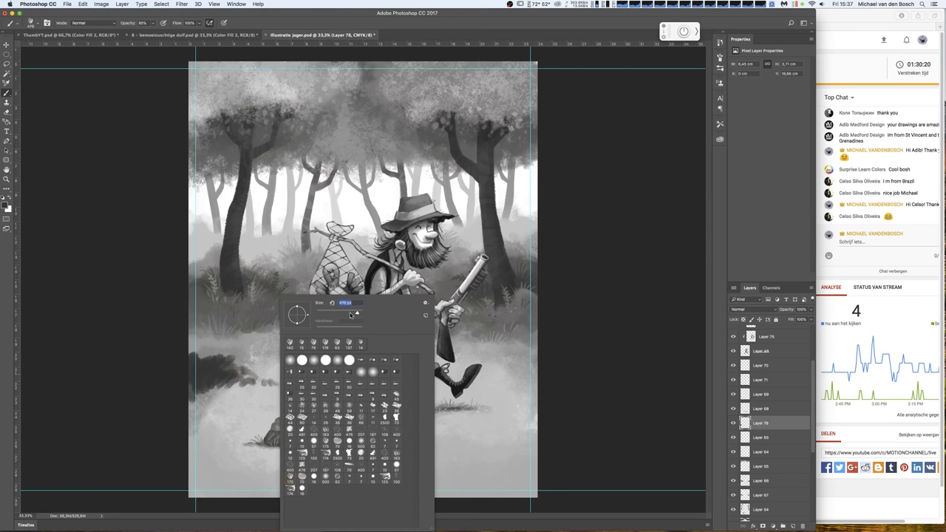
drag(345, 313, 355, 314)
click(232, 374)
right_click(260, 371)
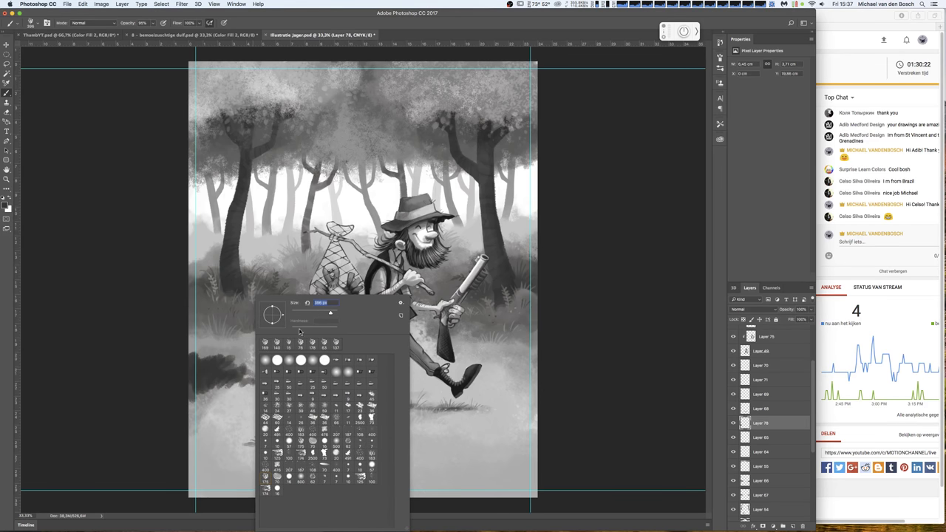
click(229, 377)
mouse_move(229, 377)
mouse_down()
mouse_move(270, 386)
mouse_move(203, 399)
mouse_up()
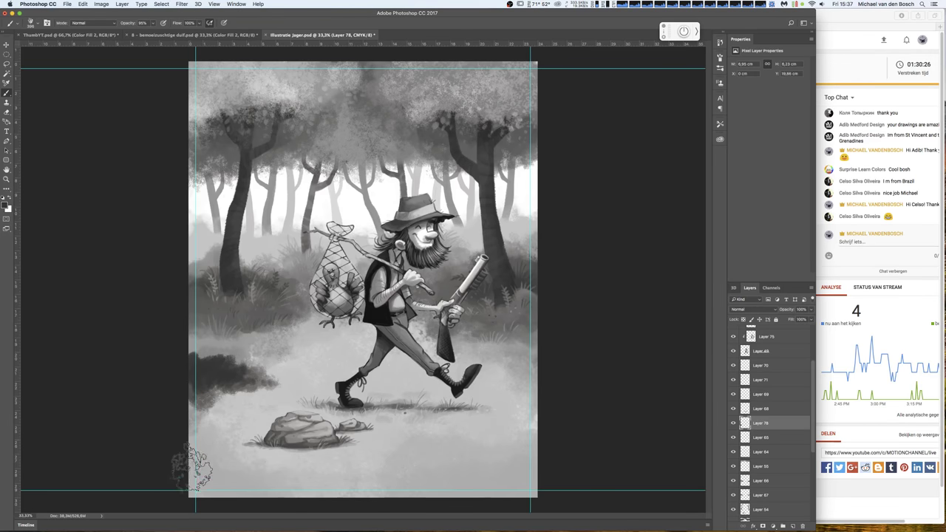
mouse_move(181, 473)
mouse_down()
mouse_move(244, 480)
mouse_move(196, 491)
mouse_move(194, 473)
mouse_move(222, 455)
mouse_move(303, 495)
mouse_move(244, 487)
mouse_move(236, 451)
mouse_move(198, 432)
mouse_move(237, 425)
mouse_move(317, 484)
mouse_up()
mouse_move(469, 449)
mouse_down()
mouse_move(449, 449)
mouse_move(495, 411)
mouse_move(507, 451)
mouse_move(417, 451)
mouse_move(377, 492)
mouse_move(528, 484)
mouse_up()
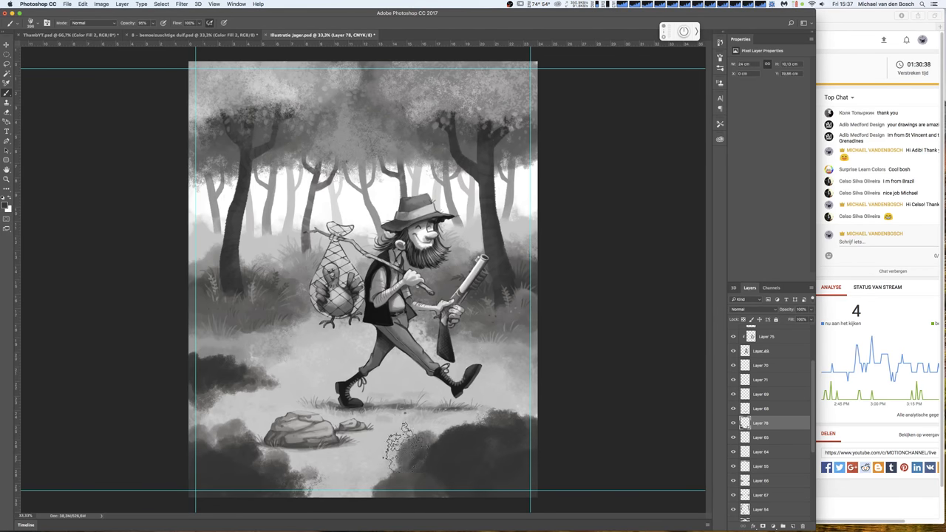
- With a smaller brush, dab dark pebbles and grass tufts onto the path
right_click(473, 421)
drag(532, 314, 520, 314)
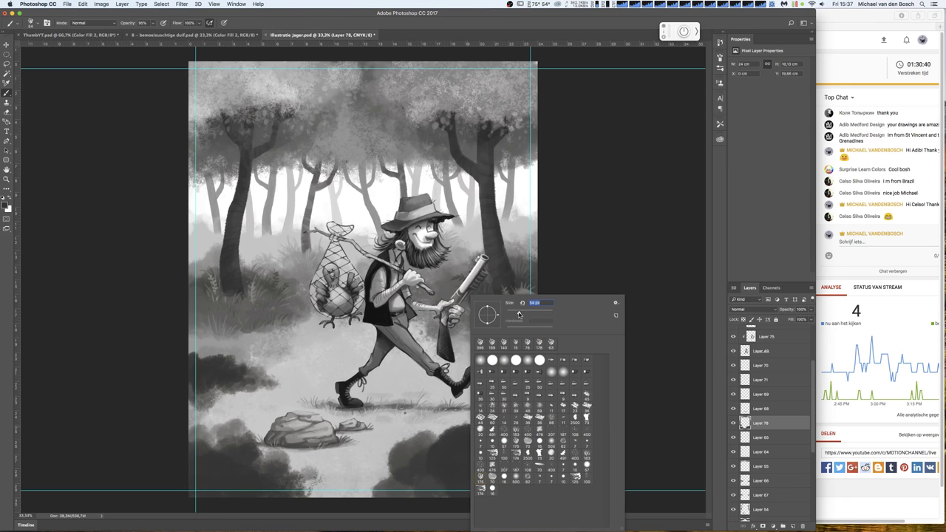
click(431, 427)
click(424, 426)
click(414, 434)
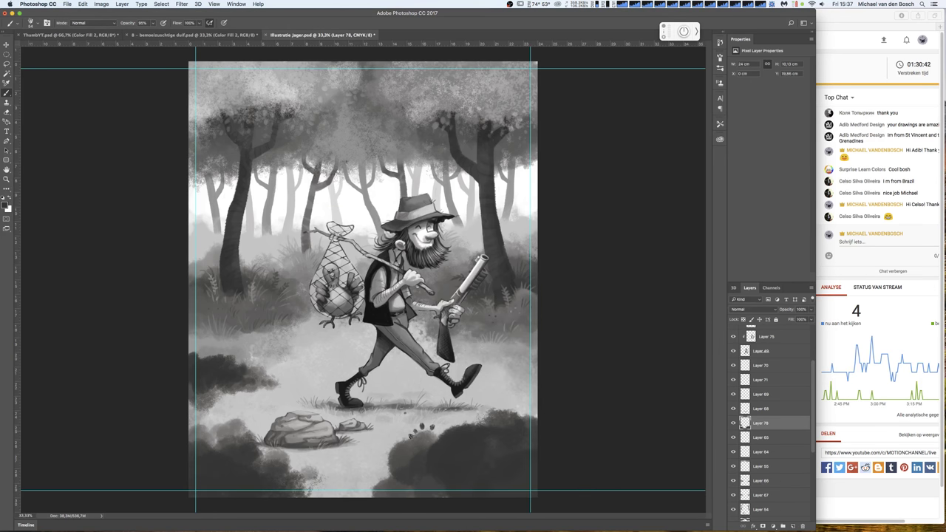
click(417, 439)
click(432, 435)
click(458, 421)
click(453, 422)
click(465, 421)
click(475, 416)
click(461, 418)
- Add a row of grass tufts along the ground to the right
click(482, 419)
click(486, 417)
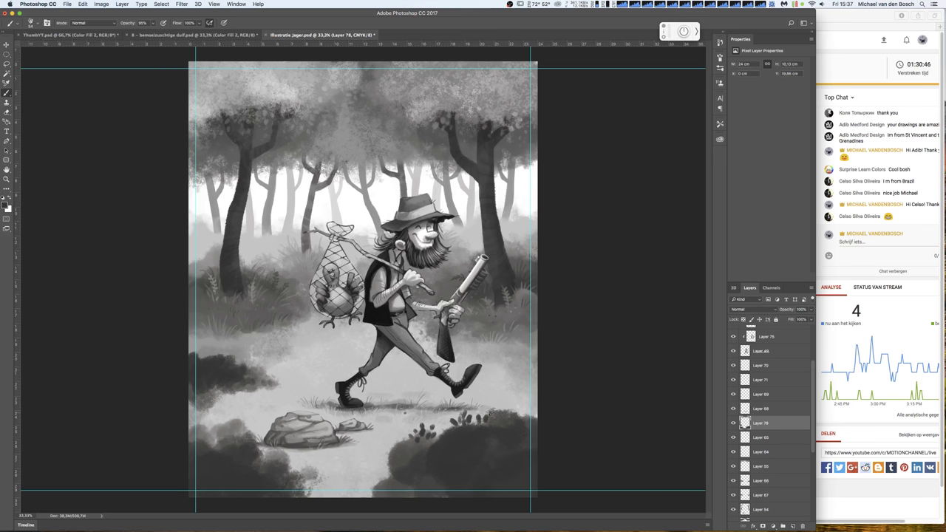
click(491, 414)
click(501, 411)
click(507, 408)
click(513, 410)
click(517, 403)
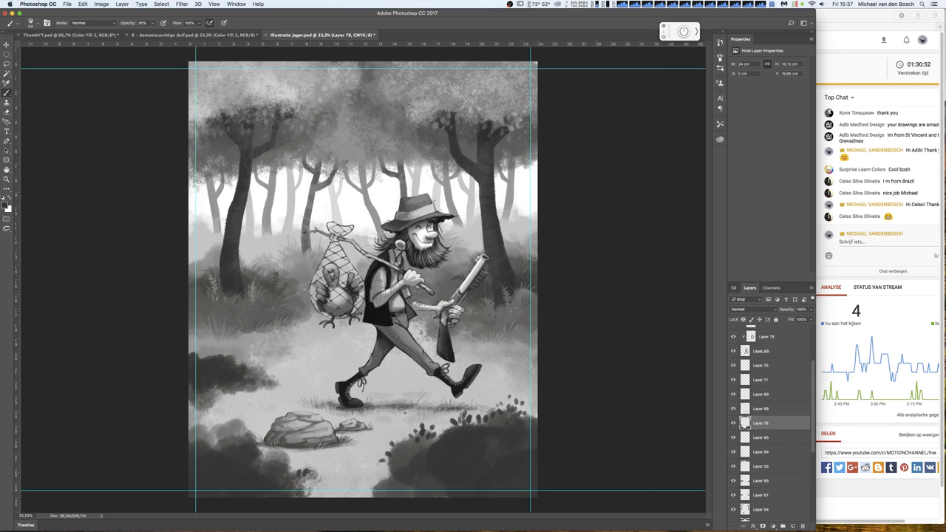
- Dab grass near the bottom bush and grass blades left of the rock
click(316, 473)
click(297, 464)
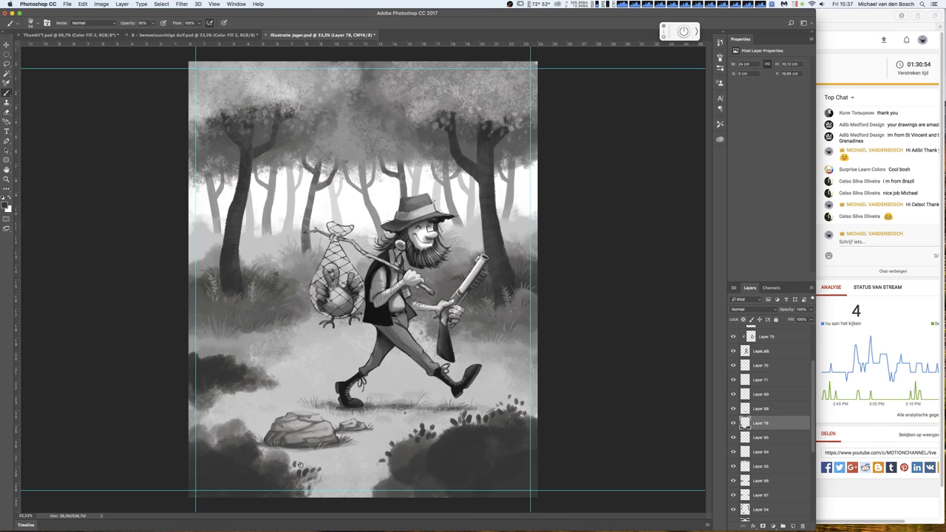
click(238, 423)
click(252, 422)
click(241, 416)
click(230, 436)
click(243, 432)
right_click(237, 295)
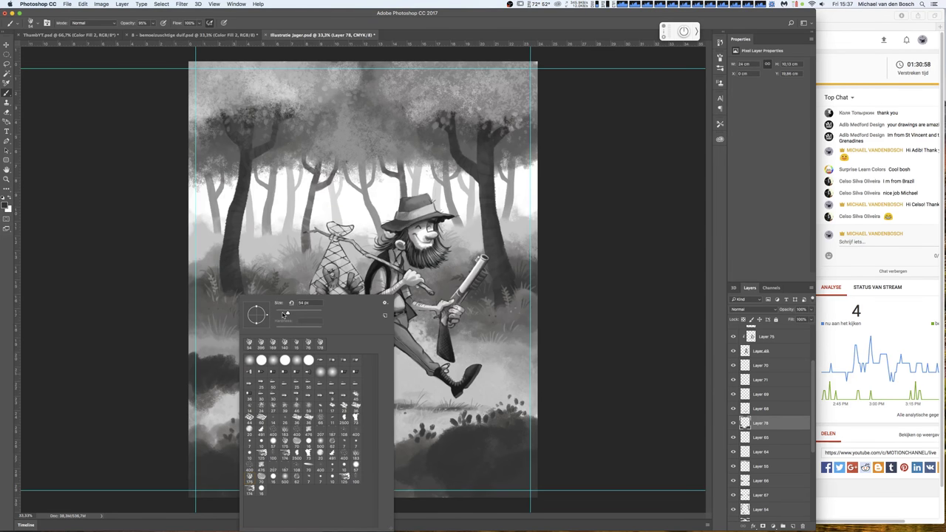
key(Return)
- With a fine brush, paint grass blades on the left bush, right-hand grass and lower left
right_click(215, 360)
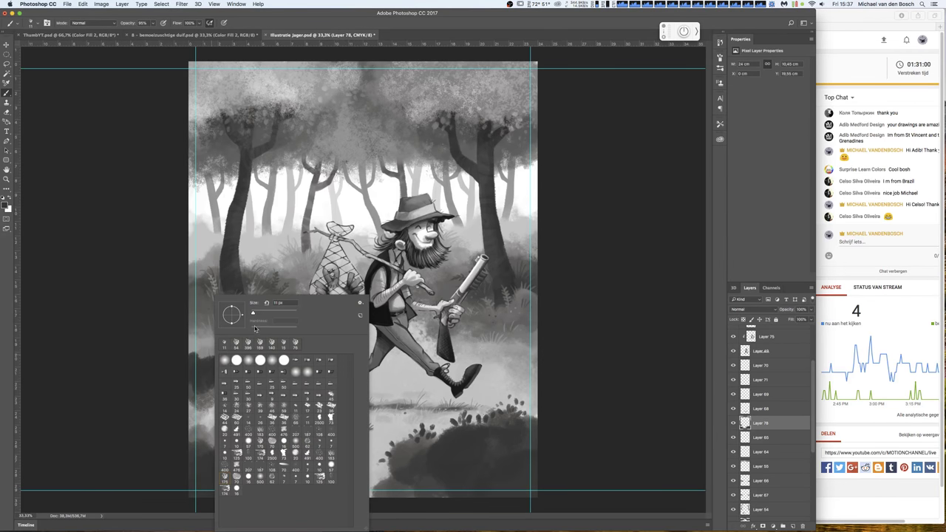
key(Return)
drag(205, 352, 205, 339)
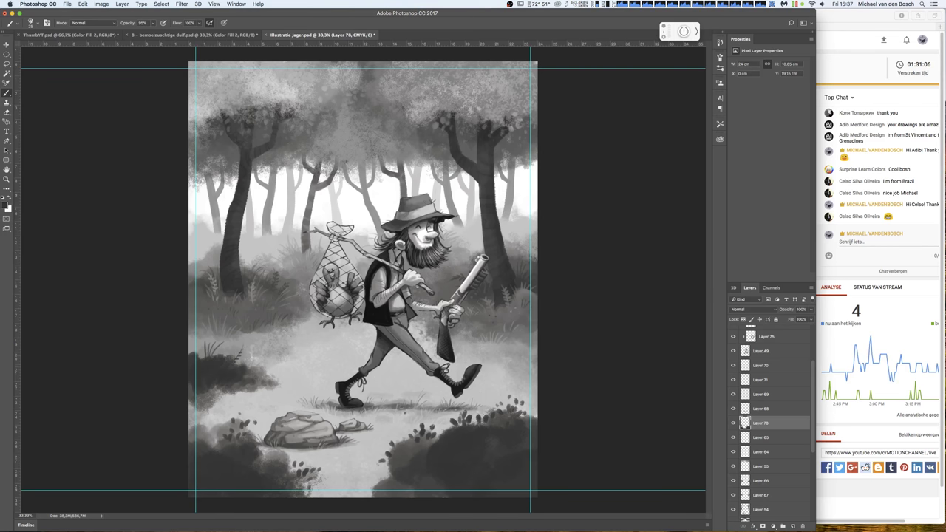
drag(235, 366, 260, 357)
drag(503, 420, 503, 392)
right_click(408, 427)
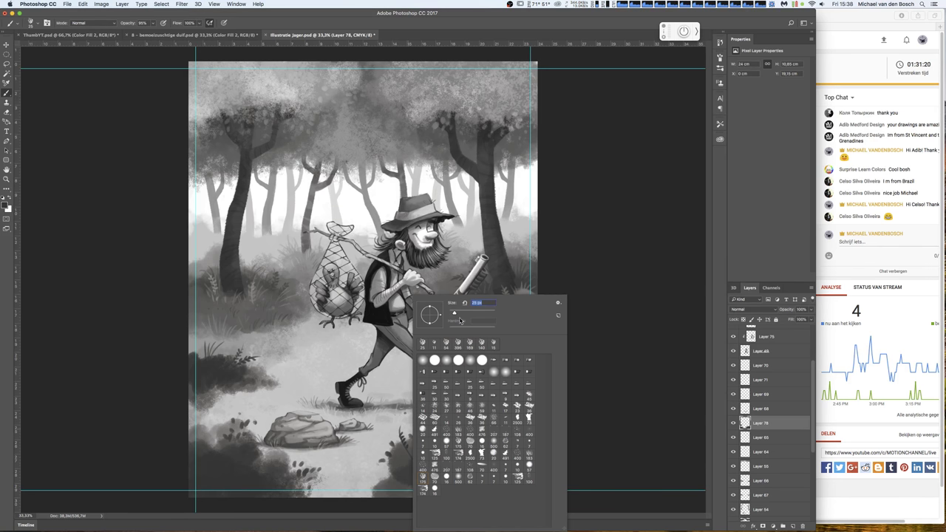
click(405, 448)
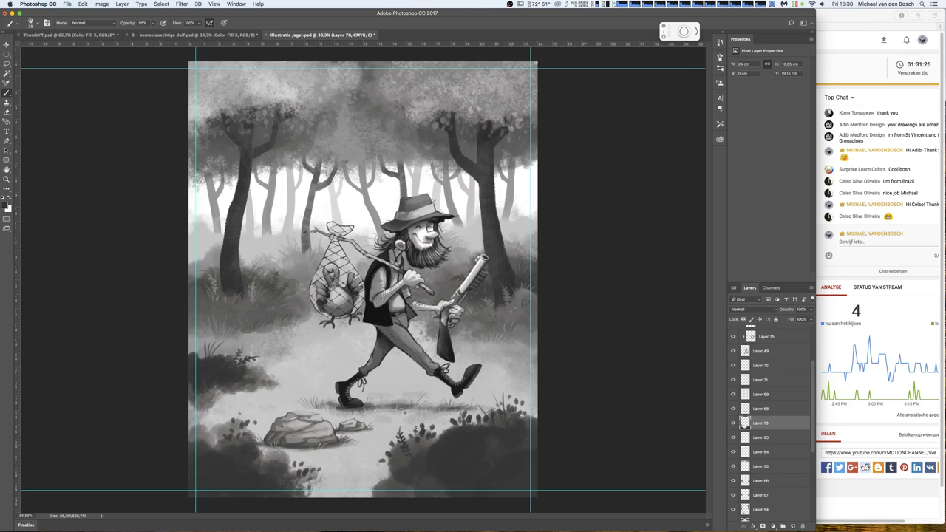
mouse_move(217, 440)
mouse_down()
mouse_move(221, 409)
mouse_move(219, 430)
mouse_move(264, 423)
mouse_move(255, 433)
mouse_up()
- Set the brush to 238 px and darken the lower-left bush with broad strokes
right_click(384, 297)
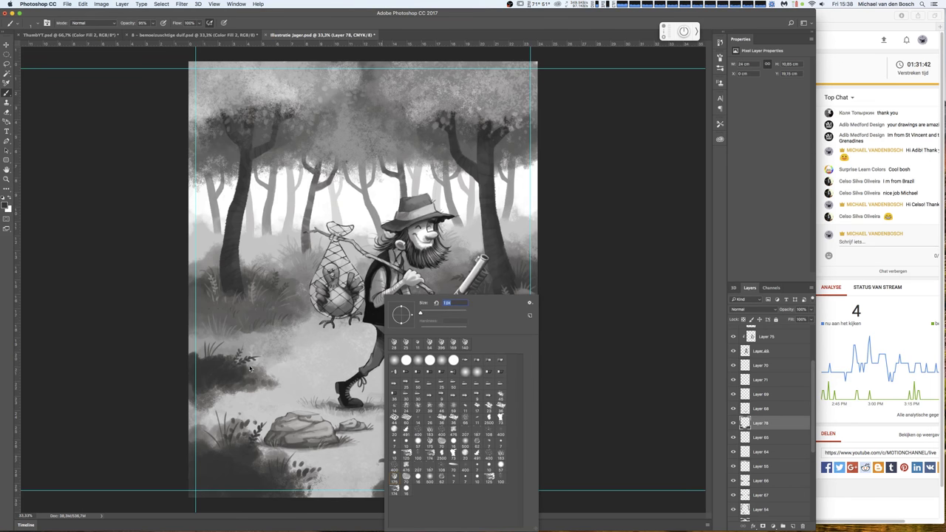
text(238)
key(Return)
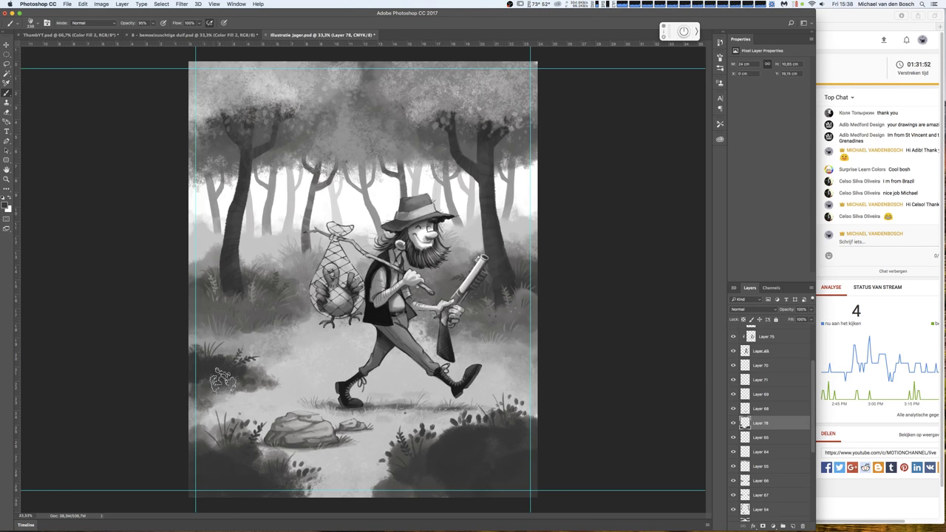
drag(216, 379, 273, 386)
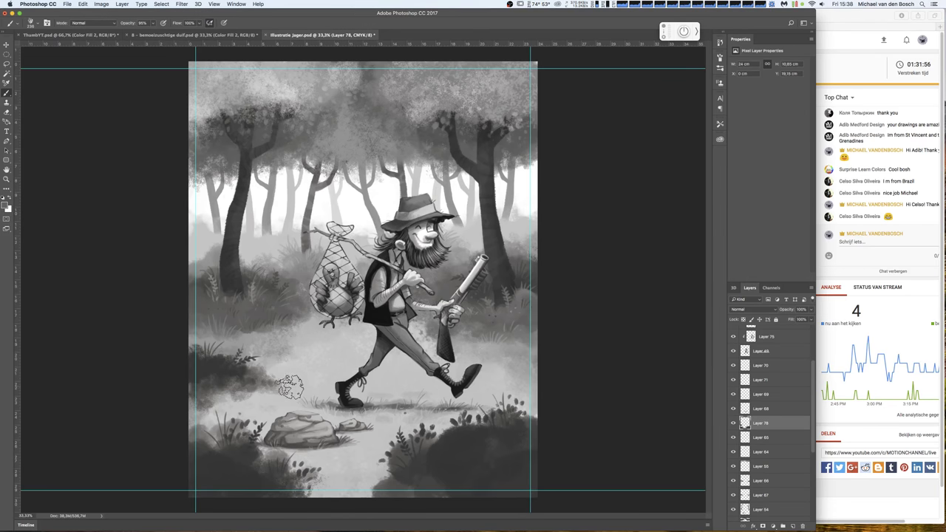
right_click(294, 369)
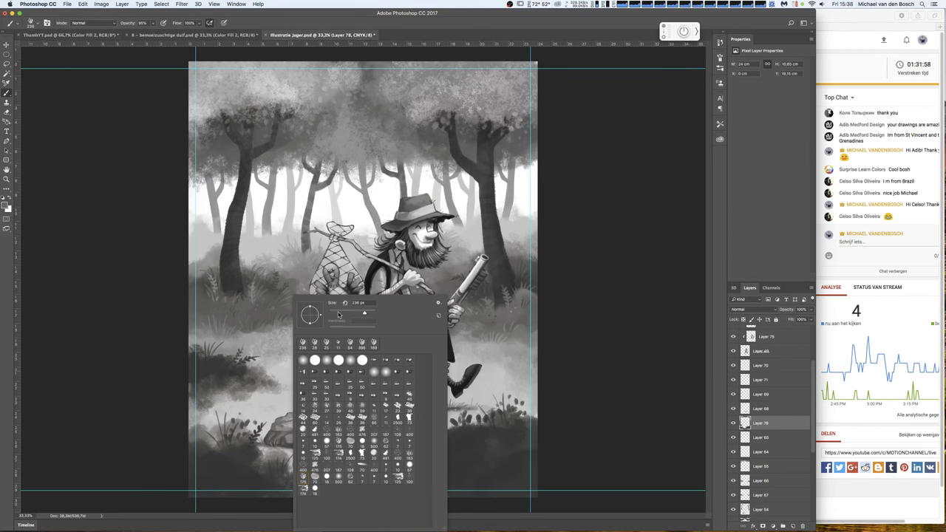
click(263, 382)
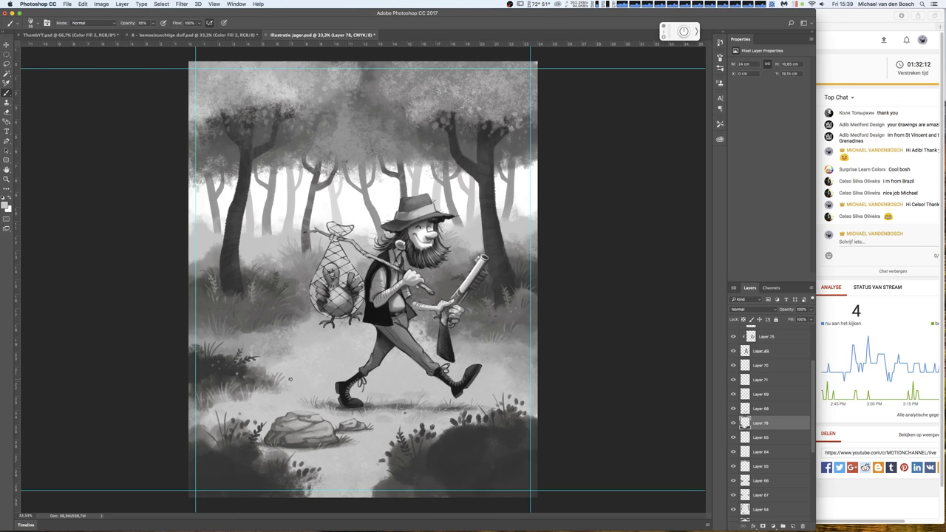
- Sample a darker grey, darken the bottom bush with a textured tip, then swap to the lighter colour
alt+click(295, 383)
right_click(446, 439)
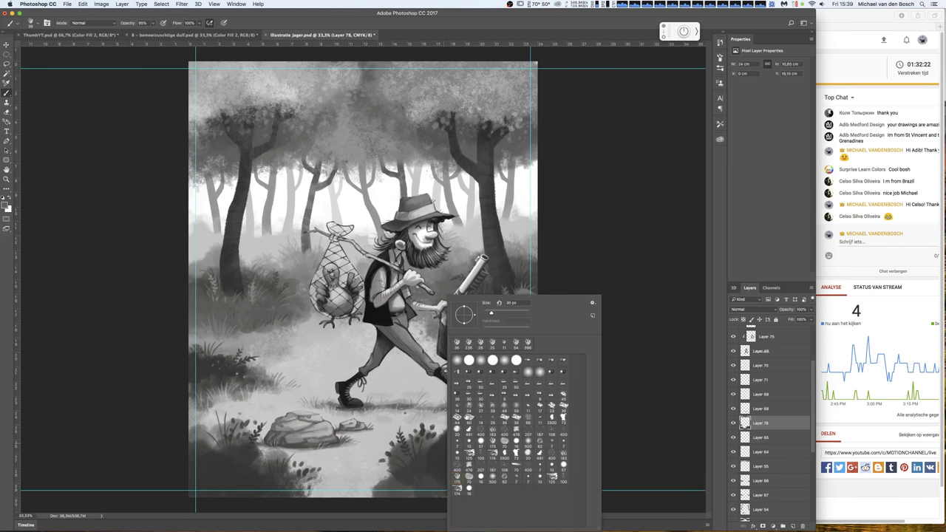
click(513, 307)
click(392, 473)
mouse_move(392, 474)
mouse_down()
mouse_move(368, 490)
mouse_move(416, 456)
mouse_up()
key(x)
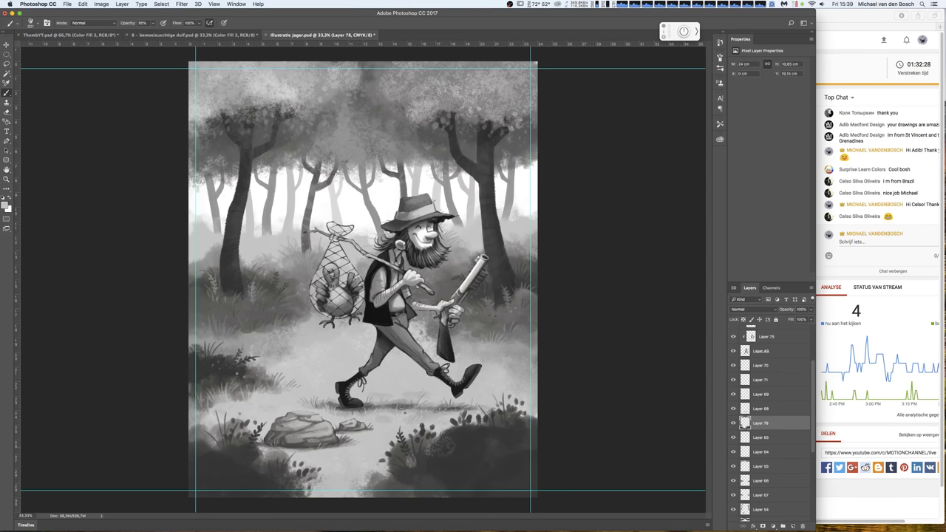
- Paint textured leaf foliage into the lower-right bush, then shrink the brush to 43 px
right_click(486, 422)
click(549, 342)
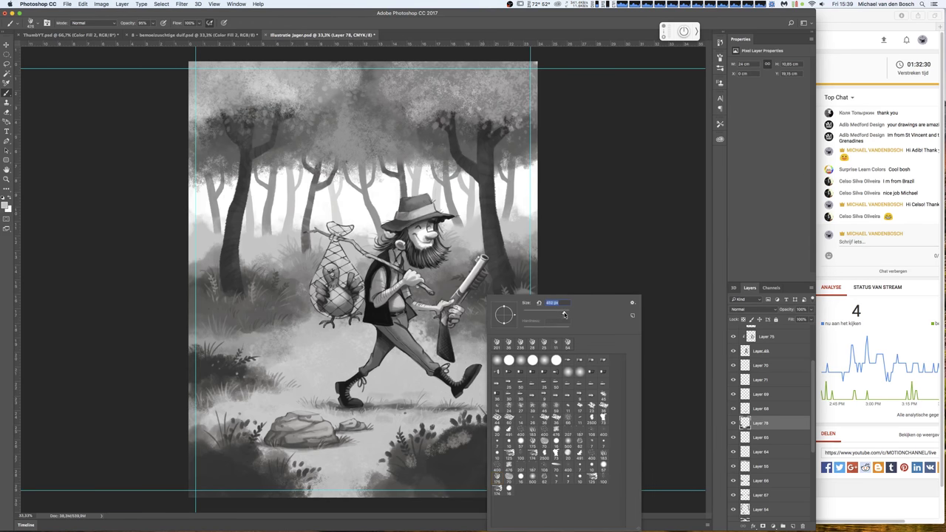
key(Return)
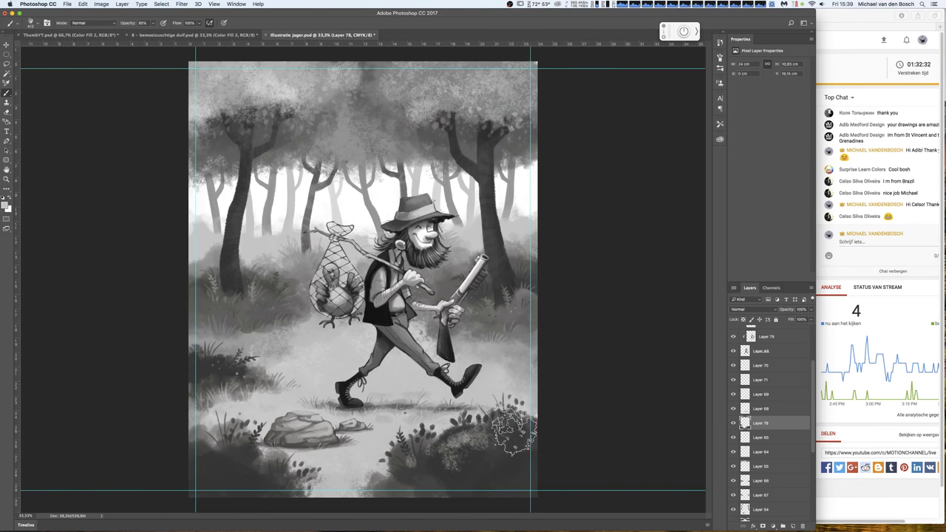
mouse_move(408, 454)
mouse_down()
mouse_move(481, 459)
mouse_move(507, 450)
mouse_move(441, 460)
mouse_move(503, 439)
mouse_move(425, 469)
mouse_up()
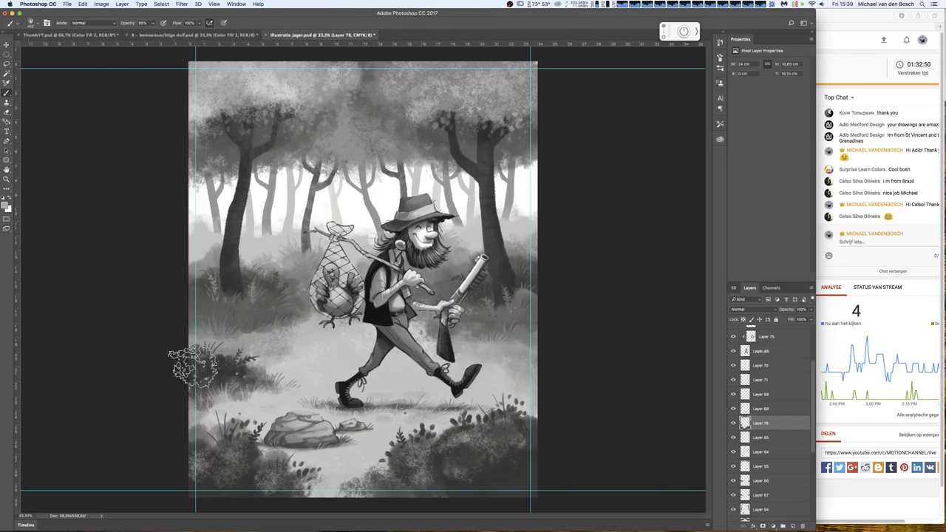
right_click(317, 340)
drag(385, 313, 355, 313)
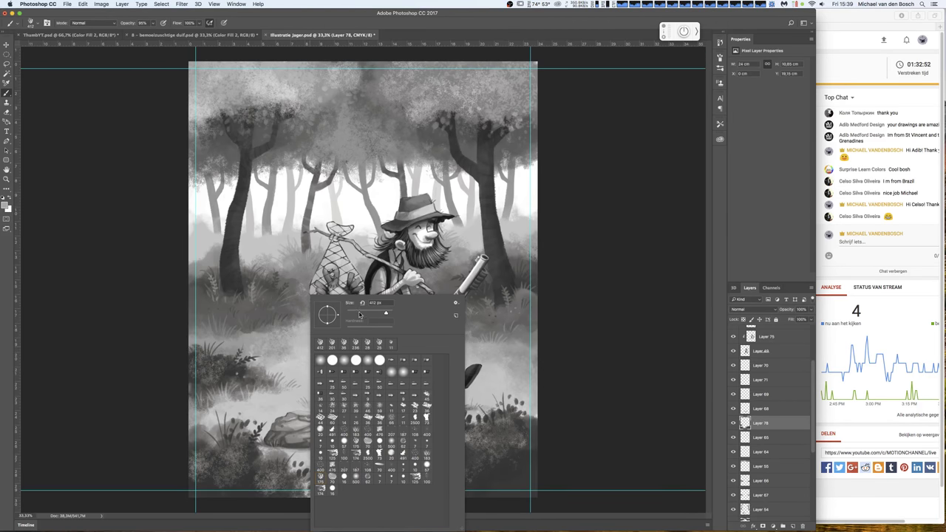
key(Return)
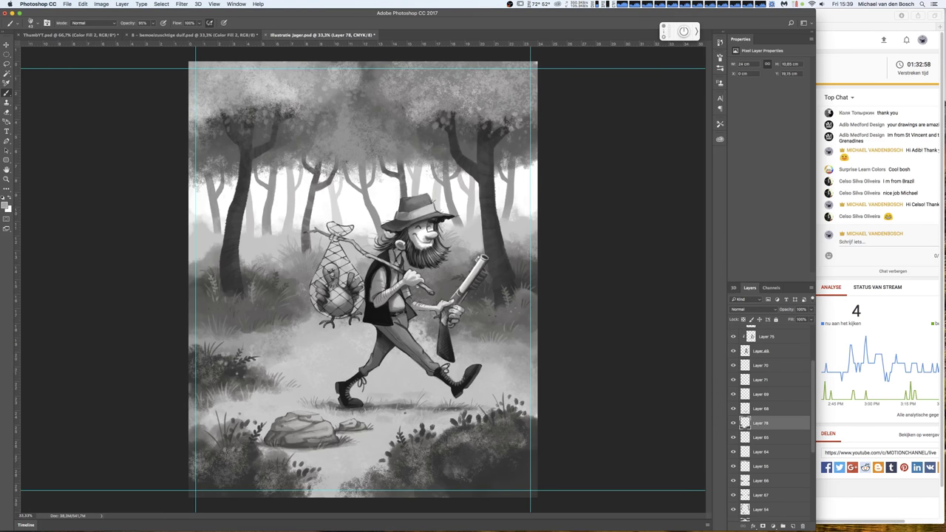
- Enlarge the brush to 65 px and continue painting foliage in the lower bushes
right_click(258, 427)
click(293, 316)
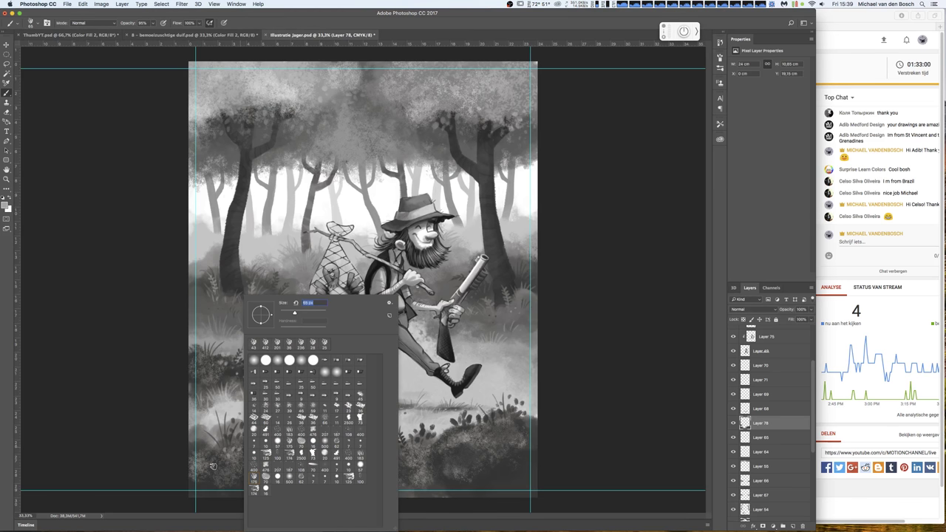
key(Return)
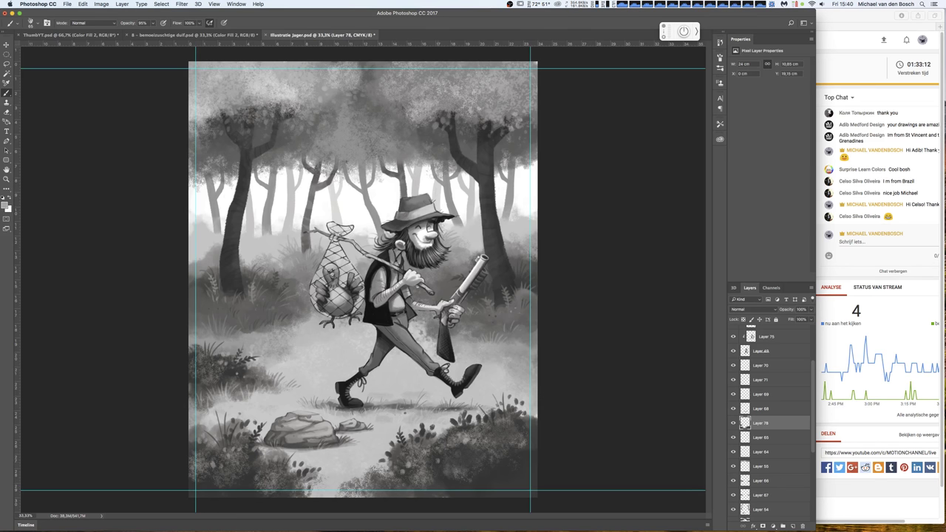
right_click(493, 443)
click(476, 455)
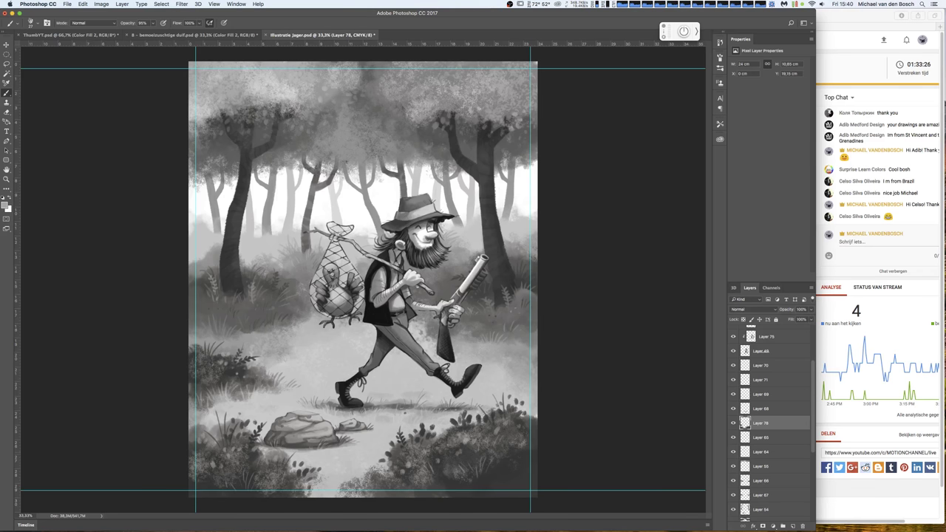
right_click(517, 448)
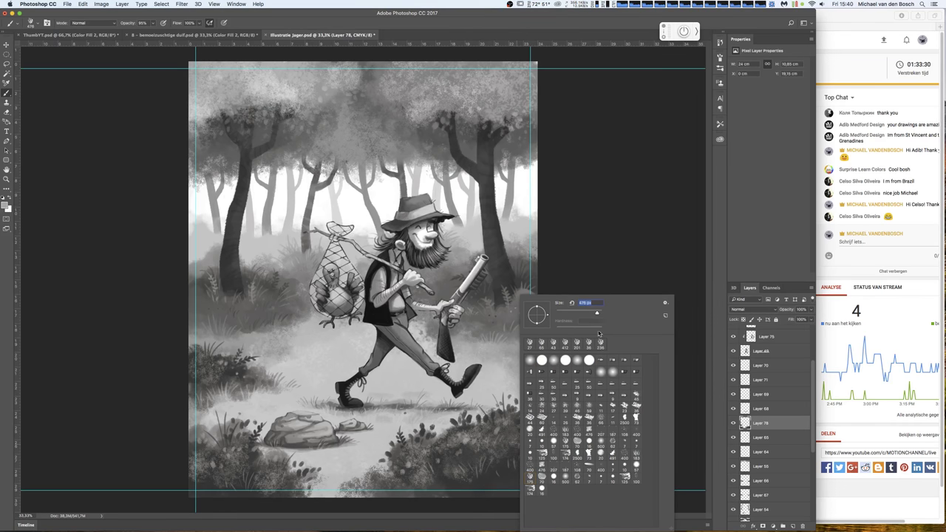
- Set the brush to 1040 px, then select Layer 54 and the Lasso tool
drag(597, 313, 599, 315)
key(Return)
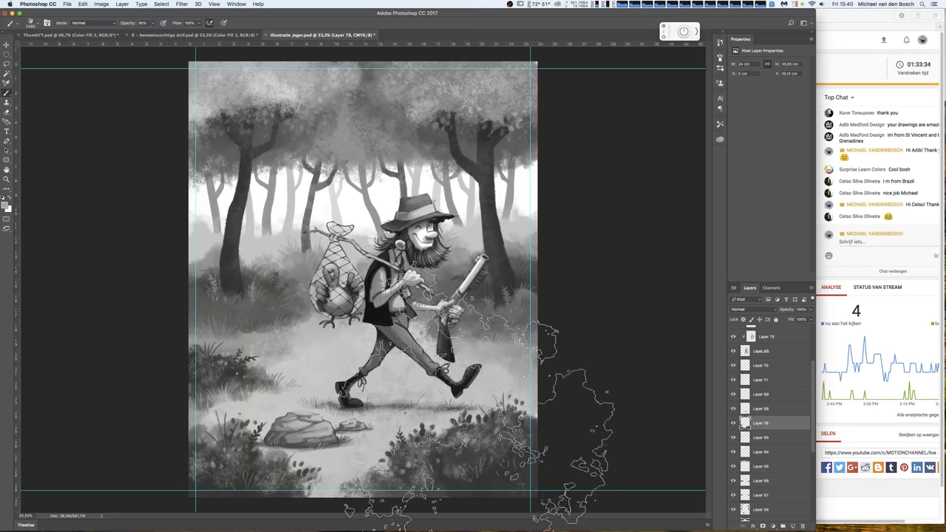
right_click(584, 284)
drag(553, 314, 549, 313)
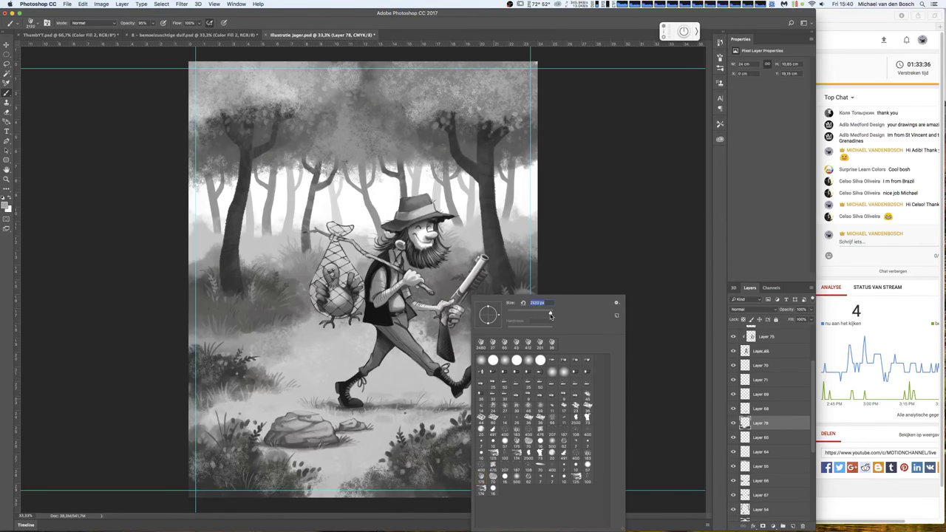
key(Return)
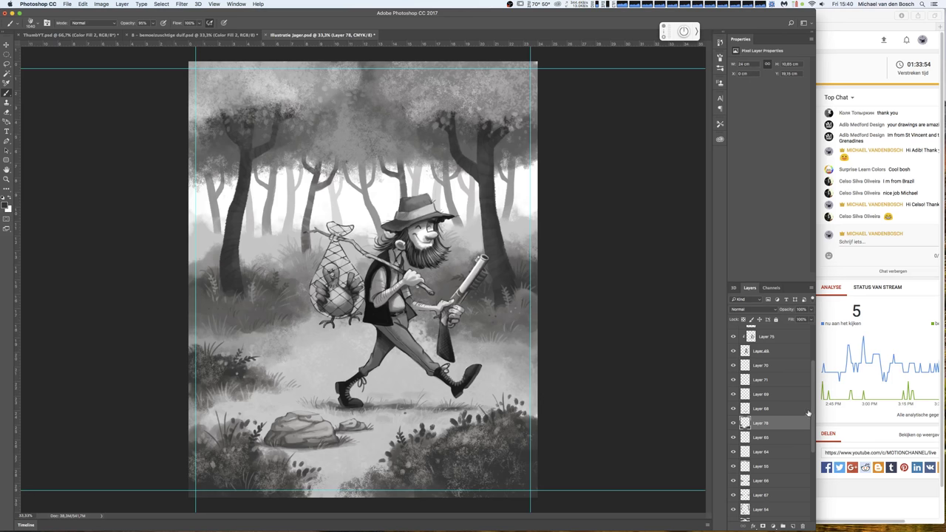
drag(812, 406, 810, 434)
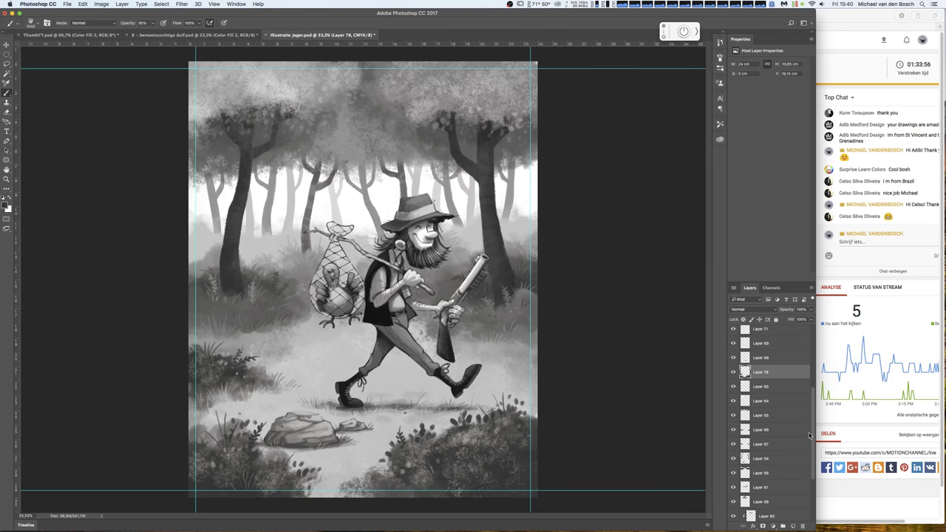
click(780, 454)
click(7, 64)
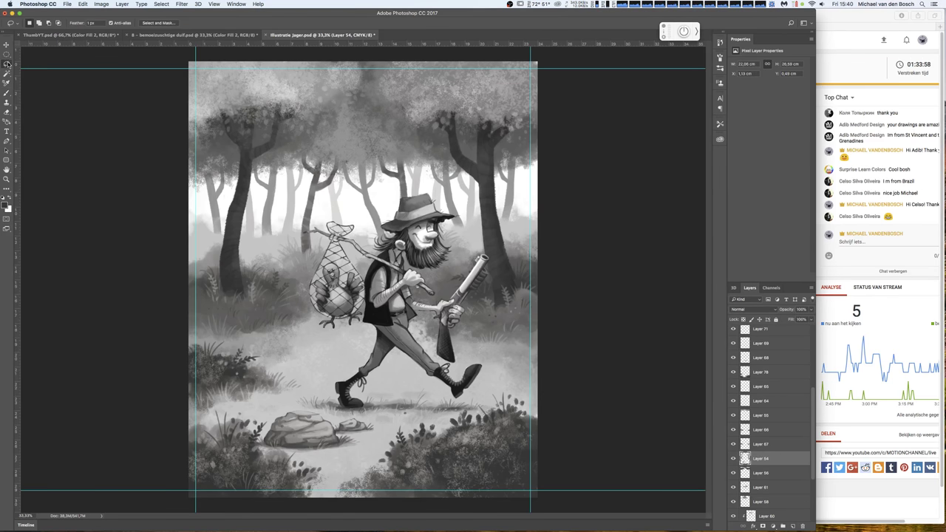
- Lasso the rock on Layer 54, transform it down into the foreground, commit and deselect
mouse_move(379, 418)
mouse_down()
mouse_move(399, 432)
mouse_move(373, 367)
mouse_move(352, 361)
mouse_up()
key(ctrl+t)
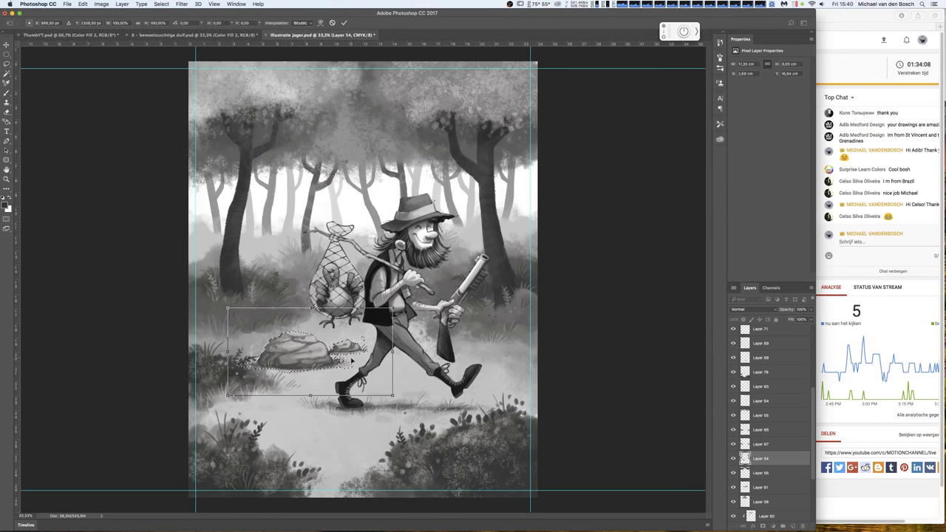
drag(320, 360, 318, 448)
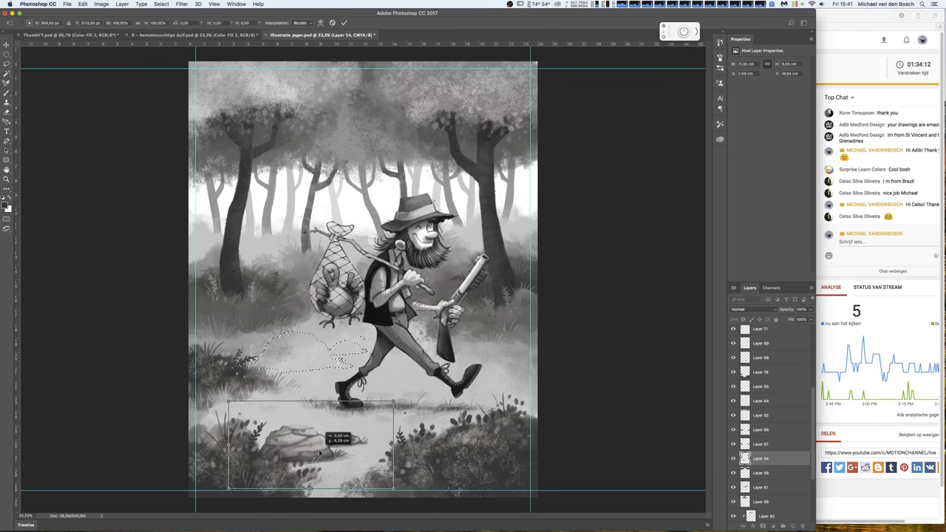
drag(317, 448, 331, 439)
key(Return)
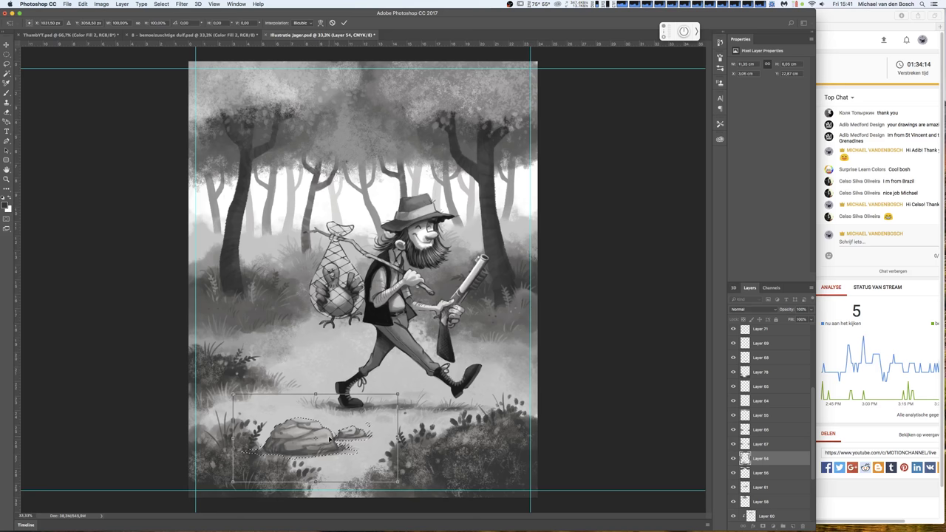
key(super+d)
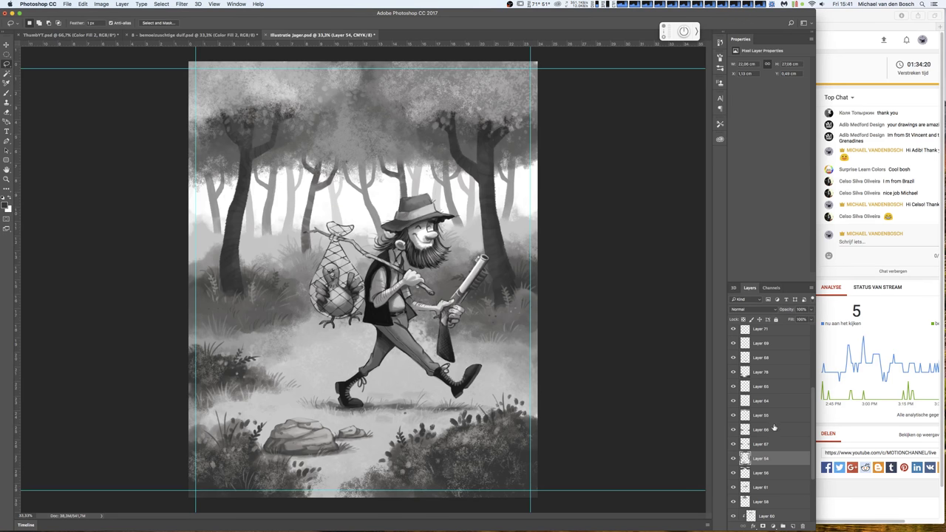
click(776, 429)
- Add new Layer 79 above Layer 66 and paint ground shading left of the hunter
click(791, 525)
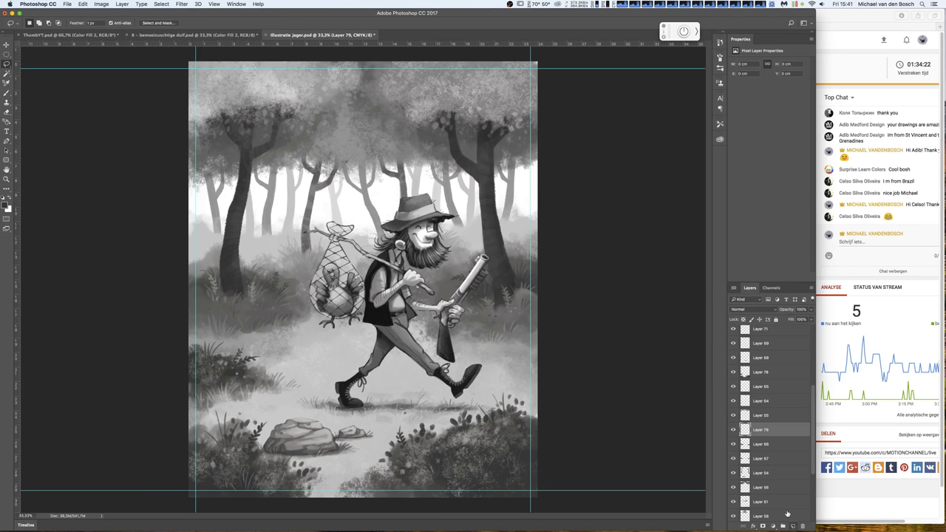
key(b)
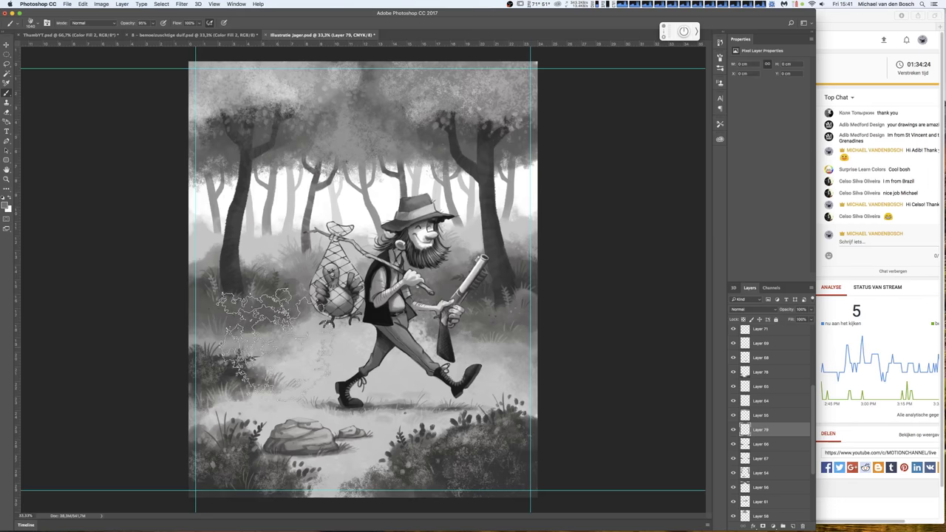
mouse_move(332, 395)
mouse_down()
mouse_move(289, 338)
mouse_move(330, 353)
mouse_move(266, 353)
mouse_move(290, 347)
mouse_up()
right_click(289, 338)
click(271, 346)
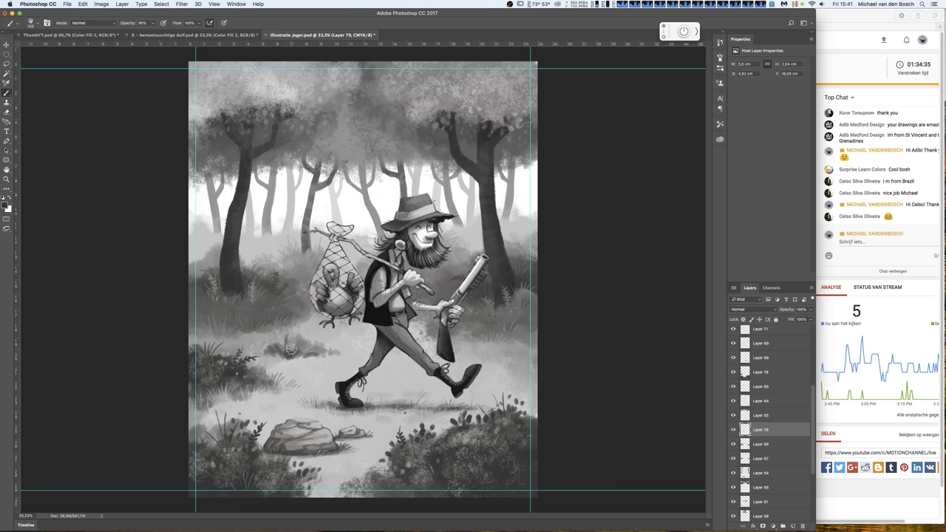
right_click(332, 346)
drag(395, 312, 408, 313)
key(Return)
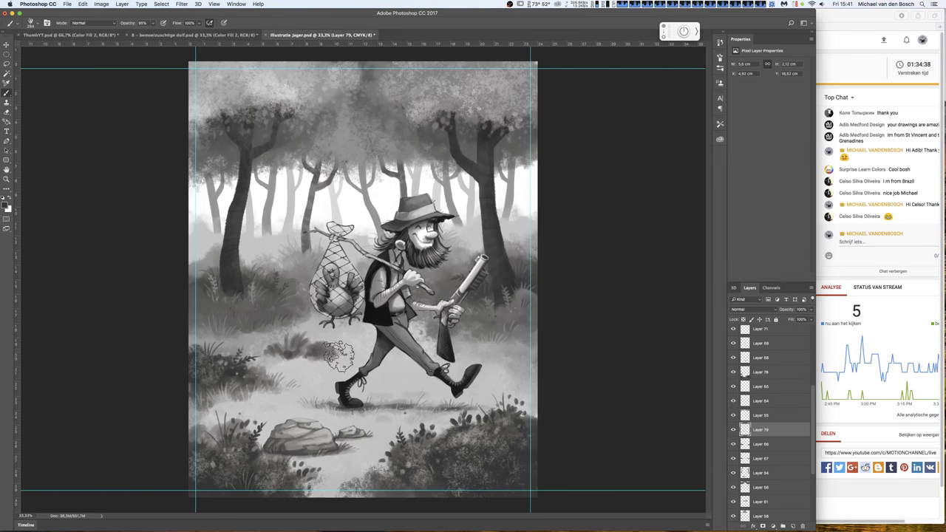
mouse_move(298, 353)
mouse_down()
mouse_move(252, 350)
mouse_move(301, 356)
mouse_move(303, 348)
mouse_move(335, 347)
mouse_move(295, 344)
mouse_move(325, 347)
mouse_move(310, 354)
mouse_move(283, 338)
mouse_move(266, 349)
mouse_move(303, 342)
mouse_move(331, 360)
mouse_up()
- Sample a light grey, then Free Transform the grass patch down near the rock
right_click(331, 360)
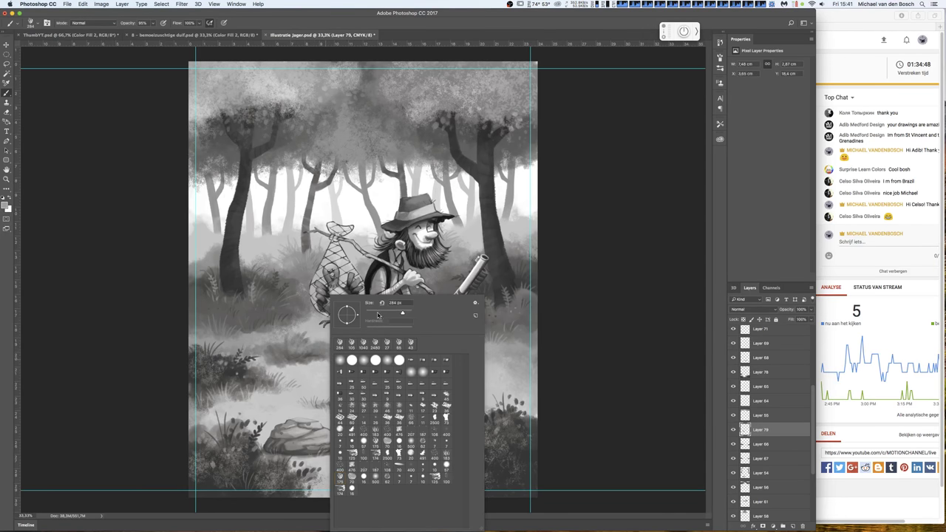
key(Return)
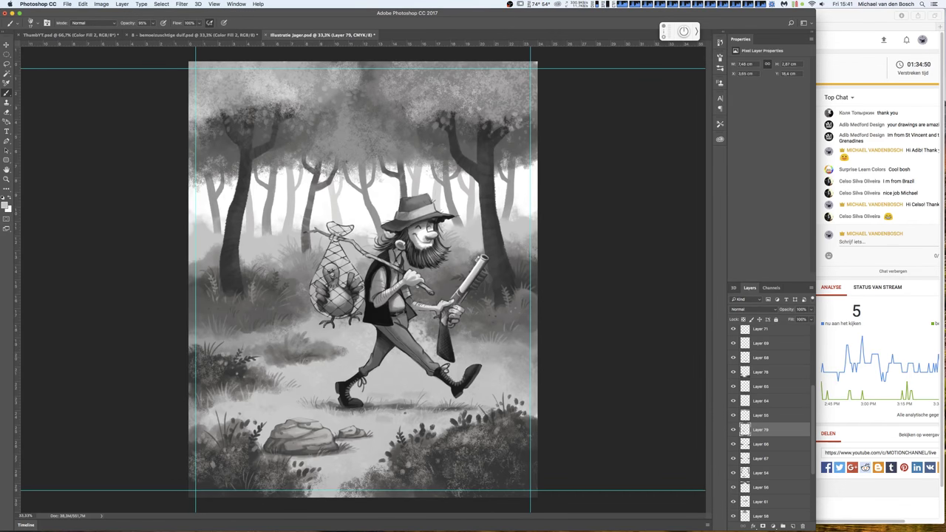
right_click(311, 367)
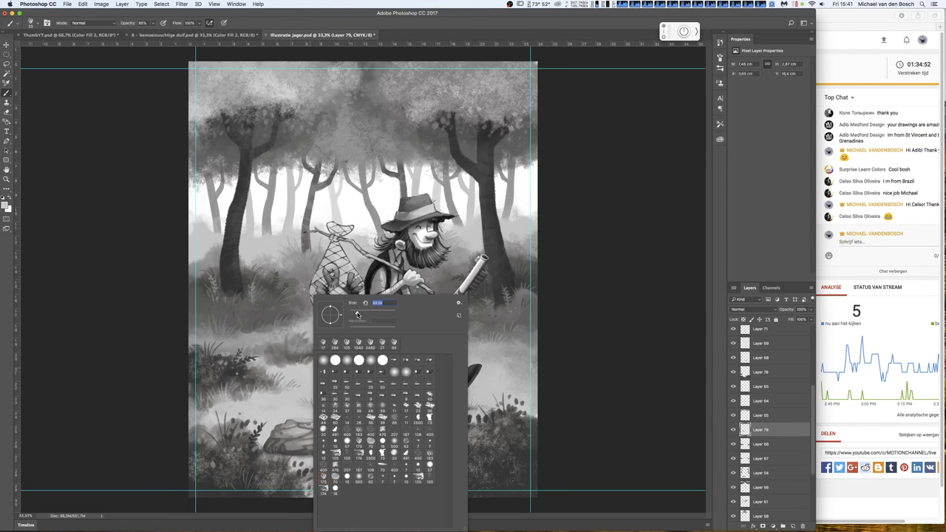
key(Return)
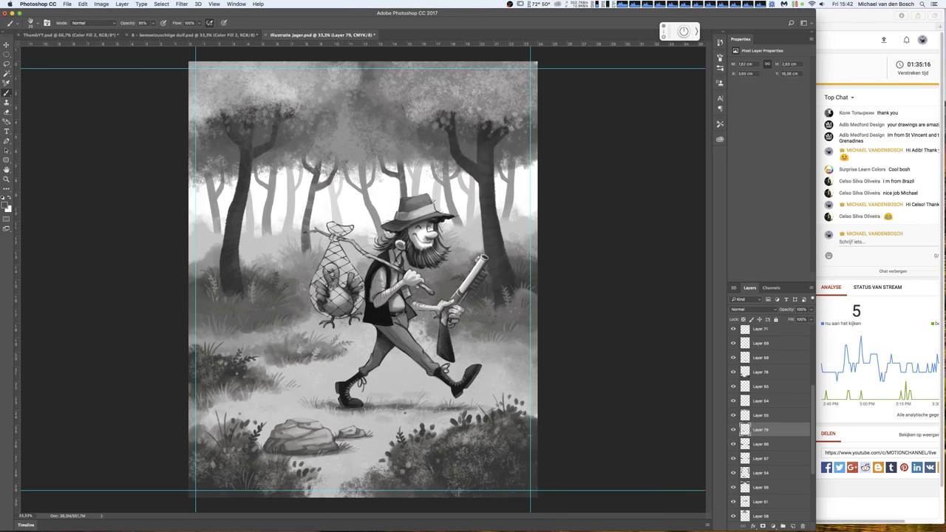
alt+click(329, 361)
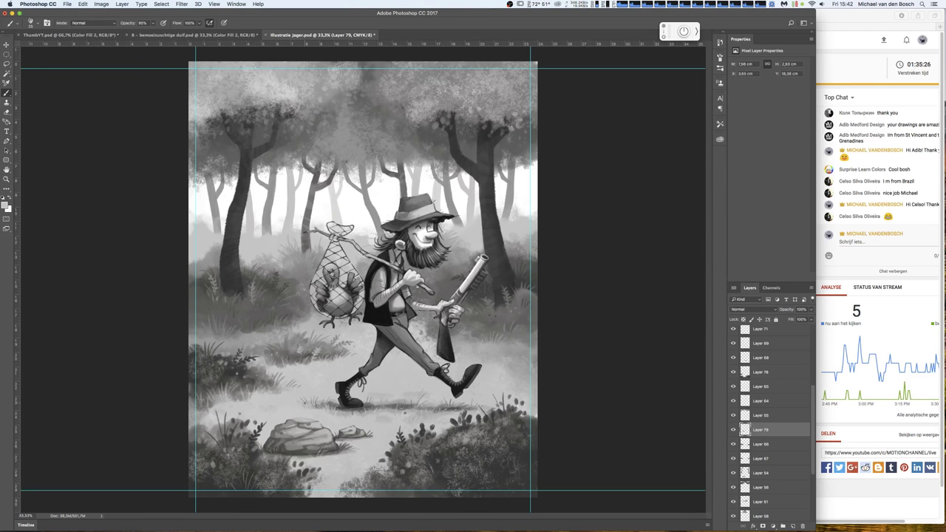
key(ctrl+t)
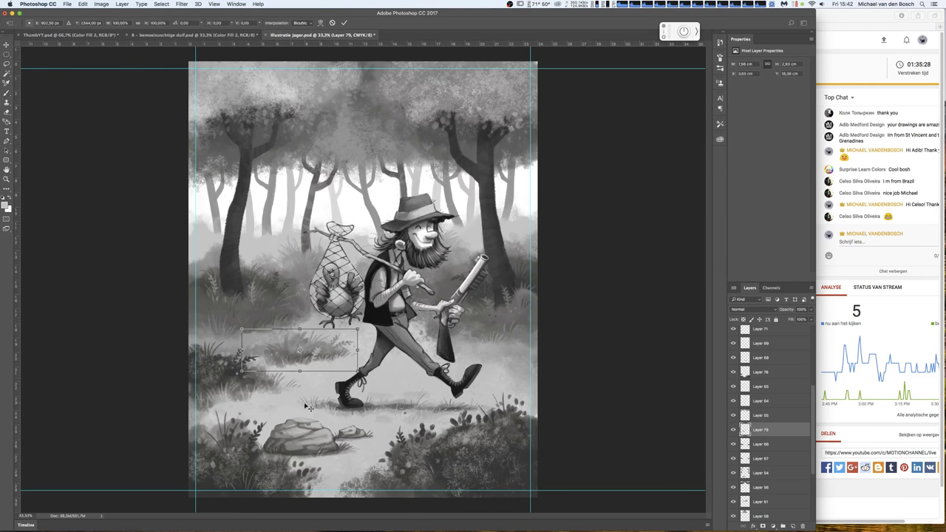
mouse_move(333, 356)
mouse_down()
mouse_move(530, 377)
mouse_move(453, 418)
mouse_move(338, 418)
mouse_move(314, 465)
mouse_move(377, 465)
mouse_move(351, 464)
mouse_move(361, 458)
mouse_up()
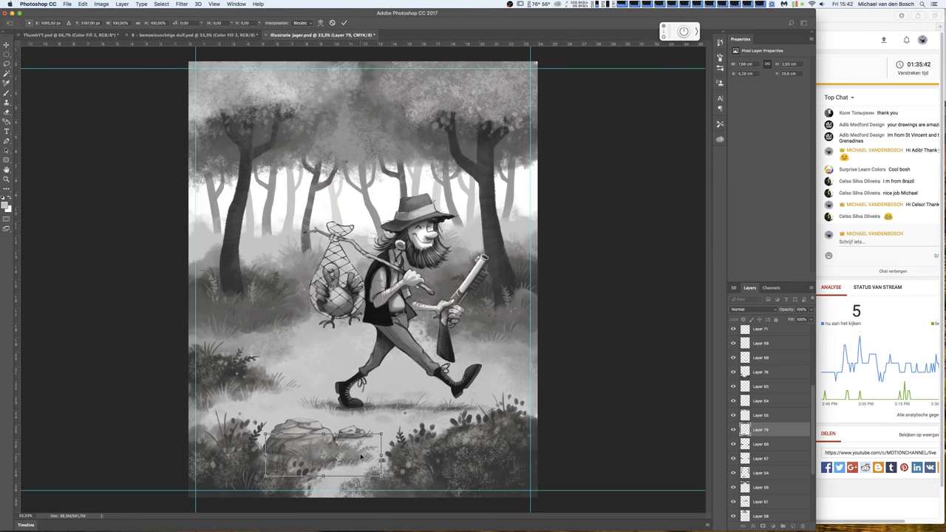
key(Return)
- Apply Hue/Saturation with hue +9 and adjusted lightness, then move the grass beside the hunter's legs
key(b)
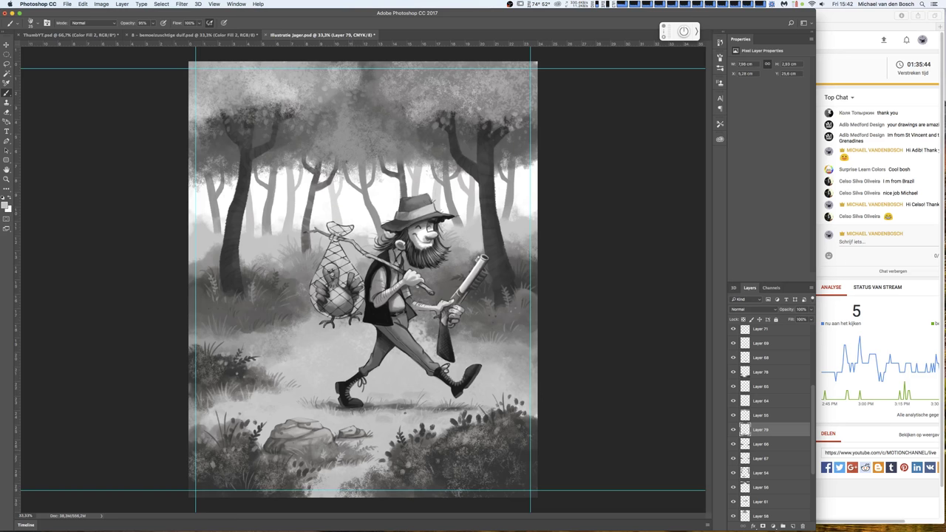
click(9, 46)
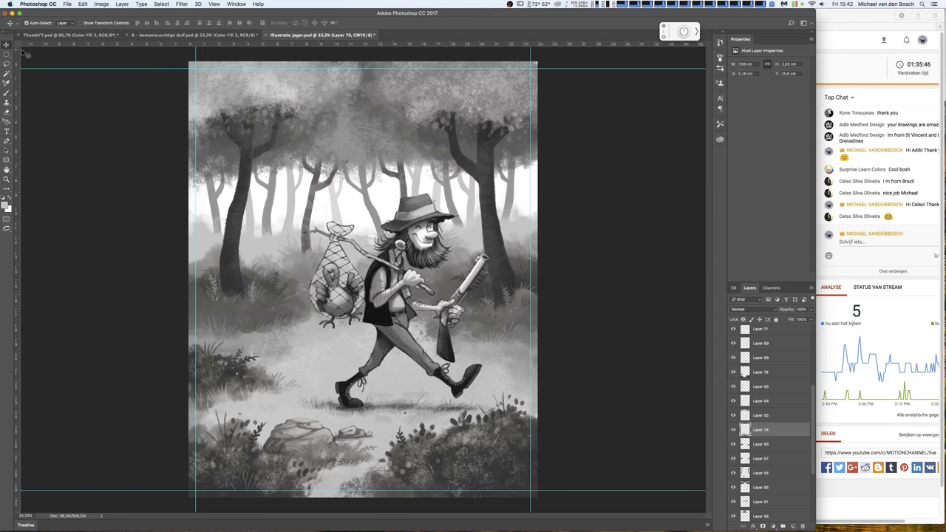
click(101, 4)
click(191, 64)
click(718, 226)
drag(718, 225, 714, 224)
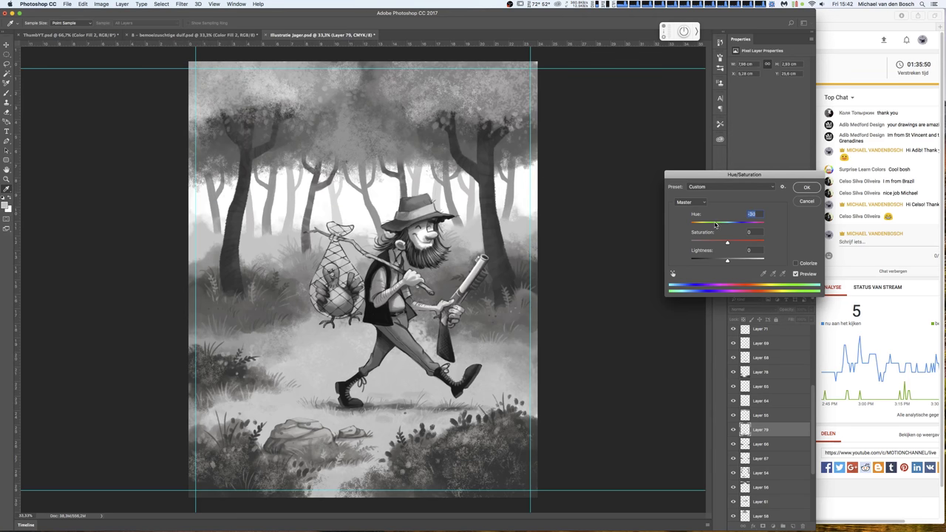
drag(727, 260, 720, 259)
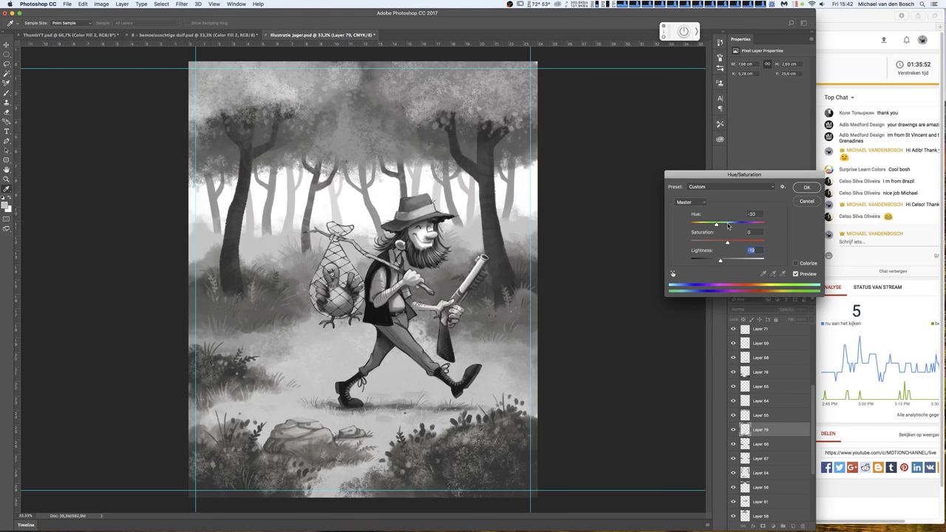
drag(728, 225, 731, 225)
drag(720, 260, 728, 261)
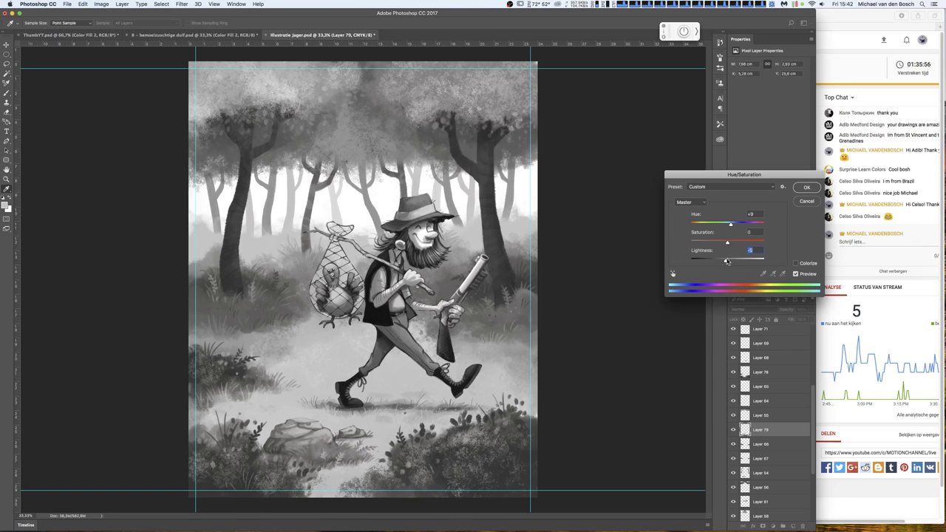
click(802, 191)
mouse_move(359, 433)
mouse_down()
mouse_move(310, 346)
mouse_move(308, 356)
mouse_up()
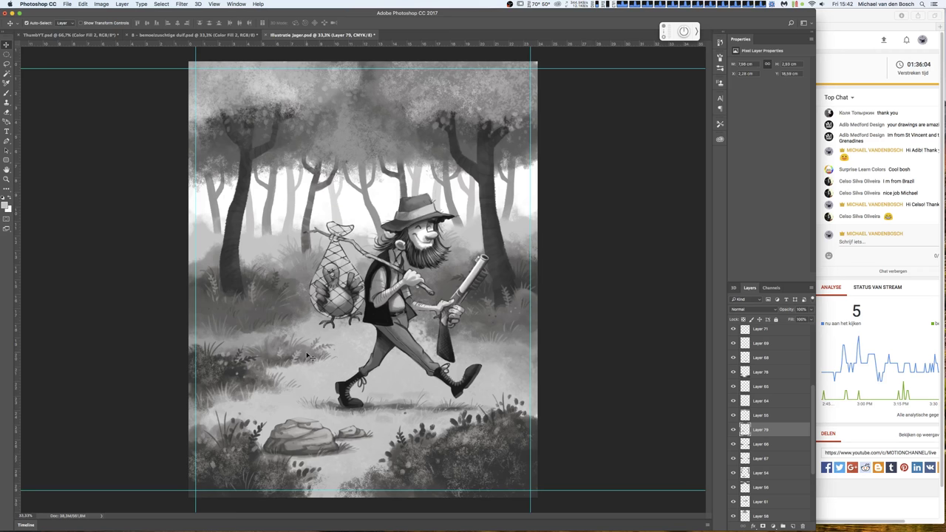
drag(814, 390, 820, 323)
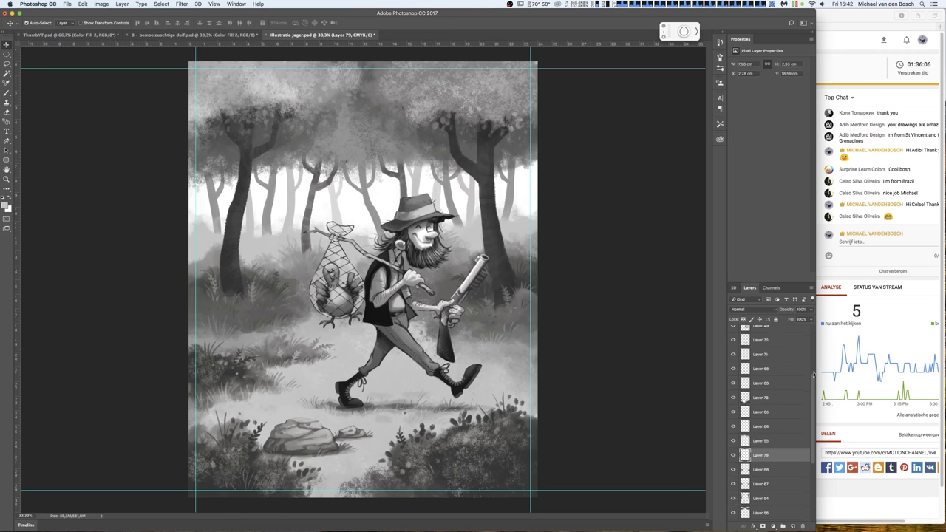
- Show and expand the 'extra' border group, toggling Layer 48, Layer 42 and Brightness/Contrast to compare
click(733, 331)
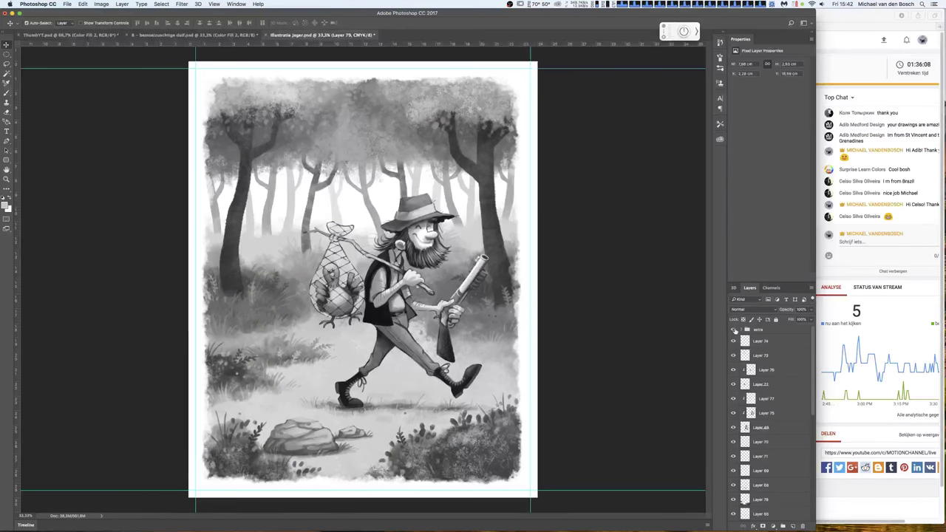
click(742, 329)
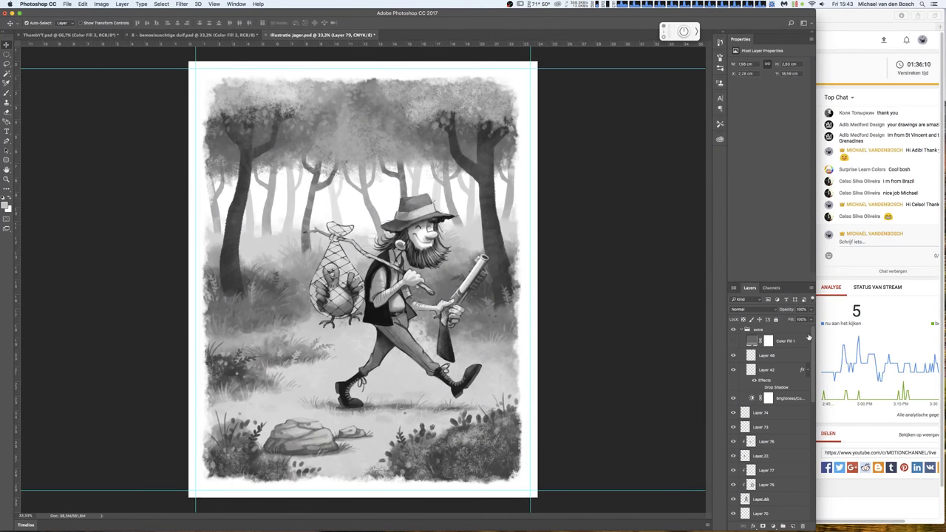
click(734, 358)
click(734, 356)
click(733, 400)
click(733, 400)
click(733, 399)
click(733, 372)
click(733, 371)
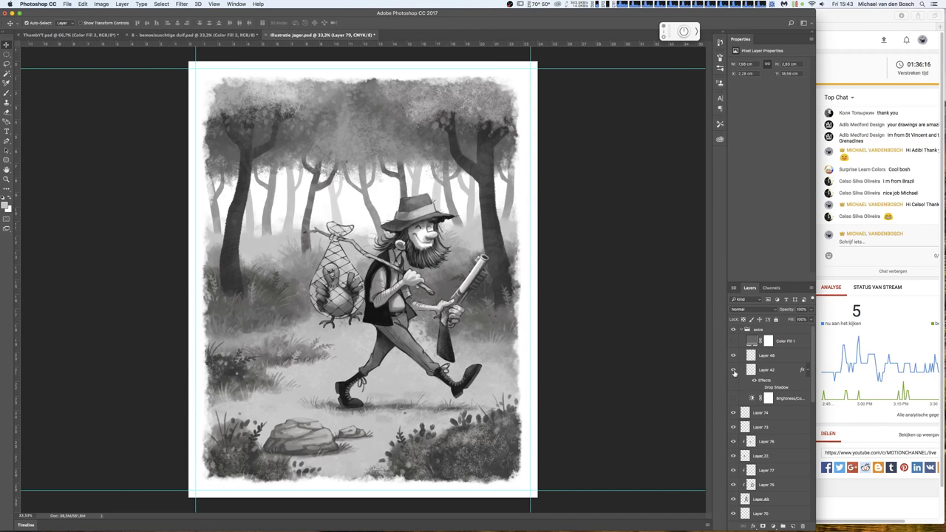
click(733, 400)
- Lower Brightness/Contrast to 17% opacity, save, and add new Layer 80 above the extra group
click(790, 399)
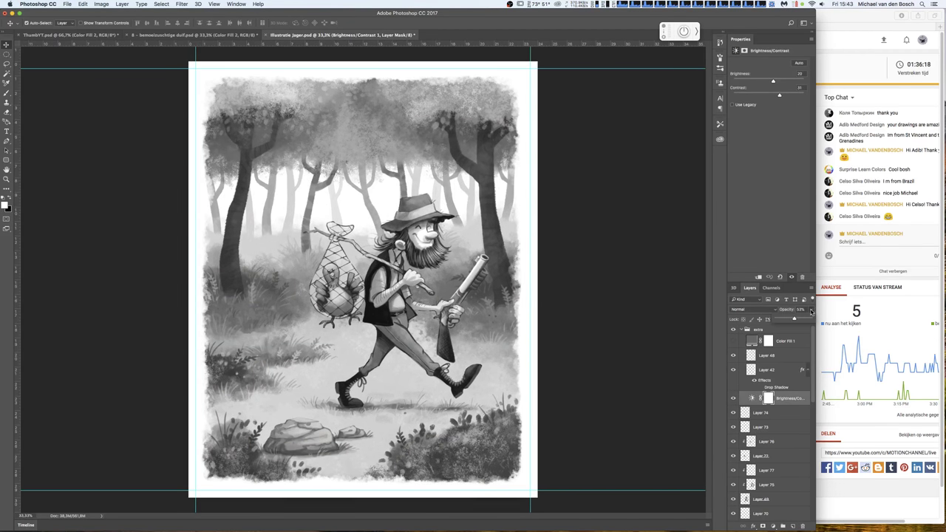
drag(792, 320, 784, 319)
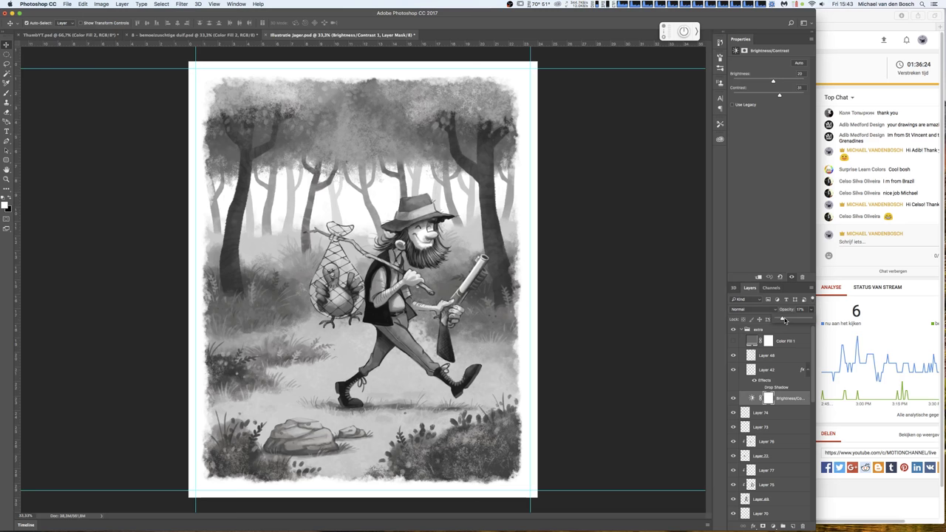
key(ctrl+s)
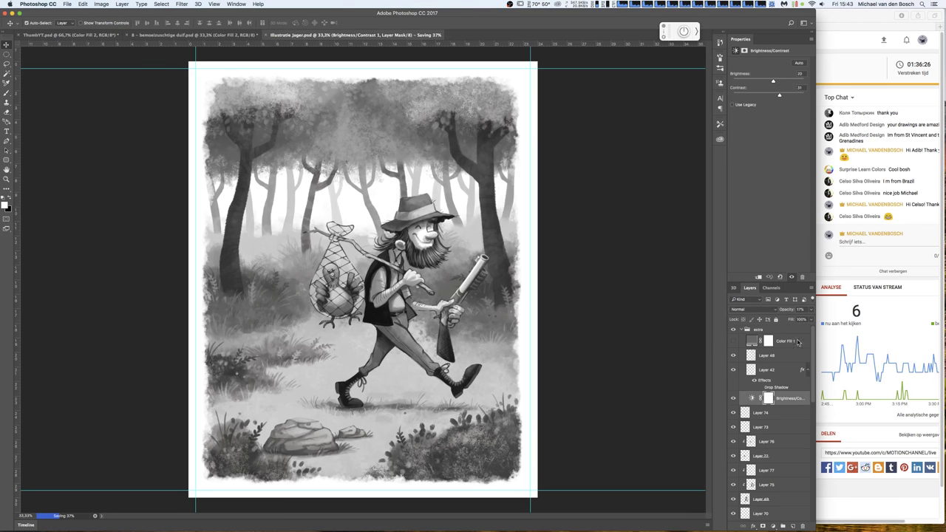
click(792, 525)
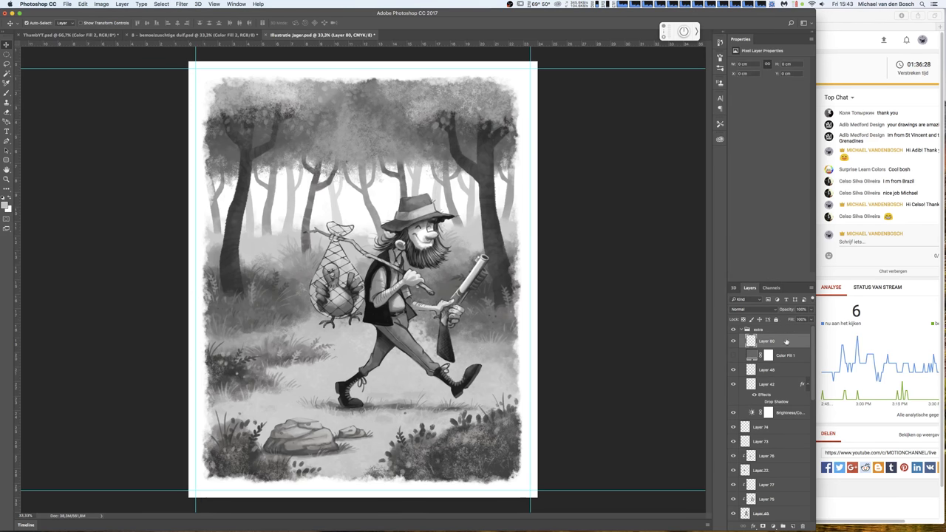
drag(786, 341, 769, 330)
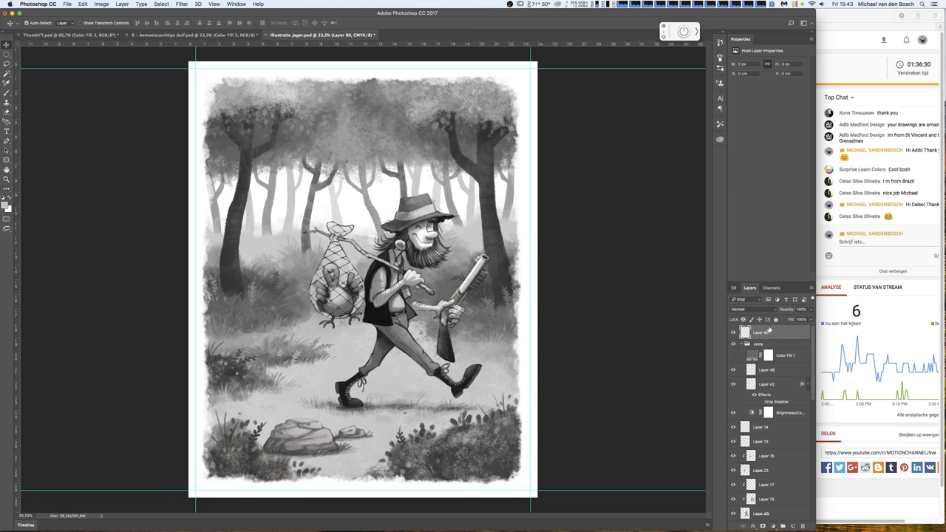
- Select a hard round brush at about 28 px
key(b)
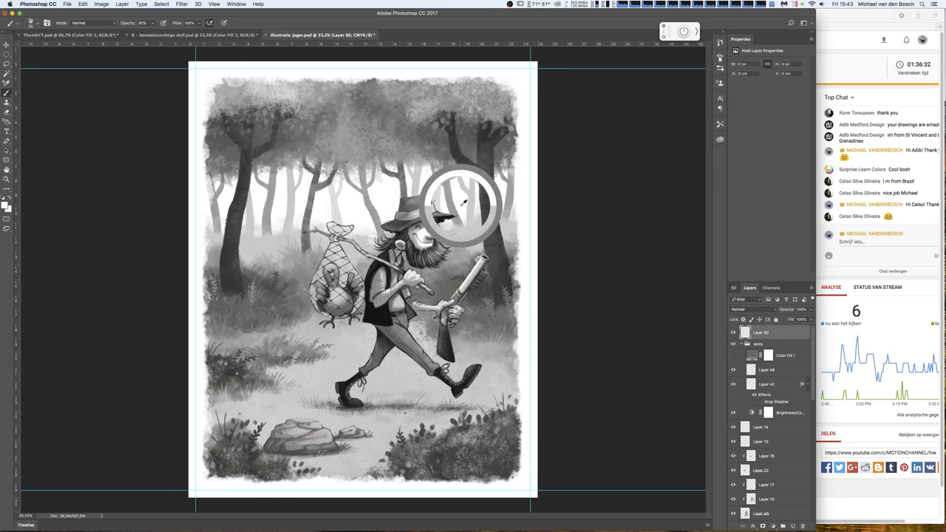
right_click(463, 202)
click(480, 397)
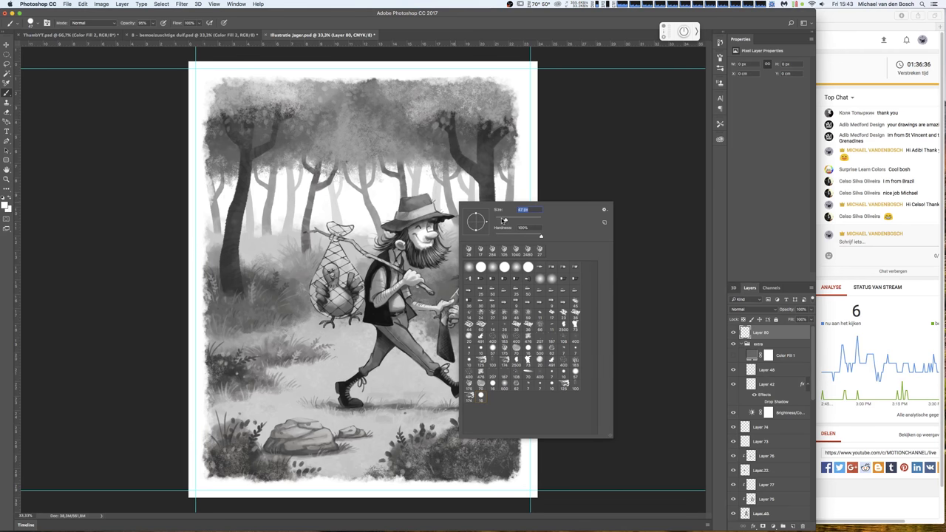
drag(505, 219, 500, 219)
key(Return)
- Hand-letter 'THX FOR WATCHING!' over the treetops with a swoosh underline beneath
mouse_move(297, 117)
mouse_down()
mouse_move(313, 110)
mouse_move(316, 124)
mouse_up()
drag(315, 119, 323, 116)
mouse_move(322, 105)
mouse_down()
mouse_move(324, 122)
mouse_move(351, 116)
mouse_up()
drag(344, 105, 377, 113)
drag(323, 127, 358, 126)
mouse_move(352, 127)
mouse_down()
mouse_move(352, 138)
mouse_move(369, 136)
mouse_up()
mouse_move(369, 121)
mouse_down()
mouse_move(369, 135)
mouse_move(377, 127)
mouse_up()
mouse_move(376, 122)
mouse_down()
mouse_move(375, 136)
mouse_move(365, 129)
mouse_move(386, 133)
mouse_move(395, 118)
mouse_move(408, 133)
mouse_move(411, 124)
mouse_up()
click(414, 131)
mouse_move(337, 155)
mouse_down()
mouse_move(405, 145)
mouse_move(375, 147)
mouse_up()
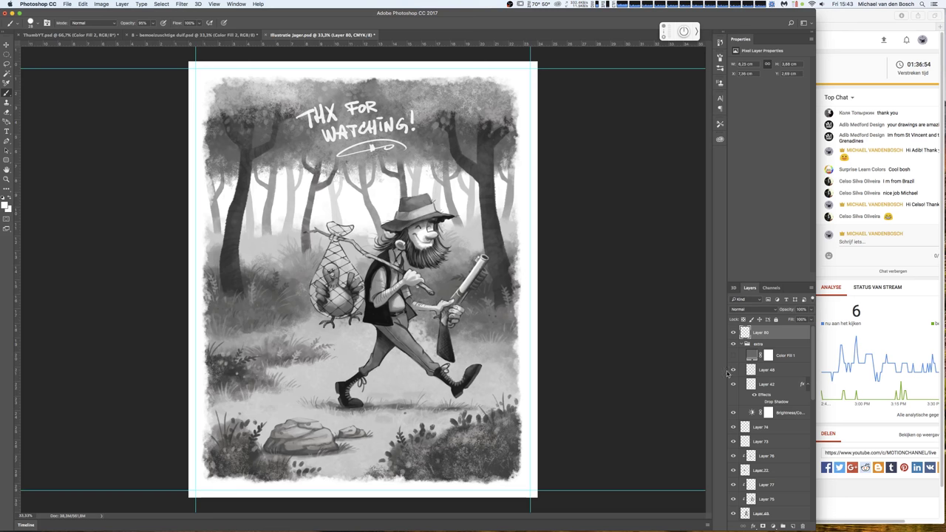
- Give the lettering layer a Drop Shadow with reduced opacity
double_click(785, 333)
click(566, 390)
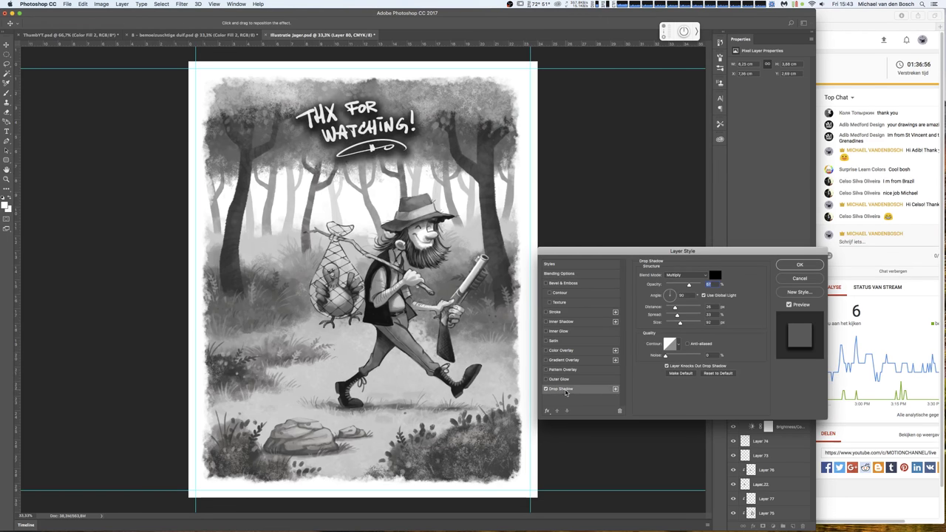
drag(688, 285, 677, 285)
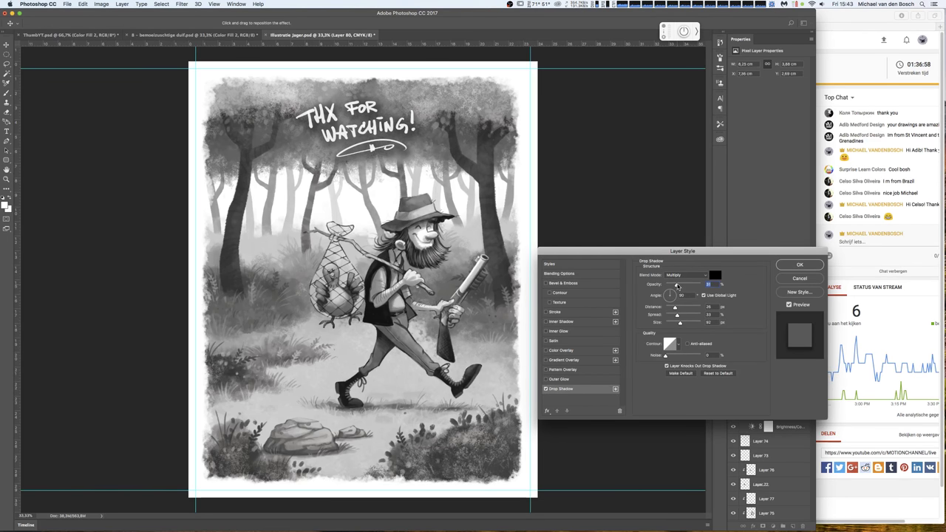
click(799, 264)
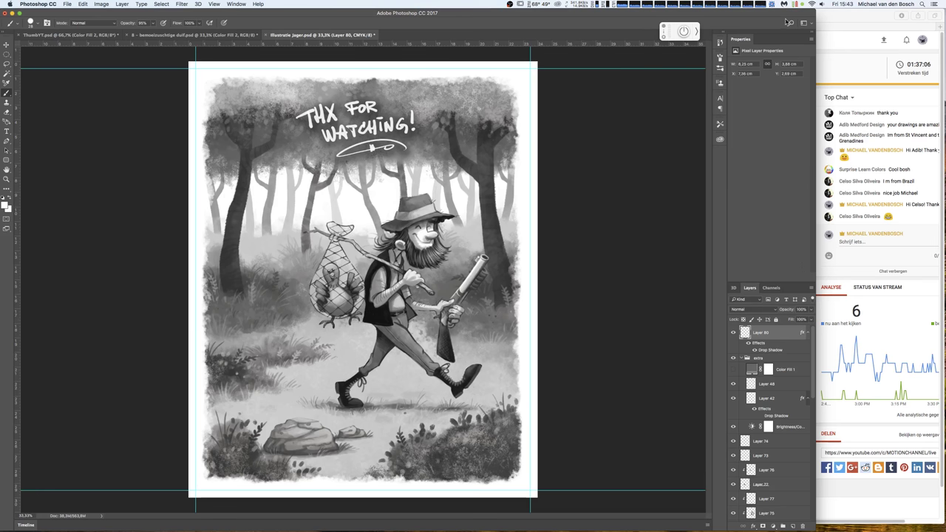
mouse_move(786, 13)
mouse_down()
mouse_move(785, 50)
mouse_move(789, 9)
mouse_up()
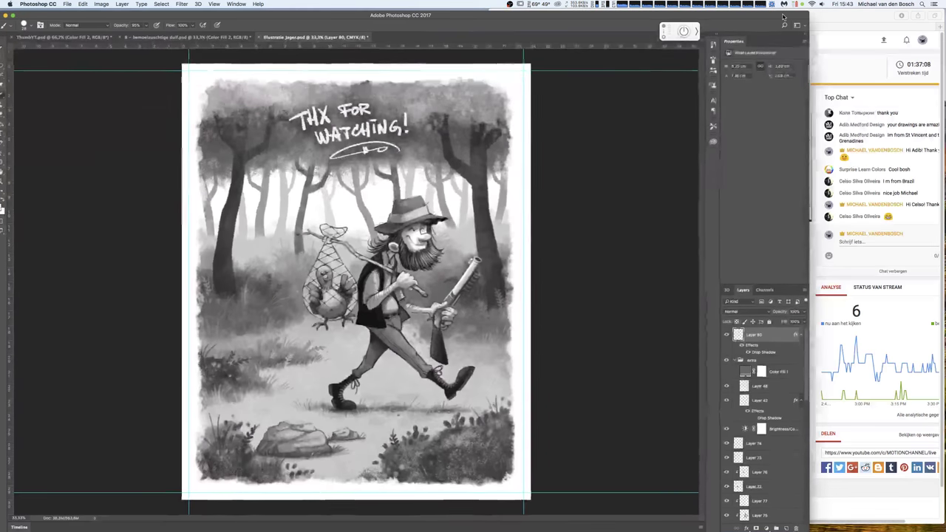